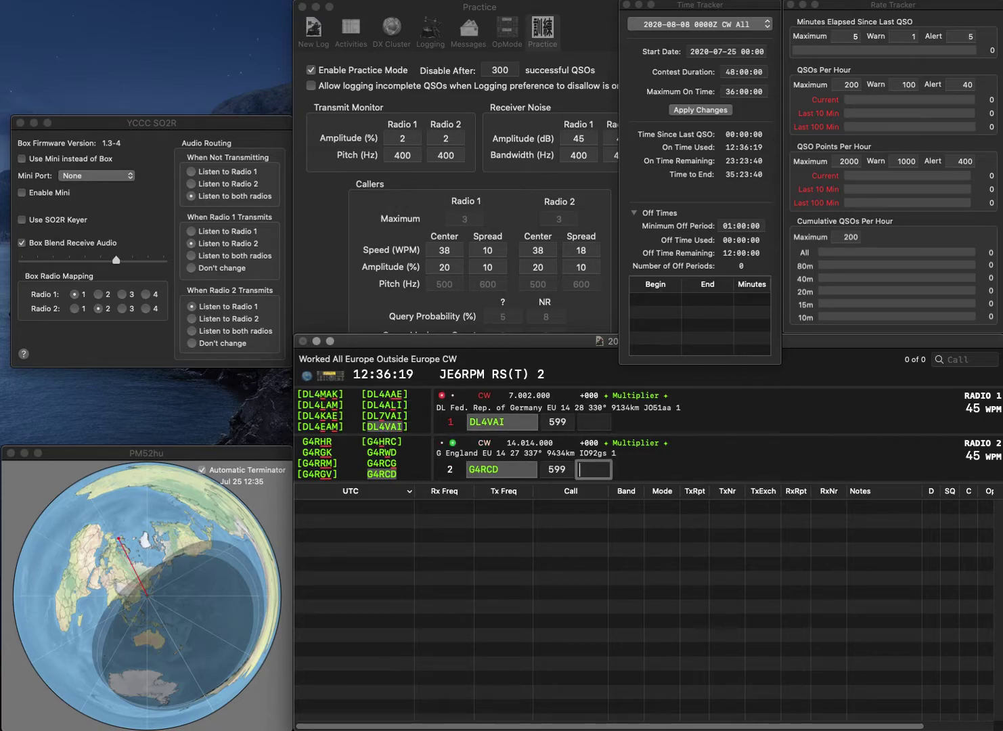
{"action": "type", "text": "391"}
{"action": "key", "text": "Return"}
{"action": "type", "text": "355"}
{"action": "key", "text": "Return"}
Answer the next callers by entering the calls OK6T on Radio 2 and DL5XX on Radio 1.
{"action": "type", "text": "OK6T"}
{"action": "key", "text": "Return"}
{"action": "type", "text": "DL5XX"}
{"action": "key", "text": "Return"}
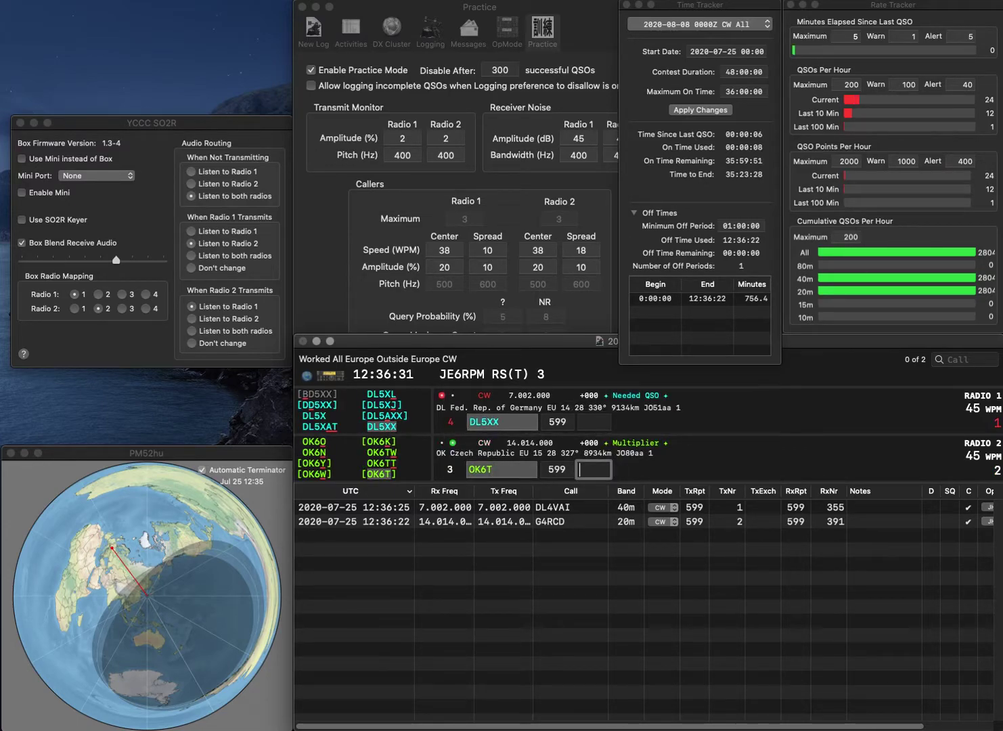
Log OK6T with received number 981 on Radio 2 and DL5XX with received number 859 on Radio 1.
{"action": "type", "text": "981"}
{"action": "key", "text": "Return"}
{"action": "type", "text": "85"}
{"action": "key", "text": "Return"}
{"action": "type", "text": "DK5PQ"}
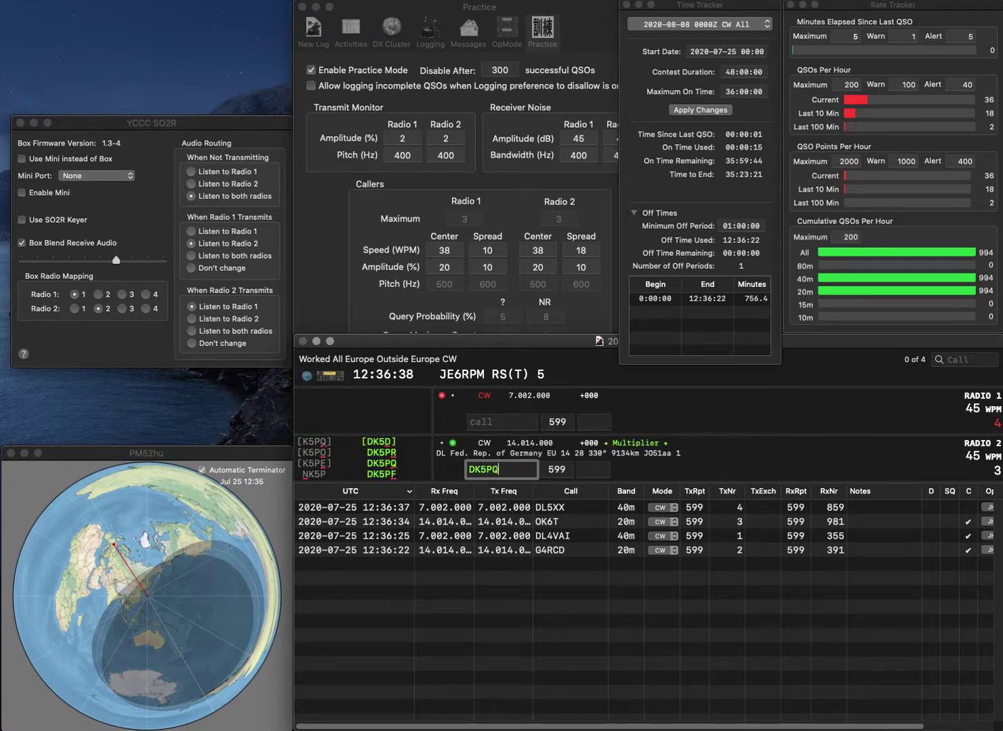
{"action": "key", "text": "Return"}
{"action": "type", "text": "EA5IFY"}
{"action": "key", "text": "Return"}
{"action": "key", "text": "Tab"}
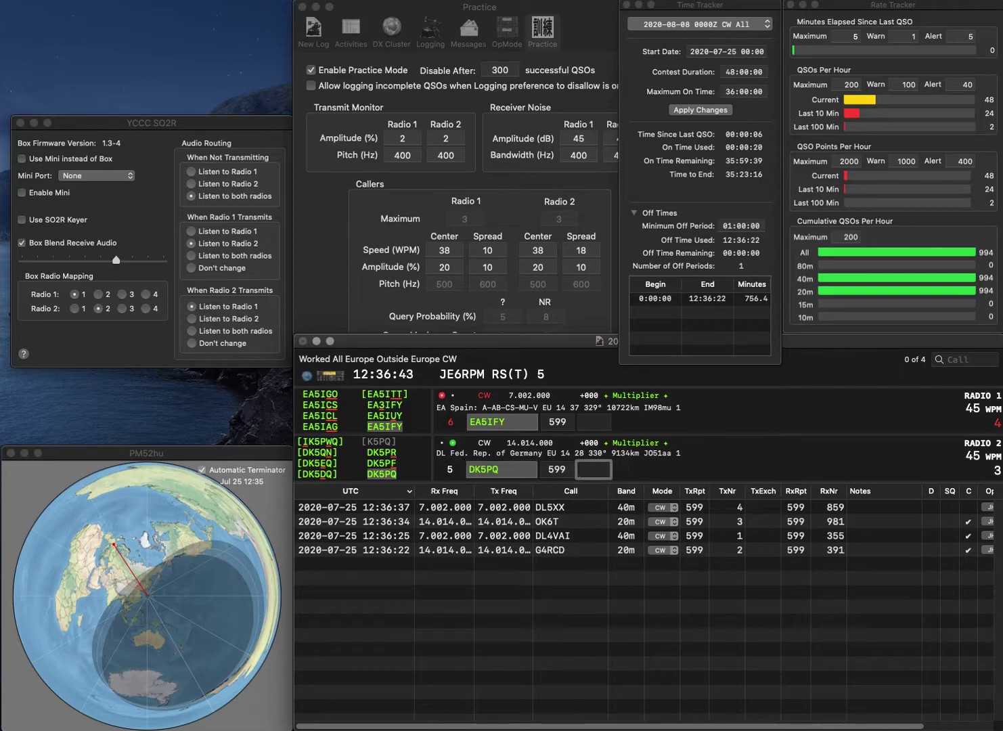
{"action": "type", "text": "292"}
{"action": "key", "text": "Return"}
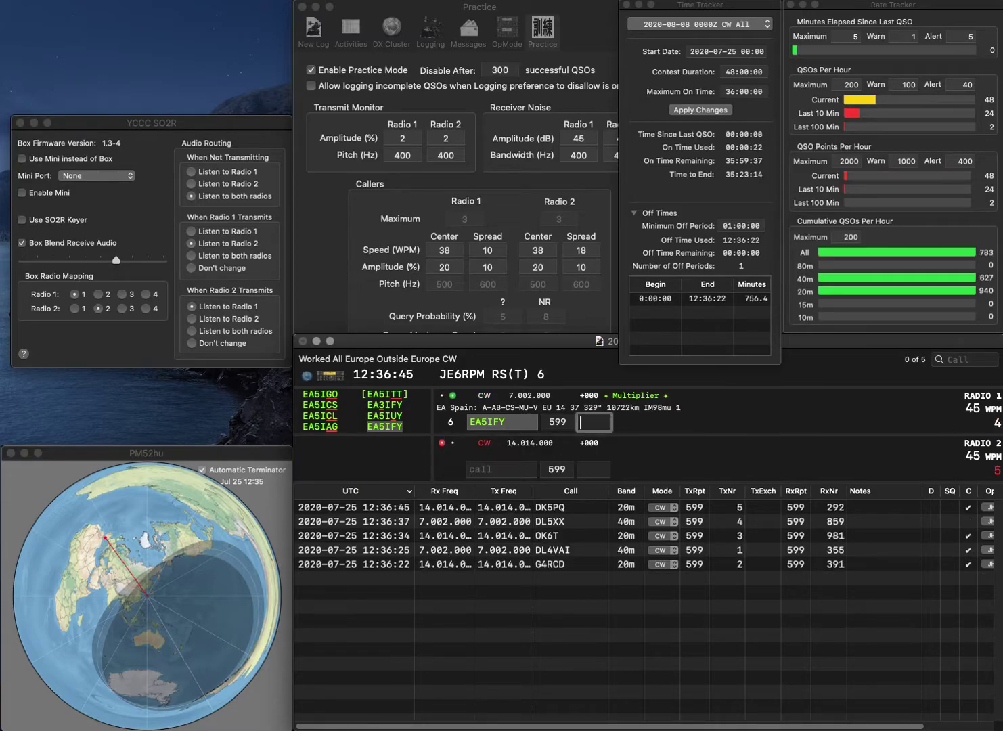
{"action": "type", "text": "490"}
{"action": "key", "text": "Return"}
{"action": "type", "text": "2MC"}
{"action": "key", "text": "Return"}
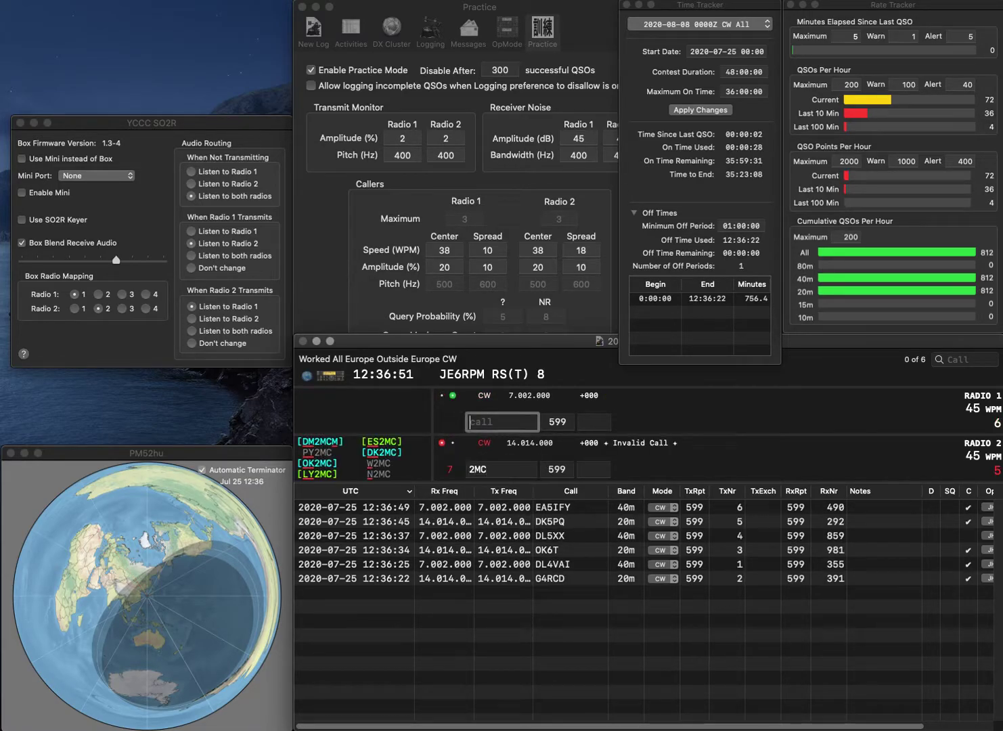
{"action": "type", "text": "OK1"}
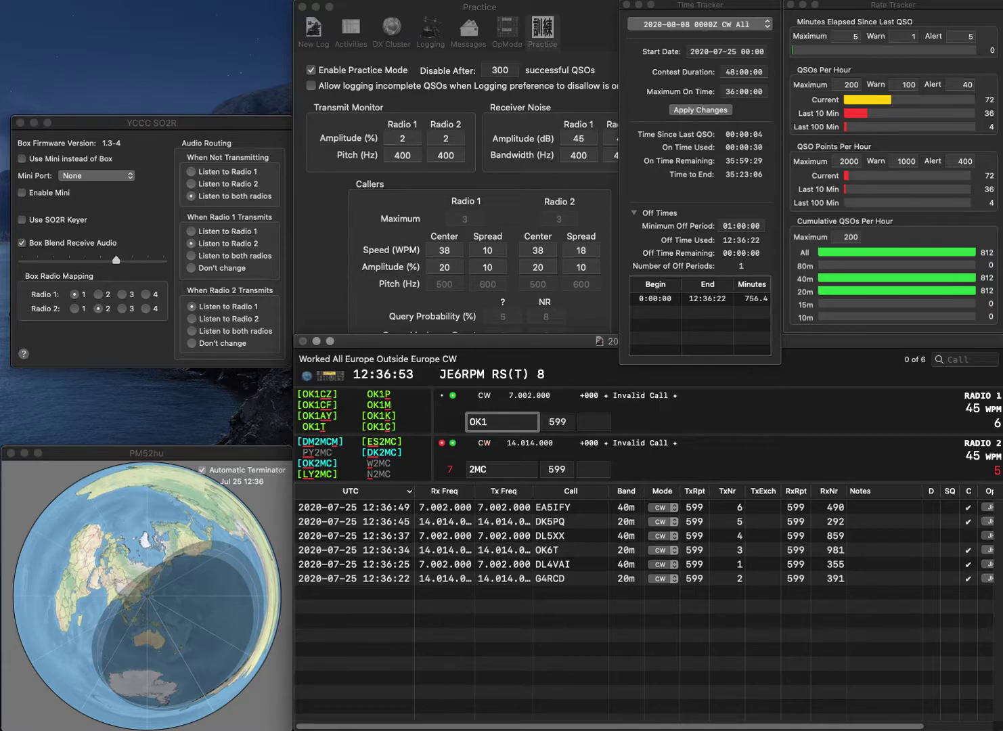
{"action": "type", "text": "GSB"}
{"action": "key", "text": "Return"}
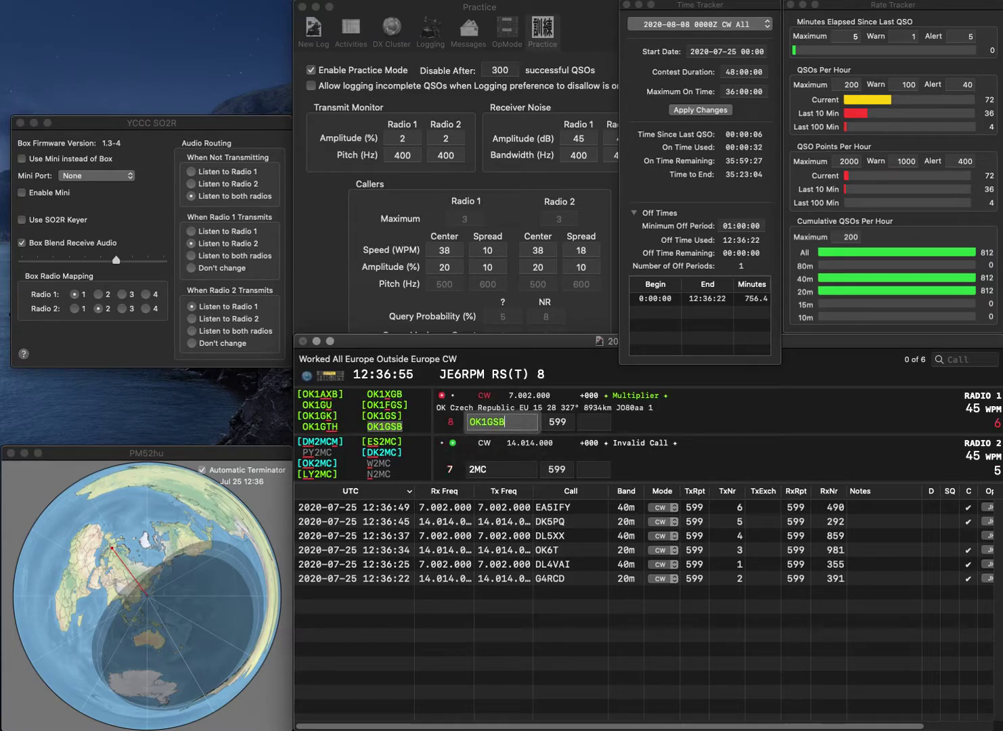
{"action": "type", "text": "O"}
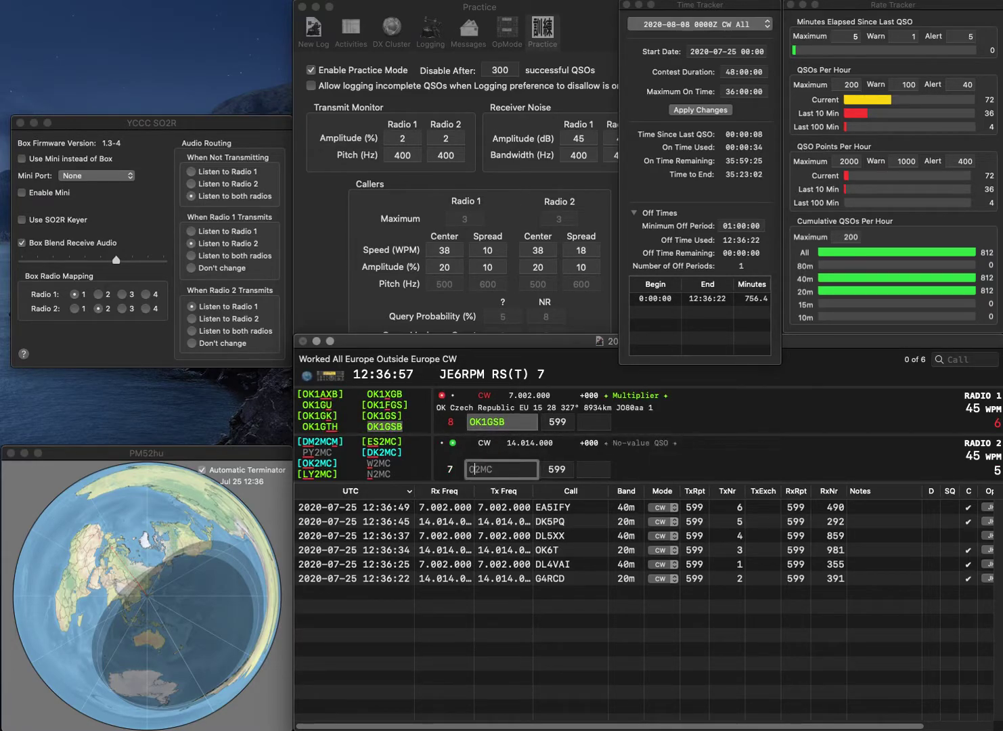
{"action": "type", "text": "K"}
{"action": "key", "text": "Return"}
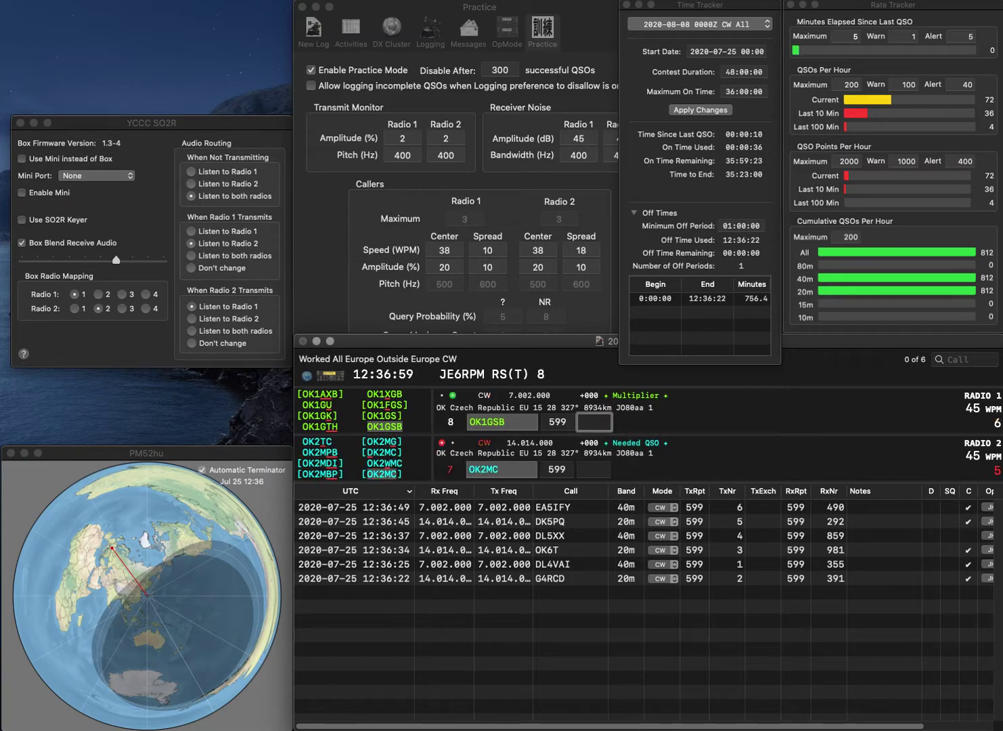
{"action": "type", "text": "747"}
{"action": "key", "text": "Return"}
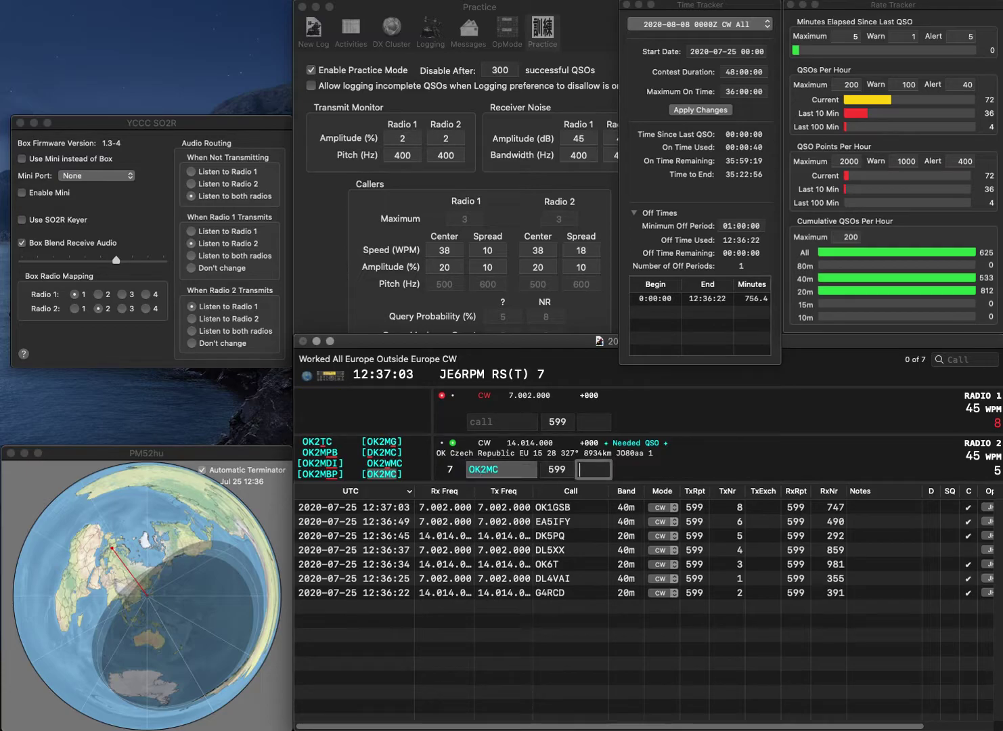
Correct the Radio 2 call to DK2MC and send the partial call 0U on Radio 1.
{"action": "key", "text": "BackSpace"}
{"action": "key", "text": "BackSpace"}
{"action": "type", "text": "DK"}
{"action": "key", "text": "Return"}
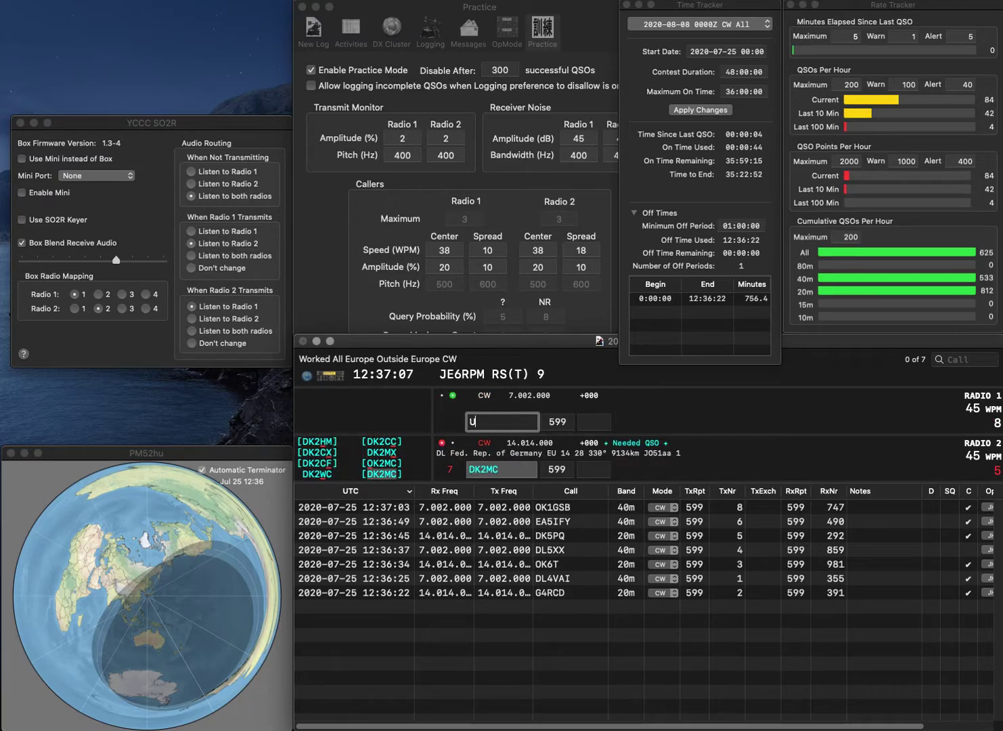
{"action": "type", "text": "0U"}
{"action": "key", "text": "Return"}
{"action": "type", "text": "535"}
{"action": "key", "text": "Return"}
{"action": "type", "text": "Y"}
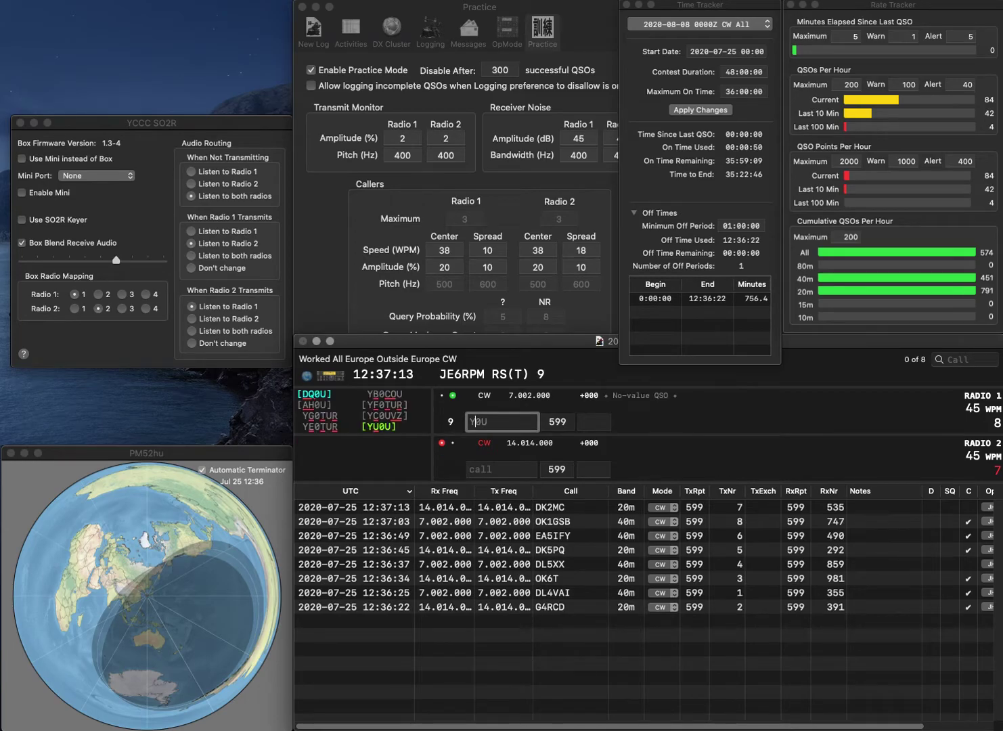
{"action": "type", "text": "U"}
{"action": "key", "text": "Return"}
{"action": "type", "text": "SQ"}
{"action": "key", "text": "Return"}
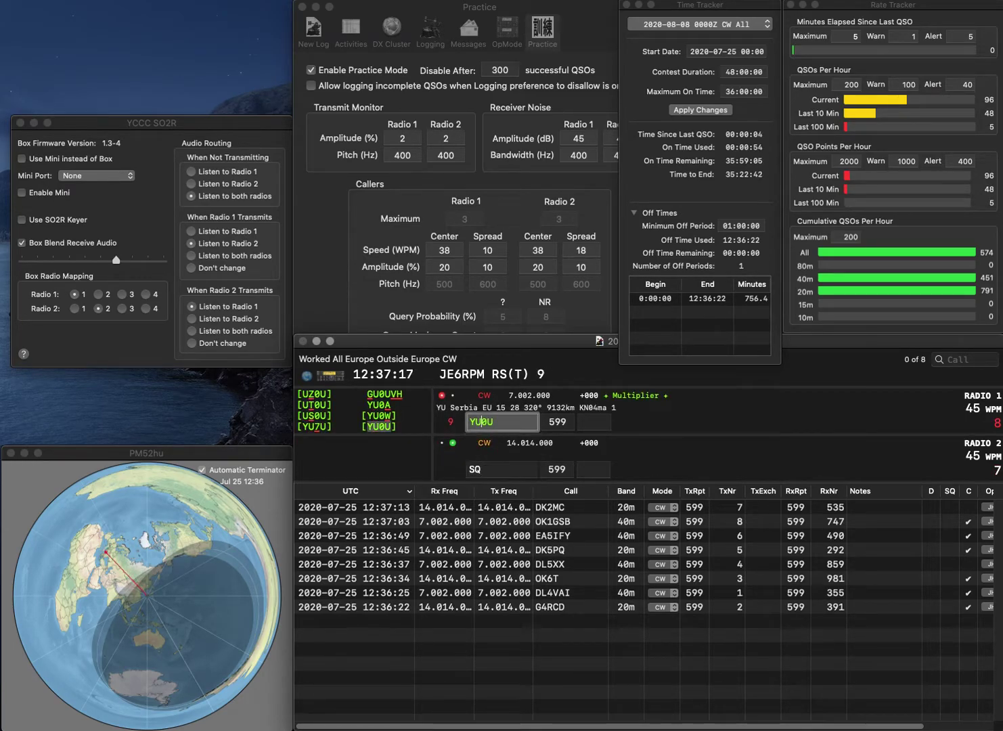
{"action": "type", "text": "48"}
{"action": "key", "text": "Return"}
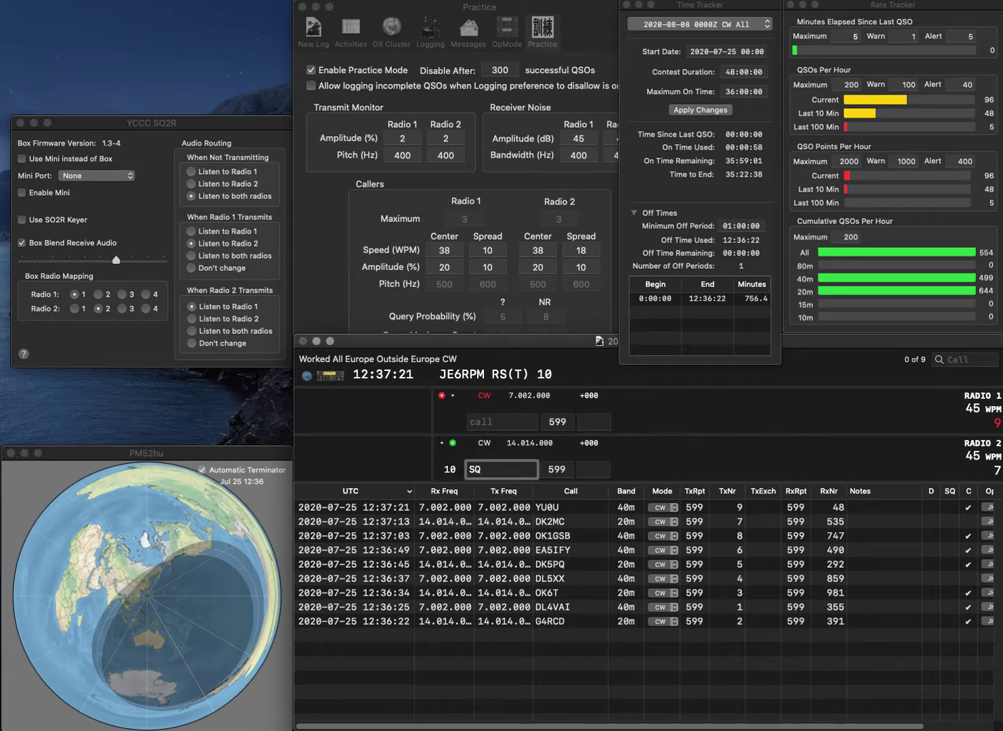
{"action": "type", "text": "8VPS"}
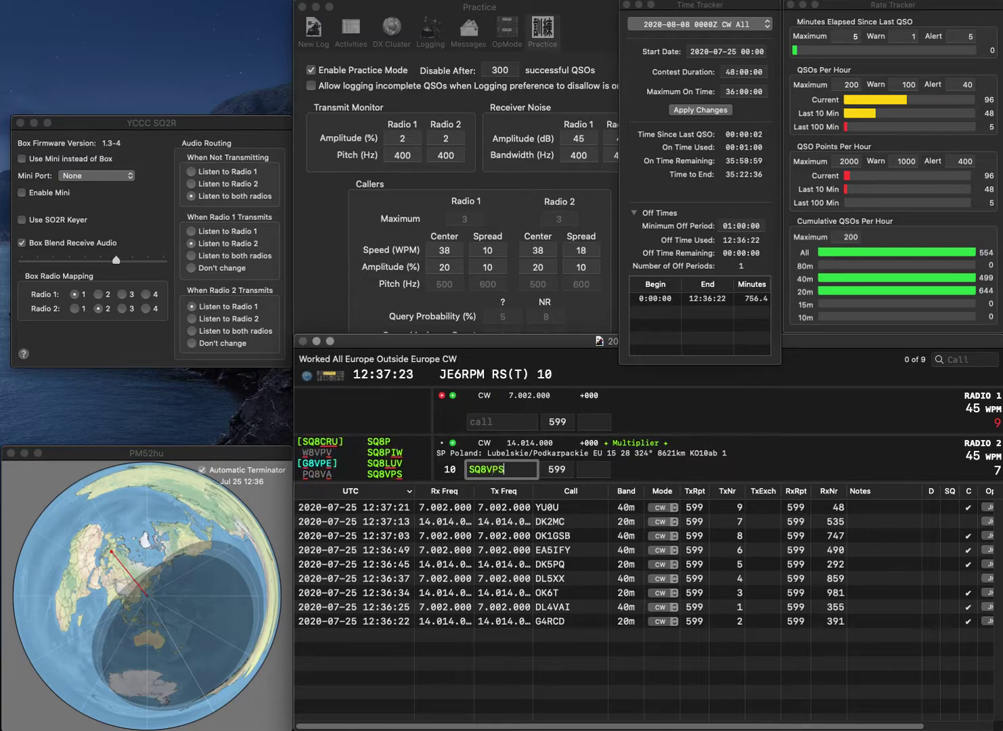
{"action": "key", "text": "Return"}
{"action": "type", "text": "EA2CE"}
{"action": "key", "text": "Return"}
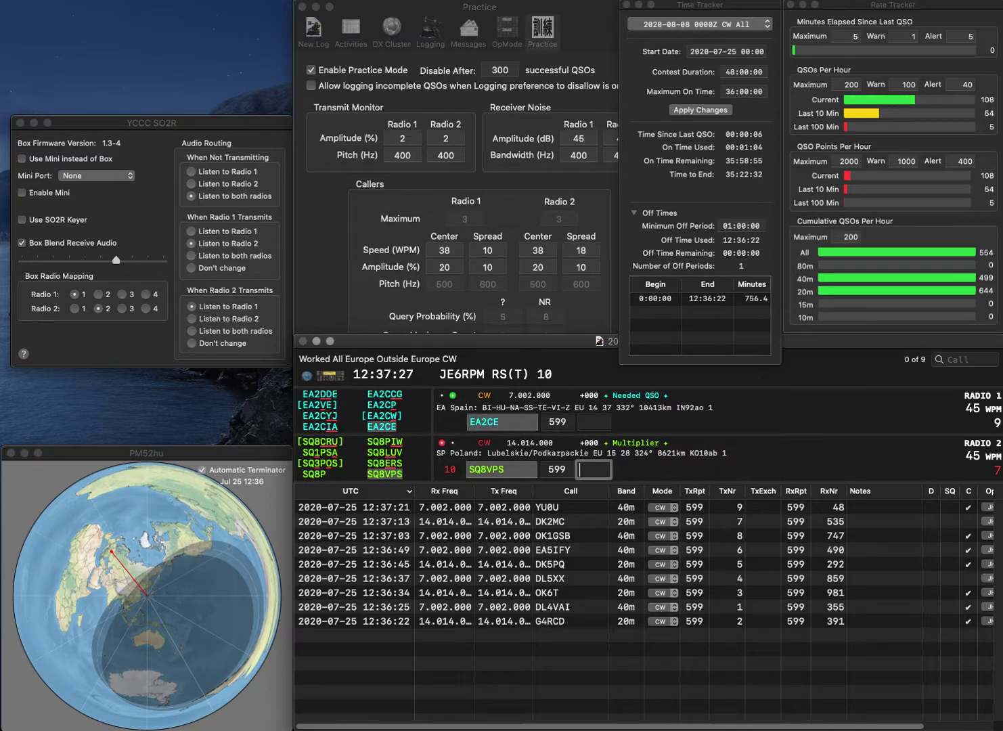
Log SQ8VPS with received number 454 on Radio 2 and EA2CE with received number 466 on Radio 1.
{"action": "type", "text": "454"}
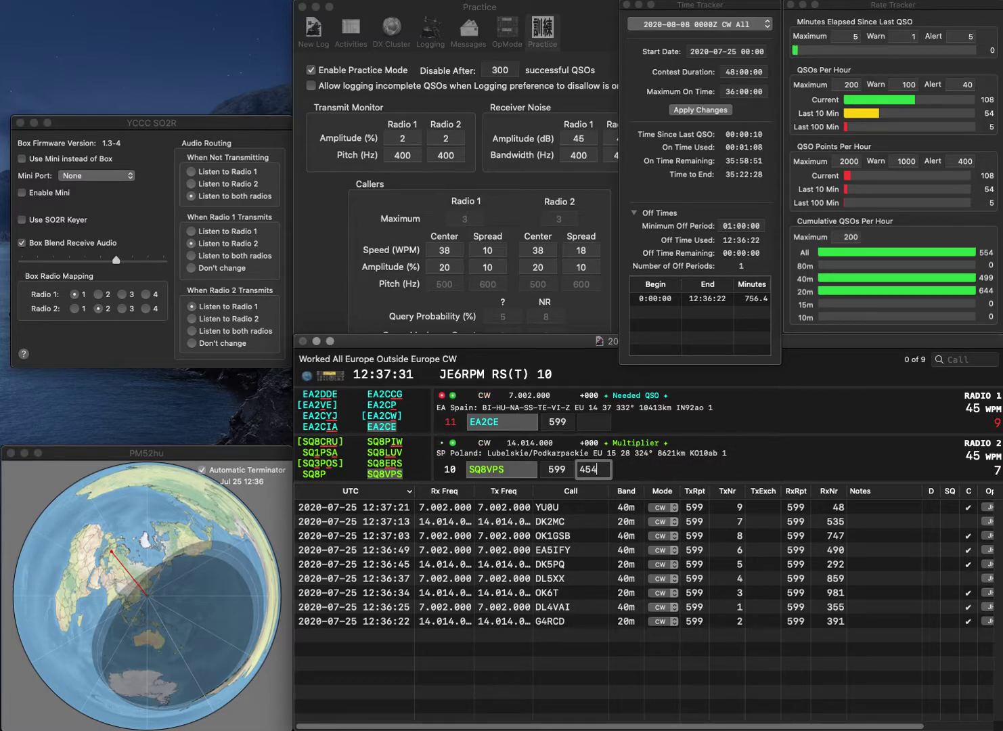
{"action": "key", "text": "Return"}
{"action": "type", "text": "466"}
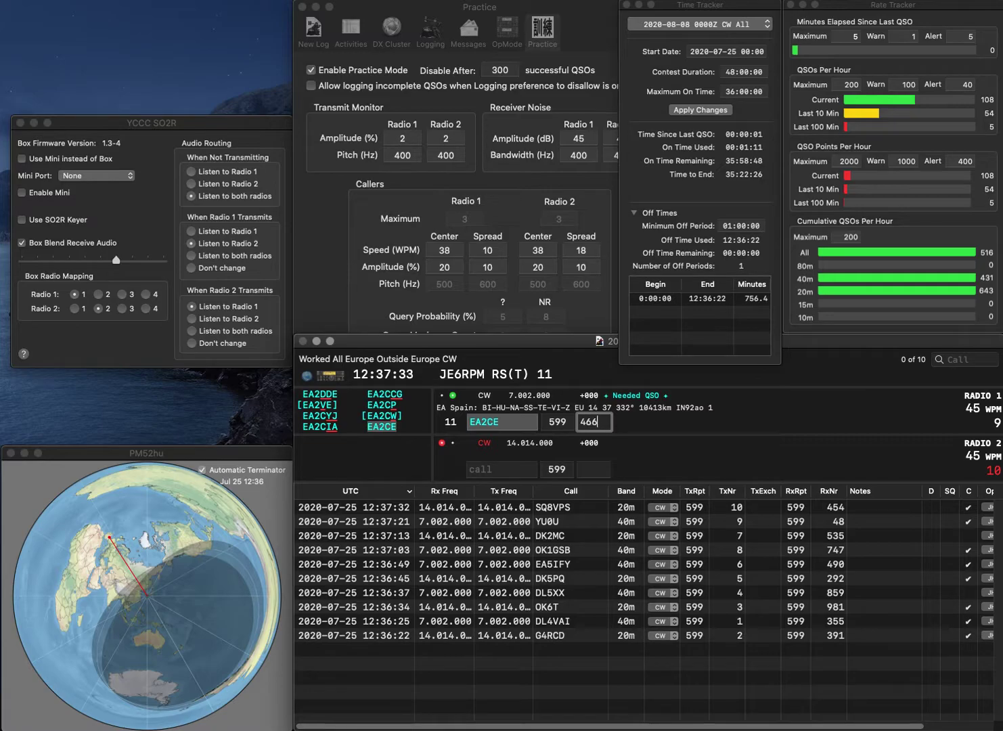
{"action": "key", "text": "Return"}
Answer the caller F6EKJ on Radio 2 and send the partial call OK8S on Radio 1.
{"action": "type", "text": "F6EKJ"}
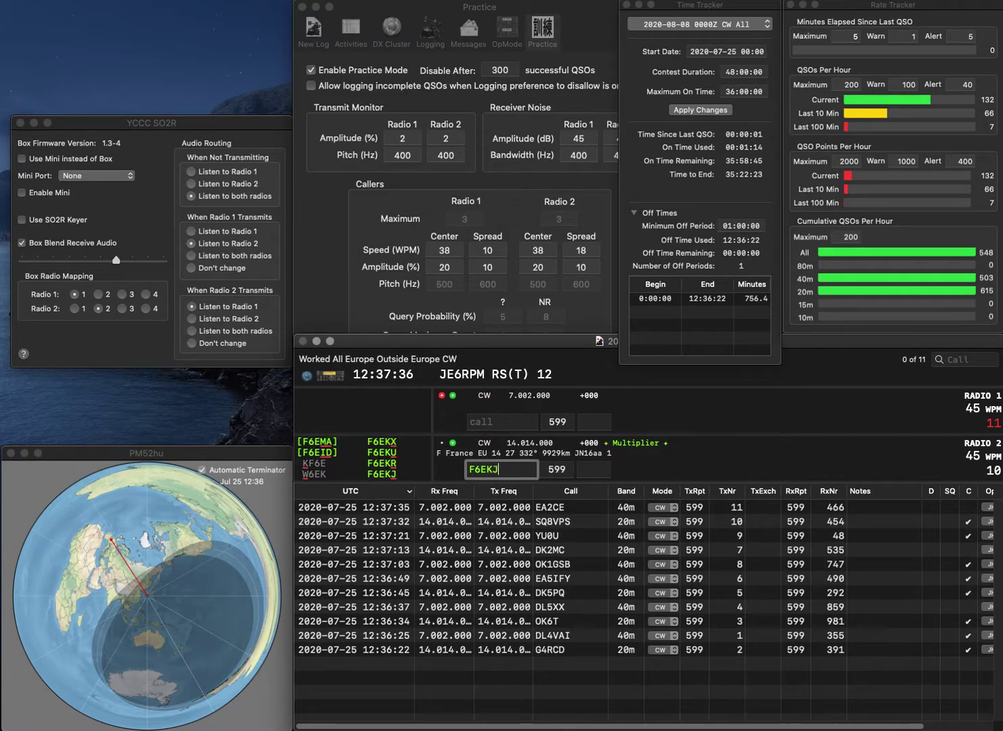
{"action": "key", "text": "Return"}
{"action": "type", "text": "OK8S"}
{"action": "key", "text": "Return"}
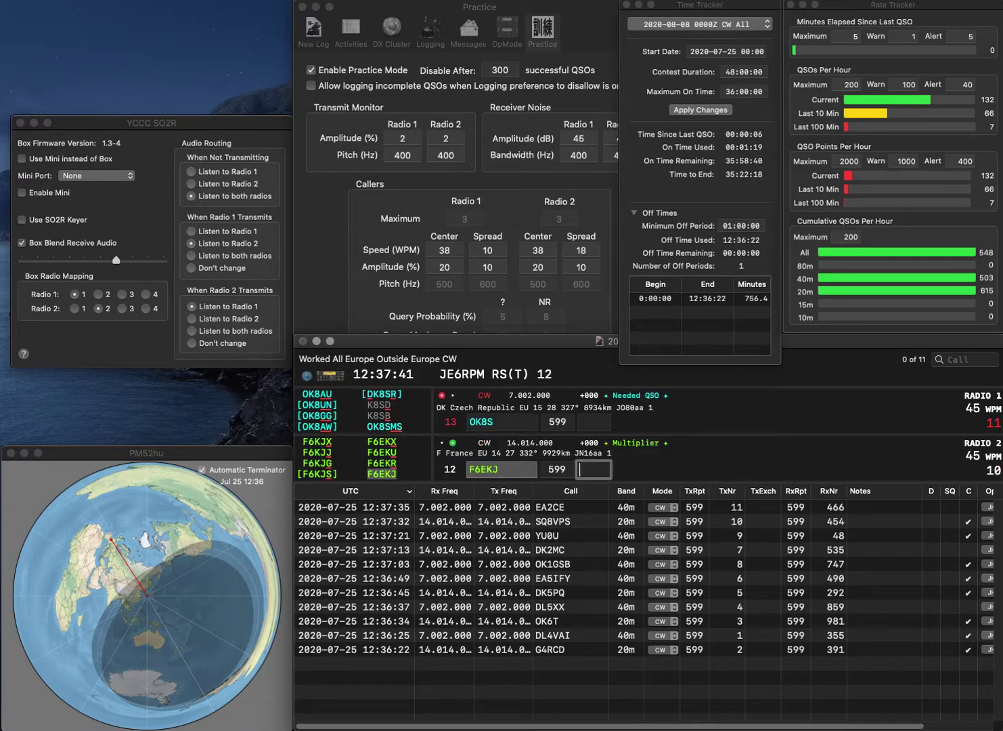
{"action": "type", "text": "128"}
{"action": "key", "text": "Return"}
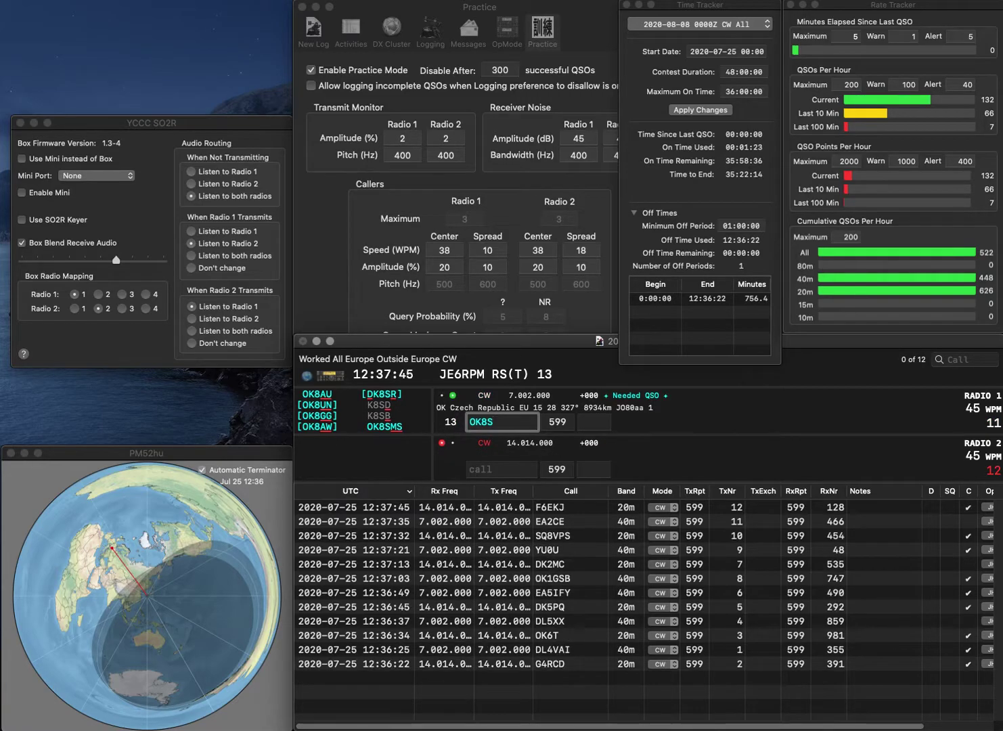
{"action": "type", "text": "OK8SMS"}
{"action": "key", "text": "Return"}
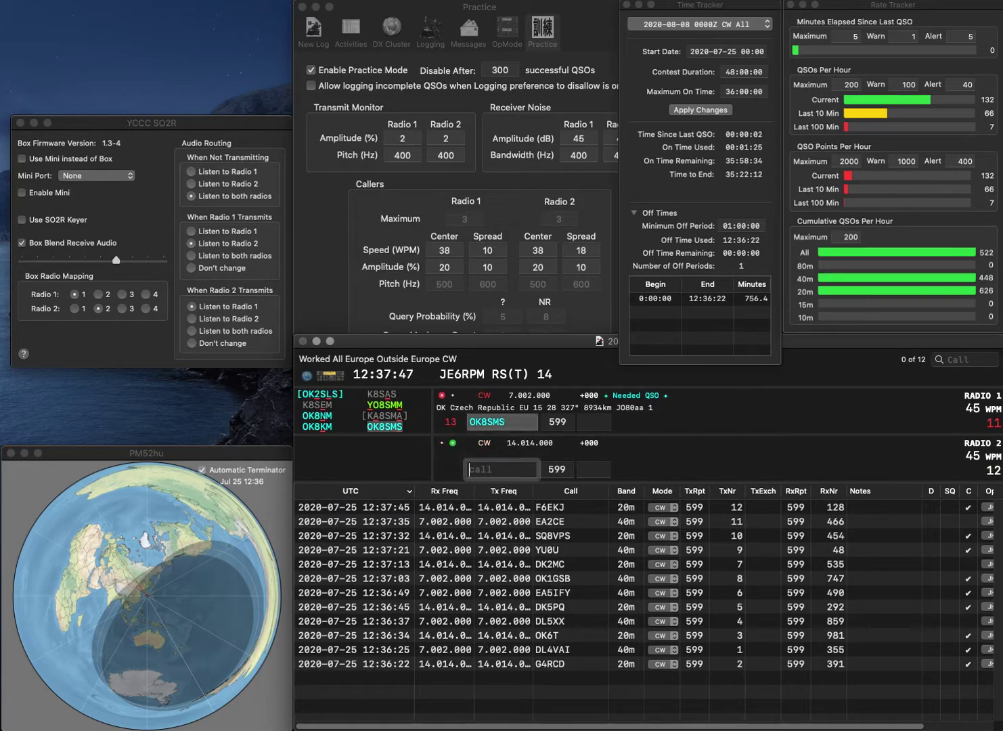
{"action": "type", "text": "OZ4UN"}
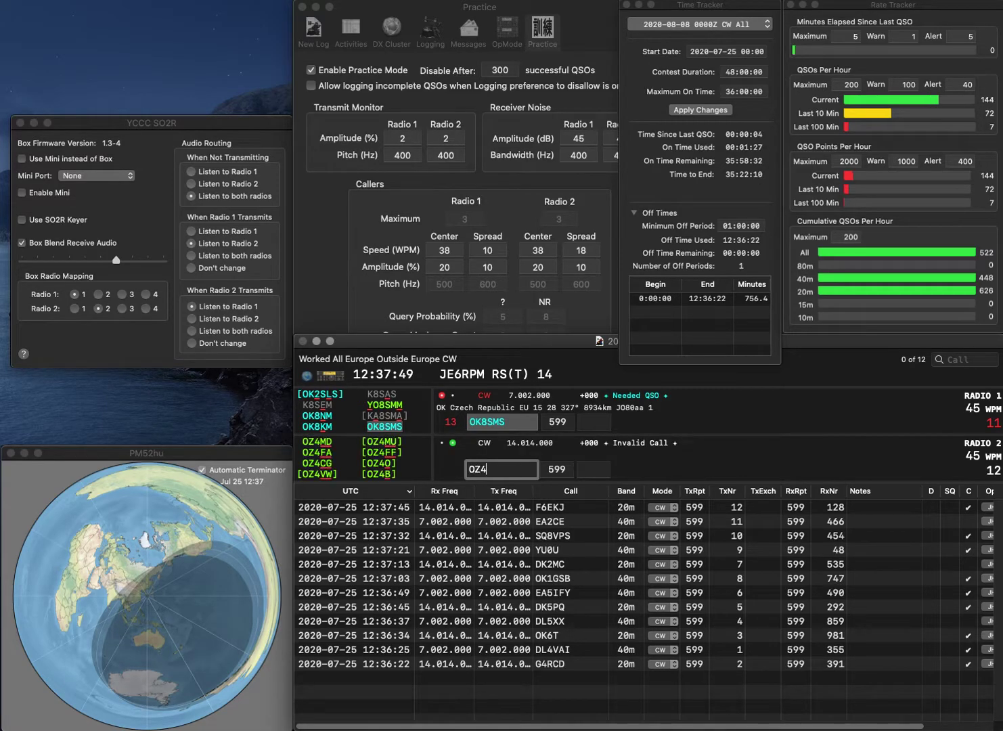
{"action": "key", "text": "Return"}
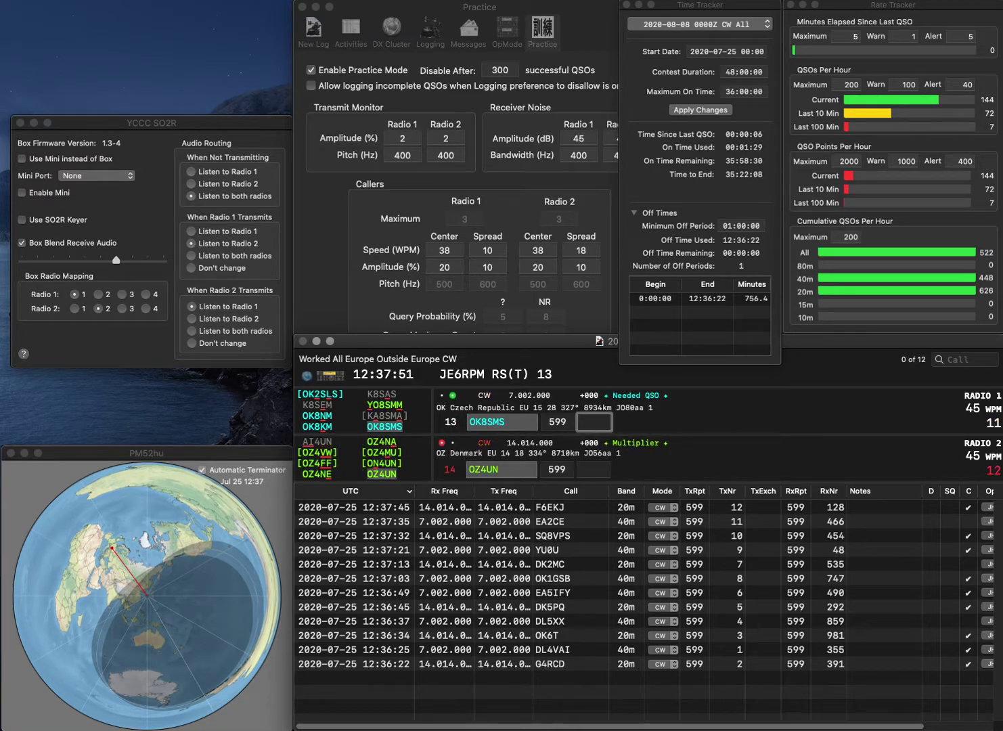
{"action": "type", "text": "331"}
{"action": "key", "text": "Return"}
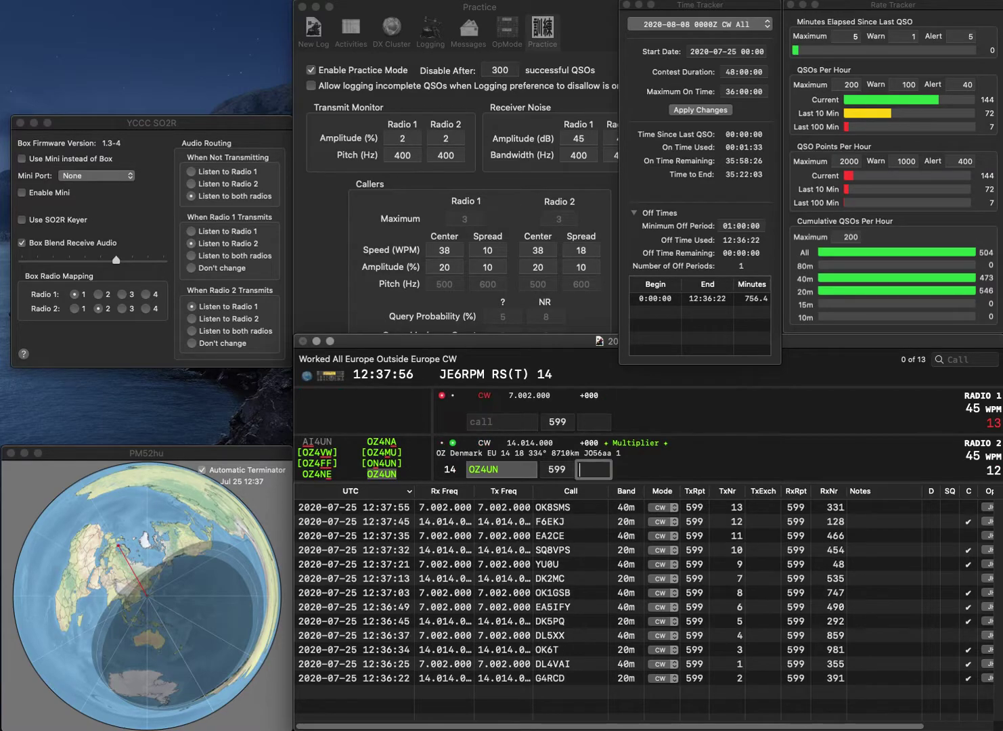
{"action": "type", "text": "947"}
{"action": "key", "text": "Return"}
{"action": "type", "text": "DJ2CK"}
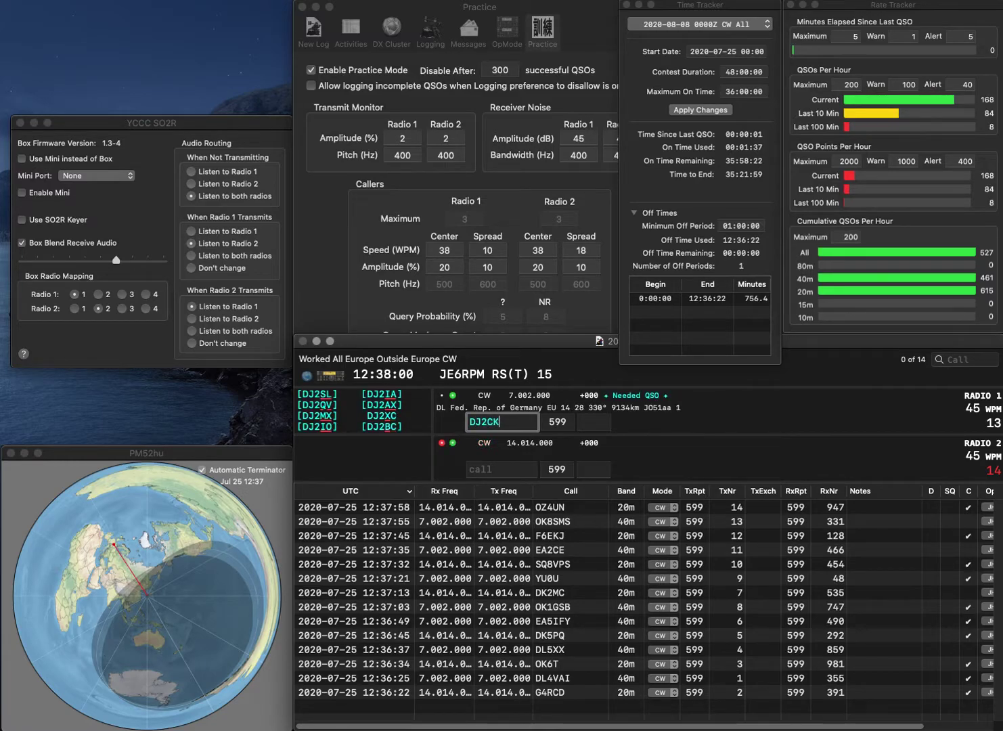
{"action": "key", "text": "Return"}
{"action": "type", "text": "F5MFI"}
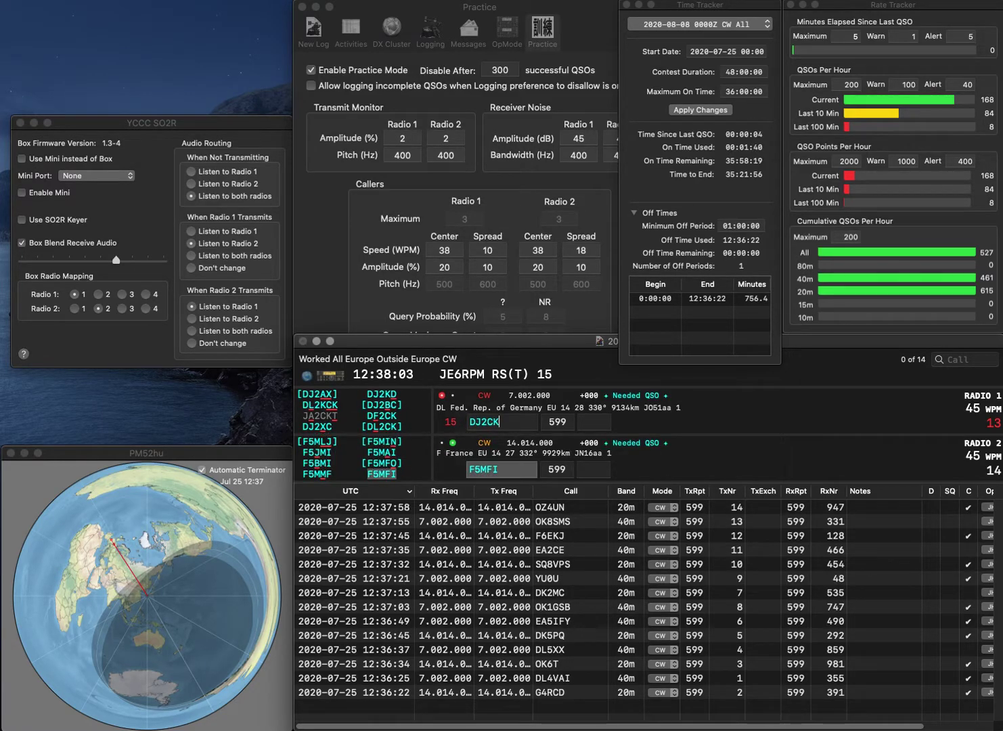
{"action": "key", "text": "Return"}
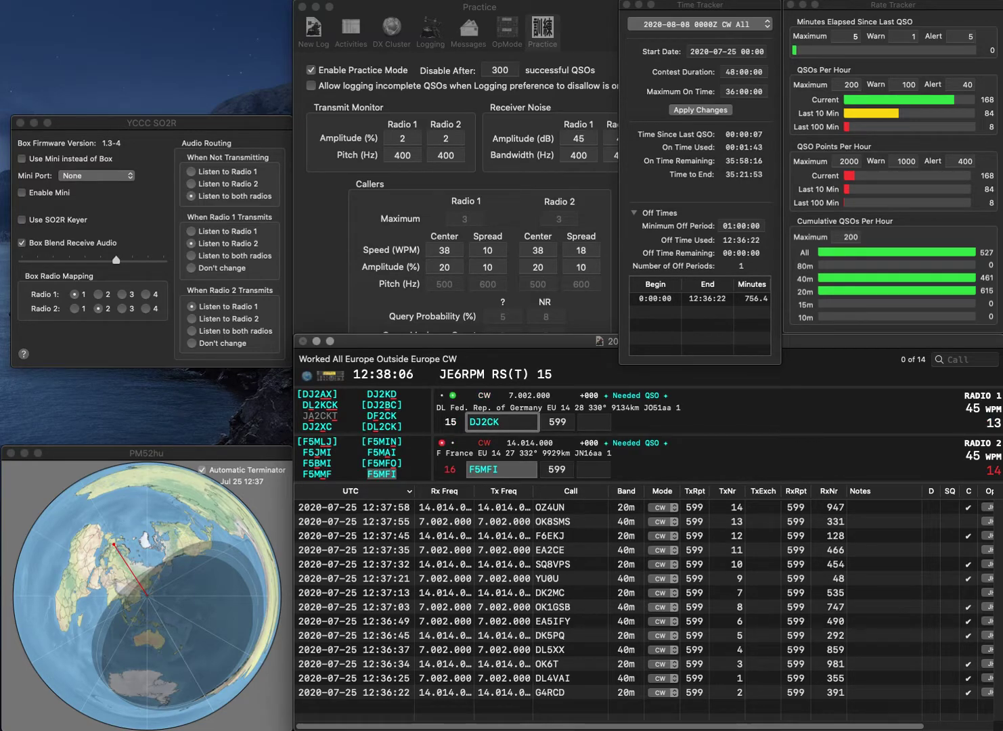
{"action": "key", "text": "BackSpace"}
{"action": "key", "text": "BackSpace"}
{"action": "type", "text": "BC"}
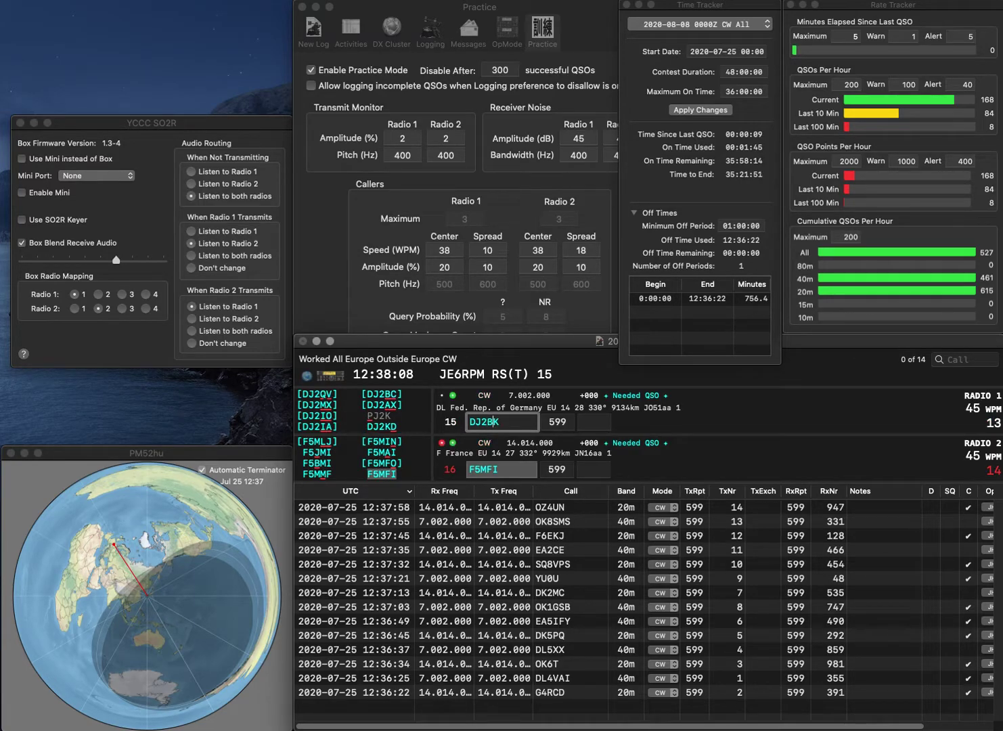
{"action": "key", "text": "Return"}
Log F5MFI with received number 339 on Radio 2 and DJ2BC with received number 307 on Radio 1.
{"action": "key", "text": "Tab"}
{"action": "type", "text": "3"}
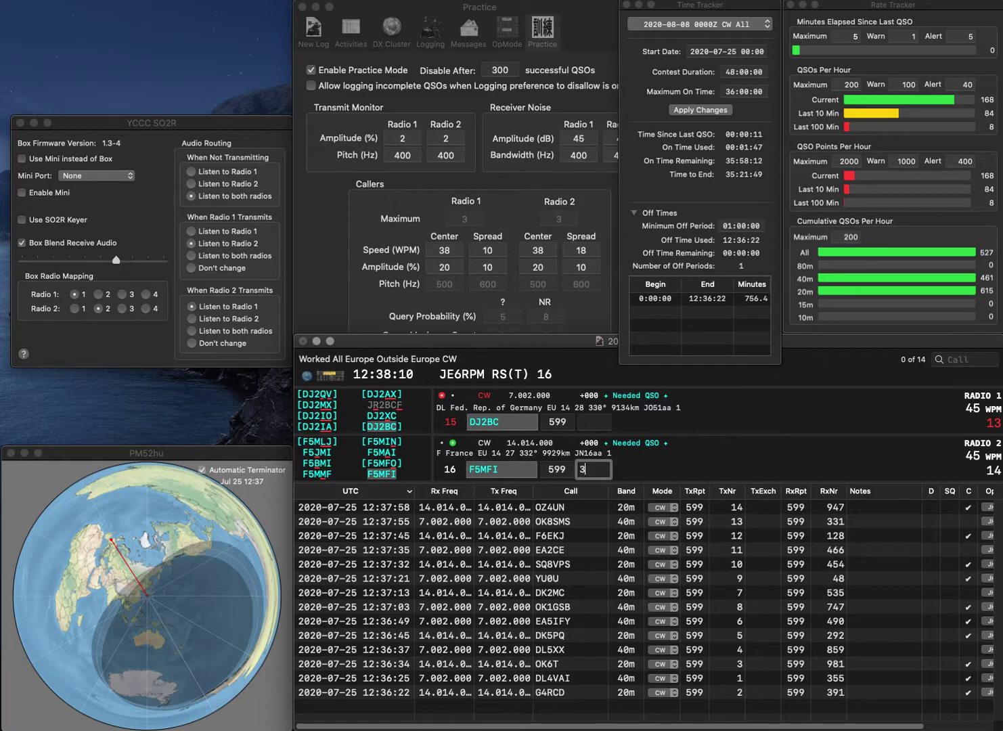
{"action": "type", "text": "3"}
{"action": "key", "text": "Return"}
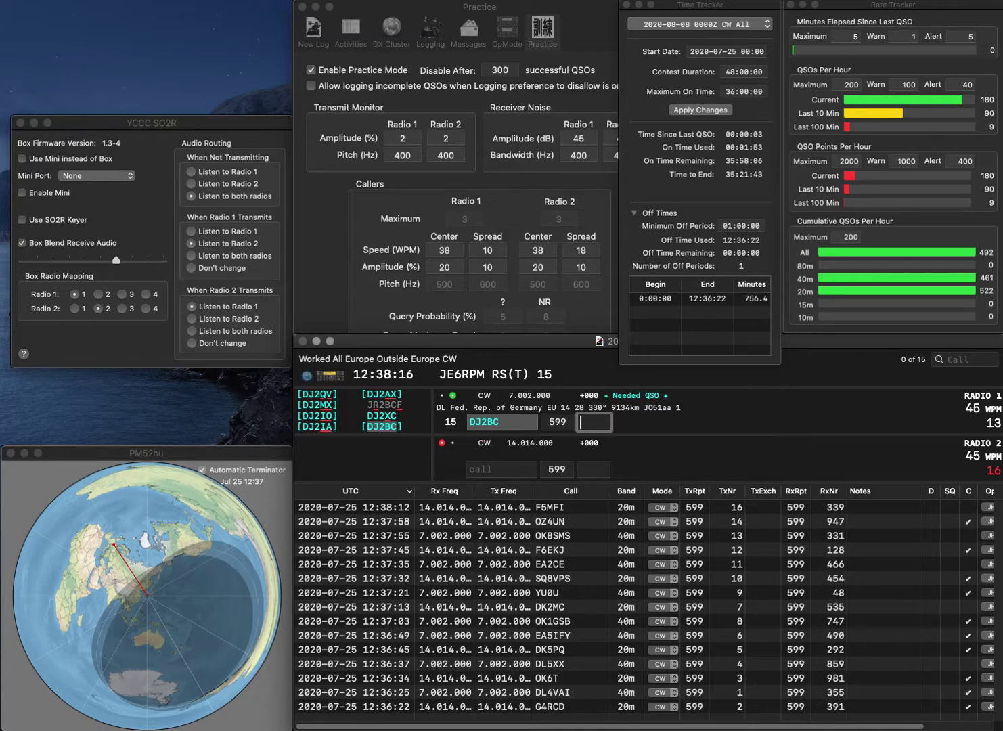
{"action": "type", "text": "7"}
{"action": "key", "text": "Return"}
{"action": "type", "text": "G3RGD"}
{"action": "key", "text": "Return"}
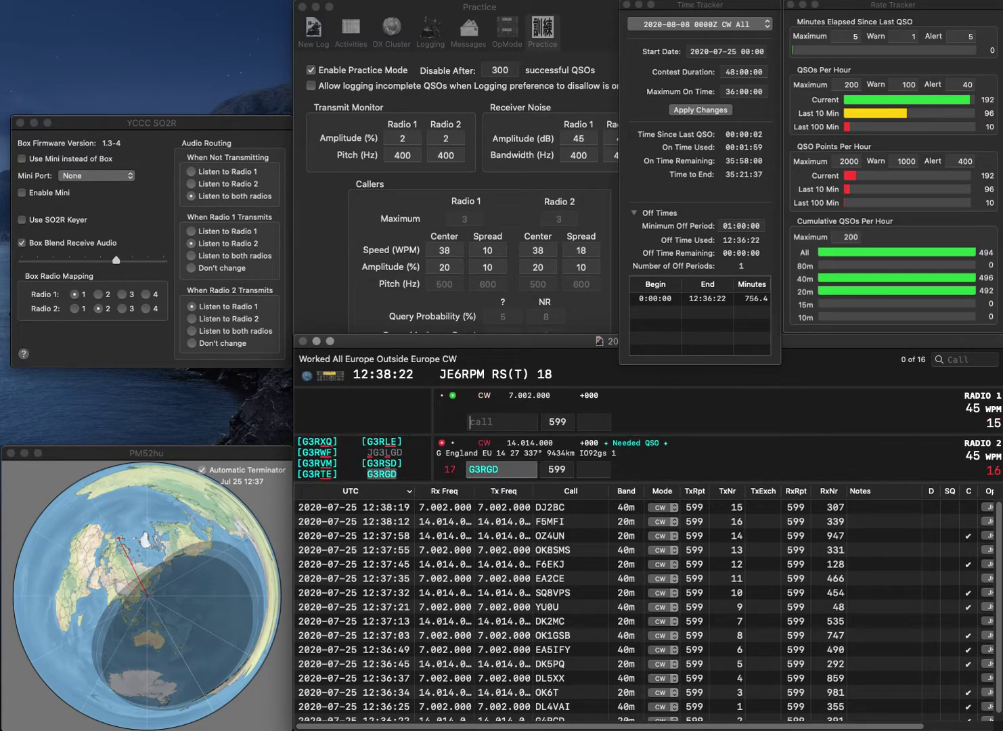
{"action": "type", "text": "HB9CVT"}
{"action": "key", "text": "Return"}
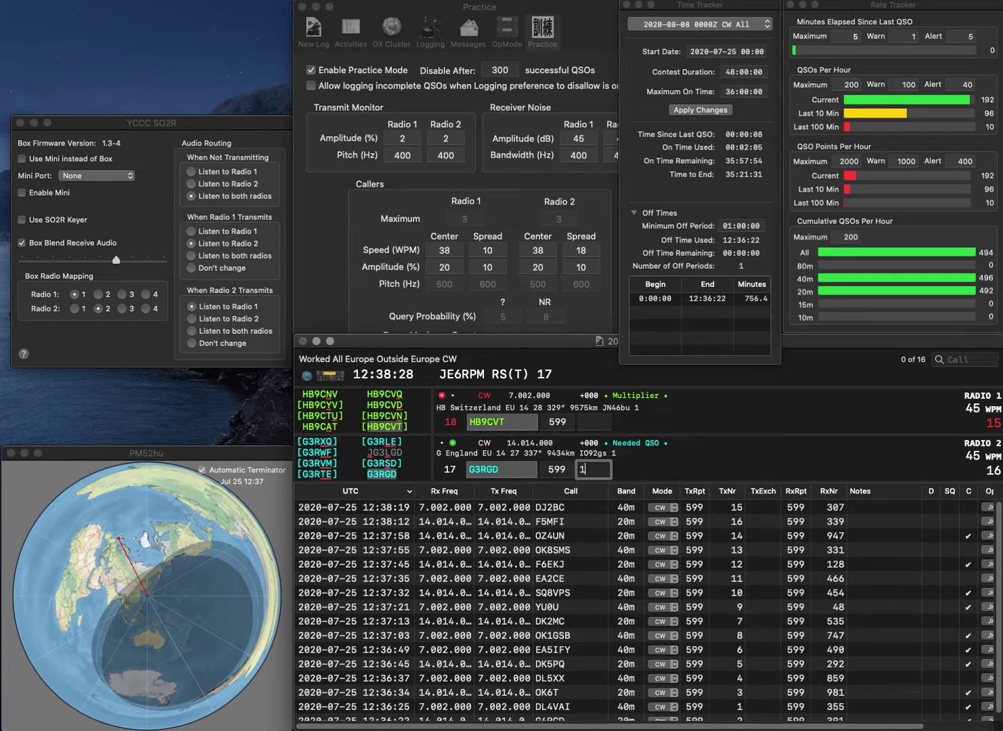
{"action": "key", "text": "Return"}
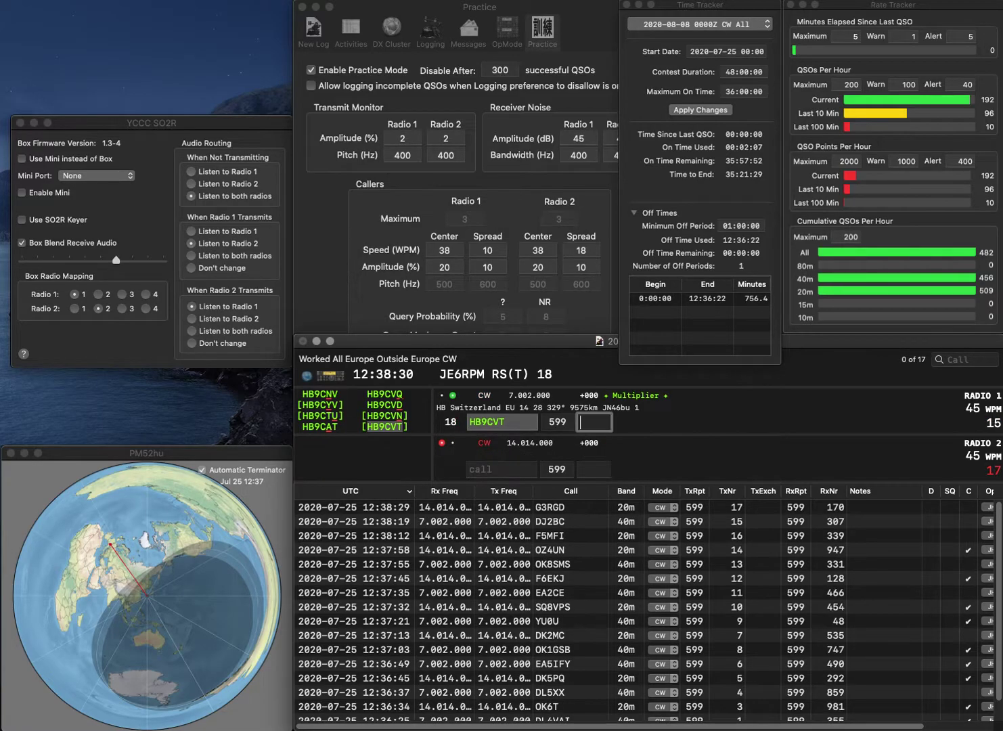
{"action": "type", "text": "802"}
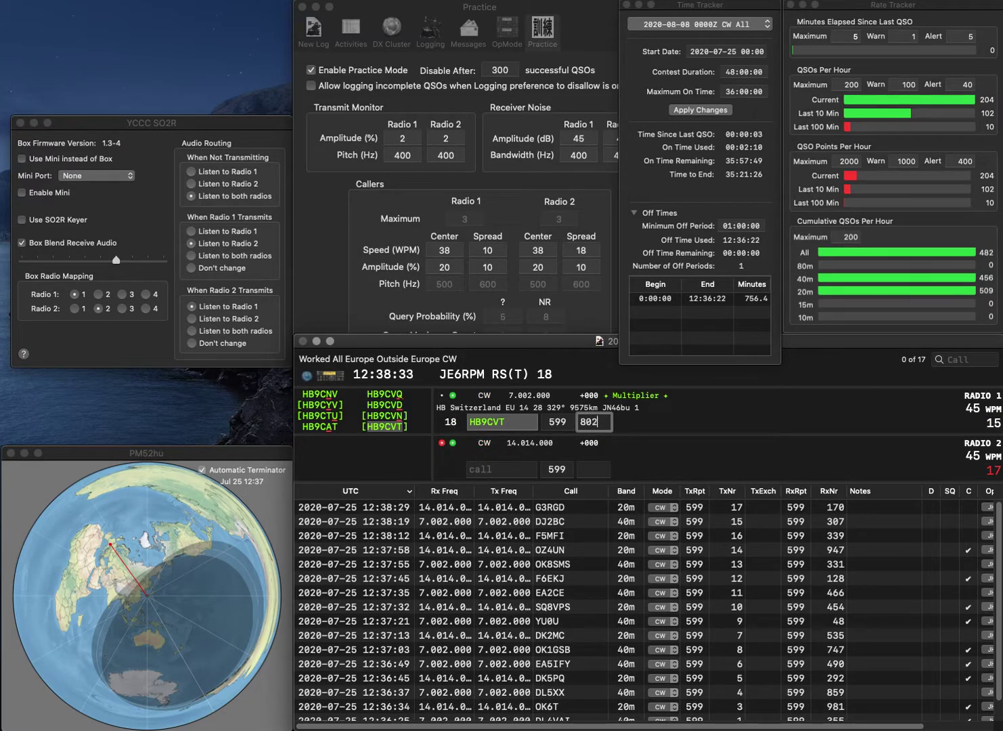
{"action": "key", "text": "Return"}
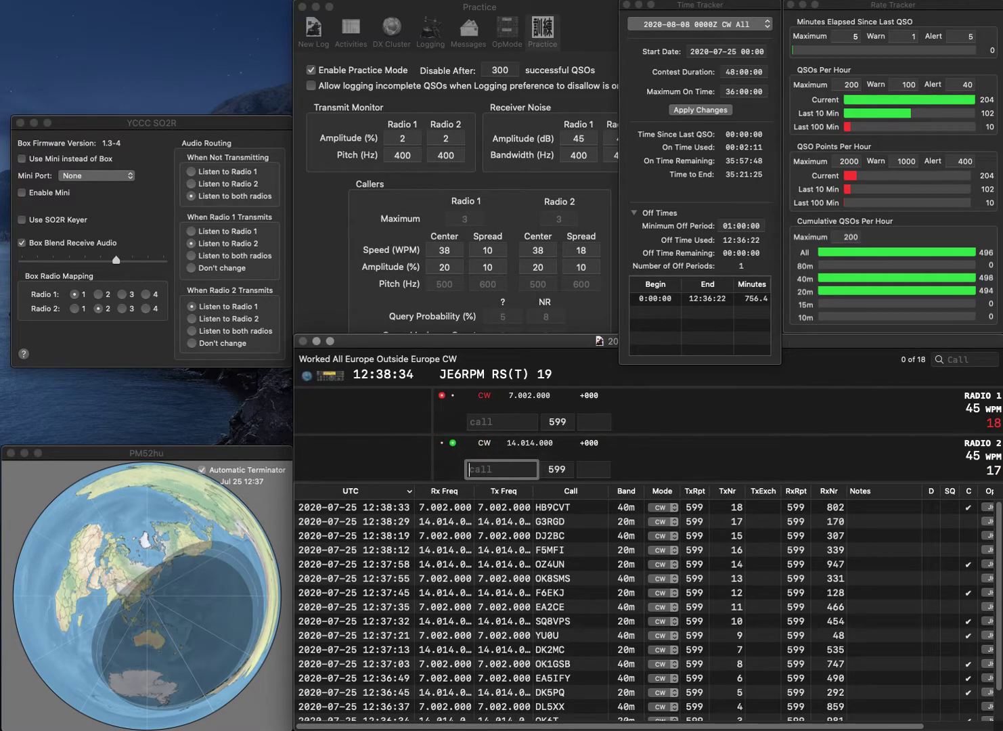
{"action": "type", "text": "Q"}
{"action": "key", "text": "Return"}
{"action": "type", "text": "DL4MFM"}
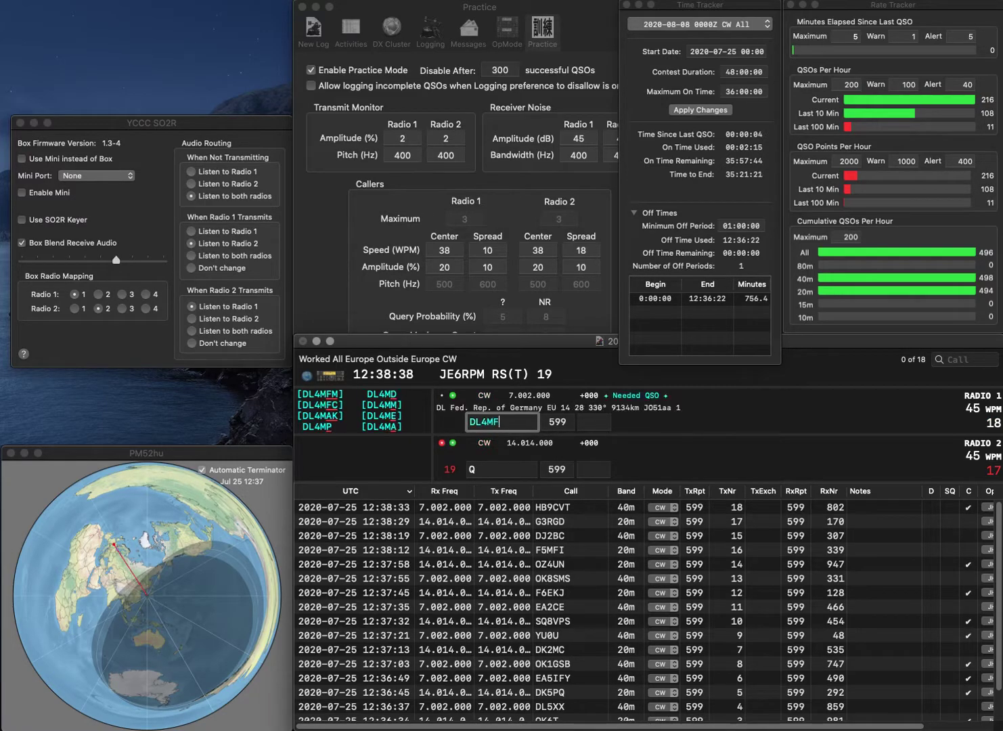
{"action": "key", "text": "Return"}
Send the call HA8PQ on Radio 2 and log DL4MFM with received number 869 on Radio 1.
{"action": "type", "text": "H8P"}
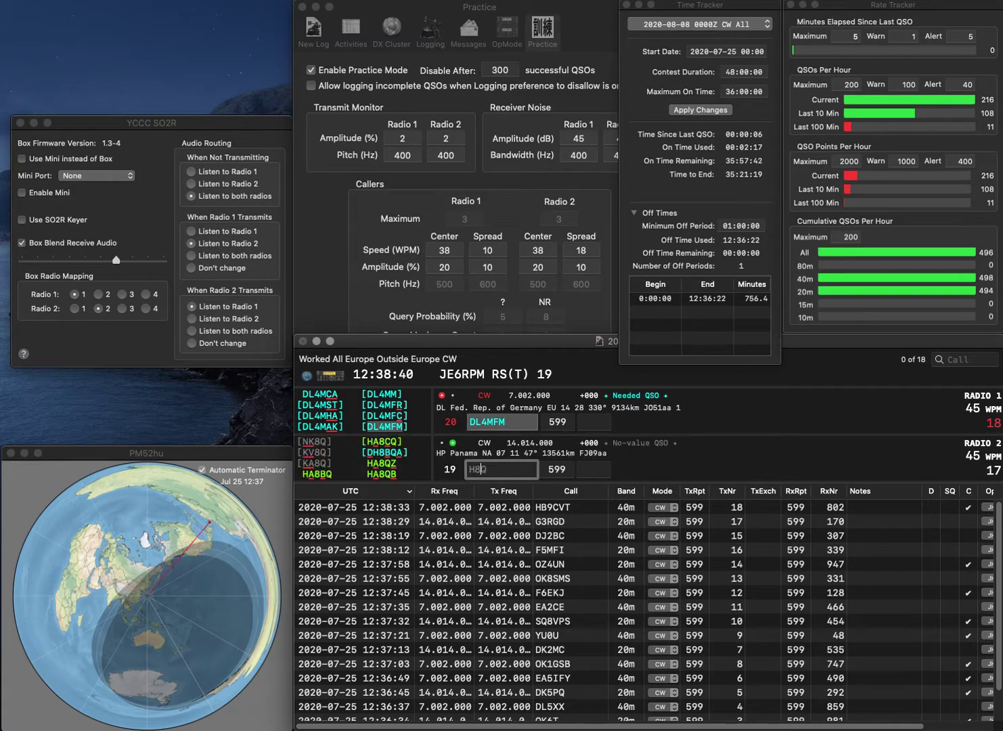
{"action": "type", "text": "A8P"}
{"action": "key", "text": "Return"}
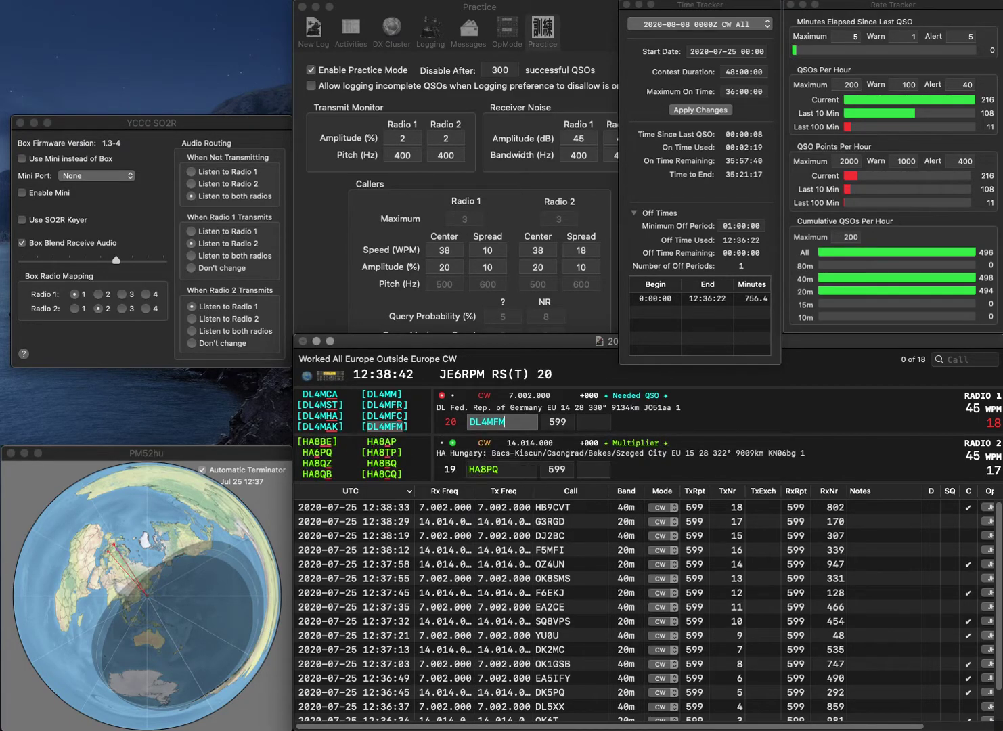
{"action": "key", "text": "space"}
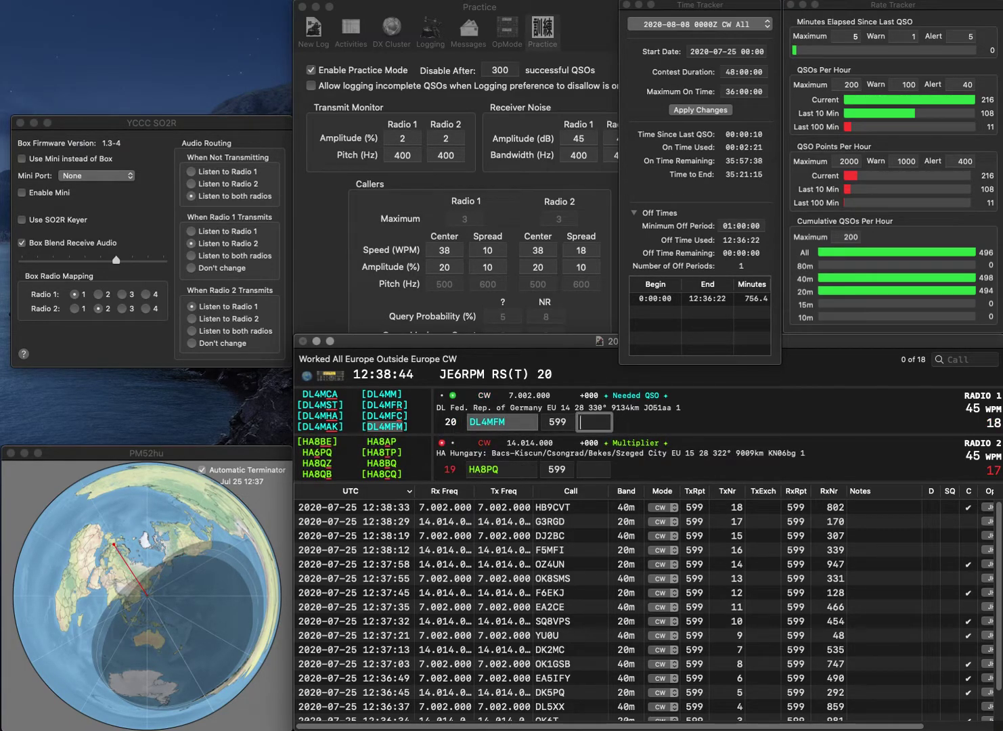
{"action": "type", "text": "8"}
{"action": "key", "text": "Return"}
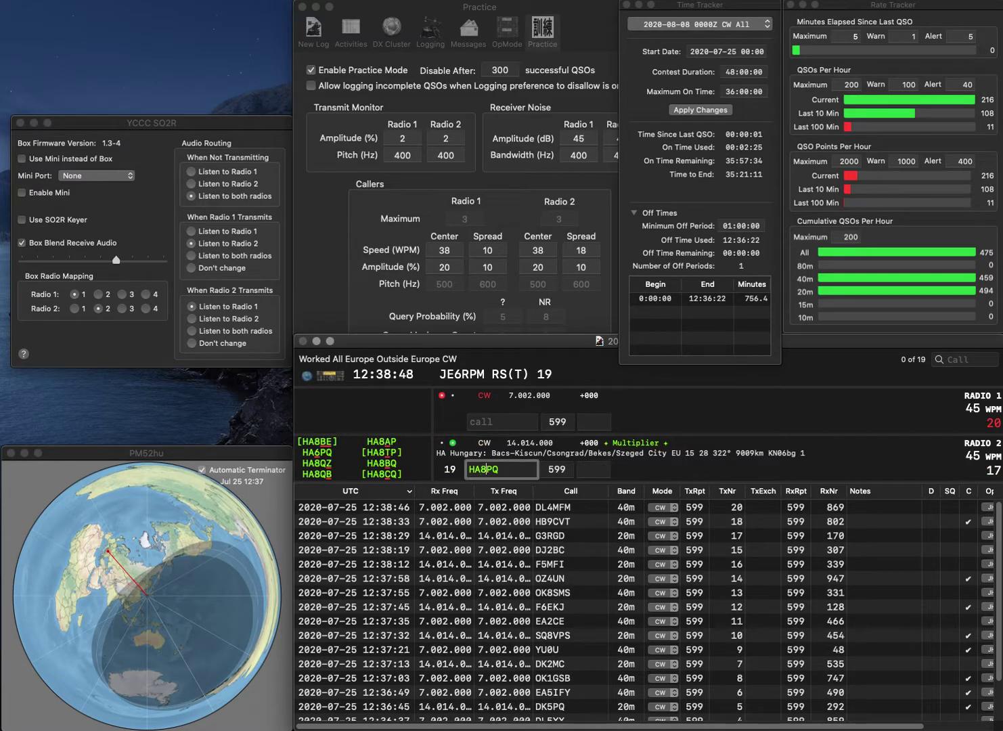
Correct the Radio 2 call to HA6PQ and send the partial call RV on Radio 1.
{"action": "key", "text": "BackSpace"}
{"action": "type", "text": "6"}
{"action": "key", "text": "Return"}
{"action": "type", "text": "R3"}
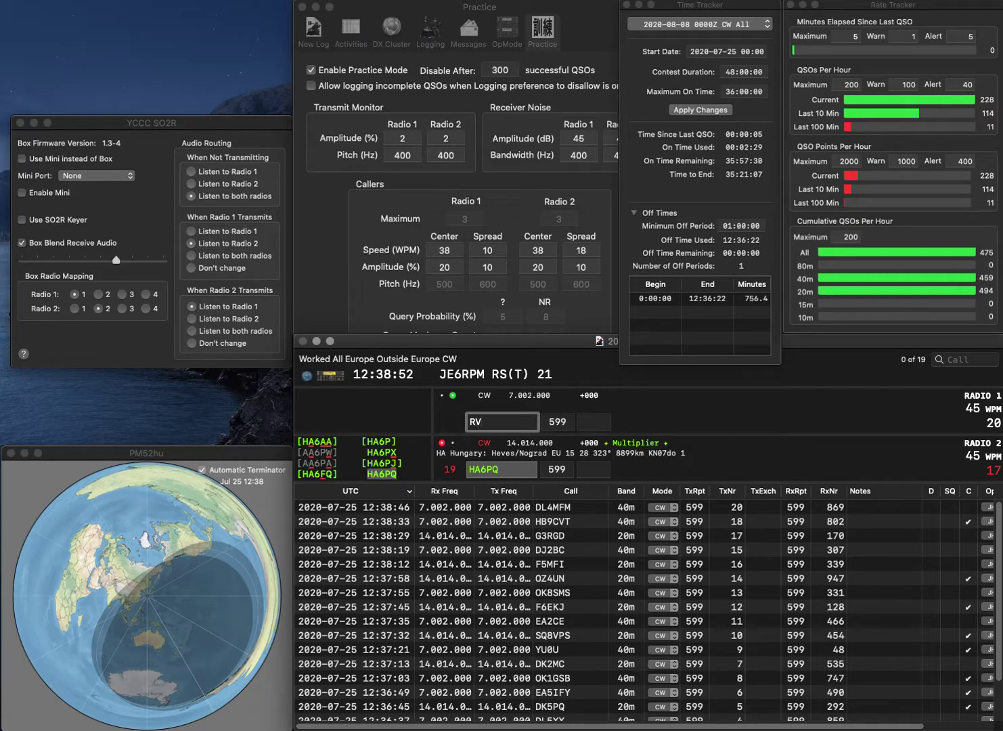
{"action": "key", "text": "Return"}
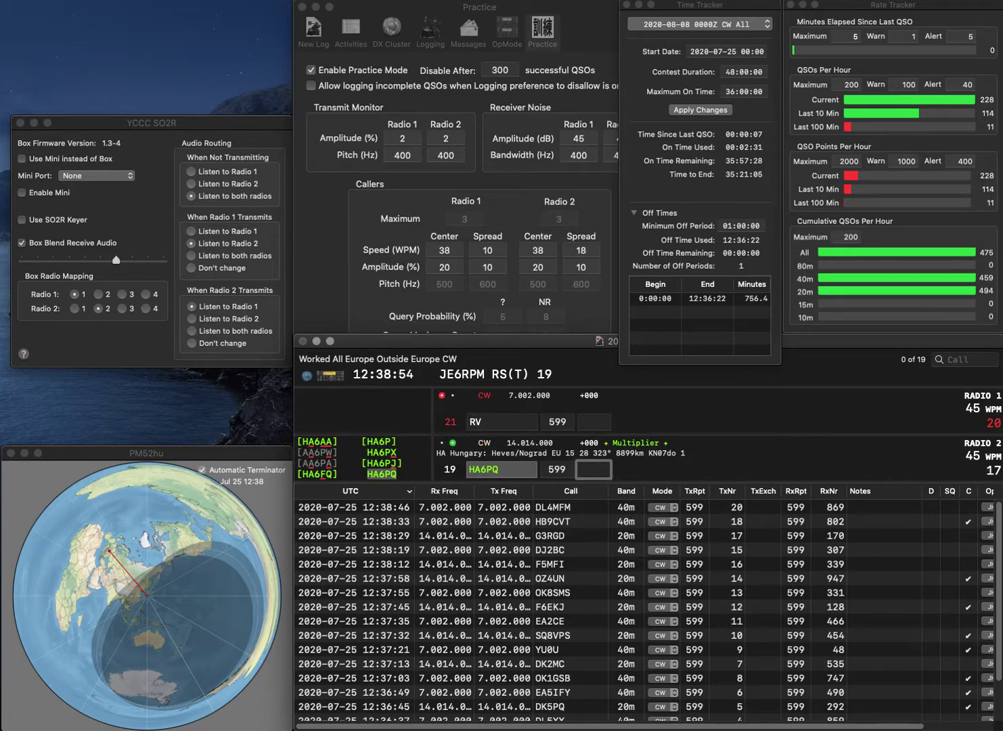
Log HA6PQ with received number 993 on Radio 2 and complete the Radio 1 call as RV1AQ.
{"action": "type", "text": "993"}
{"action": "key", "text": "Return"}
{"action": "type", "text": "1A"}
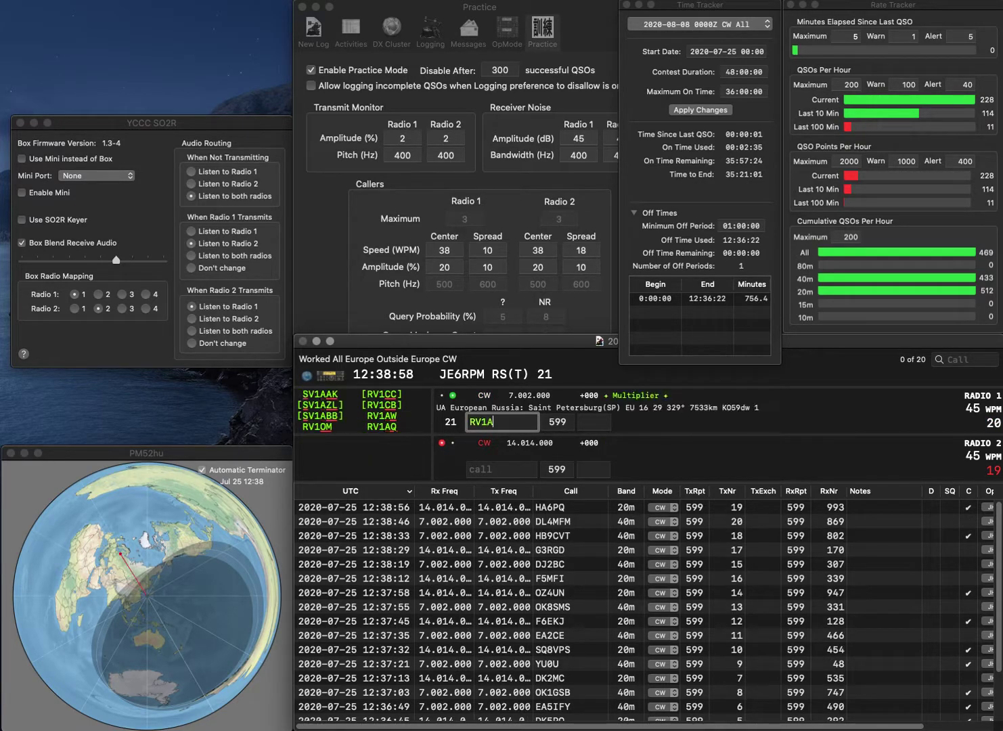
{"action": "type", "text": "Q"}
{"action": "key", "text": "Return"}
{"action": "type", "text": "UR"}
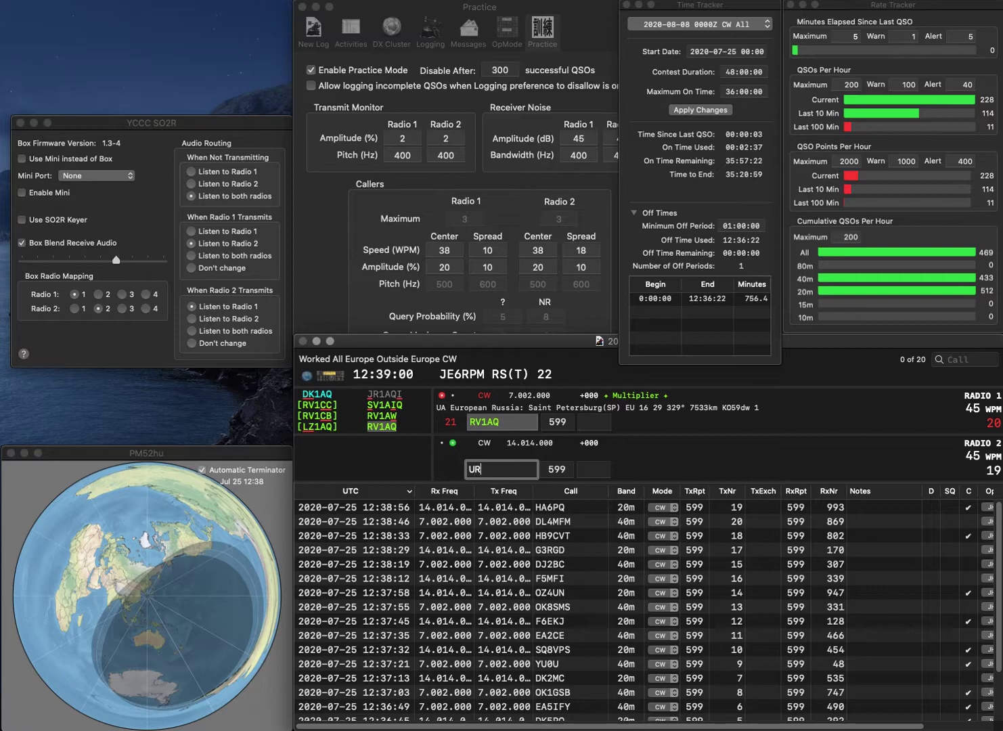
{"action": "type", "text": "4GO"}
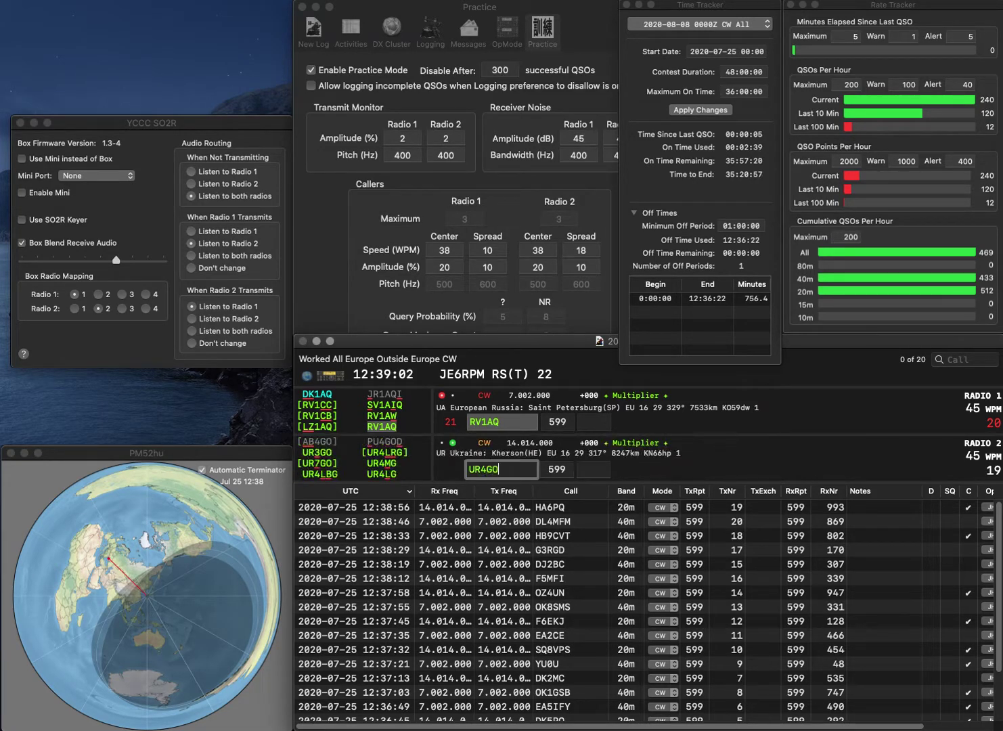
{"action": "key", "text": "Return"}
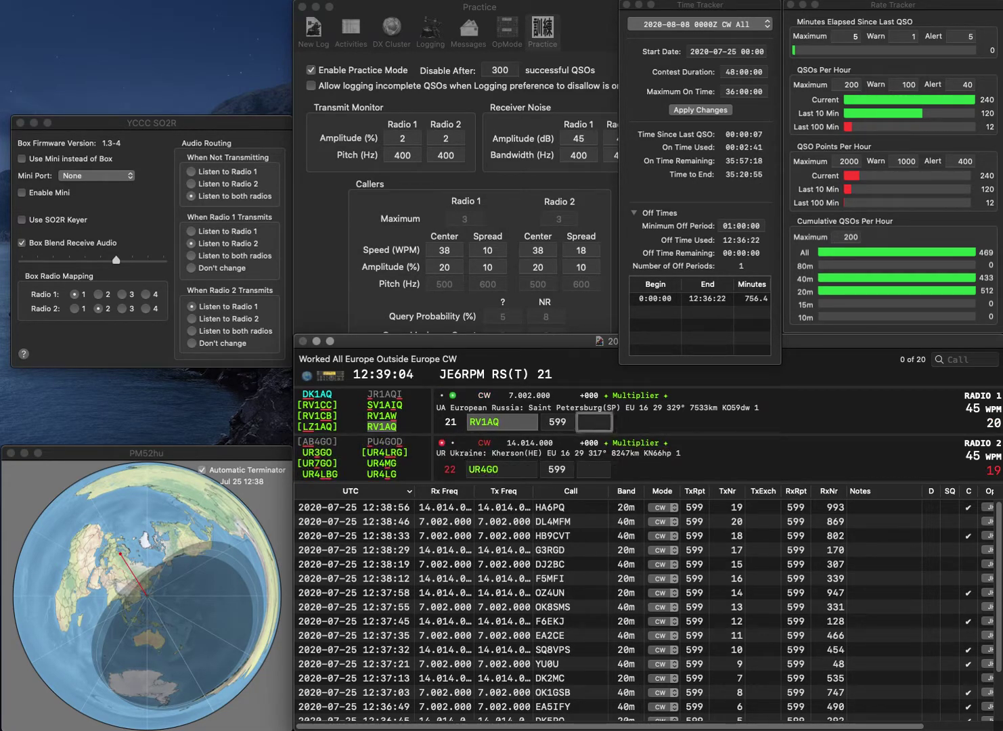
{"action": "key", "text": "Return"}
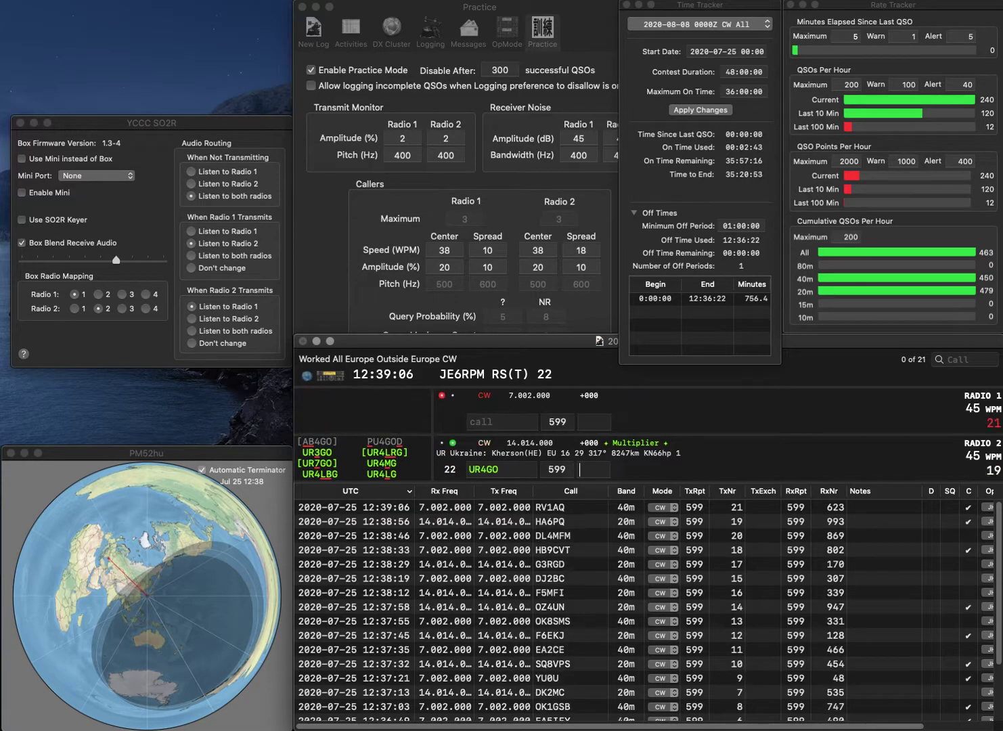
{"action": "key", "text": "Left"}
{"action": "key", "text": "BackSpace"}
{"action": "type", "text": "3"}
{"action": "key", "text": "Return"}
{"action": "type", "text": "UR"}
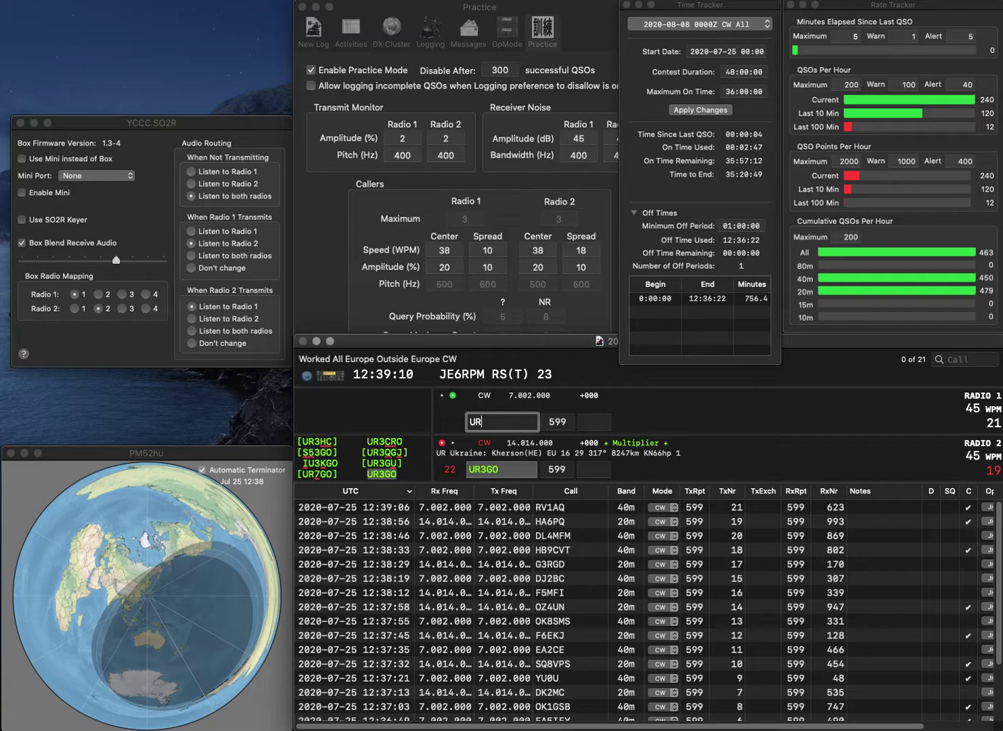
{"action": "type", "text": "4MG"}
{"action": "key", "text": "Return"}
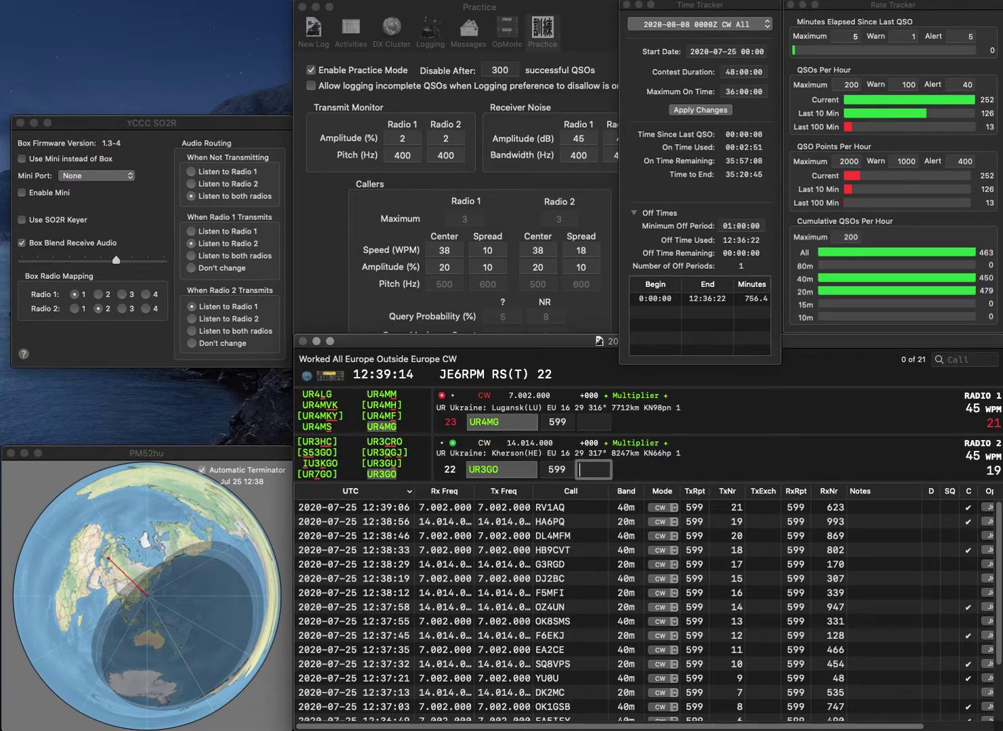
{"action": "type", "text": "940"}
{"action": "key", "text": "Return"}
{"action": "type", "text": "232"}
{"action": "key", "text": "Return"}
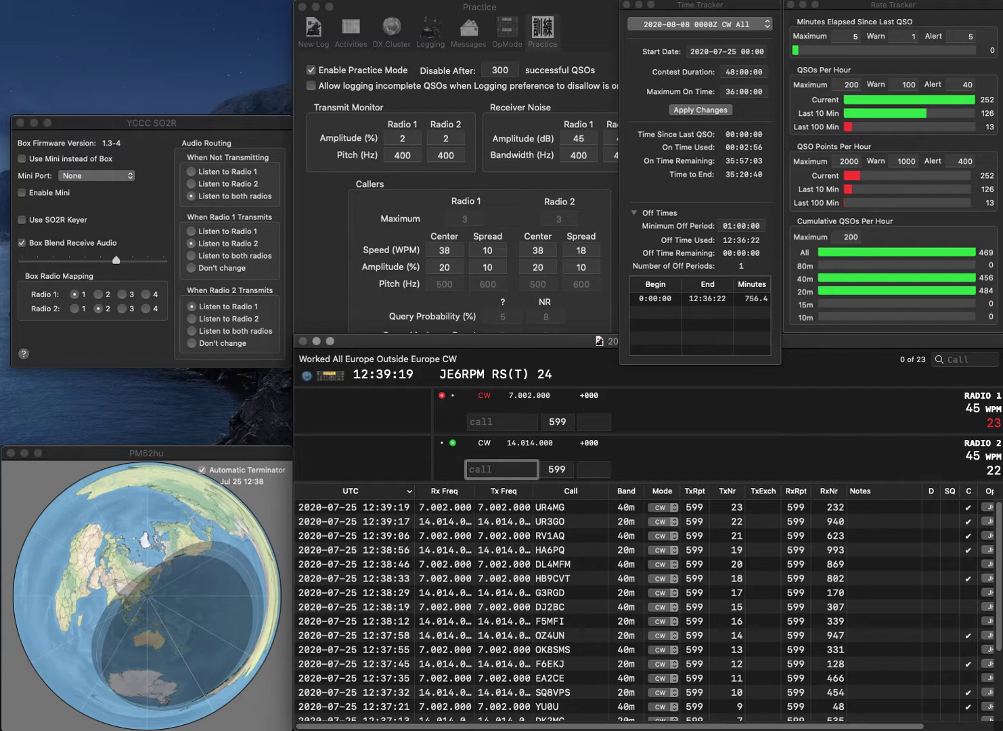
Answer the callers SP2BAS on Radio 2 and TM2T on Radio 1.
{"action": "type", "text": "SP2BAI"}
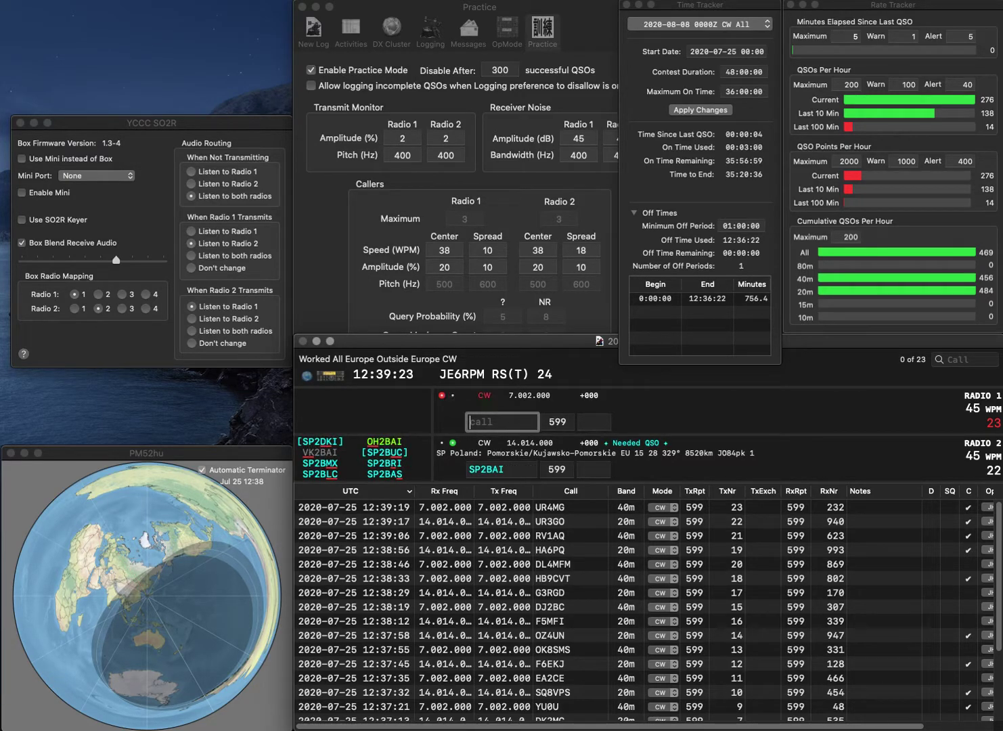
{"action": "key", "text": "Return"}
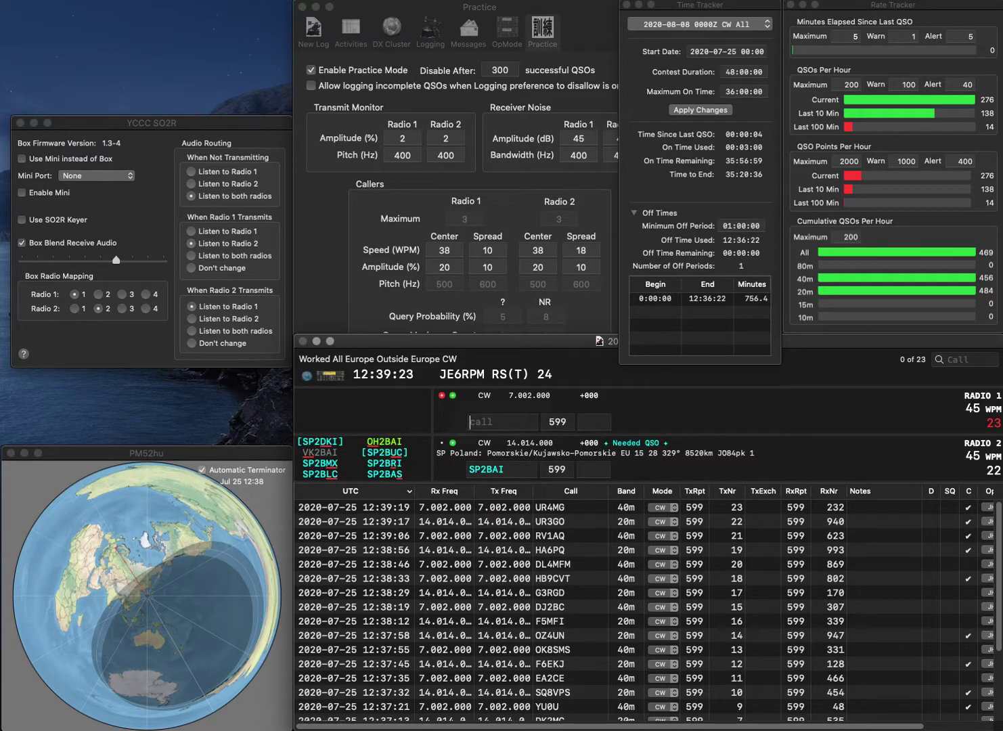
{"action": "key", "text": "BackSpace"}
{"action": "type", "text": "S"}
{"action": "key", "text": "Return"}
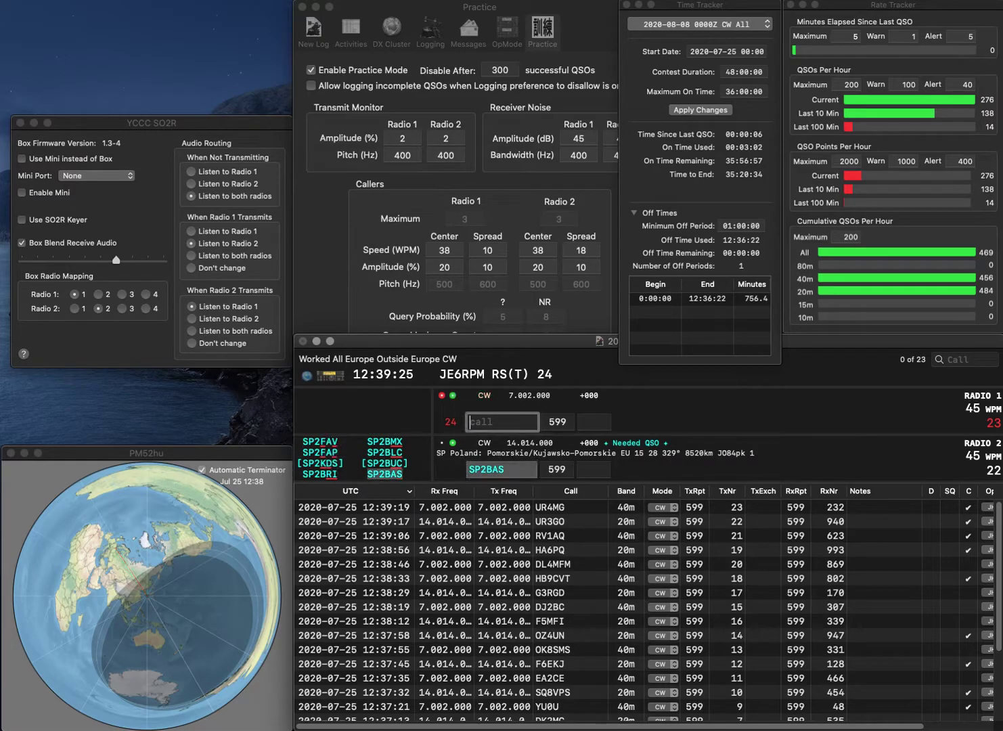
{"action": "type", "text": "TM2T"}
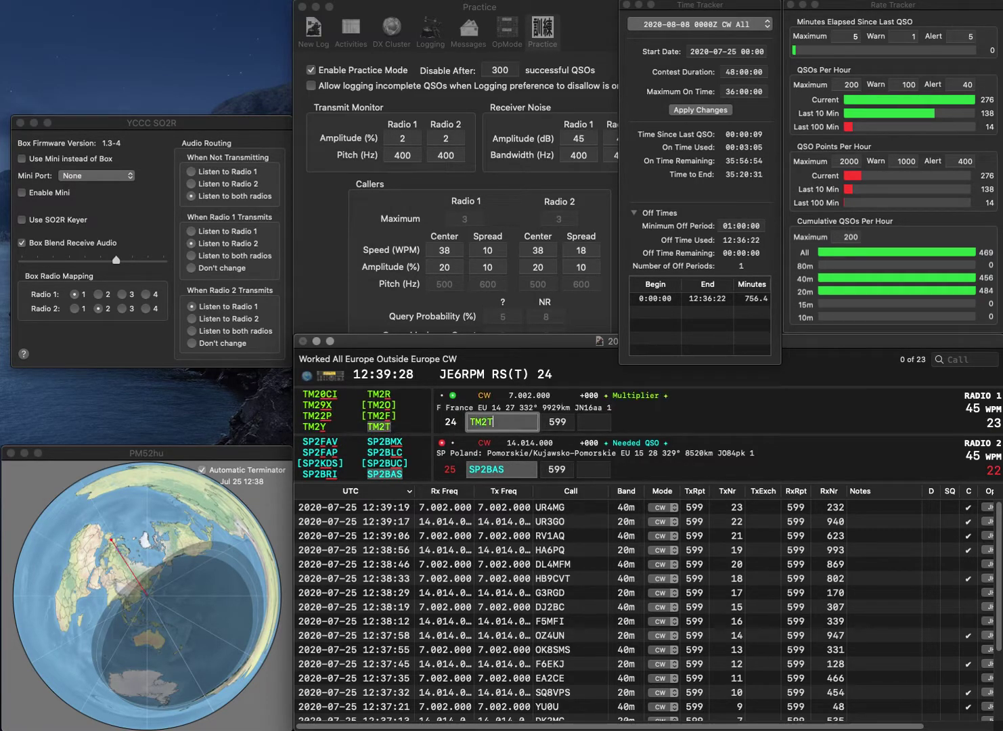
{"action": "key", "text": "Return"}
{"action": "key", "text": "Tab"}
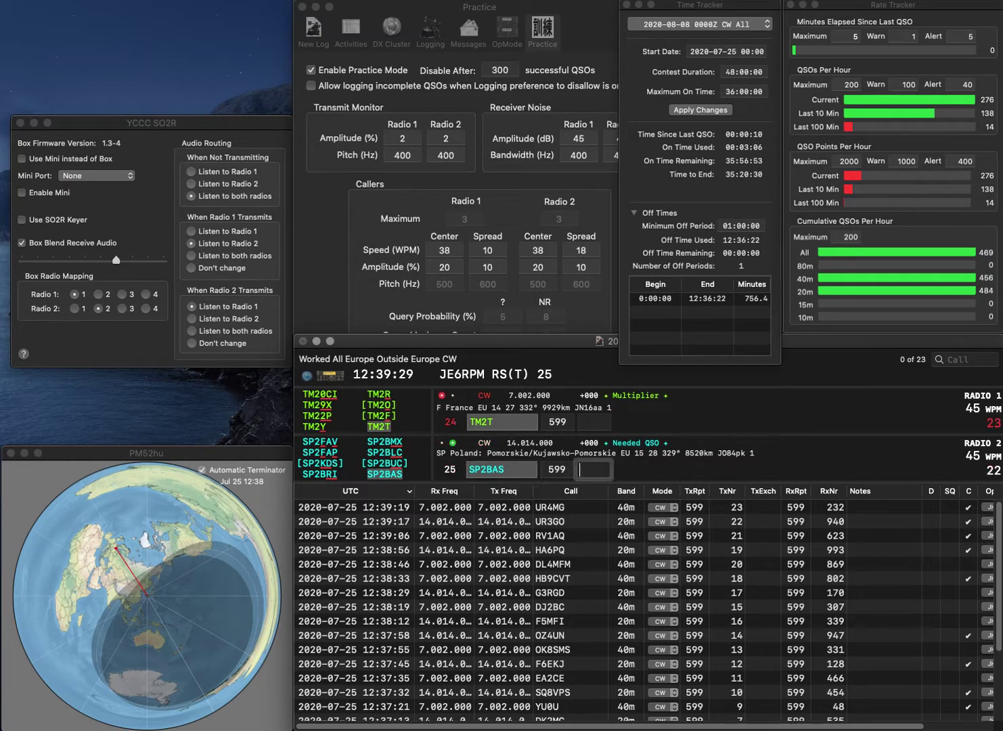
Log SP2BAS with received number 273 on Radio 2 and TM2T with received number 671 on Radio 1.
{"action": "type", "text": "273"}
{"action": "key", "text": "Return"}
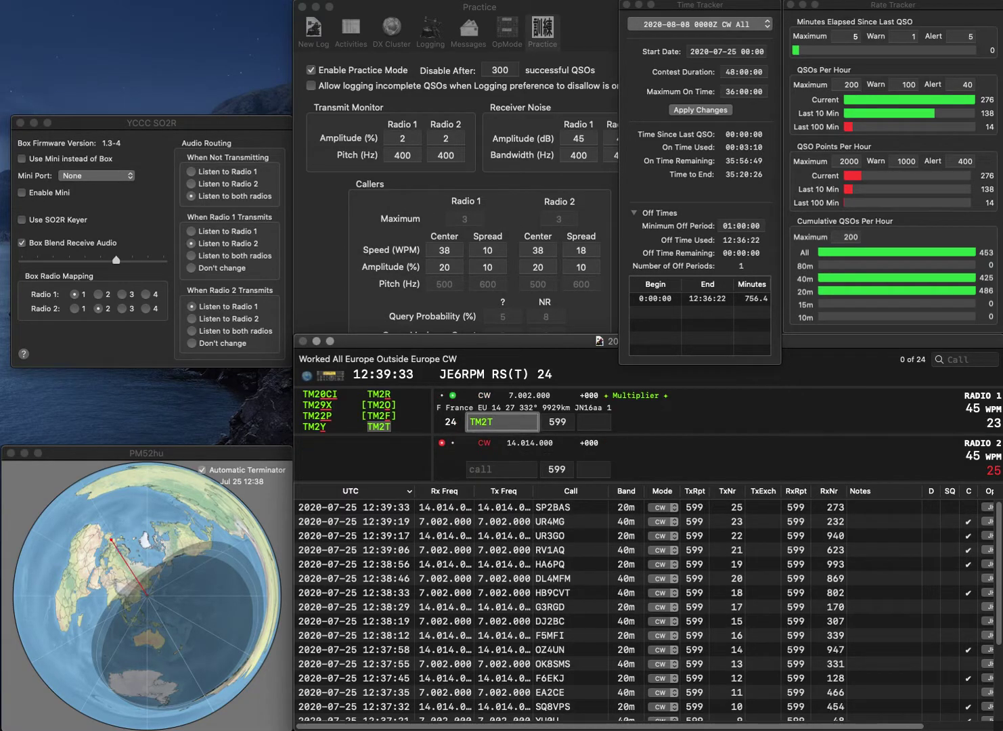
{"action": "type", "text": "67"}
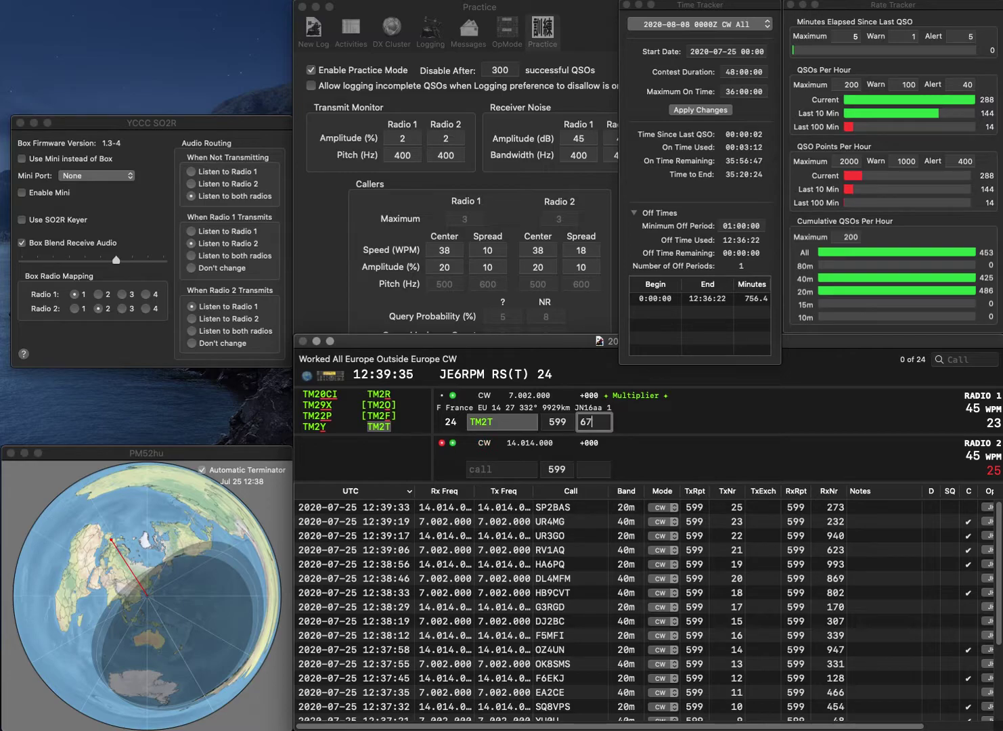
{"action": "type", "text": "1"}
{"action": "key", "text": "Return"}
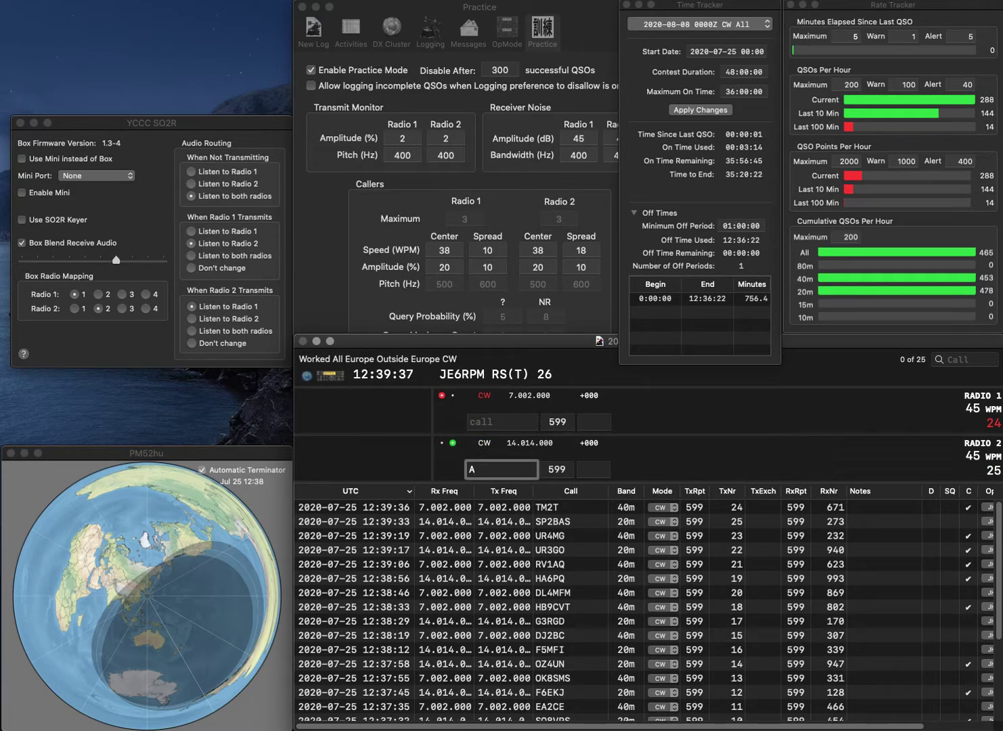
{"action": "type", "text": "Z"}
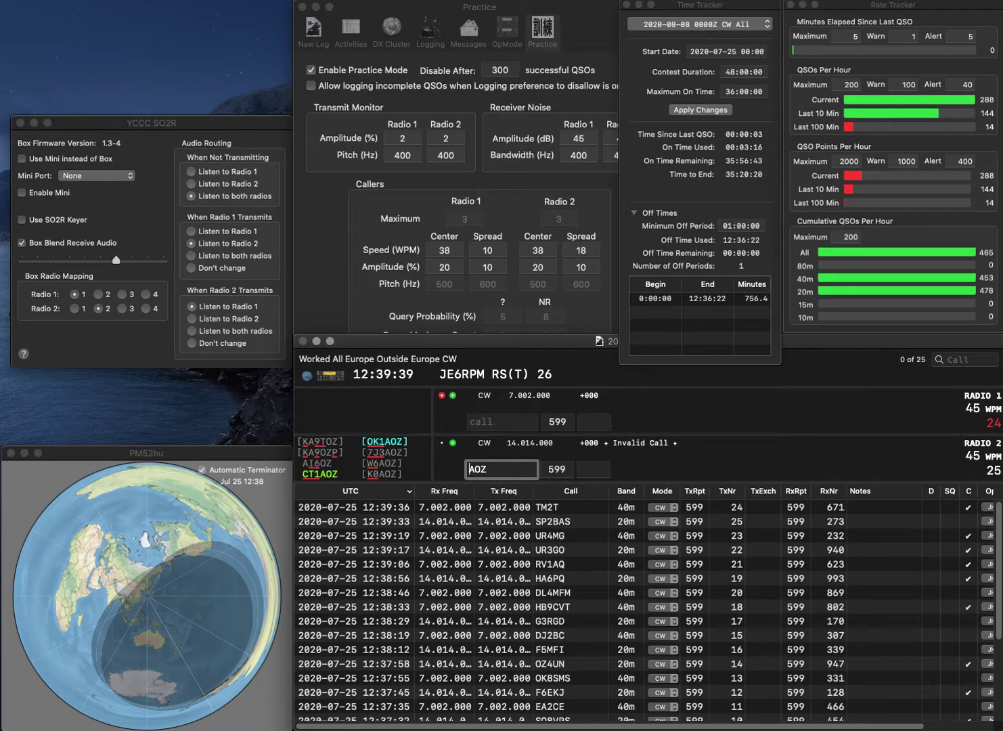
{"action": "type", "text": "OK1"}
{"action": "key", "text": "Return"}
{"action": "type", "text": "PA4A"}
{"action": "key", "text": "space"}
{"action": "key", "text": "Return"}
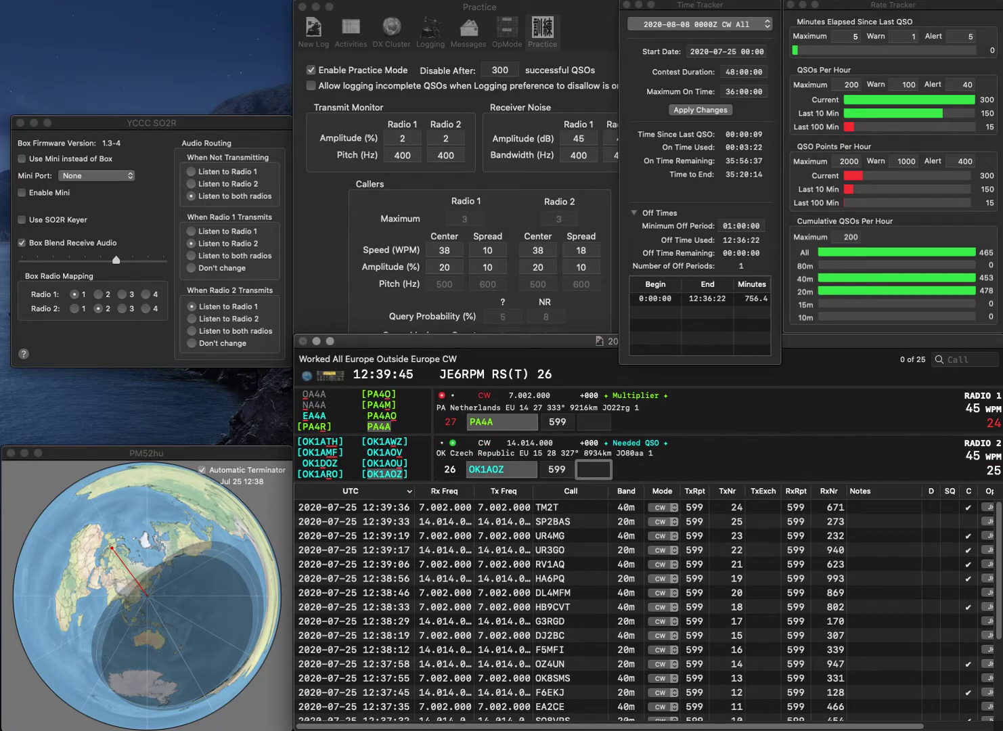
{"action": "type", "text": "721"}
{"action": "key", "text": "Return"}
{"action": "type", "text": "594"}
{"action": "key", "text": "Return"}
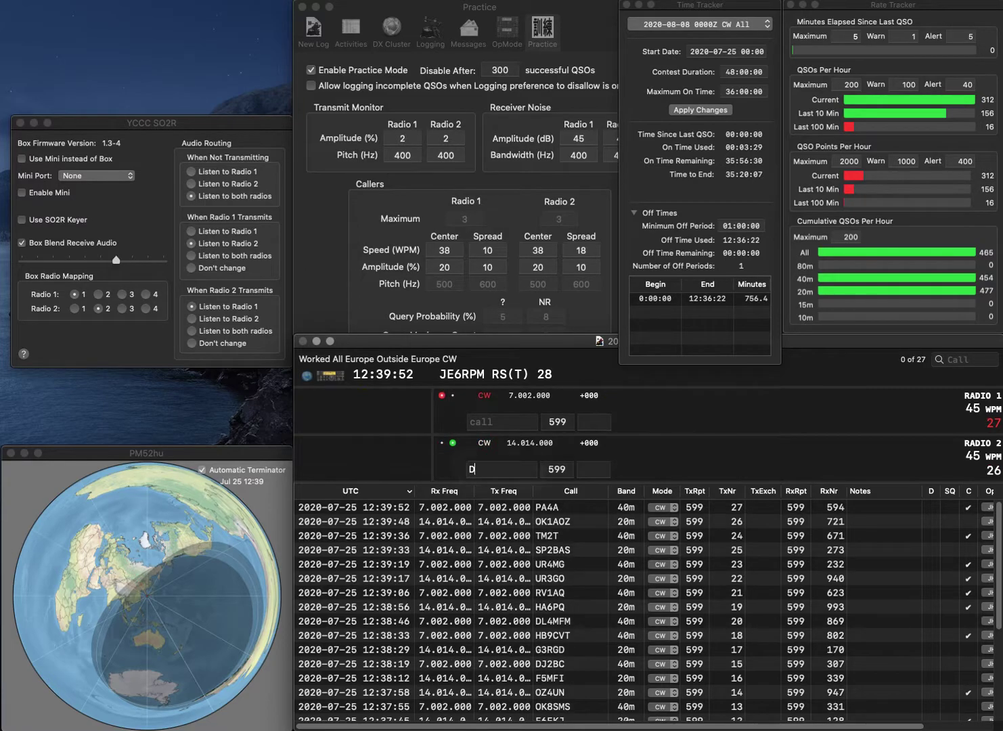
Answer the callers DJ7HH on Radio 2 and HA5T on Radio 1.
{"action": "type", "text": "DJ7HH"}
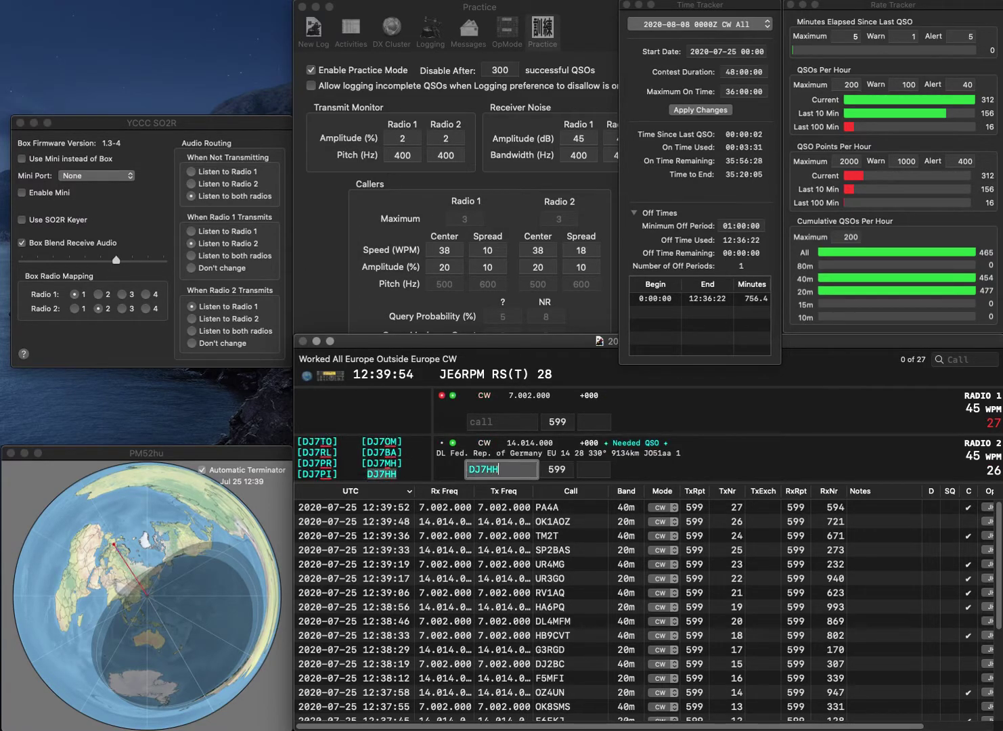
{"action": "key", "text": "Return"}
{"action": "type", "text": "HA5T"}
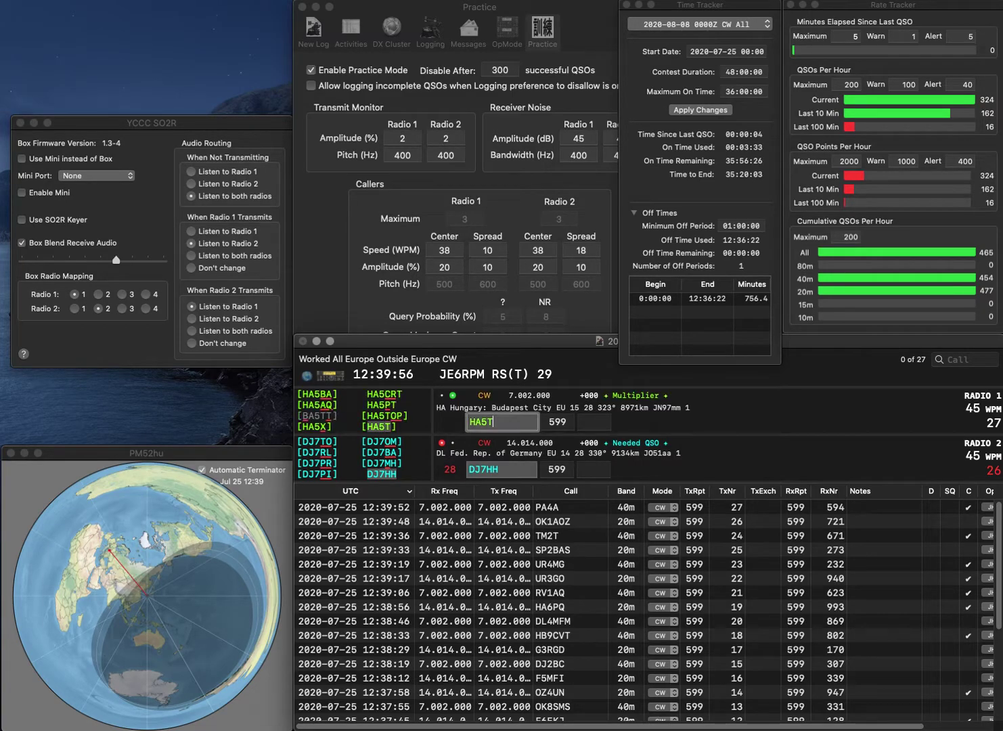
{"action": "key", "text": "grave"}
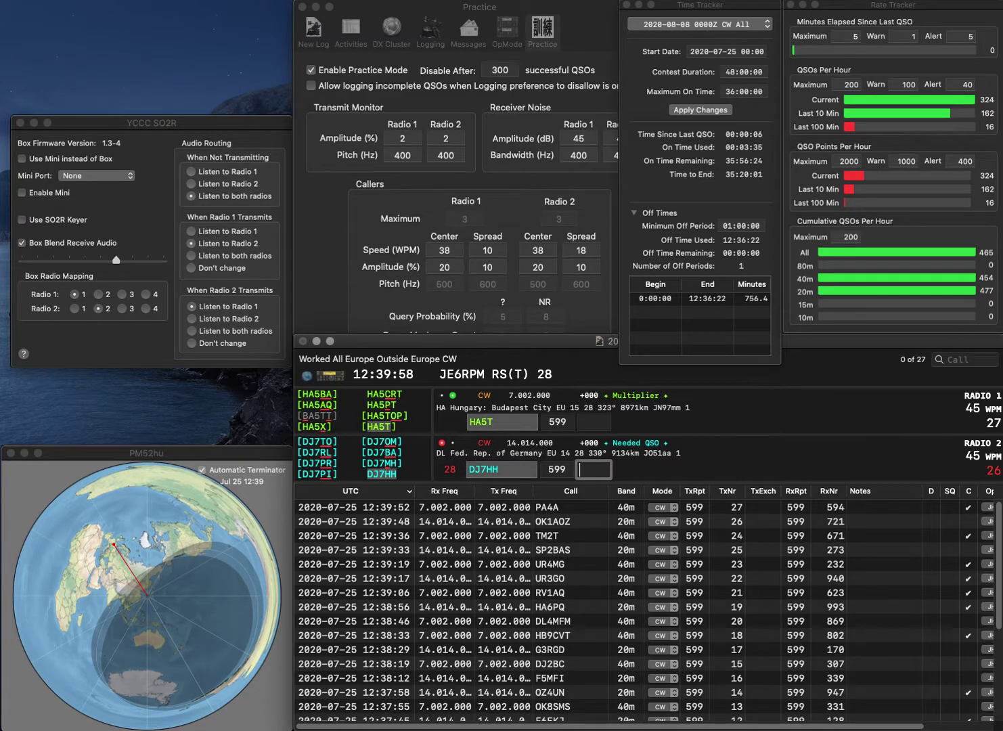
{"action": "type", "text": "153"}
{"action": "key", "text": "Return"}
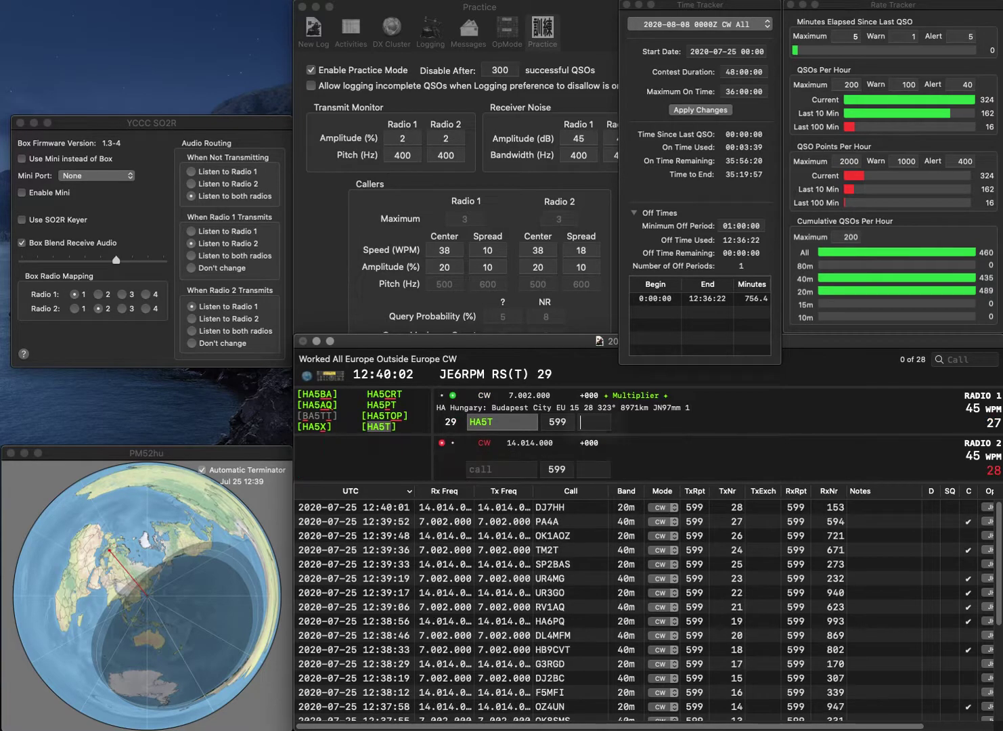
{"action": "type", "text": "833"}
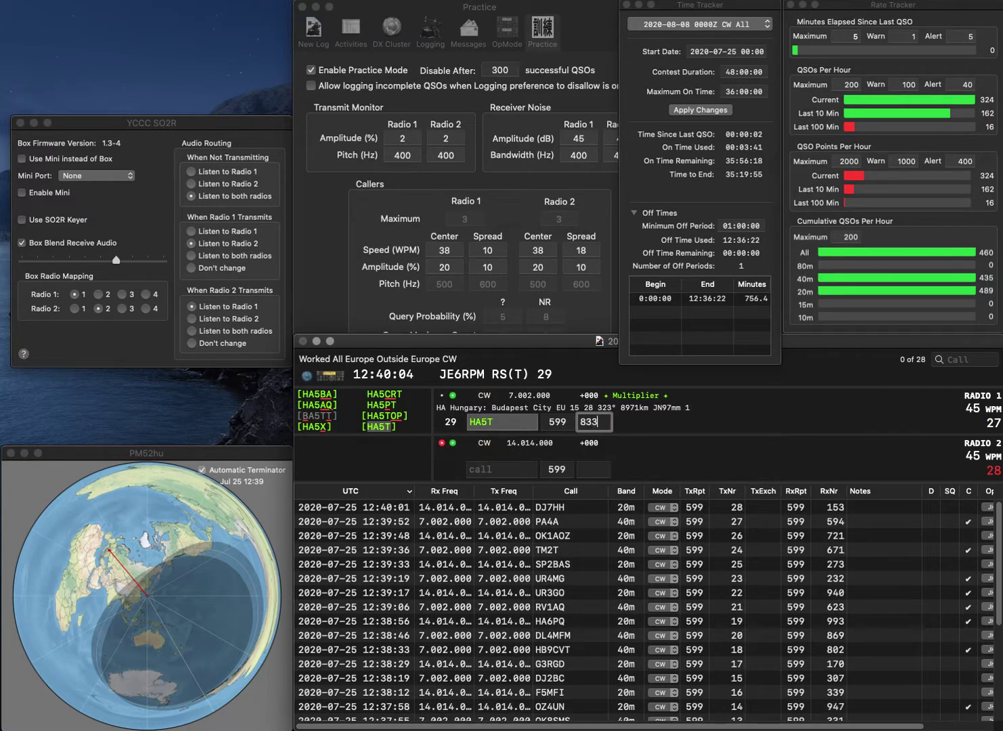
{"action": "key", "text": "Return"}
Answer the callers PA0VLY on Radio 2 and M0IUI on Radio 1.
{"action": "type", "text": "PA0"}
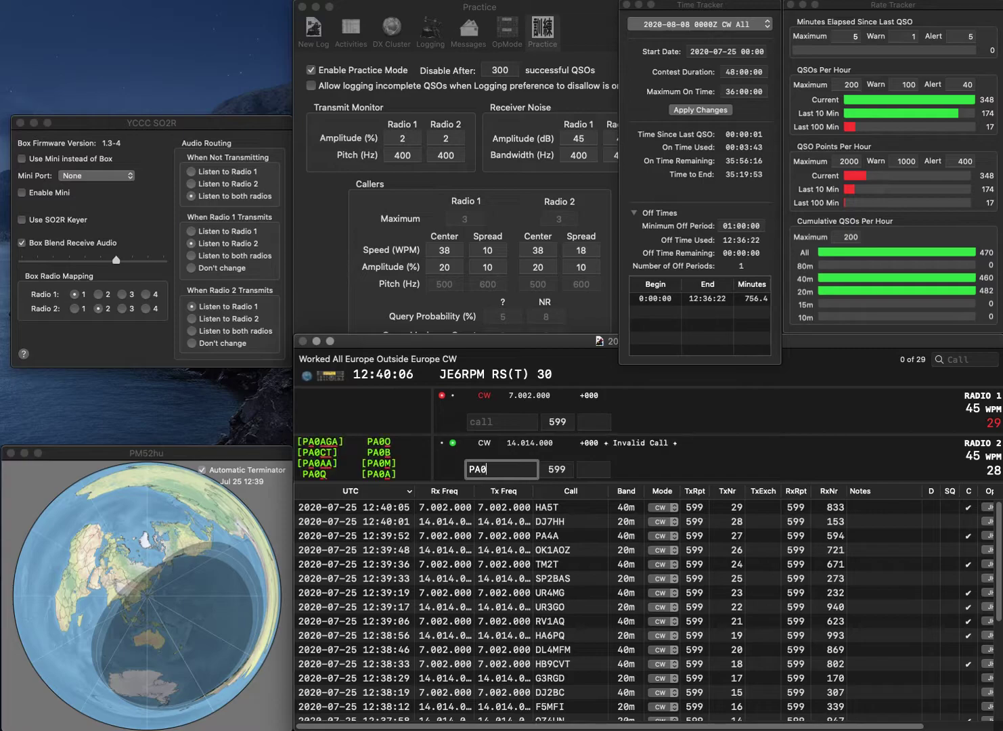
{"action": "type", "text": "VLY"}
{"action": "key", "text": "Return"}
{"action": "type", "text": "M0IUI"}
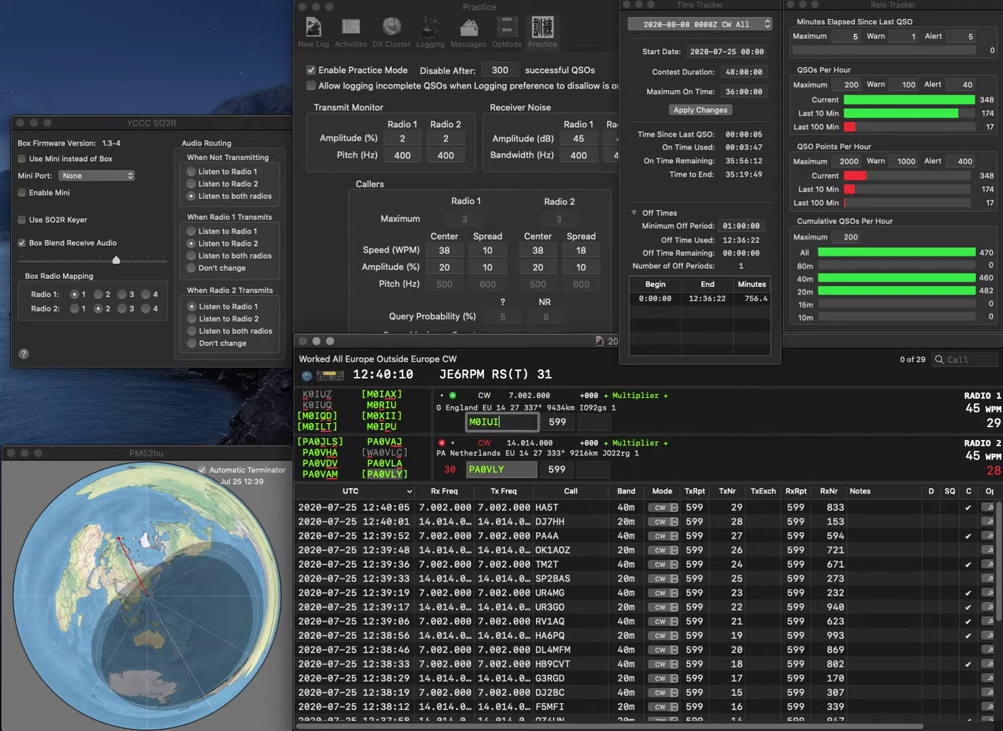
{"action": "key", "text": "Return"}
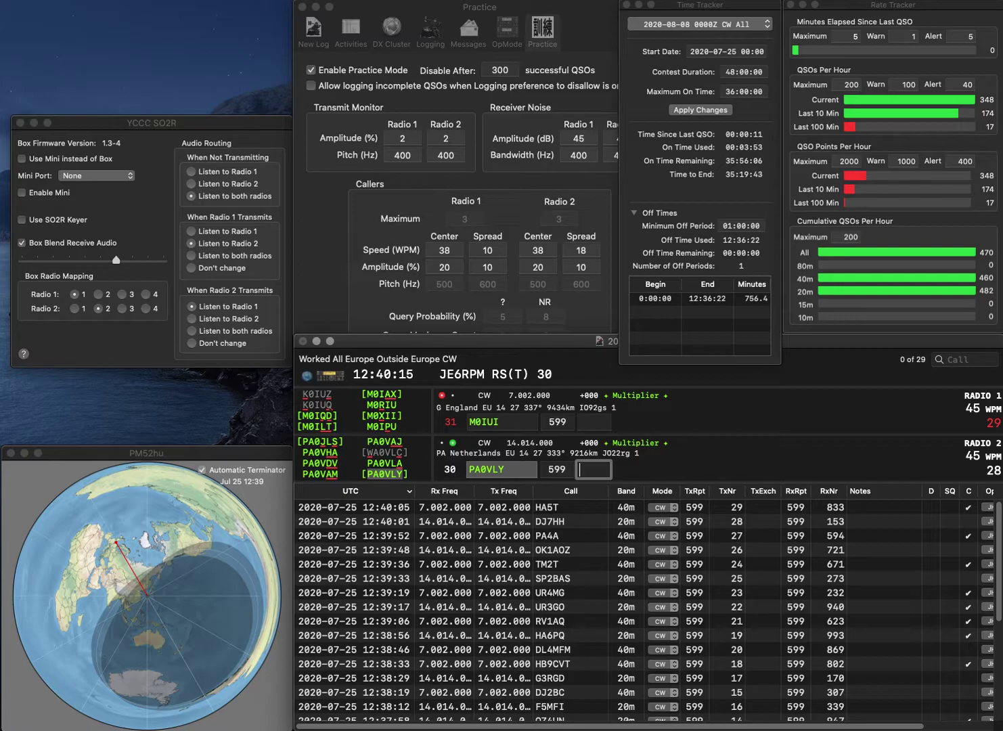
{"action": "type", "text": "940"}
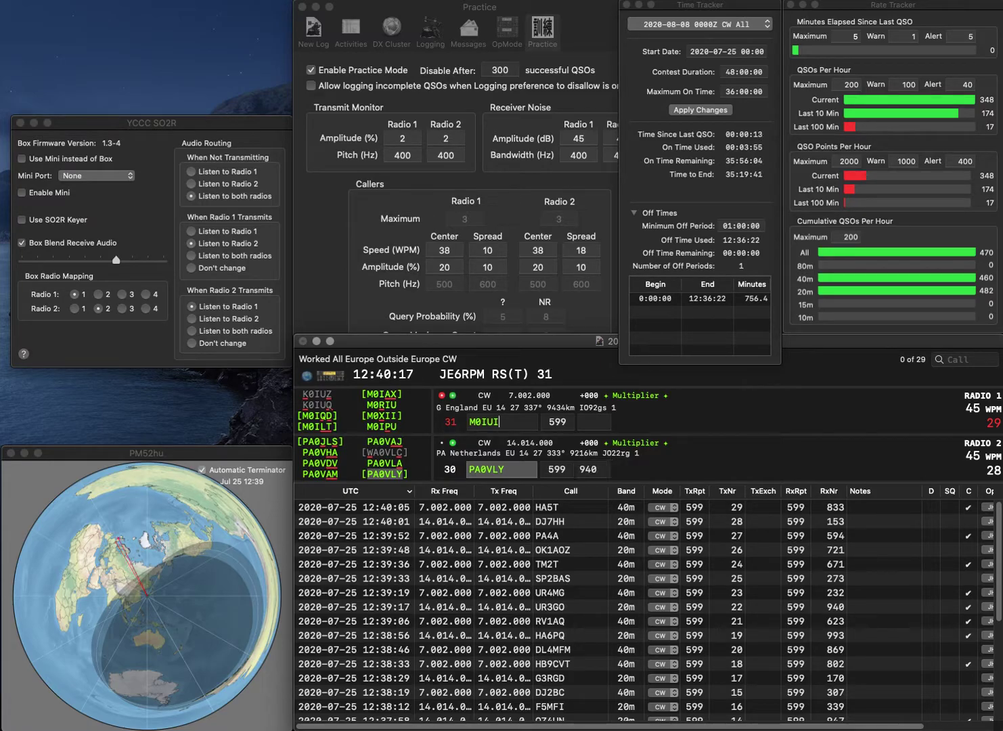
{"action": "key", "text": "Return"}
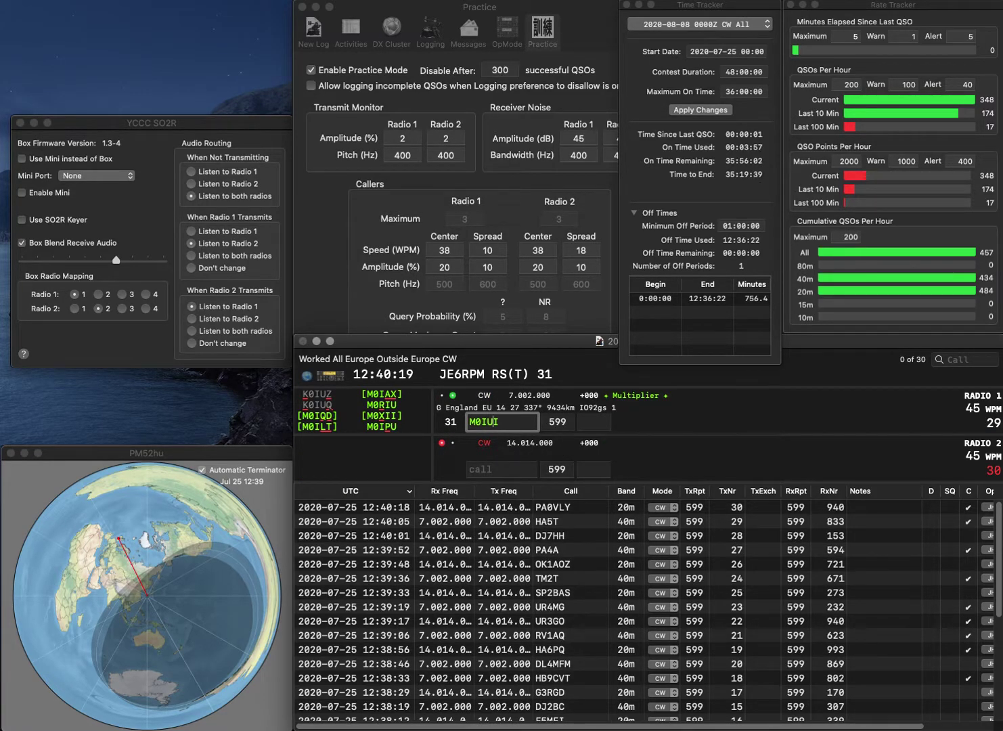
{"action": "key", "text": "BackSpace"}
{"action": "type", "text": "SU"}
{"action": "key", "text": "Return"}
{"action": "type", "text": "DLOC"}
{"action": "key", "text": "Return"}
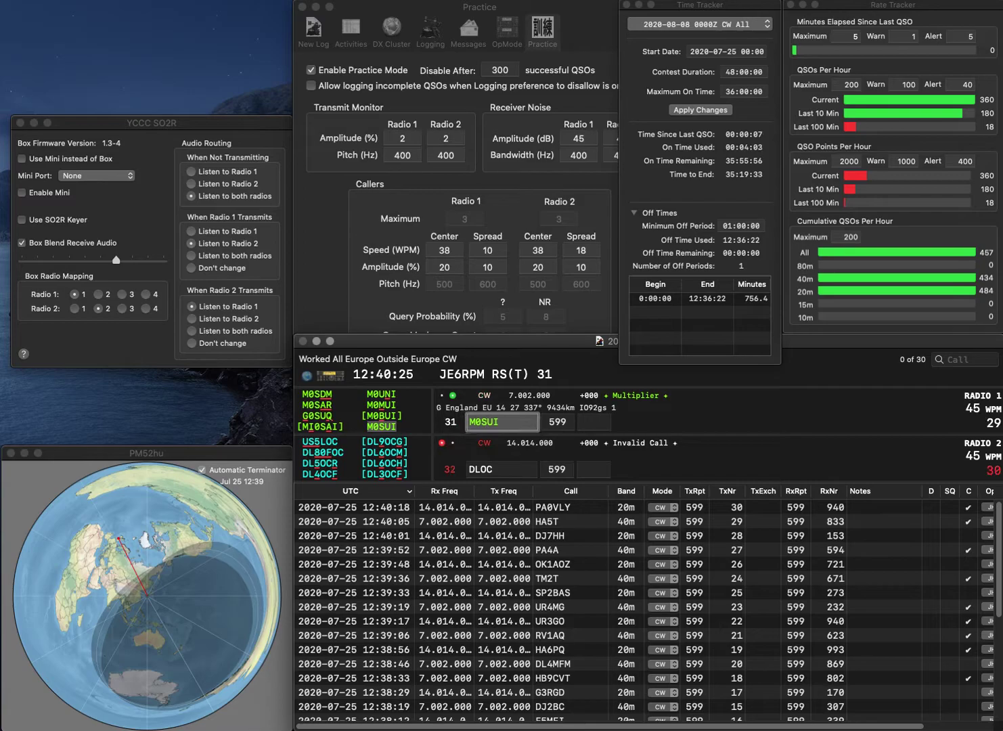
{"action": "key", "text": "Tab"}
{"action": "type", "text": "82"}
{"action": "key", "text": "Return"}
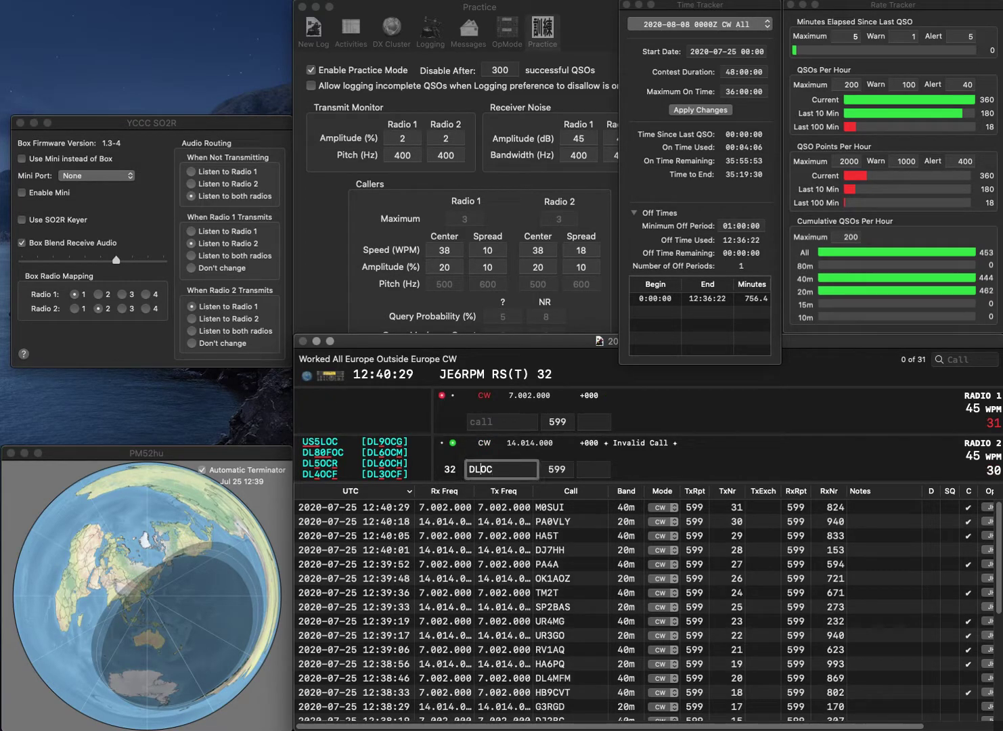
{"action": "type", "text": "4"}
{"action": "key", "text": "Right"}
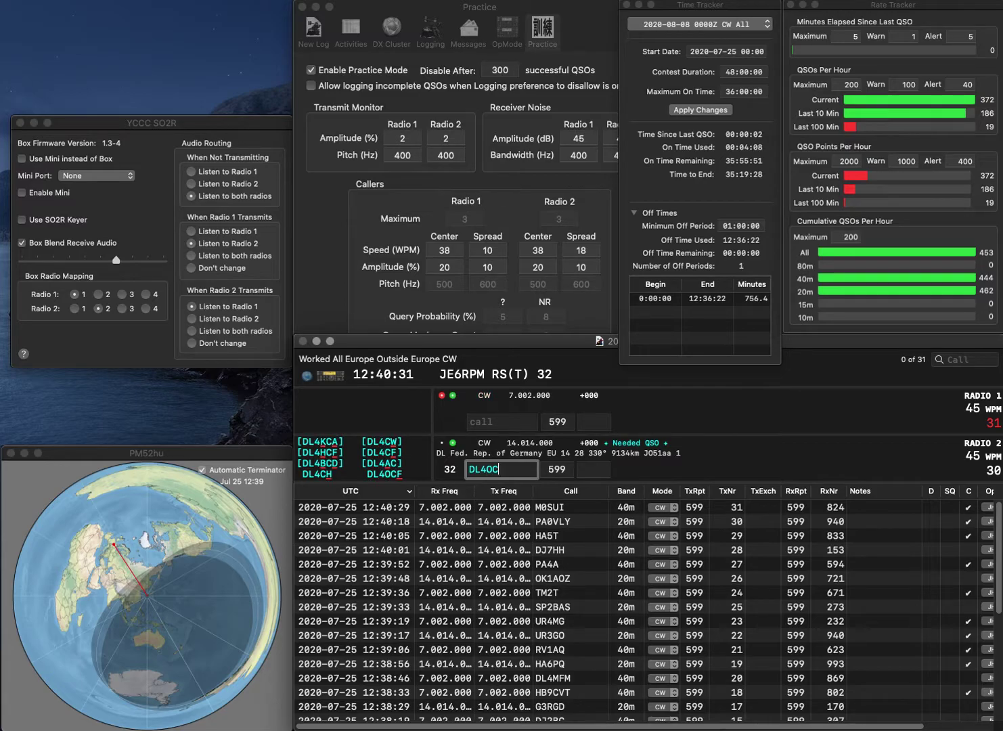
{"action": "type", "text": "F"}
{"action": "key", "text": "Return"}
{"action": "type", "text": "OK2BXW"}
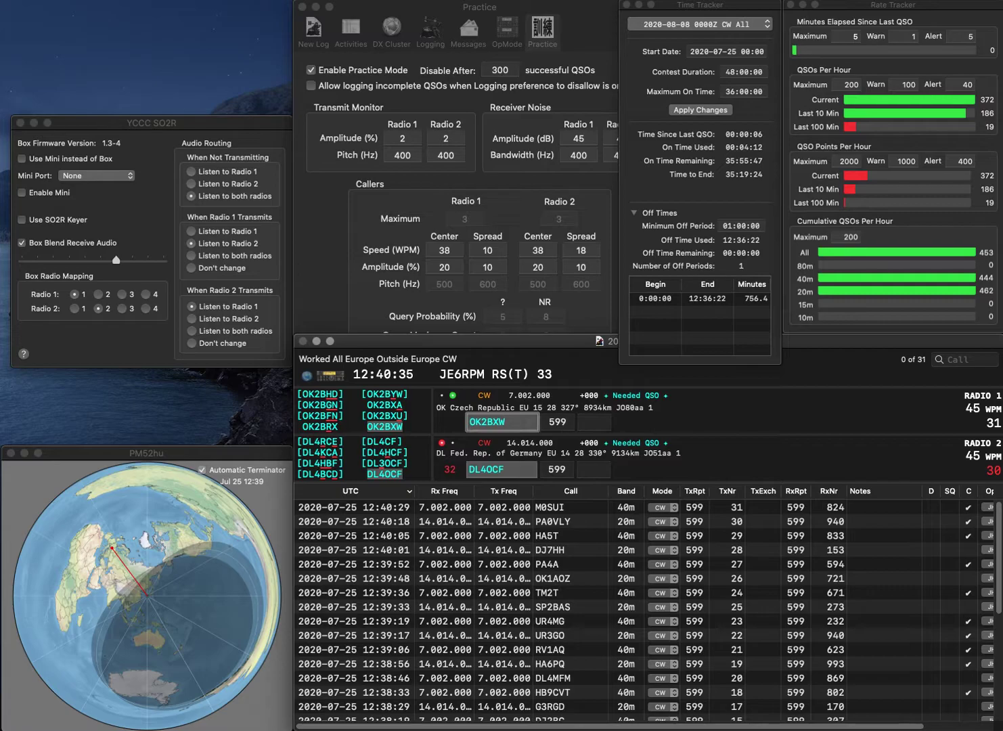
{"action": "key", "text": "Return"}
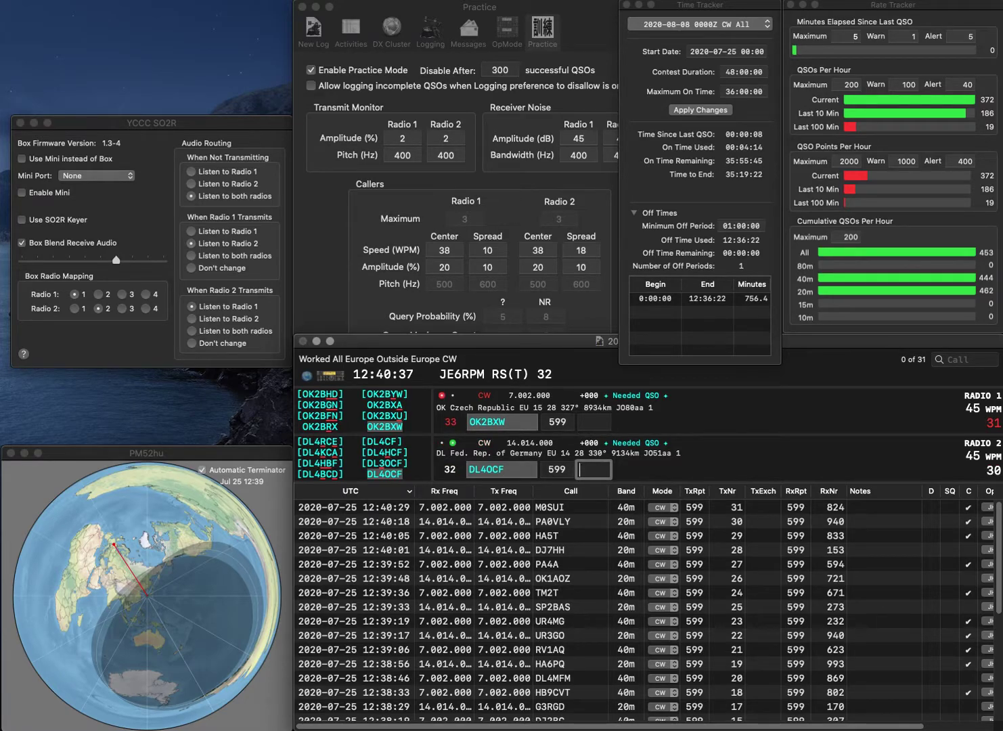
{"action": "type", "text": "841"}
{"action": "key", "text": "Return"}
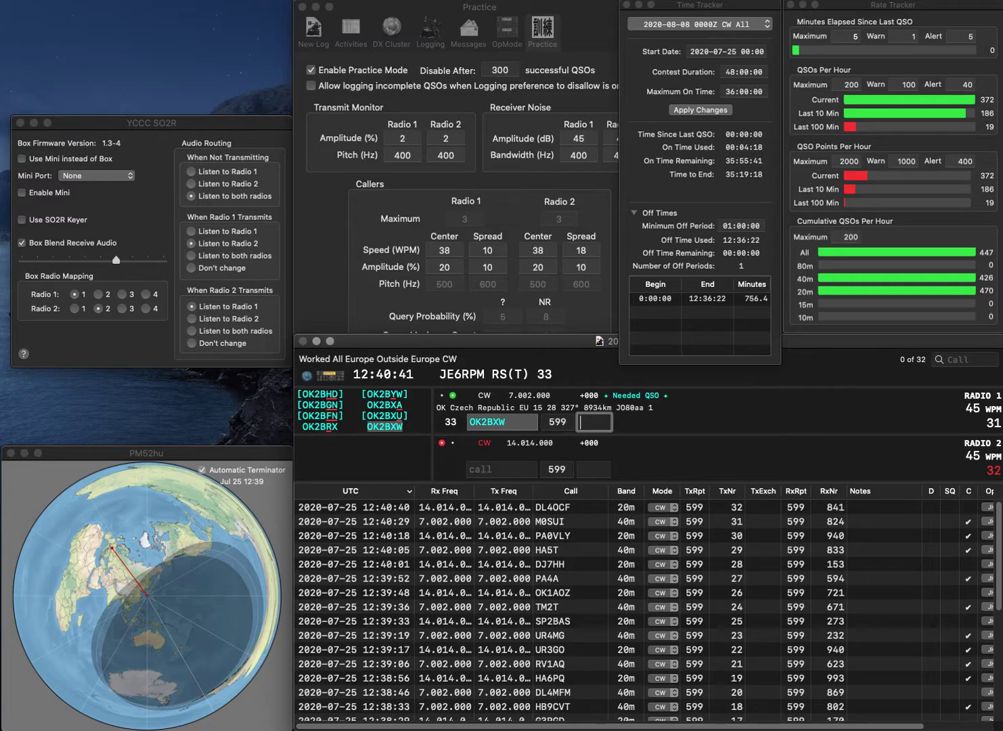
{"action": "type", "text": "93"}
{"action": "key", "text": "Return"}
{"action": "type", "text": "ZCB"}
{"action": "key", "text": "BackSpace"}
{"action": "key", "text": "BackSpace"}
{"action": "type", "text": "BV"}
{"action": "key", "text": "Return"}
{"action": "type", "text": "IV"}
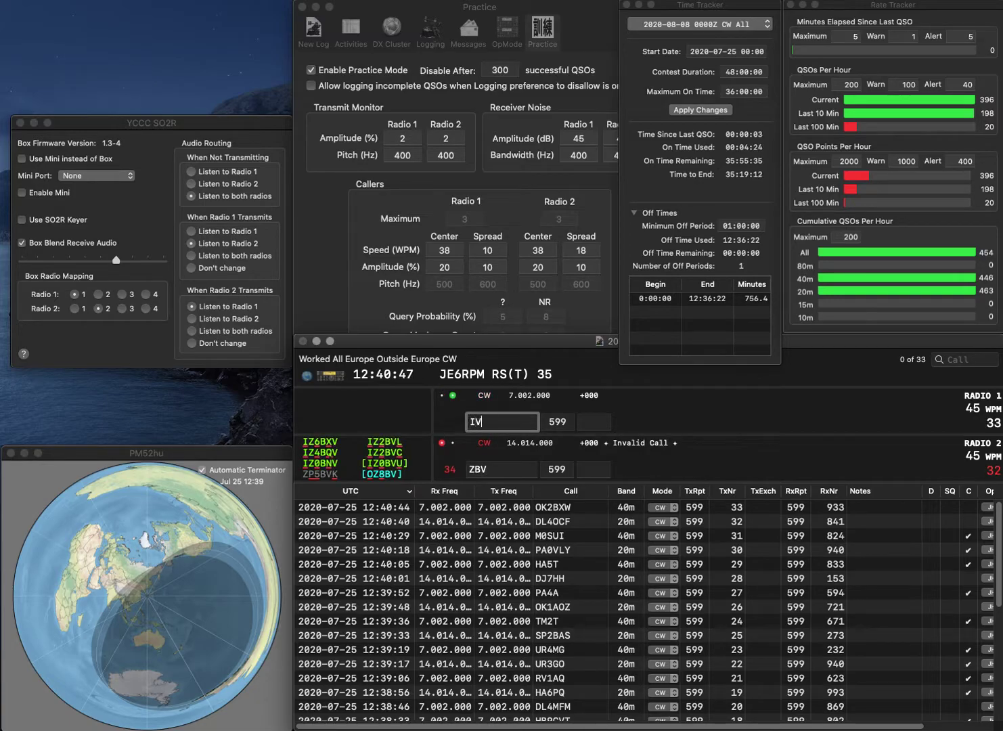
{"action": "type", "text": "3ZY"}
{"action": "key", "text": "BackSpace"}
{"action": "type", "text": "UY"}
{"action": "key", "text": "Return"}
Correct the partial call on Radio 2 to UX7BV and answer that caller.
{"action": "type", "text": "UX"}
{"action": "key", "text": "Delete"}
{"action": "type", "text": "7"}
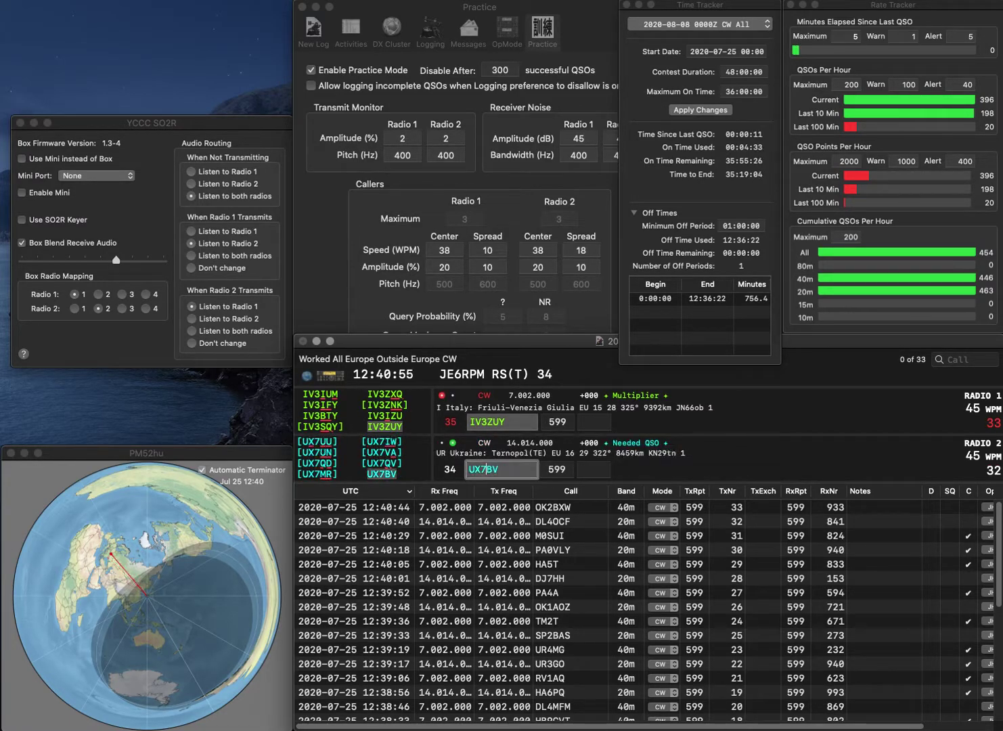
{"action": "key", "text": "Return"}
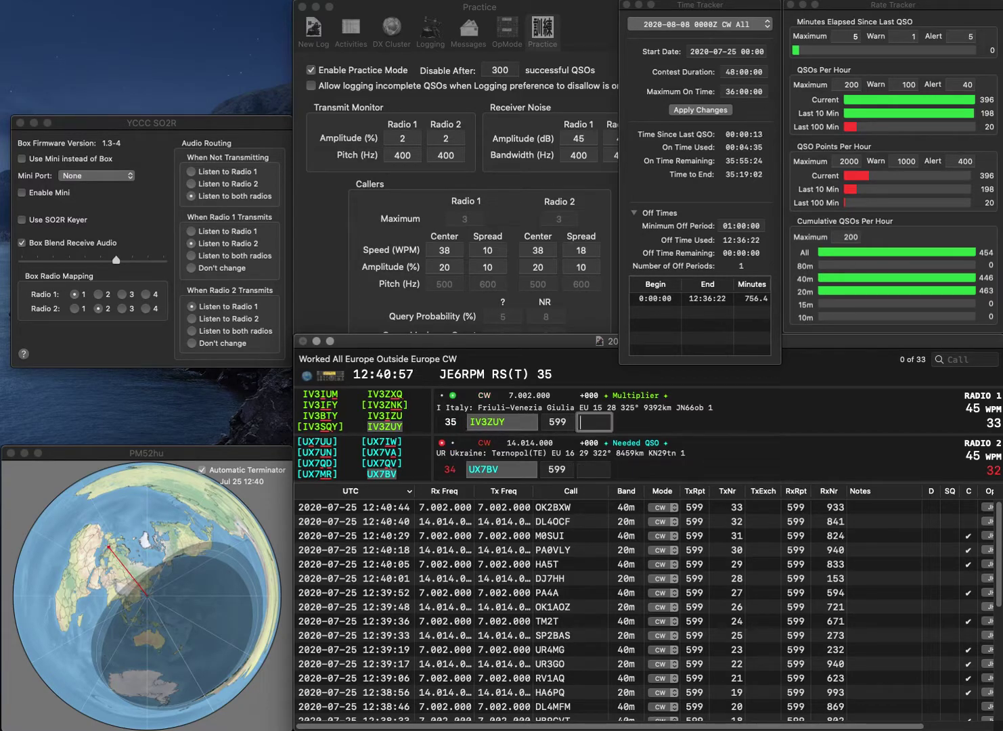
{"action": "type", "text": "183"}
{"action": "key", "text": "Return"}
{"action": "type", "text": "827"}
{"action": "key", "text": "Return"}
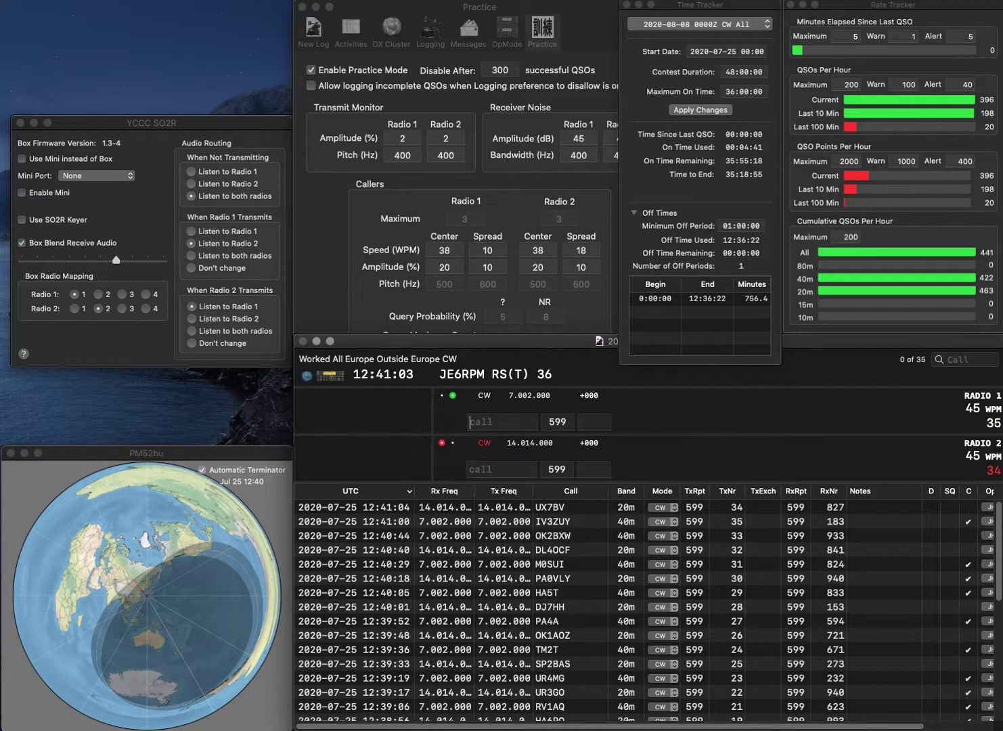
{"action": "type", "text": "PE1AE"}
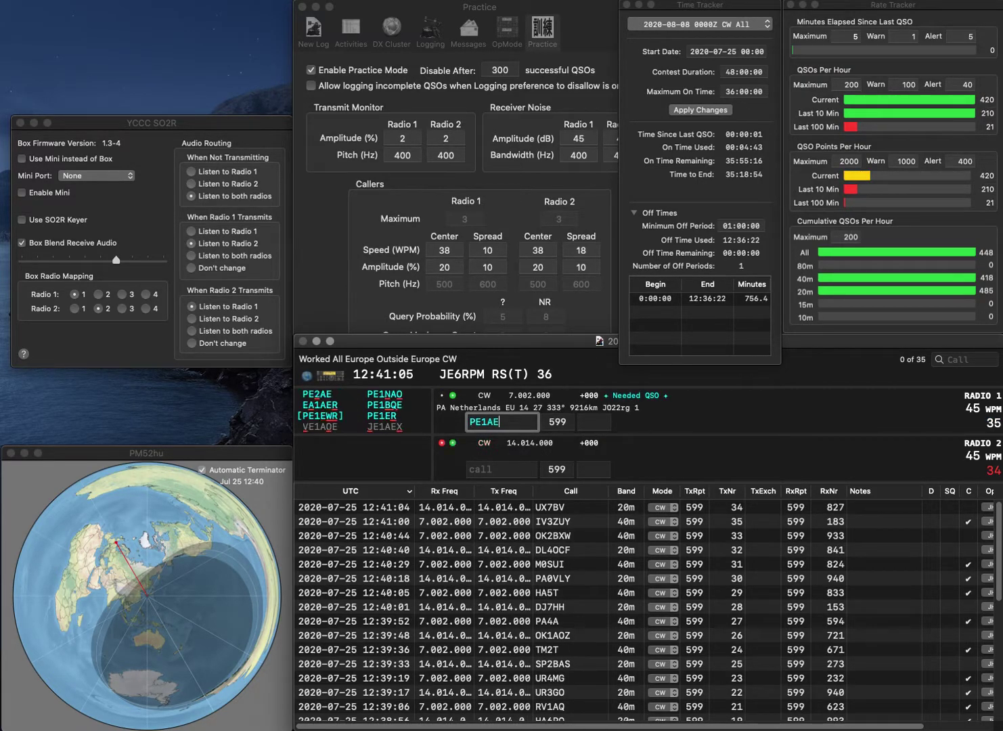
{"action": "key", "text": "Left"}
{"action": "key", "text": "Left"}
{"action": "key", "text": "Left"}
{"action": "key", "text": "BackSpace"}
{"action": "type", "text": "2"}
{"action": "key", "text": "Return"}
Build up the Radio 2 caller's call as SP6CES and answer it.
{"action": "type", "text": "P6S"}
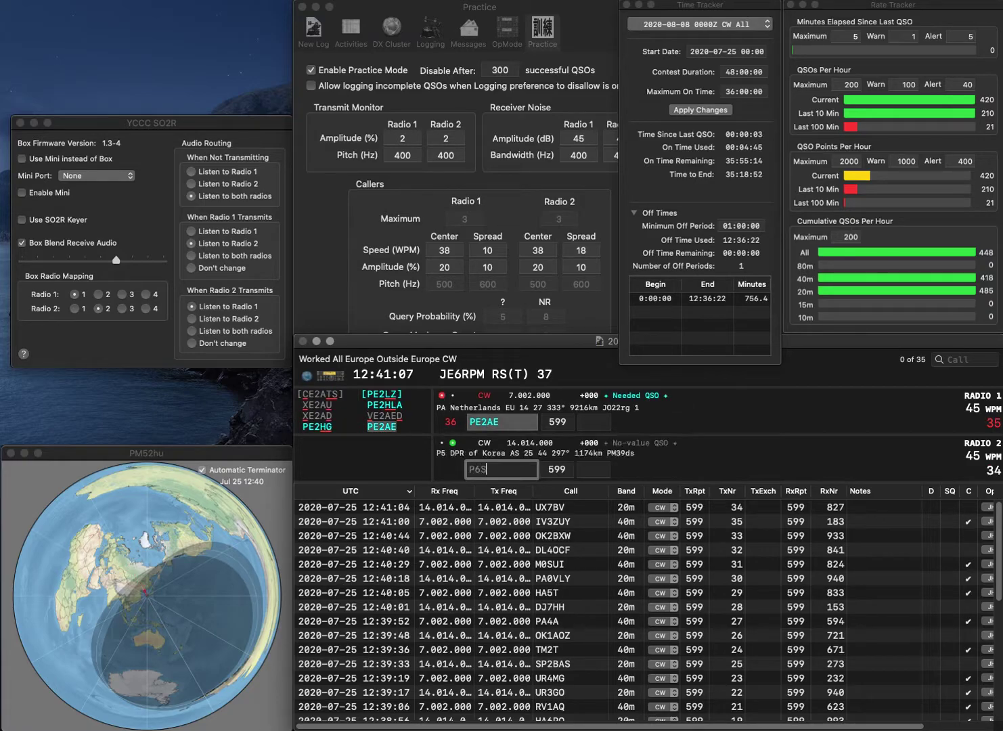
{"action": "key", "text": "Left"}
{"action": "key", "text": "Left"}
{"action": "key", "text": "Left"}
{"action": "type", "text": "S"}
{"action": "key", "text": "Right"}
{"action": "key", "text": "Right"}
{"action": "key", "text": "Right"}
{"action": "key", "text": "BackSpace"}
{"action": "type", "text": "CES"}
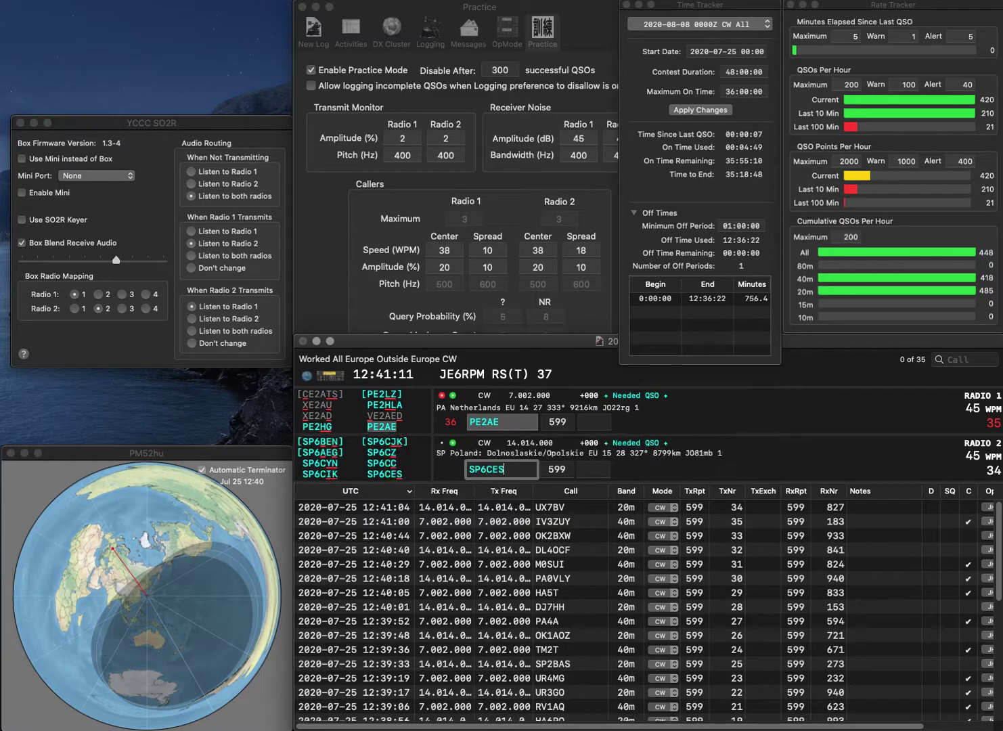
{"action": "key", "text": "Return"}
{"action": "type", "text": "18"}
{"action": "key", "text": "Return"}
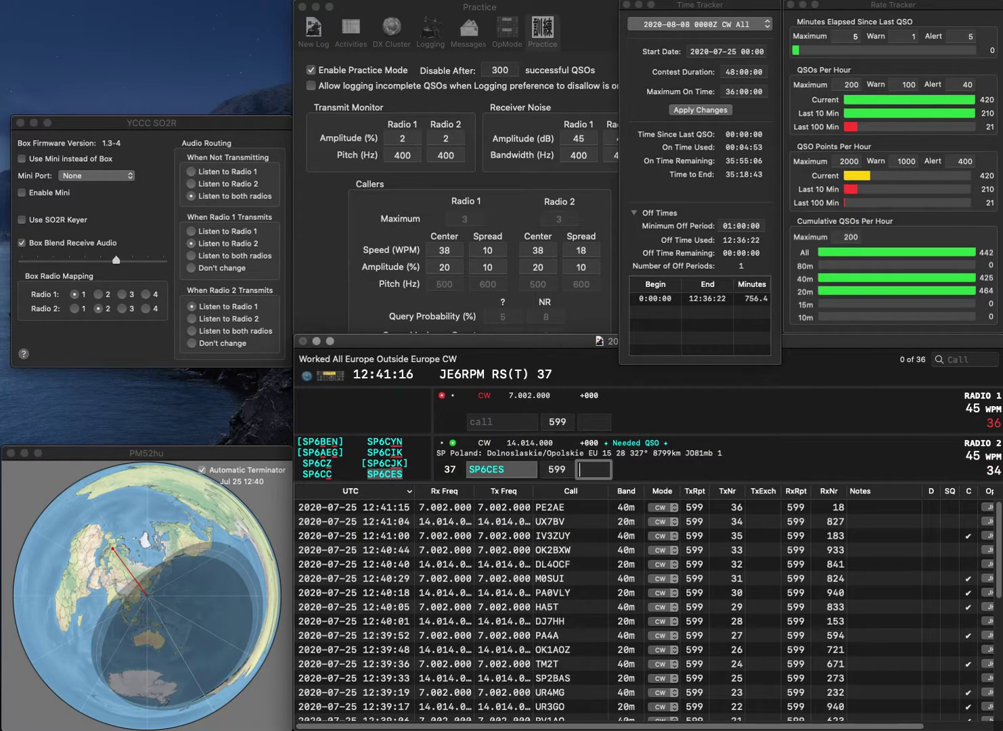
{"action": "key", "text": "shift+Tab"}
{"action": "key", "text": "BackSpace"}
{"action": "key", "text": "BackSpace"}
{"action": "key", "text": "Return"}
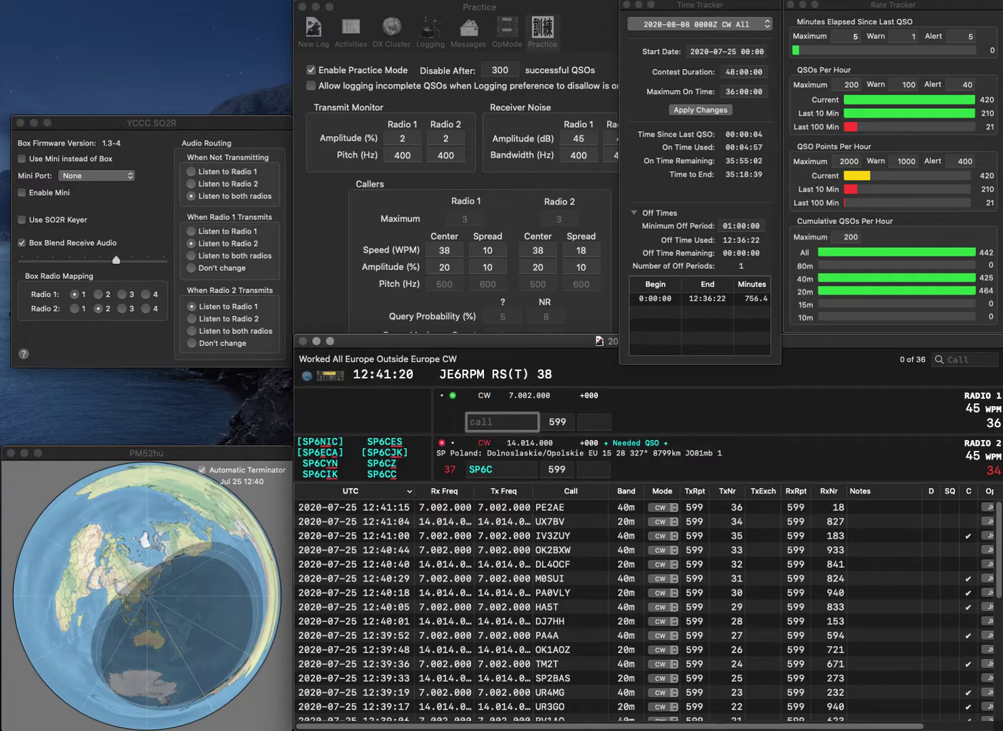
Query the partial calls C on Radio 1 and SP6CI on Radio 2.
{"action": "type", "text": "C"}
{"action": "left_click", "coordinate": [501, 469]}
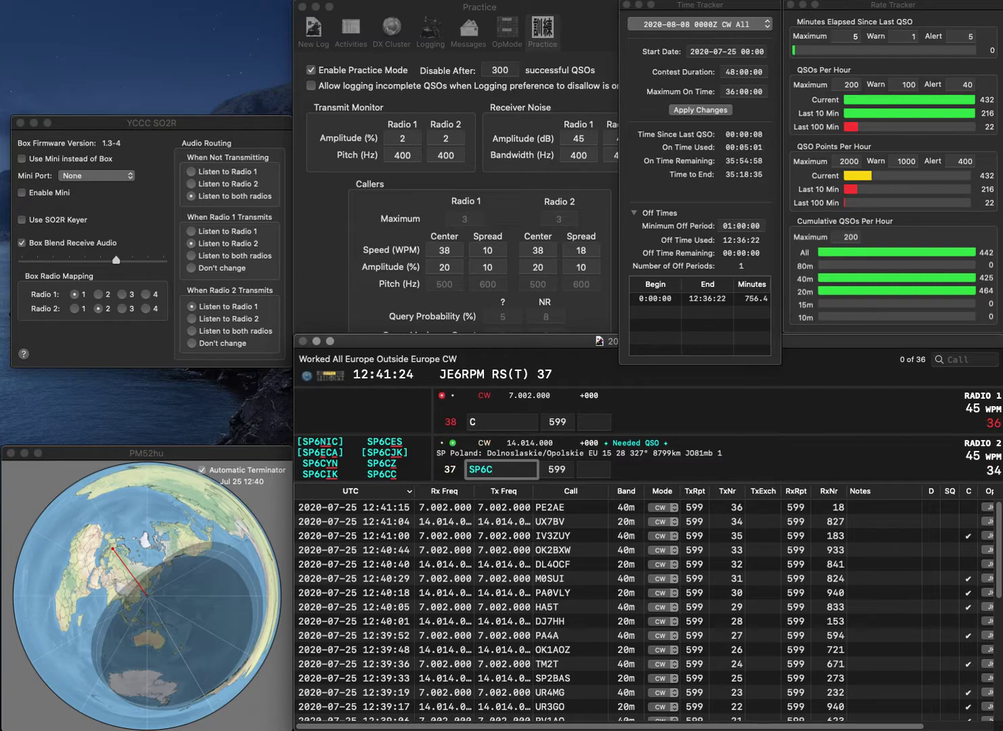
{"action": "type", "text": "I"}
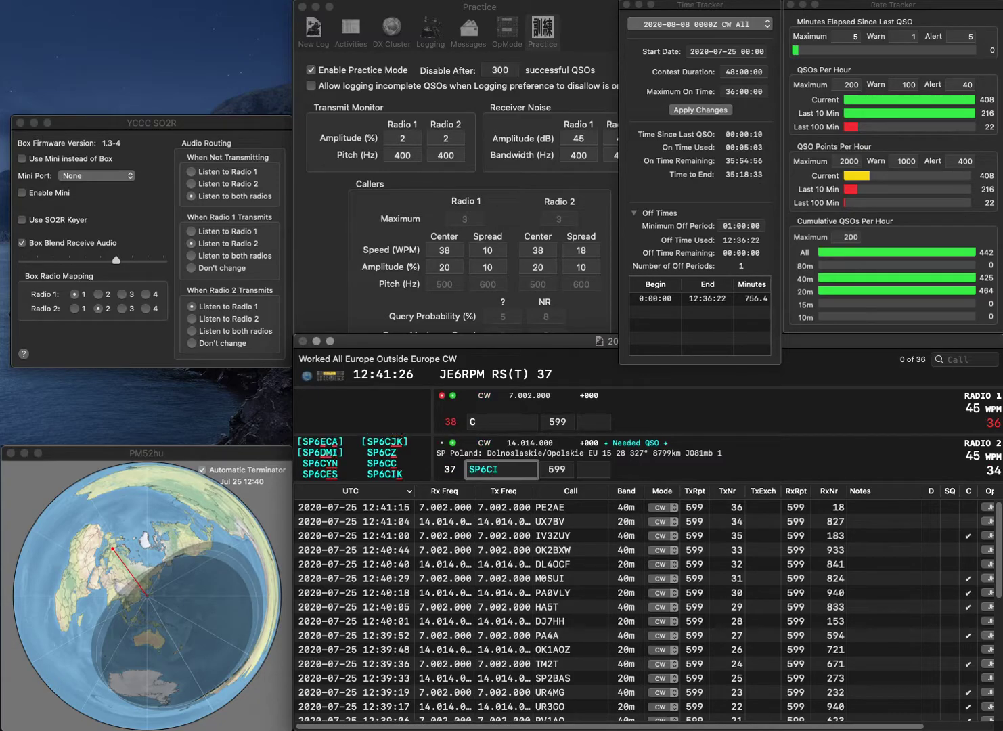
{"action": "key", "text": "Return"}
Correct the Radio 1 call to UA3RC and answer that caller.
{"action": "type", "text": "UA3RC"}
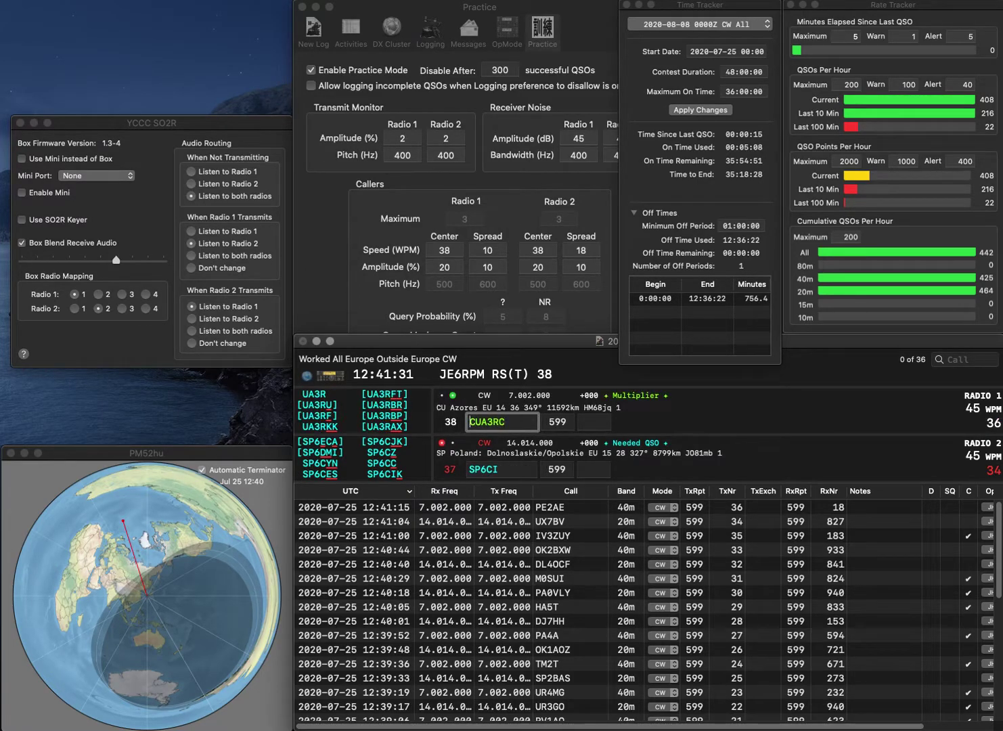
{"action": "key", "text": "Home"}
{"action": "key", "text": "Delete"}
{"action": "key", "text": "Return"}
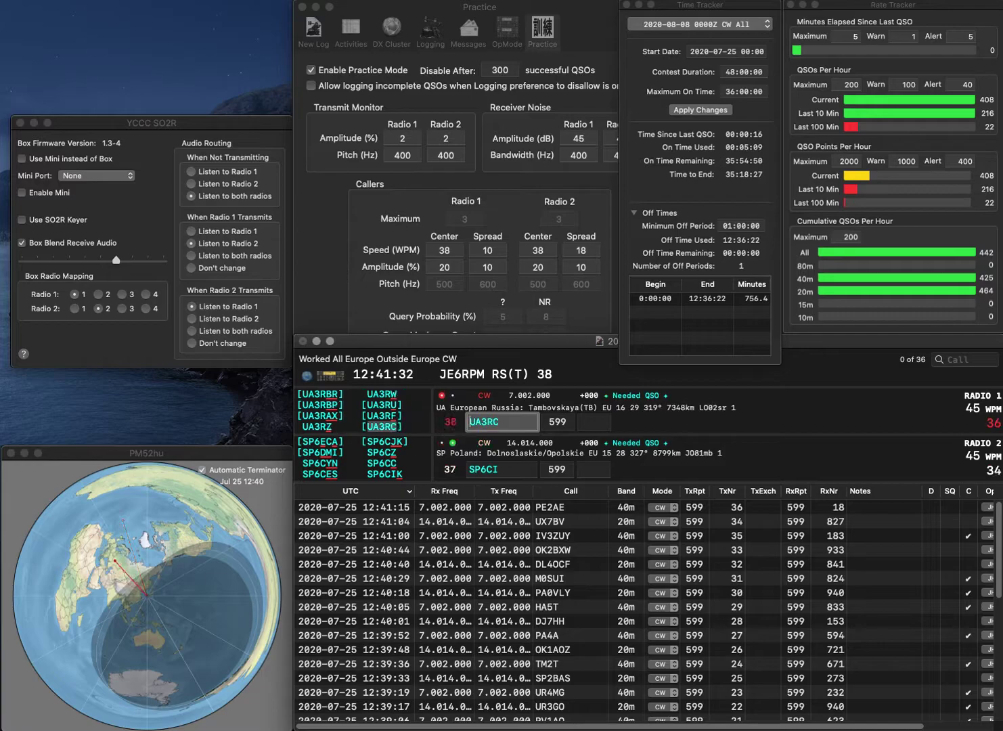
{"action": "key", "text": "BackSpace"}
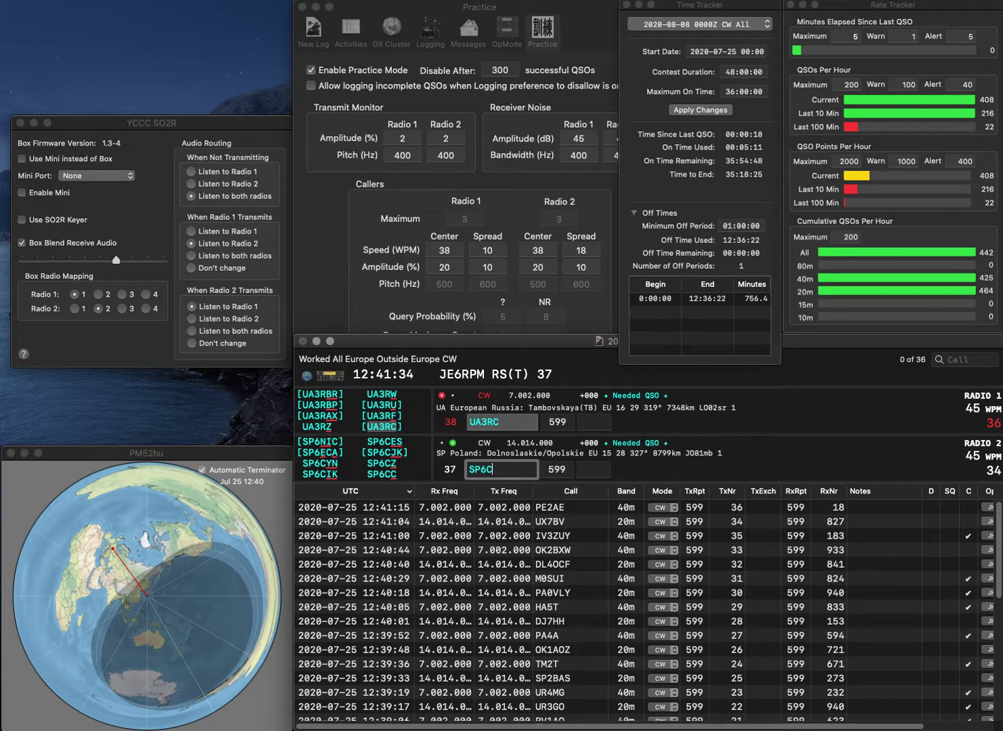
{"action": "key", "text": "BackSpace"}
{"action": "type", "text": "IHE"}
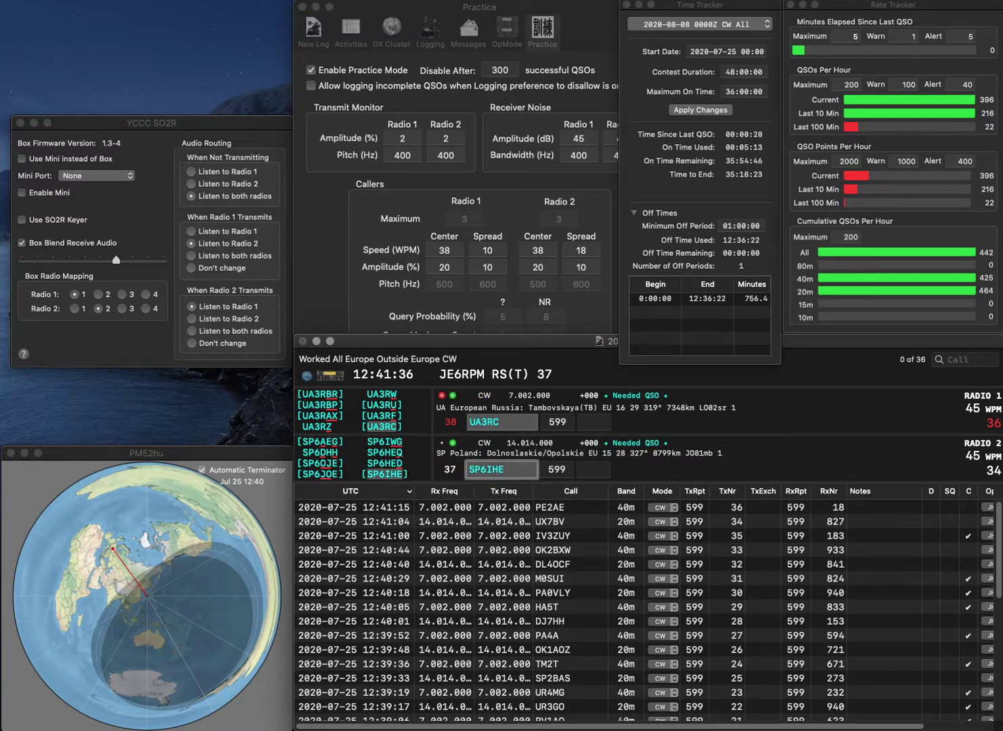
{"action": "key", "text": "Return"}
Log UA3RC with received number 610 on Radio 1 and SP6IHE with received number 517 on Radio 2.
{"action": "type", "text": "61"}
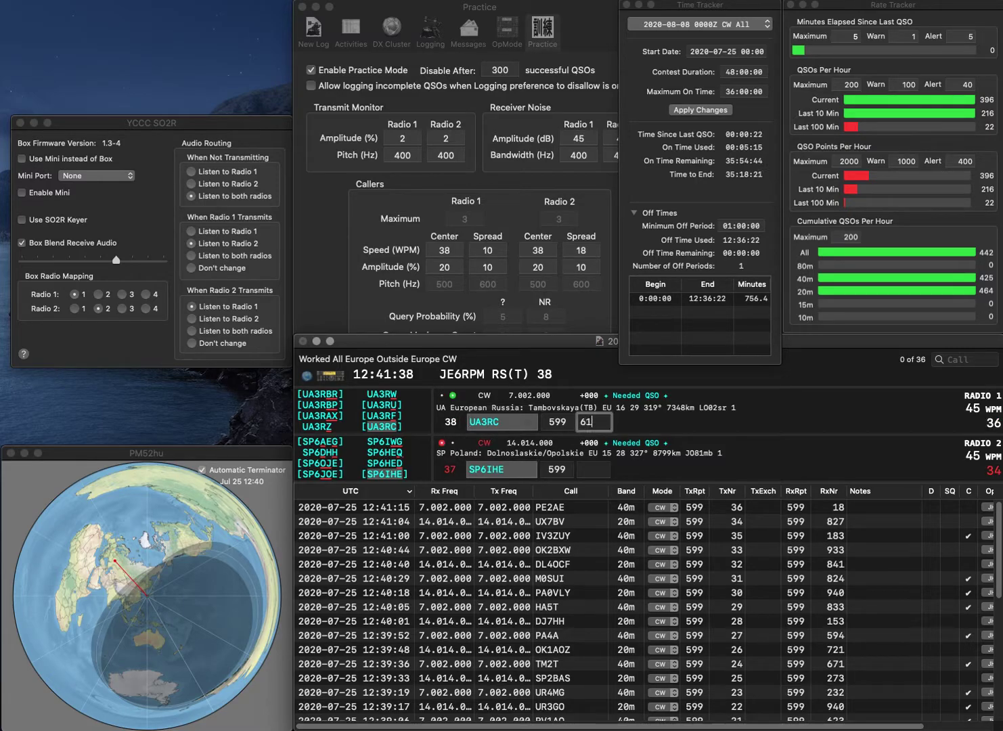
{"action": "type", "text": "0"}
{"action": "key", "text": "Return"}
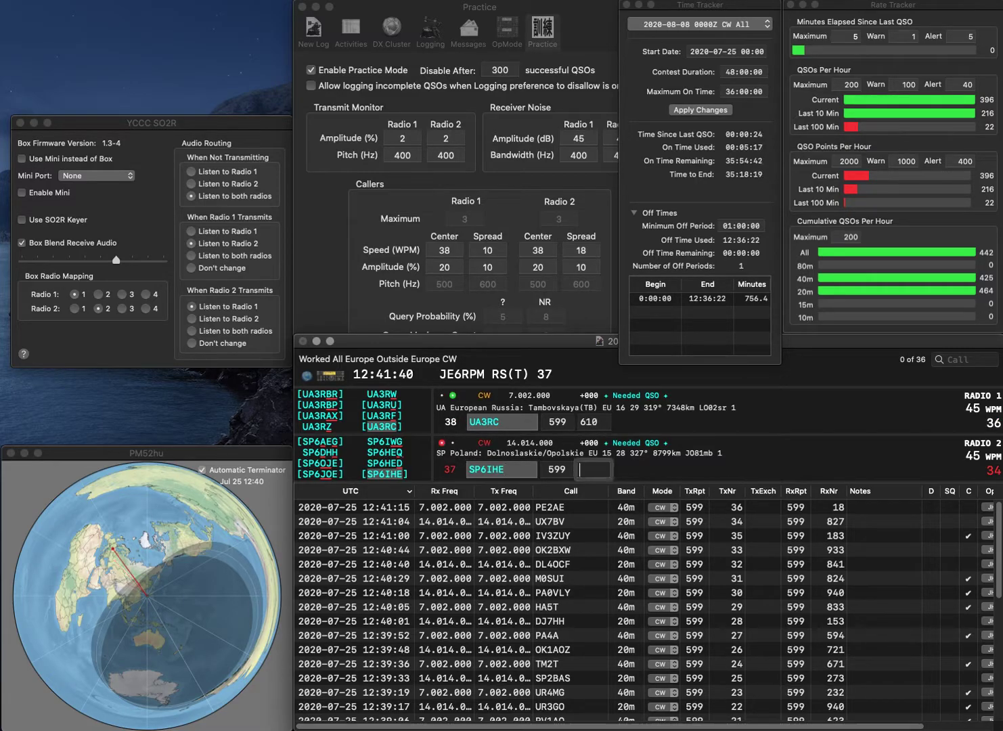
{"action": "type", "text": "517"}
{"action": "key", "text": "Return"}
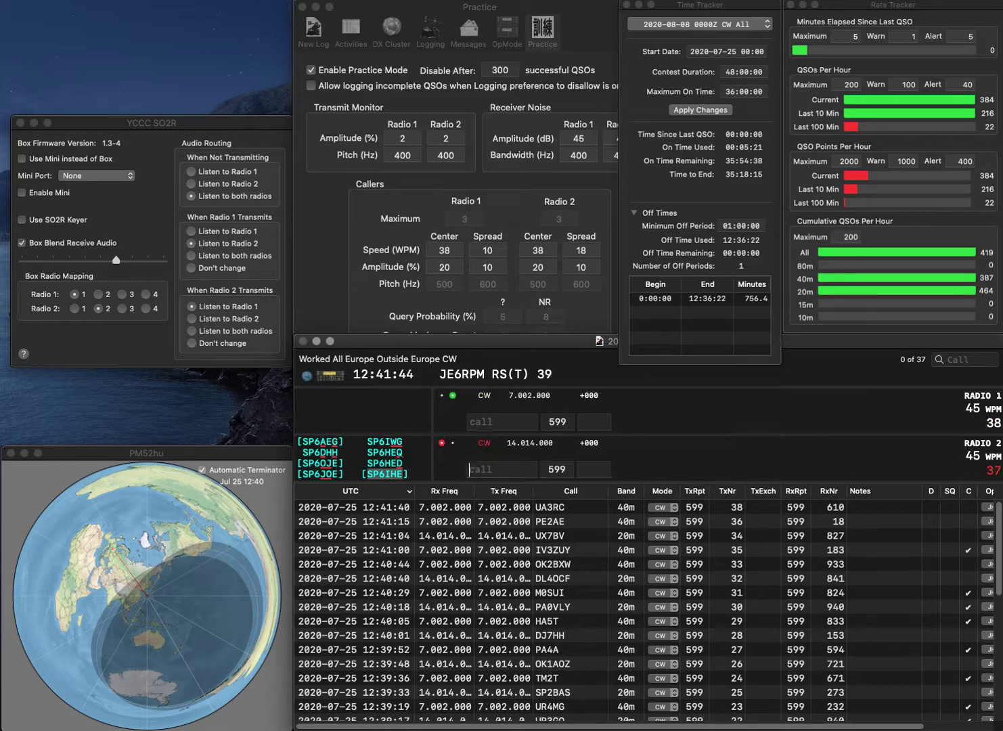
{"action": "type", "text": "3PP"}
{"action": "type", "text": "UA"}
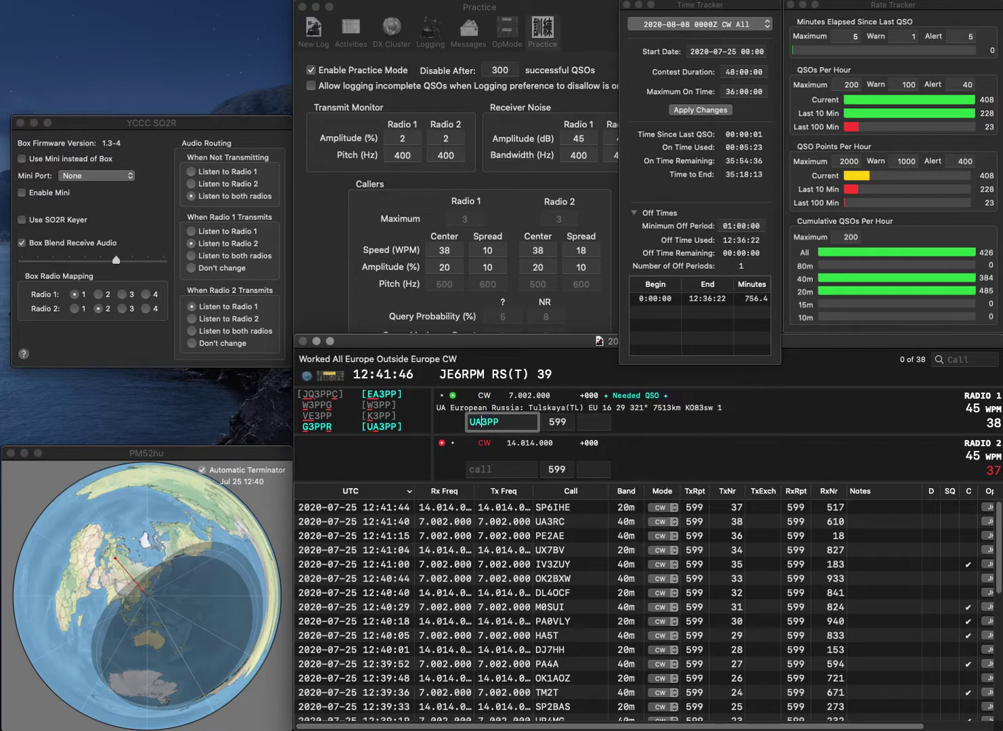
{"action": "key", "text": "Return"}
{"action": "type", "text": "OM3"}
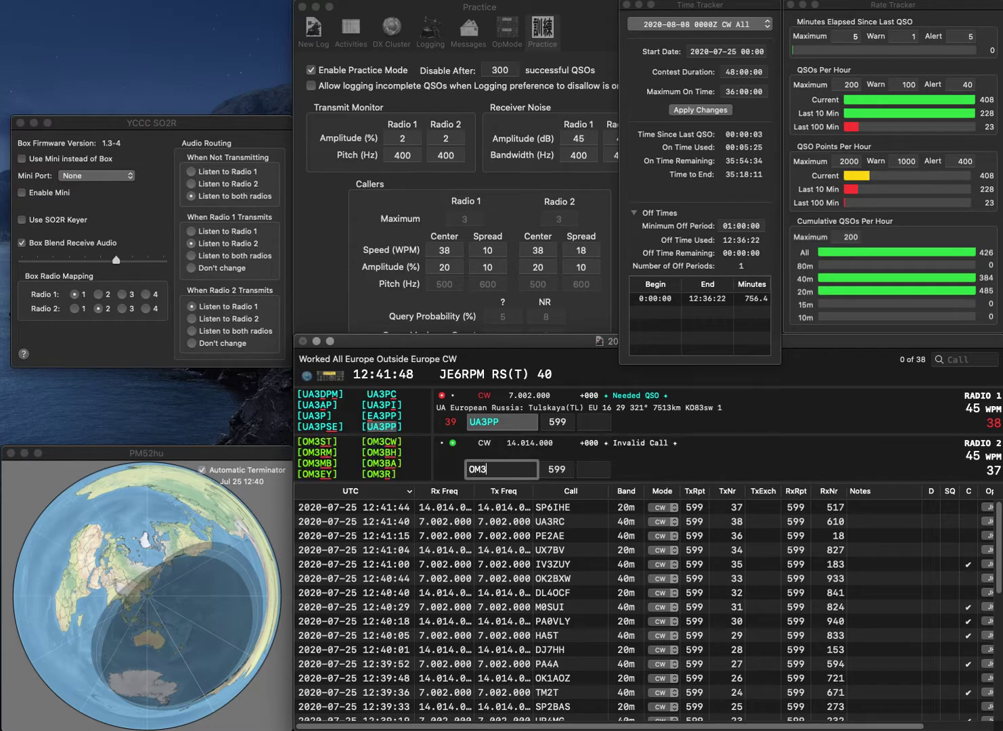
{"action": "type", "text": "KKV"}
{"action": "key", "text": "BackSpace"}
{"action": "type", "text": "H"}
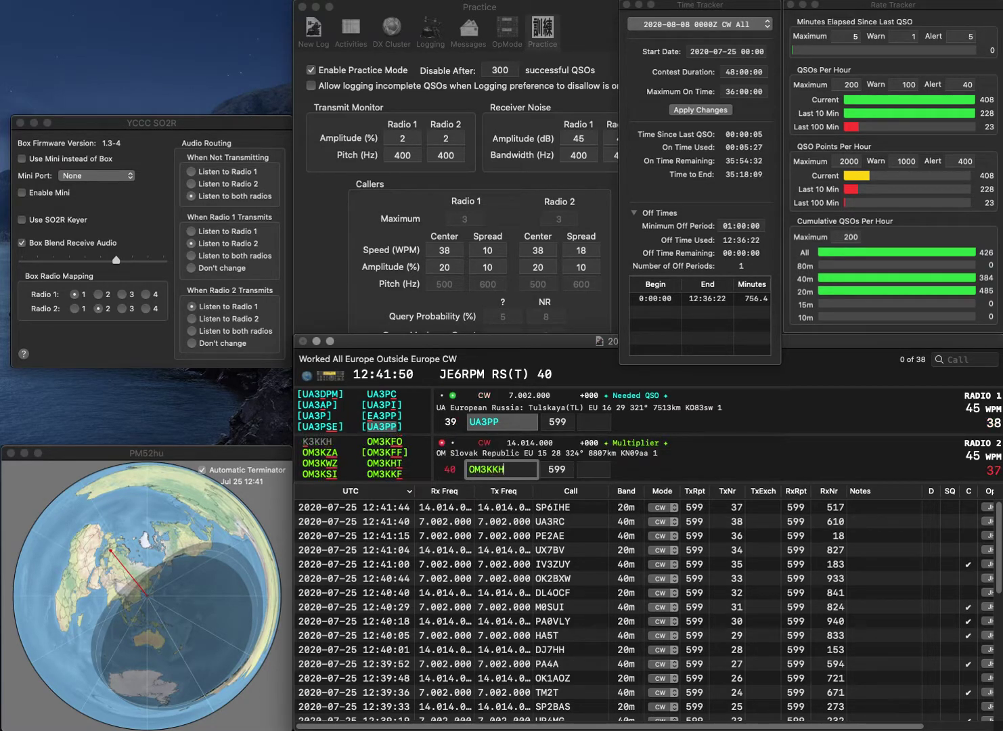
{"action": "key", "text": "Return"}
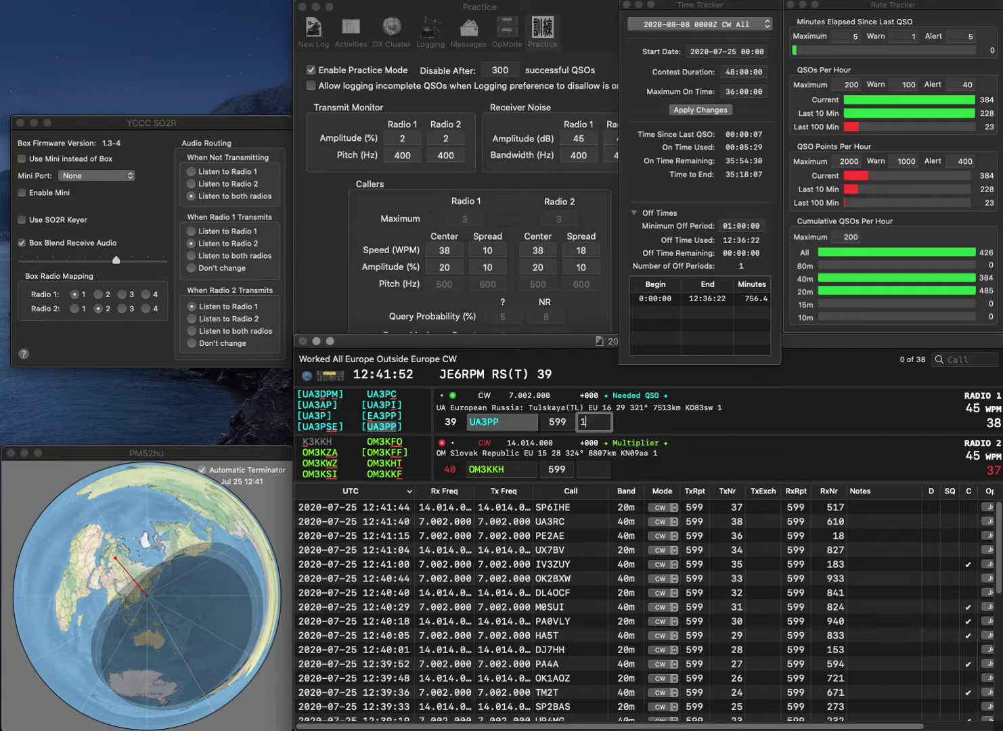
{"action": "type", "text": "9"}
{"action": "key", "text": "Return"}
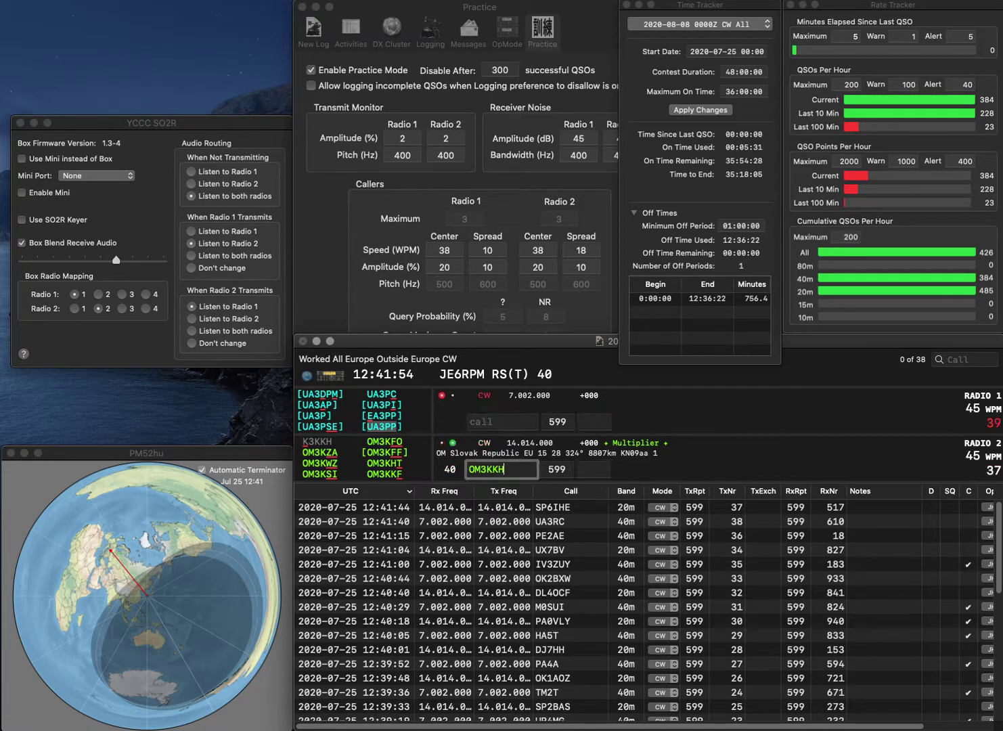
{"action": "key", "text": "BackSpace"}
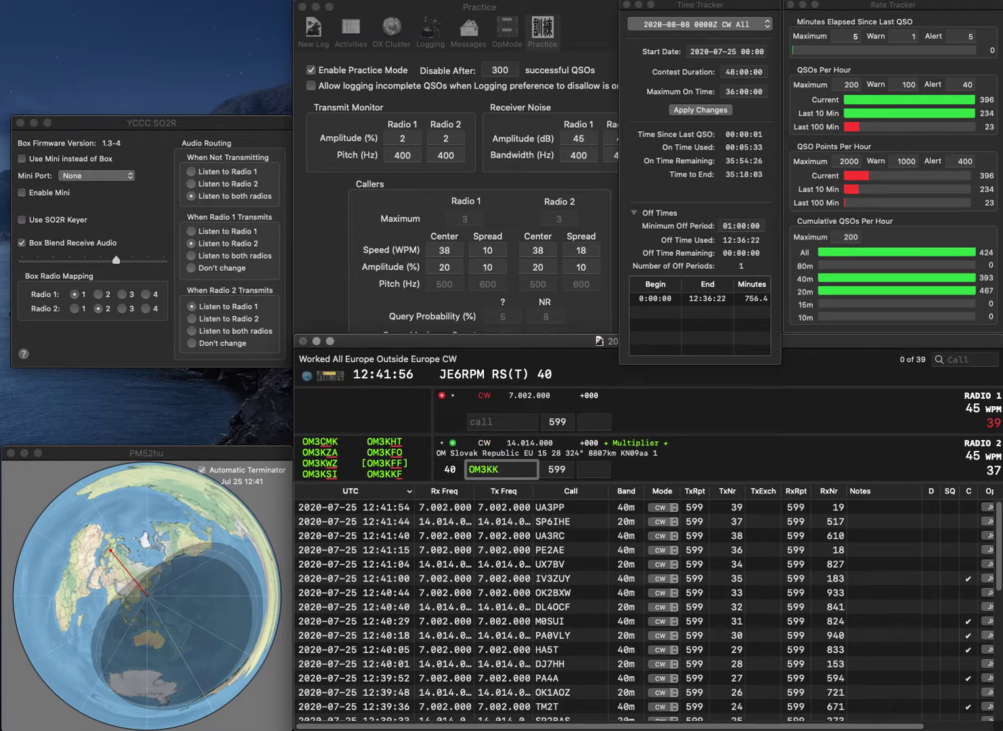
{"action": "type", "text": "F"}
{"action": "key", "text": "Return"}
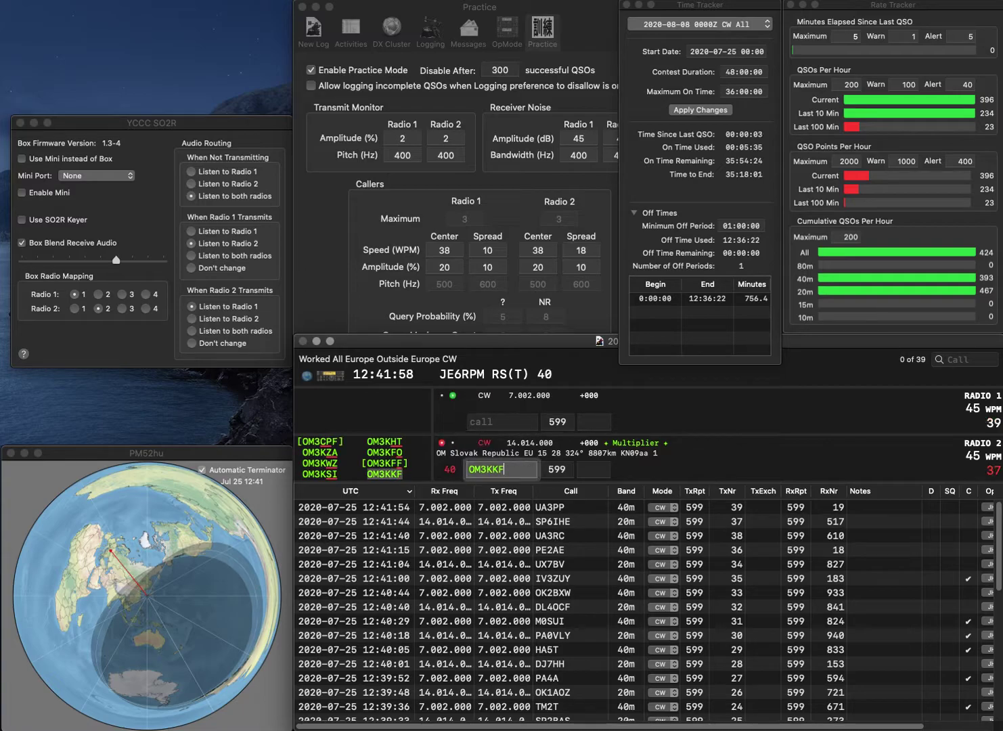
{"action": "type", "text": "IK2SKT"}
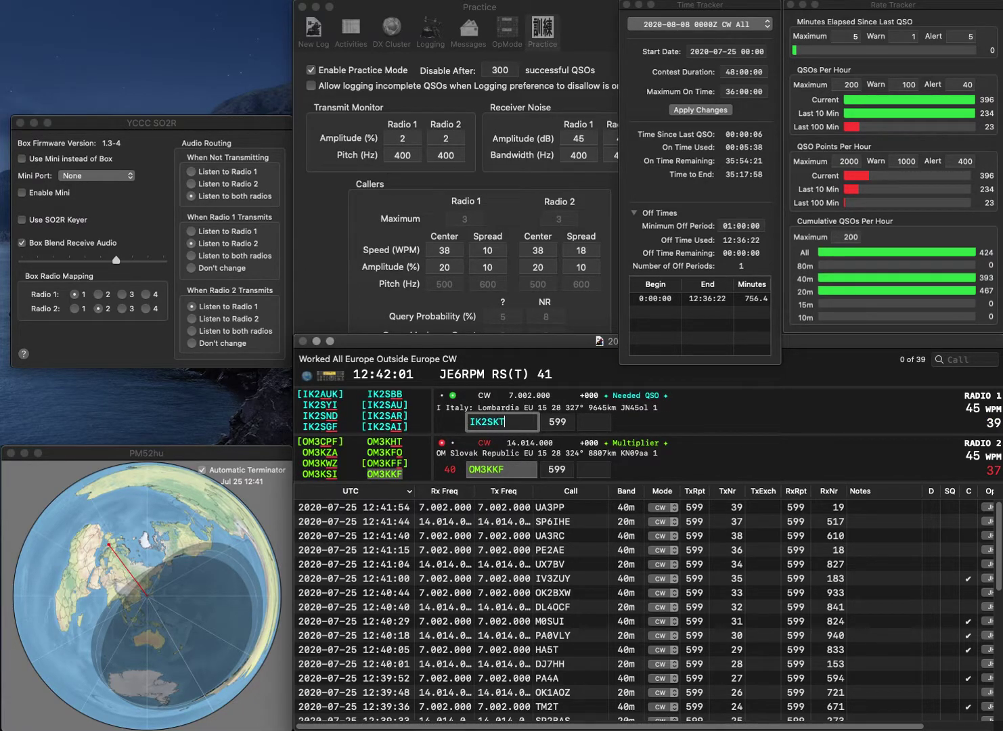
{"action": "key", "text": "Left"}
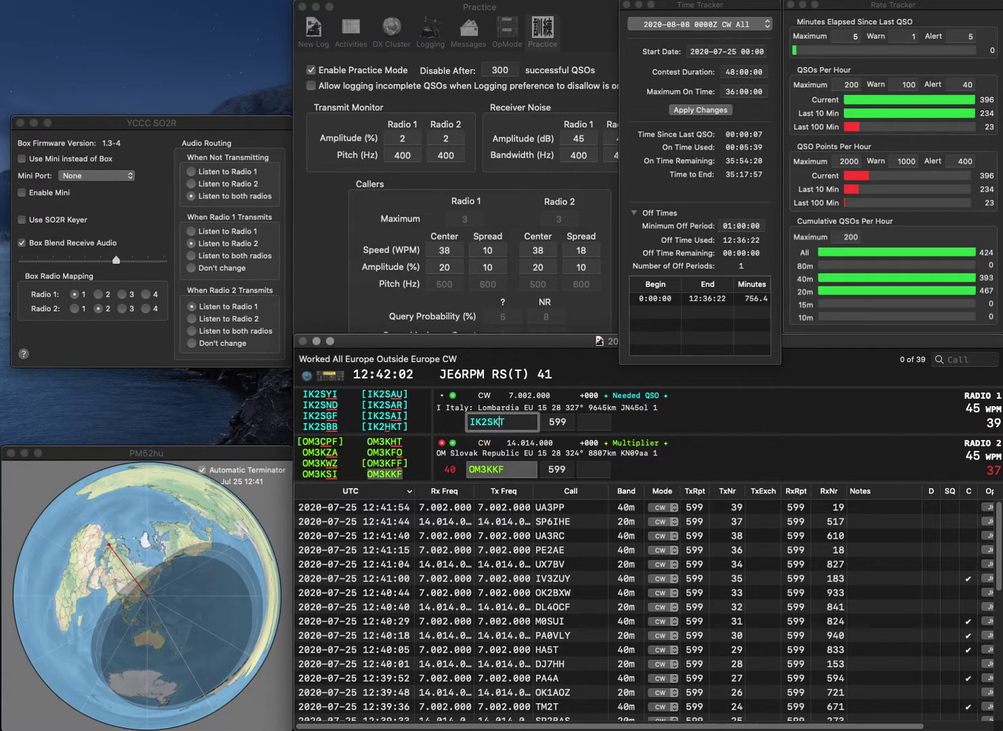
{"action": "key", "text": "BackSpace"}
{"action": "type", "text": "H"}
{"action": "key", "text": "Return"}
Log OM3KKF with received number 64 on Radio 2 and IK2HKT with received number 990 on Radio 1.
{"action": "type", "text": "64"}
{"action": "key", "text": "Return"}
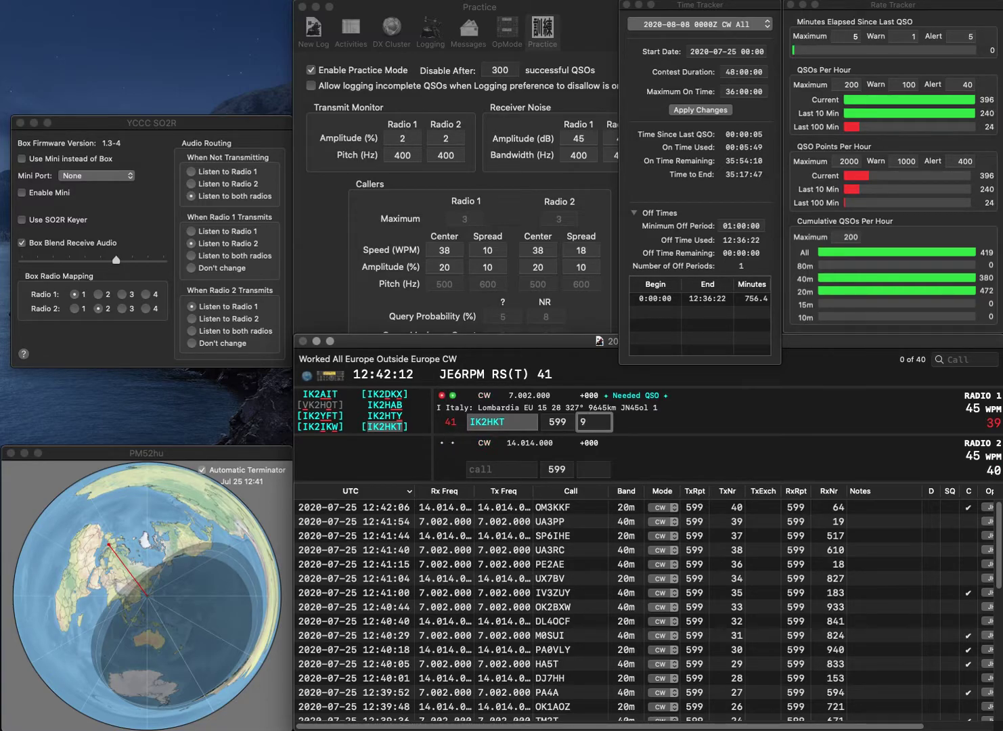
{"action": "type", "text": "9"}
{"action": "type", "text": "0"}
{"action": "key", "text": "Return"}
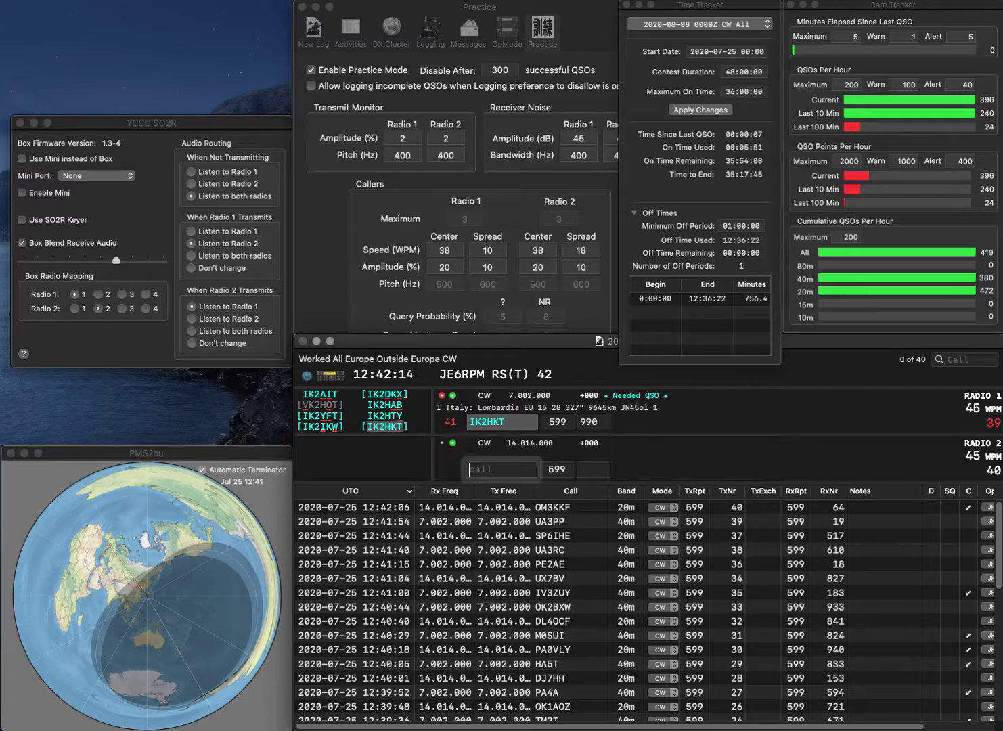
Answer the callers G3ZHE on Radio 2 and IK1EBP on Radio 1.
{"action": "type", "text": "G3ZHE"}
{"action": "key", "text": "Return"}
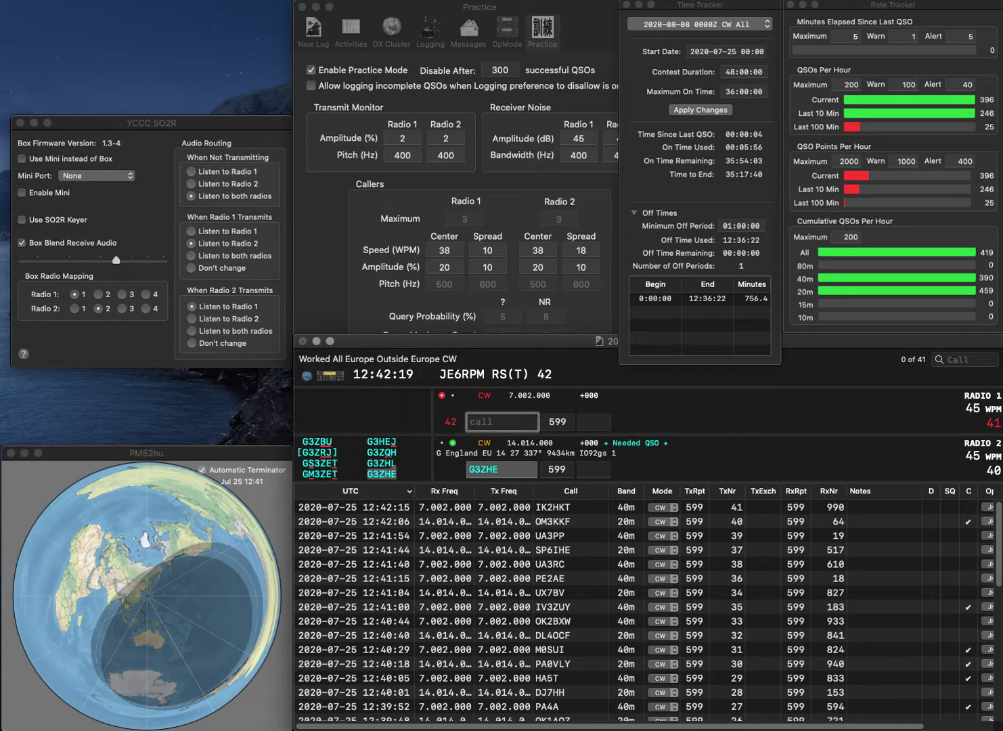
{"action": "type", "text": "IK1EBP"}
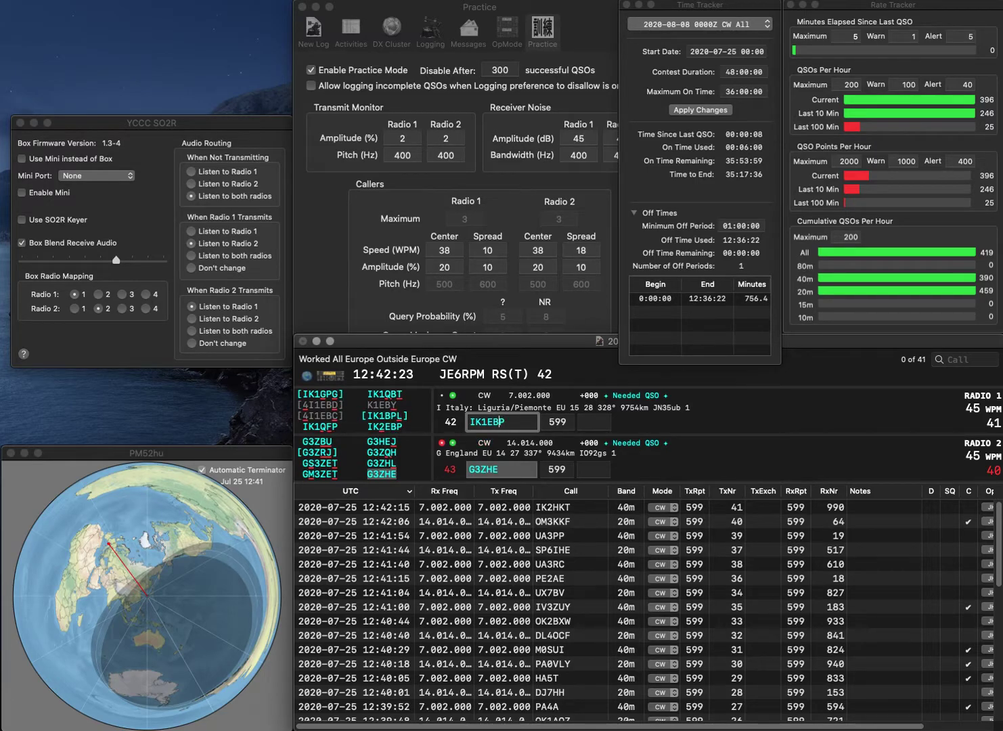
{"action": "key", "text": "Return"}
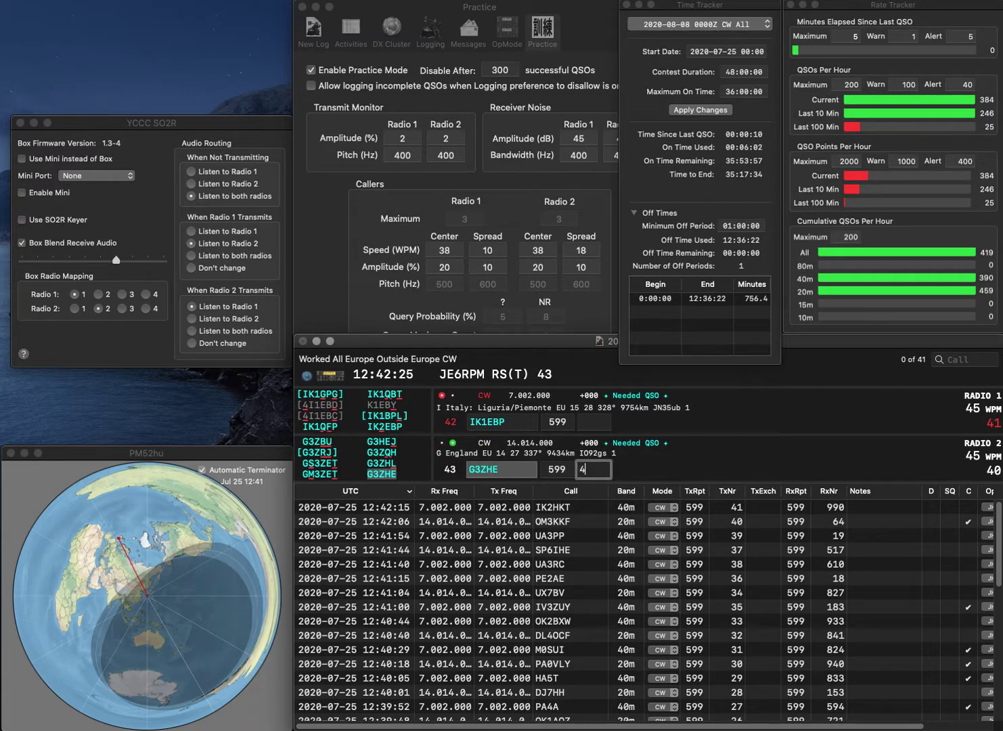
{"action": "key", "text": "Return"}
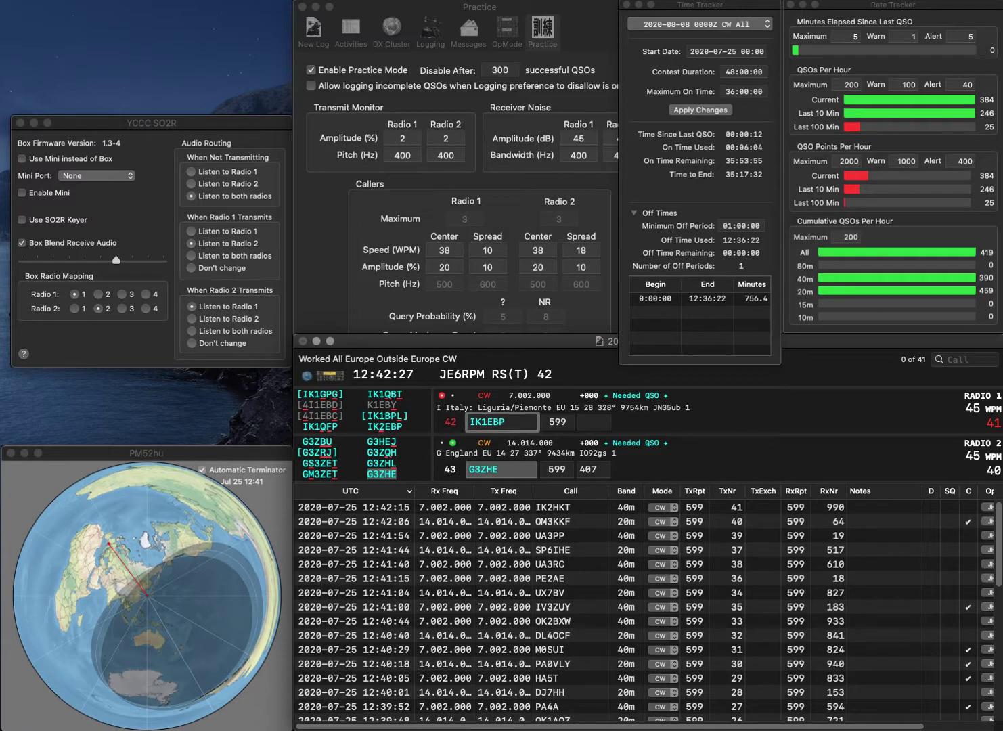
{"action": "left_click", "coordinate": [487, 422]}
{"action": "key", "text": "BackSpace"}
{"action": "type", "text": "2"}
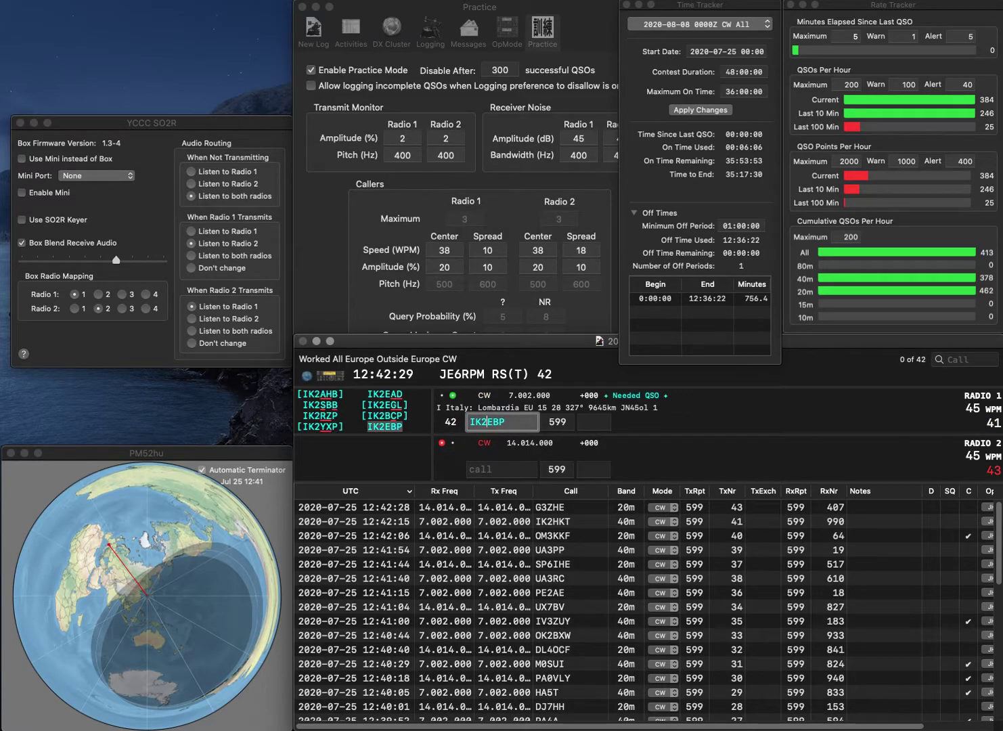
{"action": "key", "text": "Return"}
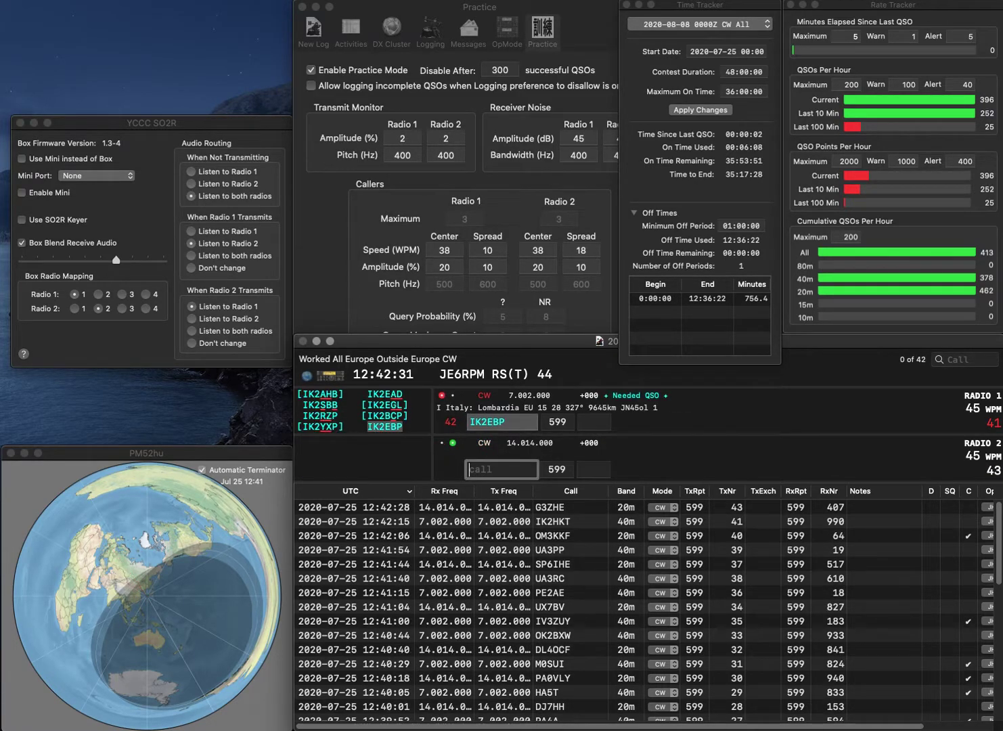
Answer the caller G0JHC on Radio 2.
{"action": "type", "text": "G0JHC"}
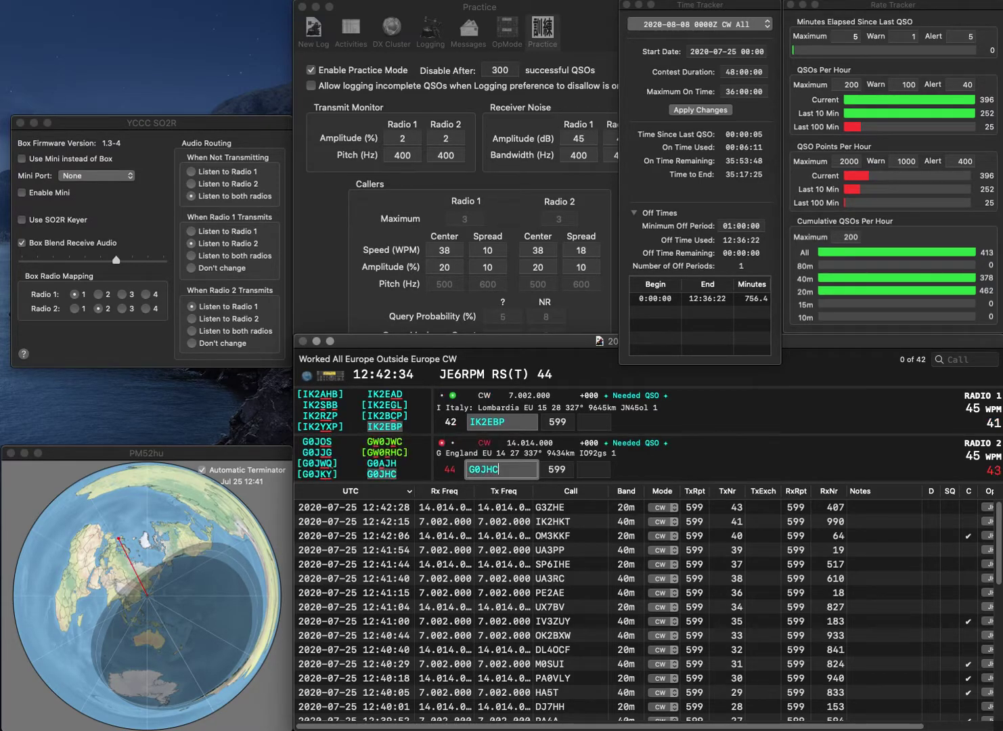
{"action": "key", "text": "backslash"}
{"action": "key", "text": "Tab"}
{"action": "type", "text": "857"}
{"action": "key", "text": "Return"}
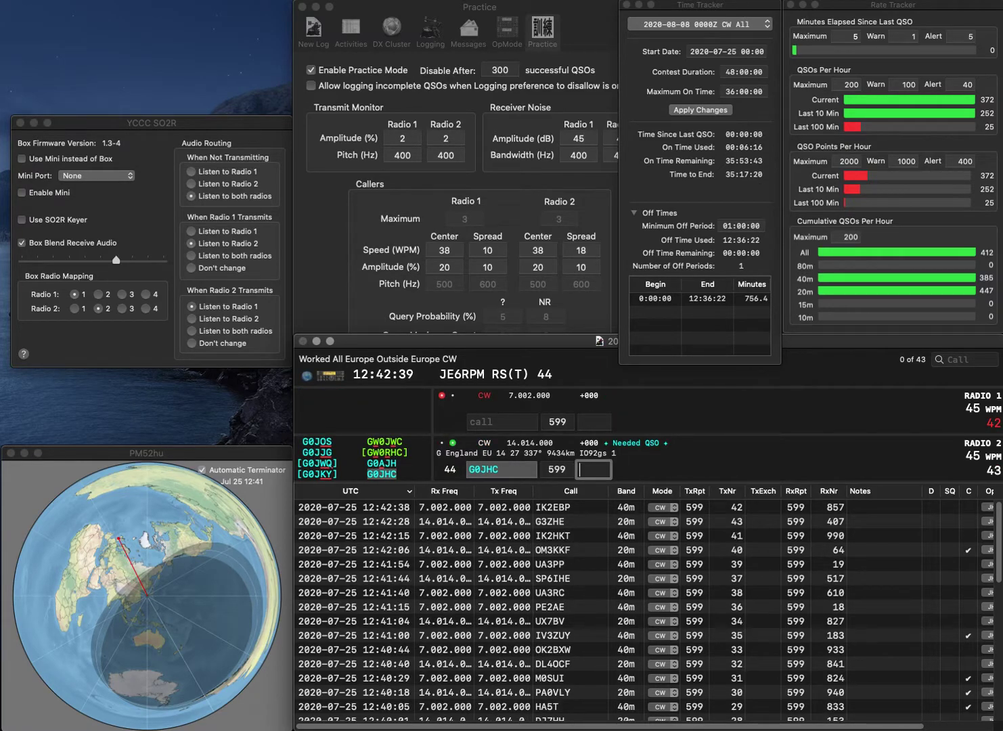
{"action": "type", "text": "79"}
{"action": "key", "text": "Return"}
{"action": "type", "text": "PB"}
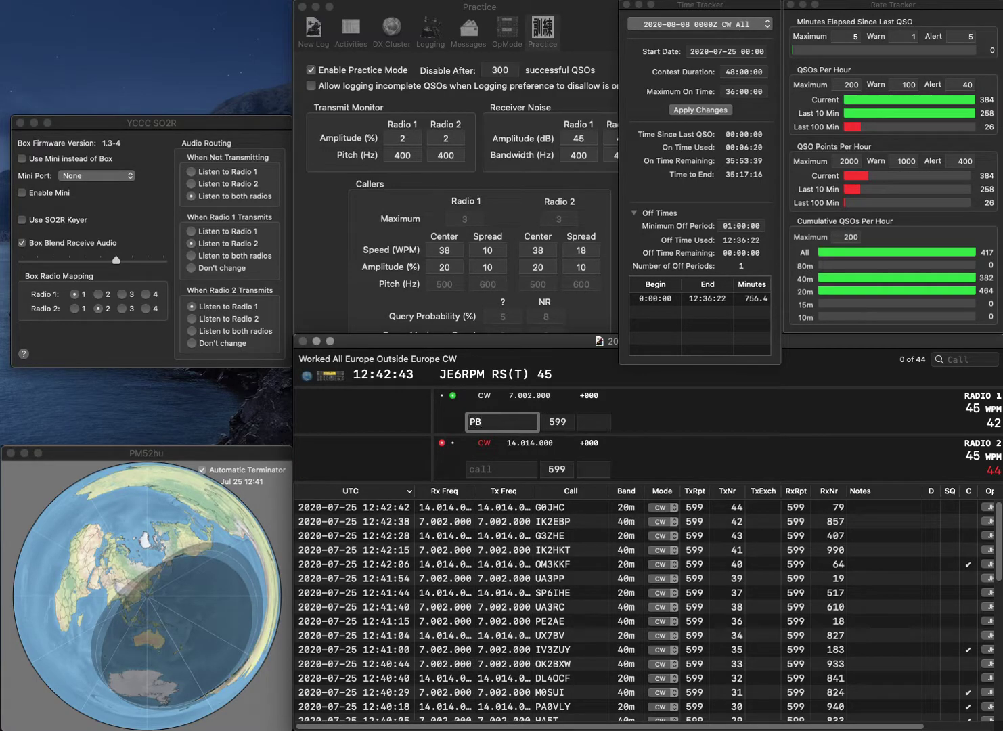
{"action": "type", "text": "DL6"}
{"action": "key", "text": "Return"}
{"action": "type", "text": "OZ5ZOL"}
{"action": "key", "text": "Return"}
{"action": "key", "text": "Return"}
{"action": "key", "text": "BackSpace"}
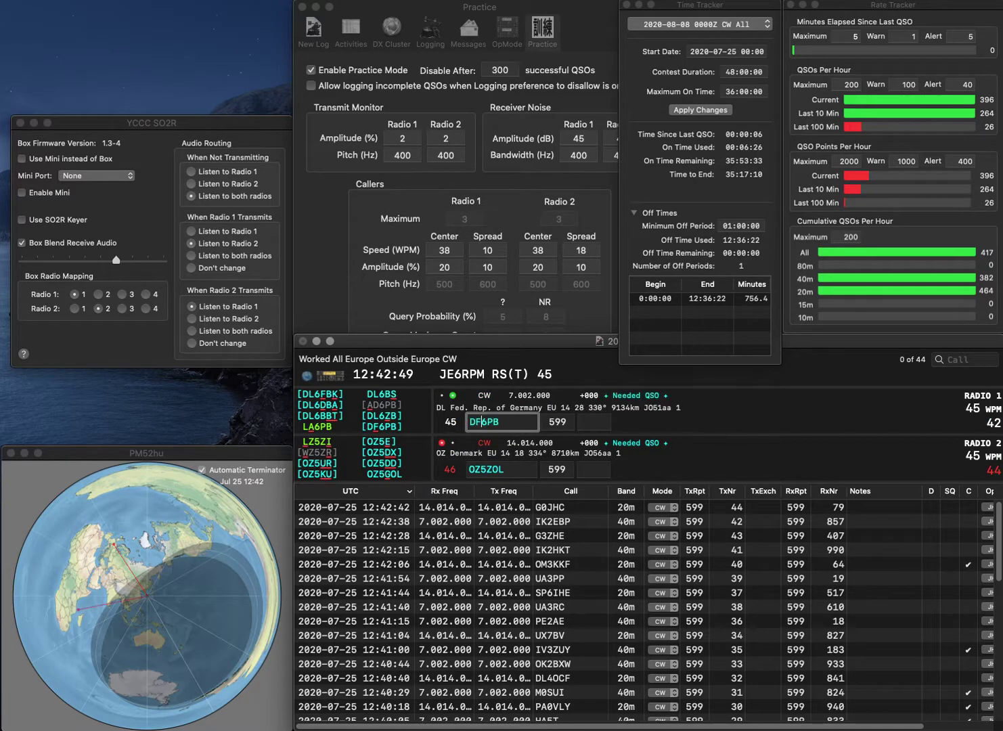
{"action": "type", "text": "F"}
{"action": "key", "text": "Return"}
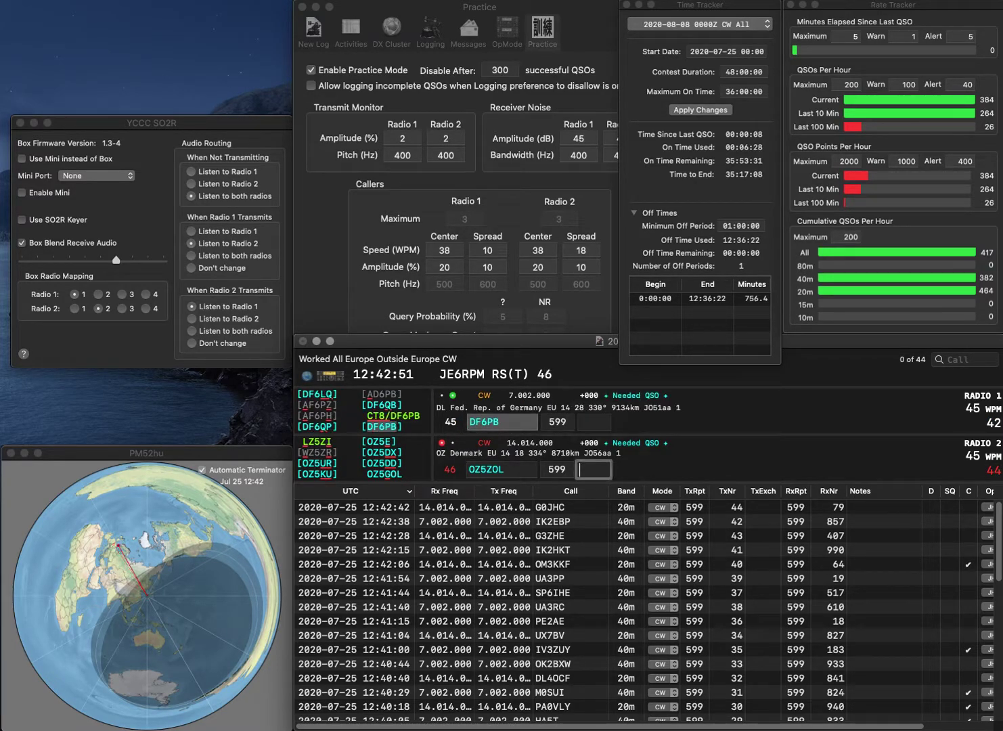
{"action": "left_click", "coordinate": [501, 469]}
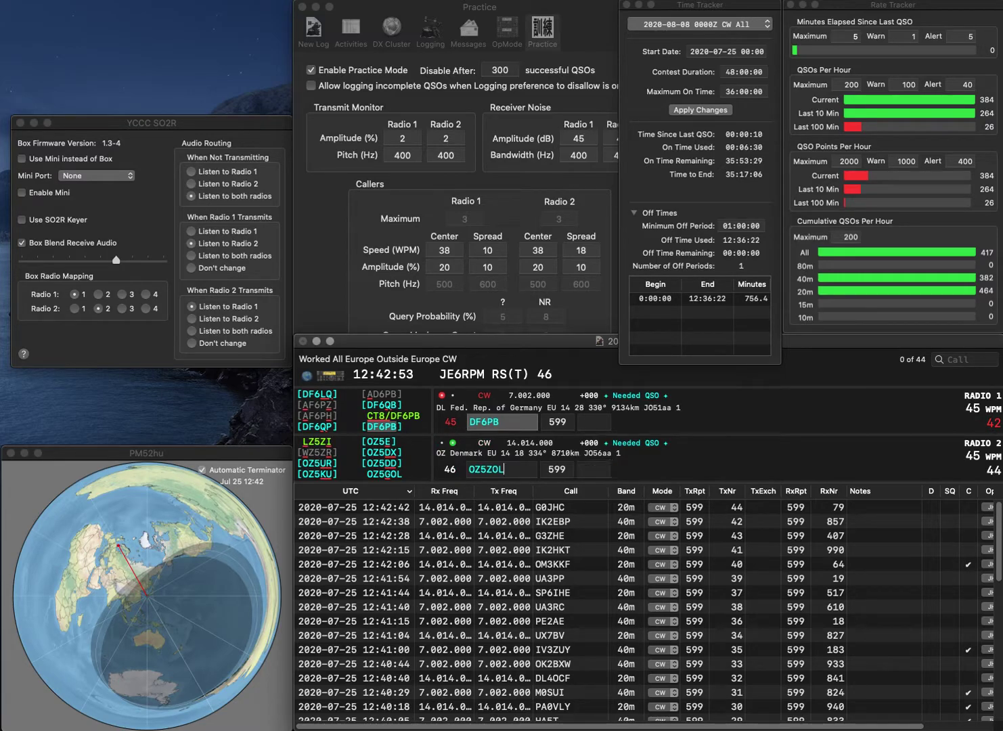
{"action": "key", "text": "Left"}
{"action": "key", "text": "BackSpace"}
{"action": "type", "text": "G"}
{"action": "key", "text": "Return"}
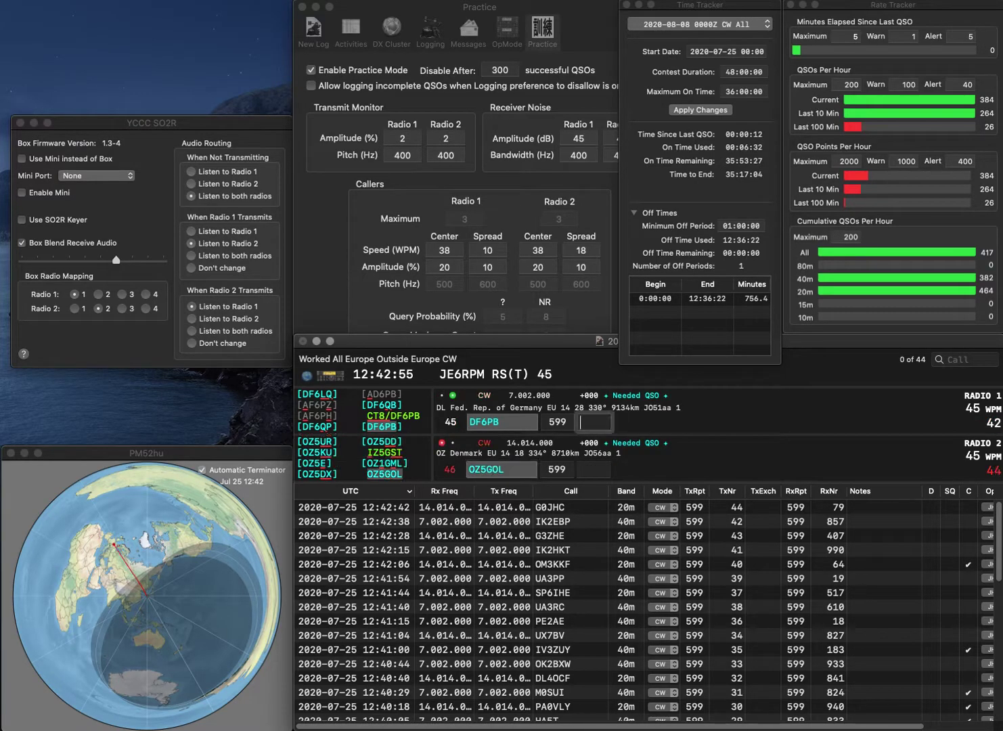
{"action": "type", "text": "10"}
{"action": "key", "text": "Return"}
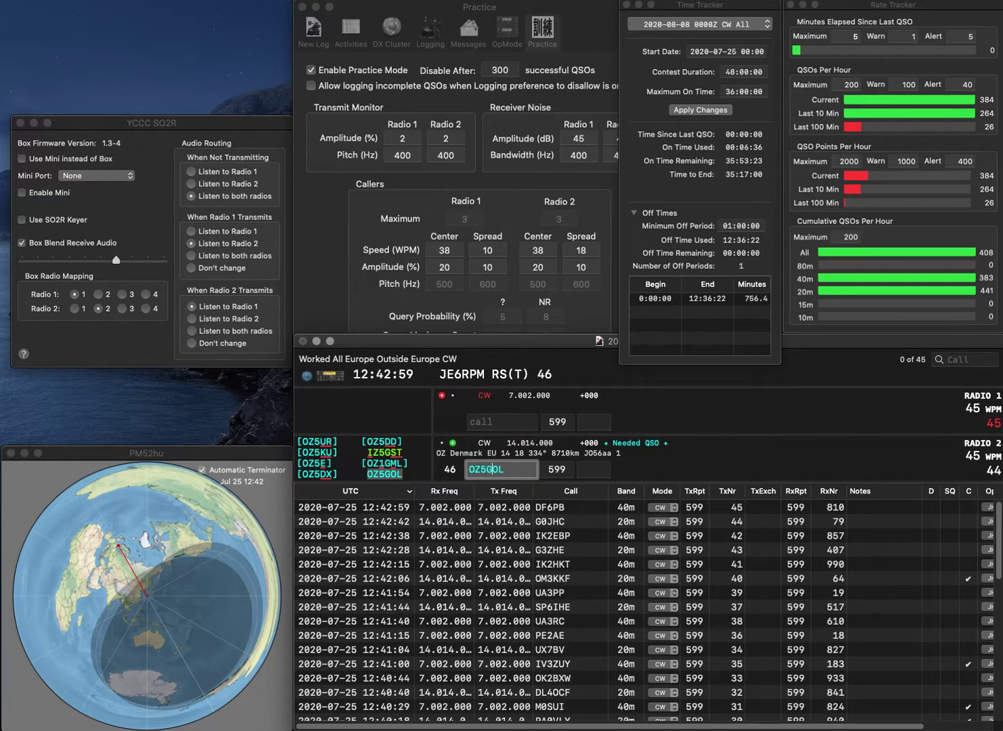
{"action": "type", "text": "596"}
{"action": "key", "text": "Return"}
{"action": "type", "text": "LA6BW"}
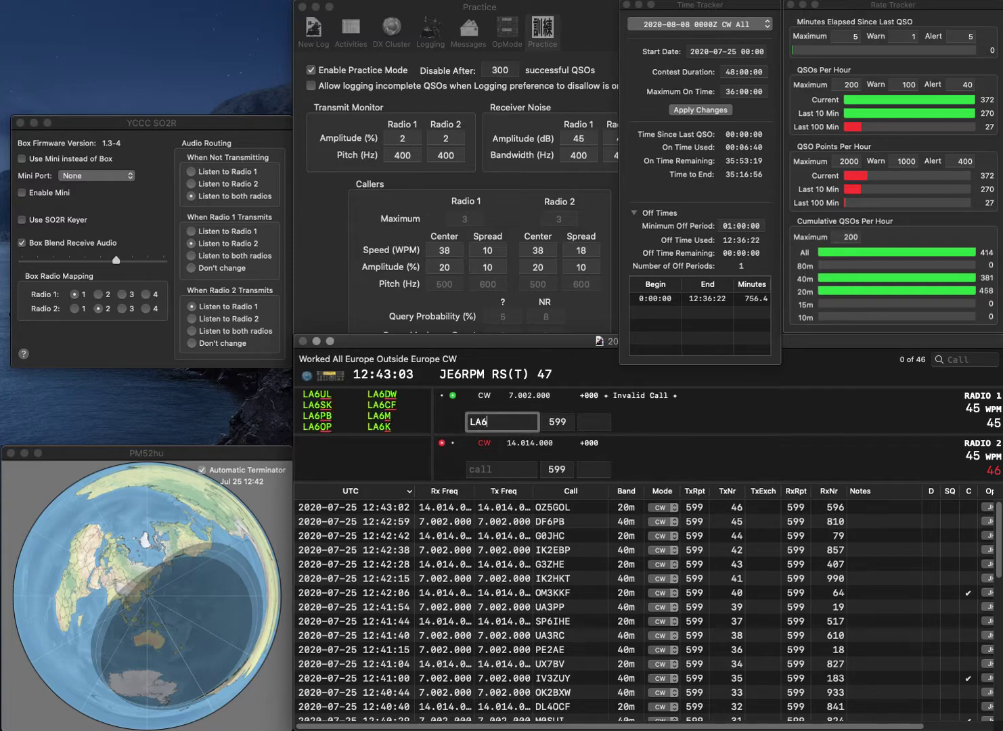
{"action": "key", "text": "Return"}
{"action": "type", "text": "SQ"}
{"action": "key", "text": "Return"}
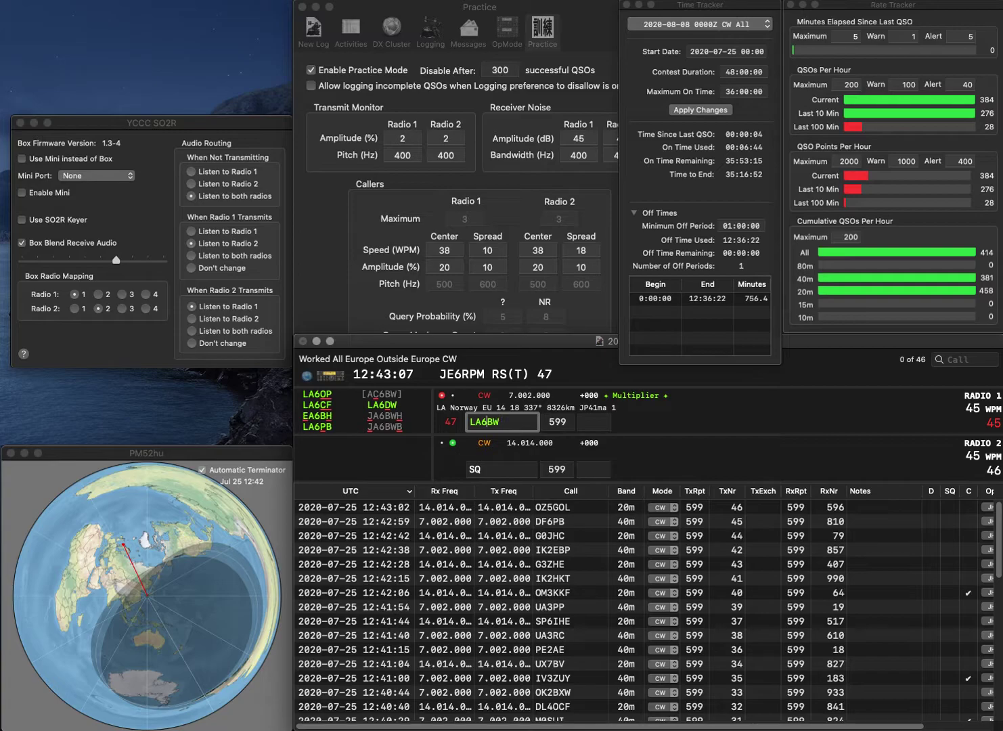
{"action": "key", "text": "Delete"}
{"action": "type", "text": "D"}
{"action": "key", "text": "Return"}
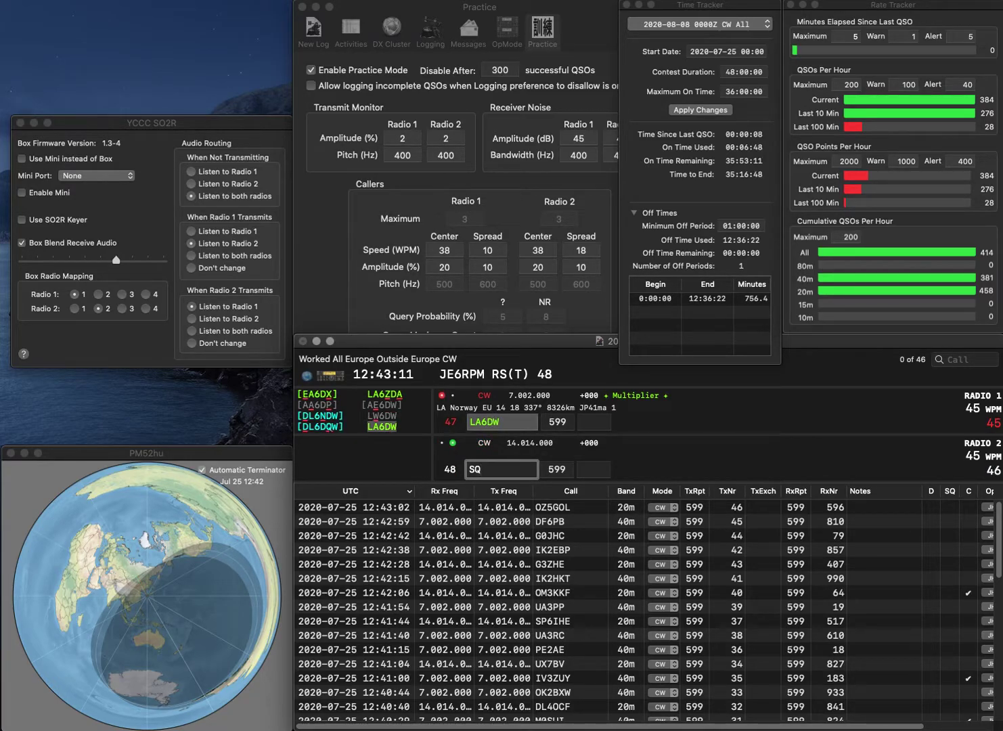
{"action": "type", "text": "9KDT"}
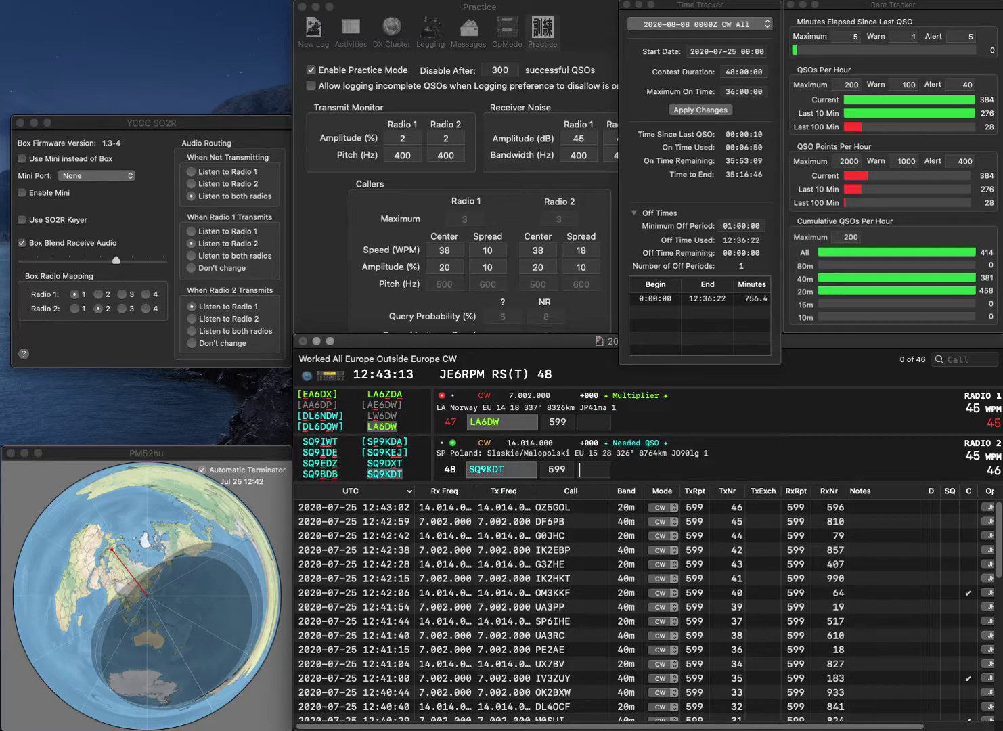
{"action": "key", "text": "Return"}
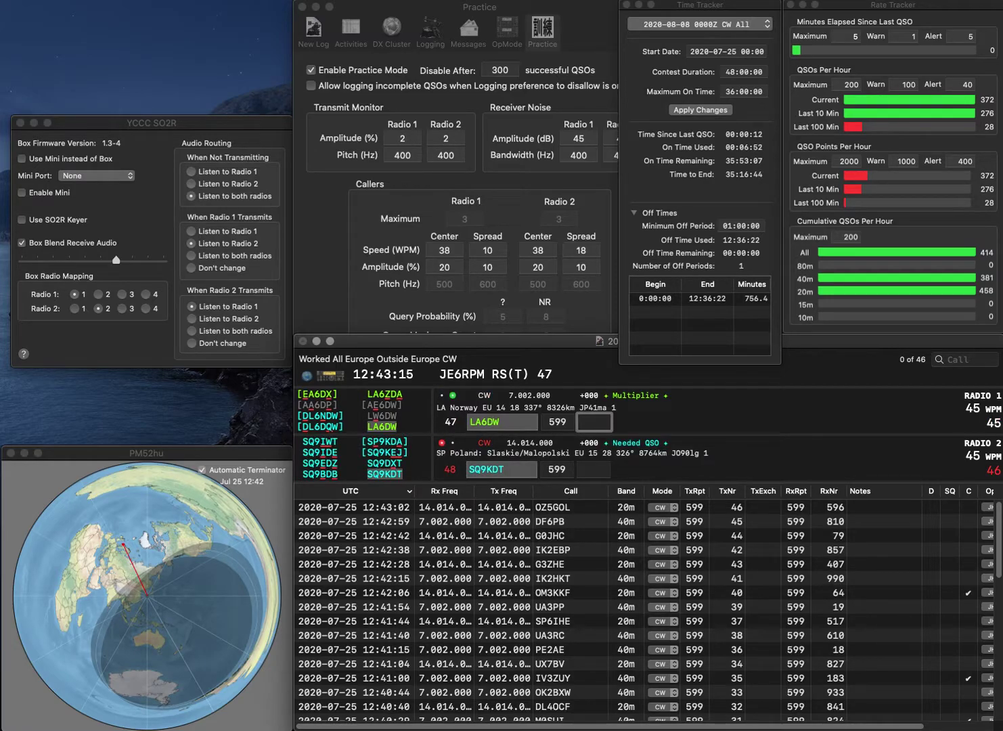
{"action": "type", "text": "753"}
{"action": "key", "text": "Return"}
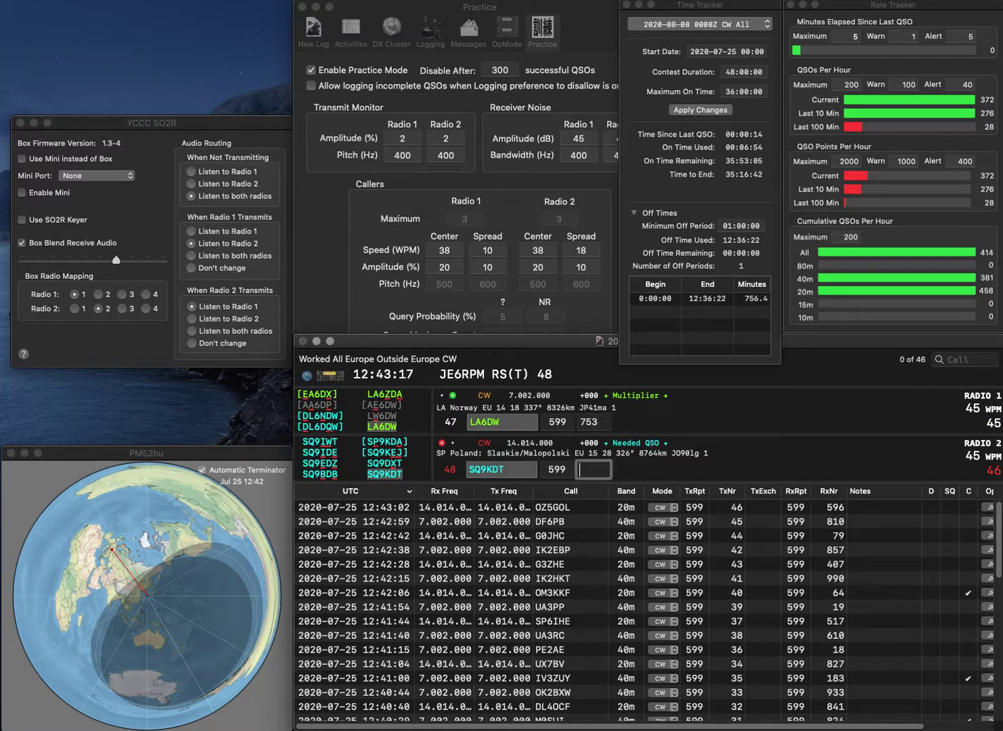
{"action": "type", "text": "865"}
{"action": "key", "text": "Return"}
{"action": "type", "text": "UR4"}
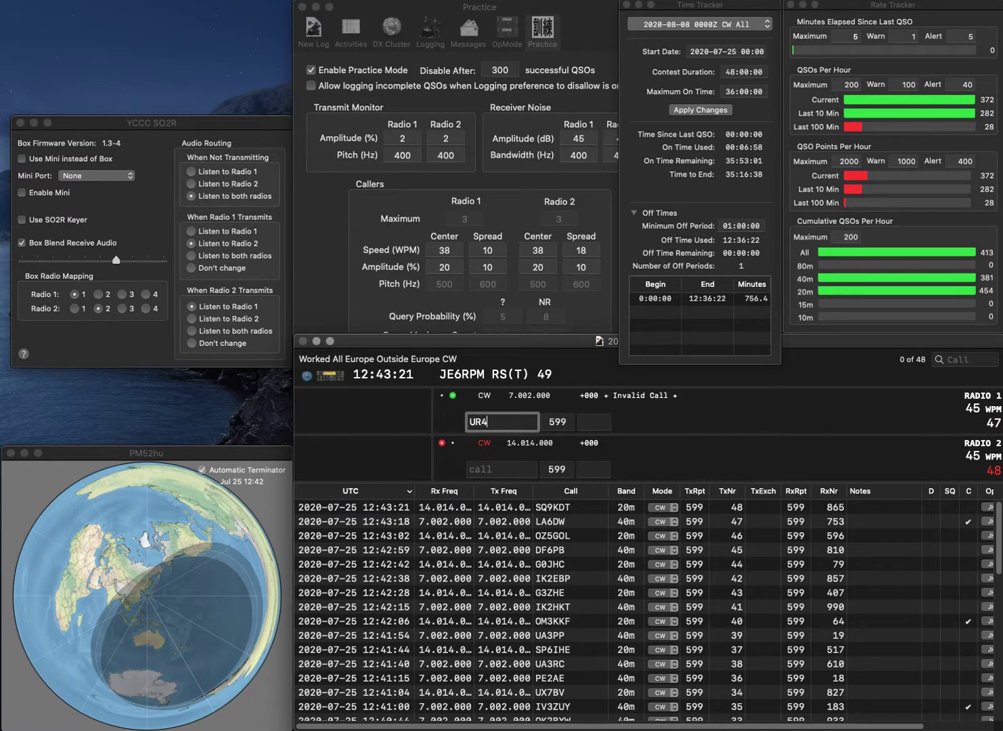
{"action": "type", "text": "CU"}
{"action": "key", "text": "Return"}
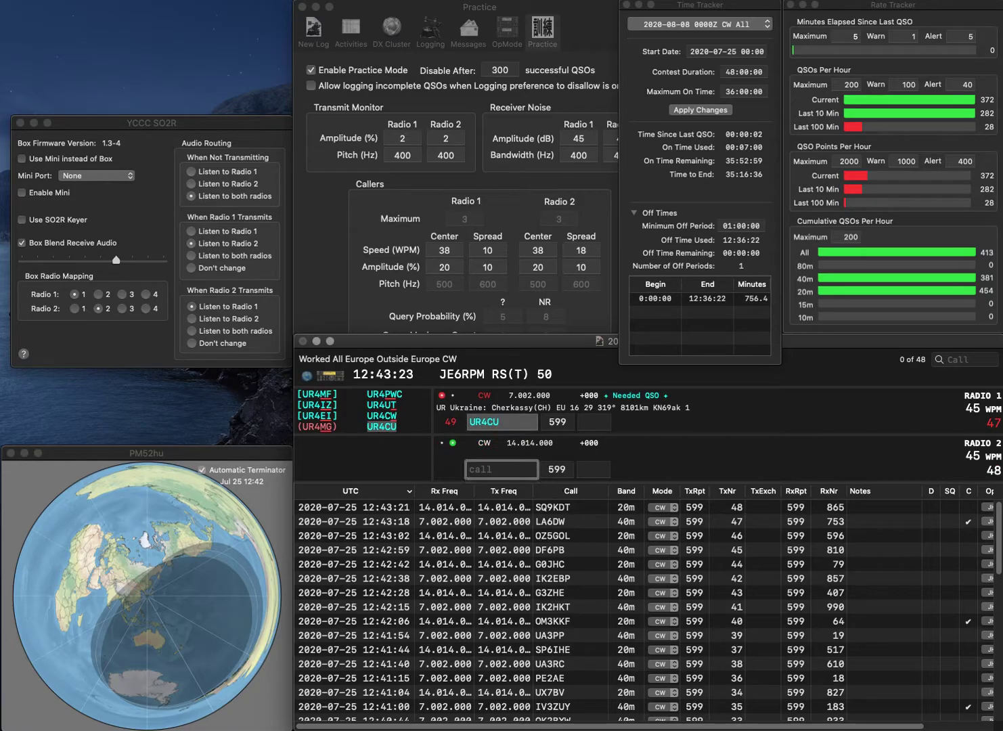
{"action": "type", "text": "CT1JGA"}
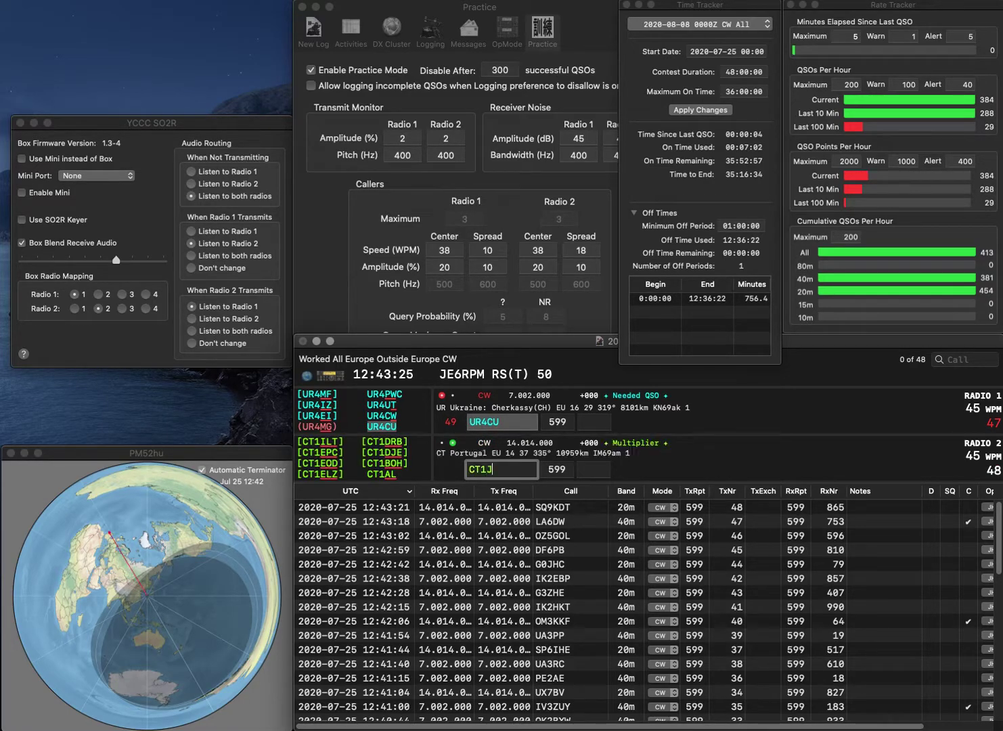
{"action": "key", "text": "Return"}
Log UR4CU with received number 537 on Radio 1 and CT1JGA with received number 299 on Radio 2.
{"action": "key", "text": "Tab"}
{"action": "type", "text": "537"}
{"action": "key", "text": "Return"}
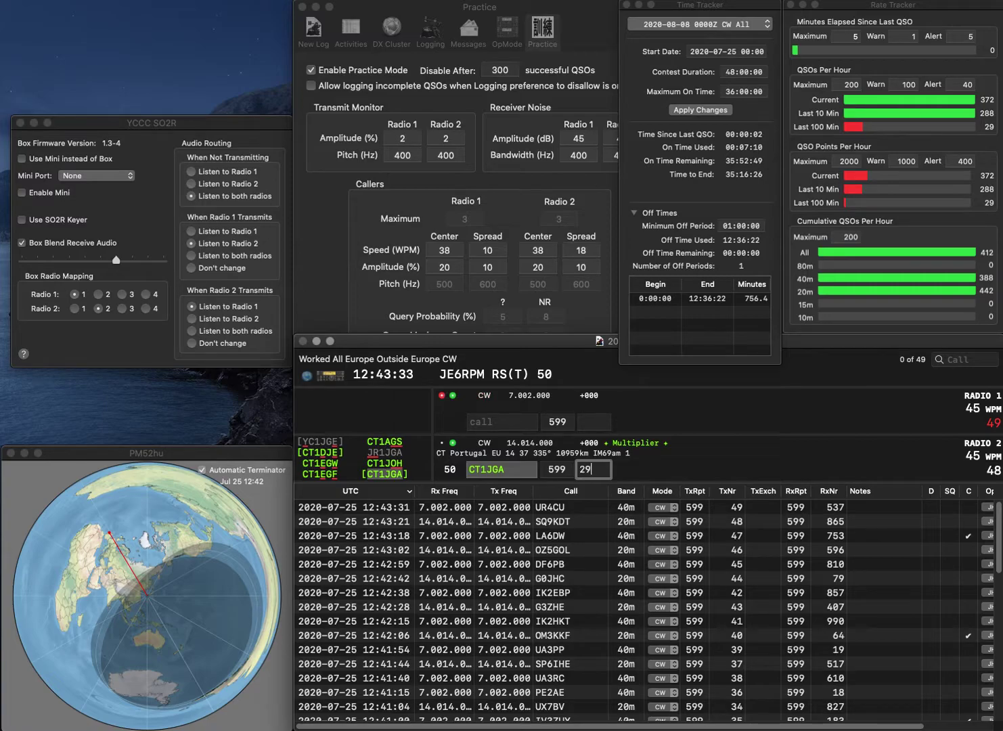
{"action": "key", "text": "Return"}
Answer the callers RU6YK on Radio 1 and PB0R on Radio 2.
{"action": "type", "text": "U6Y"}
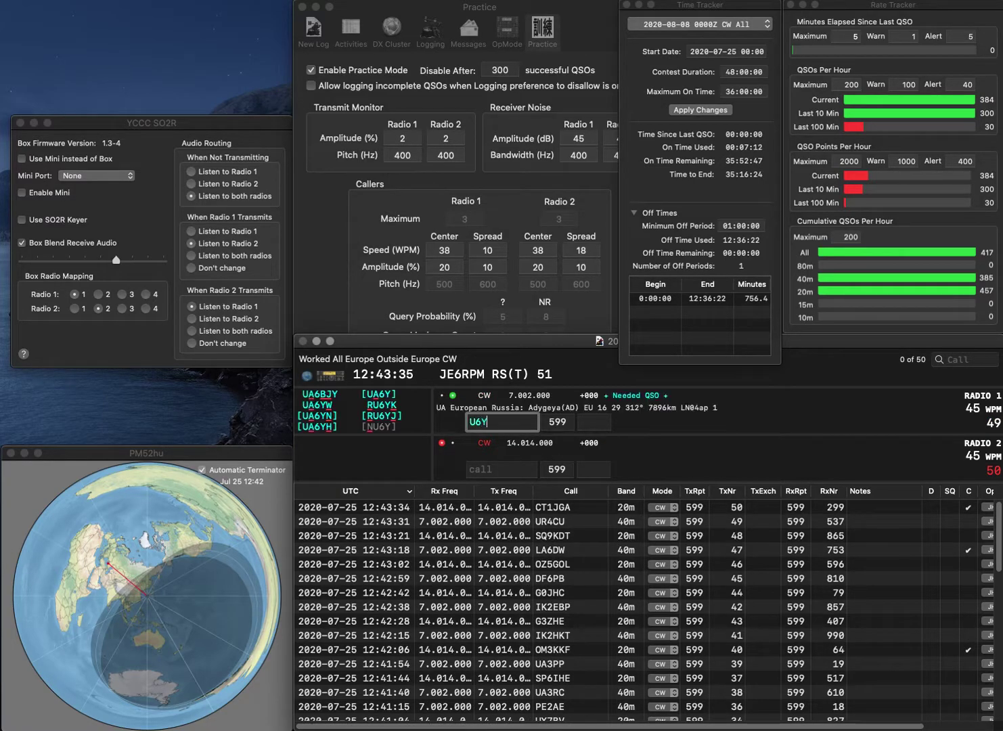
{"action": "type", "text": "KR"}
{"action": "key", "text": "Return"}
{"action": "type", "text": "PB0R"}
{"action": "key", "text": "Return"}
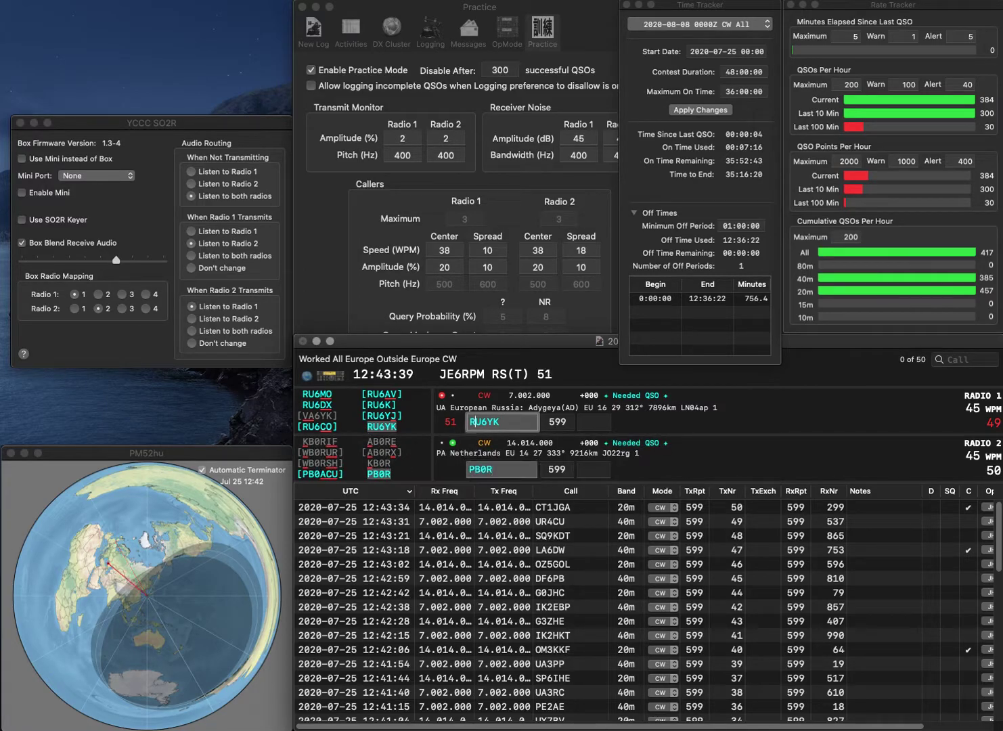
{"action": "type", "text": "425"}
{"action": "key", "text": "Return"}
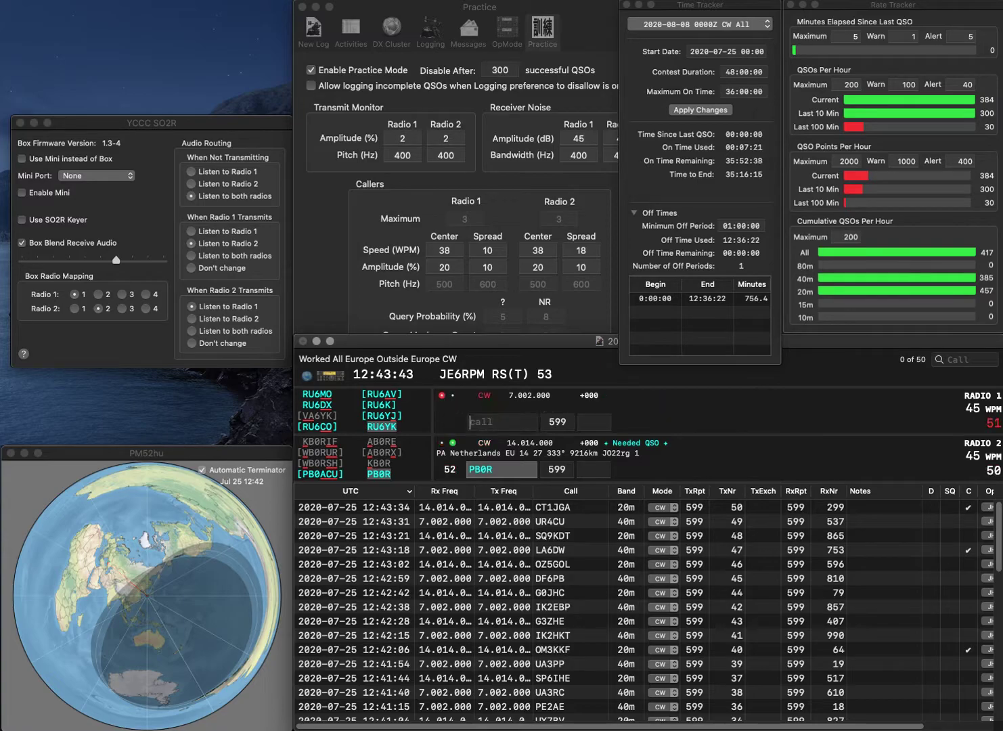
{"action": "type", "text": "289"}
{"action": "key", "text": "Return"}
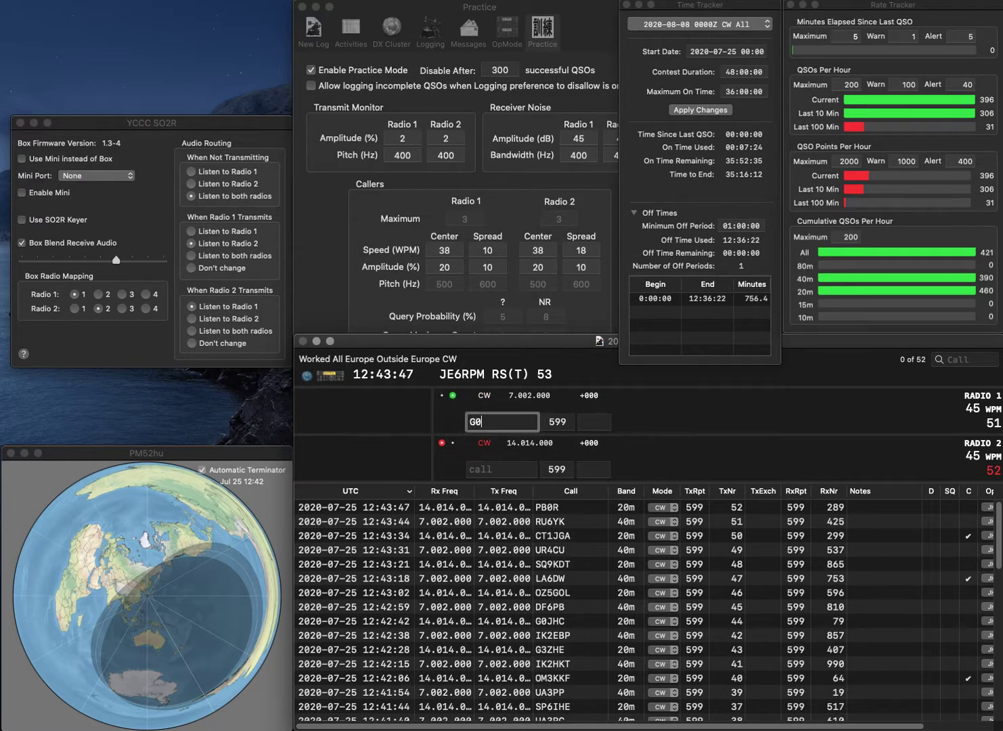
{"action": "type", "text": "G0EIG"}
{"action": "key", "text": "Return"}
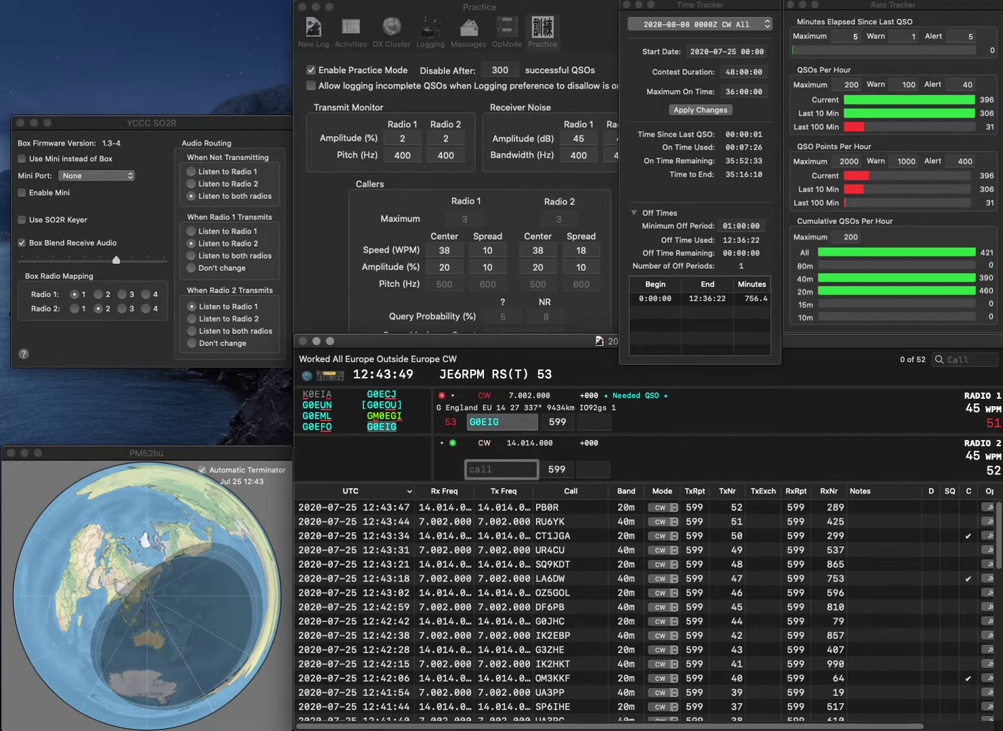
{"action": "type", "text": "M0KPW"}
{"action": "key", "text": "Return"}
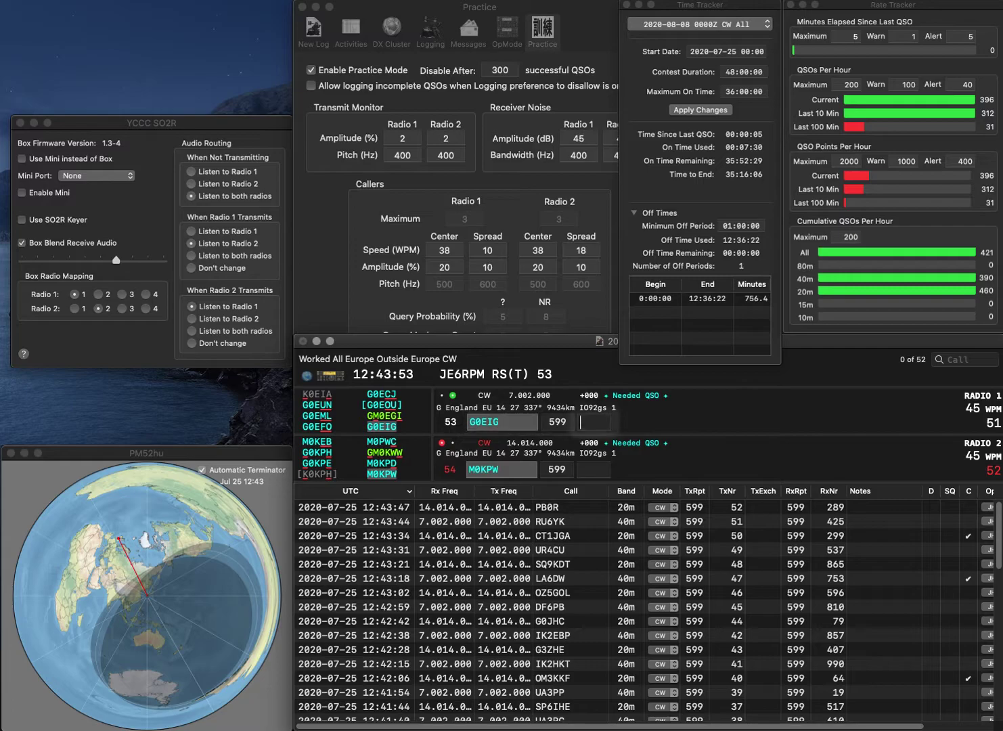
{"action": "key", "text": "Return"}
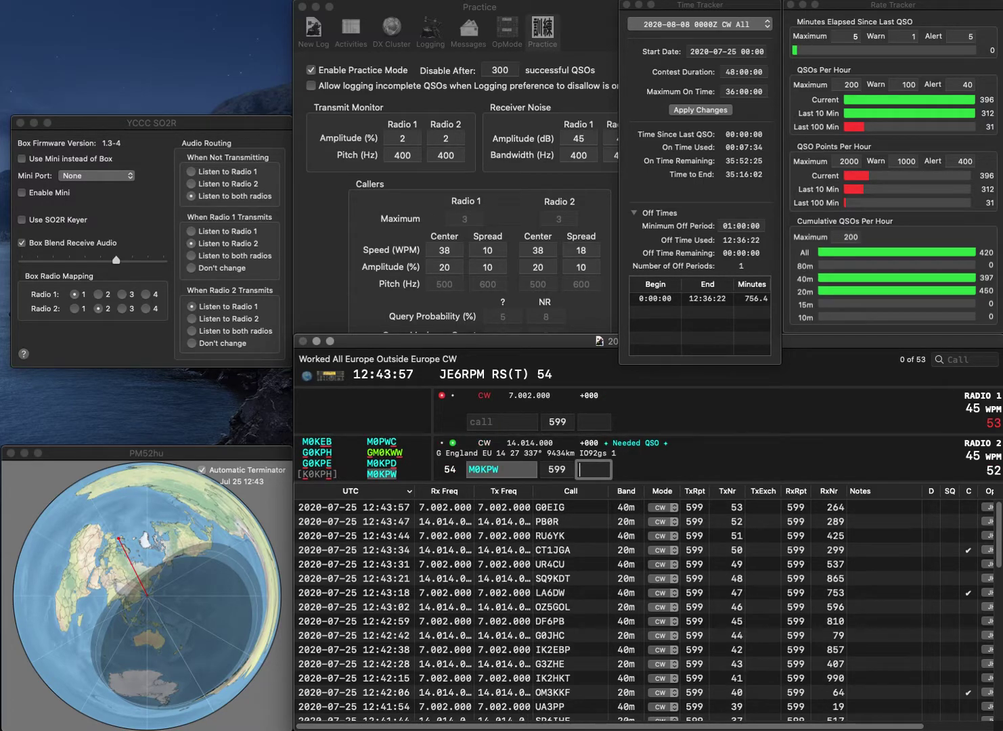
{"action": "type", "text": "919"}
{"action": "key", "text": "Return"}
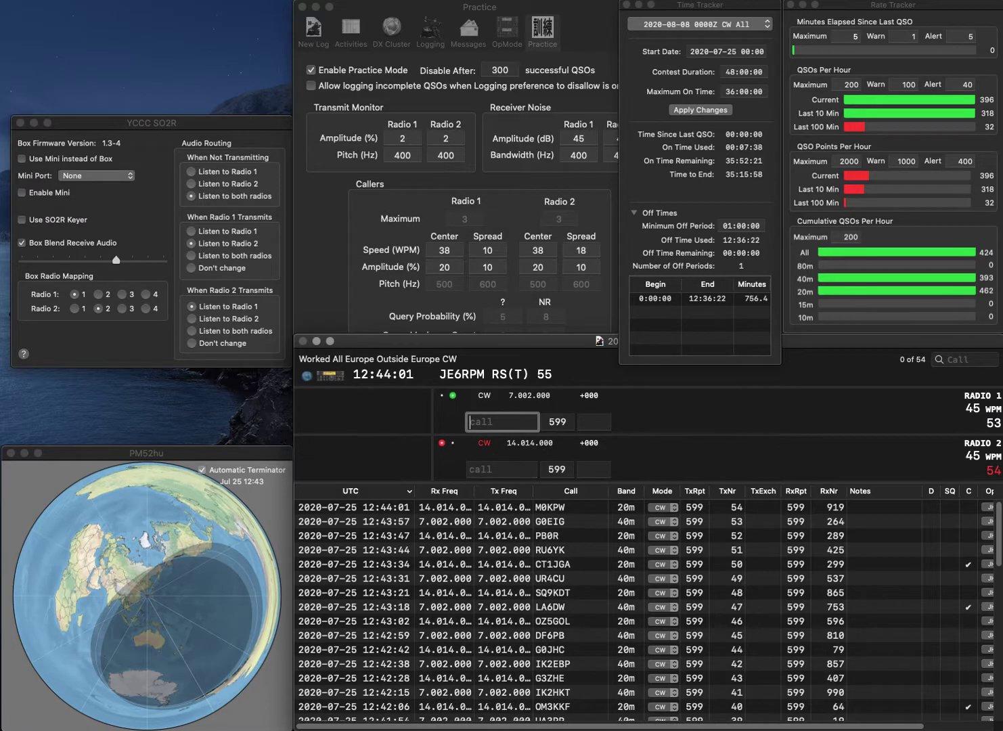
{"action": "type", "text": "DM5RS"}
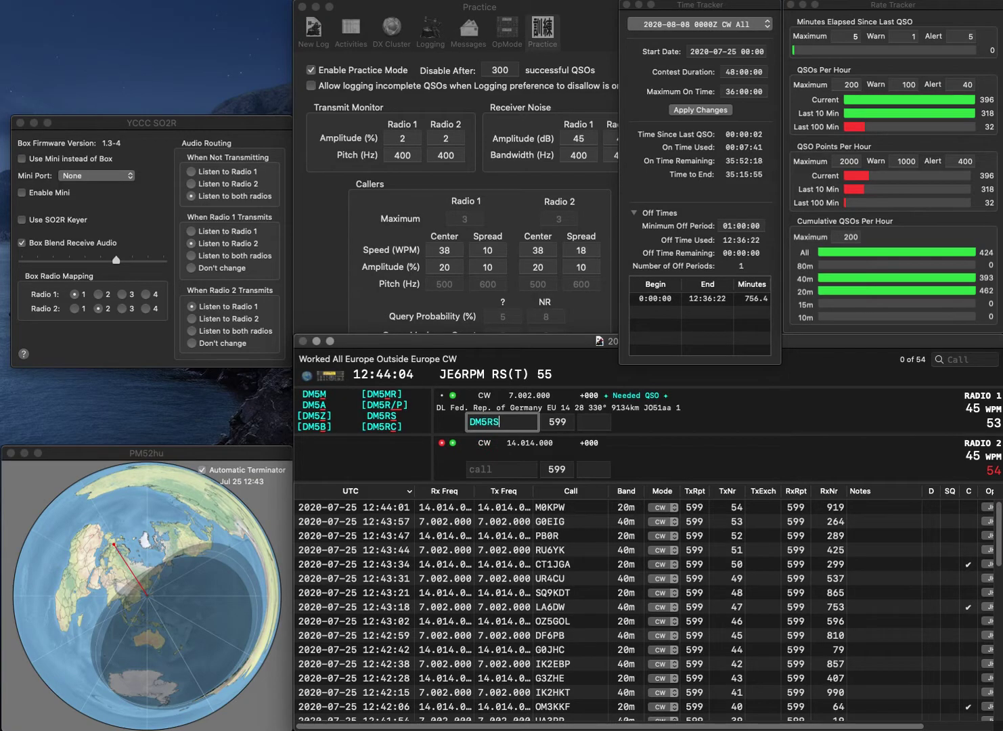
{"action": "key", "text": "Return"}
{"action": "type", "text": "CB"}
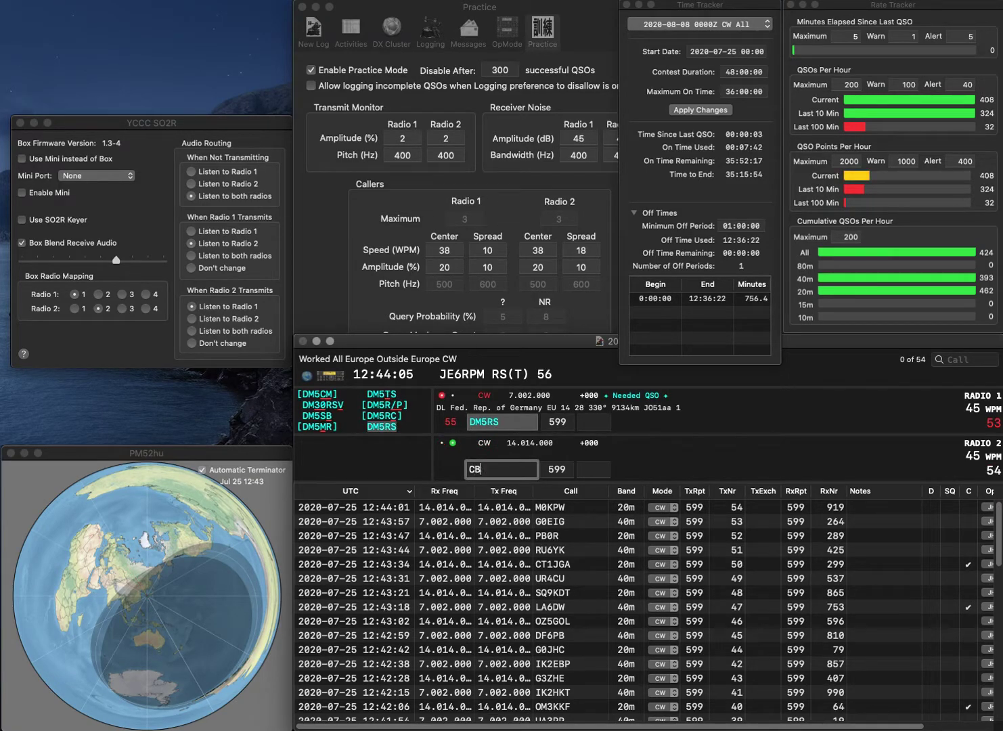
{"action": "type", "text": "S"}
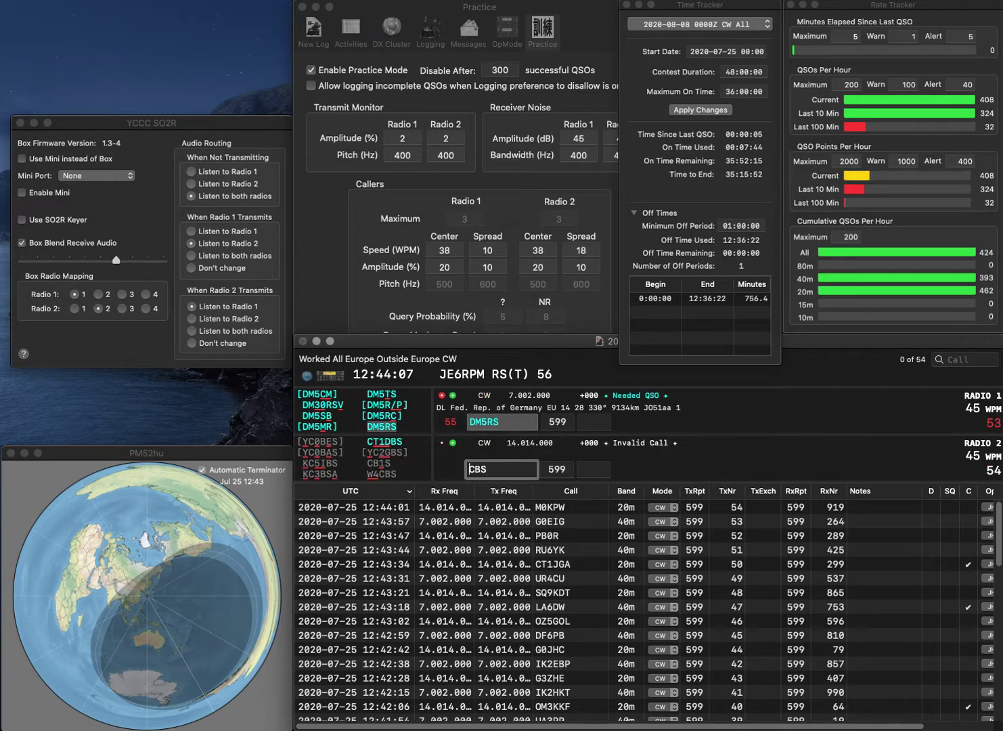
{"action": "key", "text": "super+Left"}
{"action": "type", "text": "R"}
{"action": "key", "text": "Return"}
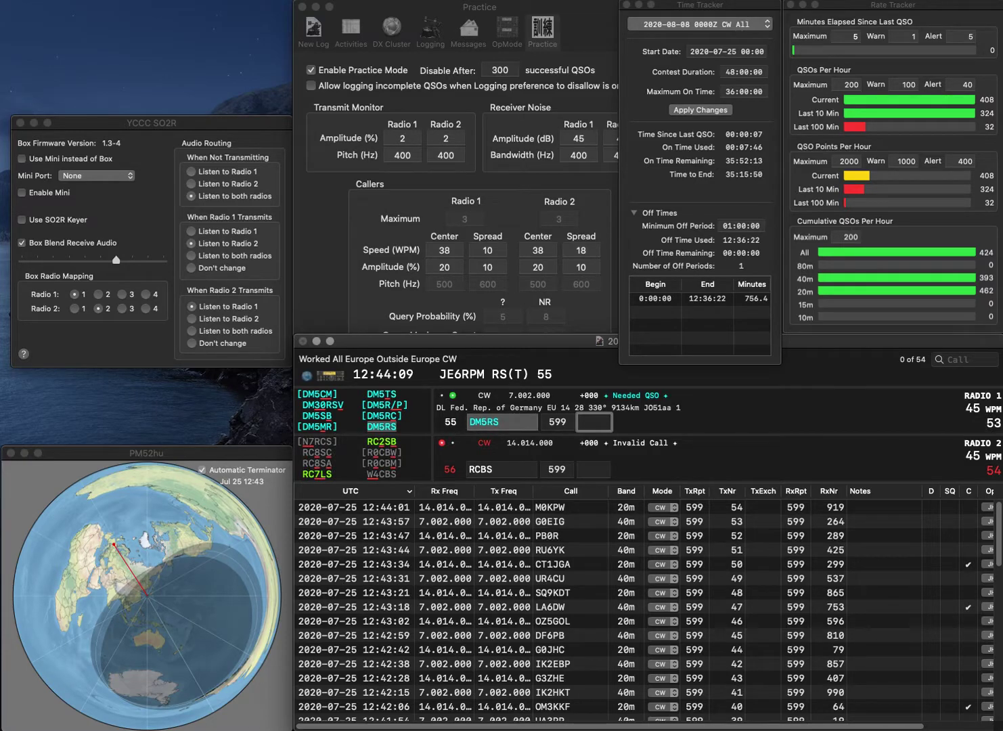
Log DM5RS with received number 280 on Radio 1 and resend the Radio 2 call as RCWS.
{"action": "type", "text": "289"}
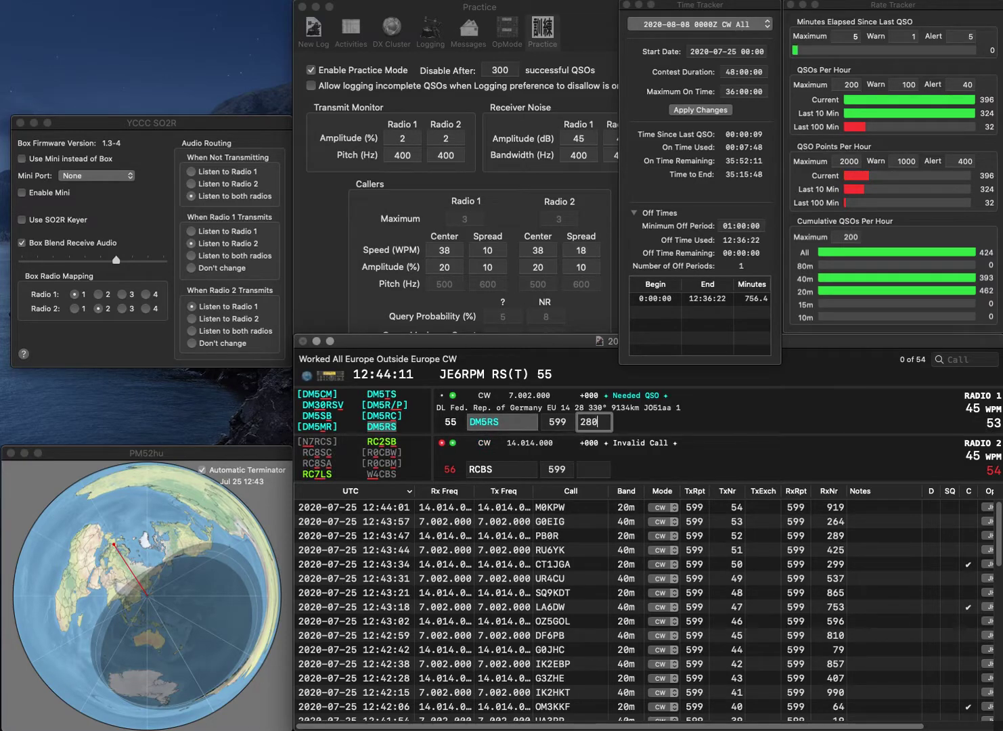
{"action": "key", "text": "Return"}
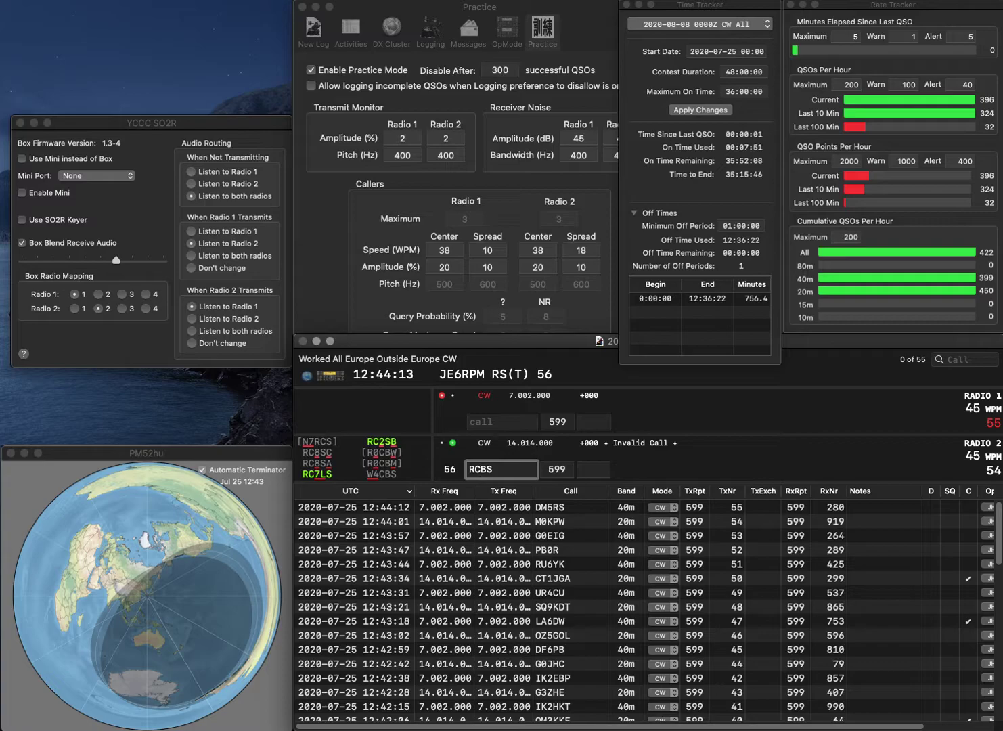
{"action": "key", "text": "BackSpace"}
{"action": "key", "text": "BackSpace"}
{"action": "type", "text": "WS"}
{"action": "key", "text": "Return"}
{"action": "type", "text": "HB"}
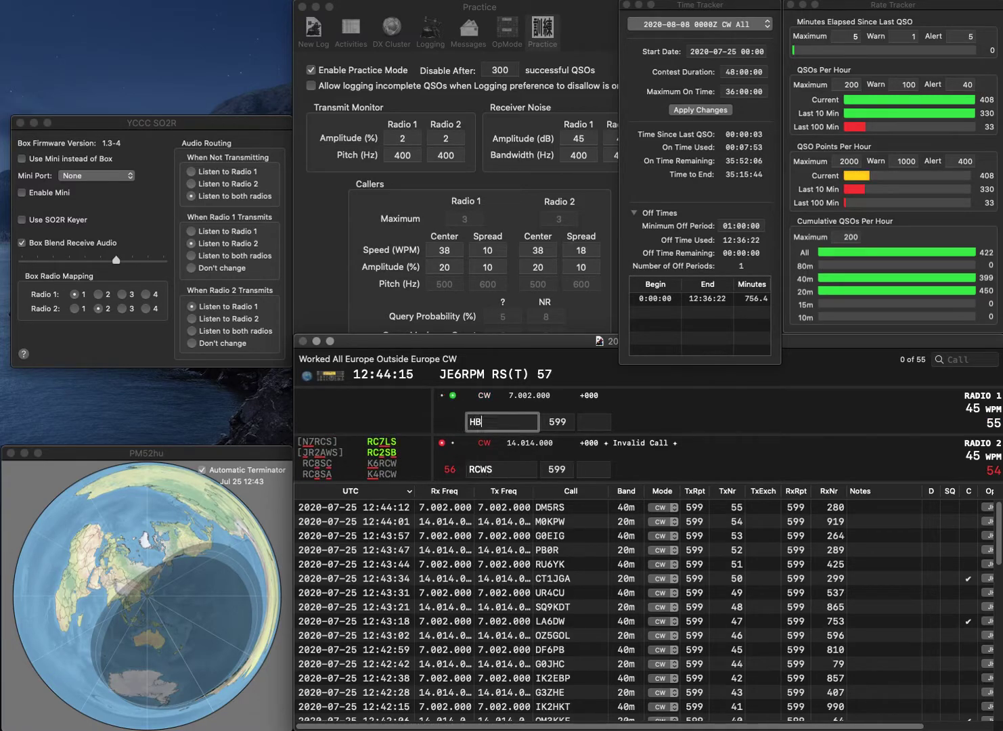
{"action": "type", "text": "9TWM"}
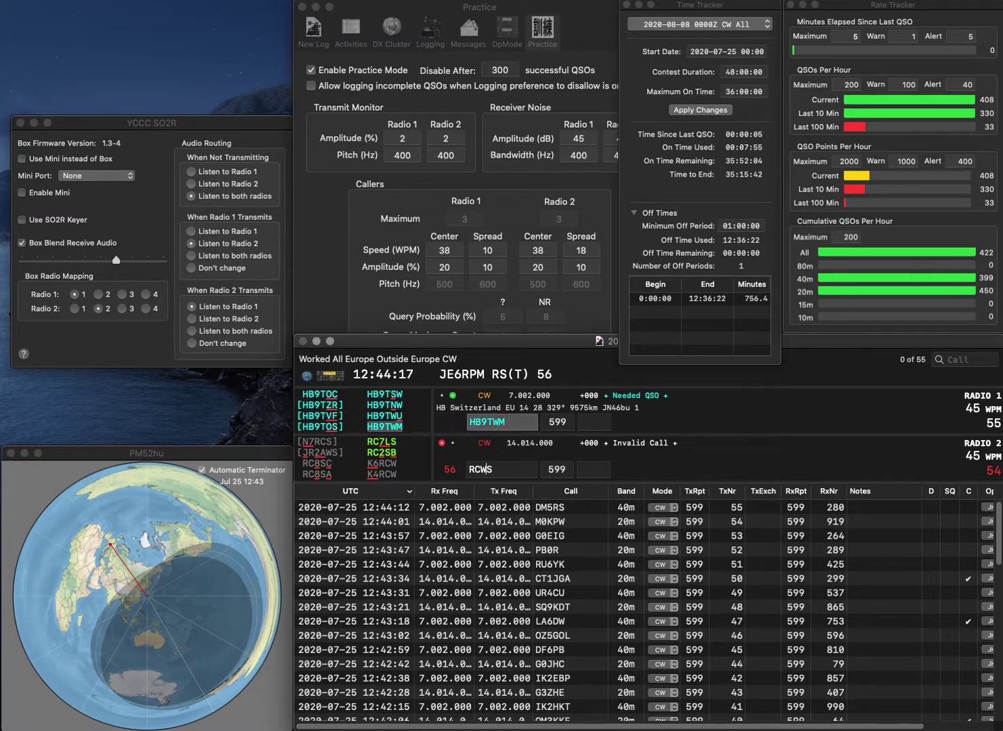
{"action": "key", "text": "Return"}
Correct the Radio 2 call to LB5WB and send the exchange to that station.
{"action": "type", "text": "LB6WB"}
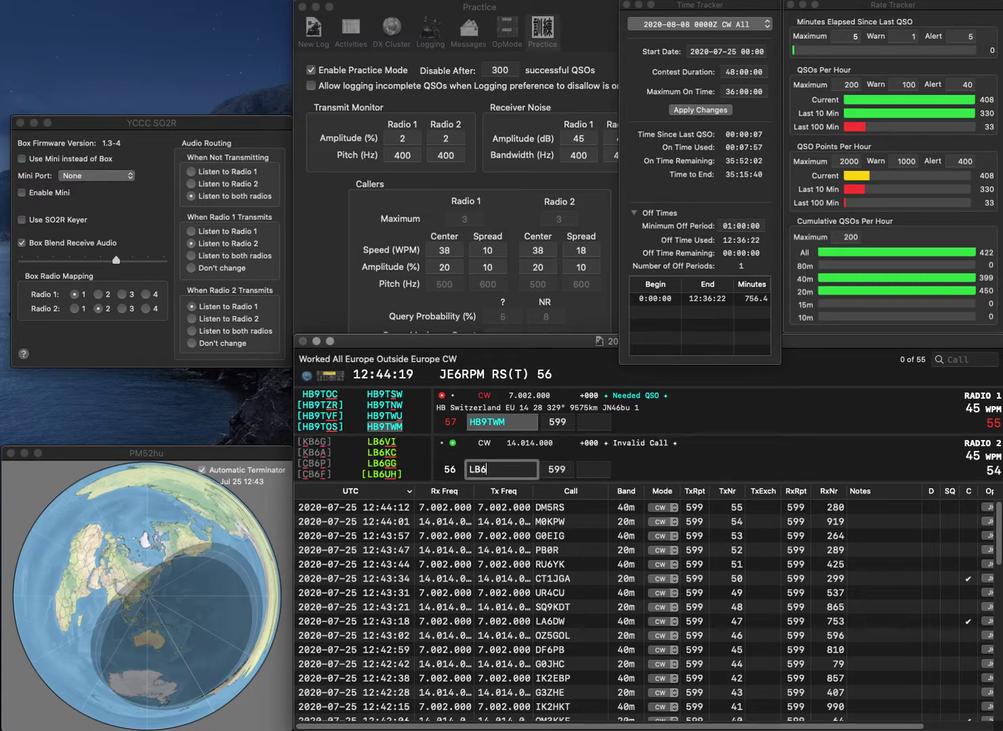
{"action": "key", "text": "BackSpace"}
{"action": "key", "text": "BackSpace"}
{"action": "key", "text": "BackSpace"}
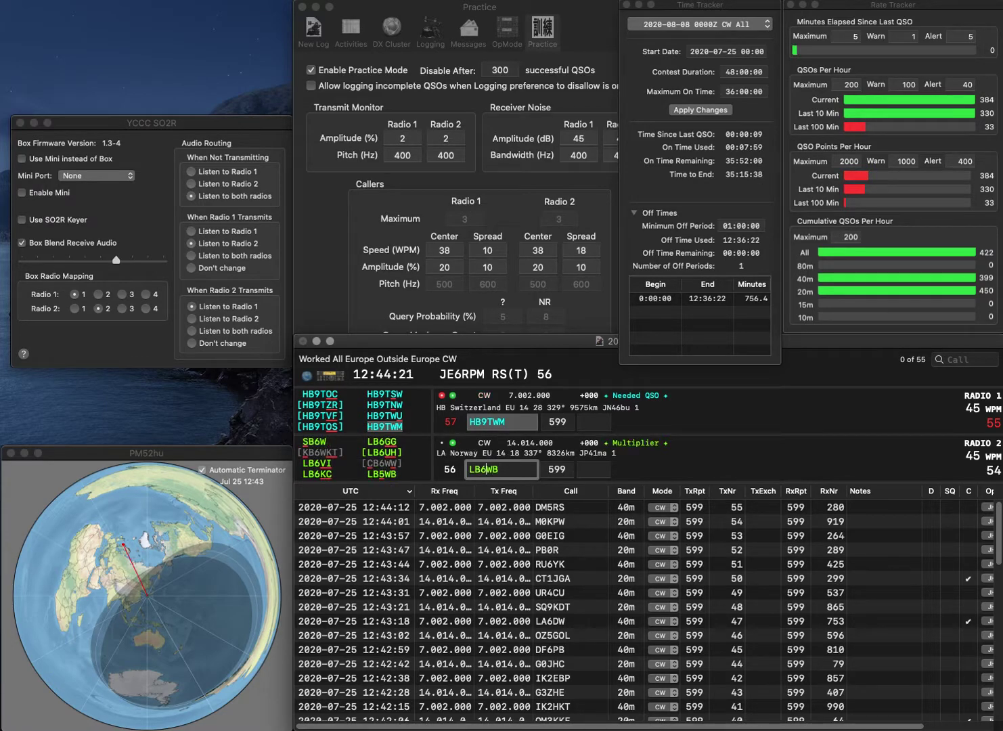
{"action": "type", "text": "5WB"}
{"action": "key", "text": "Return"}
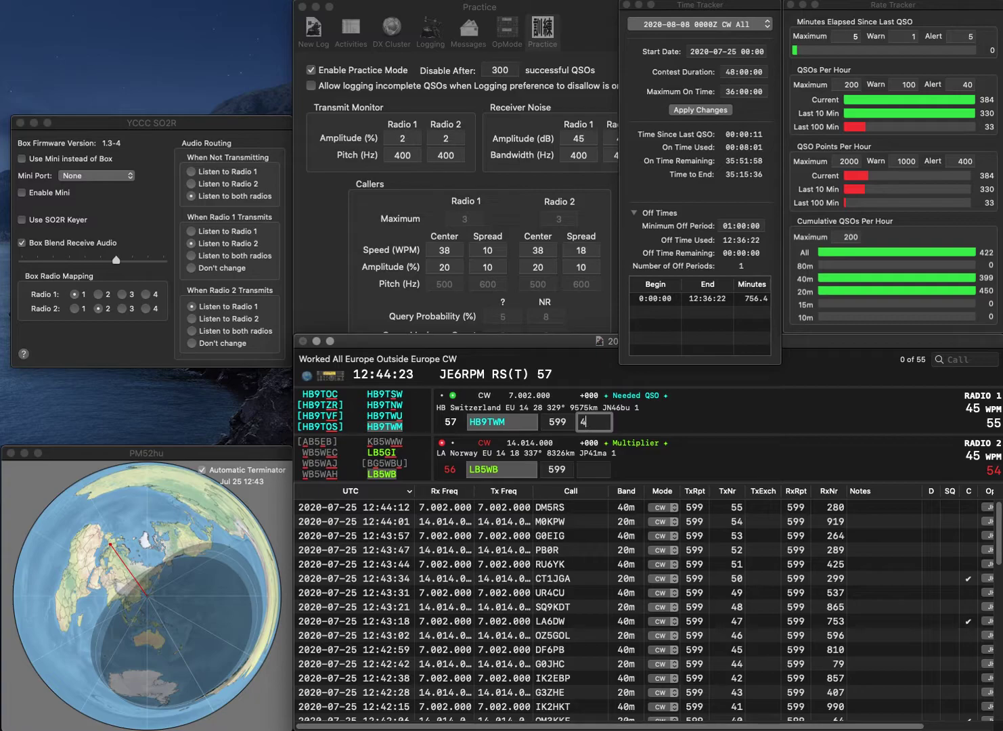
{"action": "type", "text": "444"}
{"action": "key", "text": "Return"}
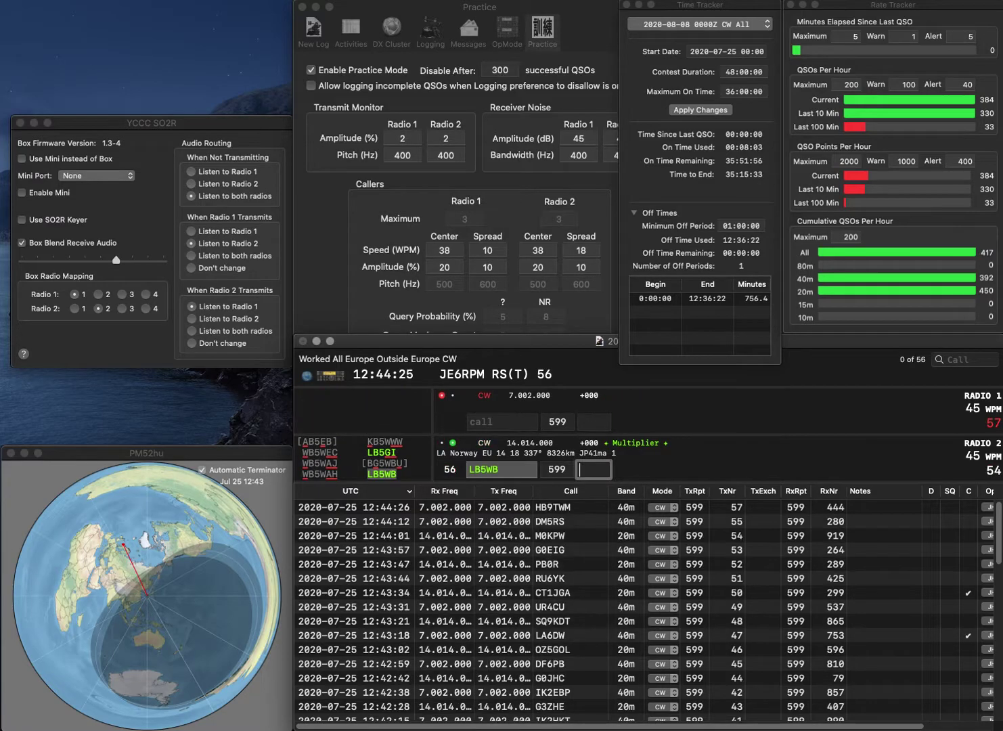
{"action": "type", "text": "991"}
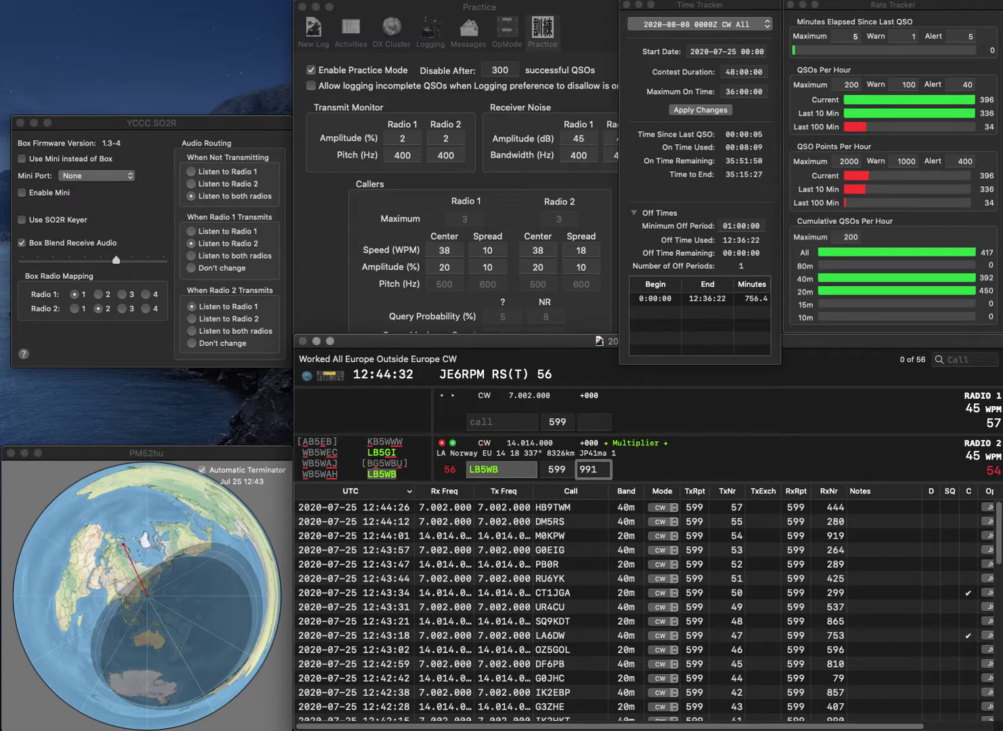
{"action": "type", "text": "2"}
{"action": "key", "text": "Return"}
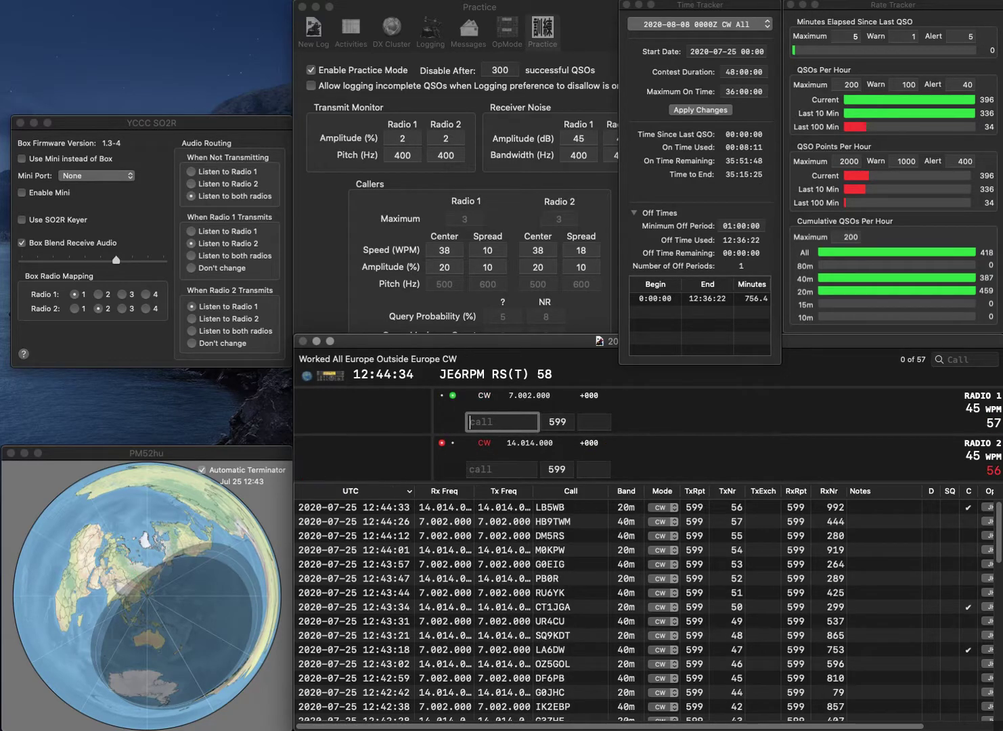
Answer the callers DJ9YL on Radio 1 and HA6G on Radio 2.
{"action": "type", "text": "DJ9YL"}
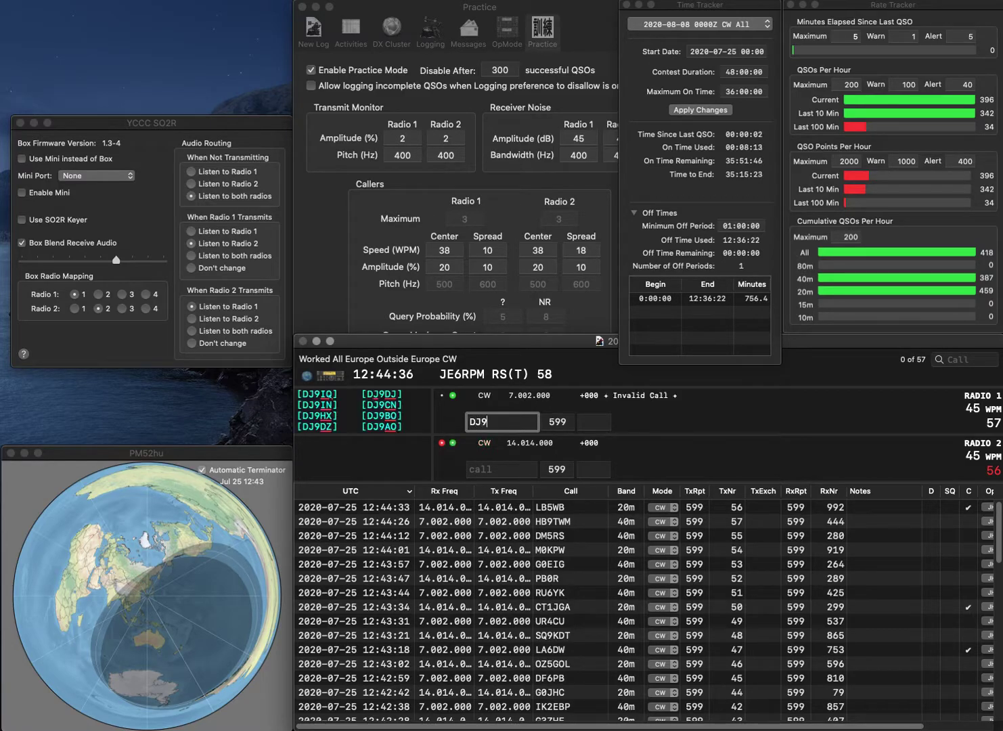
{"action": "key", "text": "Return"}
{"action": "type", "text": "HA6G"}
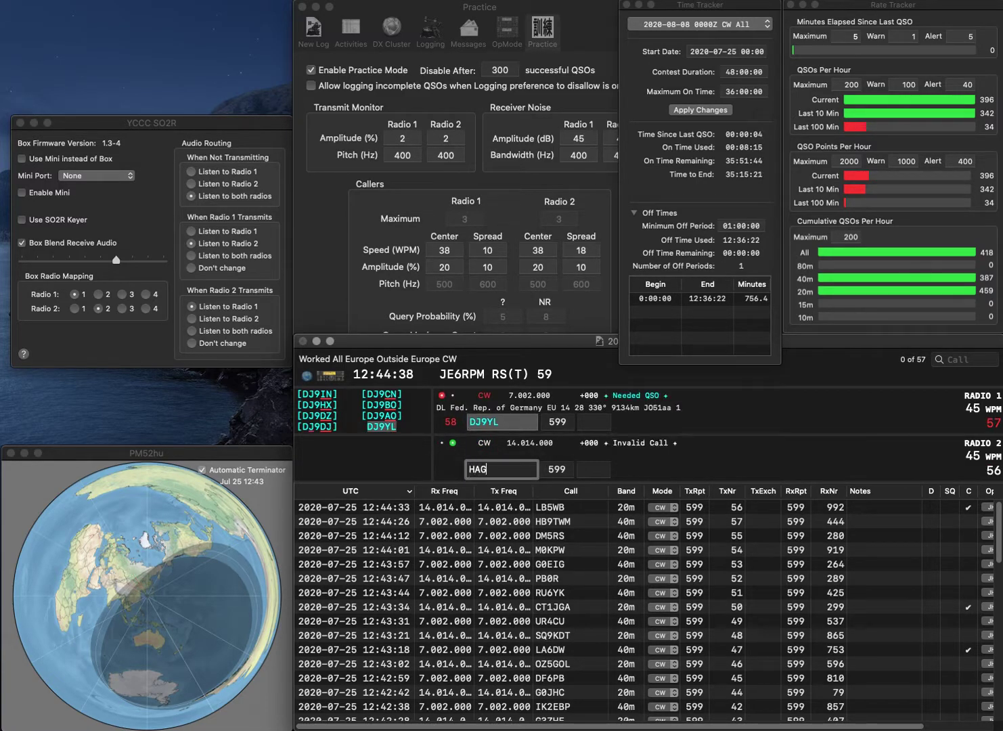
{"action": "key", "text": "Return"}
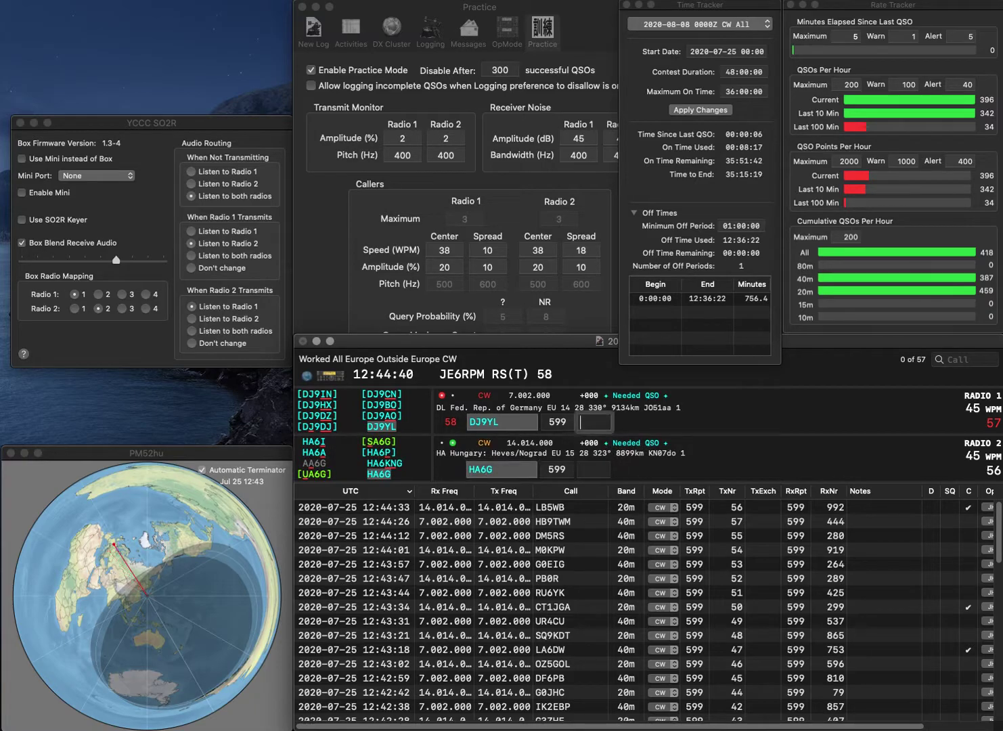
{"action": "type", "text": "424"}
{"action": "key", "text": "Return"}
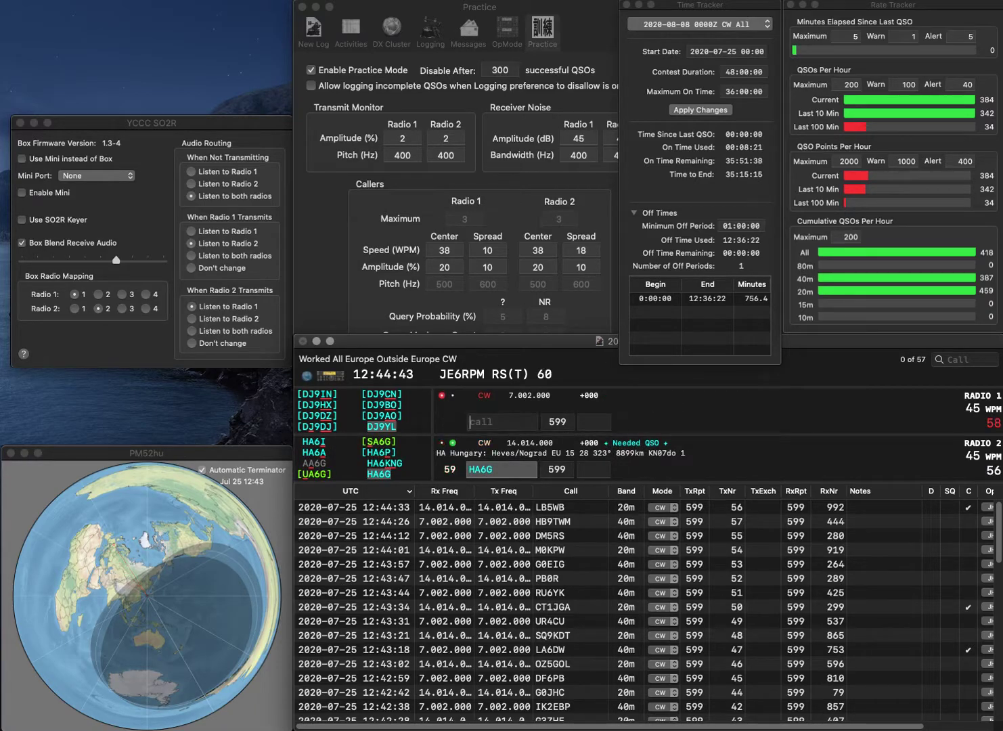
{"action": "type", "text": "535"}
{"action": "key", "text": "Return"}
{"action": "type", "text": "TF"}
{"action": "left_click", "coordinate": [501, 469]}
{"action": "type", "text": "S"}
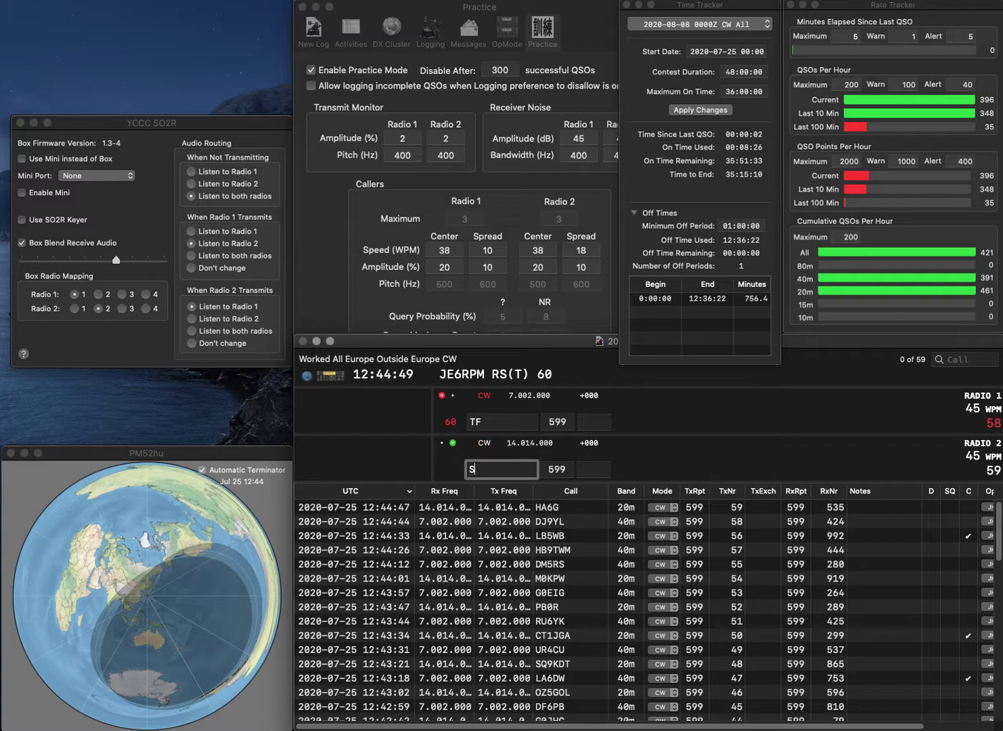
{"action": "type", "text": "M0A"}
{"action": "key", "text": "Return"}
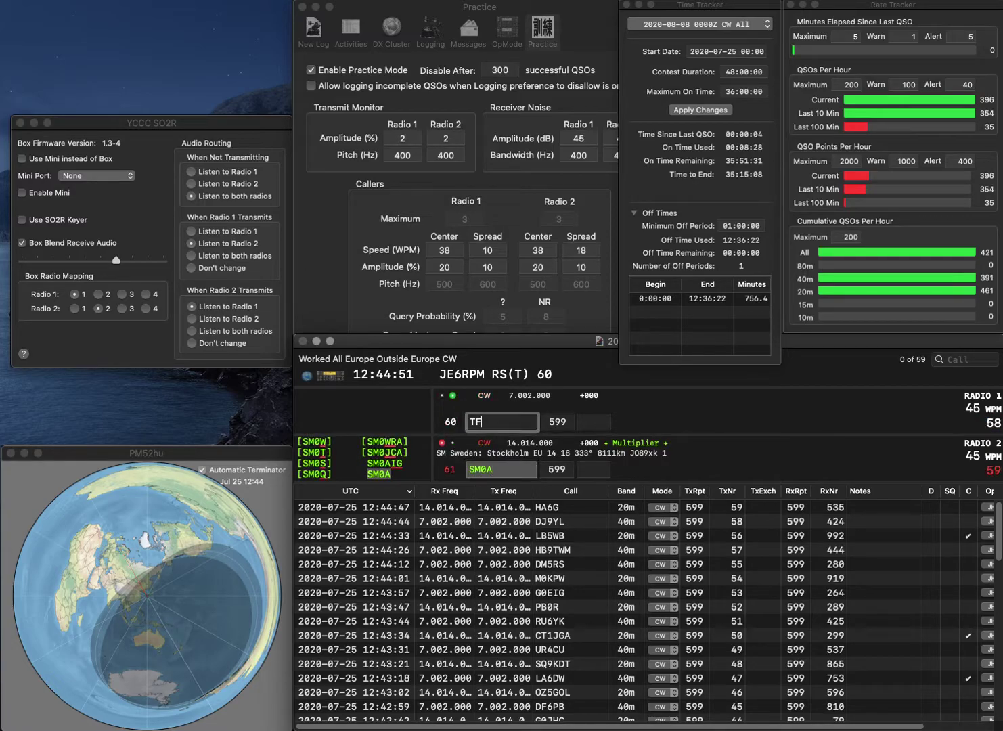
{"action": "type", "text": "3AO"}
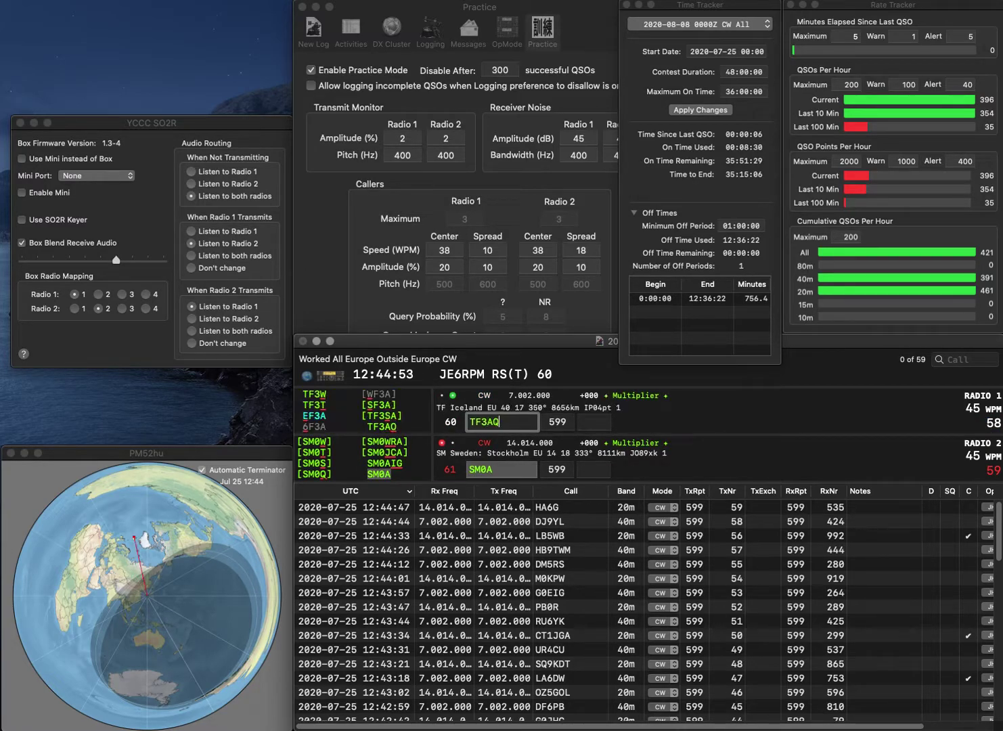
{"action": "key", "text": "space"}
{"action": "type", "text": "117"}
{"action": "key", "text": "Return"}
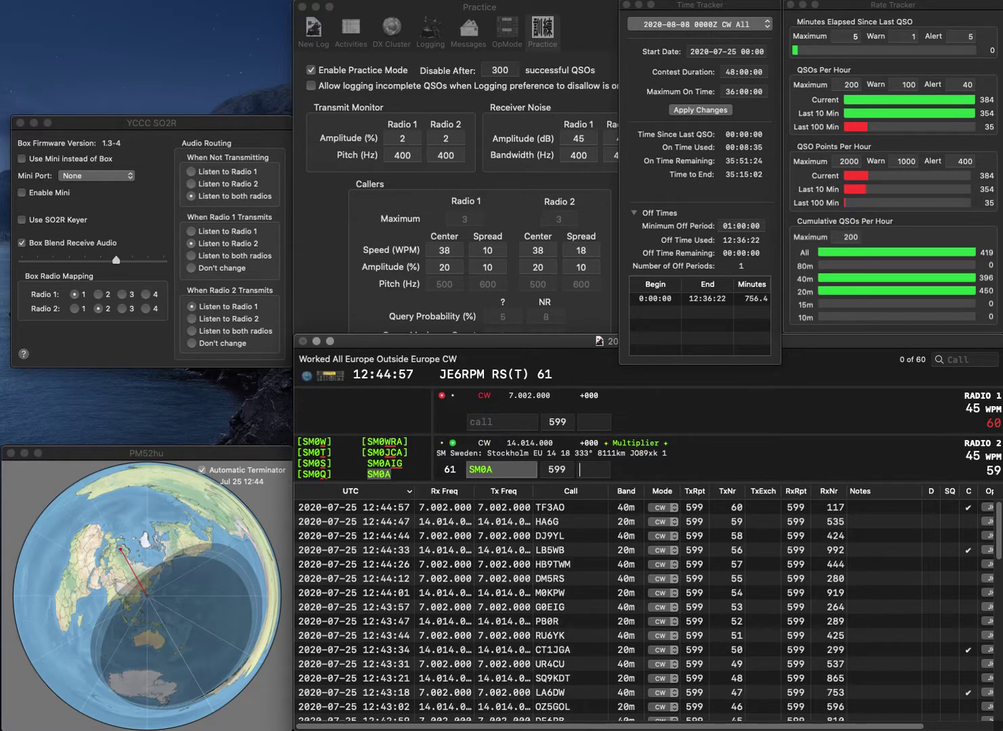
{"action": "type", "text": "918"}
{"action": "key", "text": "Return"}
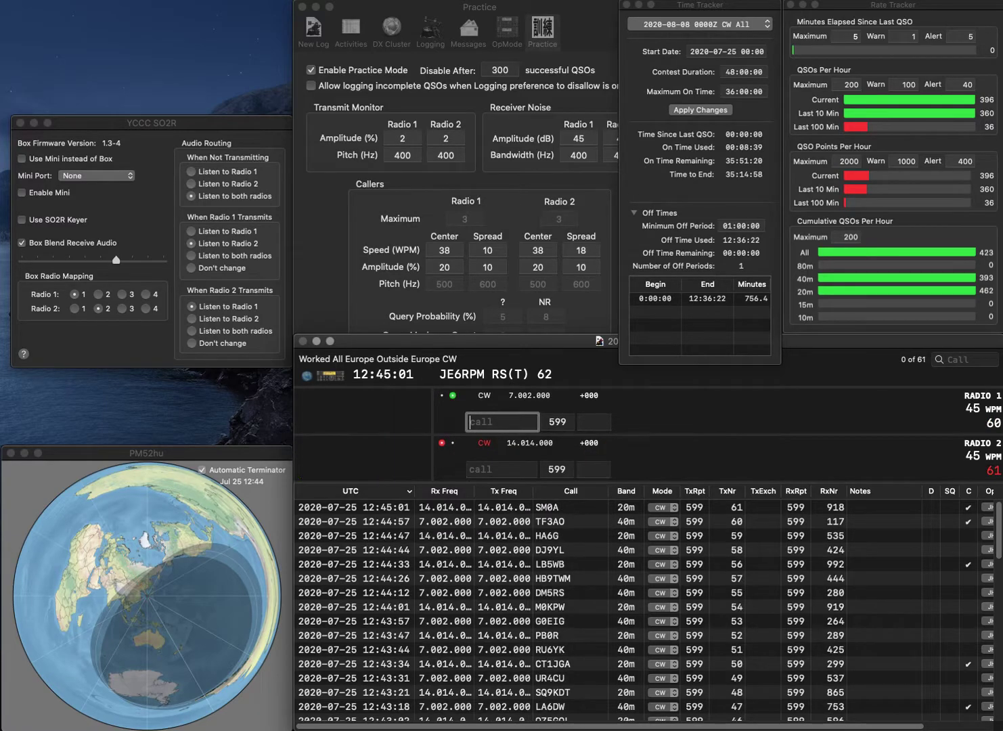
{"action": "type", "text": "PA0PIW"}
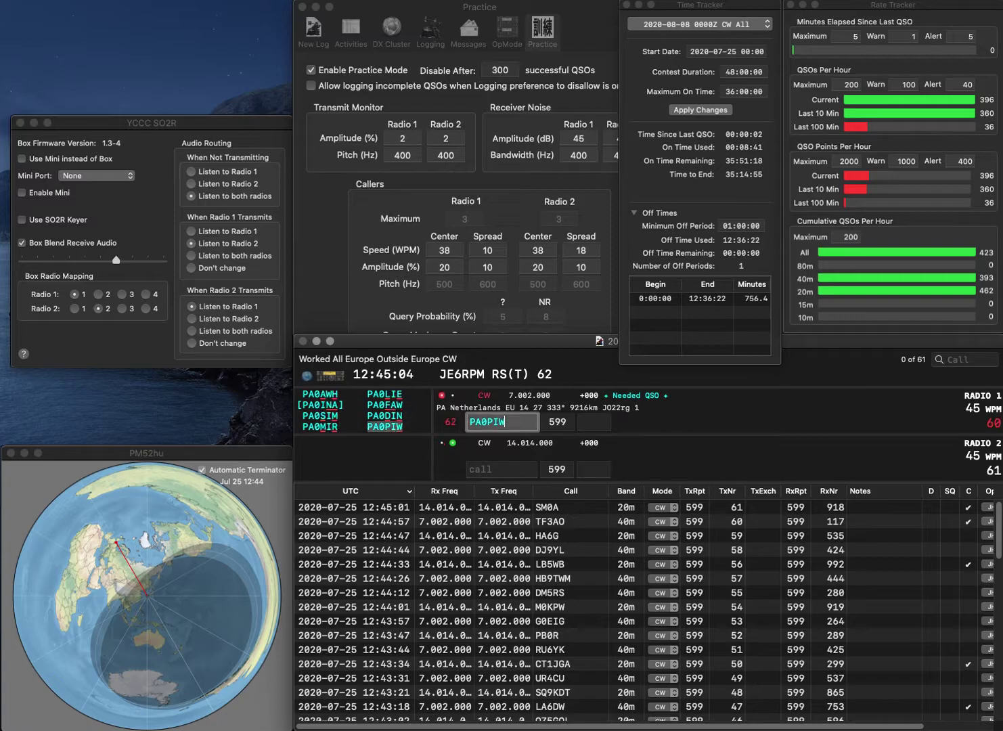
{"action": "key", "text": "backslash"}
{"action": "type", "text": "EW1AFM"}
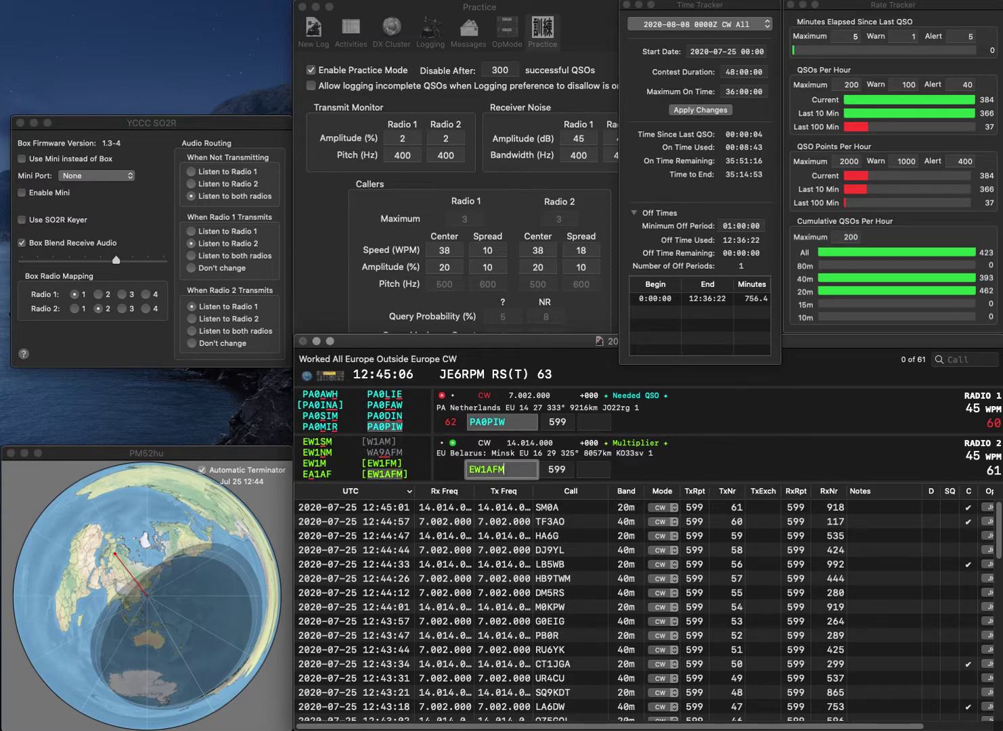
{"action": "key", "text": "backslash"}
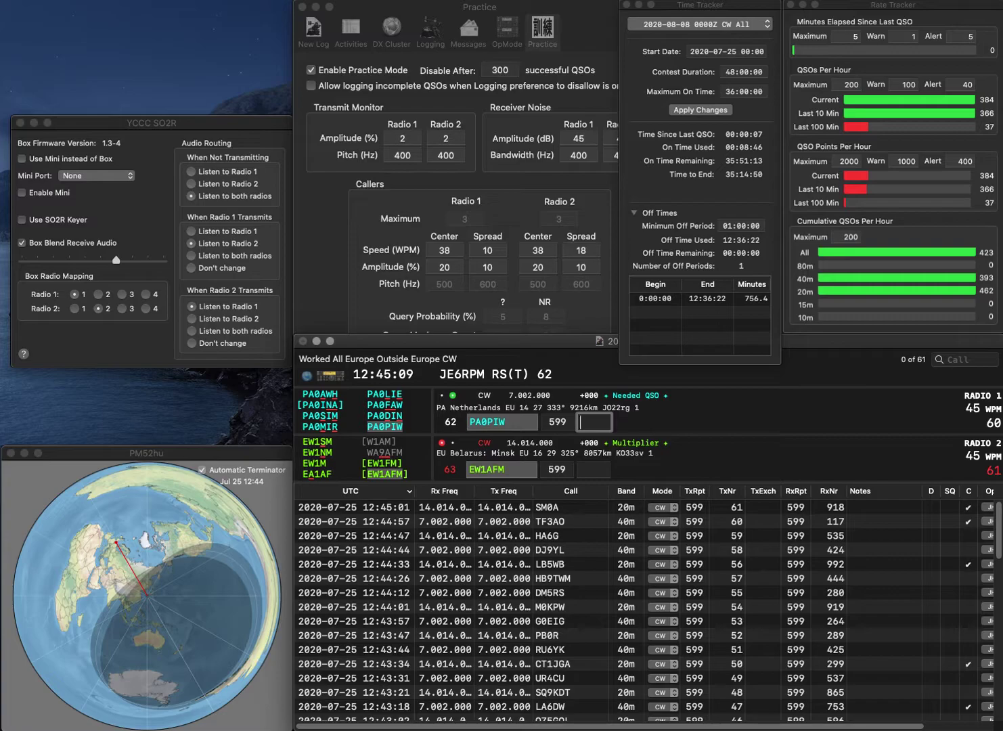
{"action": "type", "text": "823"}
{"action": "key", "text": "Return"}
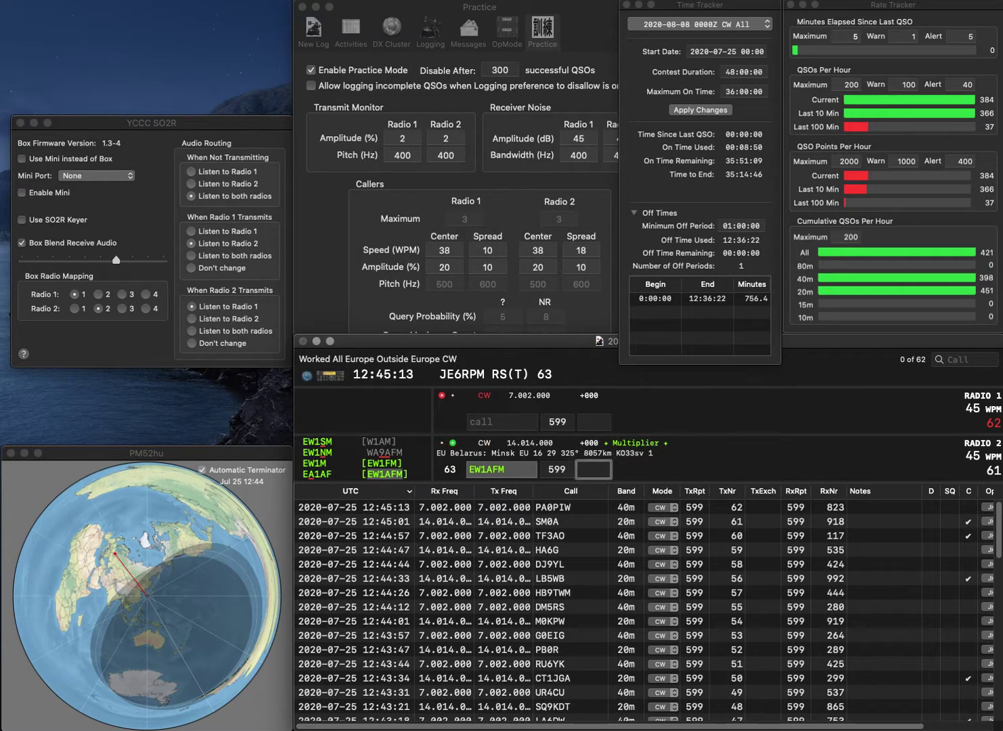
{"action": "type", "text": "93"}
{"action": "key", "text": "Return"}
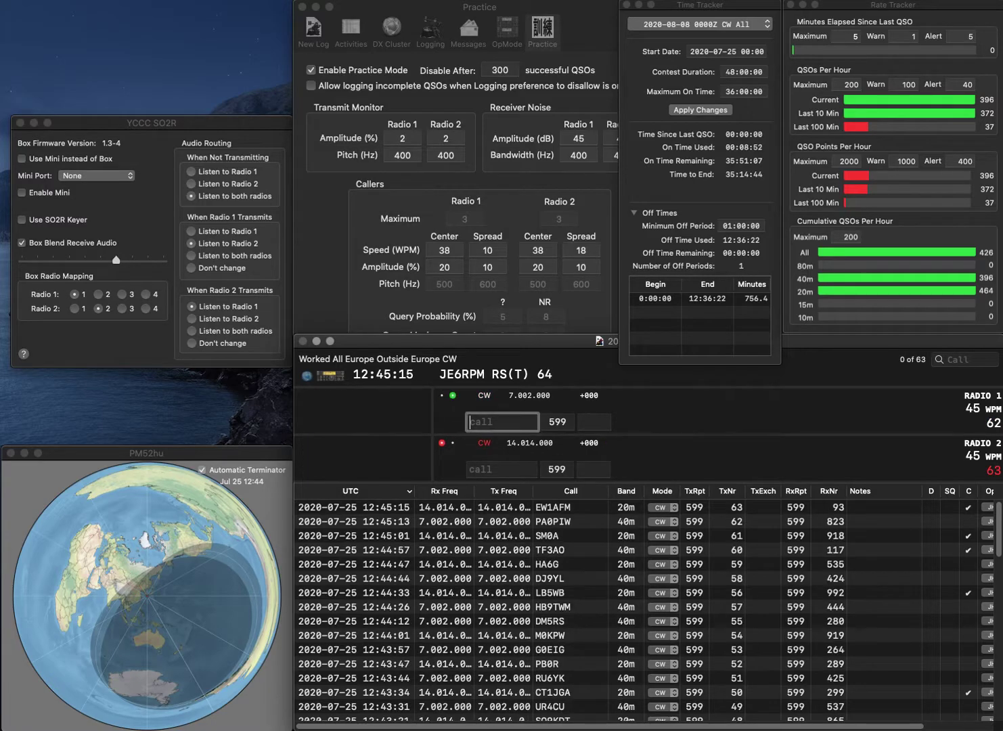
Answer the callers G6M on Radio 1 and OM3CMK on Radio 2.
{"action": "type", "text": "G6M"}
{"action": "key", "text": "Return"}
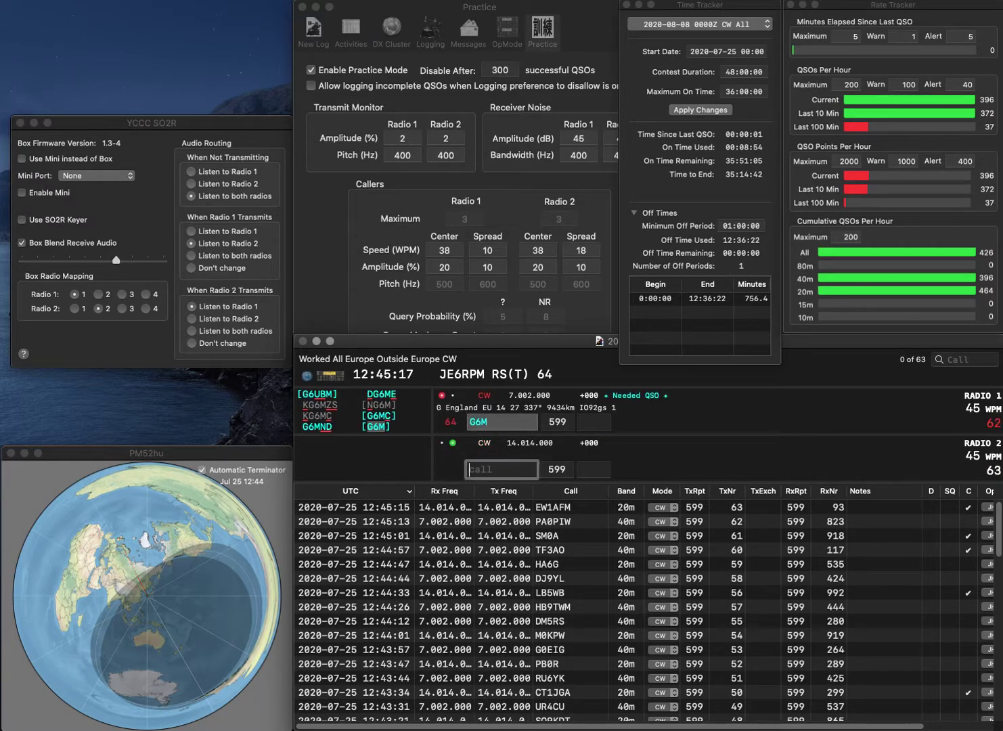
{"action": "type", "text": "OM3"}
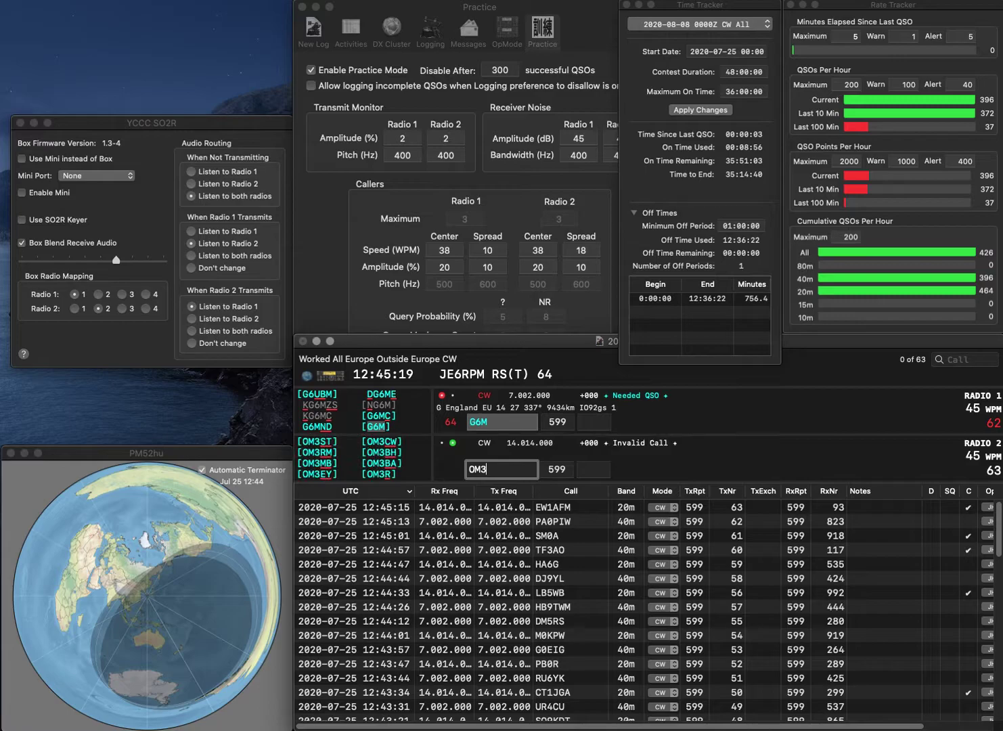
{"action": "type", "text": "CMK"}
{"action": "key", "text": "Return"}
Log G6M with received number 731 on Radio 1.
{"action": "type", "text": "731"}
{"action": "key", "text": "Return"}
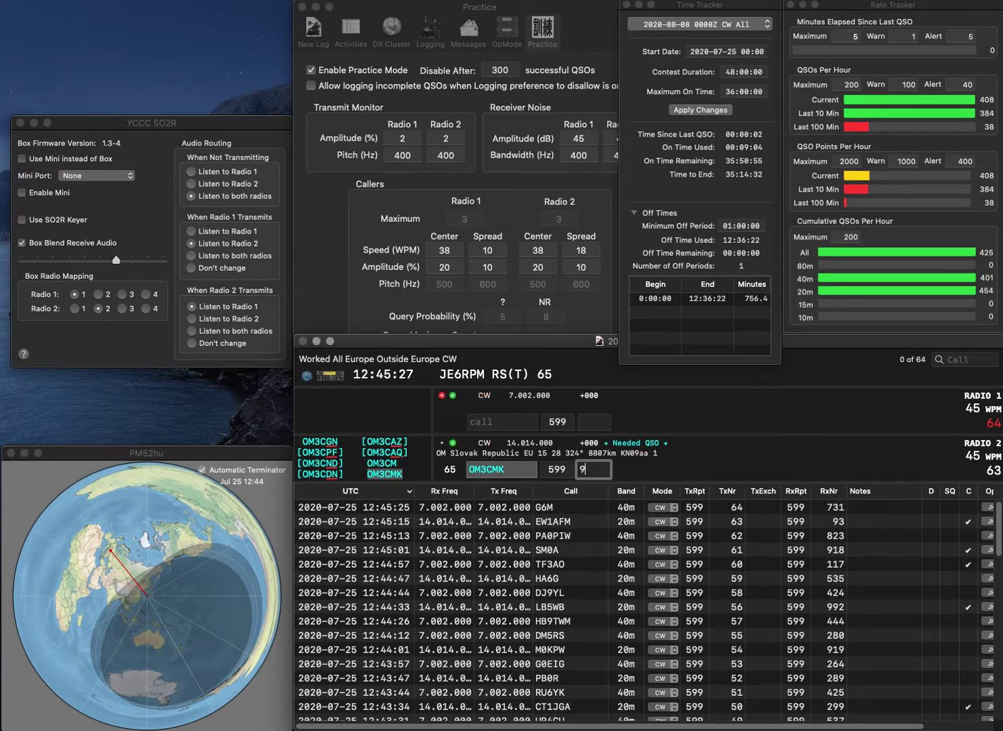
{"action": "type", "text": "4"}
{"action": "key", "text": "Return"}
{"action": "type", "text": "EZ"}
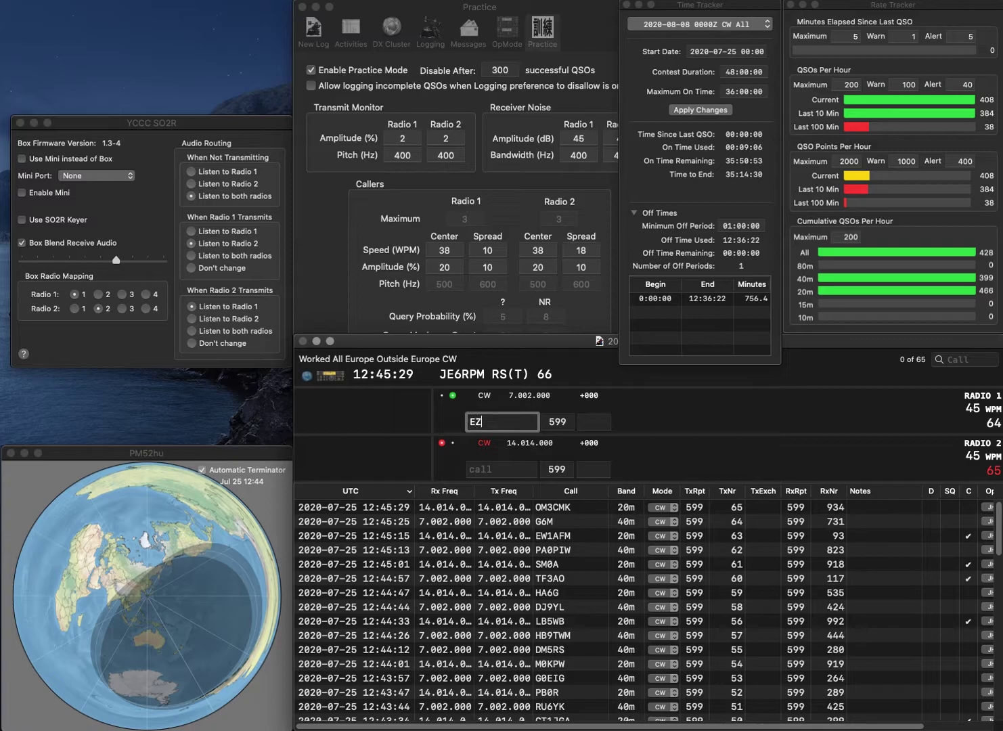
{"action": "type", "text": "AEA5EZA"}
{"action": "key", "text": "Return"}
{"action": "type", "text": "OK2OP"}
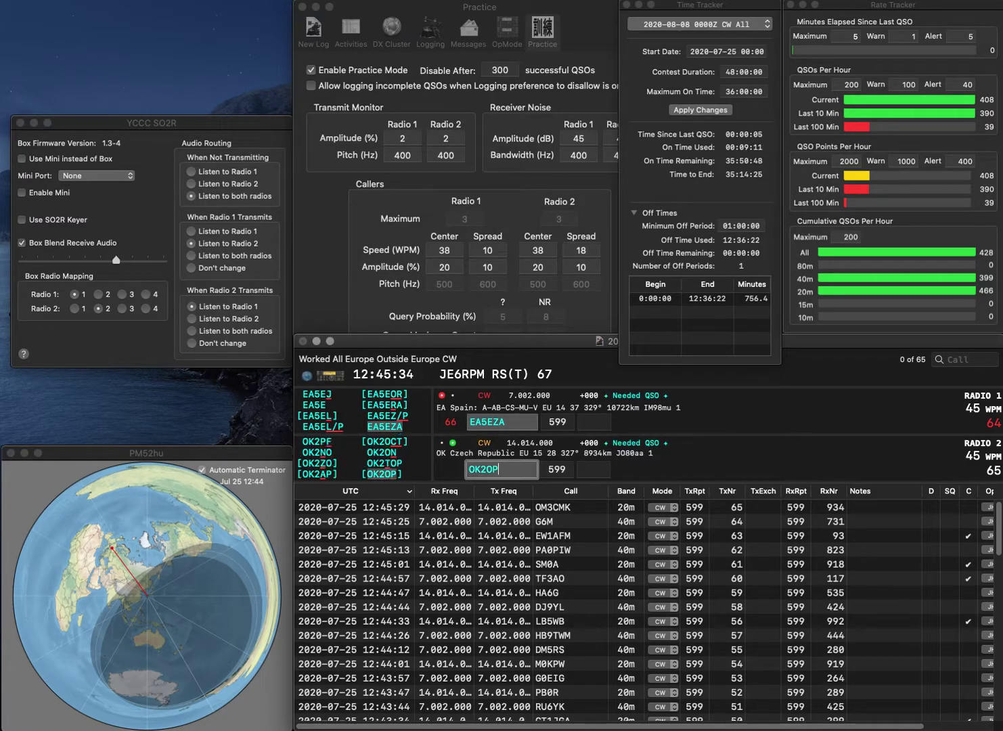
{"action": "key", "text": "Return"}
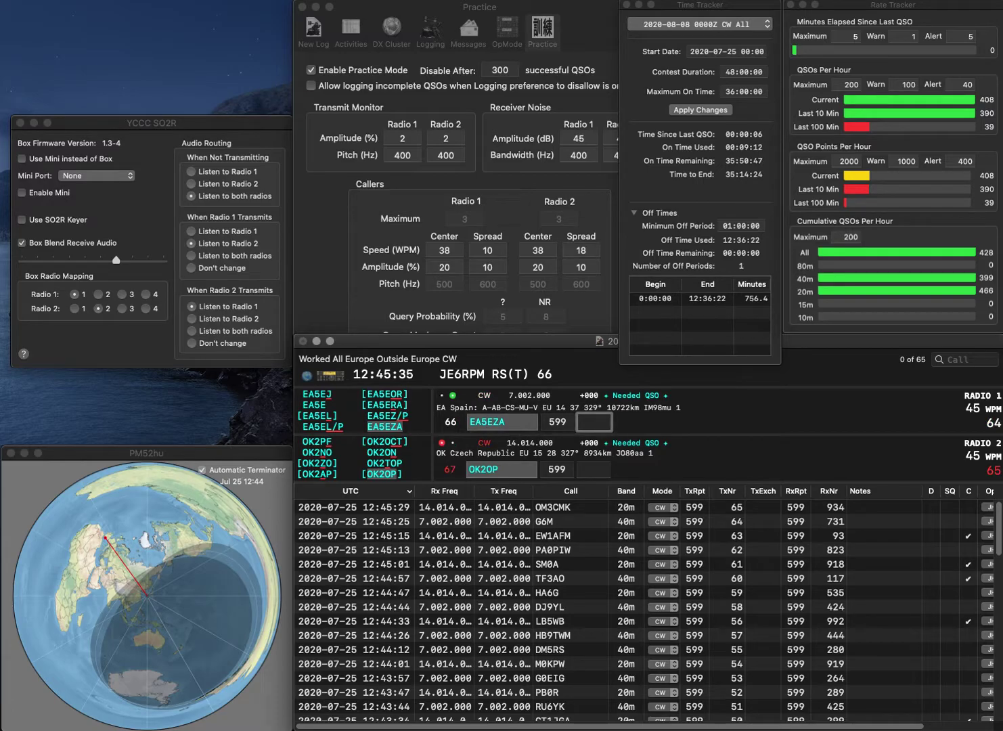
{"action": "type", "text": "418"}
{"action": "key", "text": "Return"}
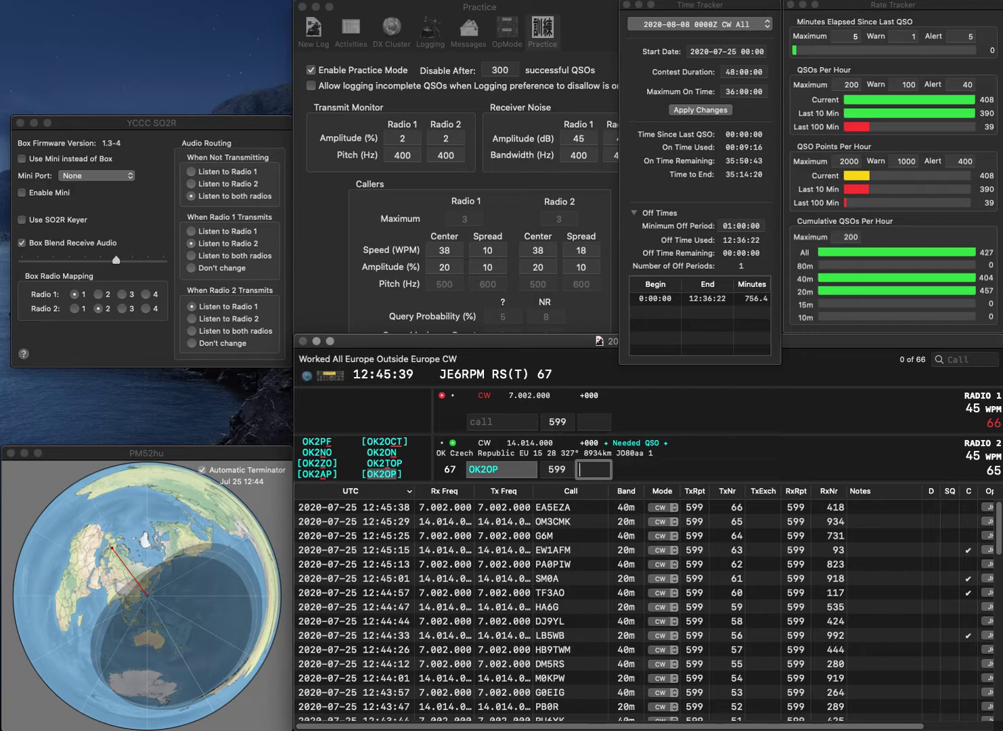
{"action": "type", "text": "56"}
{"action": "key", "text": "Return"}
Answer the callers RY2A on Radio 1 and F5TPO on Radio 2.
{"action": "type", "text": "RY2A"}
{"action": "key", "text": "Return"}
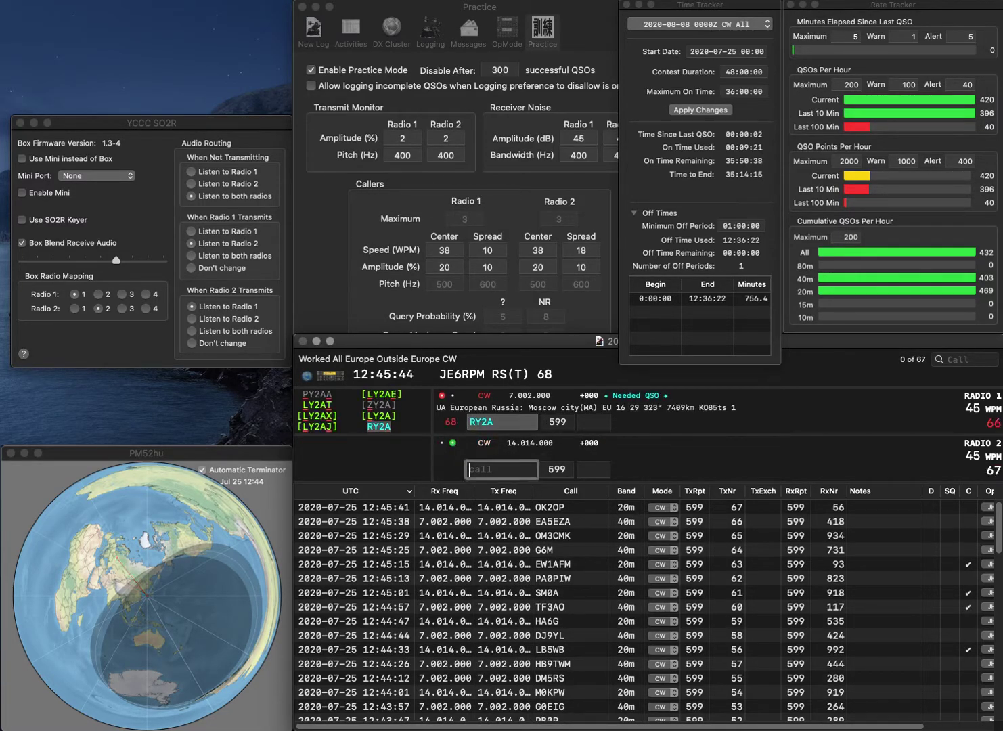
{"action": "type", "text": "F5TPO"}
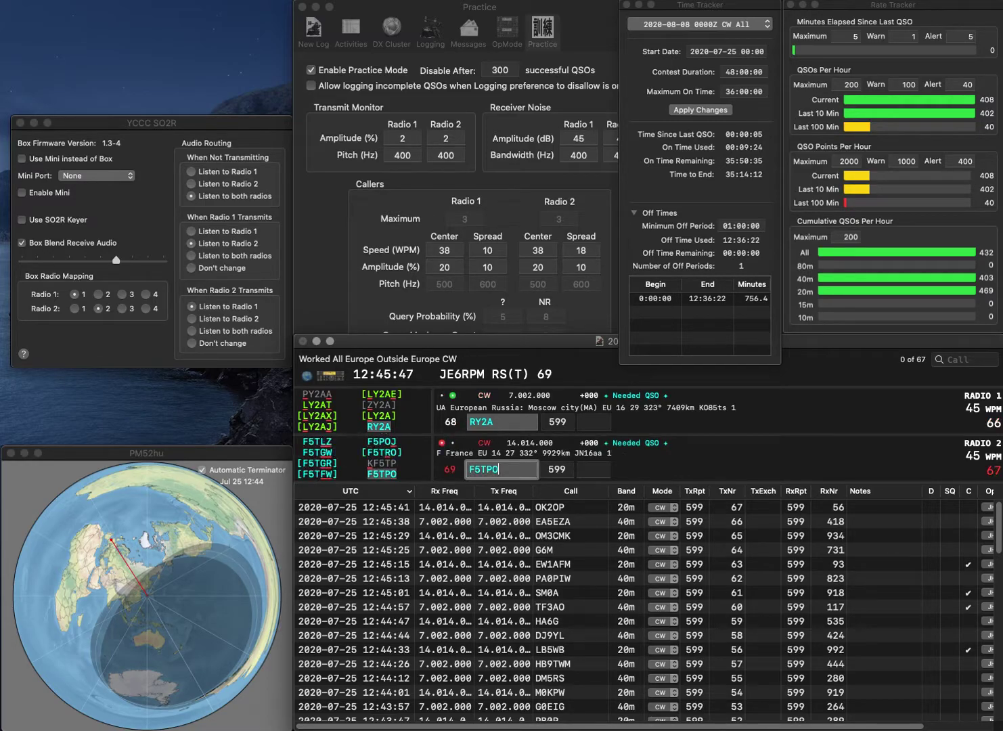
{"action": "key", "text": "Return"}
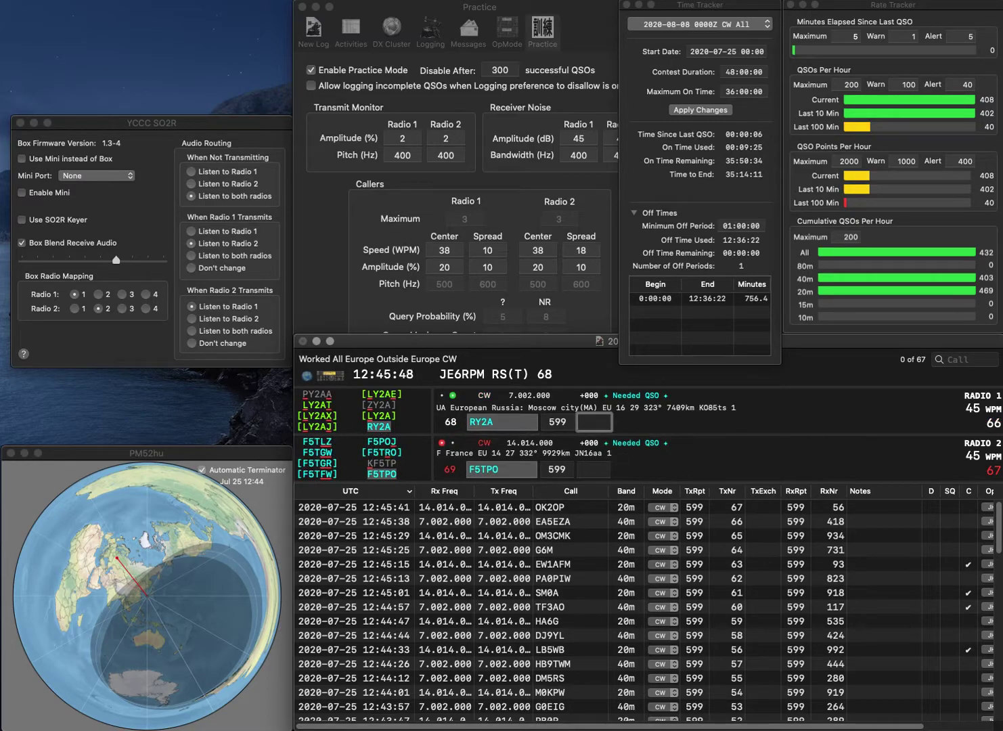
Log RY2A with received number 624 on Radio 1 and F5TPO with received number 655 on Radio 2.
{"action": "type", "text": "624"}
{"action": "key", "text": "Return"}
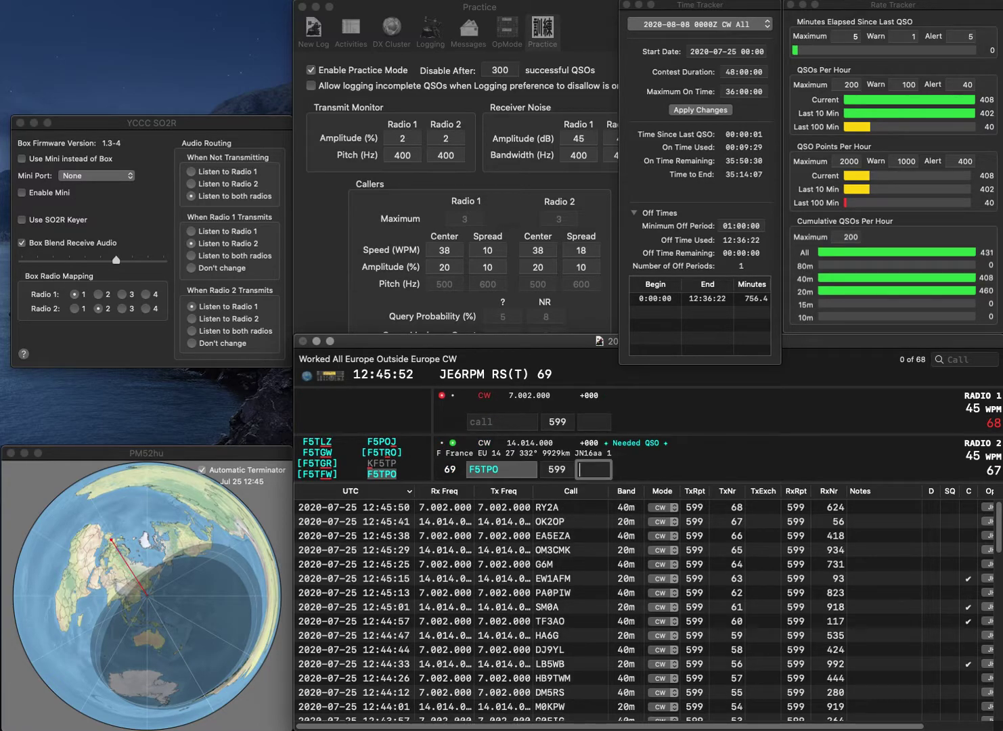
{"action": "type", "text": "655"}
{"action": "key", "text": "Return"}
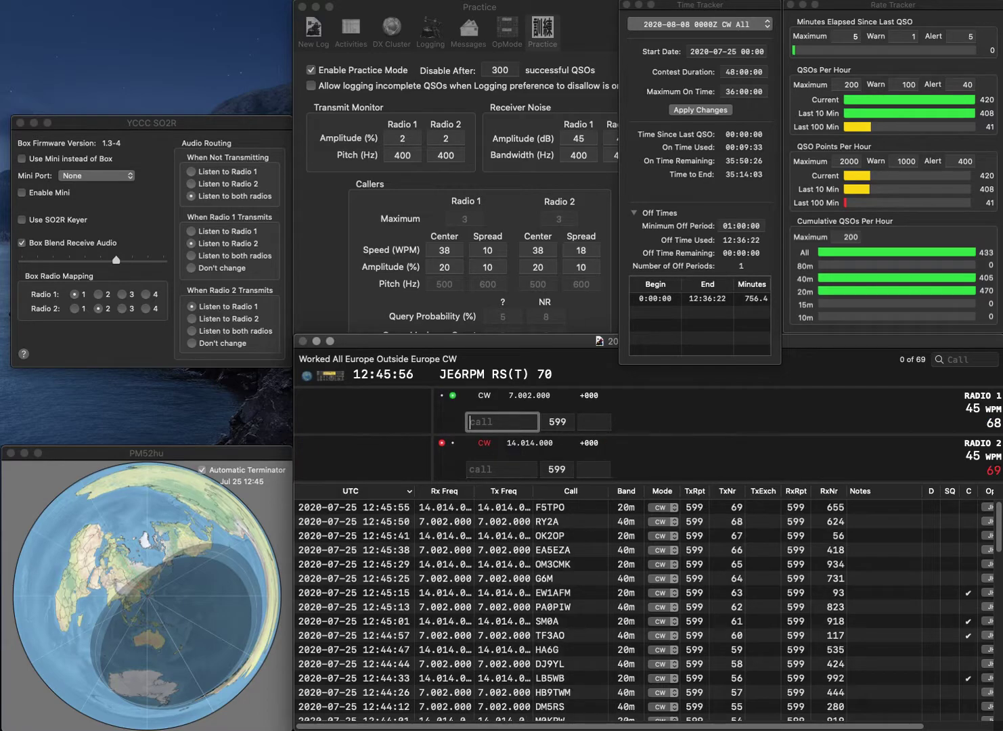
Answer the partial call 9A on Radio 1 and G4EBK on Radio 2, completing the Radio 1 call as 9A2AE.
{"action": "type", "text": "9A"}
{"action": "key", "text": "Return"}
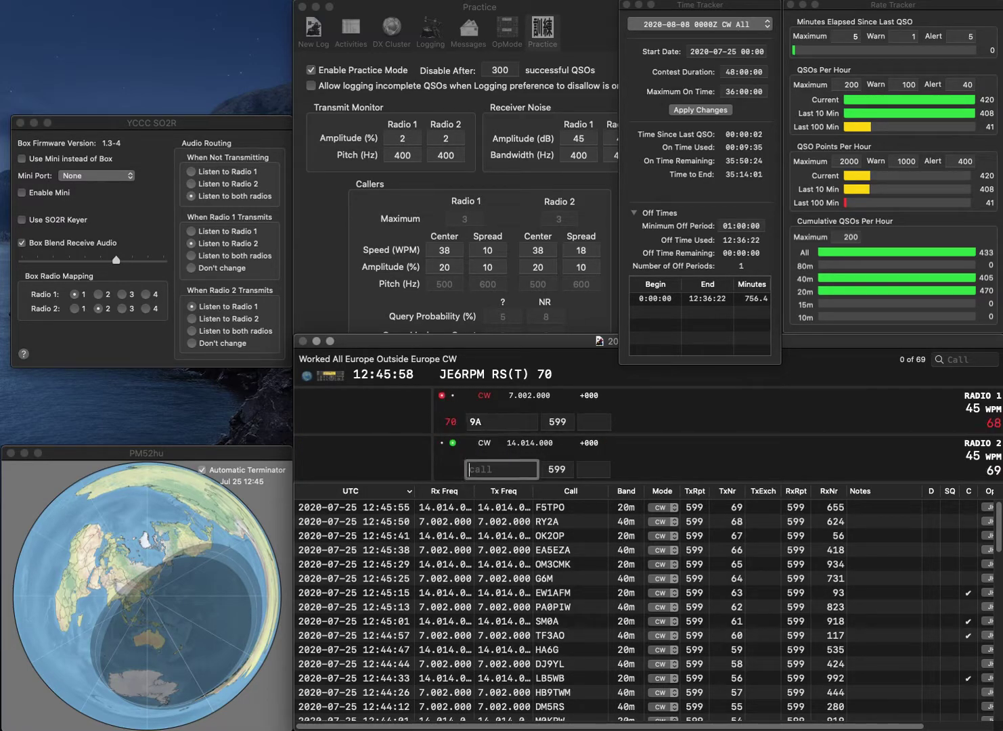
{"action": "type", "text": "G4EBK"}
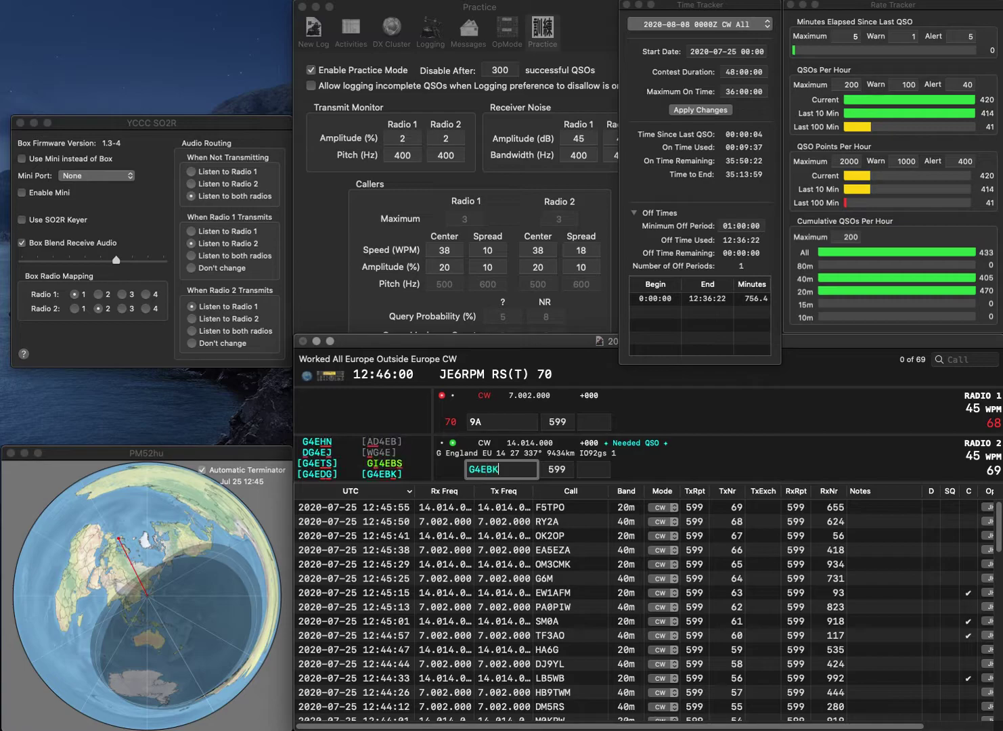
{"action": "key", "text": "Return"}
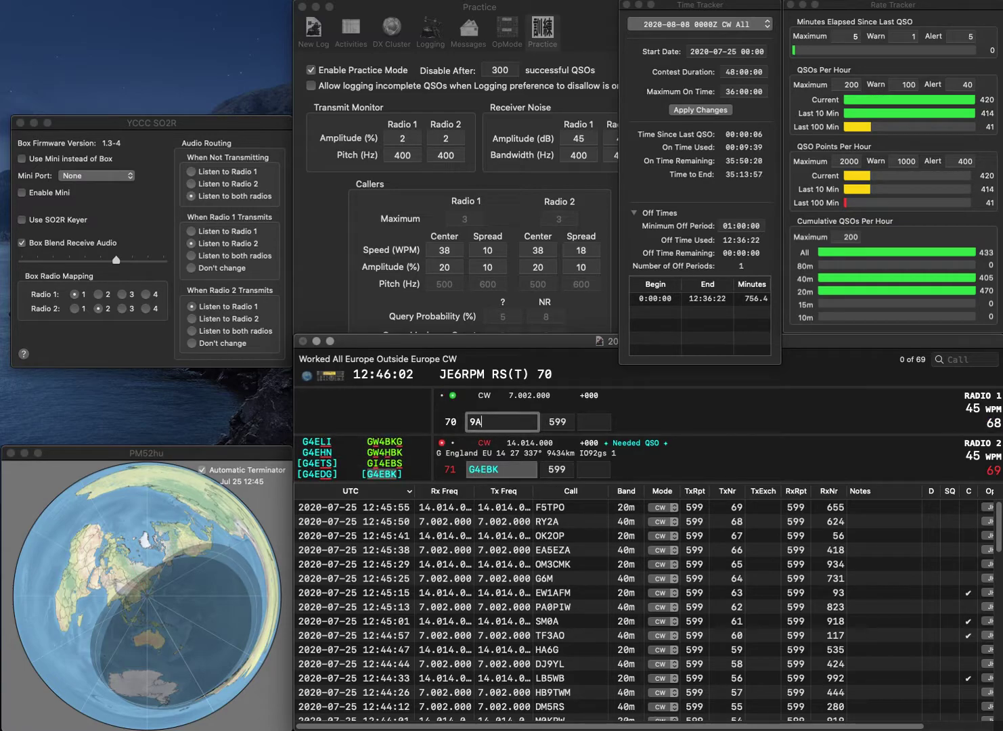
{"action": "type", "text": "2AE"}
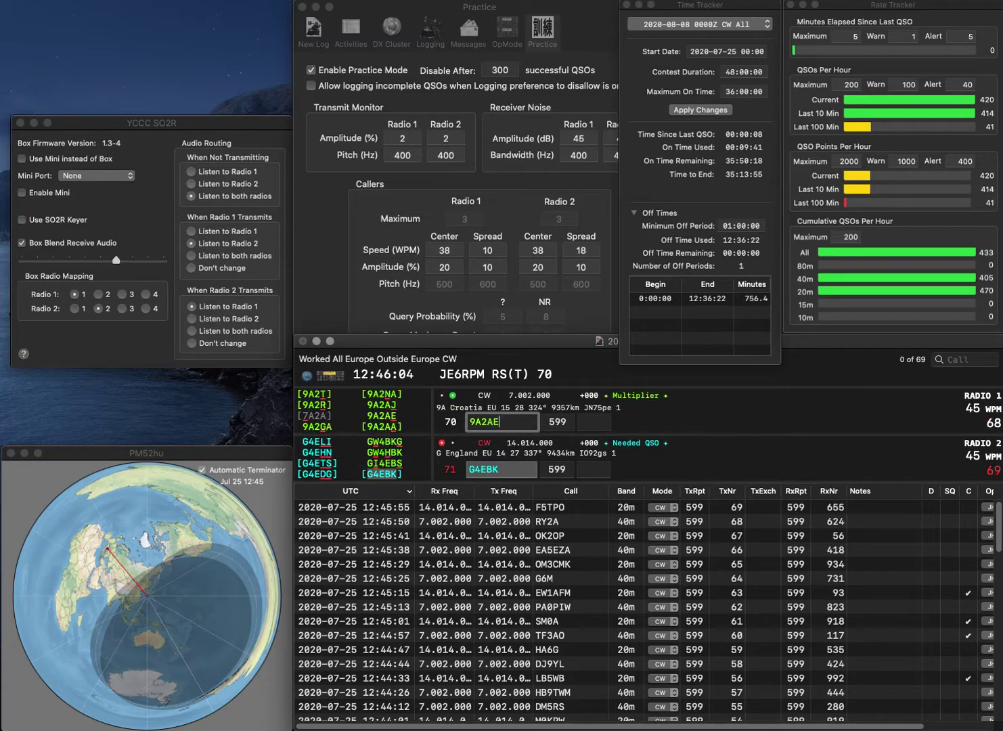
{"action": "key", "text": "Return"}
{"action": "key", "text": "Tab"}
{"action": "type", "text": "635"}
{"action": "key", "text": "Return"}
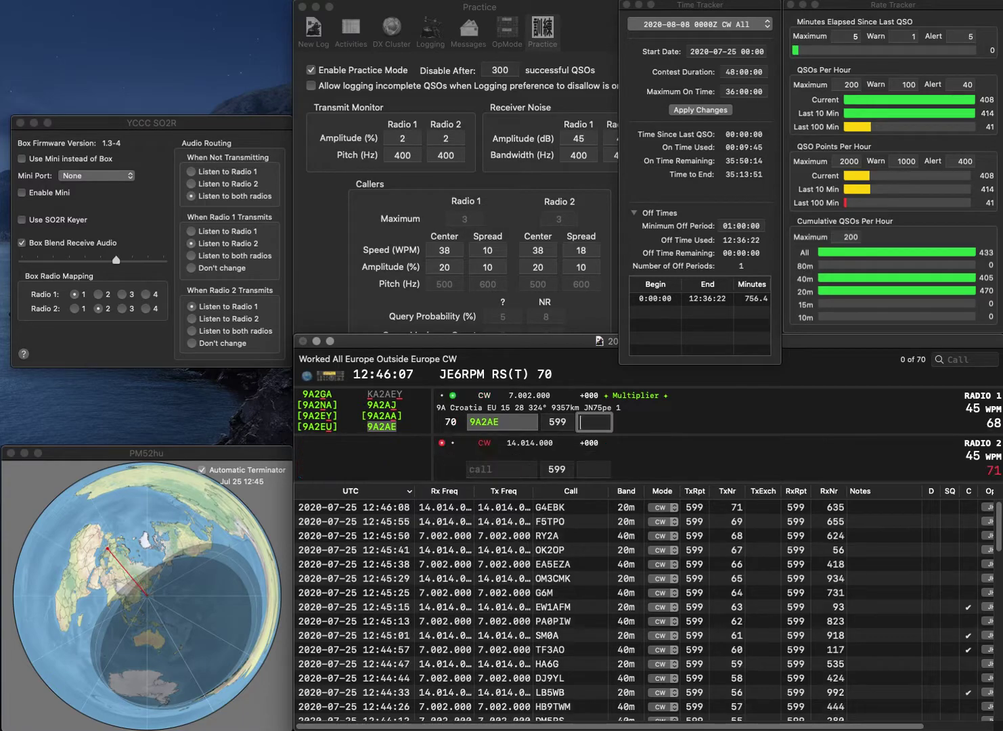
{"action": "type", "text": "836"}
{"action": "key", "text": "Return"}
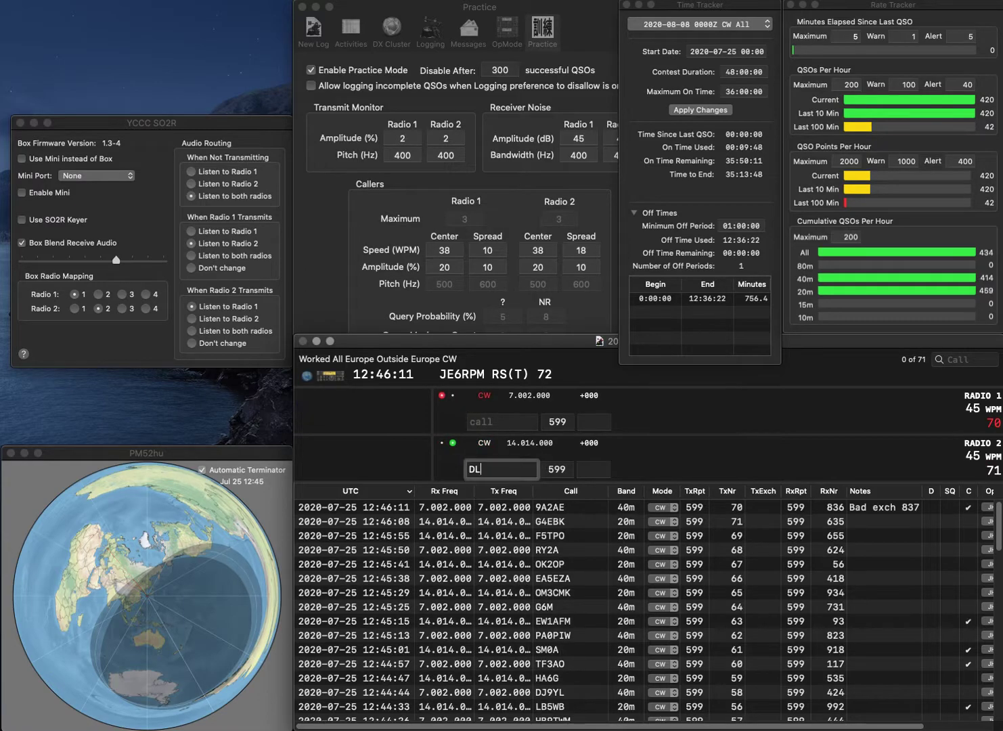
{"action": "type", "text": "DL3BCR"}
{"action": "key", "text": "Return"}
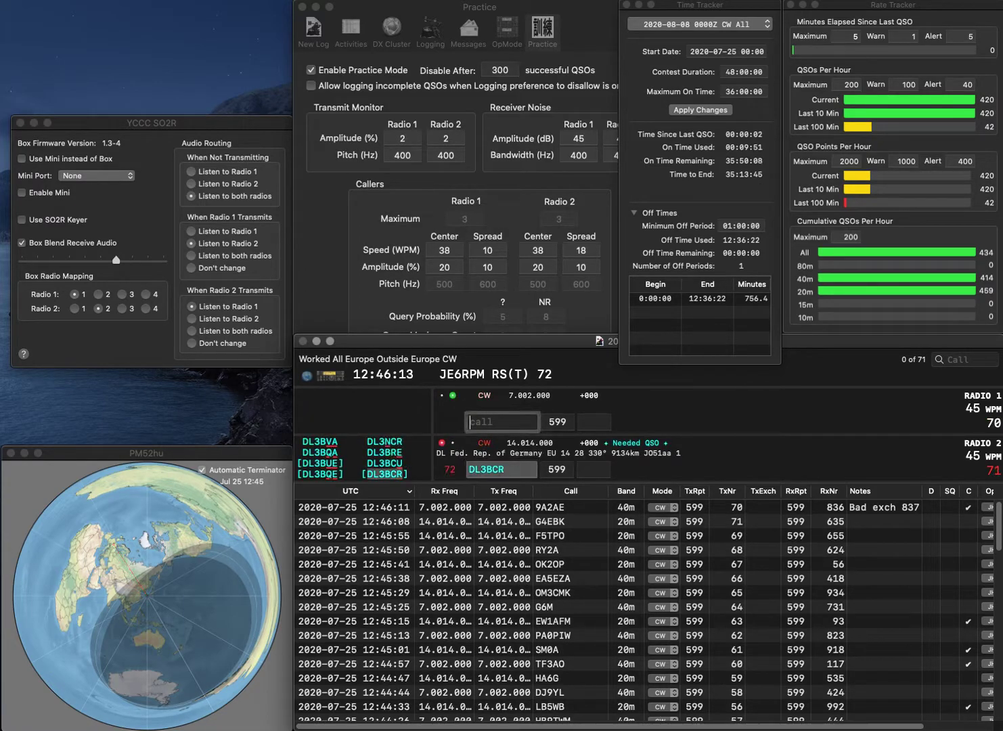
{"action": "type", "text": "EA5NK"}
{"action": "key", "text": "Return"}
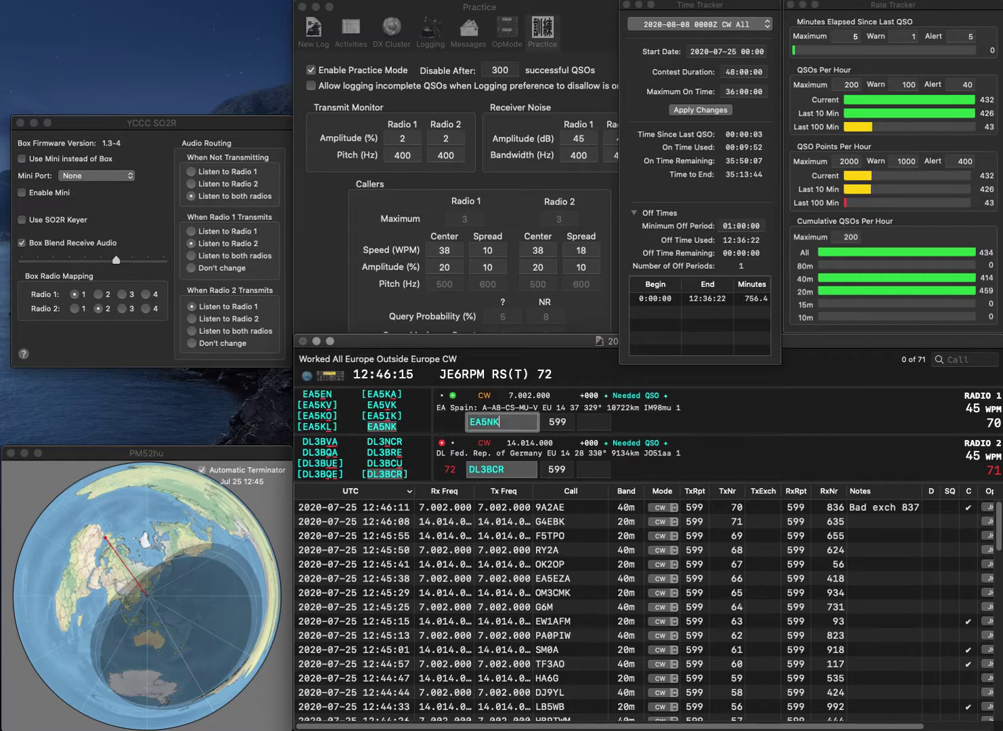
Log DL3BCR with received number 266 on Radio 2 and EA5NK with received number 954 on Radio 1.
{"action": "key", "text": "space"}
{"action": "type", "text": "266"}
{"action": "key", "text": "Return"}
{"action": "key", "text": "space"}
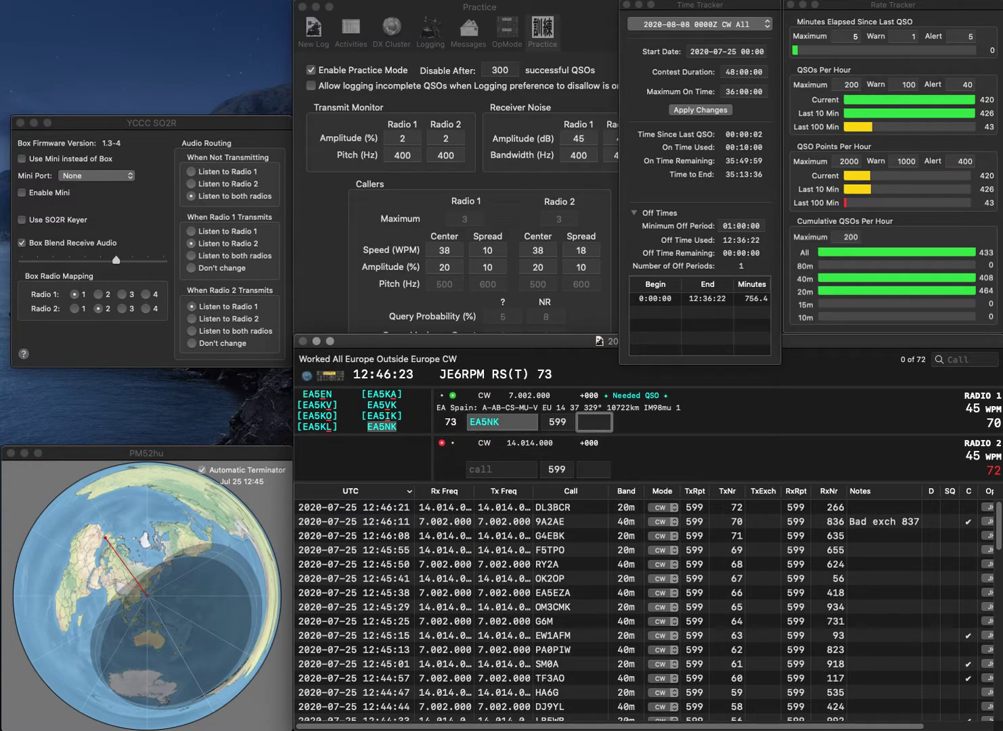
{"action": "key", "text": "Return"}
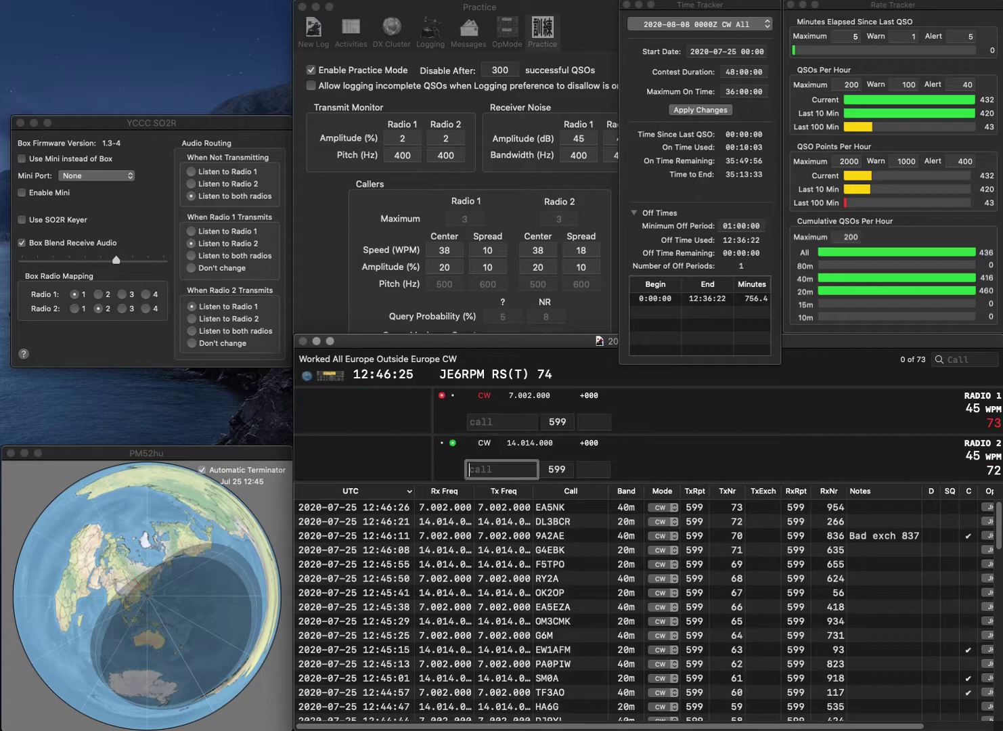
Answer the callers RK7A on Radio 2 and SP9BMH on Radio 1.
{"action": "type", "text": "RK7A"}
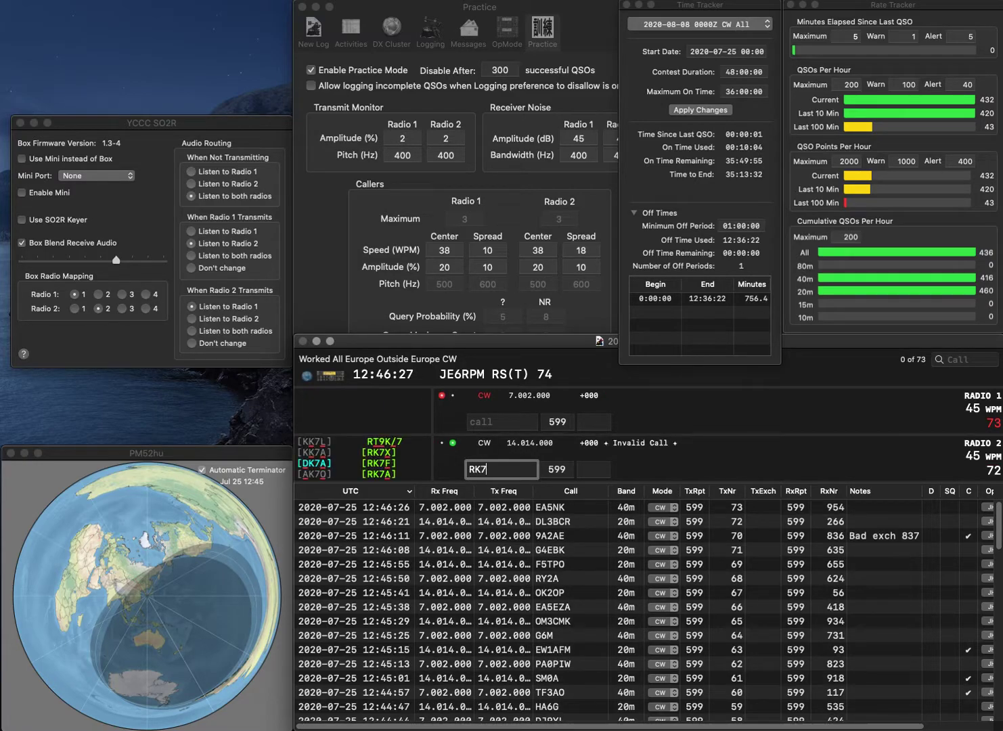
{"action": "key", "text": "Return"}
{"action": "type", "text": "SP"}
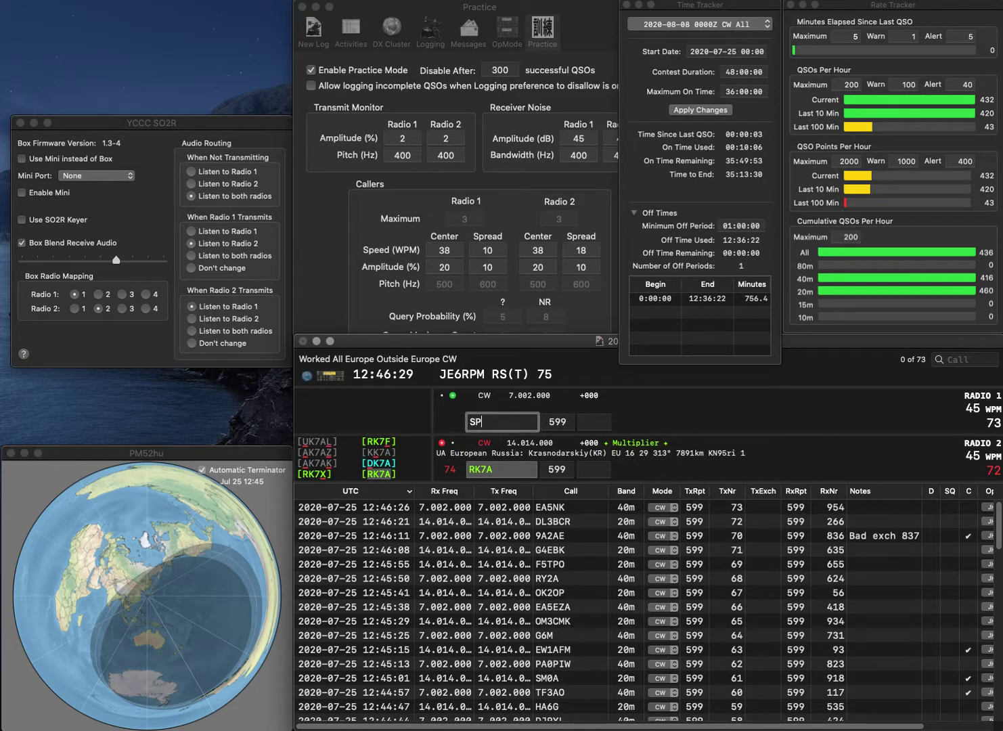
{"action": "type", "text": "9BMH"}
{"action": "key", "text": "Return"}
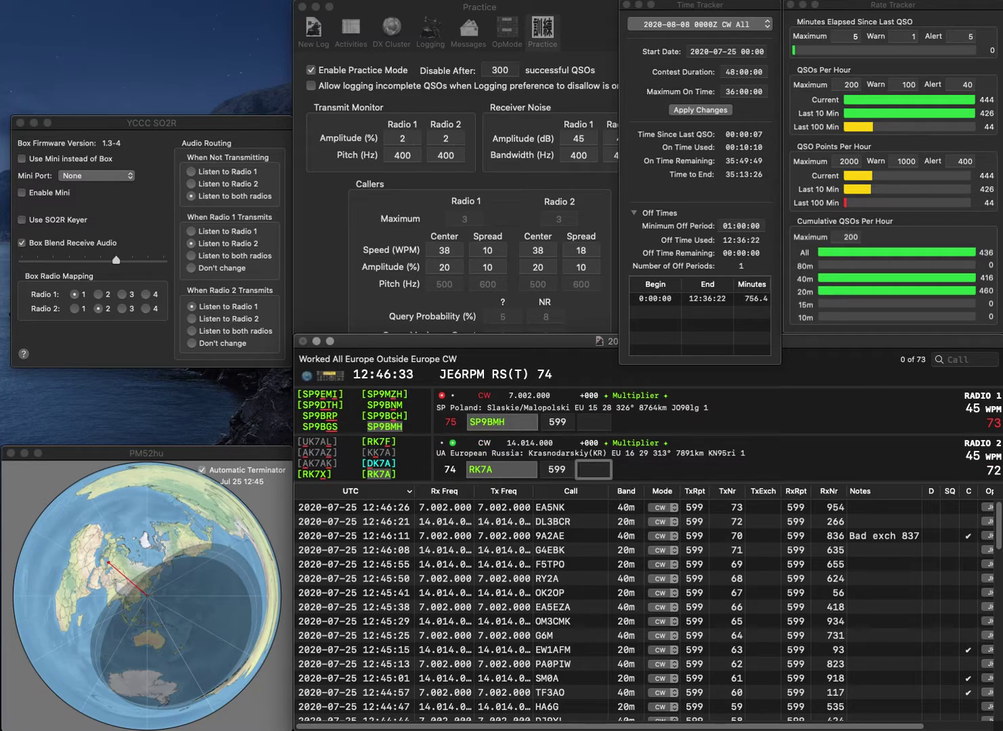
Log RK7A with received number 334 on Radio 2 and SP9BMH with received number 450 on Radio 1.
{"action": "type", "text": "334"}
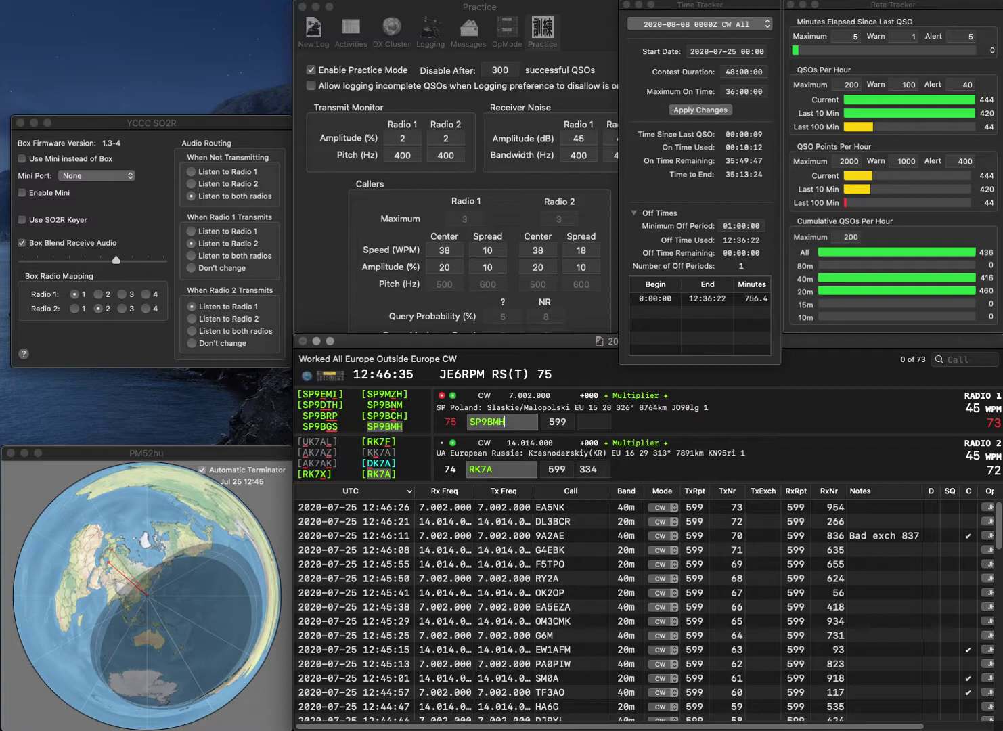
{"action": "key", "text": "Return"}
{"action": "key", "text": "space"}
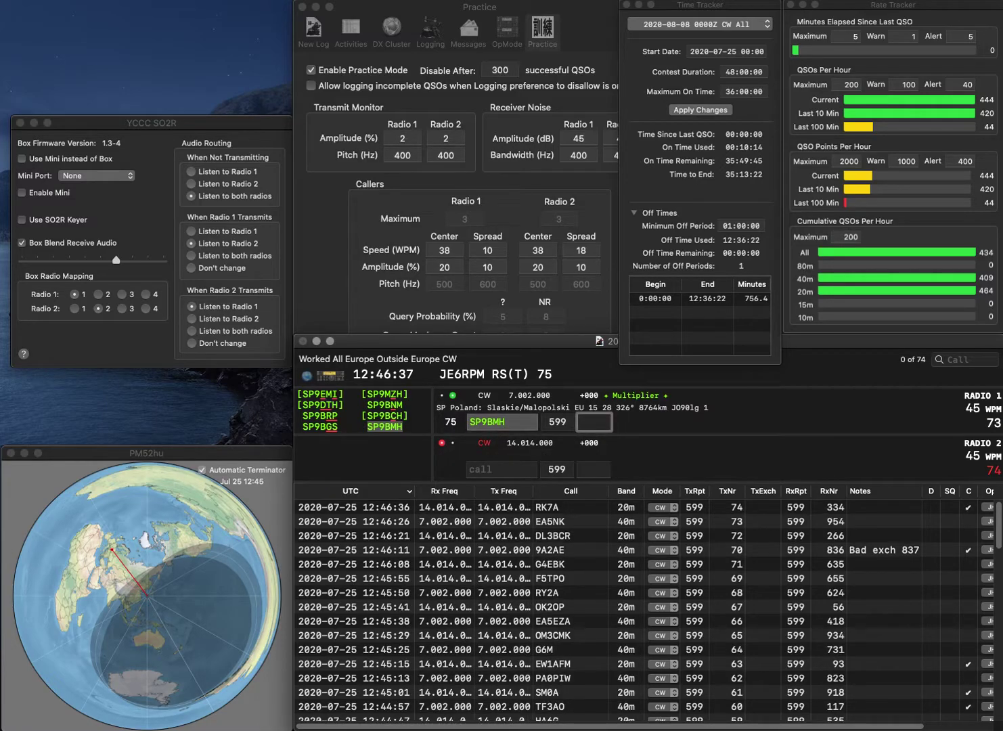
{"action": "type", "text": "450"}
{"action": "key", "text": "Return"}
Answer the partial call AY on Radio 2 and EA6EA on Radio 1, completing the Radio 2 call as R2AY.
{"action": "type", "text": "AK"}
{"action": "key", "text": "Return"}
{"action": "type", "text": "EA"}
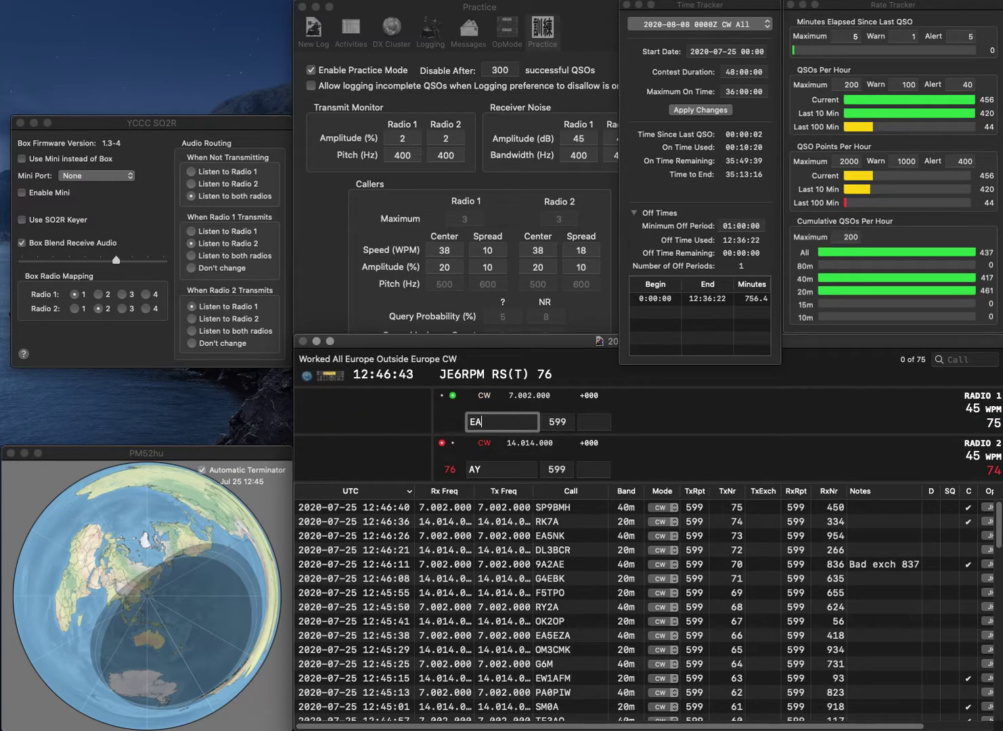
{"action": "type", "text": "6EA"}
{"action": "key", "text": "Return"}
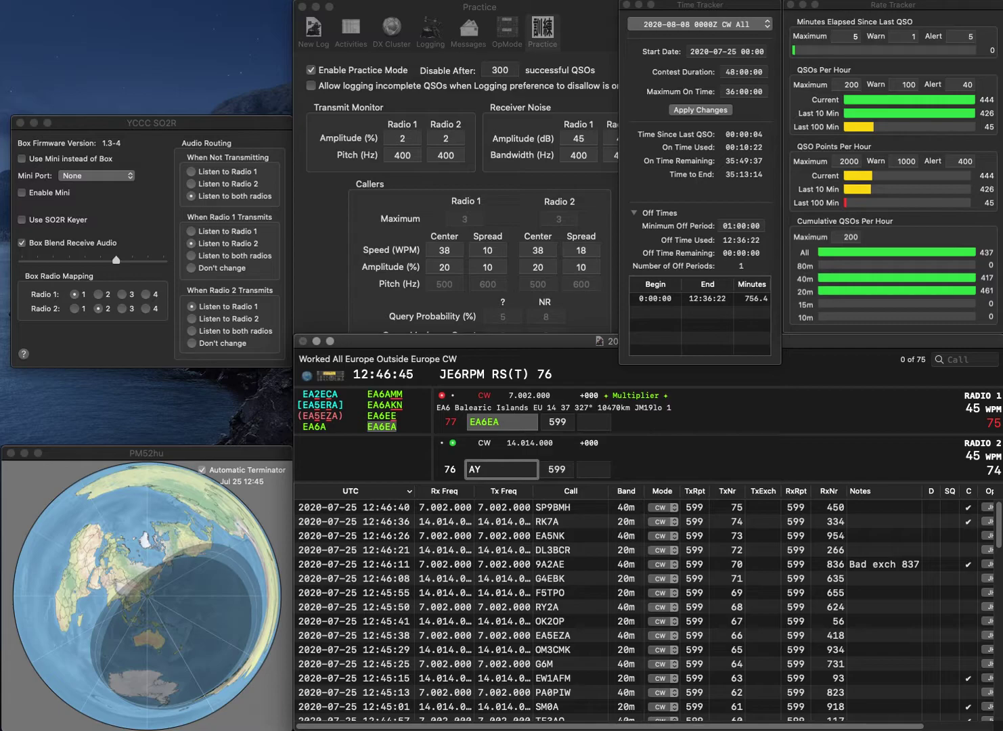
{"action": "type", "text": "R2"}
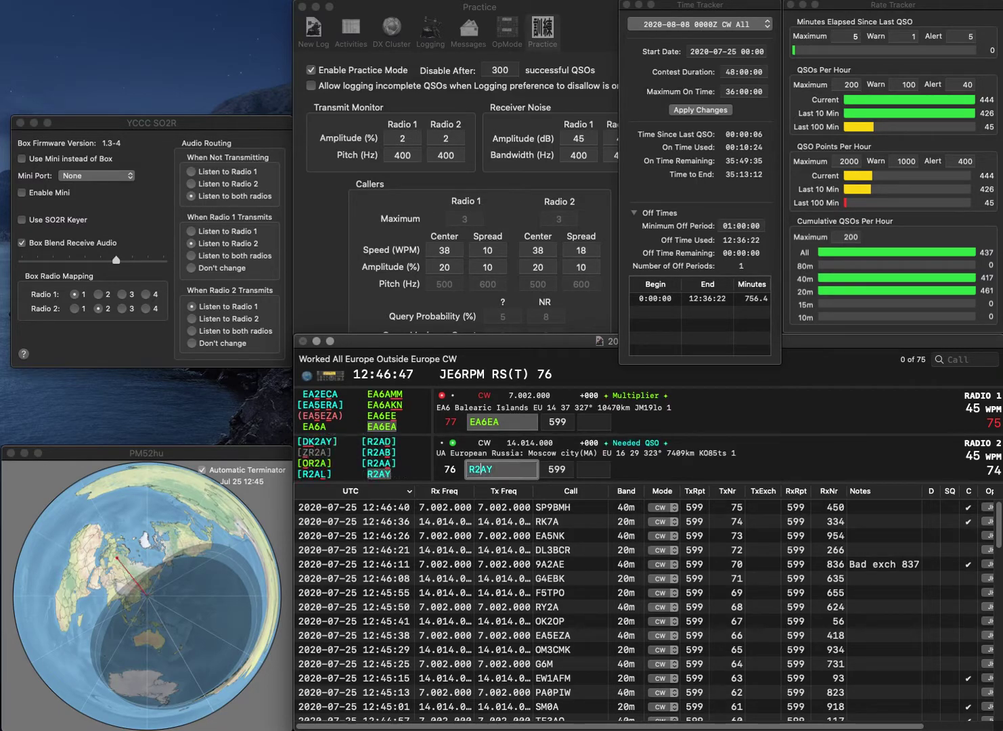
{"action": "key", "text": "Return"}
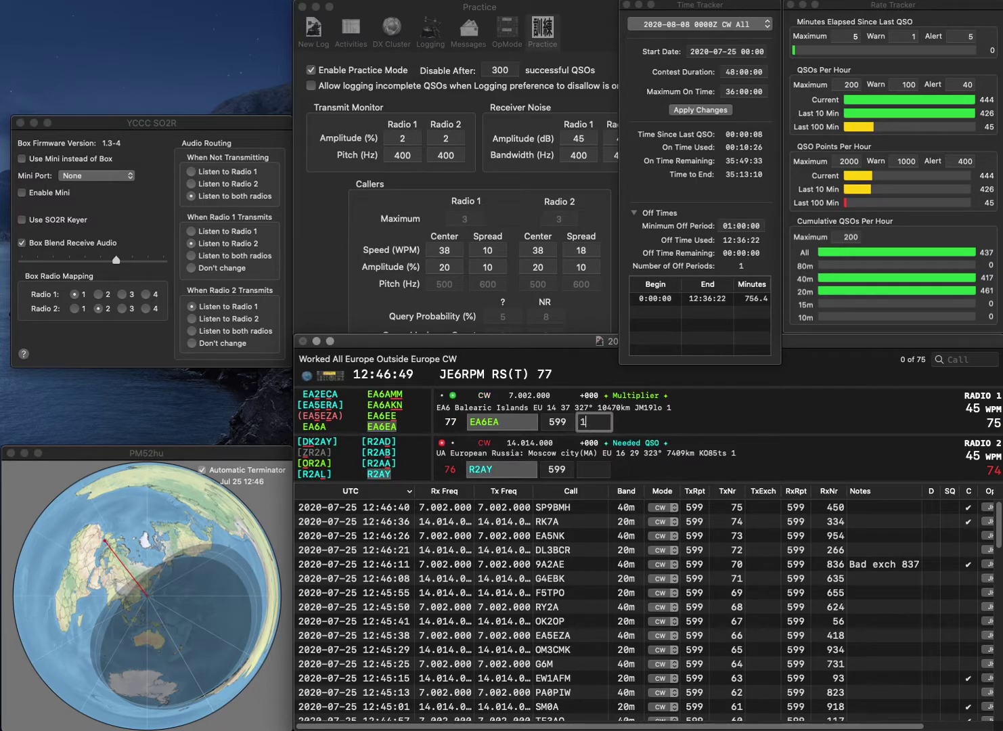
{"action": "type", "text": "177"}
{"action": "key", "text": "Return"}
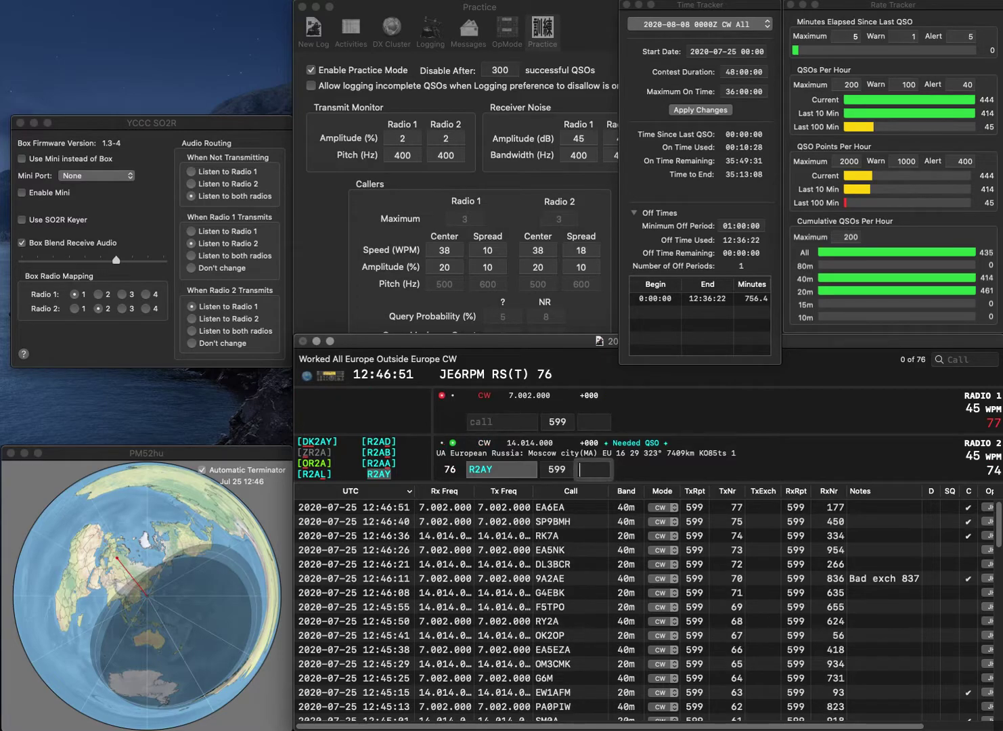
{"action": "type", "text": "48"}
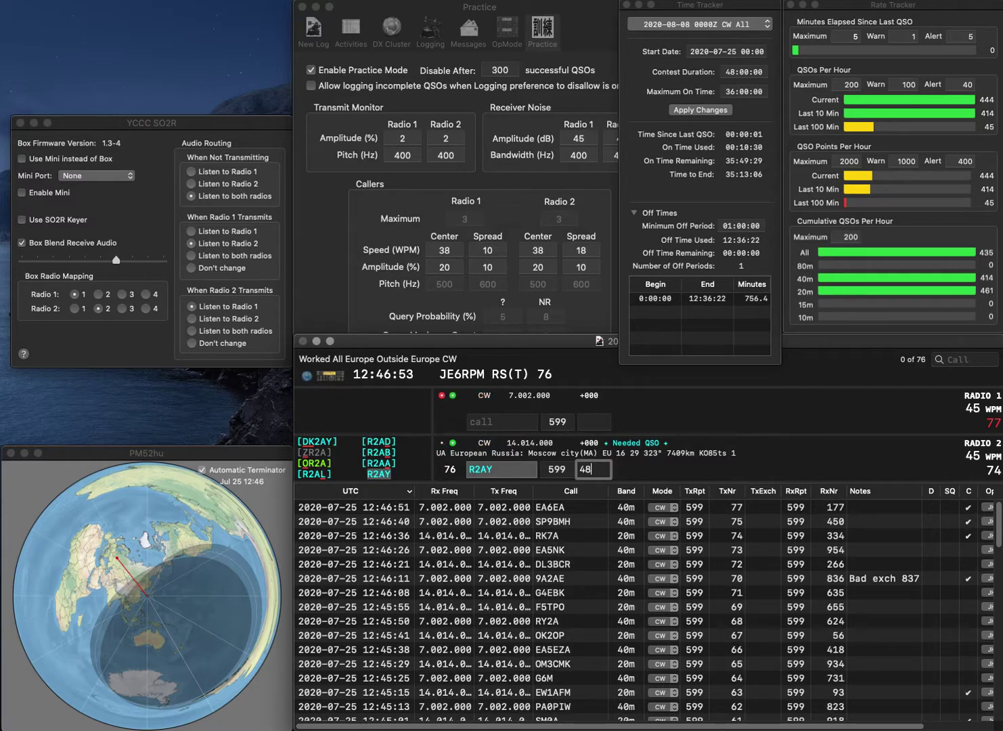
{"action": "type", "text": "6"}
{"action": "key", "text": "Return"}
{"action": "type", "text": "HA3KNA"}
{"action": "key", "text": "Return"}
{"action": "type", "text": "F1RCH"}
{"action": "key", "text": "Return"}
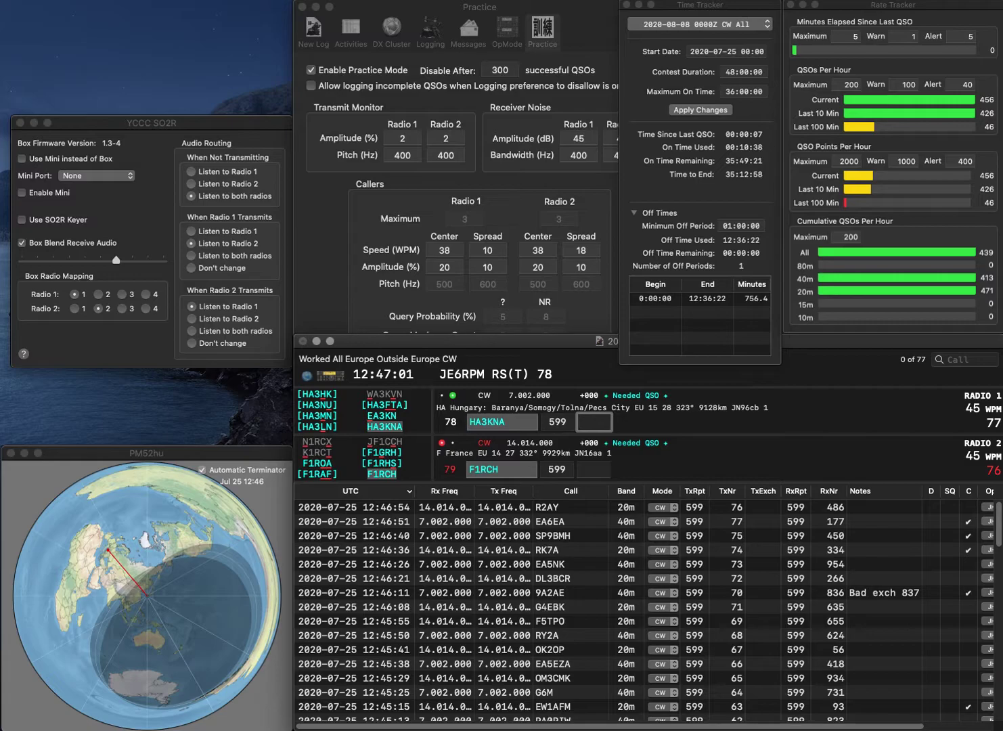
{"action": "type", "text": "878"}
{"action": "key", "text": "Return"}
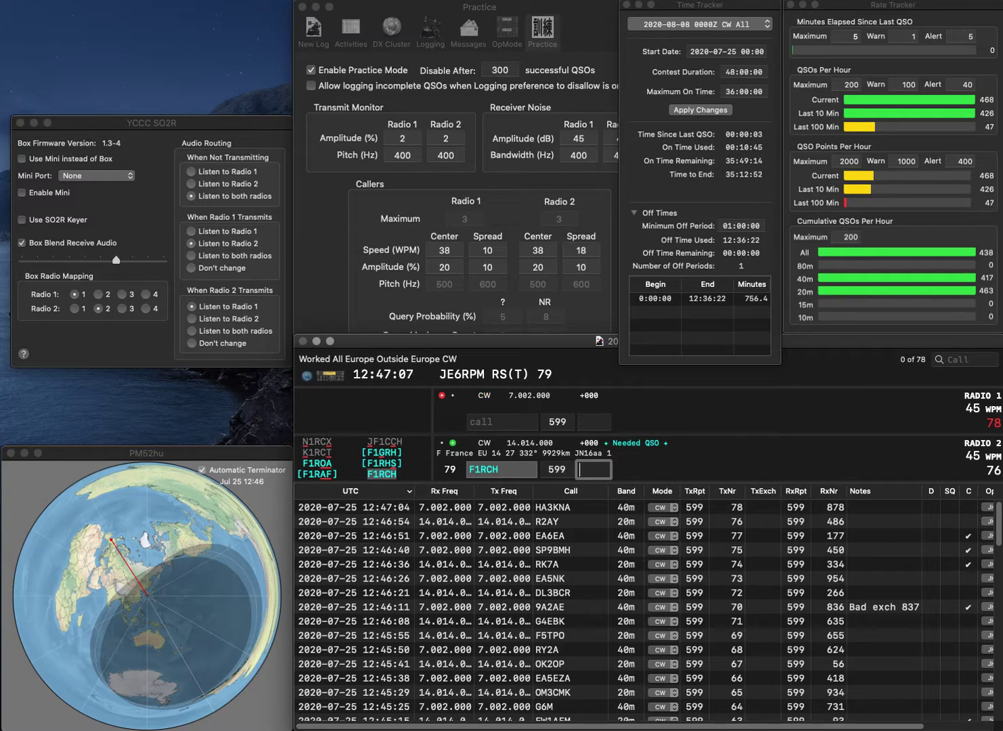
{"action": "type", "text": "462"}
{"action": "key", "text": "Return"}
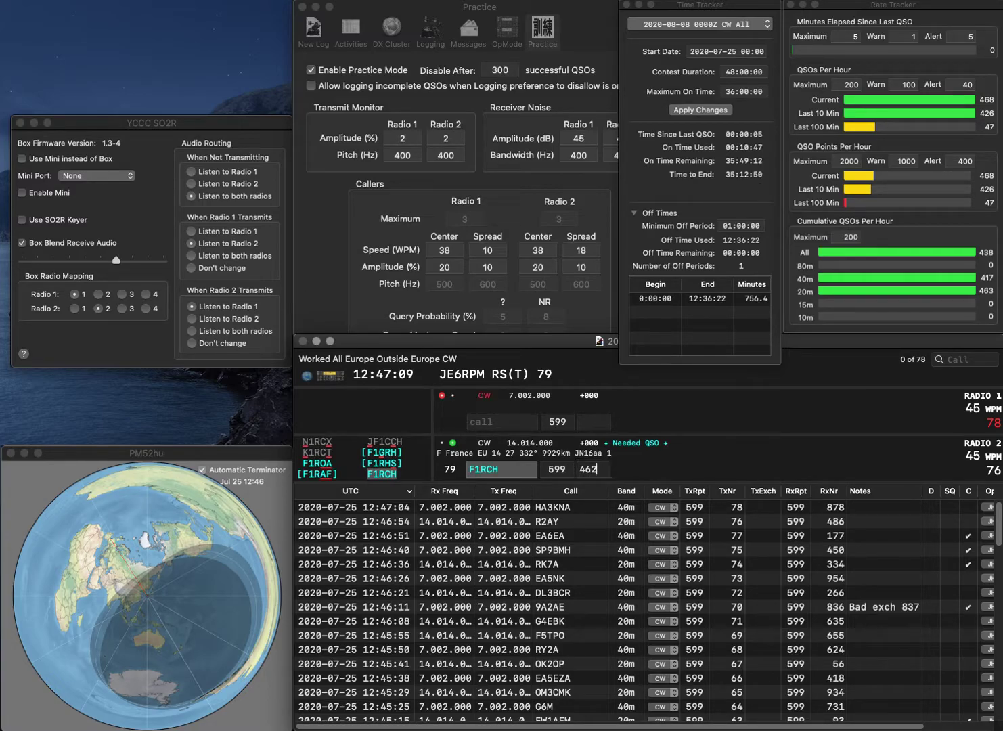
{"action": "type", "text": "DL1AXX"}
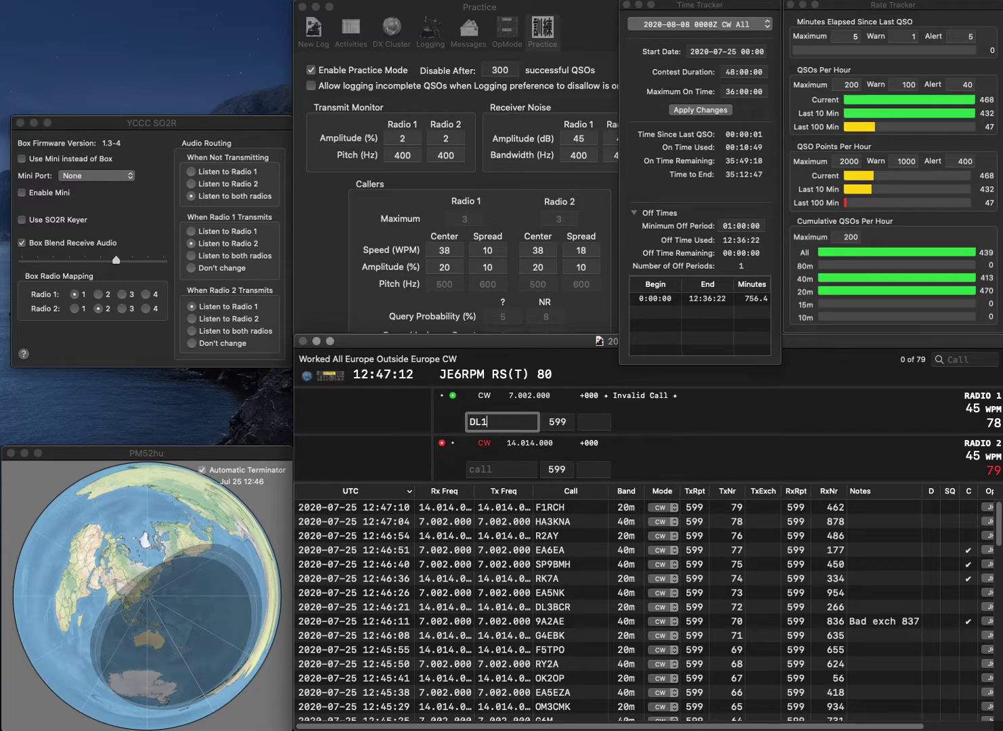
{"action": "key", "text": "Return"}
{"action": "type", "text": "G3P"}
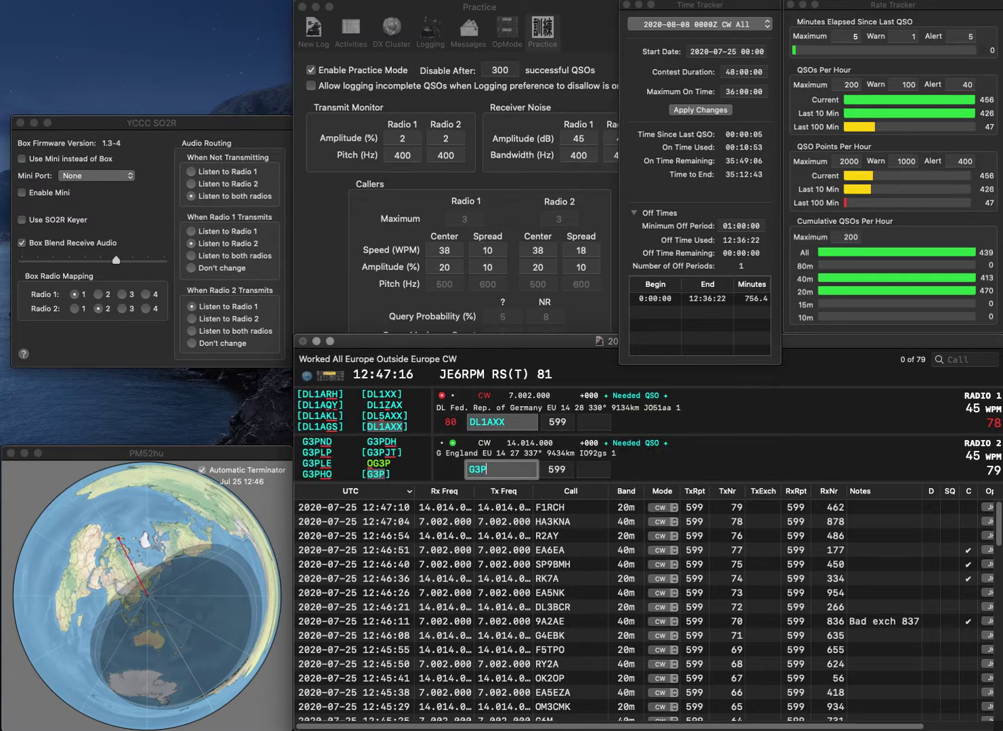
{"action": "key", "text": "BackSpace"}
{"action": "type", "text": "JIR"}
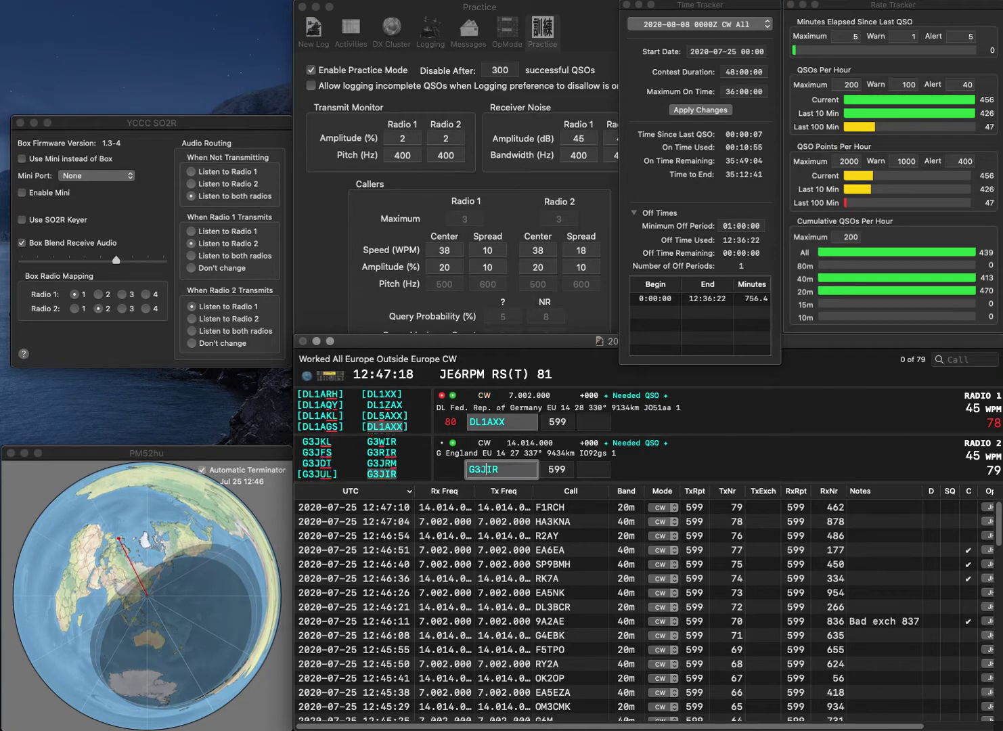
{"action": "key", "text": "Return"}
{"action": "type", "text": "135"}
{"action": "key", "text": "Return"}
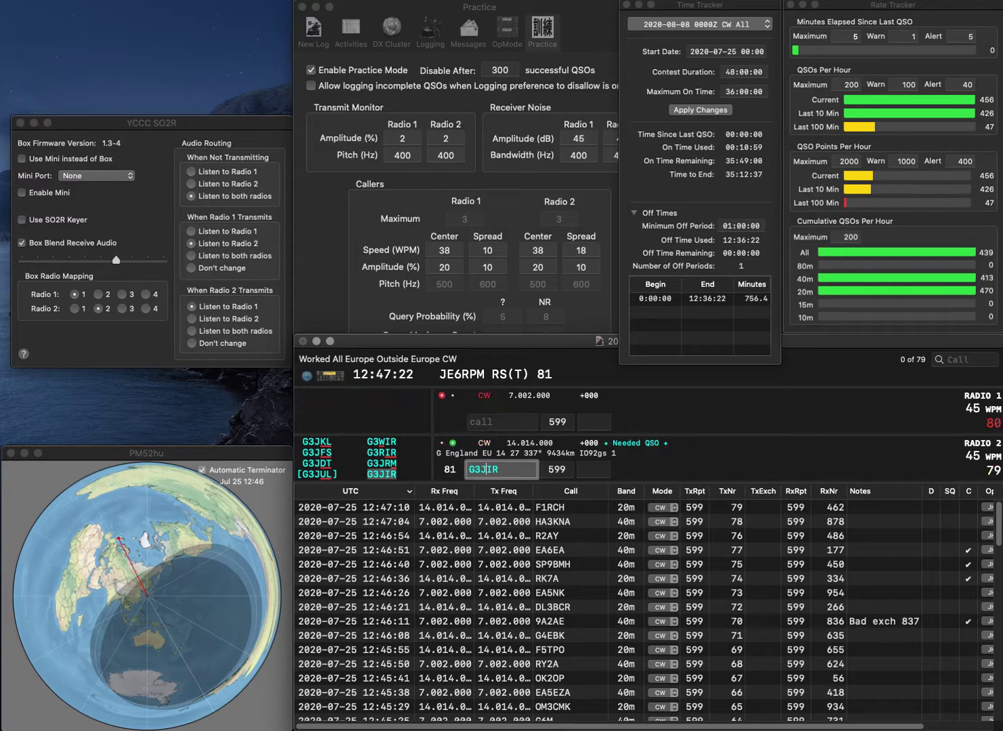
{"action": "key", "text": "Tab"}
{"action": "type", "text": "247"}
{"action": "key", "text": "Return"}
{"action": "type", "text": "U8"}
{"action": "key", "text": "Home"}
{"action": "type", "text": "I"}
{"action": "key", "text": "End"}
{"action": "type", "text": "CEC"}
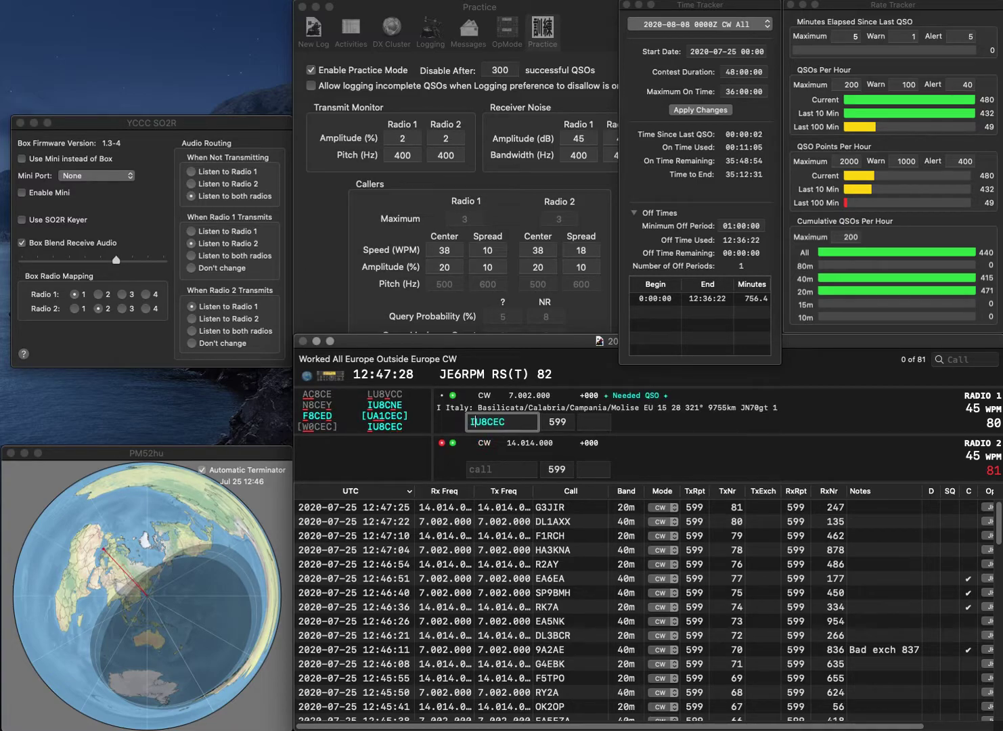
{"action": "key", "text": "Return"}
{"action": "type", "text": "OZ4Q"}
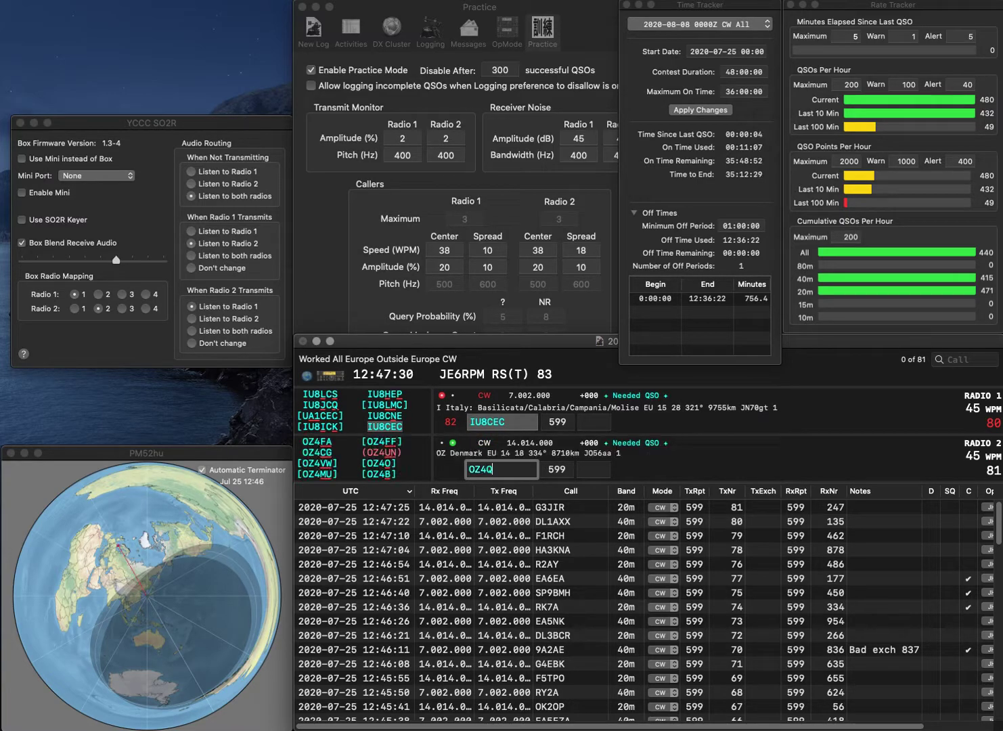
{"action": "type", "text": "X"}
{"action": "key", "text": "Return"}
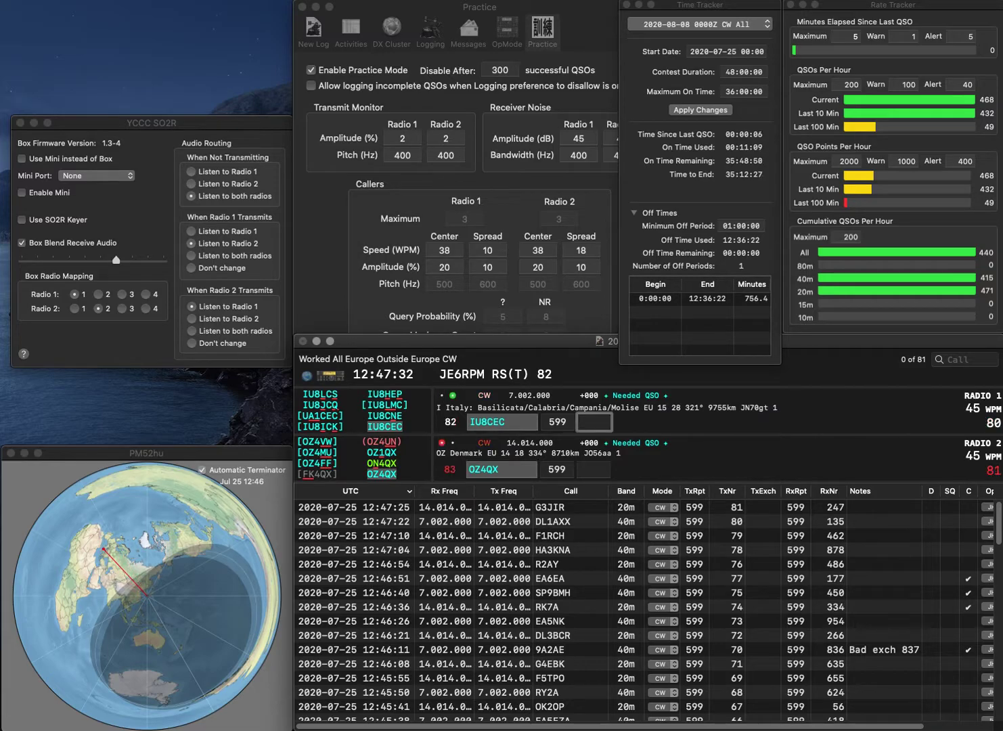
{"action": "type", "text": "728"}
{"action": "key", "text": "BackSpace"}
{"action": "type", "text": "7"}
{"action": "key", "text": "Return"}
{"action": "type", "text": "538"}
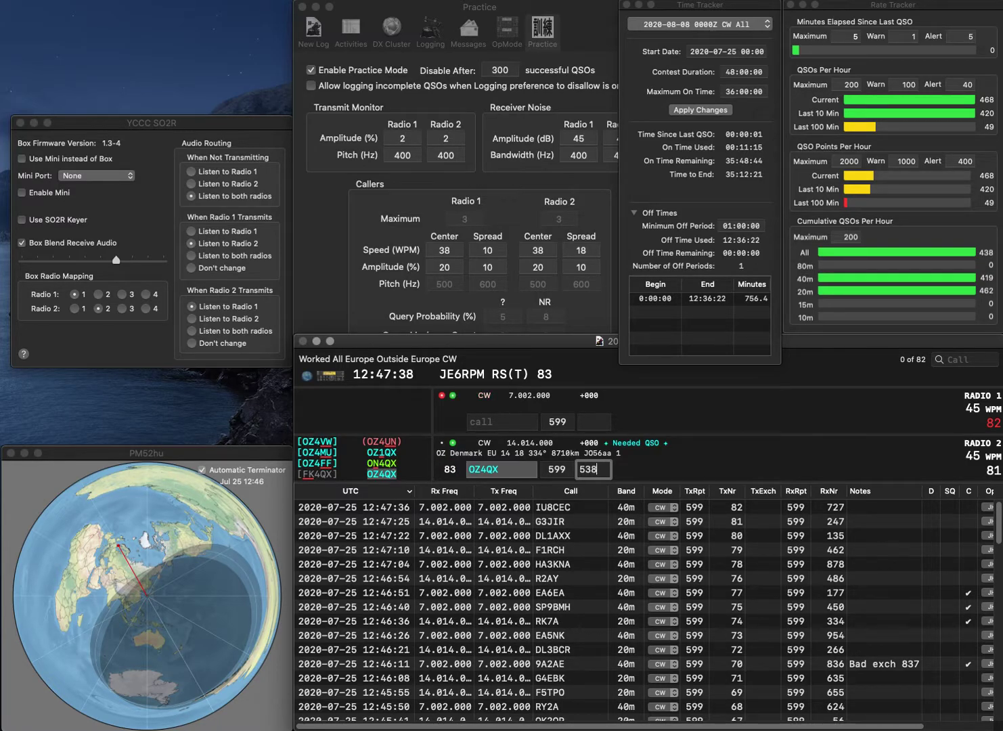
{"action": "key", "text": "Return"}
Answer LZ1F on Radio 1 and the partial call 4K on Radio 2, correcting the calls to LZ1G and EA4K.
{"action": "type", "text": "LZ1F"}
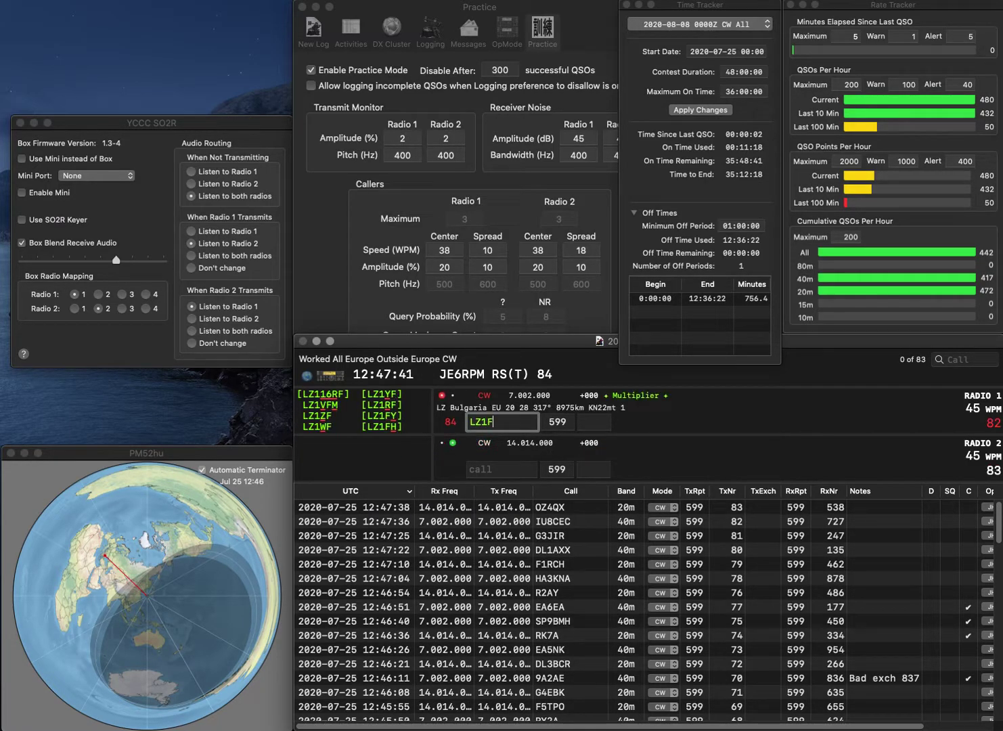
{"action": "key", "text": "Return"}
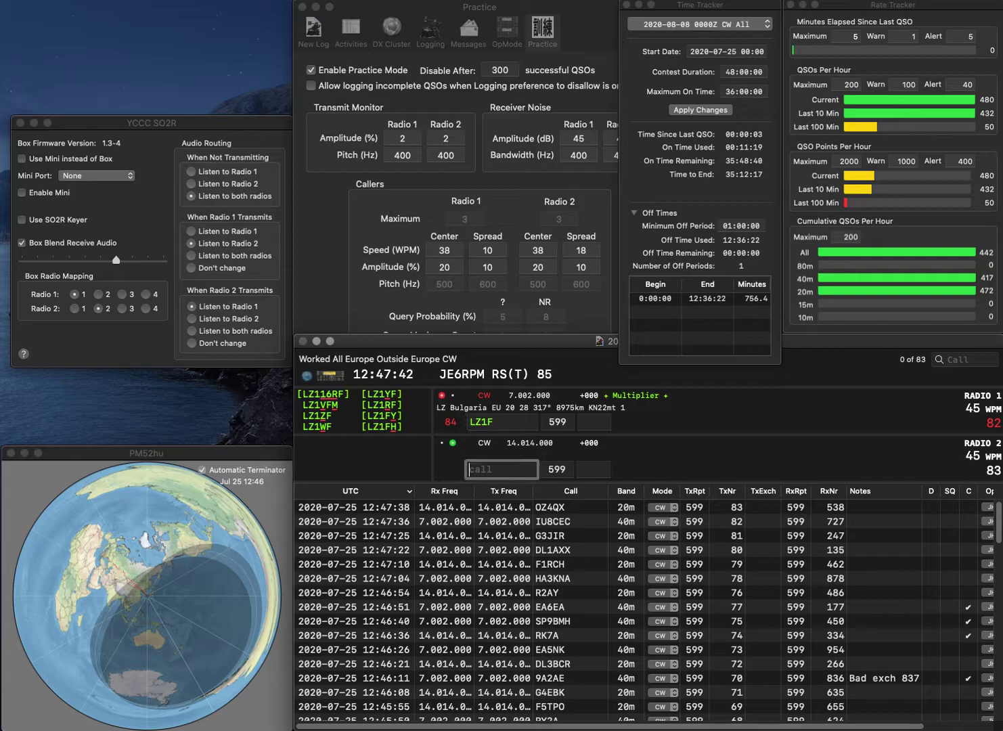
{"action": "type", "text": "4K"}
{"action": "key", "text": "Return"}
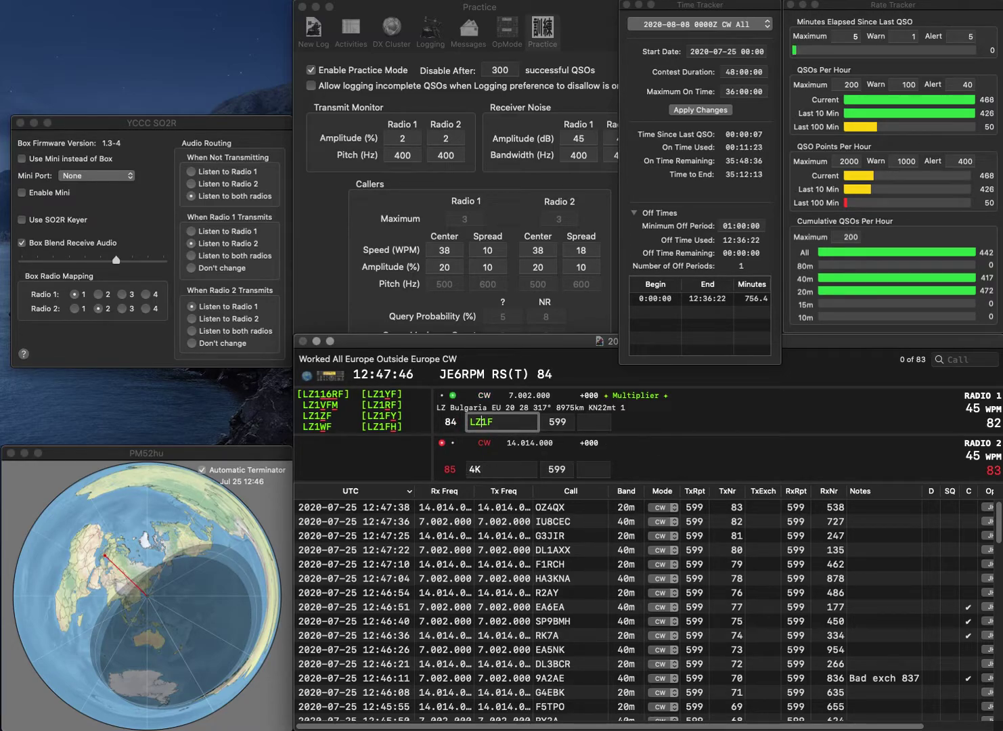
{"action": "key", "text": "BackSpace"}
{"action": "type", "text": "G"}
{"action": "key", "text": "Return"}
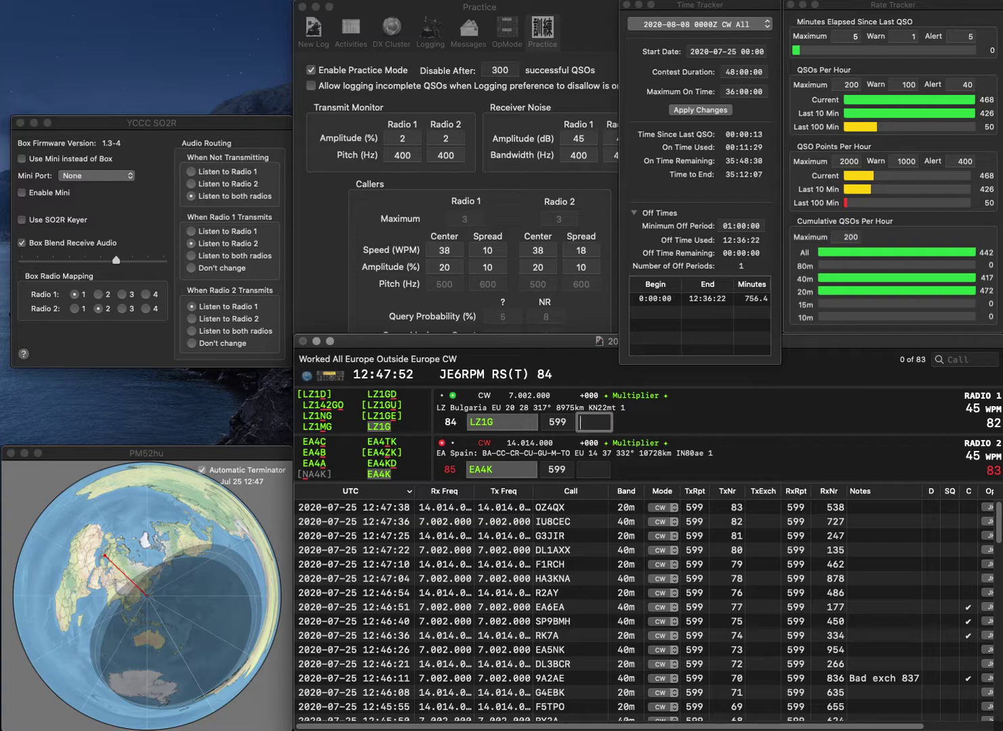
{"action": "type", "text": "0"}
{"action": "key", "text": "Return"}
{"action": "type", "text": "366"}
{"action": "key", "text": "Return"}
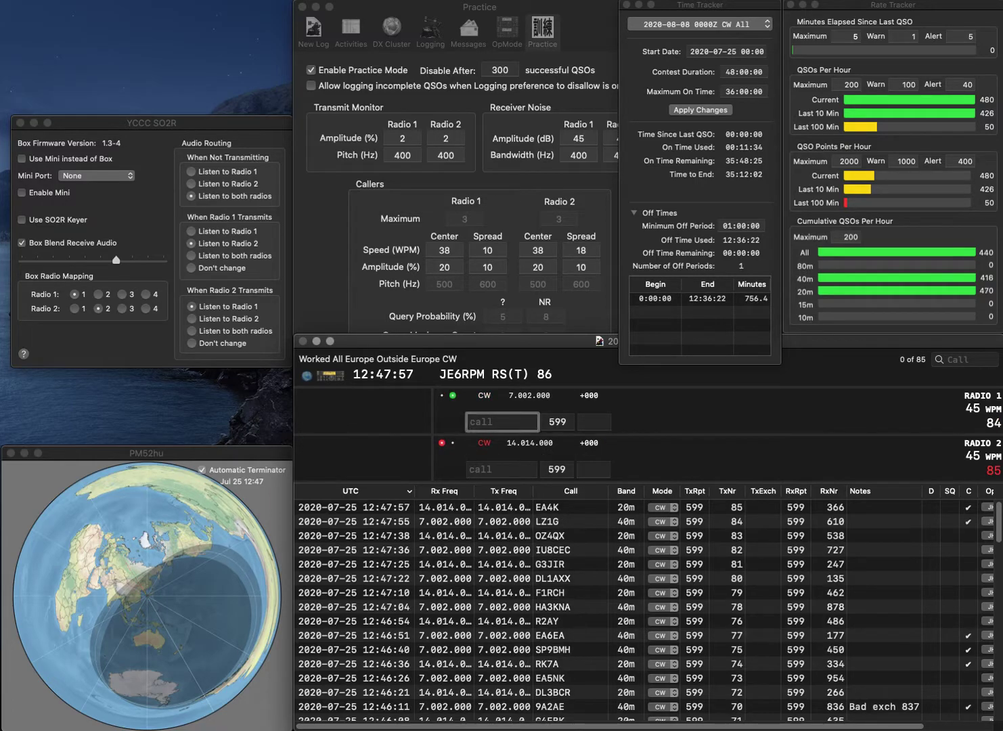
{"action": "type", "text": "PA0FAW"}
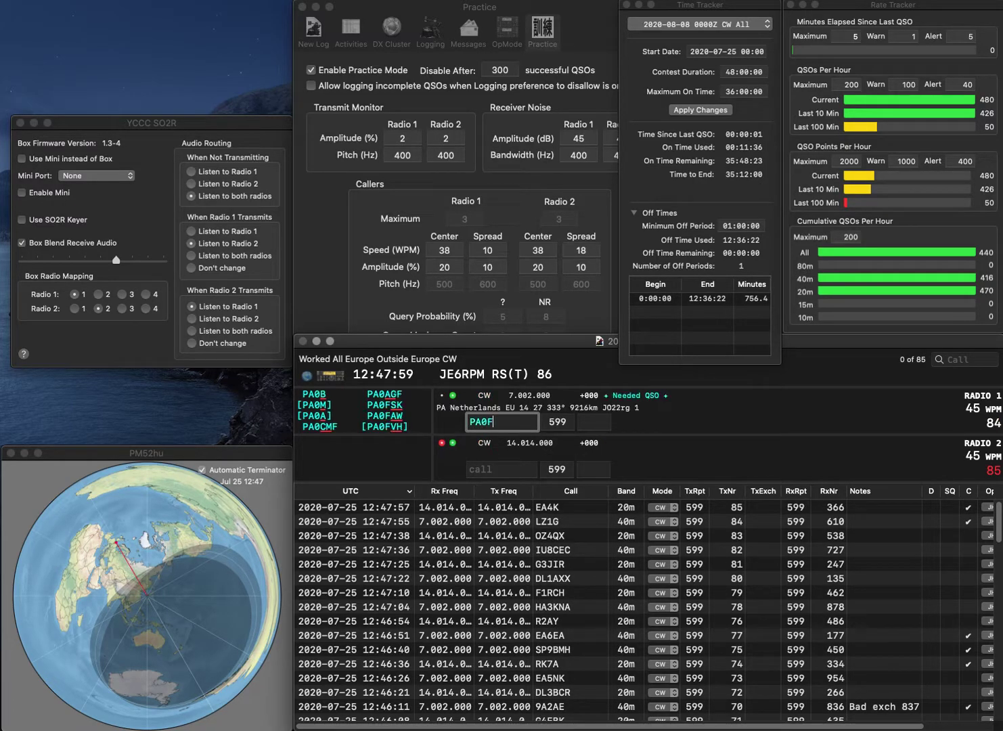
{"action": "key", "text": "Return"}
{"action": "type", "text": "XWR"}
{"action": "left_click", "coordinate": [469, 469]}
{"action": "type", "text": "4"}
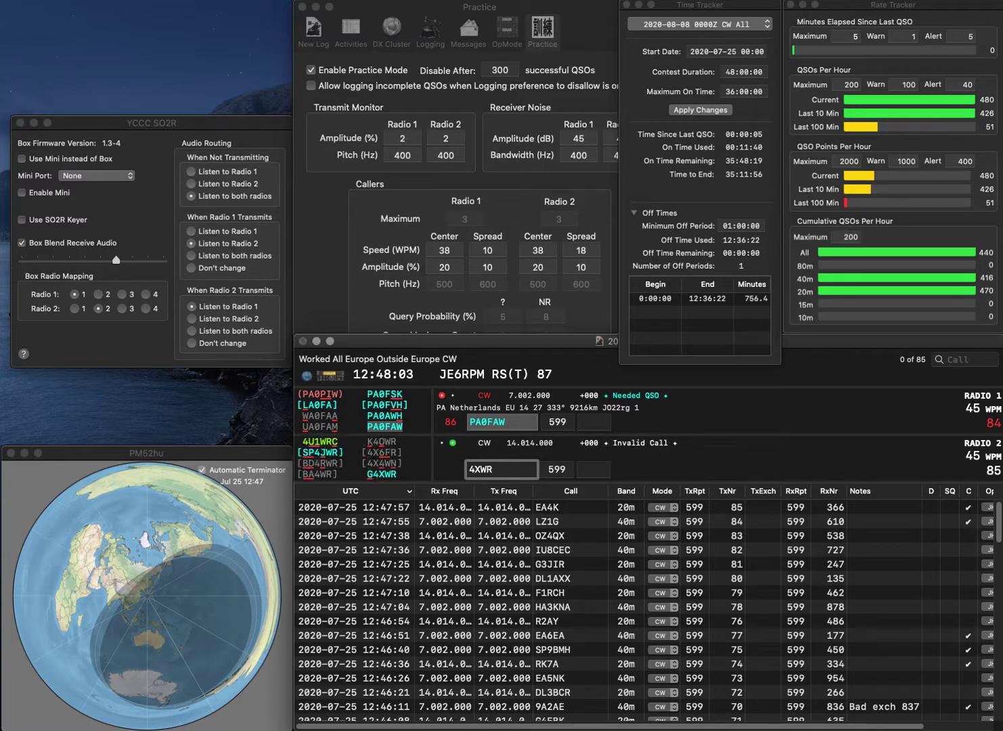
{"action": "type", "text": "G"}
{"action": "key", "text": "Return"}
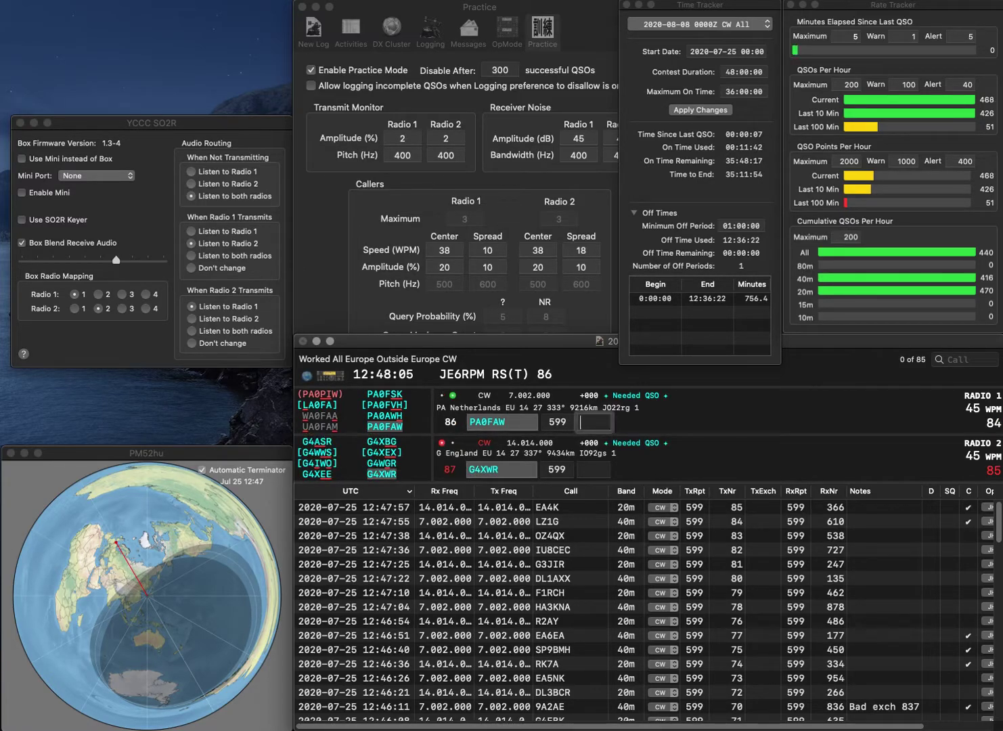
{"action": "type", "text": "769"}
{"action": "key", "text": "Return"}
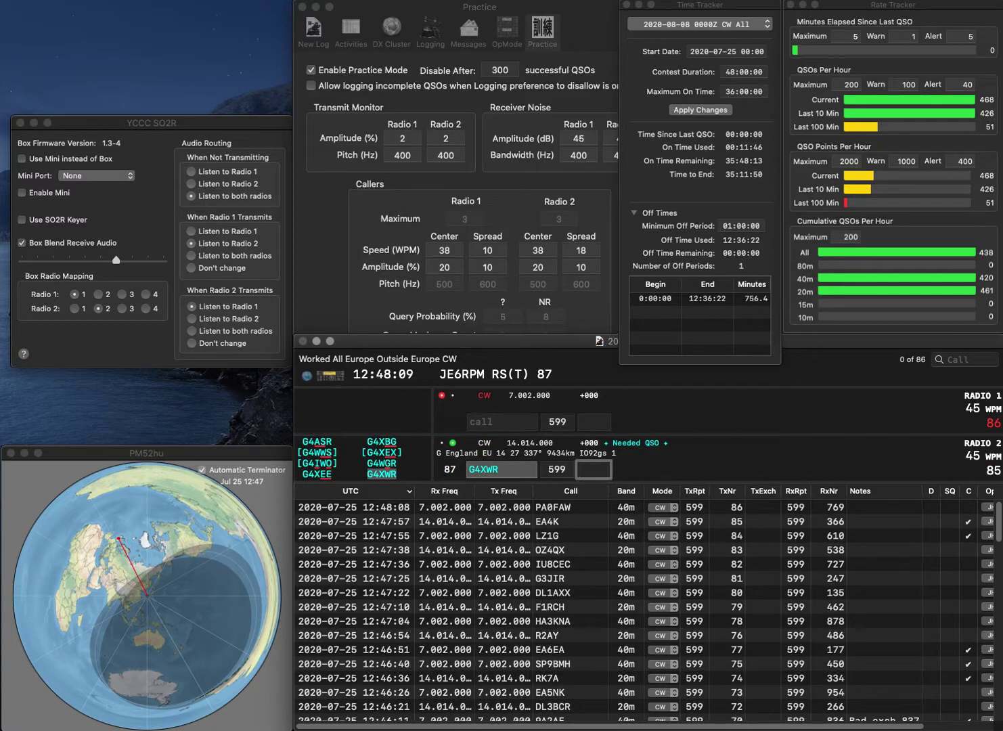
{"action": "type", "text": "242"}
{"action": "key", "text": "Return"}
Answer the callers OK2QA on Radio 1 and DL7NDS on Radio 2.
{"action": "type", "text": "OK2QA"}
{"action": "key", "text": "Return"}
{"action": "type", "text": "DL7NDB"}
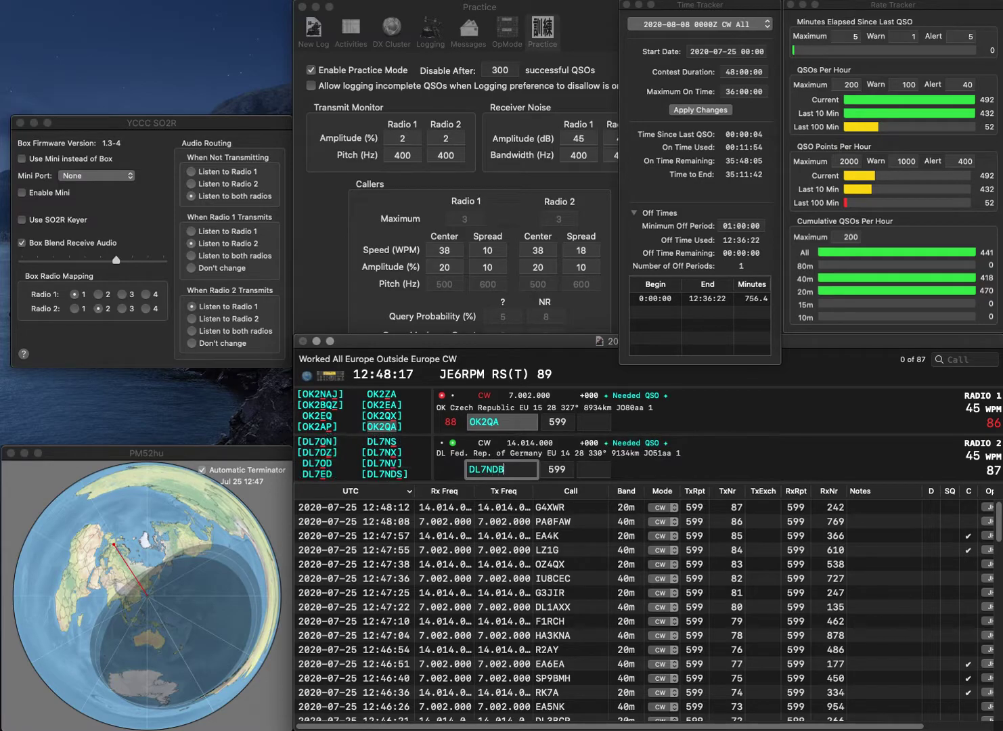
{"action": "key", "text": "BackSpace"}
{"action": "type", "text": "S"}
{"action": "key", "text": "Return"}
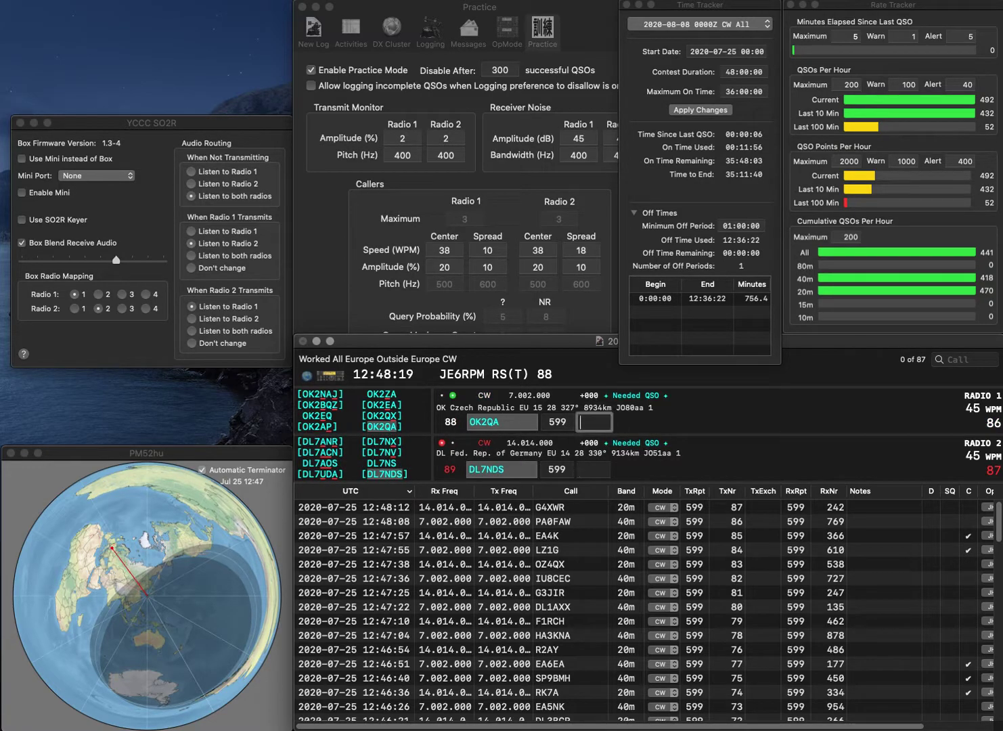
{"action": "type", "text": "677"}
{"action": "key", "text": "Return"}
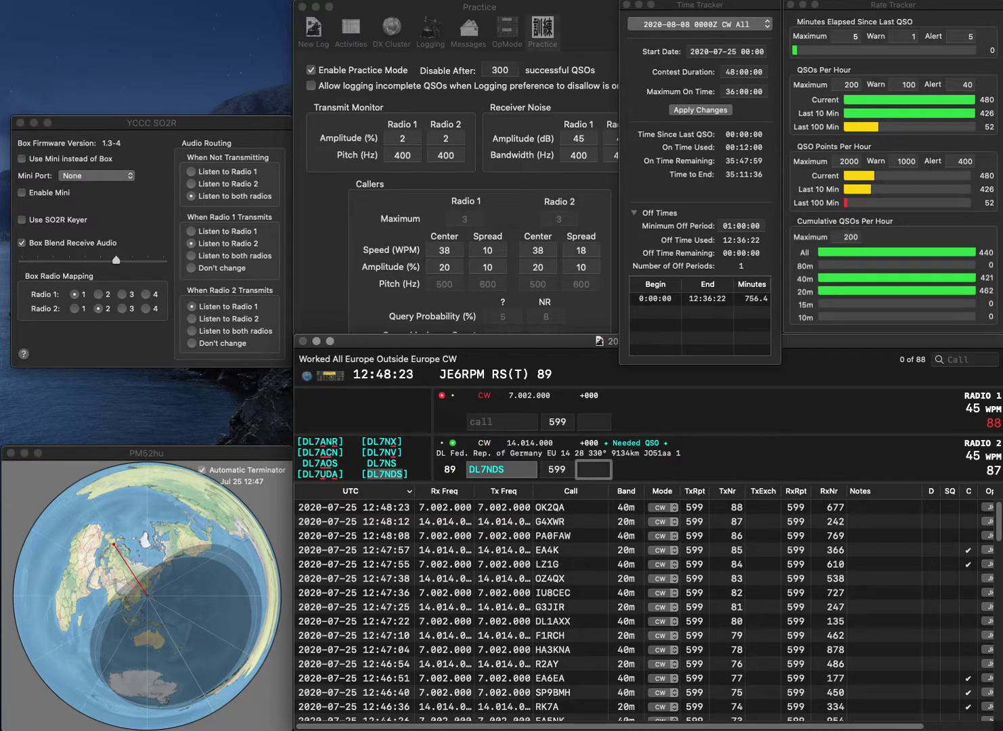
{"action": "type", "text": "18"}
{"action": "key", "text": "Return"}
{"action": "type", "text": "YO9IF"}
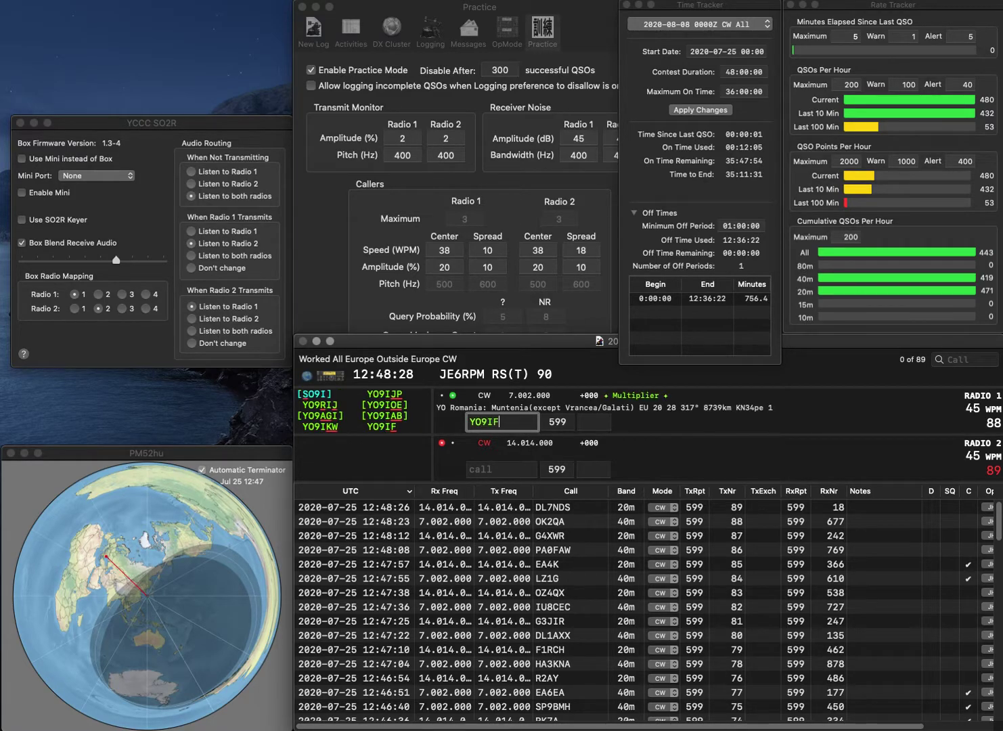
{"action": "key", "text": "Return"}
{"action": "type", "text": "CT1ANO"}
{"action": "key", "text": "Return"}
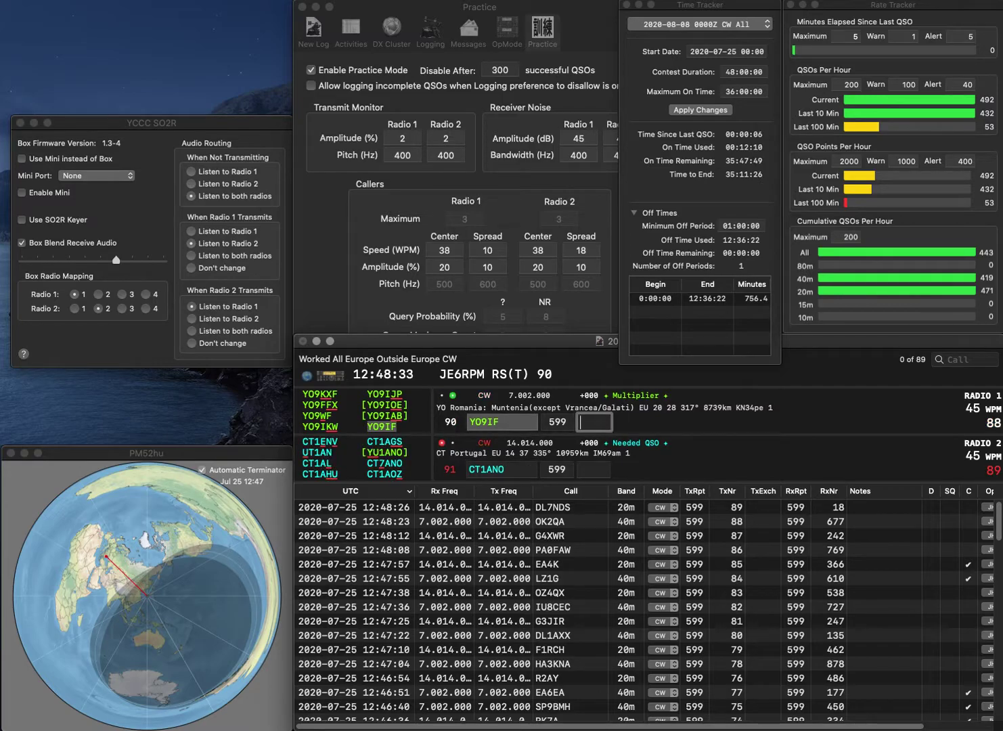
Log YO9IF with received number 987 on Radio 1 and correct the Radio 2 call to CT7ANO.
{"action": "type", "text": "987"}
{"action": "key", "text": "Return"}
{"action": "key", "text": "Left"}
{"action": "key", "text": "Left"}
{"action": "key", "text": "Left"}
{"action": "key", "text": "BackSpace"}
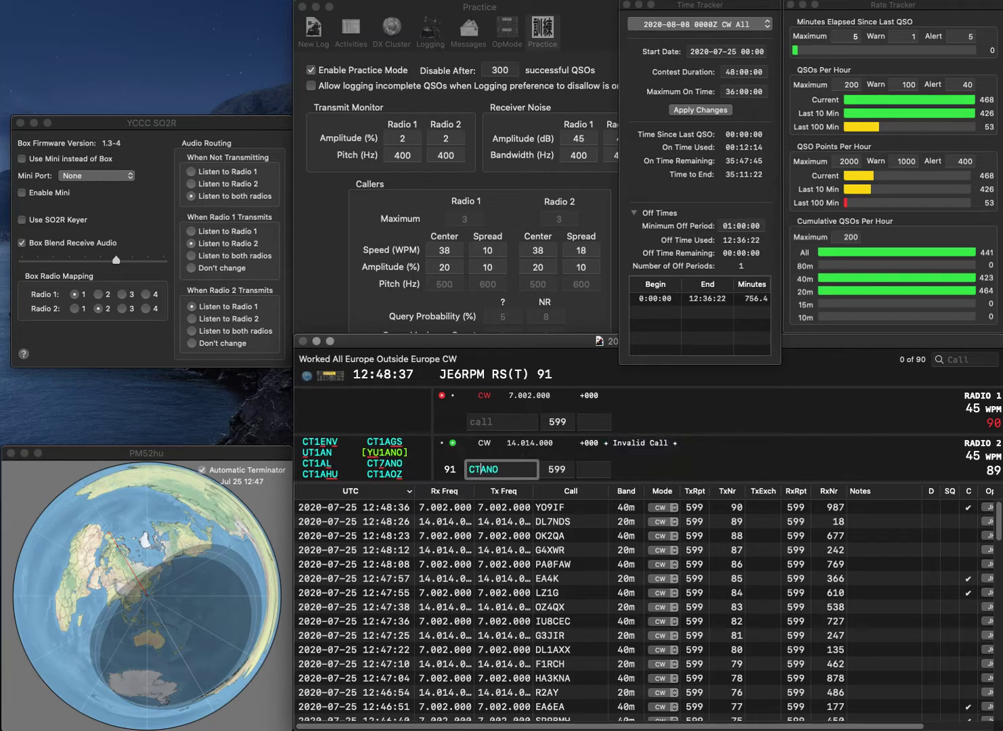
{"action": "type", "text": "7"}
{"action": "key", "text": "Return"}
Answer ON4CW on Radio 1 and log CT7ANO with received number 653 on Radio 2.
{"action": "type", "text": "ON4CW"}
{"action": "key", "text": "Return"}
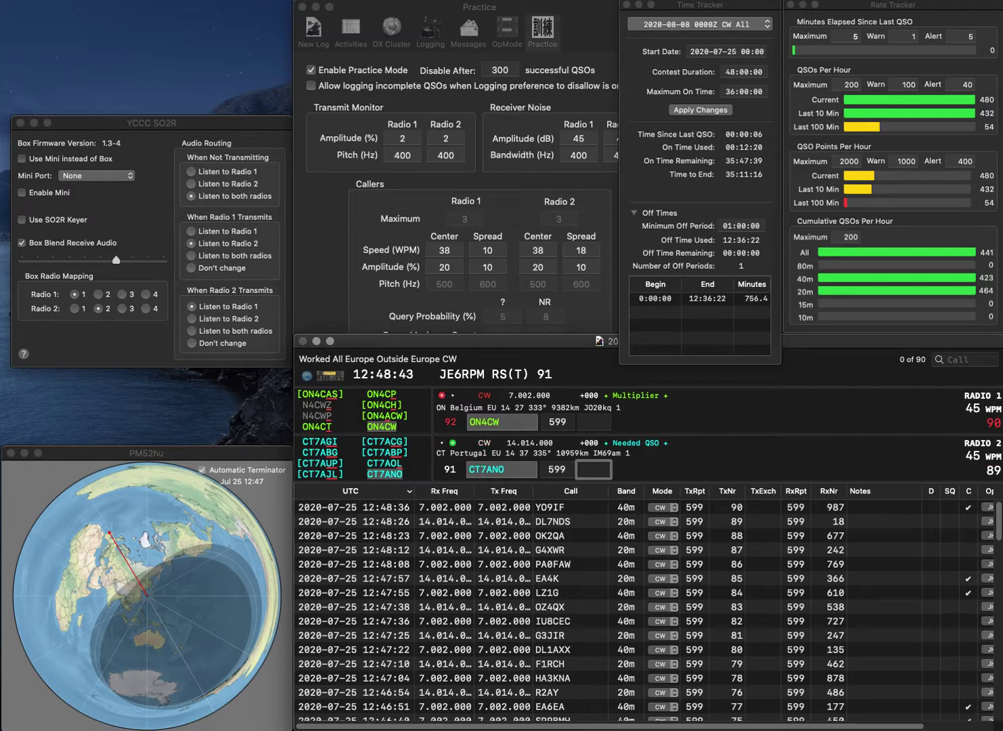
{"action": "type", "text": "653"}
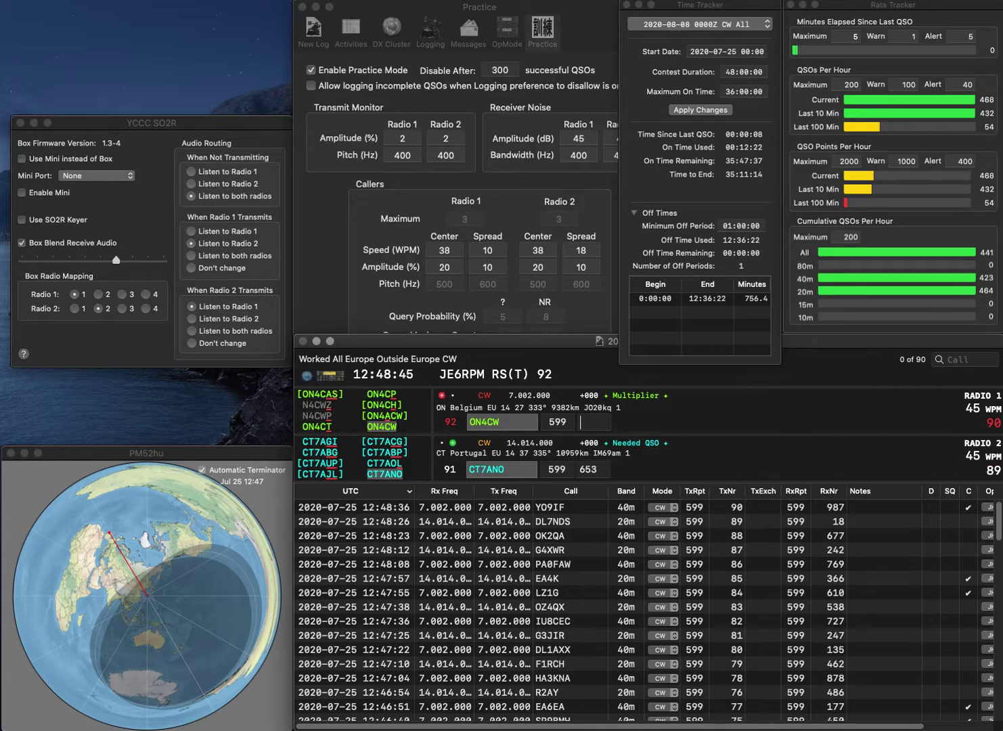
{"action": "key", "text": "Return"}
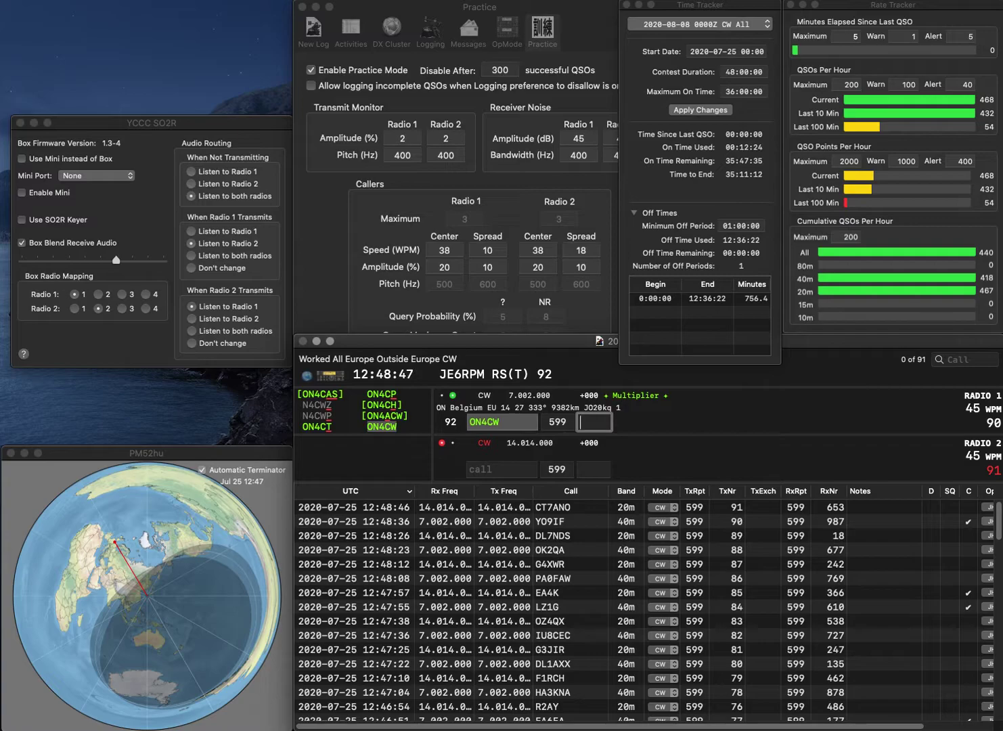
Log ON4CW with received number 965 on Radio 1 and answer the partial call SP1 on Radio 2.
{"action": "type", "text": "902"}
{"action": "key", "text": "Return"}
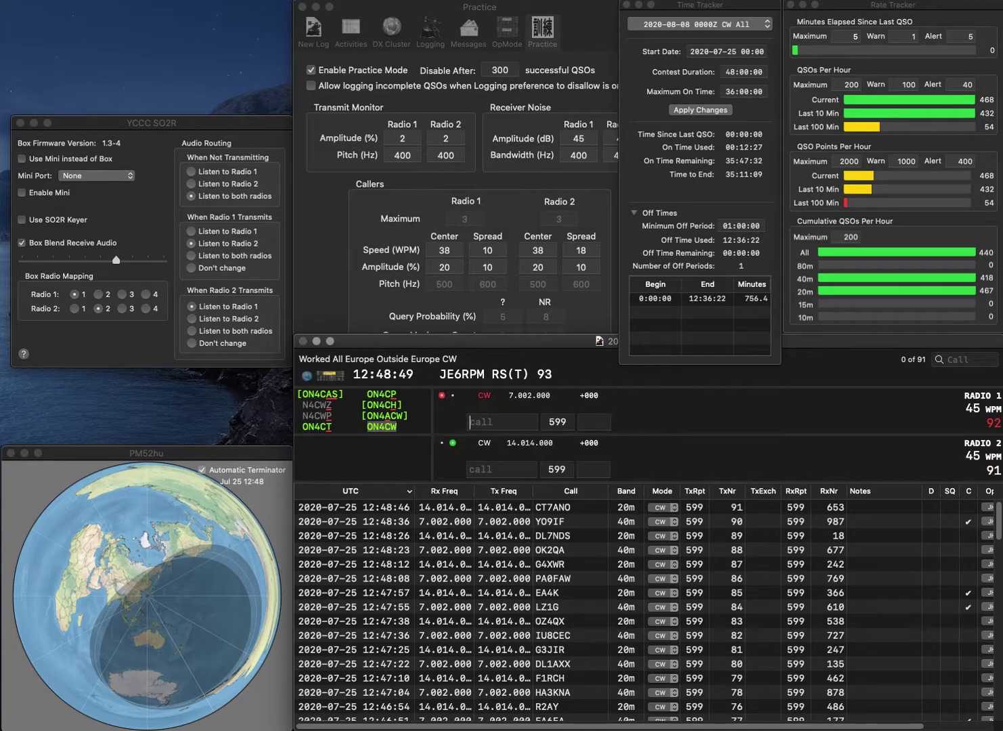
{"action": "type", "text": "SP"}
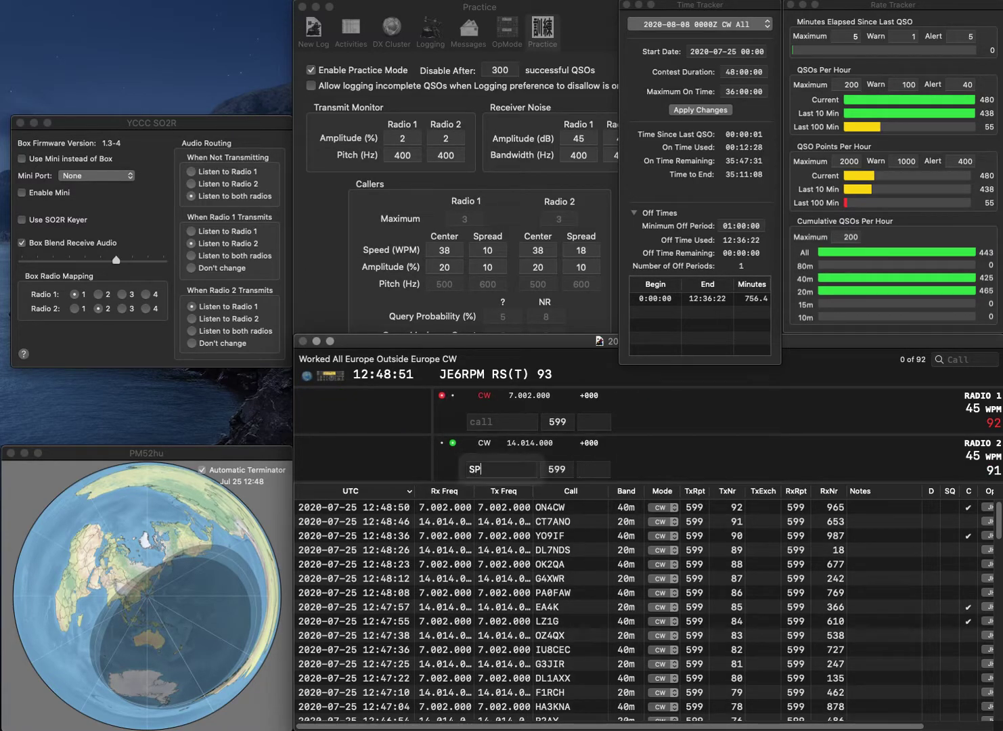
{"action": "type", "text": "1"}
{"action": "key", "text": "Return"}
{"action": "type", "text": "G6"}
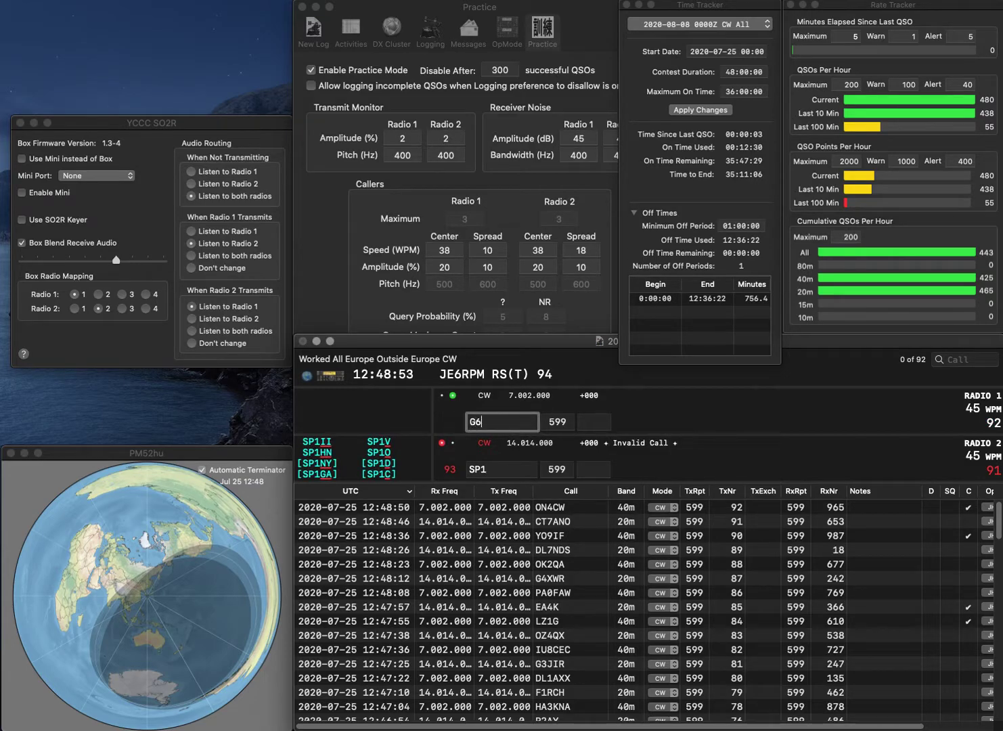
{"action": "type", "text": "RI"}
{"action": "key", "text": "Return"}
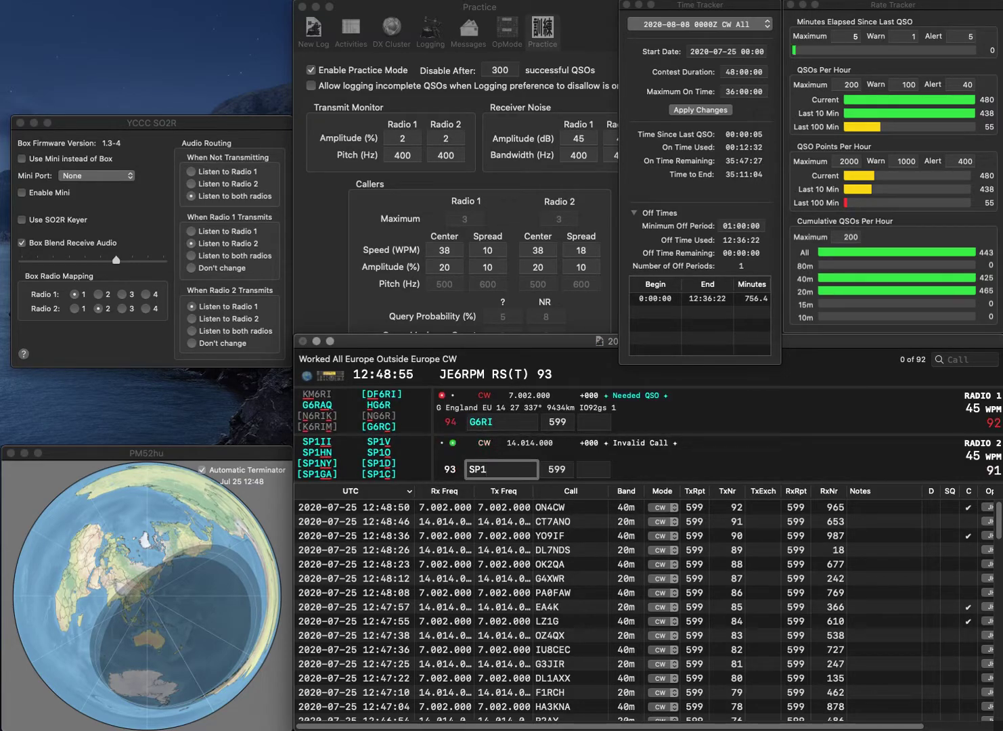
{"action": "type", "text": "PBW"}
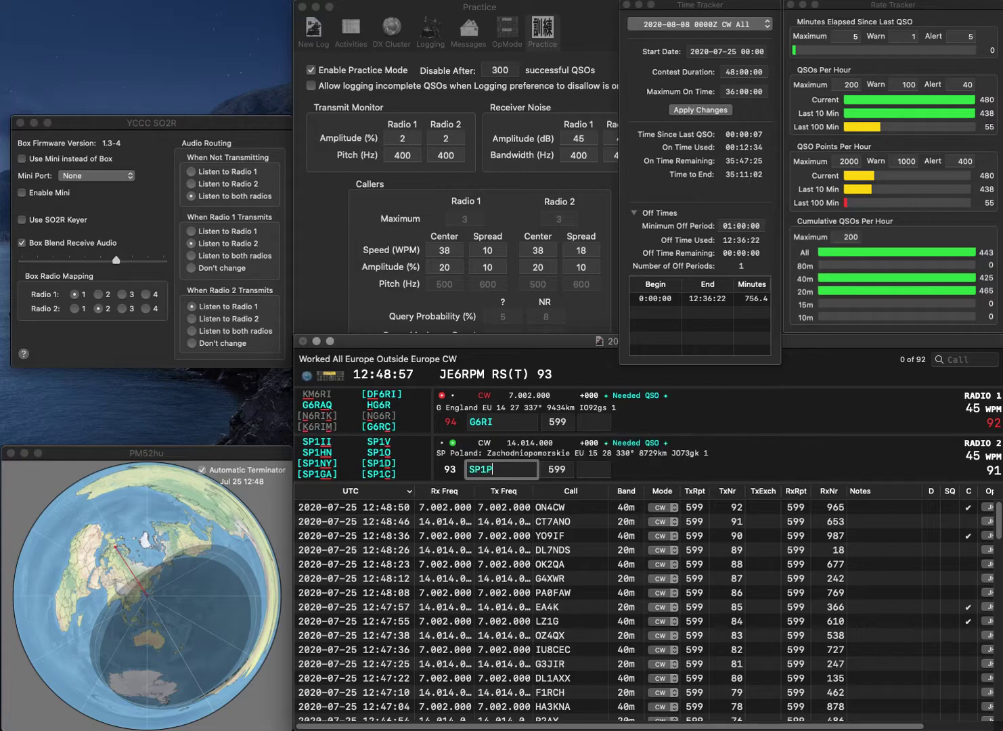
{"action": "key", "text": "Return"}
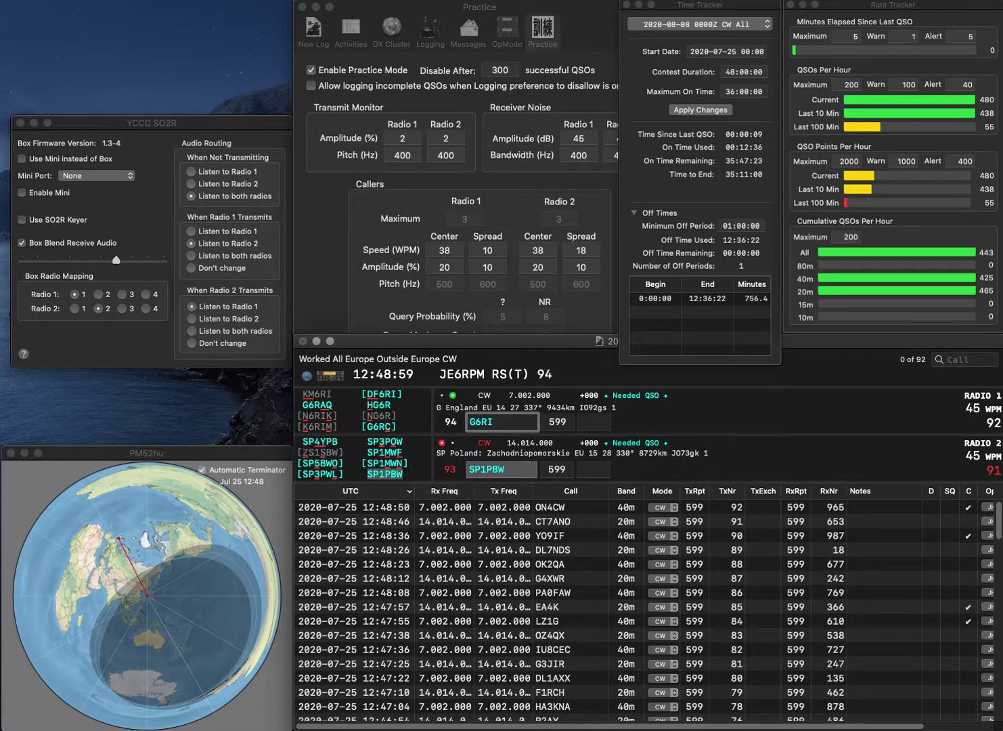
Correct the Radio 1 call to G7RTI and answer the caller again.
{"action": "type", "text": "T"}
{"action": "key", "text": "BackSpace"}
{"action": "key", "text": "BackSpace"}
{"action": "type", "text": "T"}
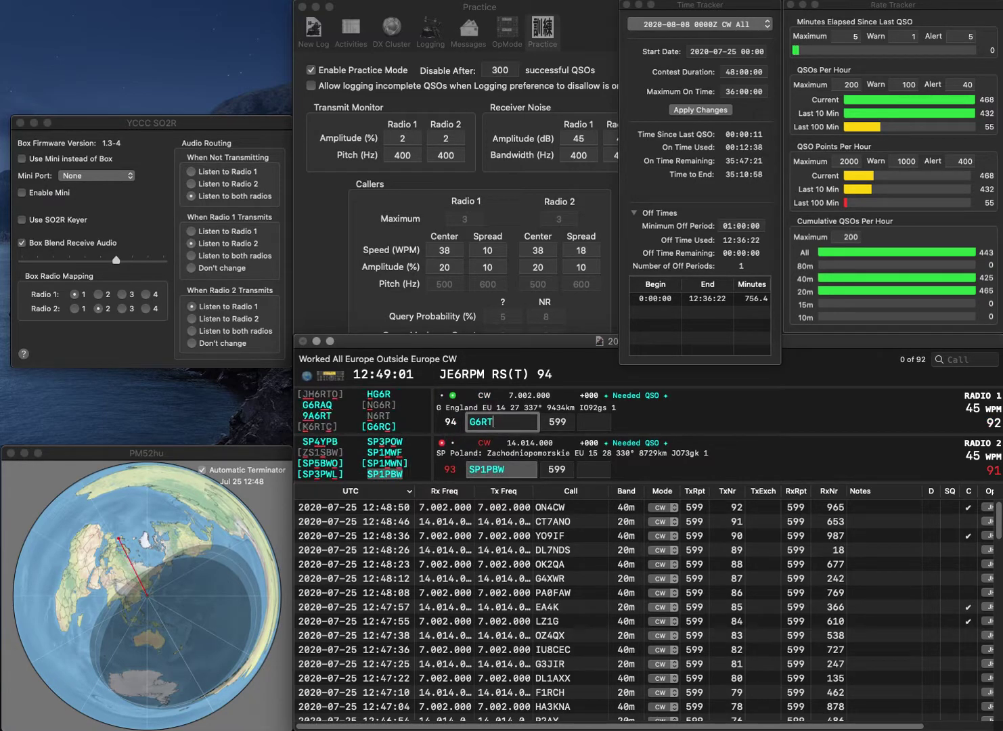
{"action": "key", "text": "Left"}
{"action": "key", "text": "Left"}
{"action": "key", "text": "Left"}
{"action": "key", "text": "BackSpace"}
{"action": "type", "text": "7"}
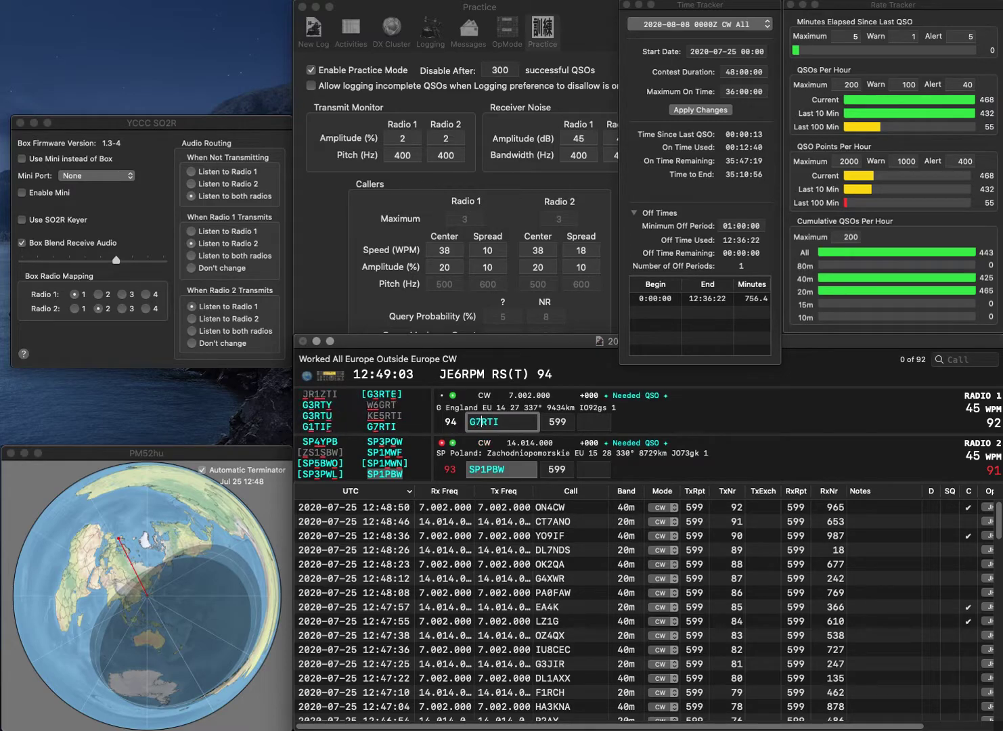
{"action": "key", "text": "Return"}
Log SP1PBW with received number 555 on Radio 2.
{"action": "key", "text": "Tab"}
{"action": "type", "text": "555"}
{"action": "key", "text": "Return"}
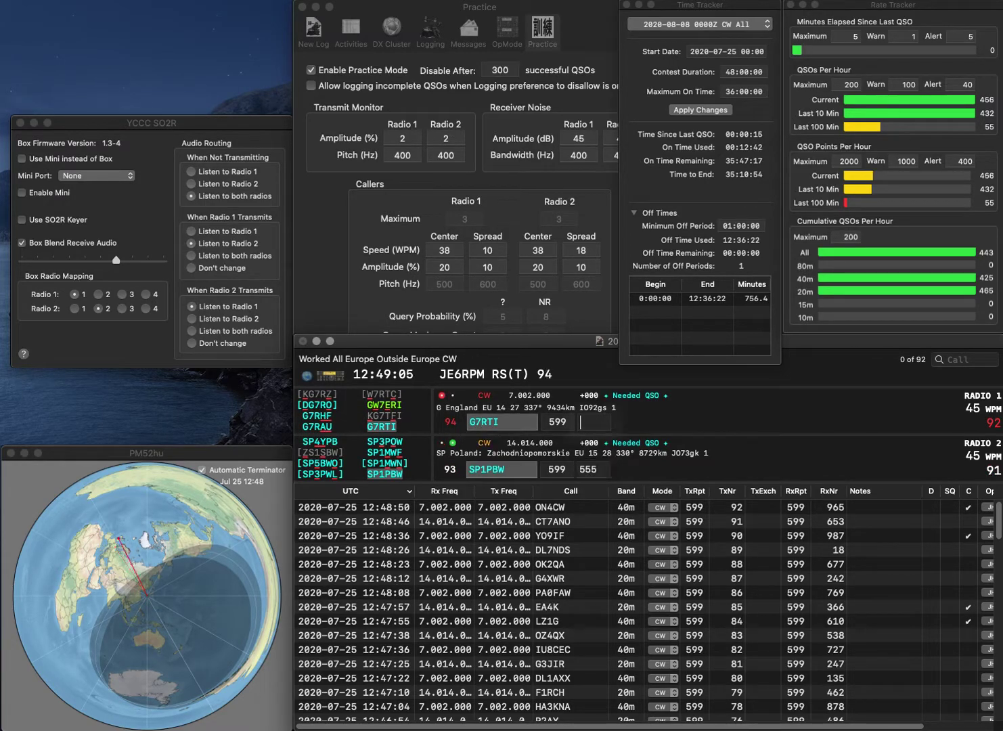
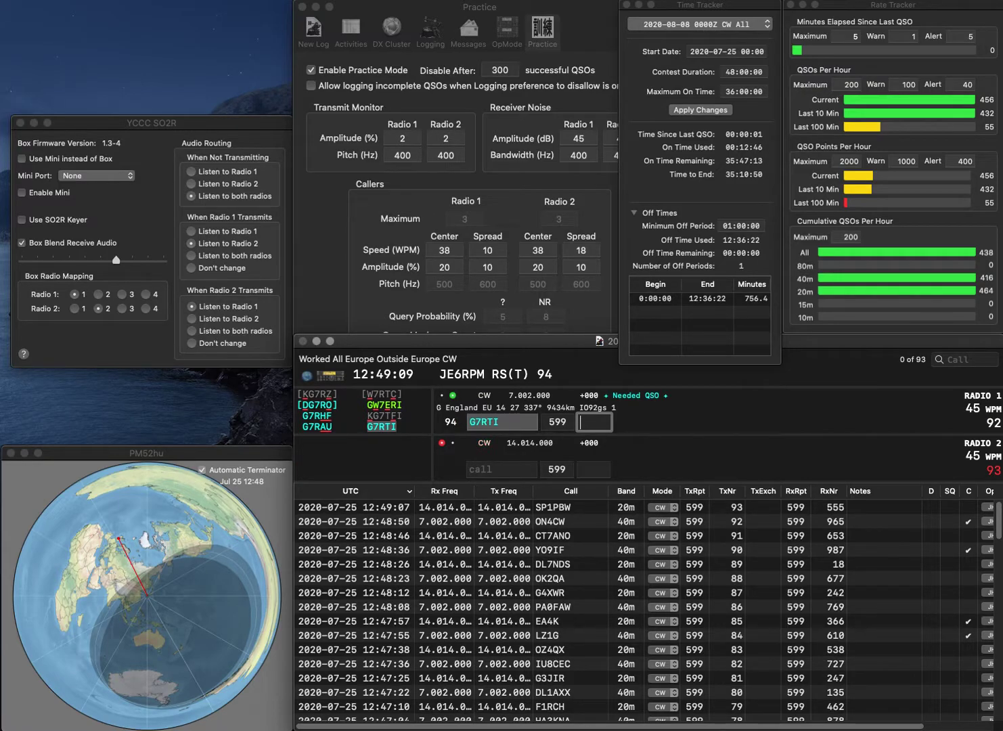
Log G7RTI with received number 657 on Radio 1 and answer the partial call 2RU on Radio 2.
{"action": "type", "text": "657"}
{"action": "key", "text": "Return"}
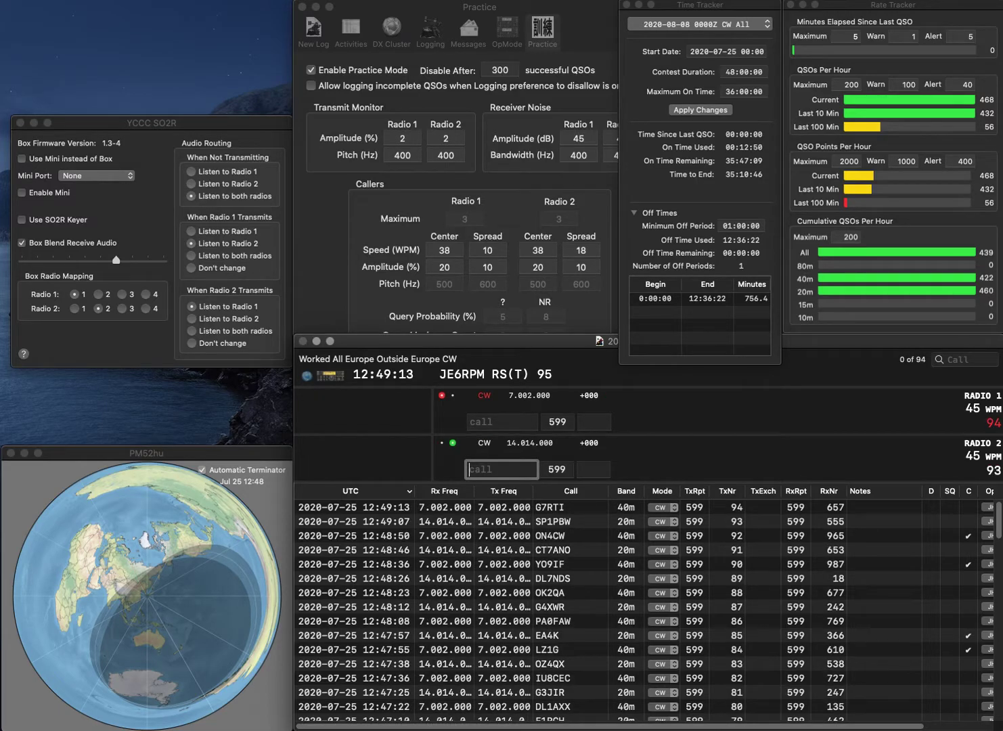
{"action": "type", "text": "2RU"}
{"action": "key", "text": "Return"}
Answer 5PHBUJ on Radio 1 and complete the Radio 2 call as PA2RU.
{"action": "type", "text": "5PHBUJ"}
{"action": "key", "text": "Return"}
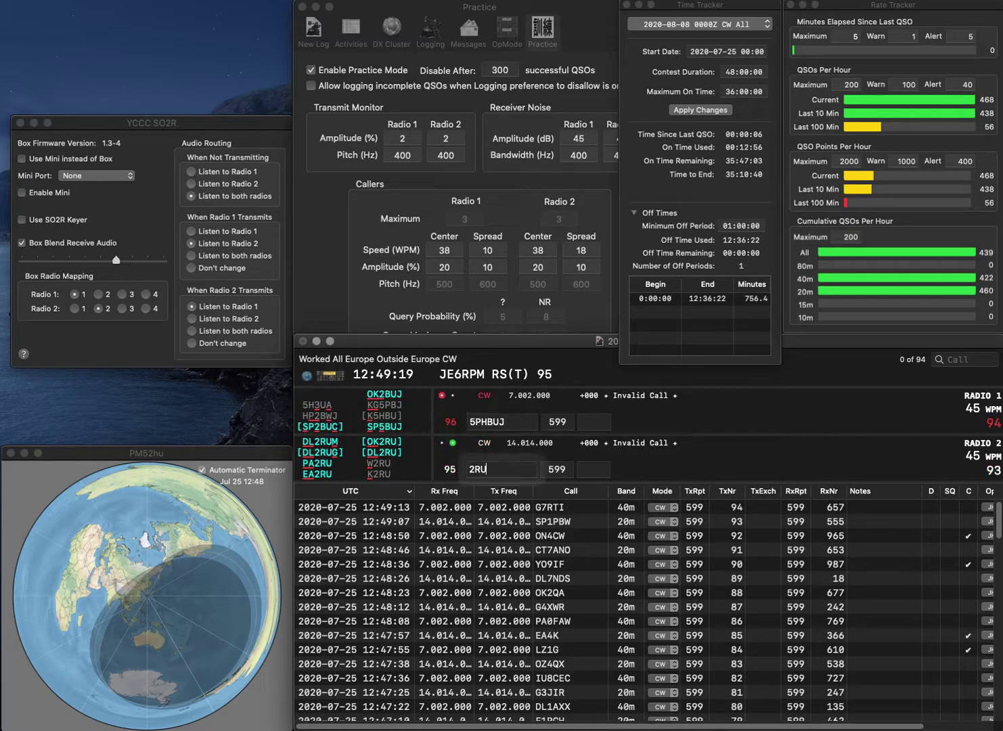
{"action": "type", "text": "R"}
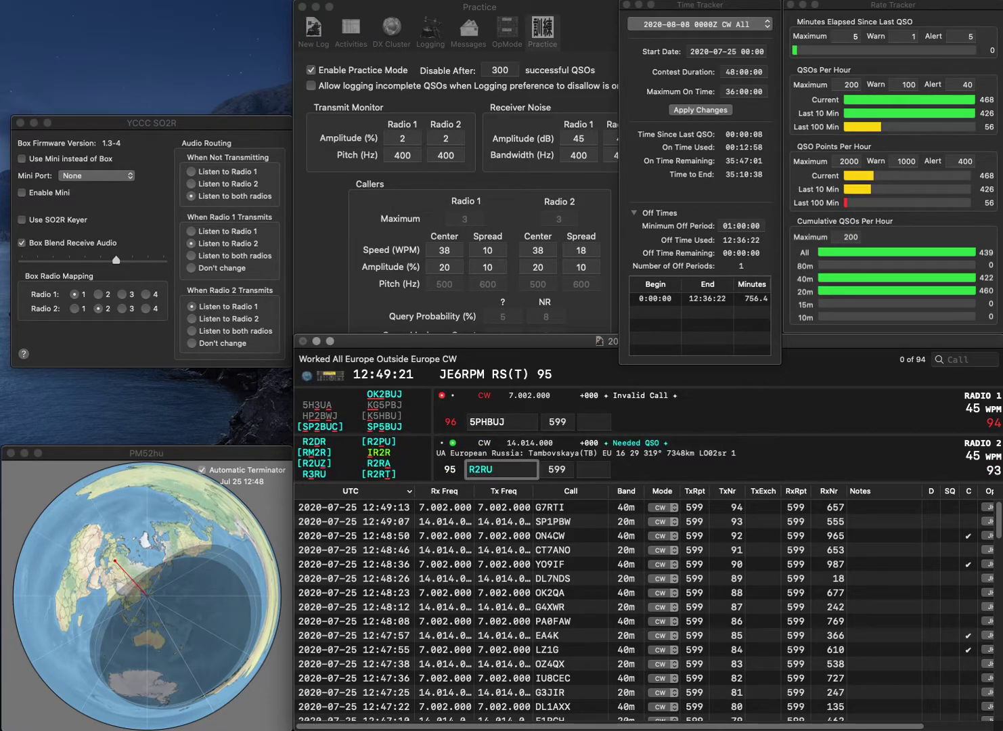
{"action": "key", "text": "BackSpace"}
{"action": "type", "text": "PA"}
{"action": "key", "text": "Return"}
{"action": "key", "text": "Home"}
{"action": "key", "text": "Delete"}
{"action": "type", "text": "S"}
{"action": "key", "text": "Delete"}
{"action": "type", "text": "5"}
{"action": "key", "text": "Return"}
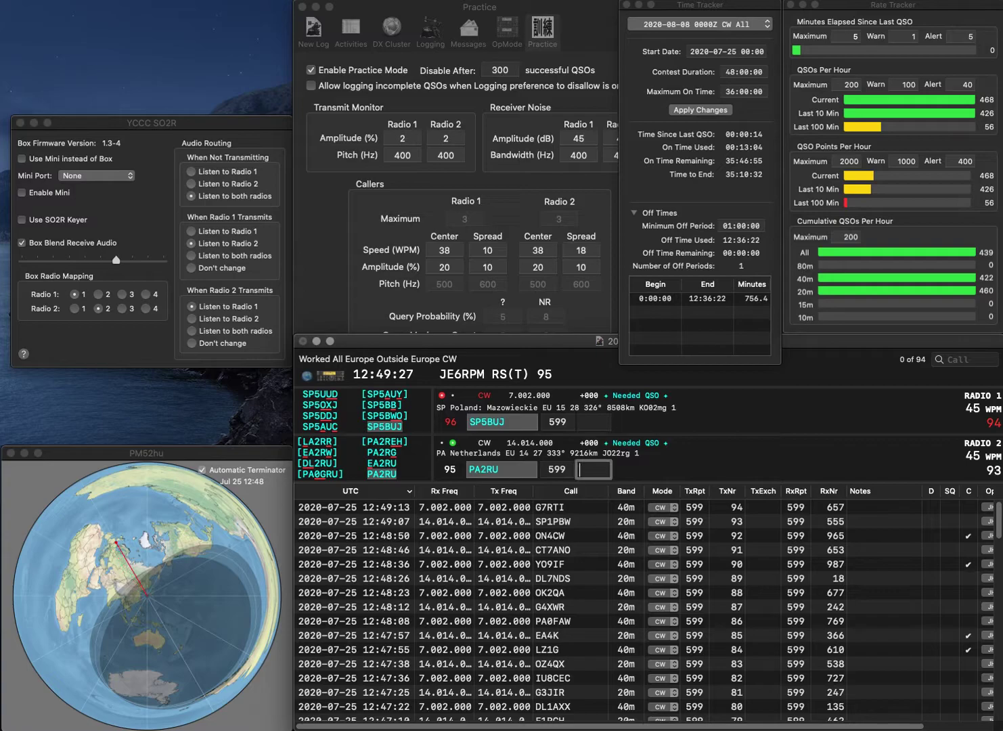
{"action": "type", "text": "975"}
{"action": "key", "text": "Return"}
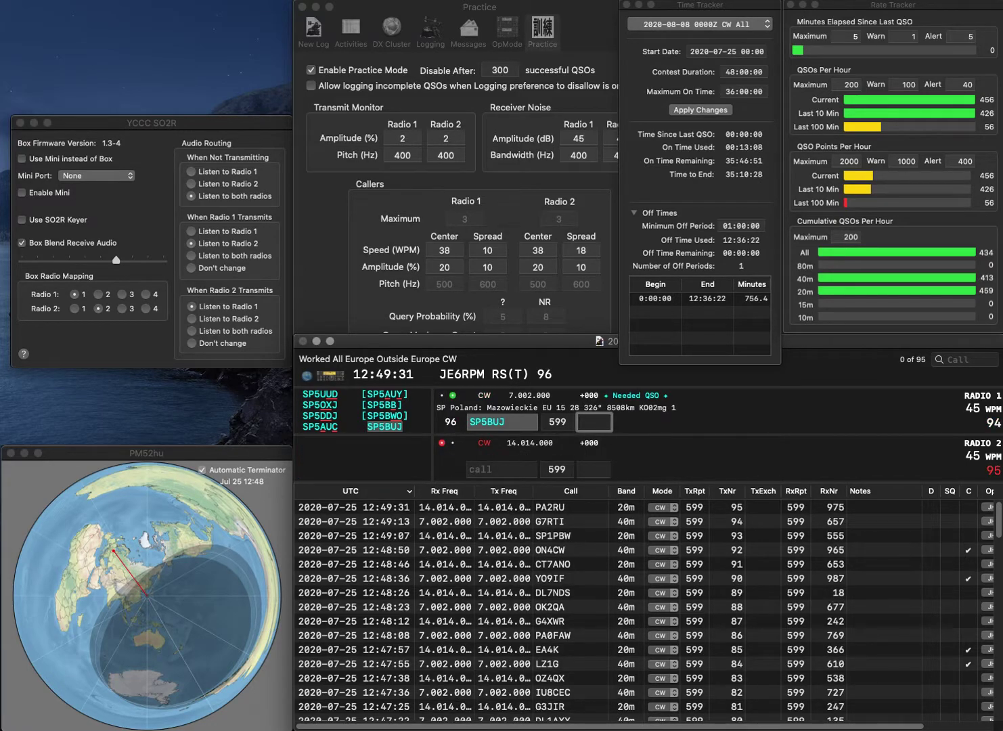
{"action": "type", "text": "395"}
{"action": "key", "text": "Return"}
Answer G3RLE on Radio 2 and RU4A on Radio 1.
{"action": "type", "text": "RLE"}
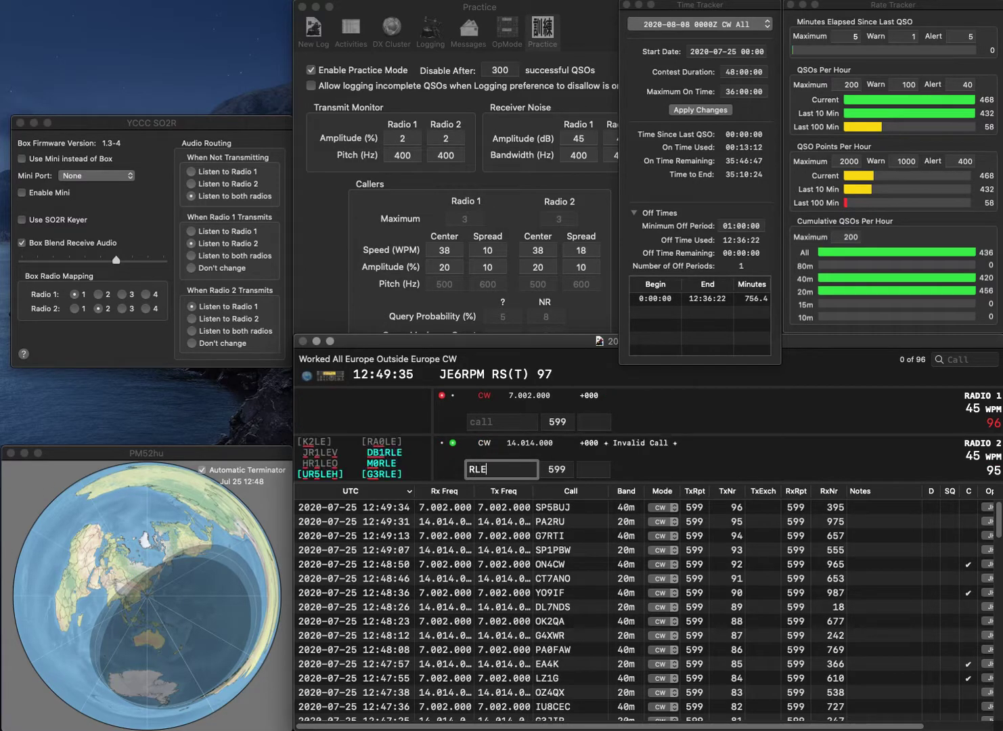
{"action": "key", "text": "Left"}
{"action": "key", "text": "Left"}
{"action": "key", "text": "Left"}
{"action": "type", "text": "G3"}
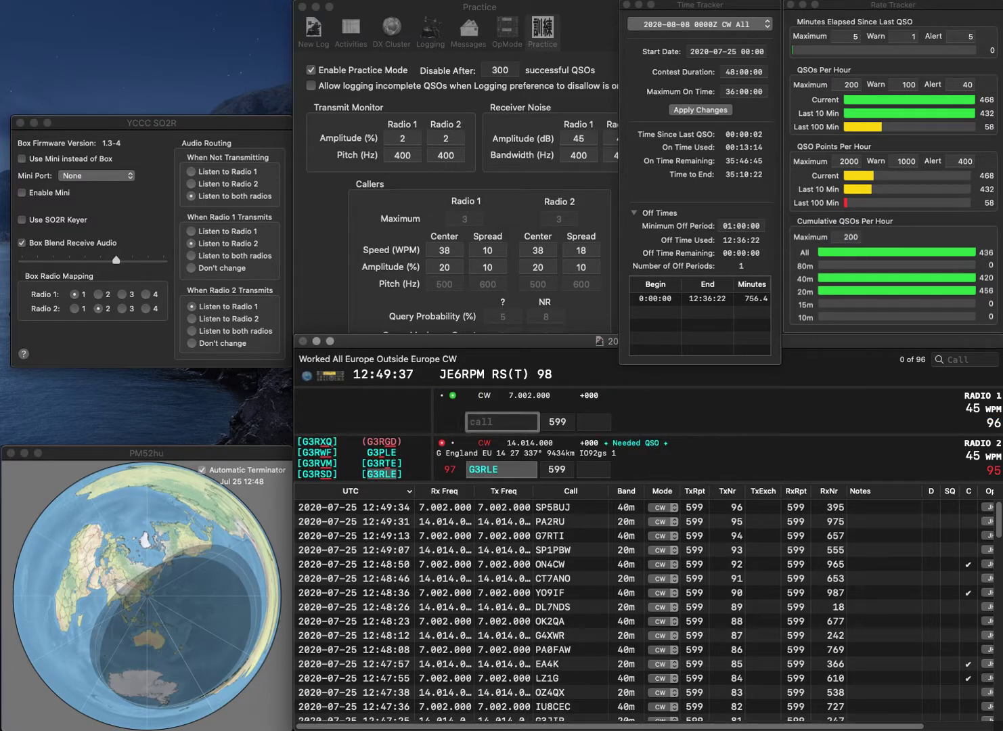
{"action": "type", "text": "RU4A"}
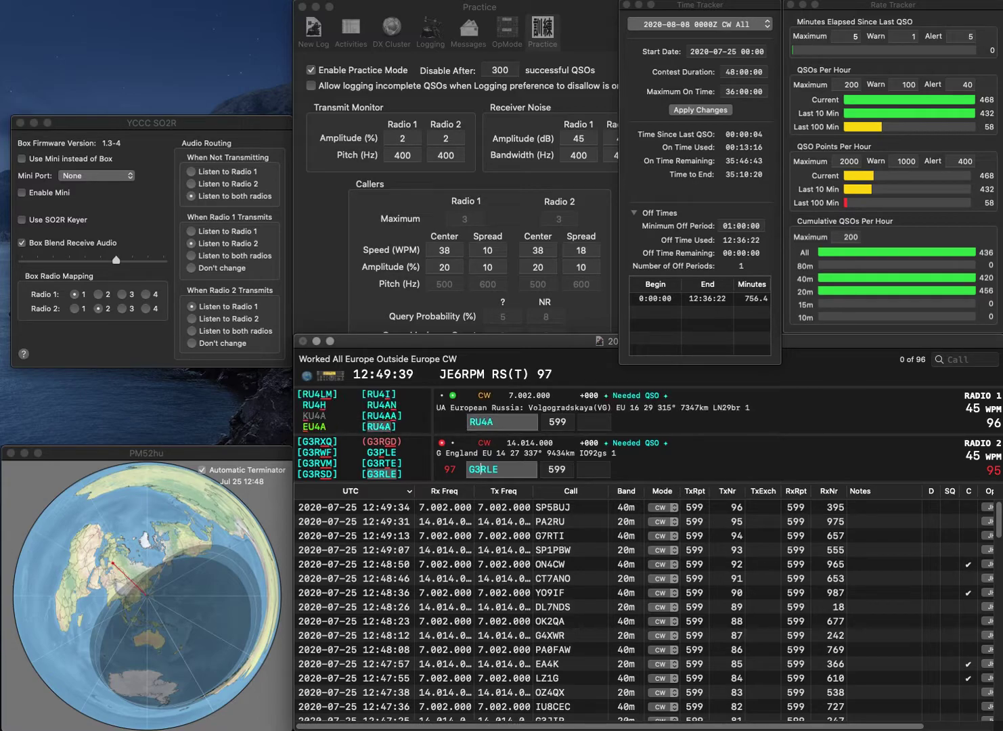
{"action": "key", "text": "Return"}
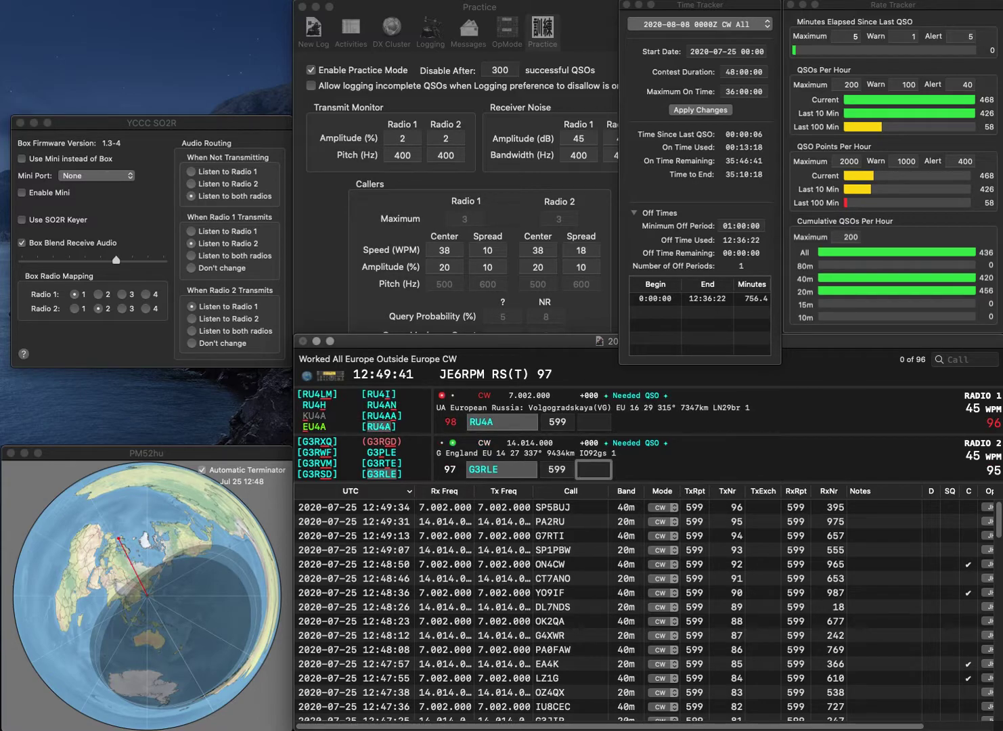
Log G3RLE with received number 628 on Radio 2 and RU4A with received number 224 on Radio 1.
{"action": "type", "text": "628"}
{"action": "key", "text": "Return"}
{"action": "type", "text": "224"}
{"action": "key", "text": "Return"}
Answer G4RKF on Radio 2 and ES4BQ on Radio 1.
{"action": "type", "text": "G4RKF"}
{"action": "key", "text": "Return"}
{"action": "type", "text": "ES4BQ"}
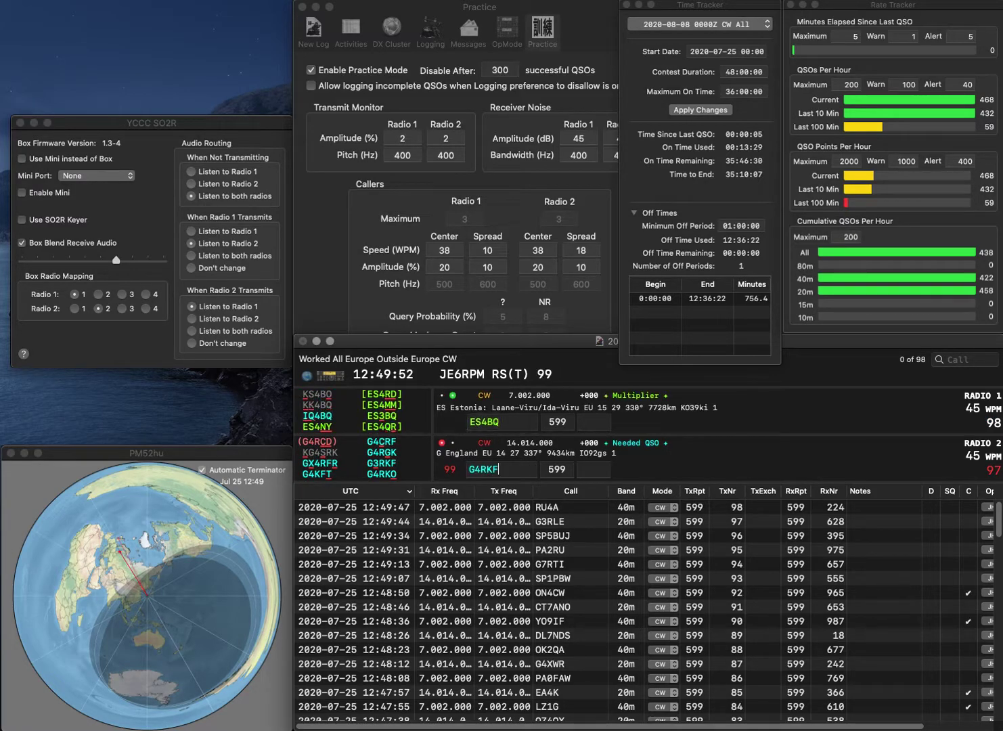
{"action": "key", "text": "Return"}
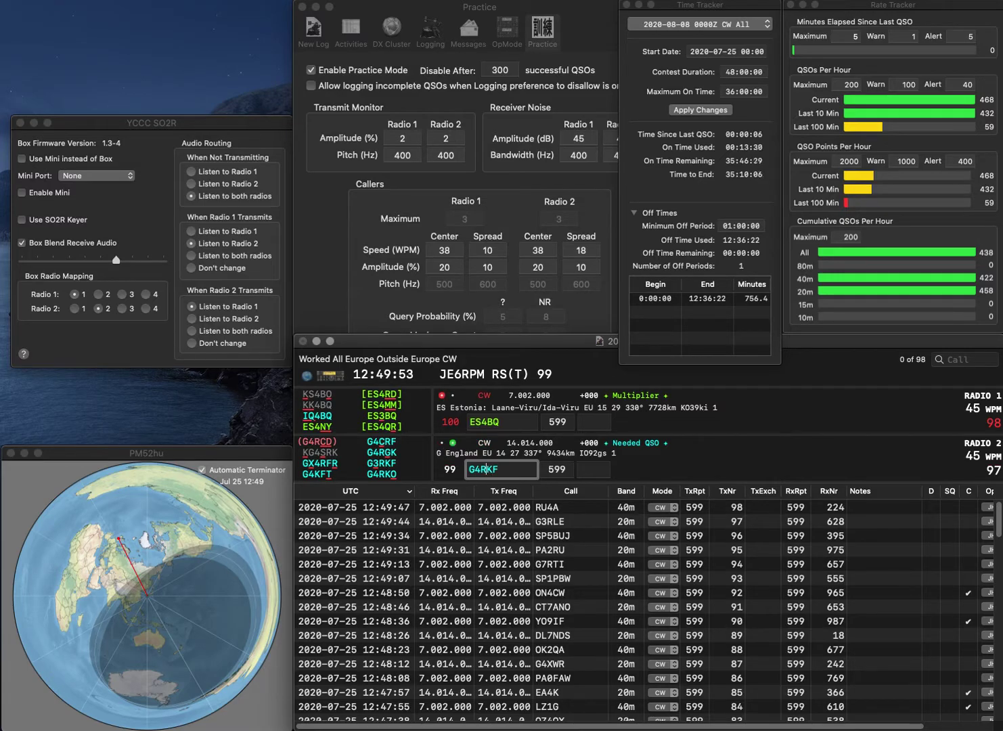
Correct the Radio 2 call to G3RKF and answer the caller again.
{"action": "key", "text": "BackSpace"}
{"action": "type", "text": "3"}
{"action": "key", "text": "Return"}
Correct the Radio 1 call to ES3BQ and answer the caller again.
{"action": "key", "text": "Delete"}
{"action": "type", "text": "I"}
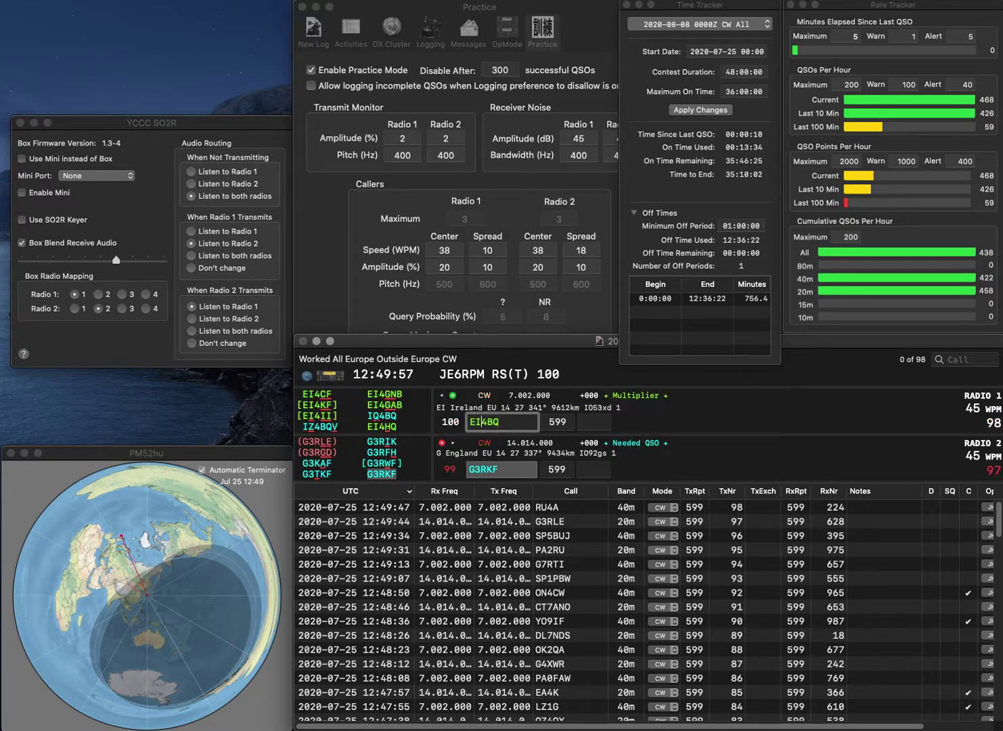
{"action": "key", "text": "Delete"}
{"action": "type", "text": "3"}
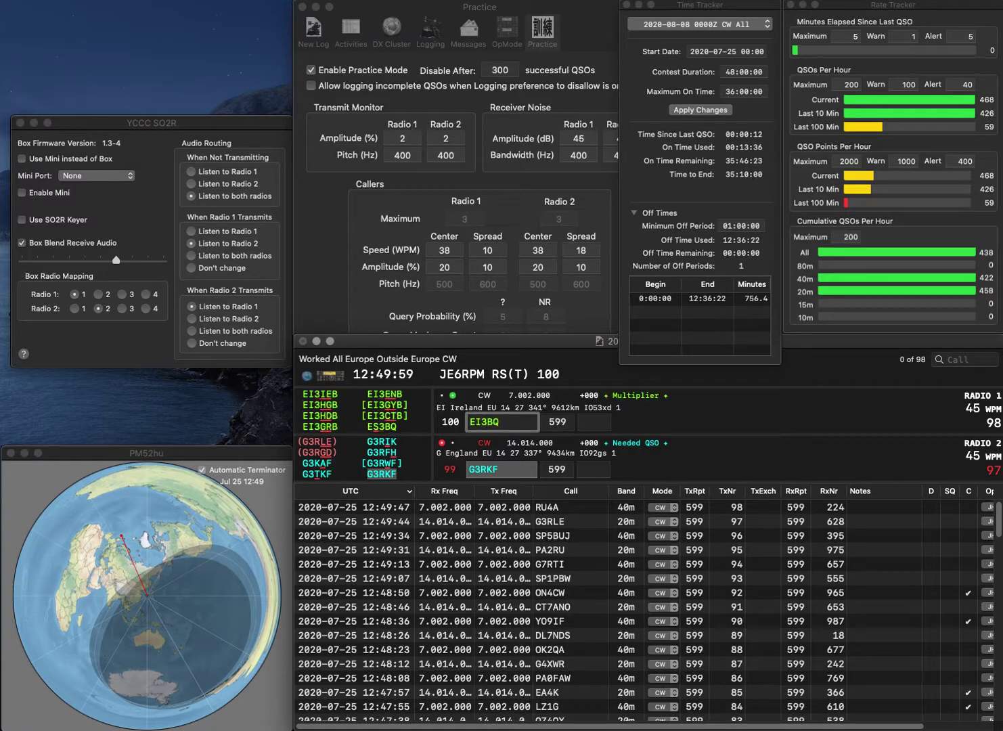
{"action": "key", "text": "Left"}
{"action": "key", "text": "BackSpace"}
{"action": "type", "text": "S"}
{"action": "key", "text": "Return"}
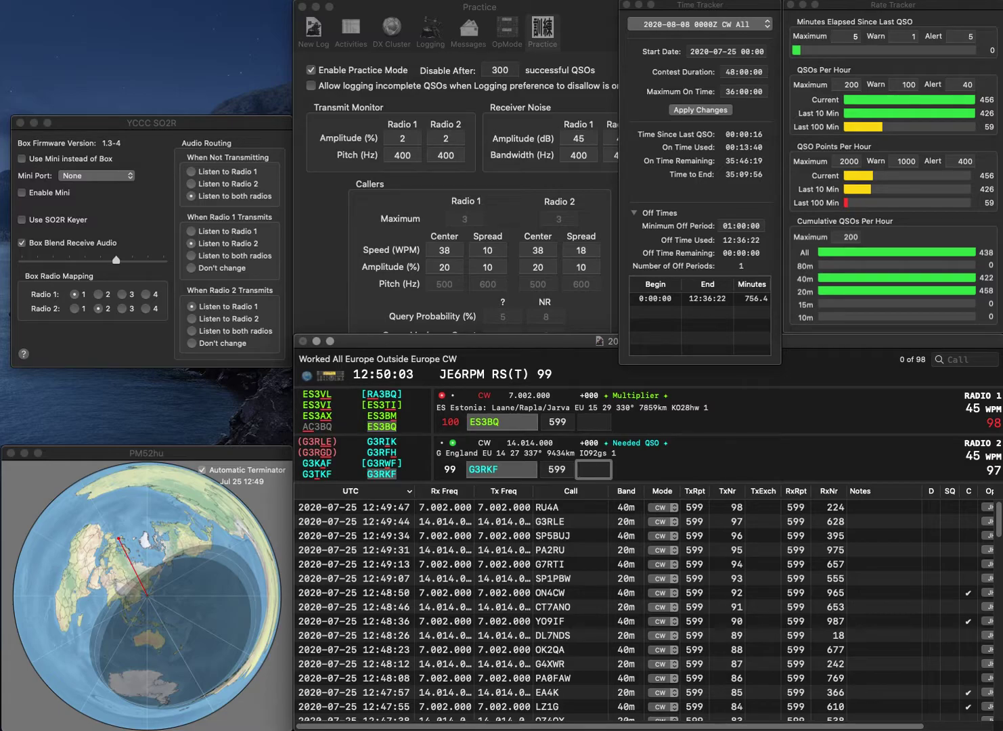
{"action": "type", "text": "204"}
{"action": "key", "text": "Return"}
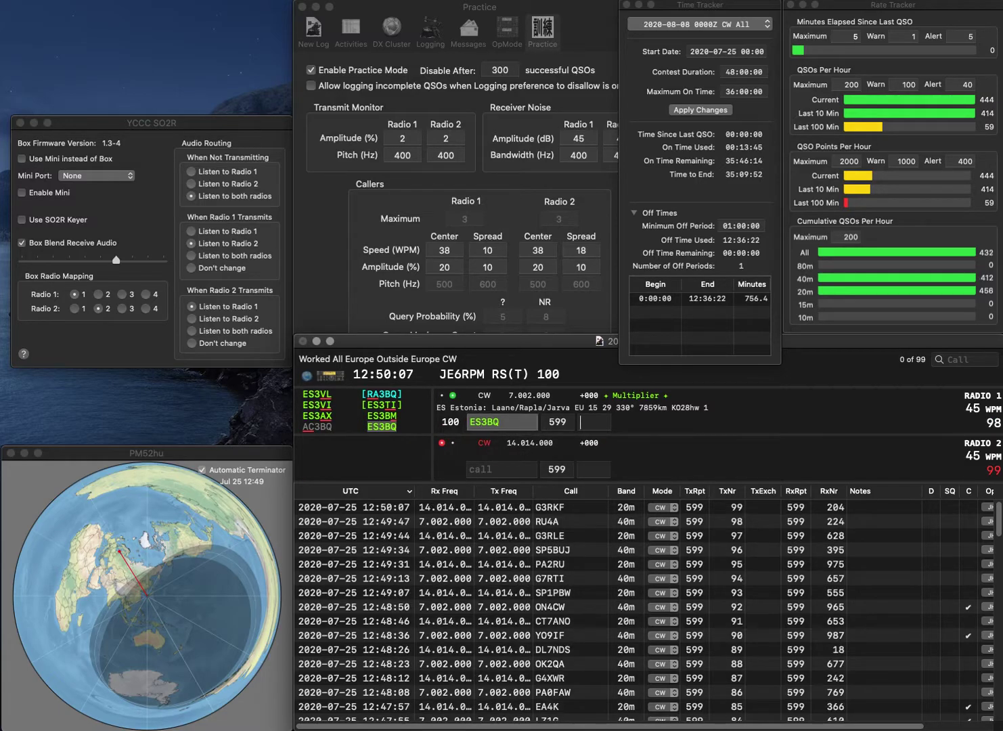
{"action": "type", "text": "45"}
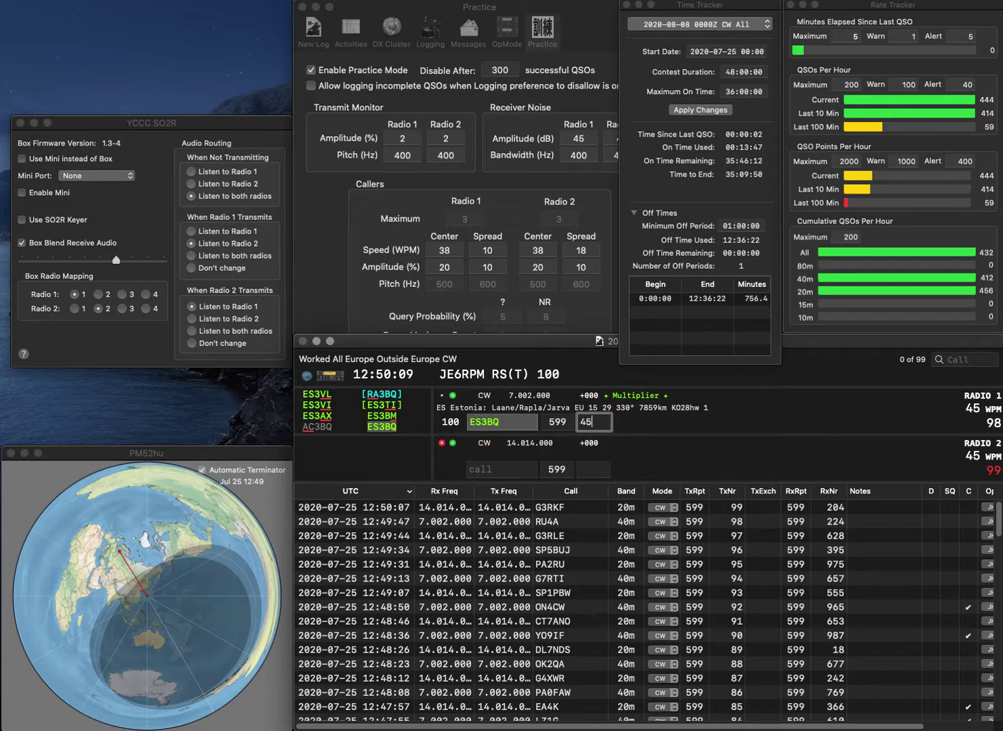
{"action": "key", "text": "Return"}
{"action": "type", "text": "DM5RC"}
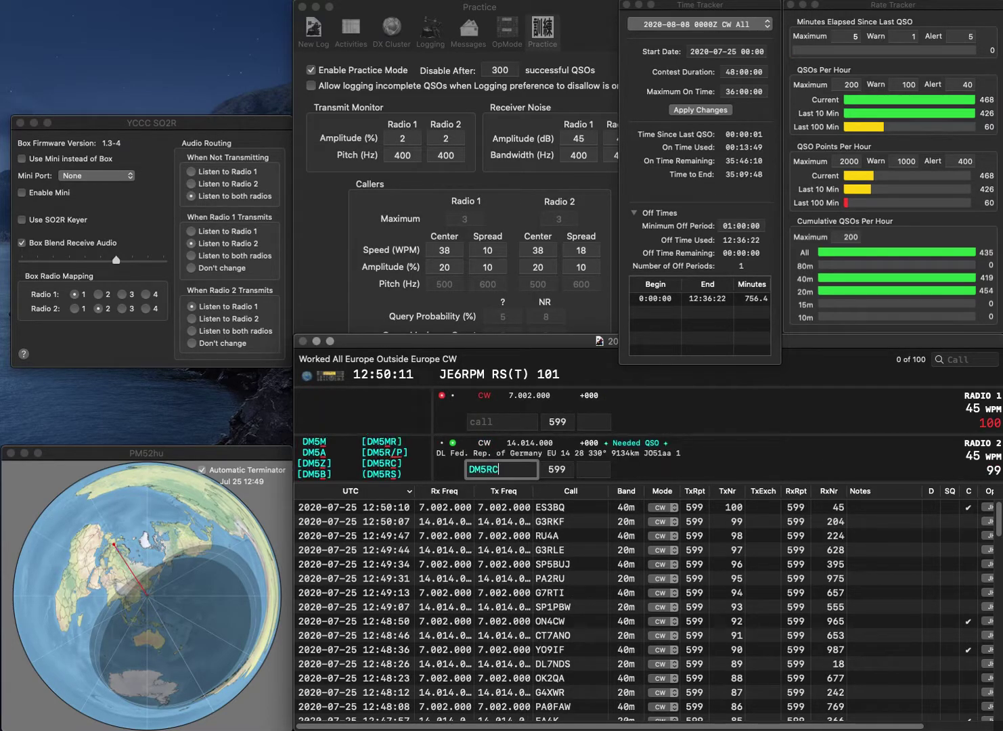
{"action": "key", "text": "Return"}
{"action": "type", "text": "DG"}
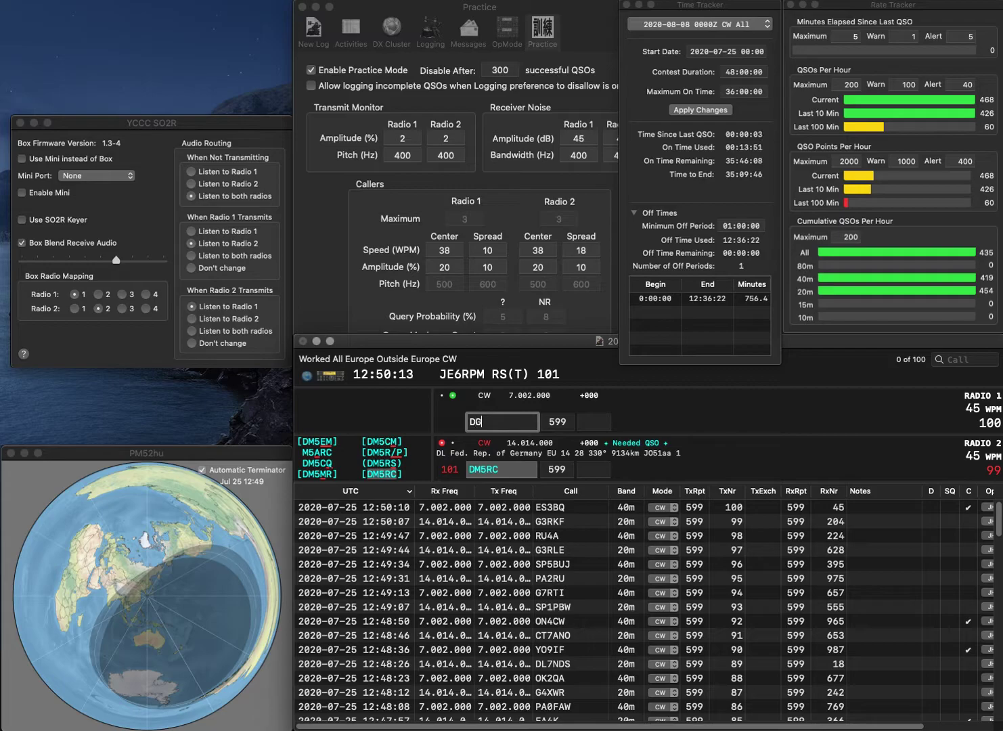
{"action": "type", "text": "7MA"}
{"action": "key", "text": "Return"}
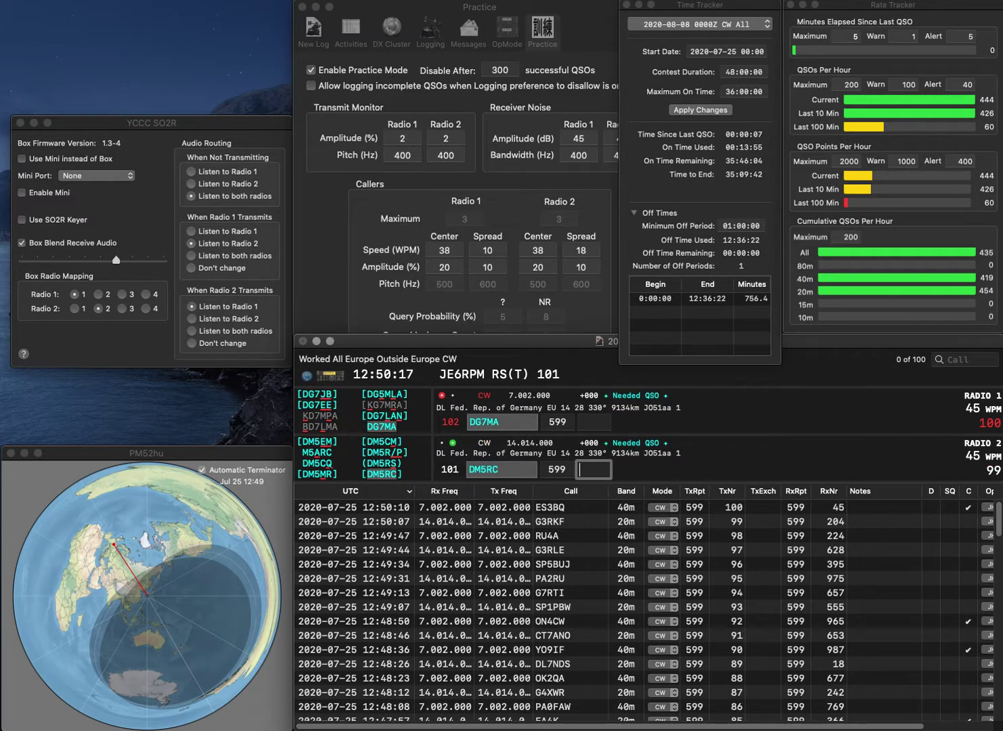
{"action": "type", "text": "484"}
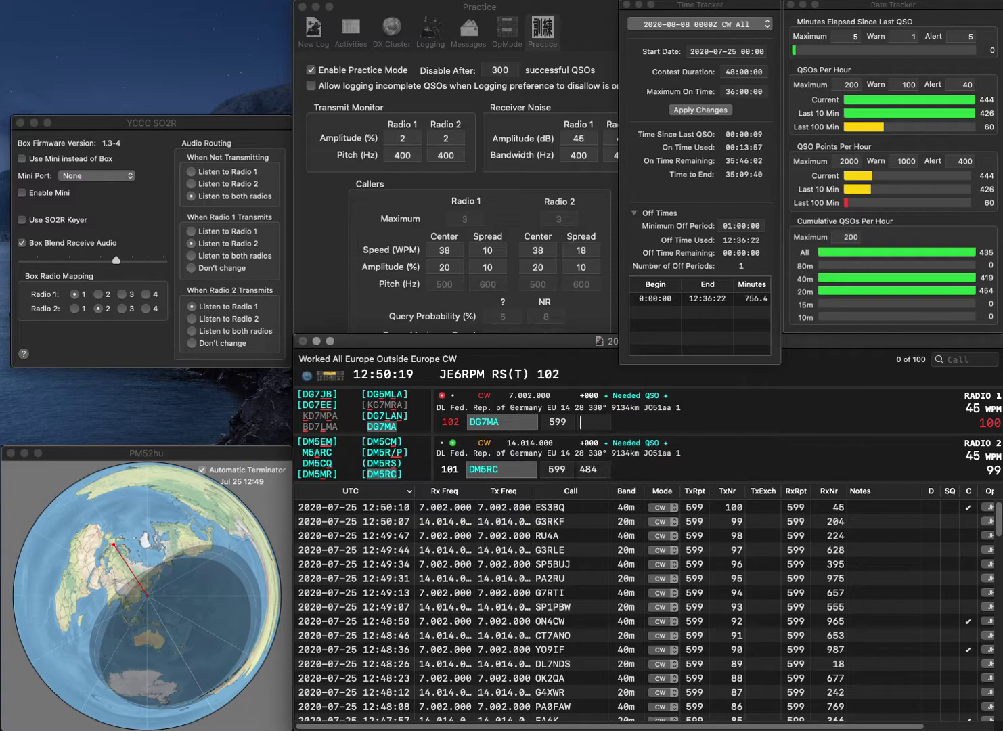
{"action": "key", "text": "Return"}
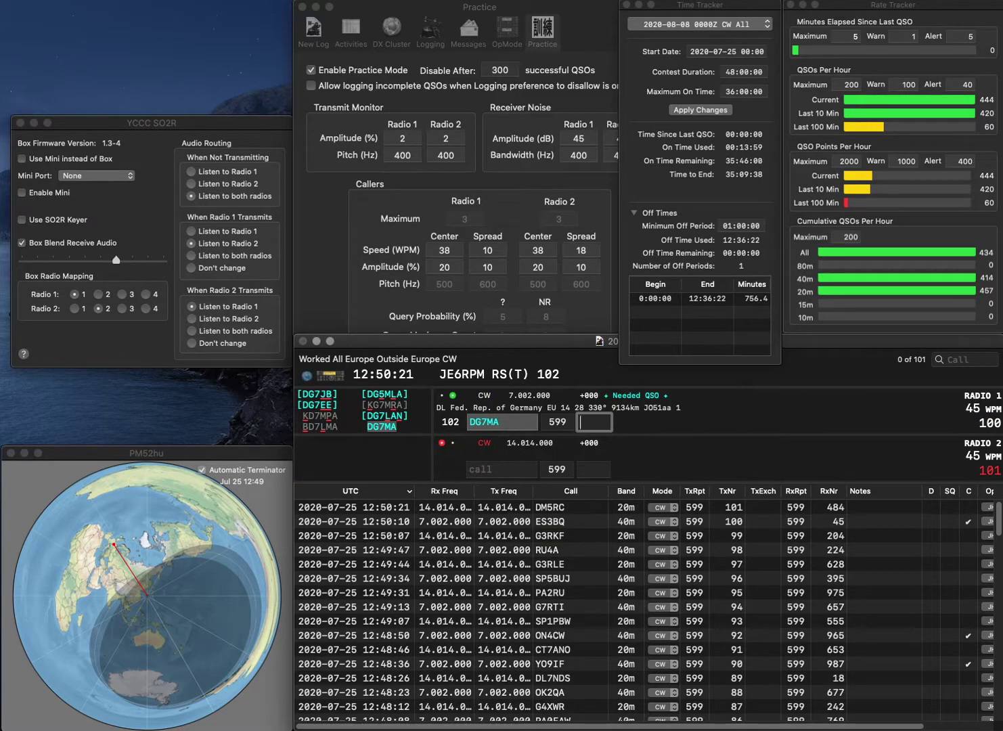
{"action": "type", "text": "377"}
{"action": "key", "text": "Return"}
Answer the partial call 0JR on Radio 2, completing it as DL0JR after answering SP8FB on Radio 1.
{"action": "type", "text": "0JR"}
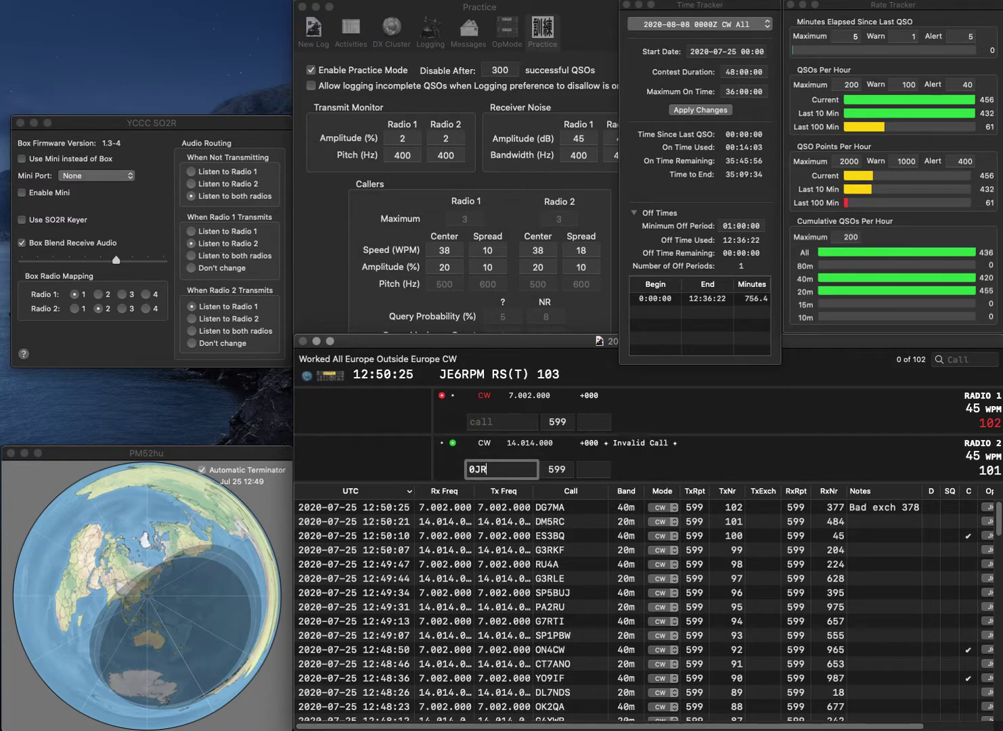
{"action": "key", "text": "Return"}
{"action": "type", "text": "SP8FB"}
{"action": "key", "text": "Return"}
{"action": "type", "text": "DL"}
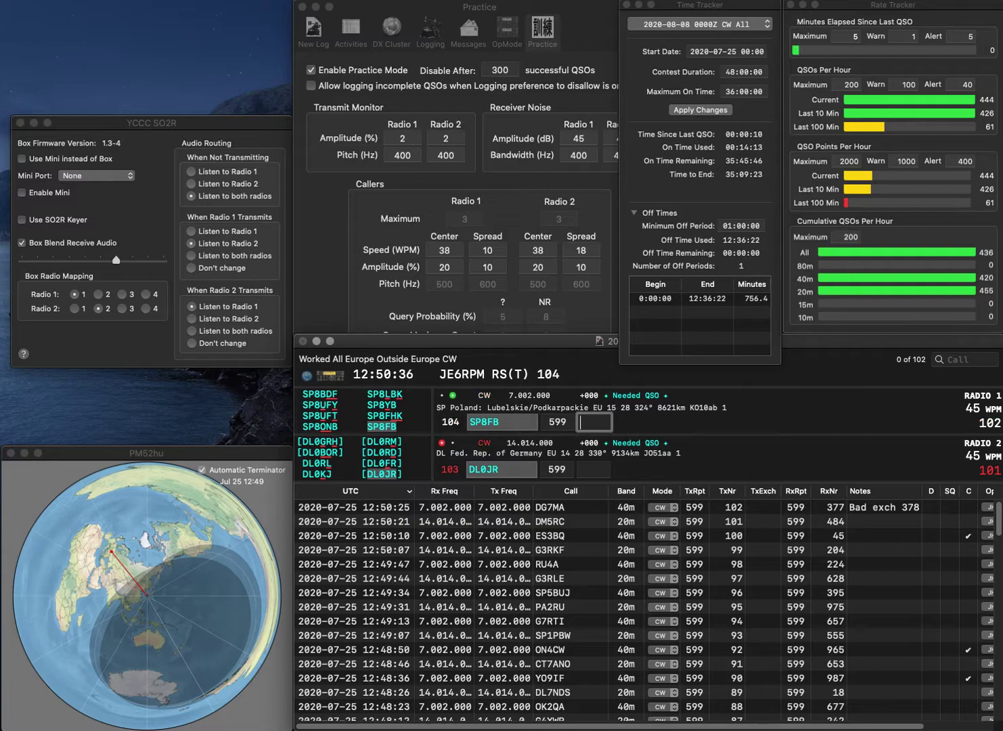
Log SP8FB with received number 691 on Radio 1 and DL0JR with received number 971 on Radio 2.
{"action": "type", "text": "691"}
{"action": "key", "text": "Return"}
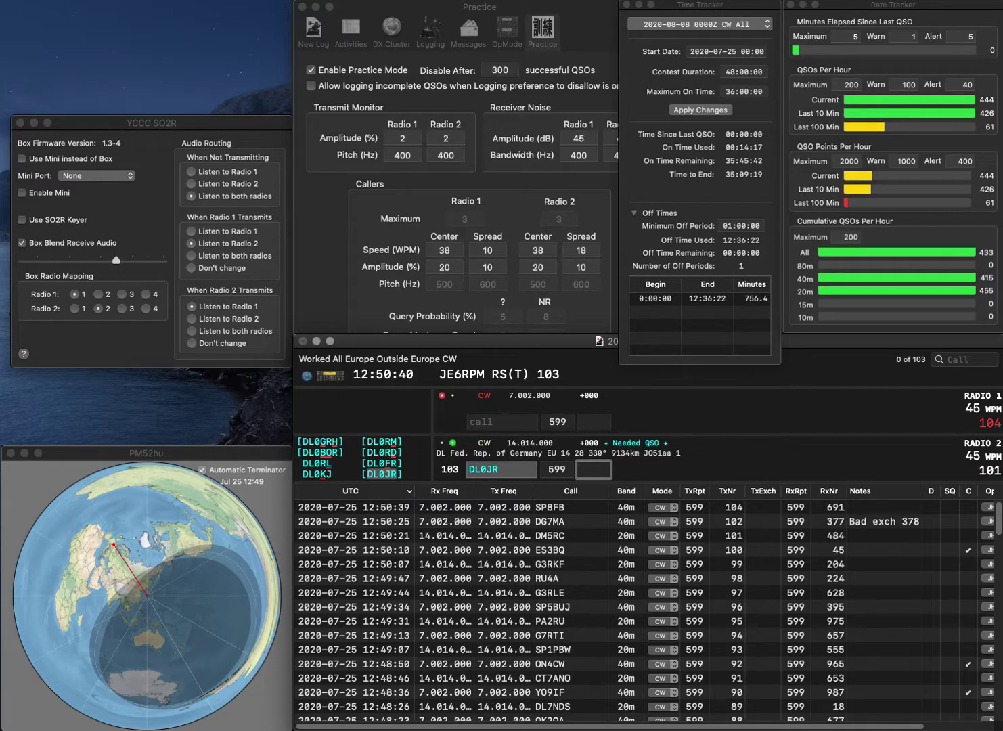
{"action": "type", "text": "971"}
{"action": "key", "text": "Return"}
{"action": "type", "text": "4"}
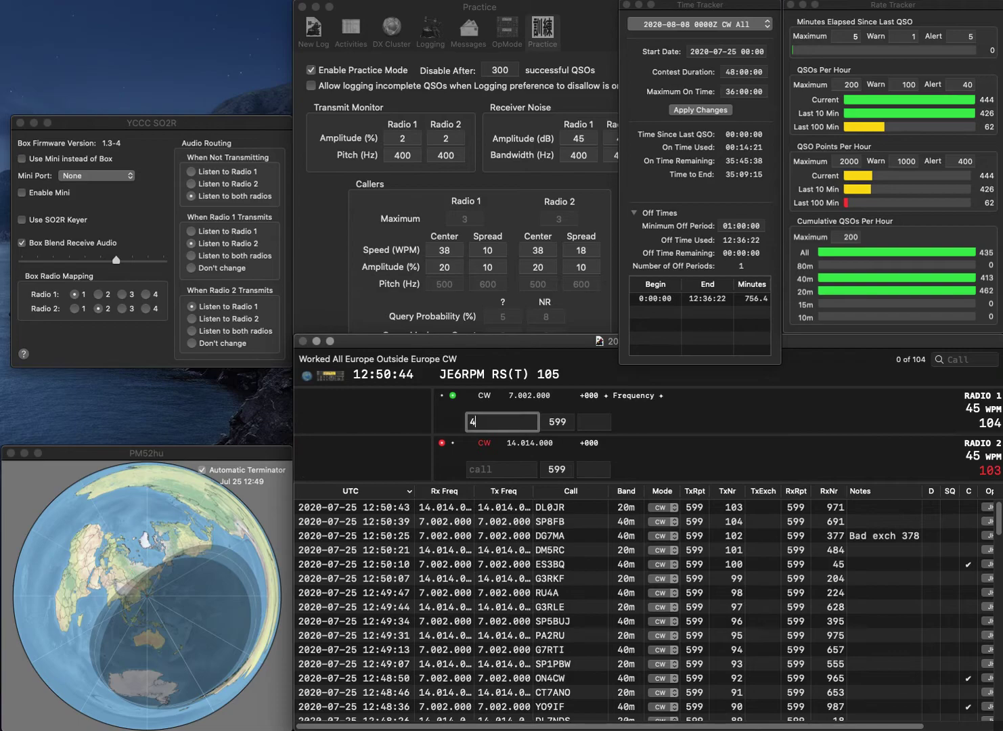
{"action": "type", "text": "EDB"}
{"action": "key", "text": "Home"}
{"action": "type", "text": "DL"}
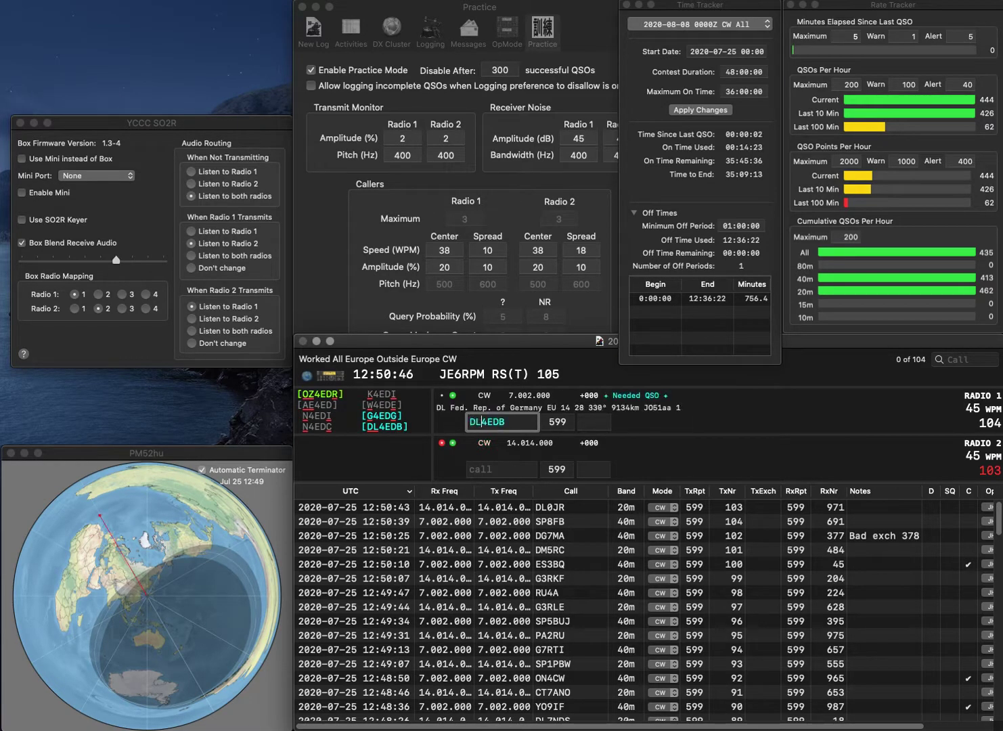
{"action": "key", "text": "Return"}
{"action": "type", "text": "G3JUL"}
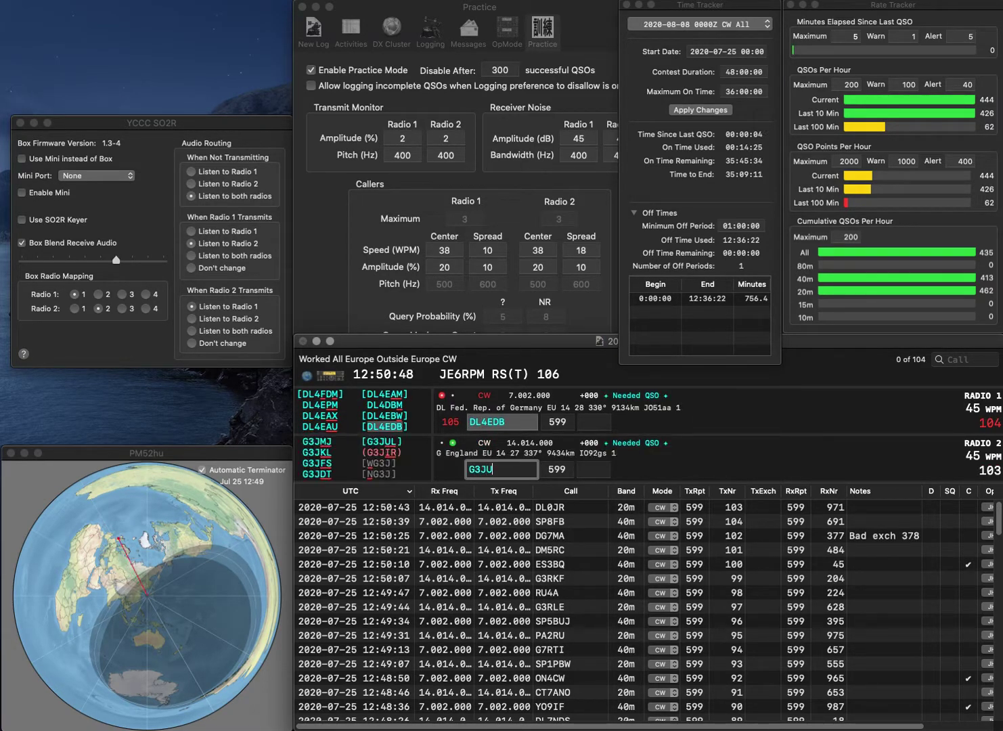
{"action": "key", "text": "Return"}
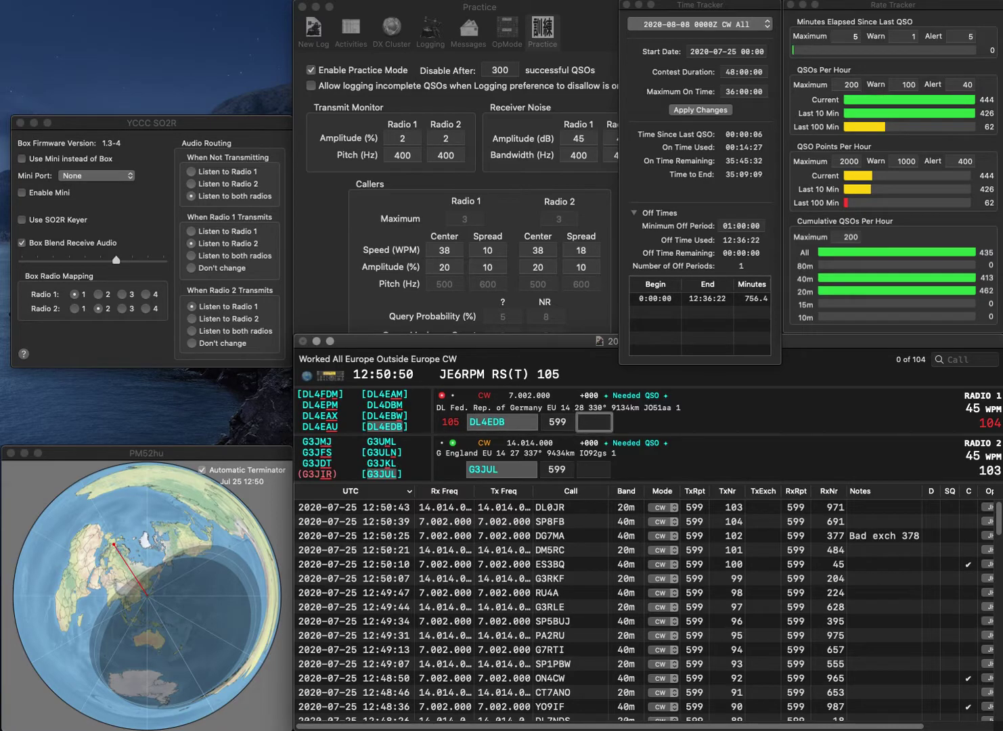
{"action": "type", "text": "251"}
{"action": "key", "text": "Return"}
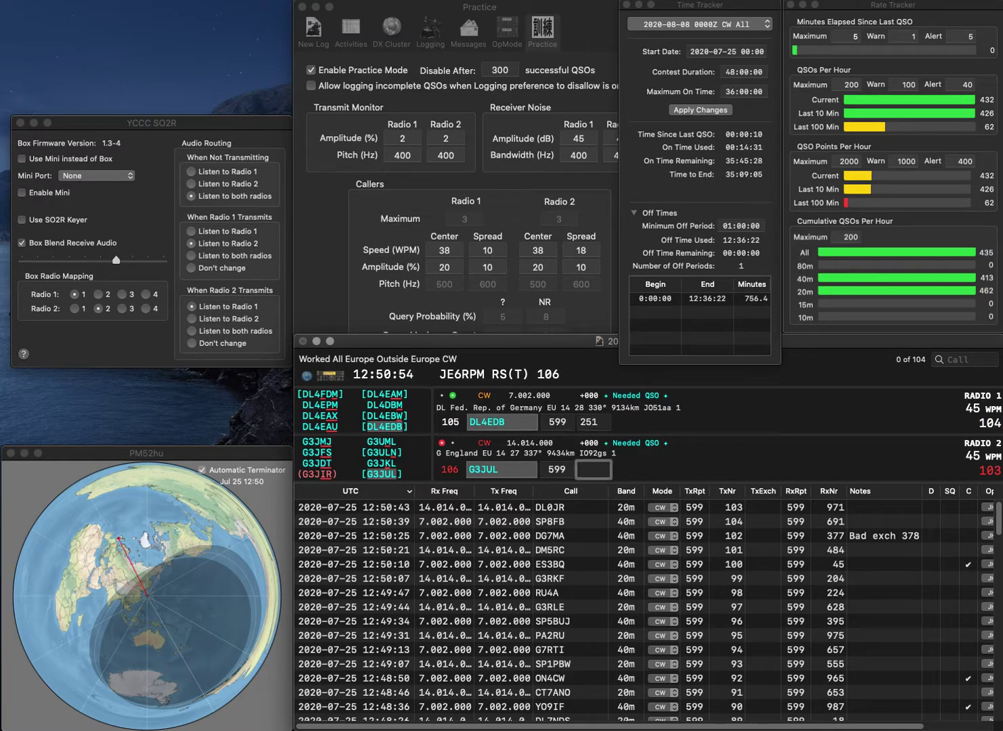
{"action": "type", "text": "64"}
{"action": "key", "text": "Return"}
{"action": "type", "text": "EA"}
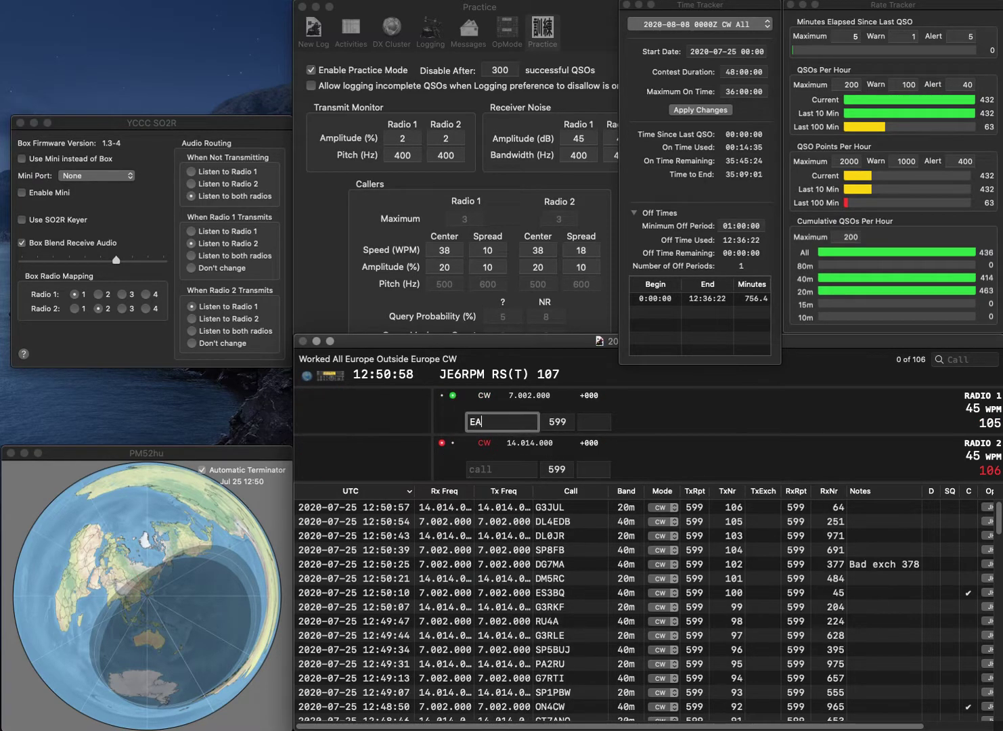
{"action": "type", "text": "4GUU"}
{"action": "key", "text": "Return"}
{"action": "type", "text": "SP5W"}
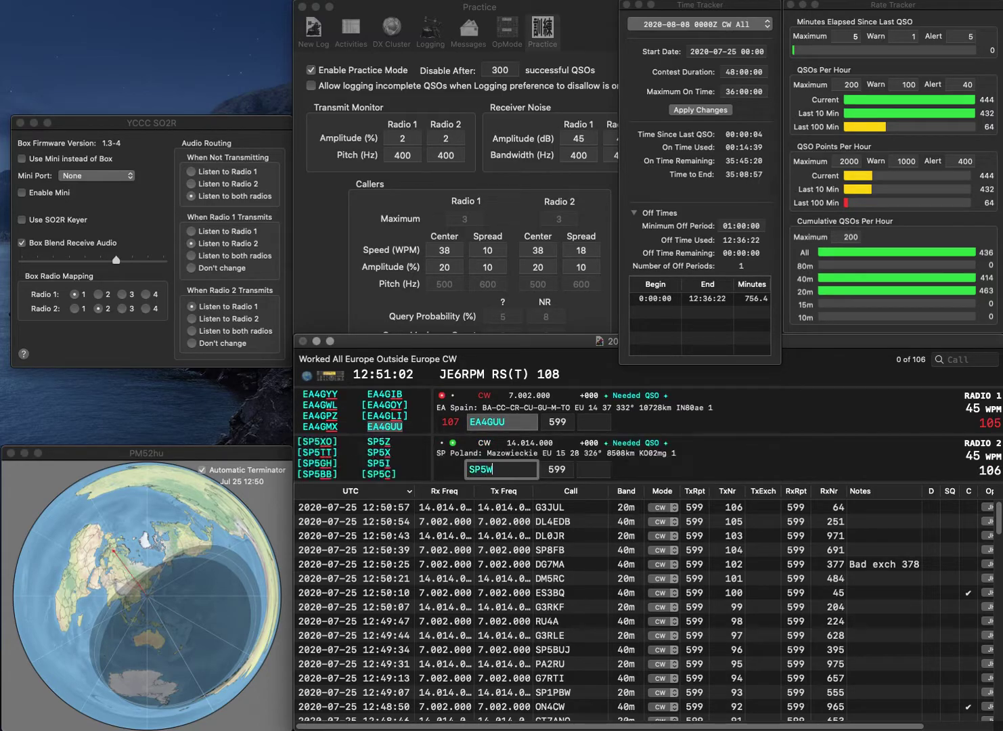
{"action": "type", "text": "AZ"}
{"action": "key", "text": "Return"}
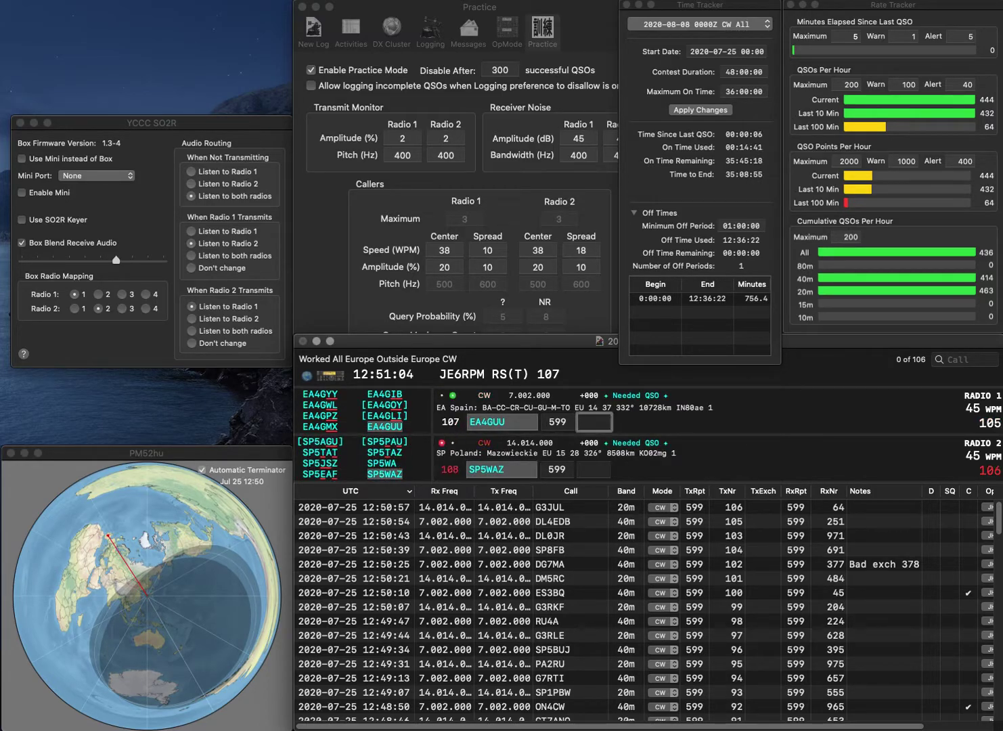
{"action": "type", "text": "532"}
{"action": "key", "text": "Return"}
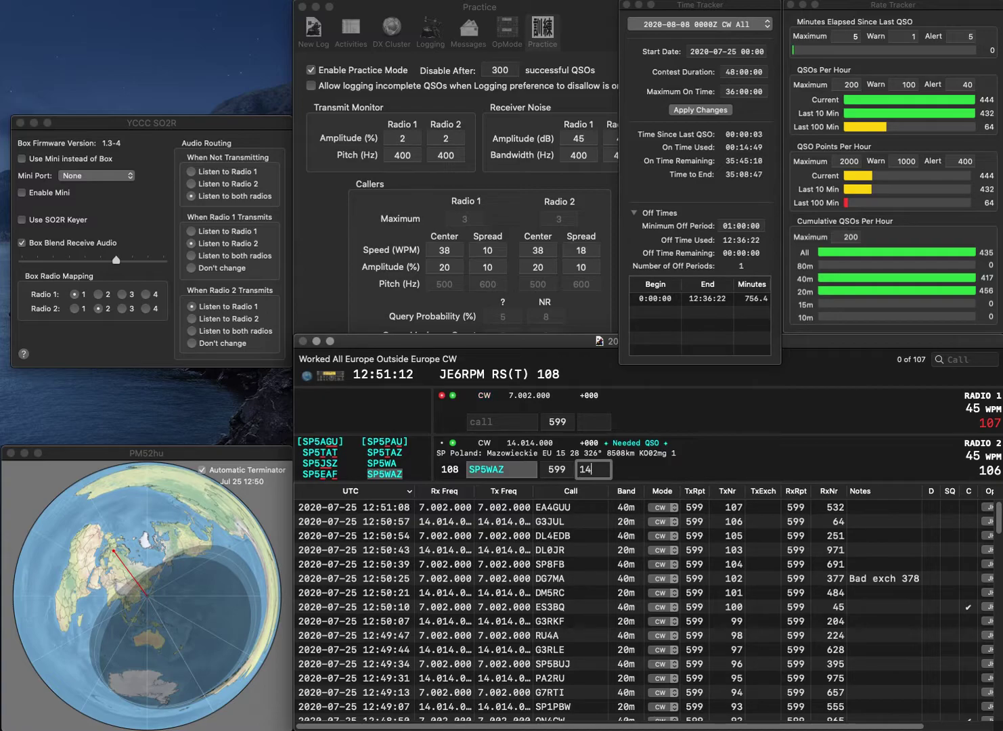
{"action": "key", "text": "Return"}
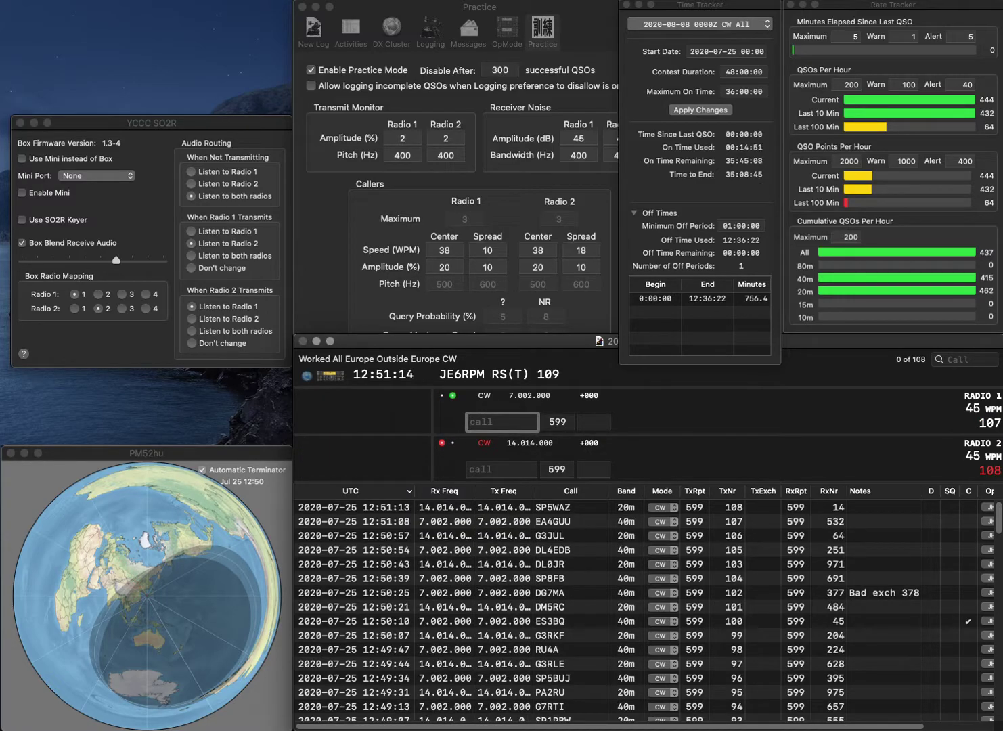
{"action": "type", "text": "PD0AG"}
{"action": "key", "text": "Return"}
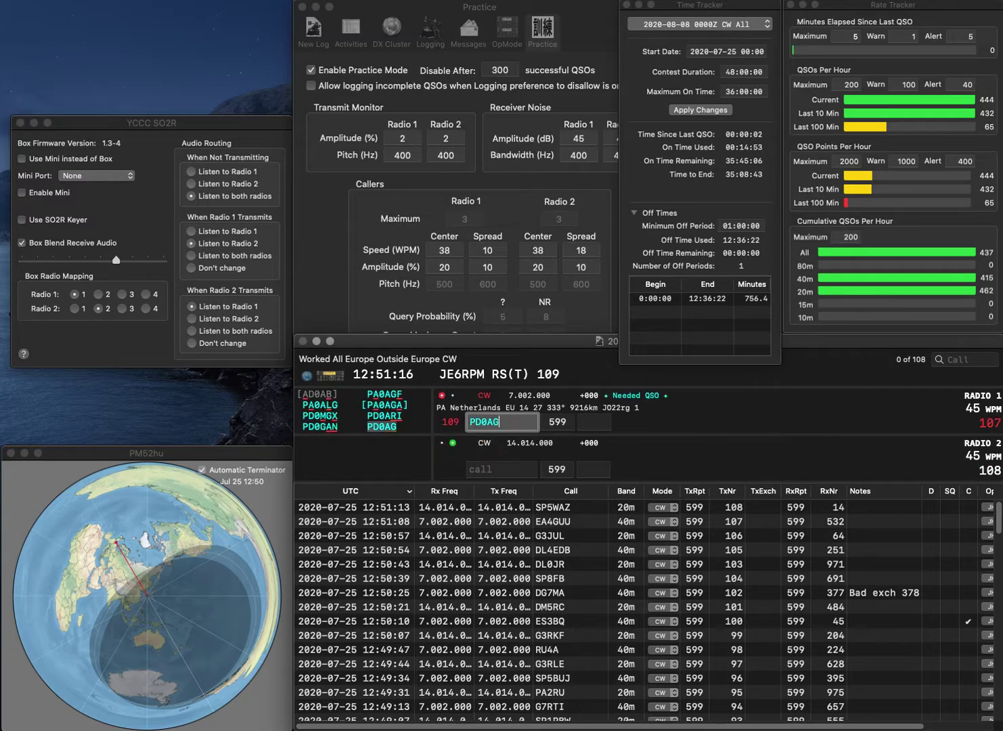
{"action": "type", "text": "GM0EGI"}
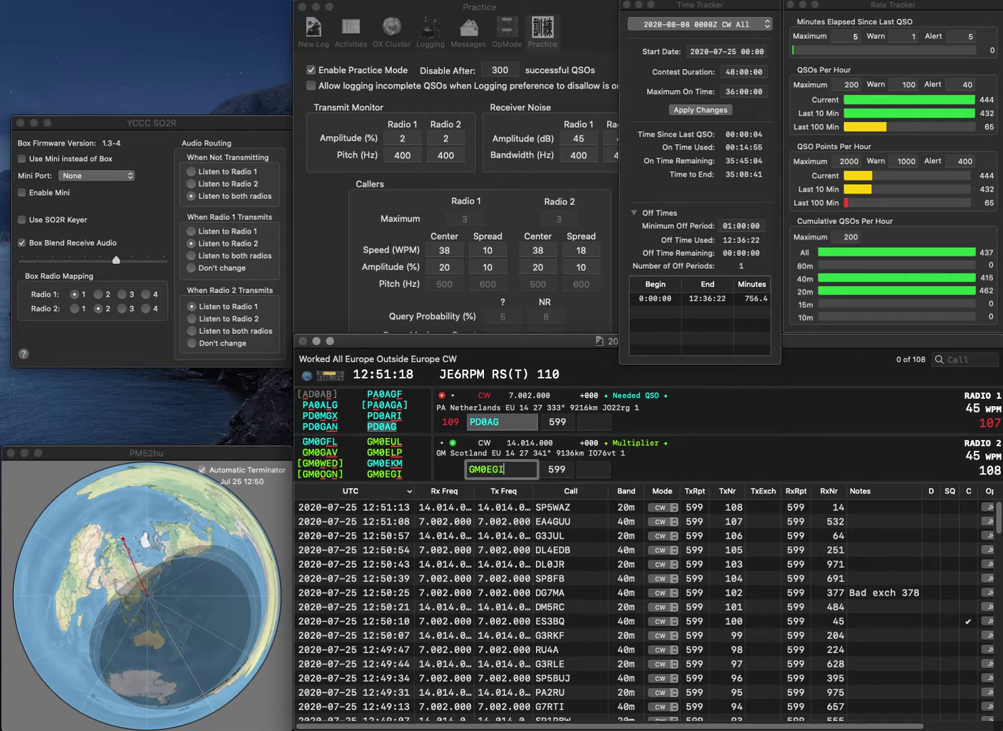
{"action": "key", "text": "Return"}
{"action": "key", "text": "Return"}
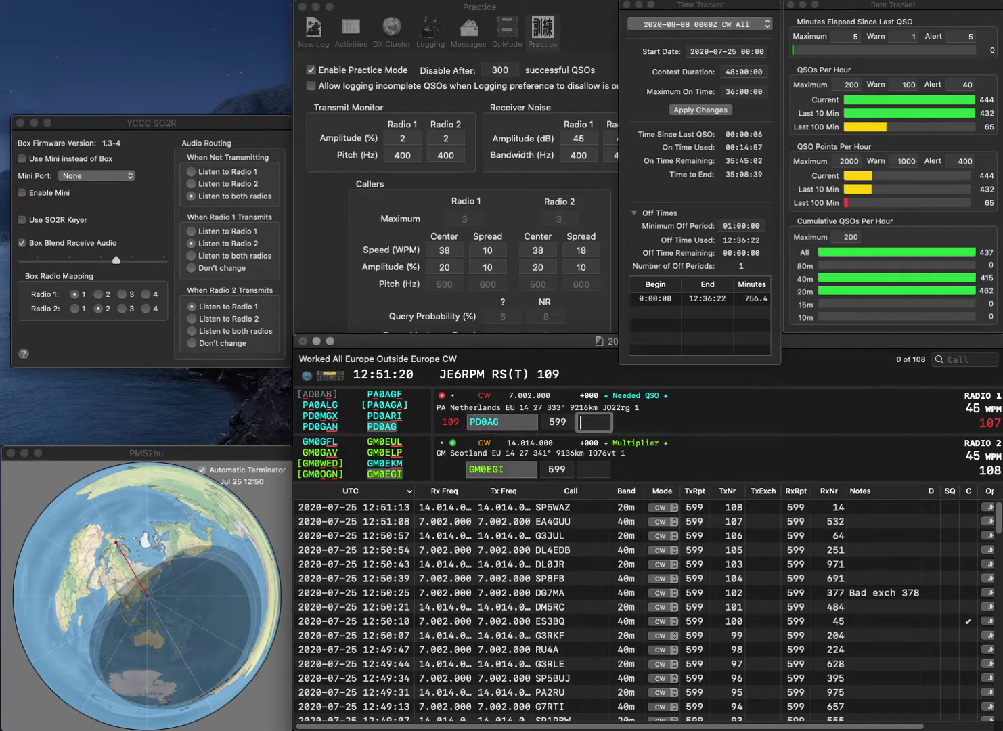
{"action": "type", "text": "515"}
{"action": "key", "text": "Return"}
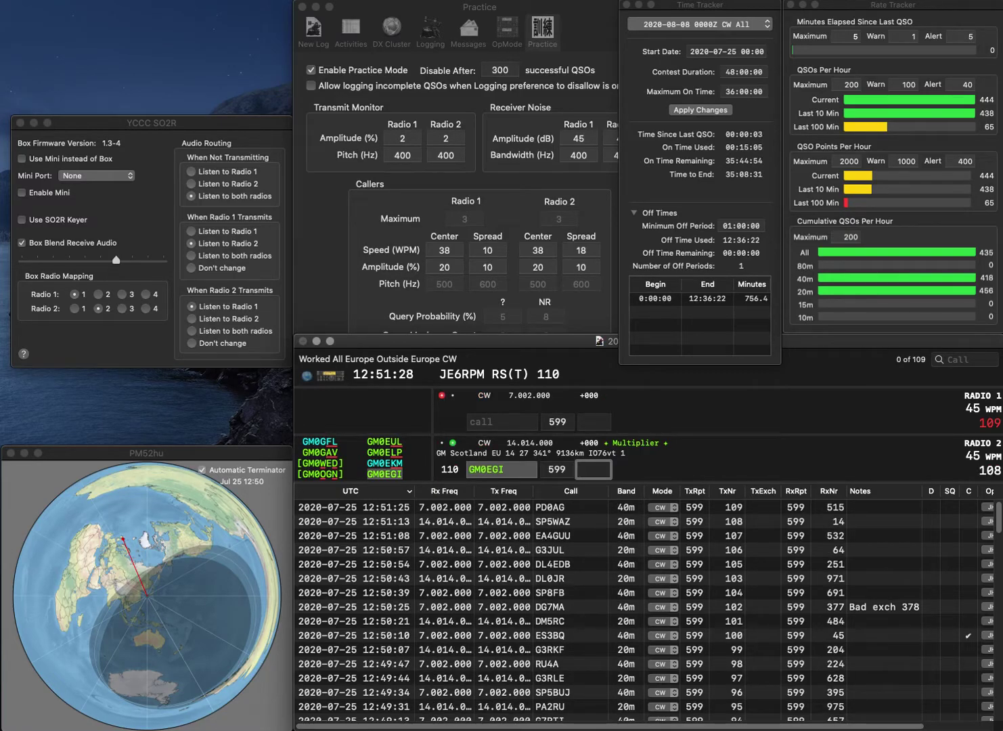
{"action": "type", "text": "442"}
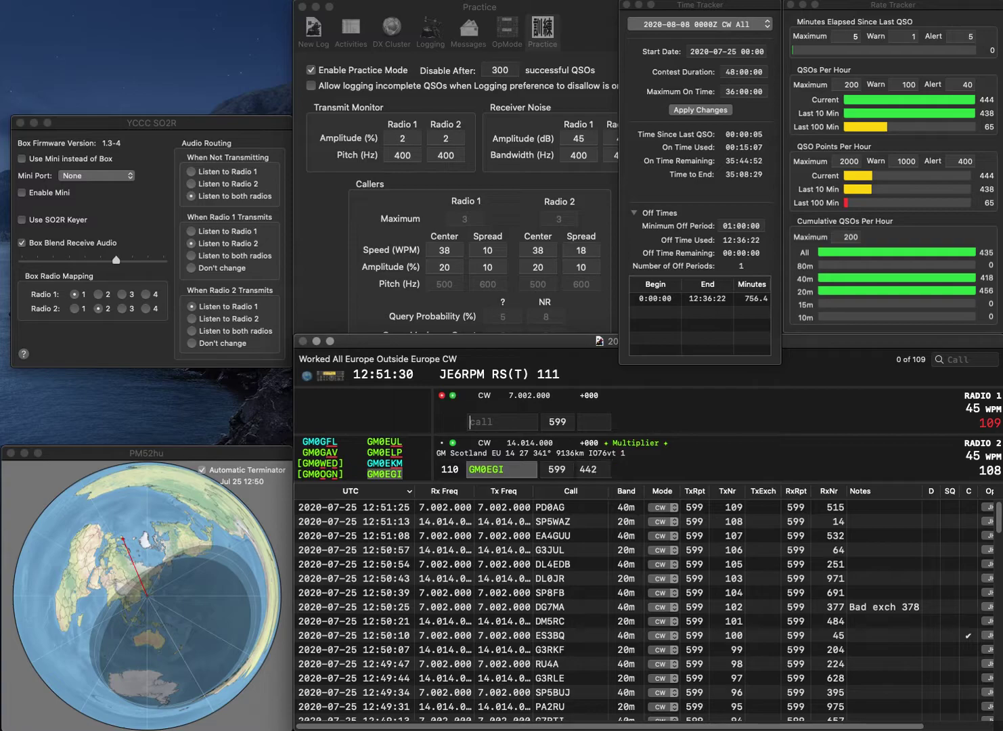
{"action": "key", "text": "Return"}
Answer RN4ACX on Radio 1 and DF9GR on Radio 2.
{"action": "type", "text": "RN4ACX"}
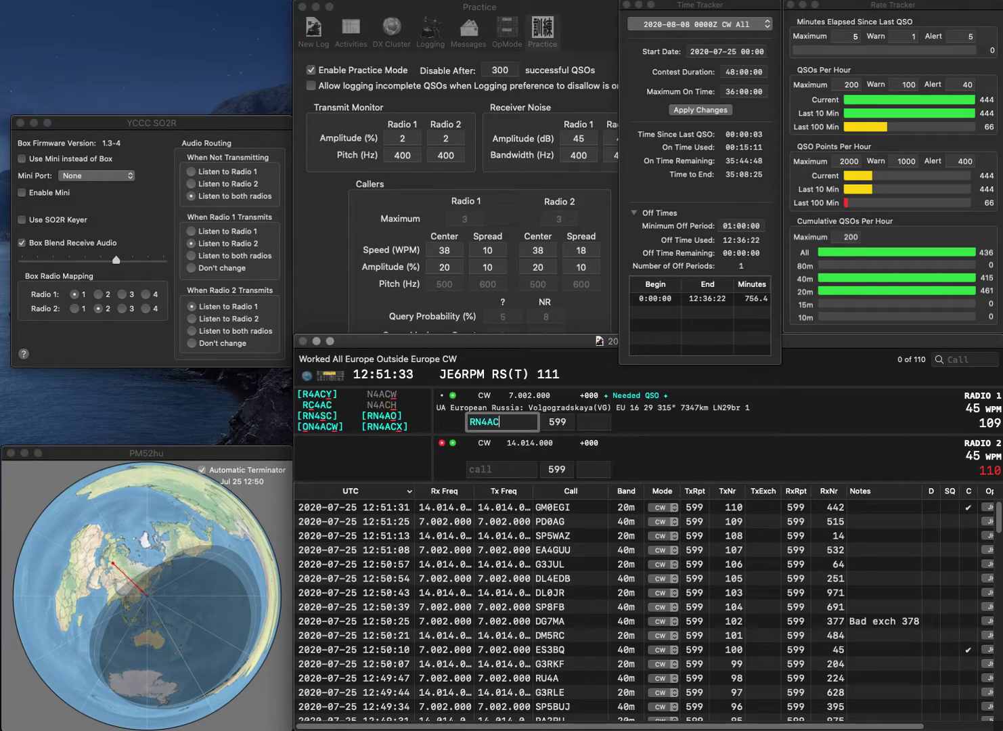
{"action": "key", "text": "Return"}
{"action": "type", "text": "F9GR"}
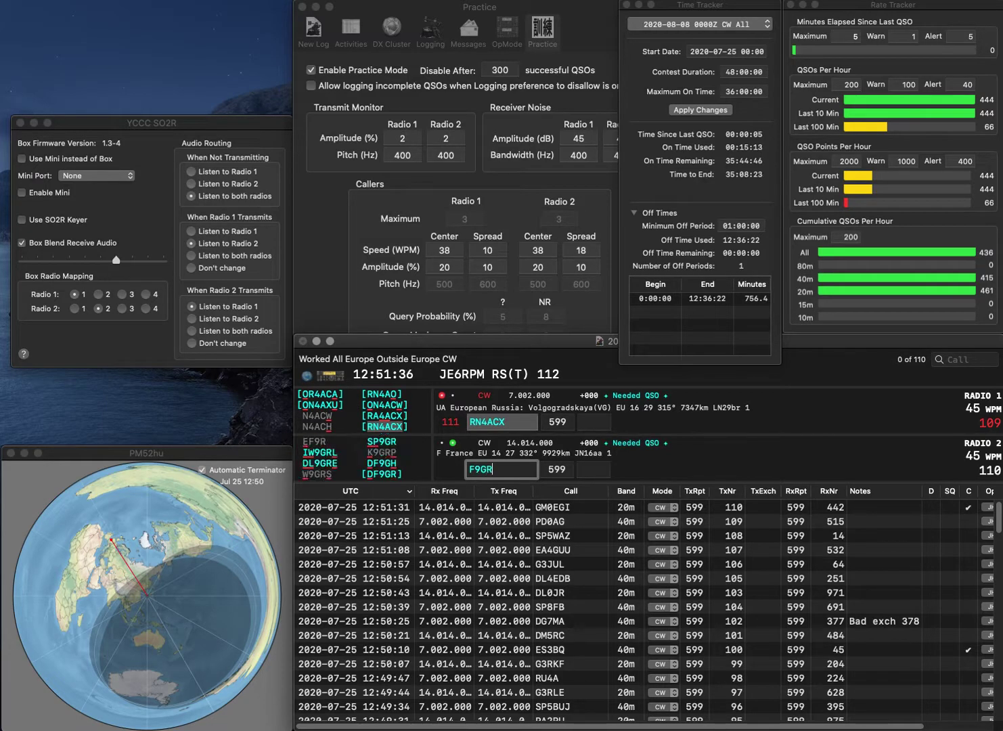
{"action": "key", "text": "Return"}
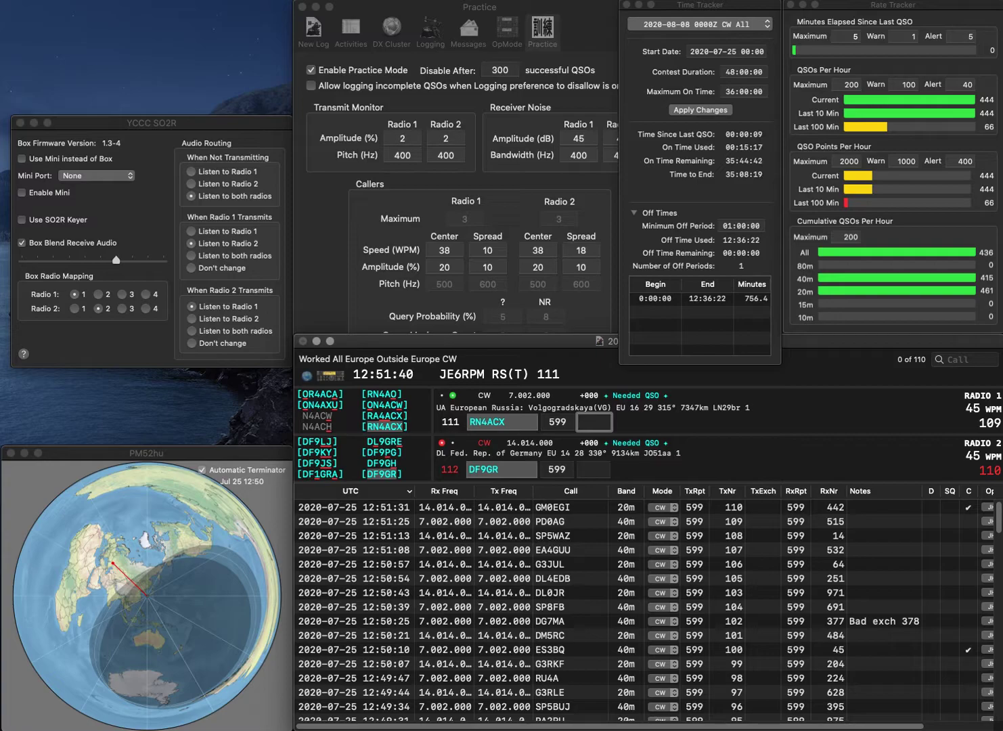
{"action": "type", "text": "240"}
{"action": "key", "text": "Return"}
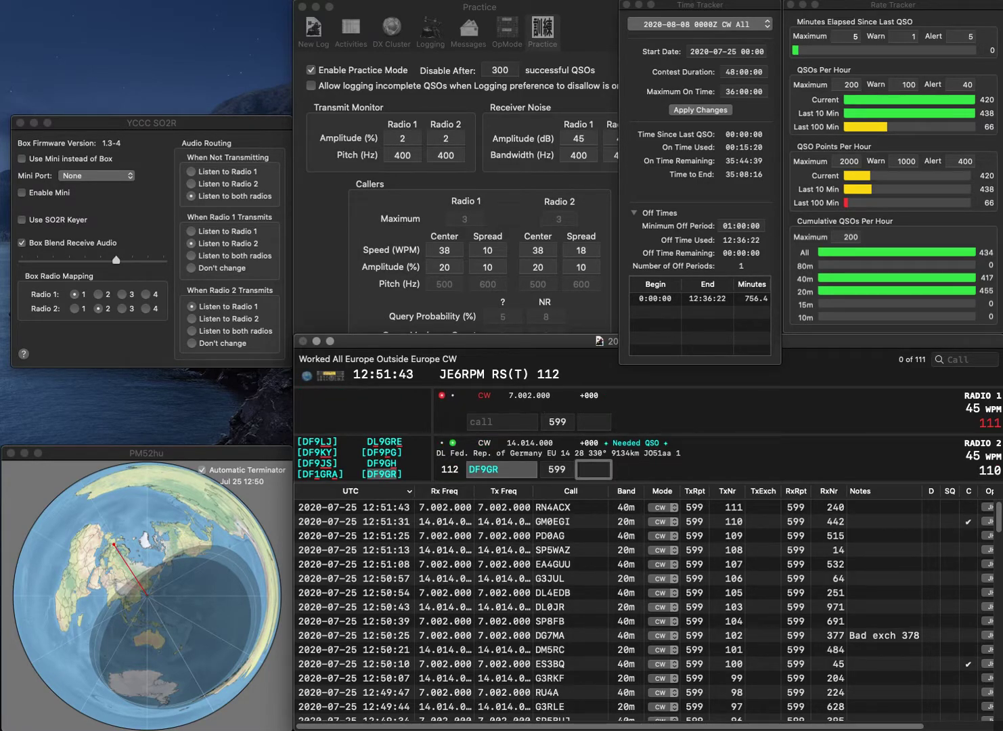
{"action": "type", "text": "963"}
{"action": "key", "text": "Return"}
{"action": "type", "text": "DM1LAN"}
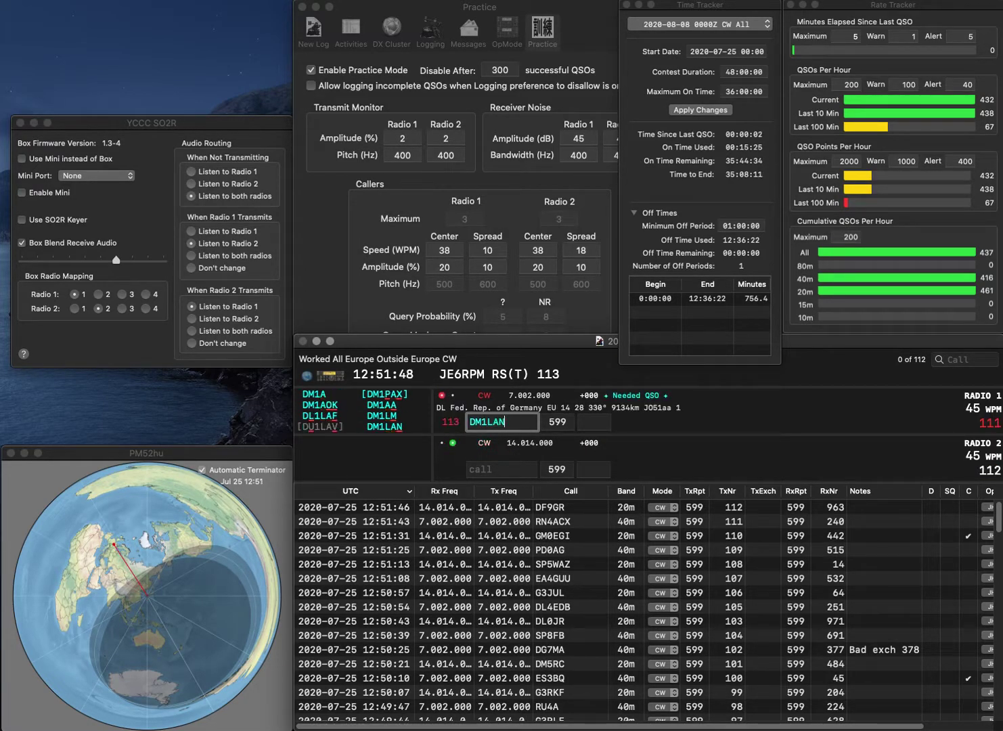
{"action": "key", "text": "Return"}
{"action": "type", "text": "DF"}
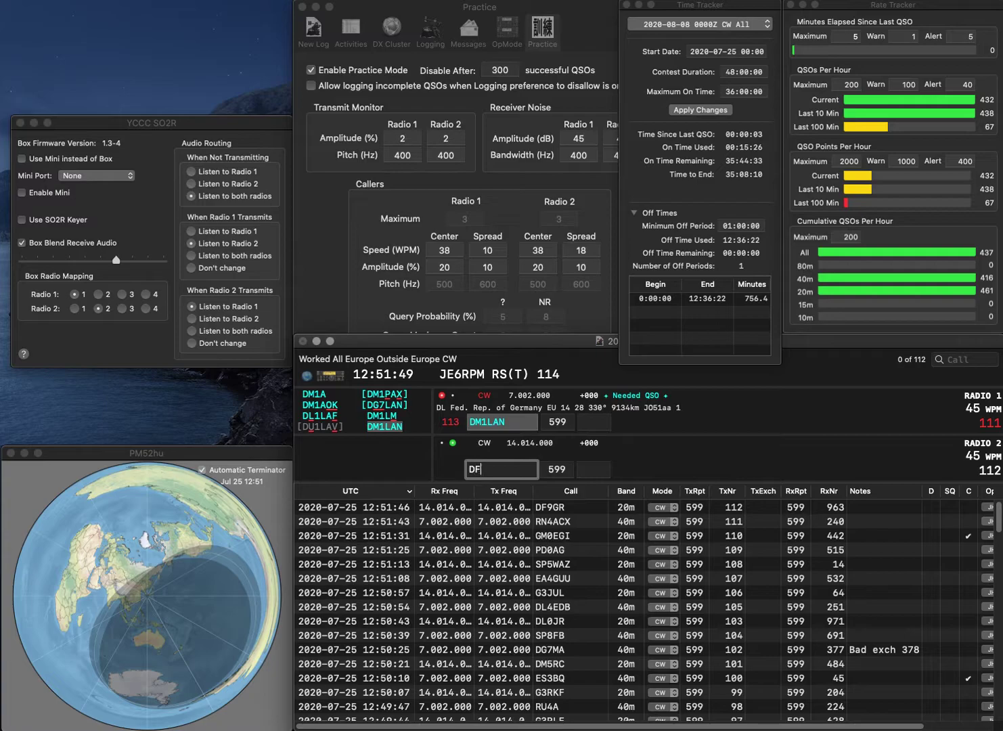
{"action": "type", "text": "2IY"}
{"action": "key", "text": "Return"}
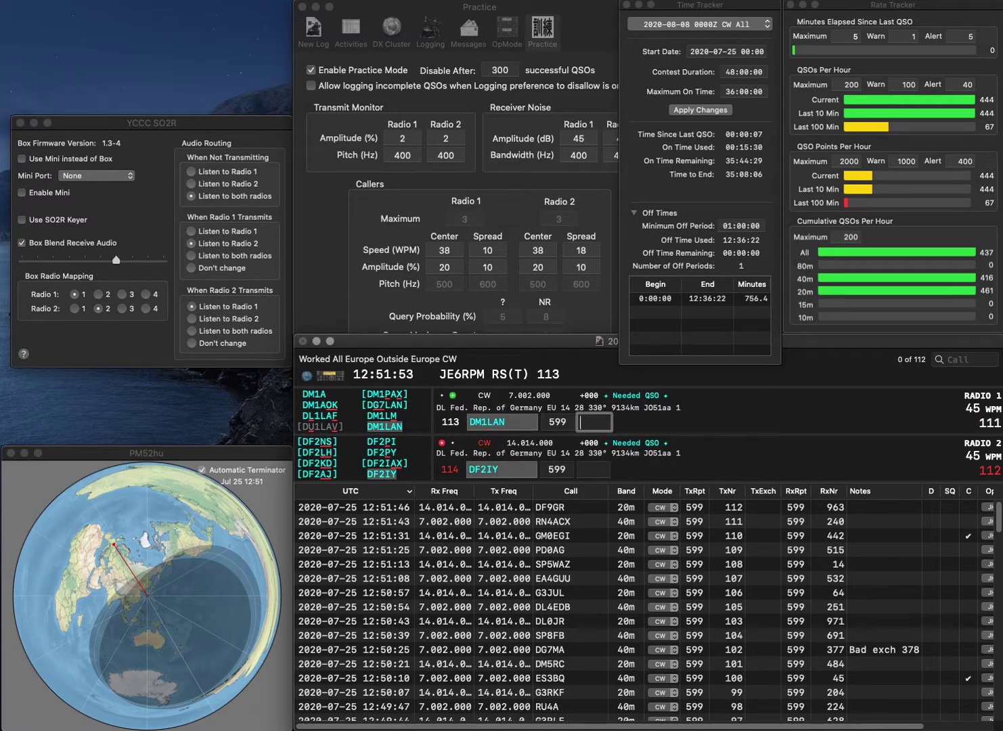
{"action": "type", "text": "402"}
{"action": "key", "text": "Return"}
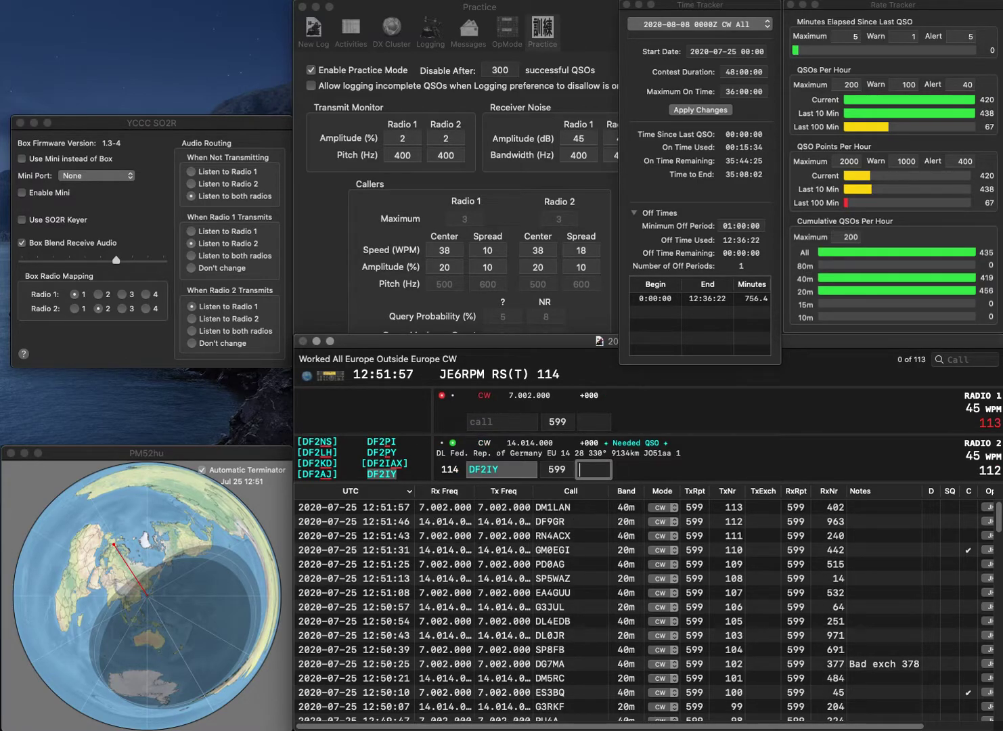
{"action": "type", "text": "836"}
{"action": "key", "text": "Return"}
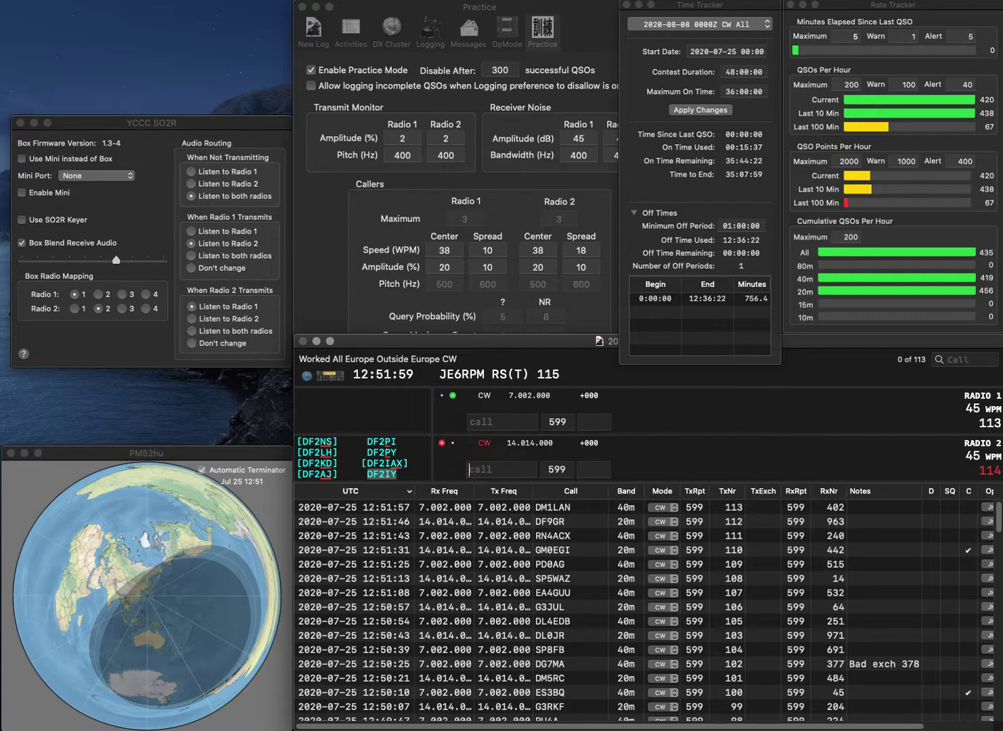
Answer R2FZ on Radio 1 and the partial call 2DW on Radio 2.
{"action": "type", "text": "R2FZ"}
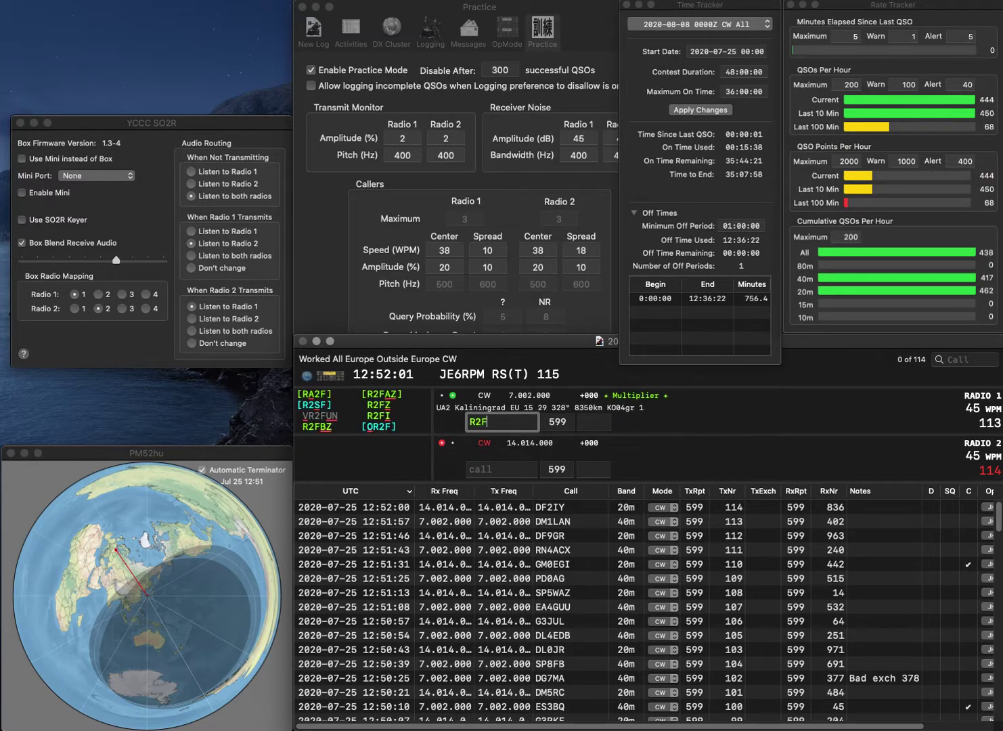
{"action": "key", "text": "Return"}
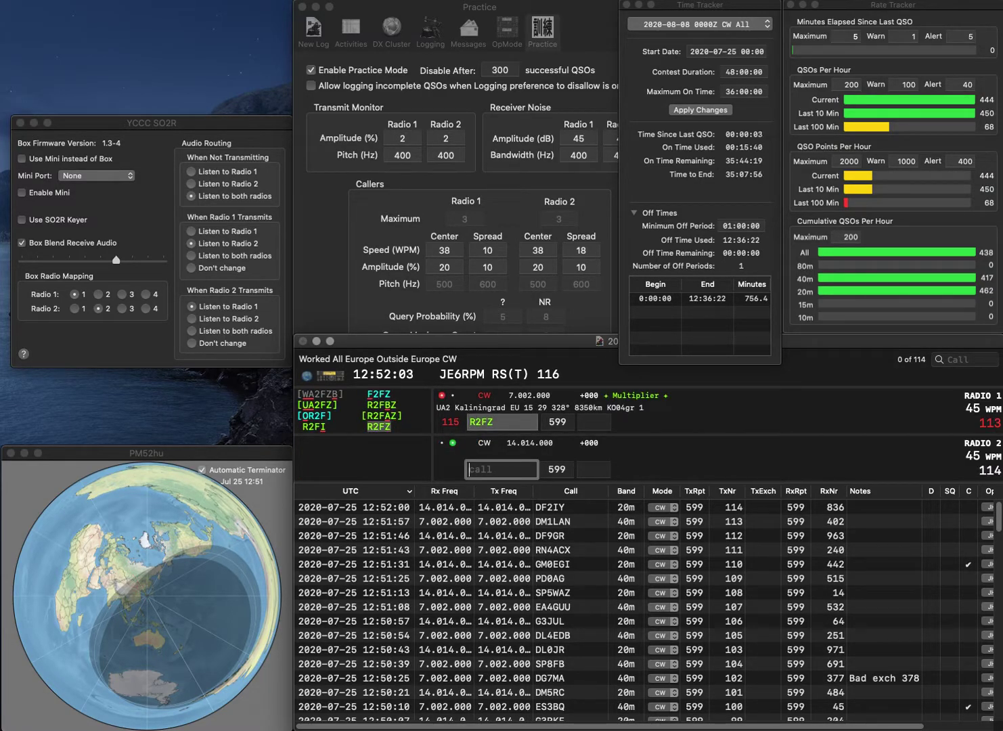
{"action": "type", "text": "2DW"}
{"action": "key", "text": "Return"}
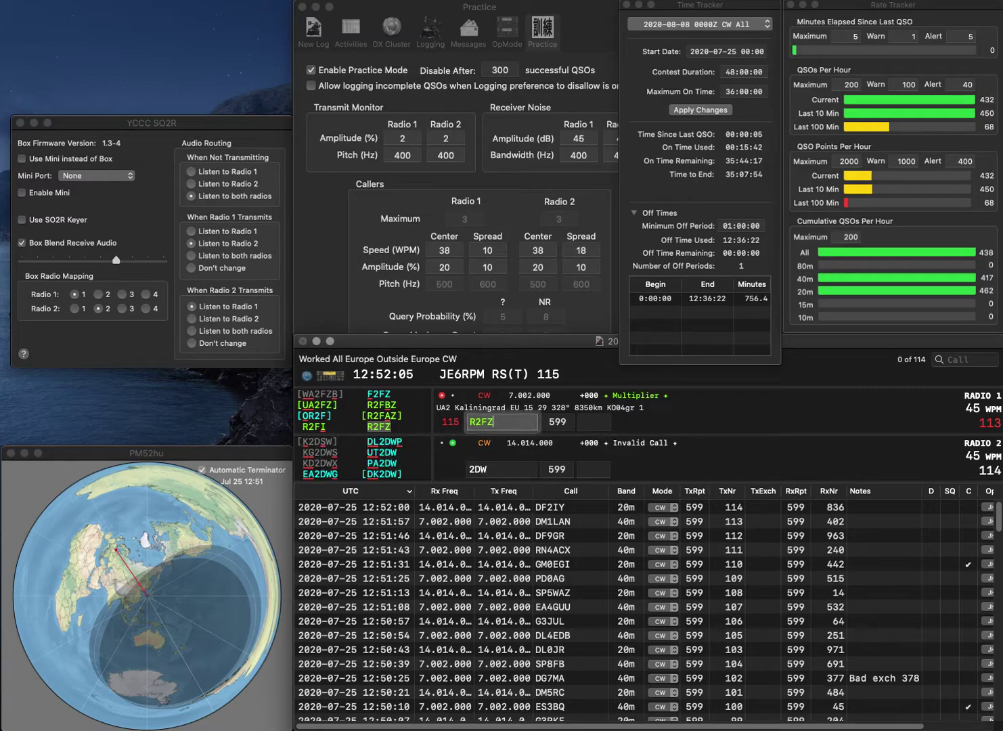
Log R2FZ with received number 732 on Radio 1 and correct the partial call on Radio 2 to RZ3DW.
{"action": "left_click", "coordinate": [595, 422]}
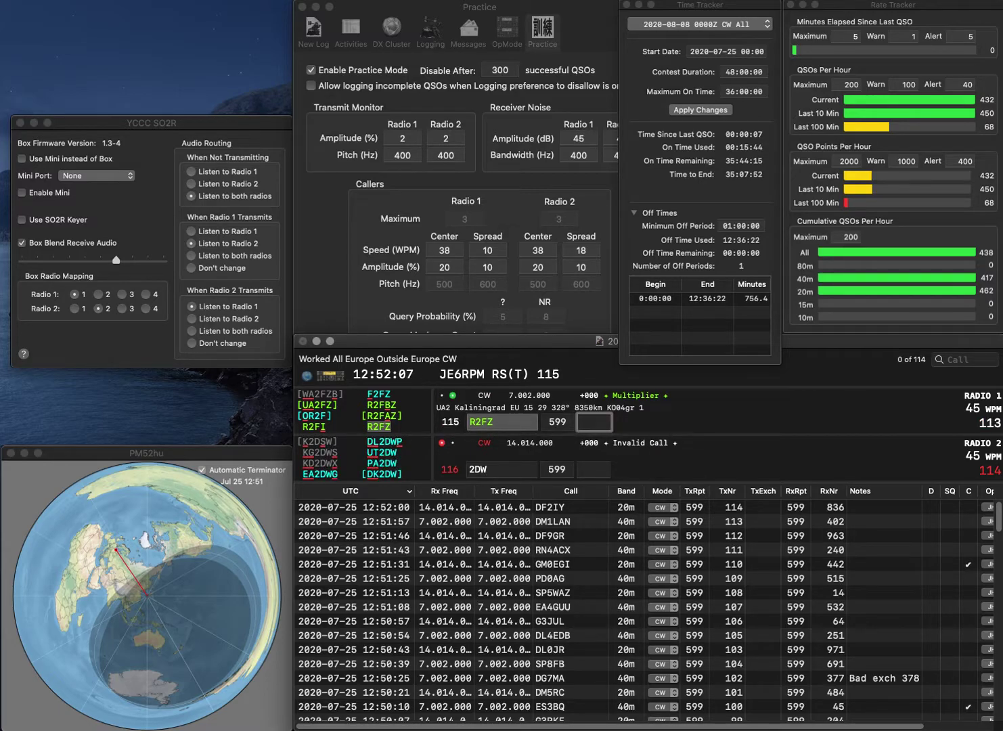
{"action": "key", "text": "Return"}
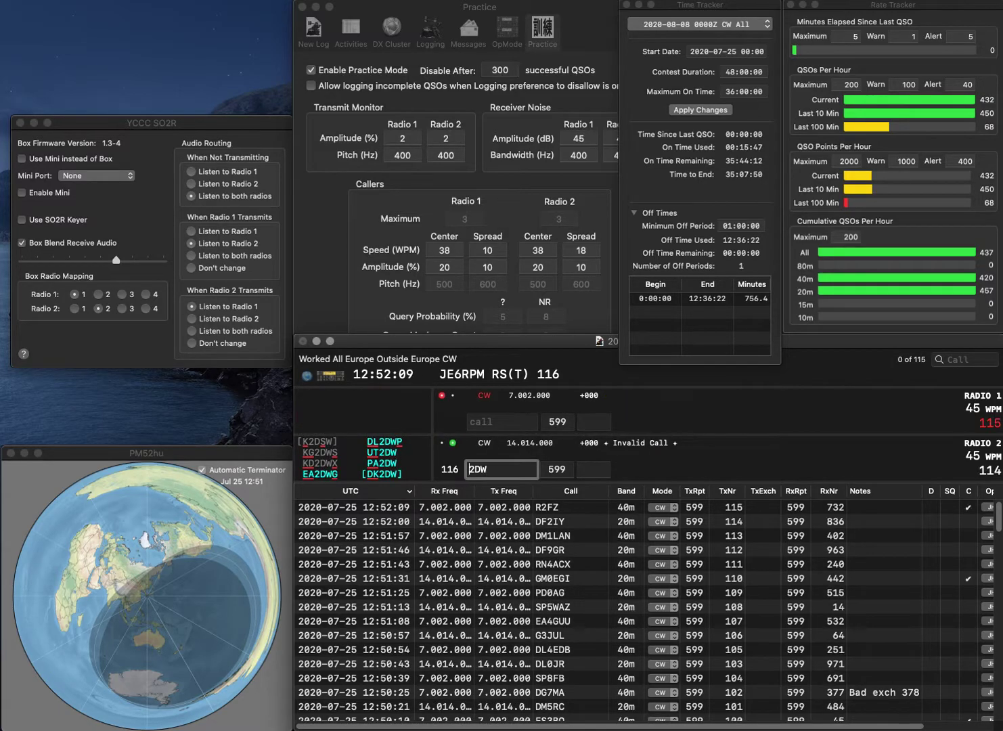
{"action": "key", "text": "BackSpace"}
{"action": "key", "text": "BackSpace"}
{"action": "key", "text": "BackSpace"}
{"action": "type", "text": "RZ3DW"}
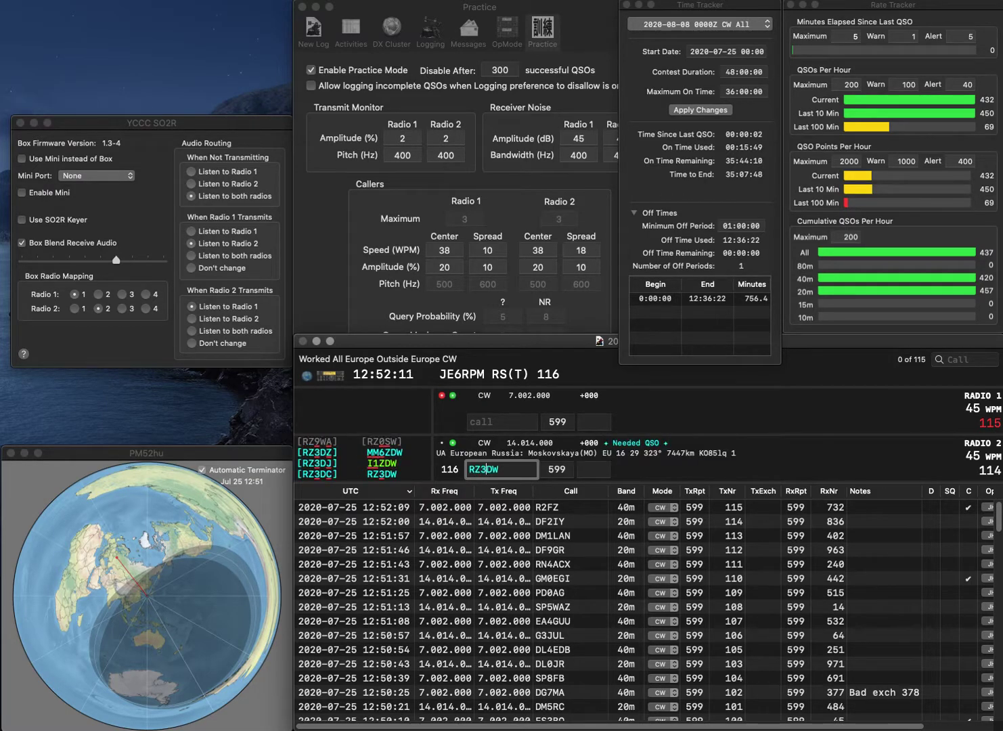
{"action": "key", "text": "Return"}
{"action": "type", "text": "LZ1"}
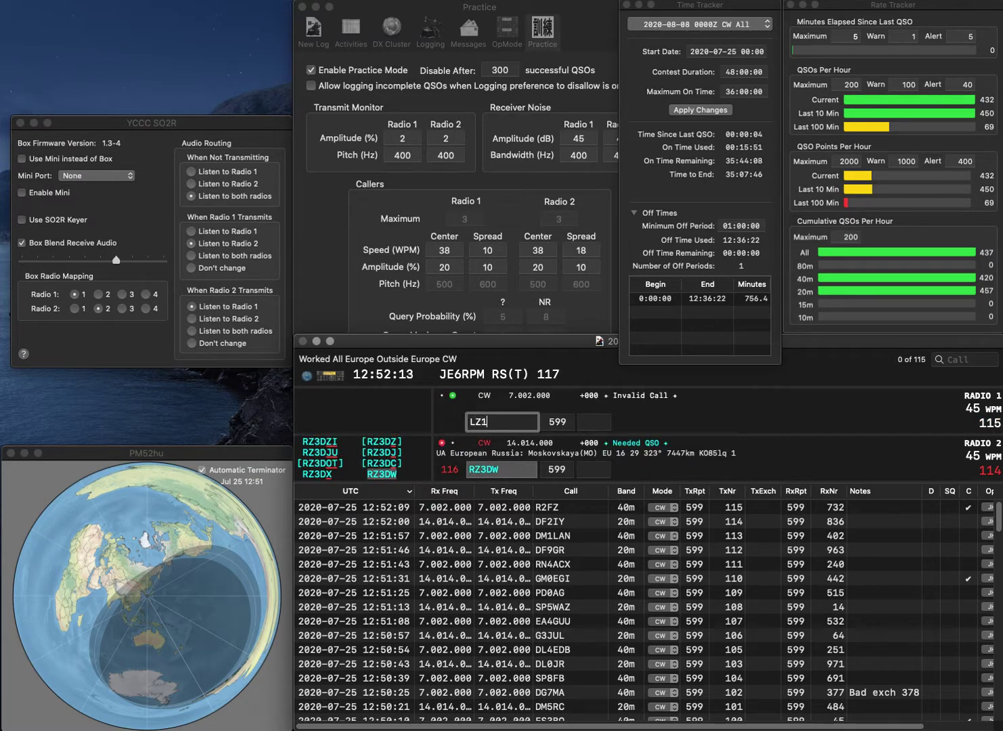
{"action": "type", "text": "ZM"}
{"action": "key", "text": "Return"}
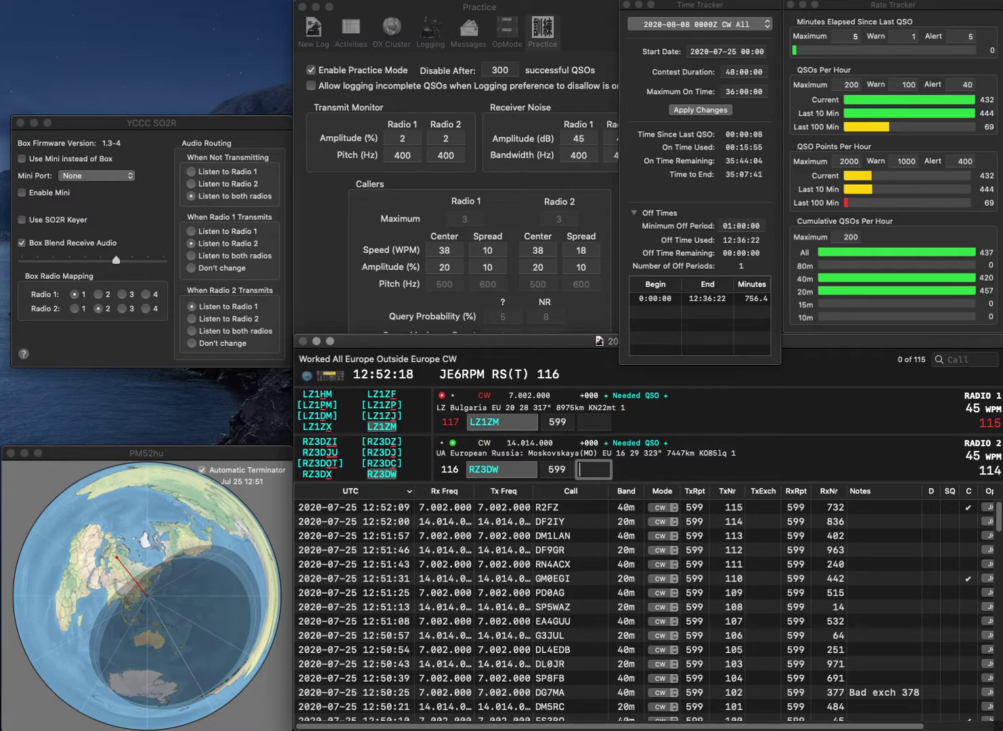
{"action": "type", "text": "147"}
{"action": "key", "text": "Return"}
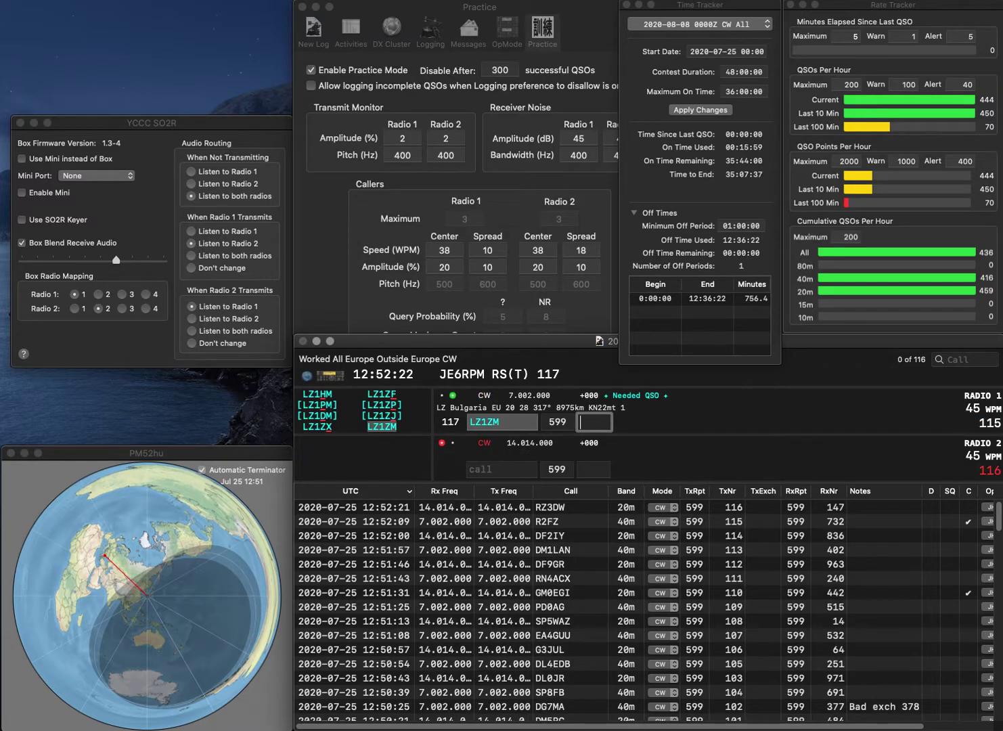
{"action": "type", "text": "564"}
{"action": "key", "text": "Return"}
{"action": "type", "text": "SP8ON"}
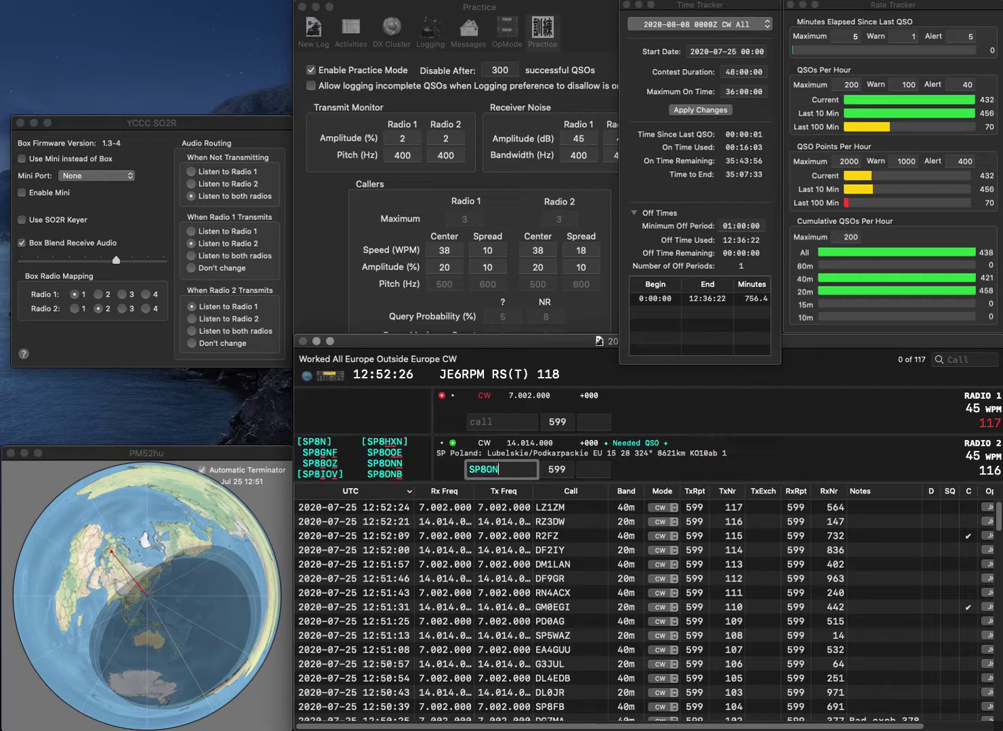
{"action": "type", "text": "B"}
{"action": "key", "text": "Return"}
{"action": "type", "text": "LZ2RS"}
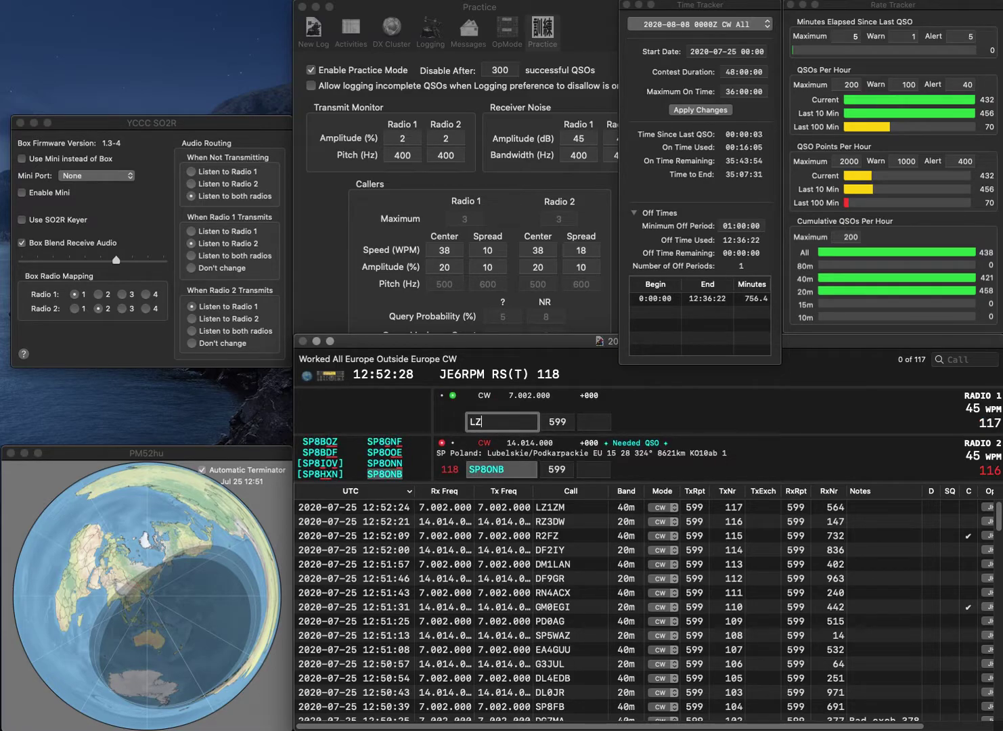
{"action": "key", "text": "Return"}
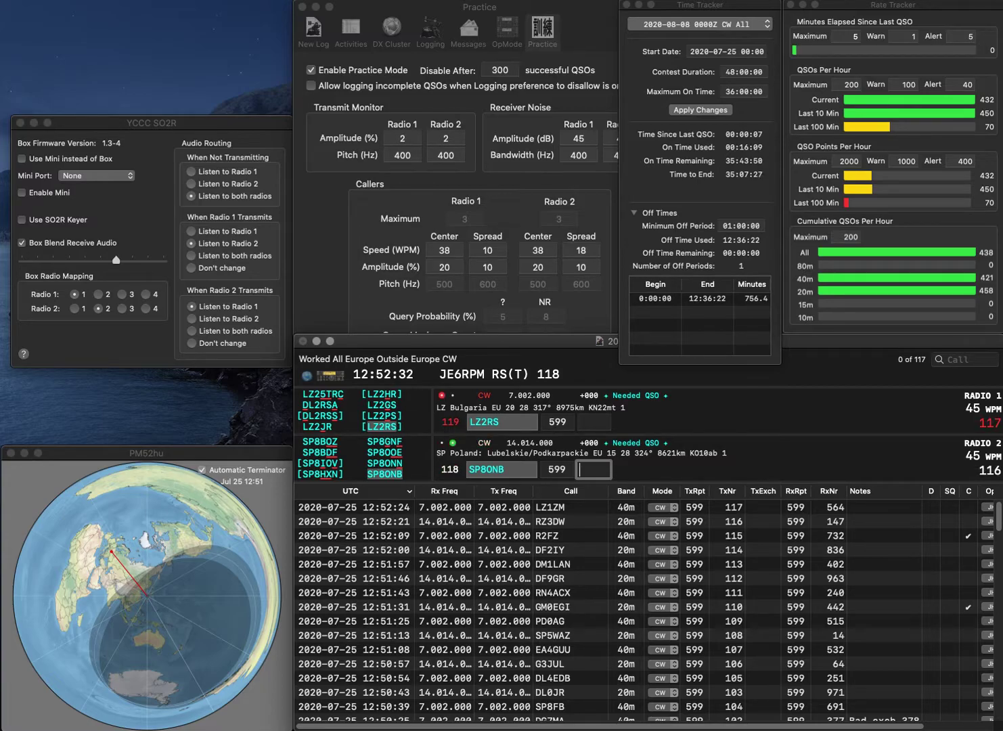
{"action": "type", "text": "552"}
{"action": "key", "text": "Return"}
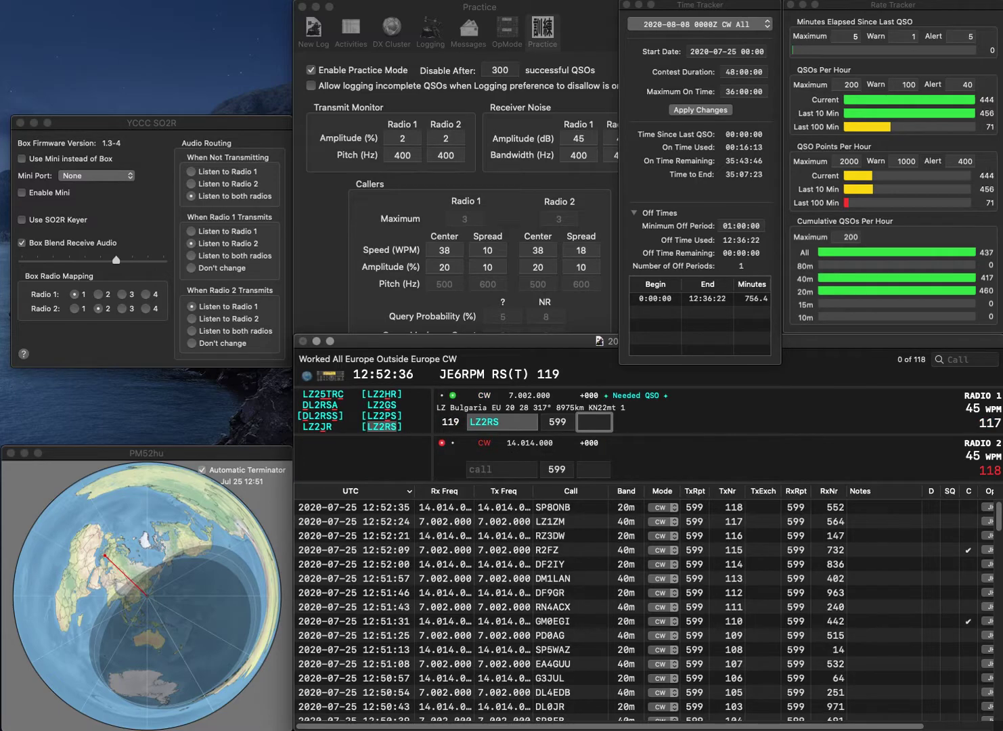
{"action": "type", "text": "110"}
{"action": "key", "text": "Return"}
Answer the partial call AER on Radio 2 and the partial call OM on Radio 1.
{"action": "type", "text": "AER"}
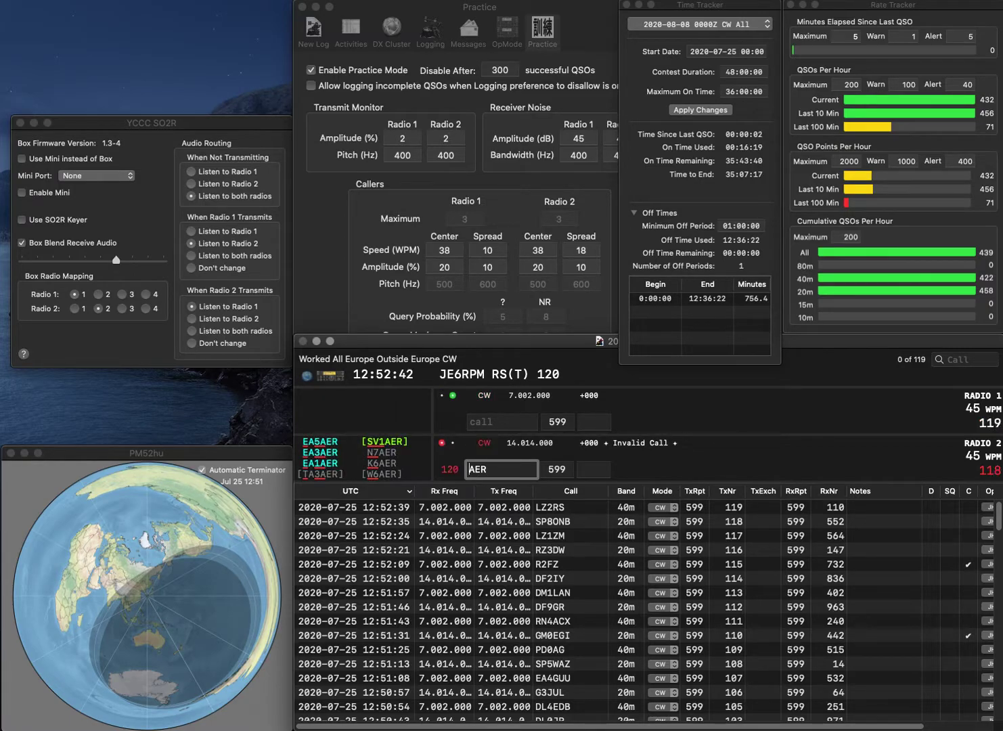
{"action": "key", "text": "Return"}
{"action": "type", "text": "G"}
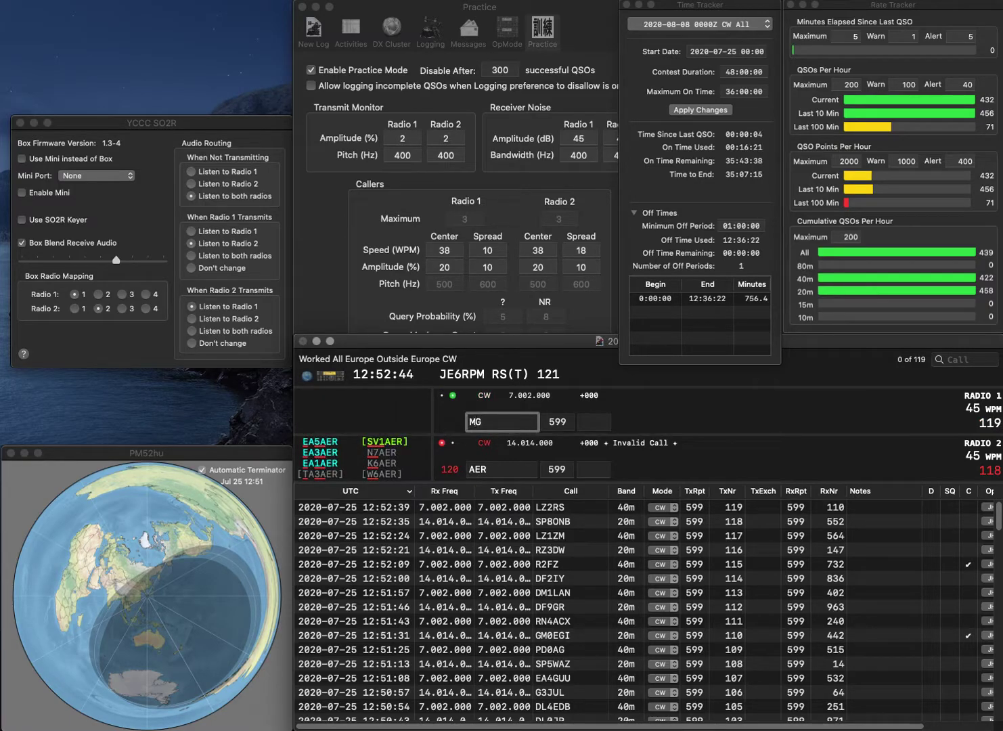
{"action": "key", "text": "BackSpace"}
{"action": "key", "text": "BackSpace"}
{"action": "type", "text": "OM"}
{"action": "key", "text": "Return"}
{"action": "type", "text": "EA1"}
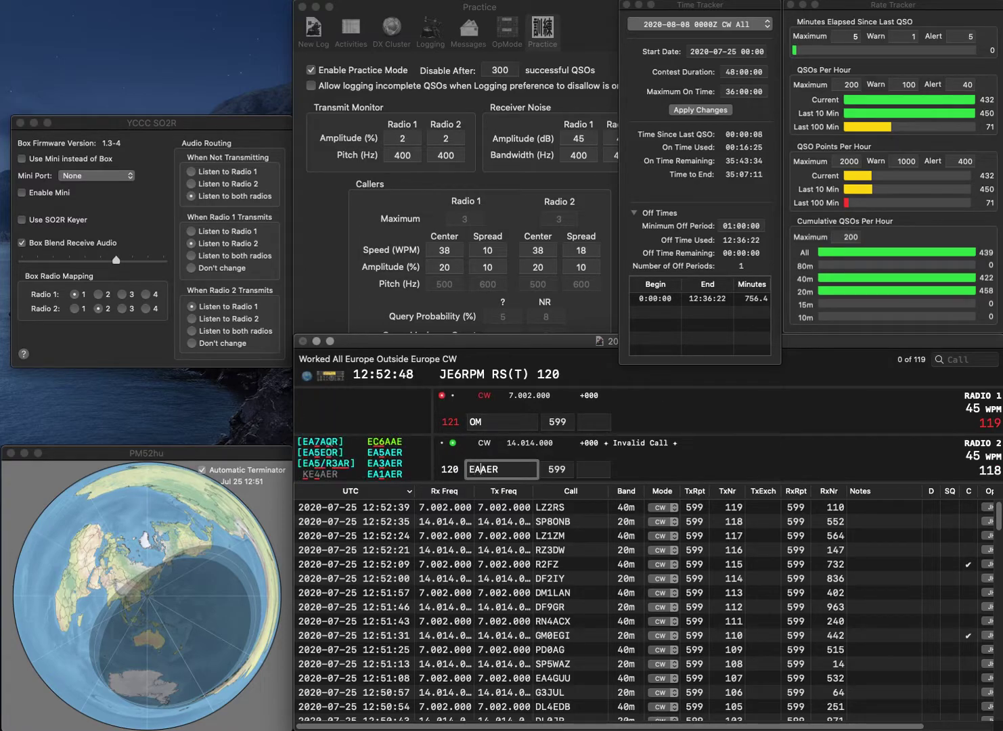
{"action": "key", "text": "Return"}
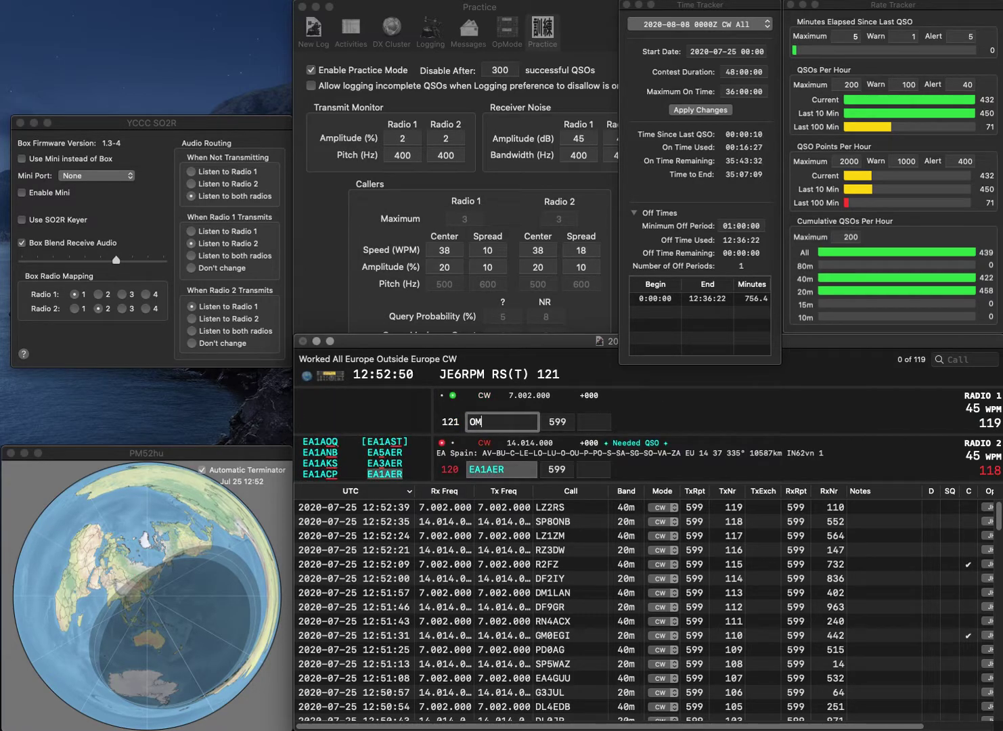
{"action": "type", "text": "4Q"}
{"action": "key", "text": "grave"}
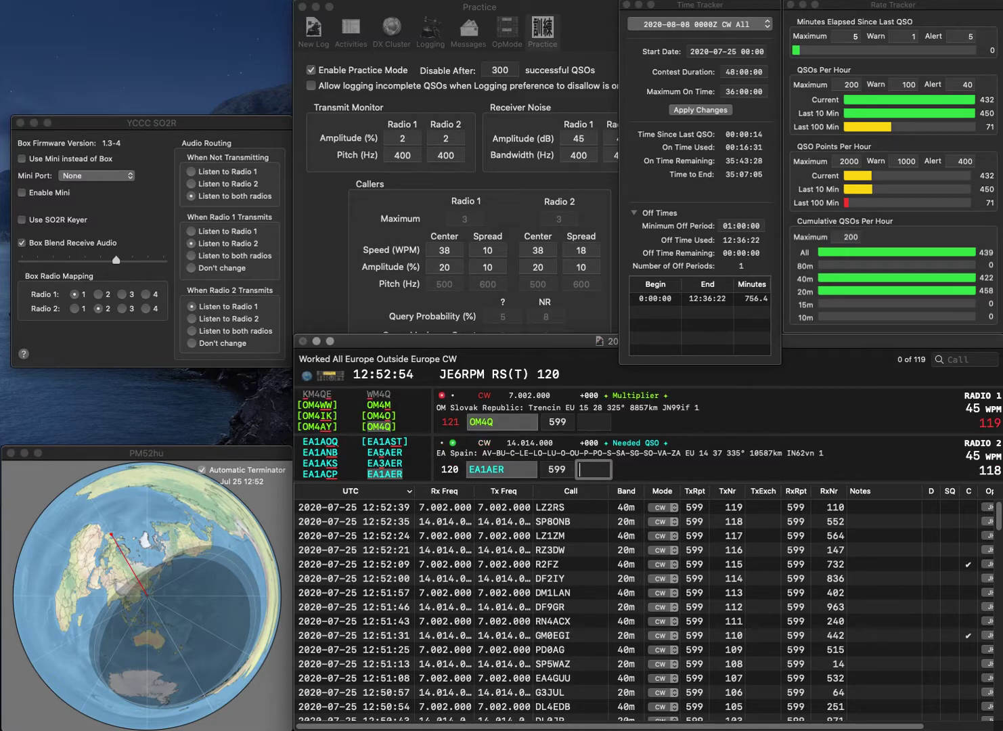
{"action": "type", "text": "760"}
{"action": "key", "text": "Return"}
{"action": "type", "text": "262"}
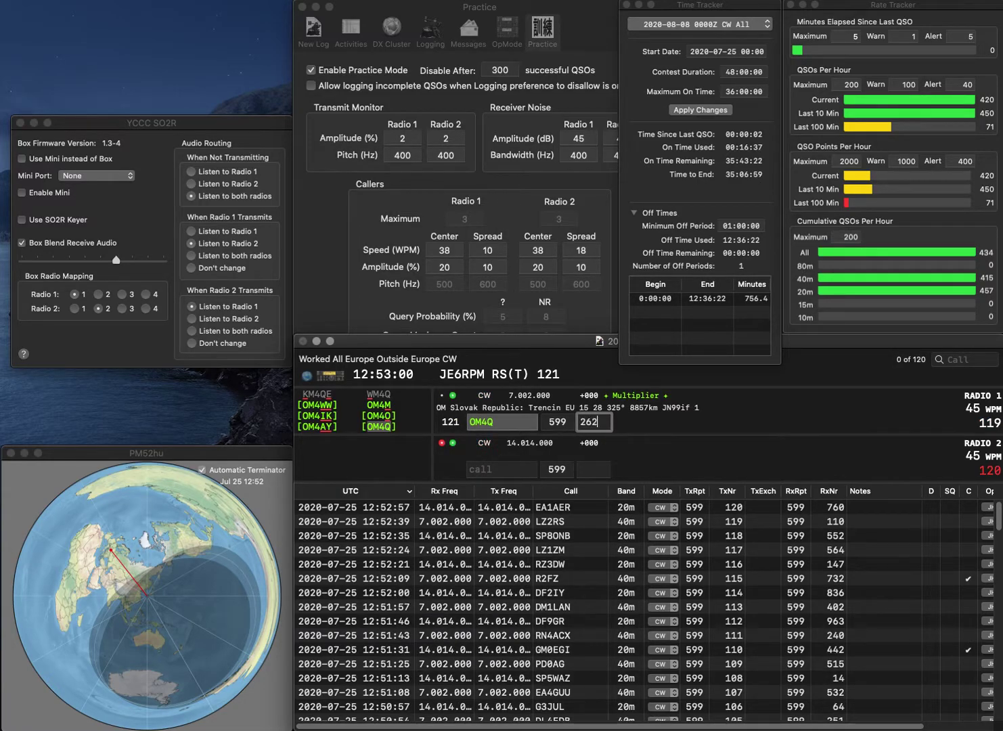
{"action": "key", "text": "Return"}
{"action": "type", "text": "SP4"}
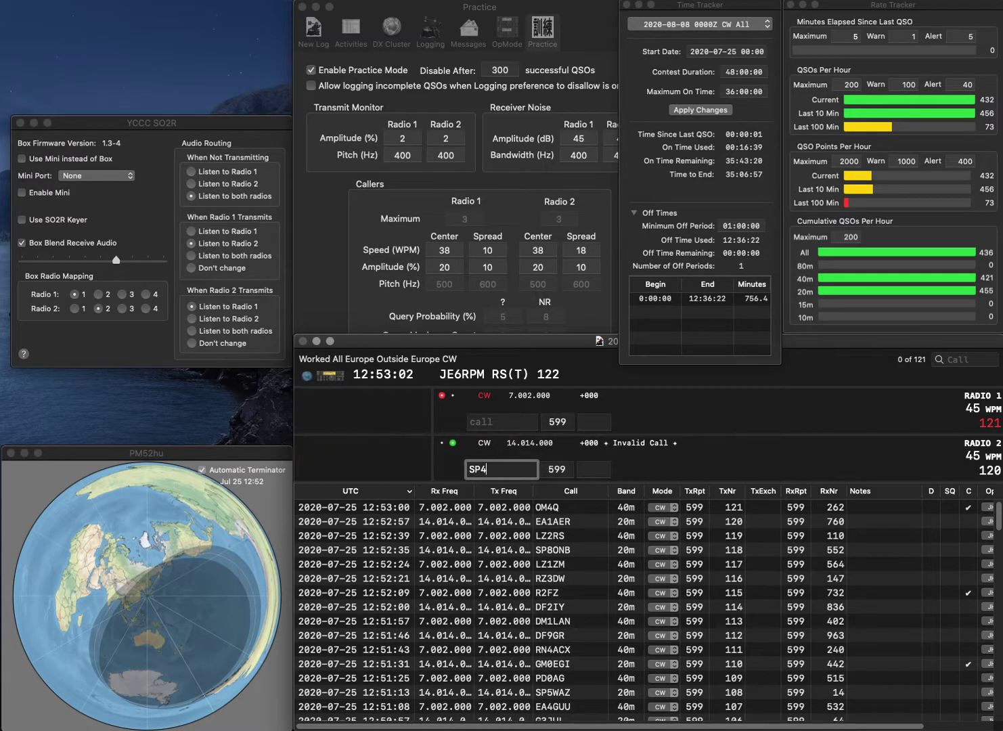
{"action": "type", "text": "RBG"}
{"action": "key", "text": "Return"}
{"action": "type", "text": "K1GS"}
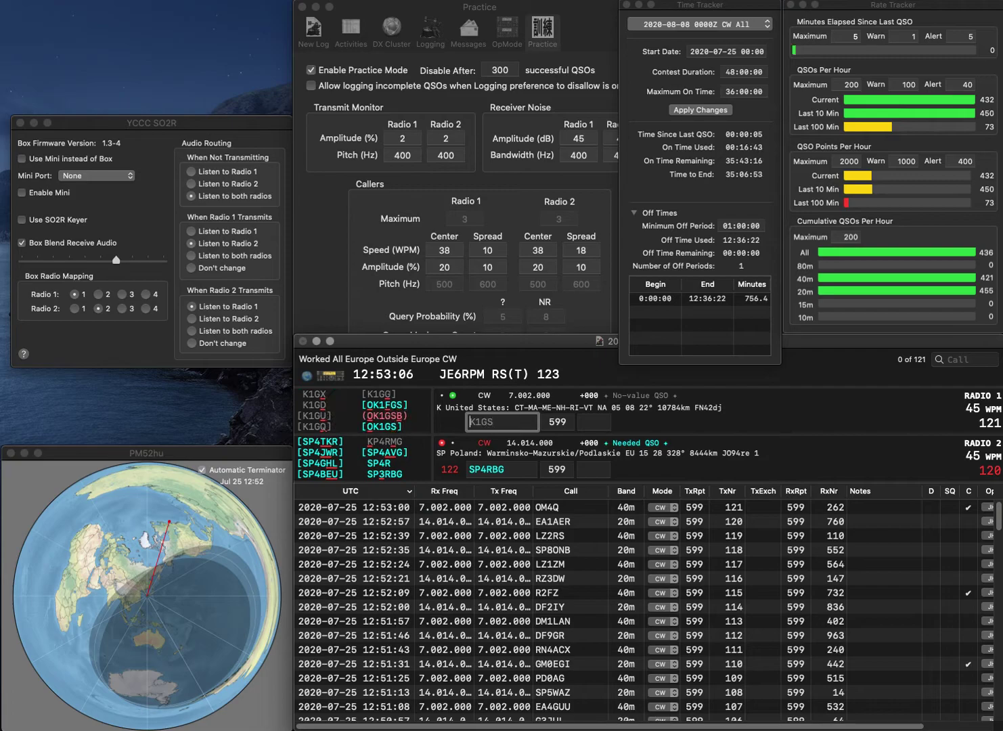
{"action": "key", "text": "Up"}
{"action": "type", "text": "O"}
{"action": "key", "text": "Return"}
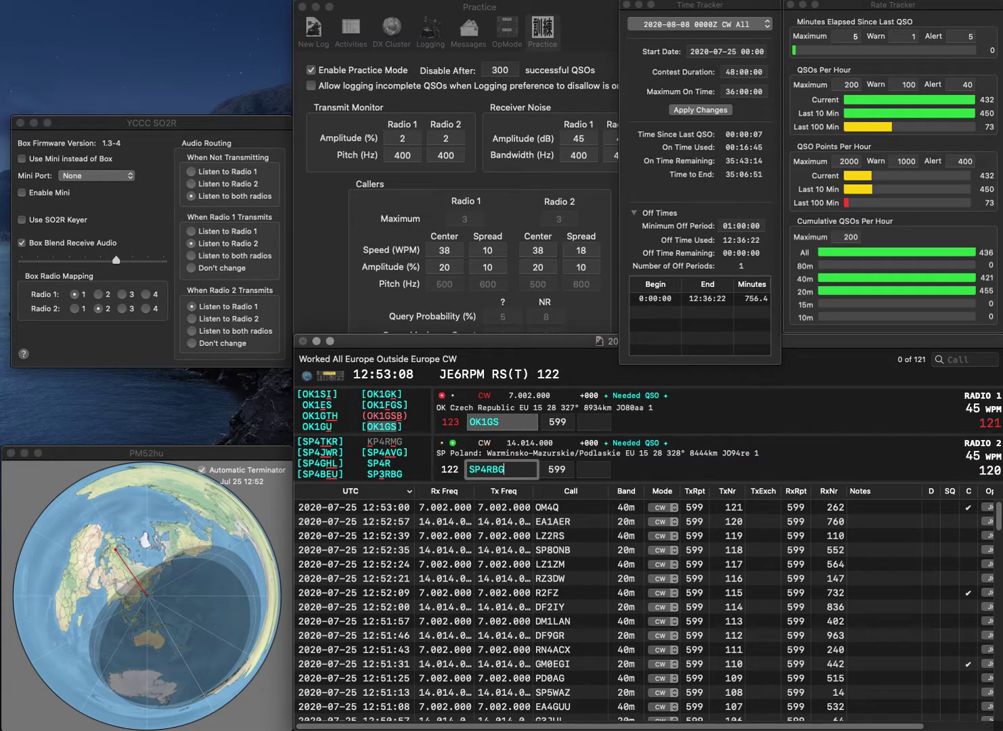
{"action": "key", "text": "BackSpace"}
{"action": "type", "text": "3"}
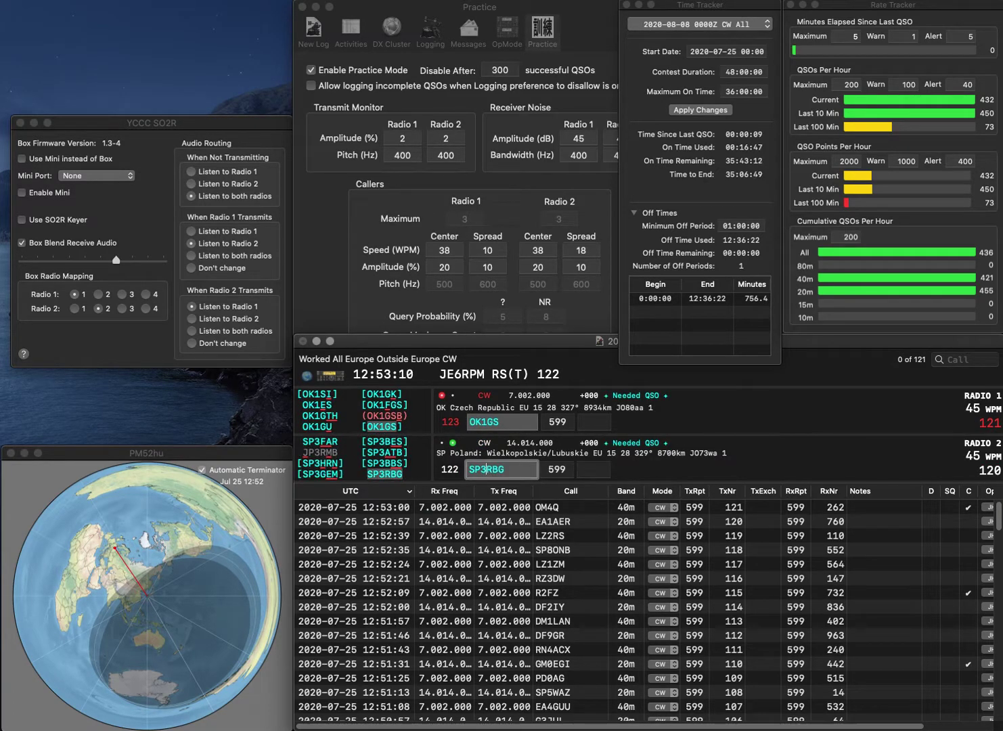
{"action": "key", "text": "Return"}
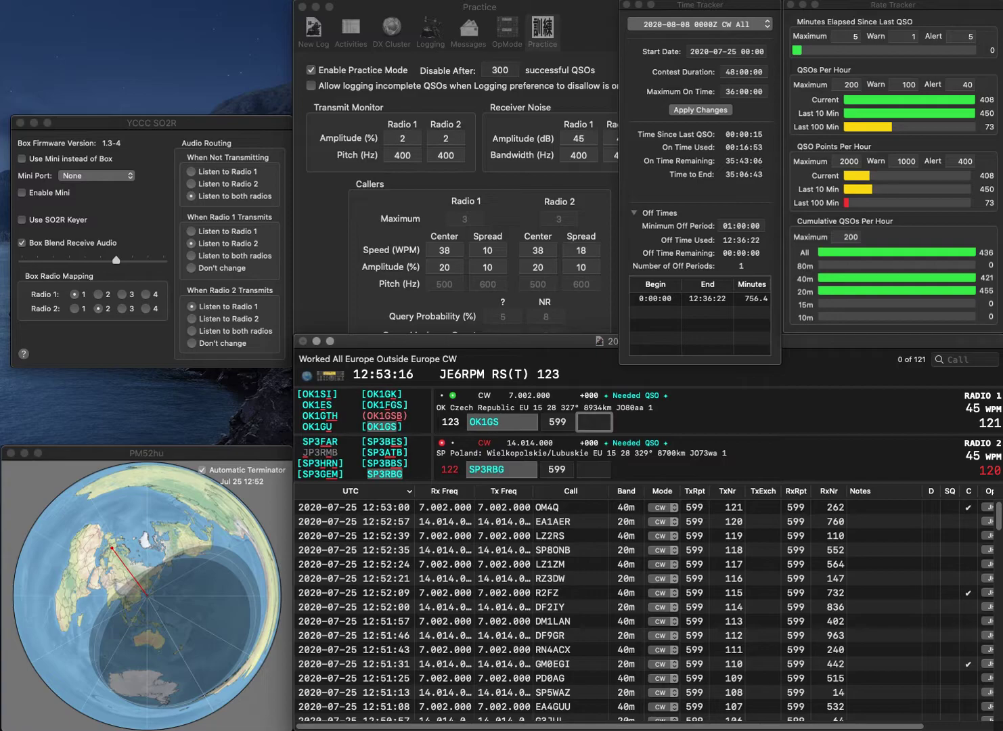
{"action": "type", "text": "11"}
{"action": "key", "text": "Return"}
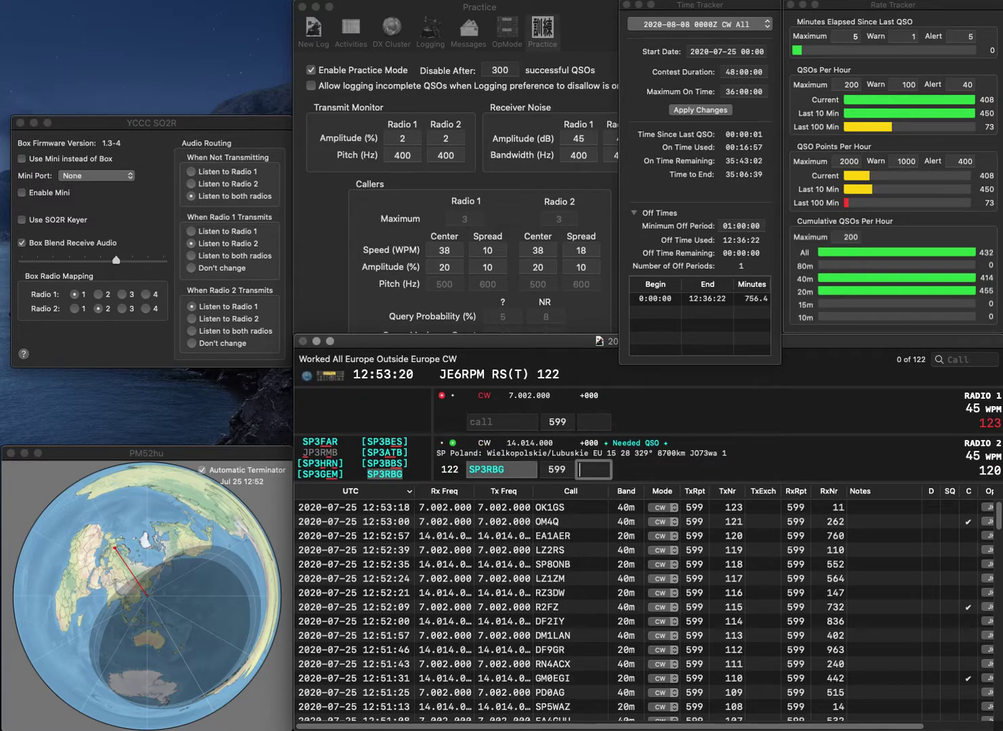
{"action": "type", "text": "161"}
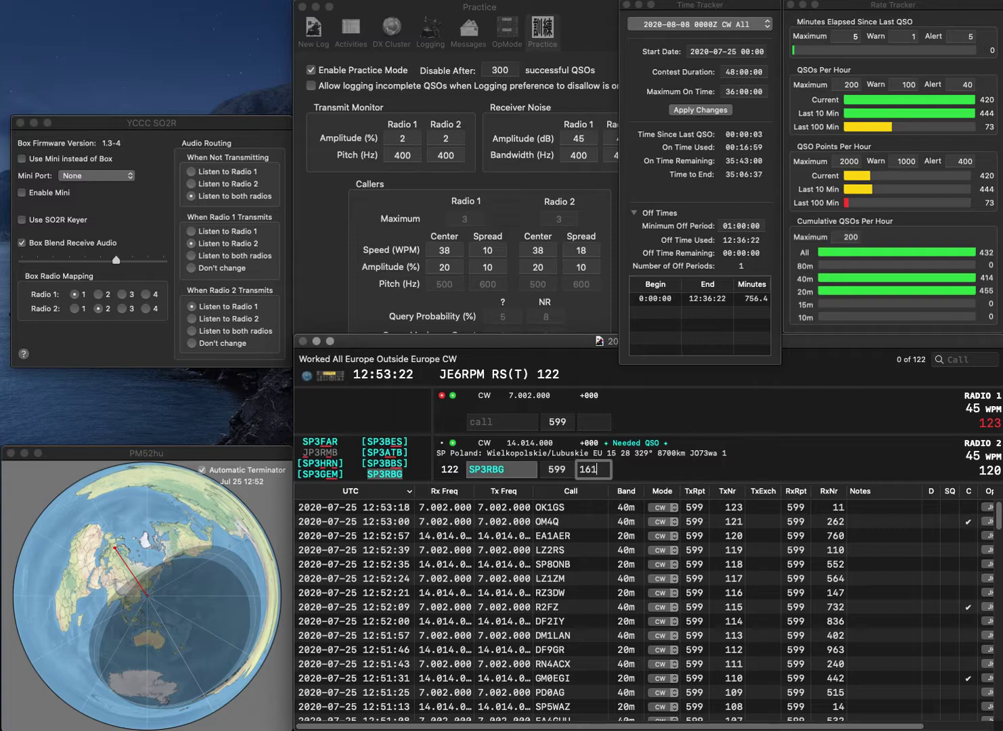
{"action": "key", "text": "Return"}
Answer SP2SWI on Radio 1 and IO2HQ on Radio 2, completing both partially copied calls and sending the exchanges.
{"action": "type", "text": "2SWI"}
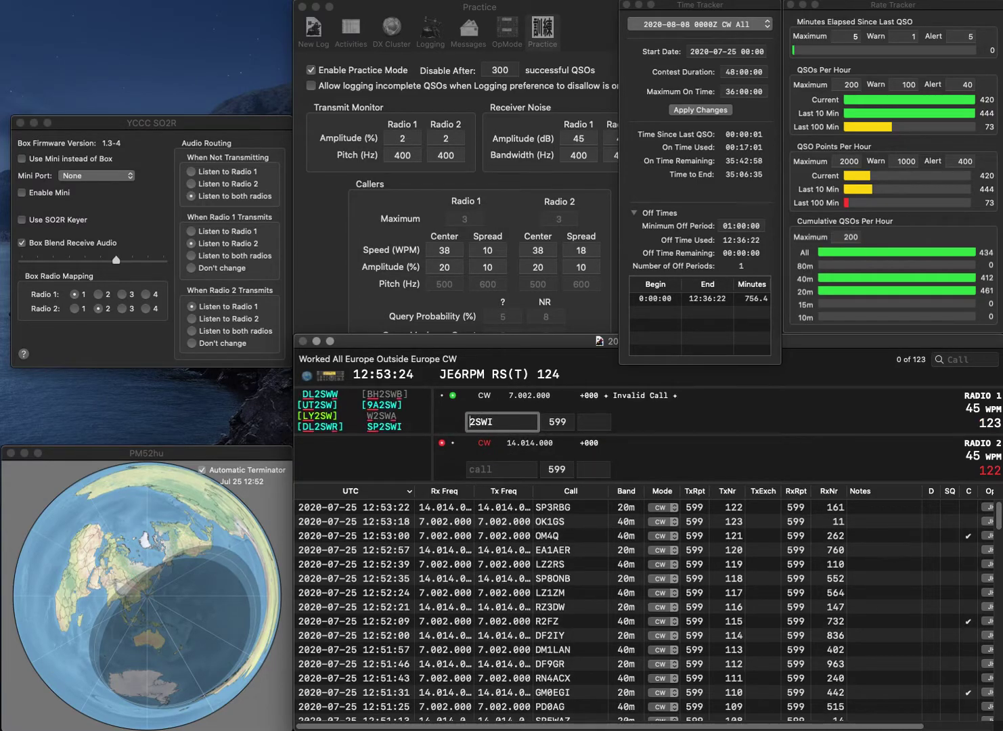
{"action": "key", "text": "Return"}
{"action": "type", "text": "OHQ"}
{"action": "type", "text": "I"}
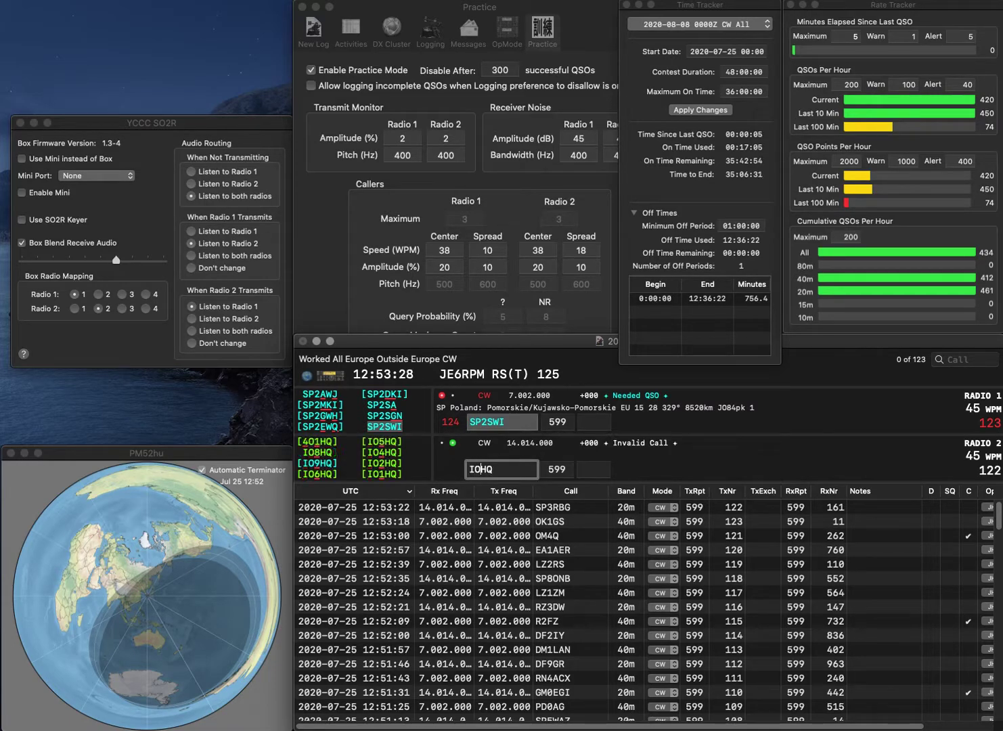
{"action": "key", "text": "Right"}
{"action": "type", "text": "2"}
{"action": "key", "text": "Return"}
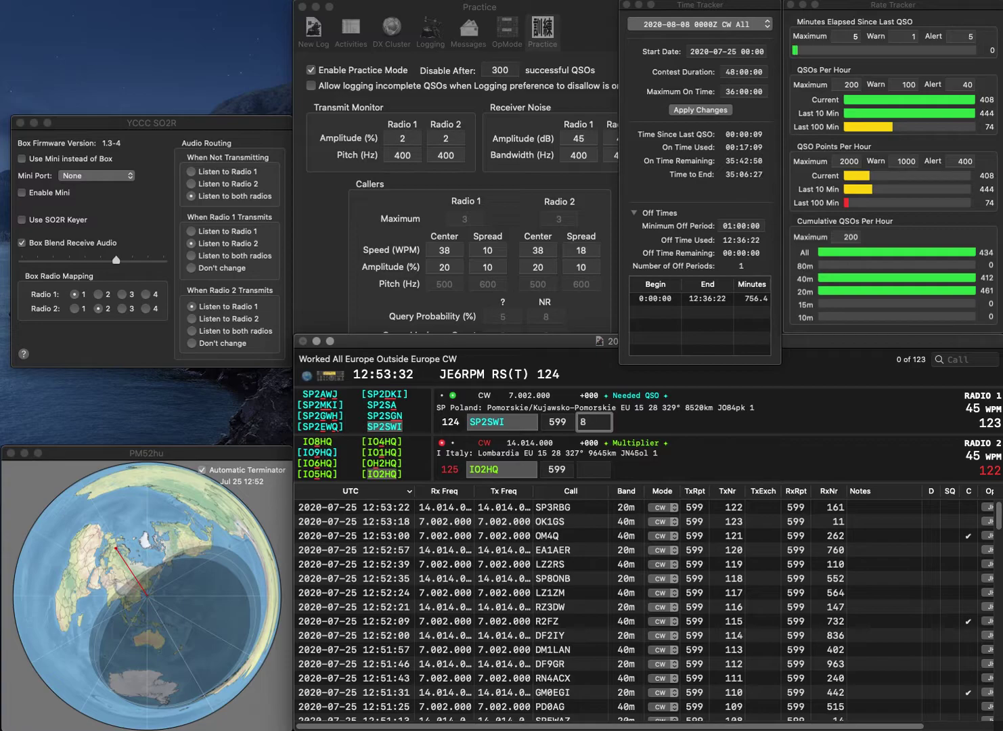
Log SP2SWI with received number 892 on Radio 1 and IO2HQ with received number 857 on Radio 2.
{"action": "key", "text": "Return"}
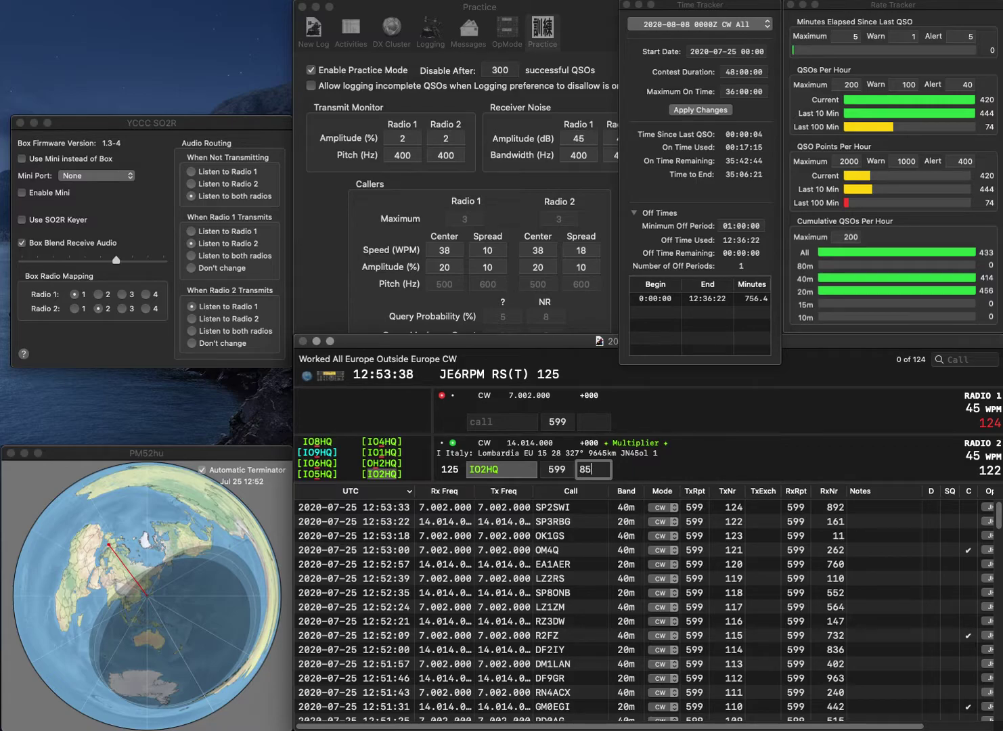
{"action": "type", "text": "857"}
{"action": "key", "text": "Return"}
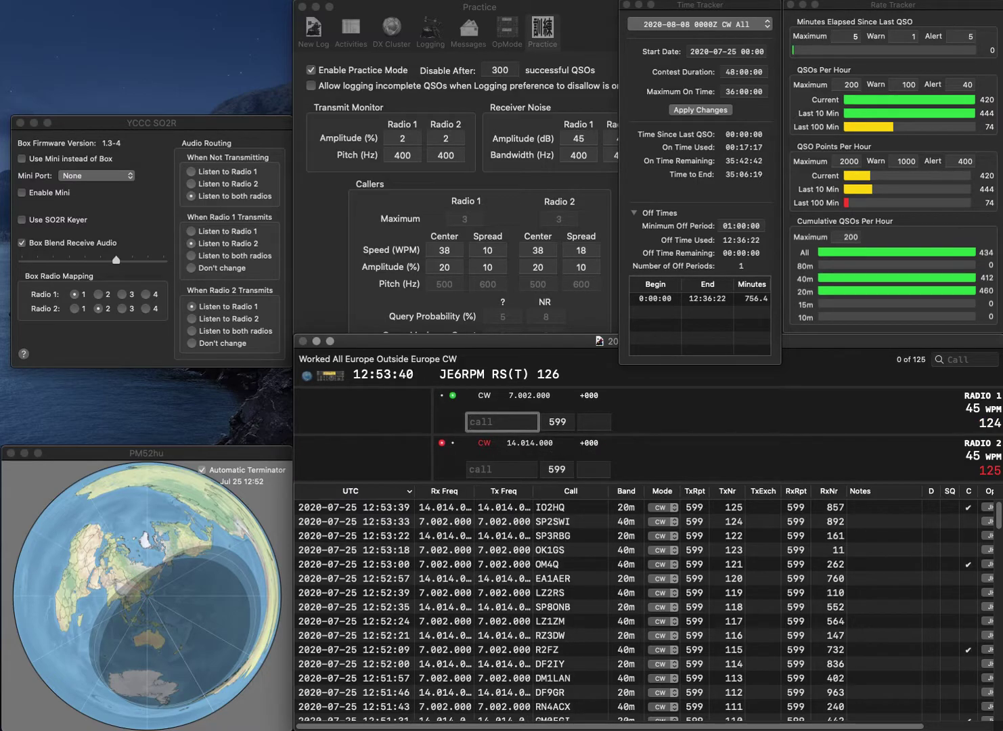
Answer CU2AP on Radio 1 and IT9CLN on Radio 2, sending each station its exchange.
{"action": "type", "text": "CU2AP"}
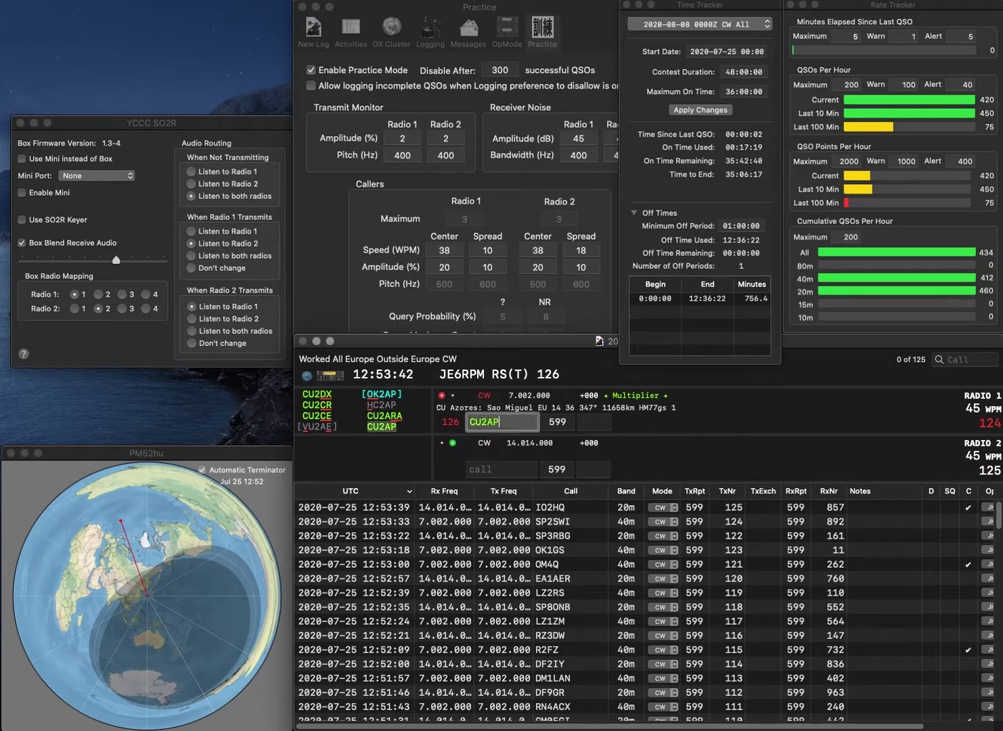
{"action": "key", "text": "Return"}
{"action": "type", "text": "IT9CLN"}
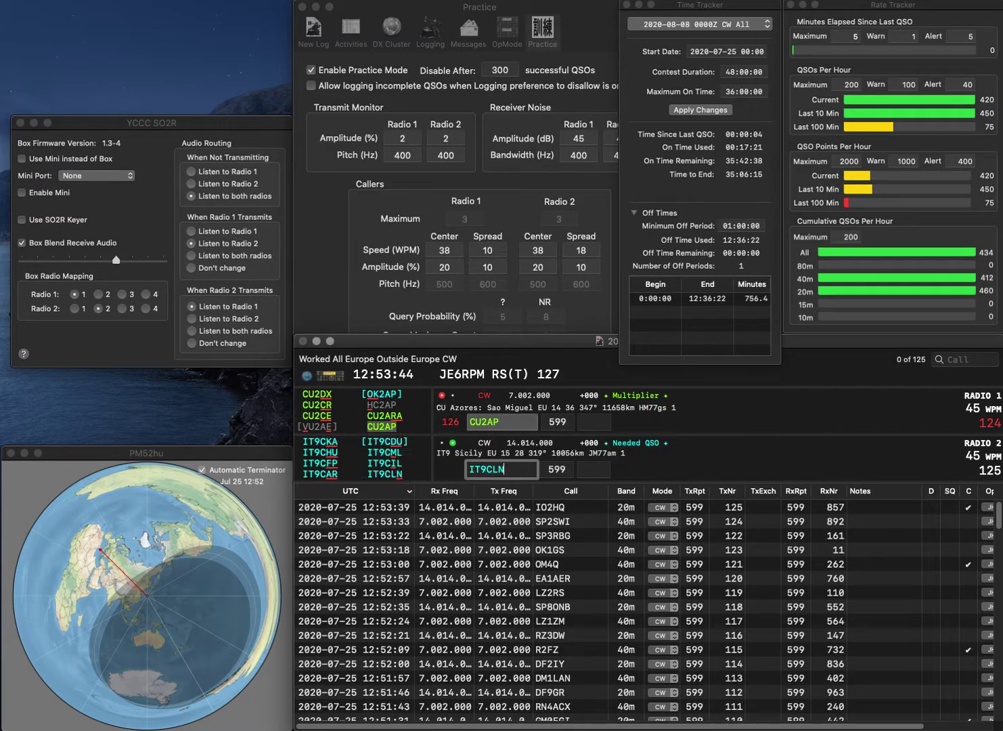
{"action": "key", "text": "Return"}
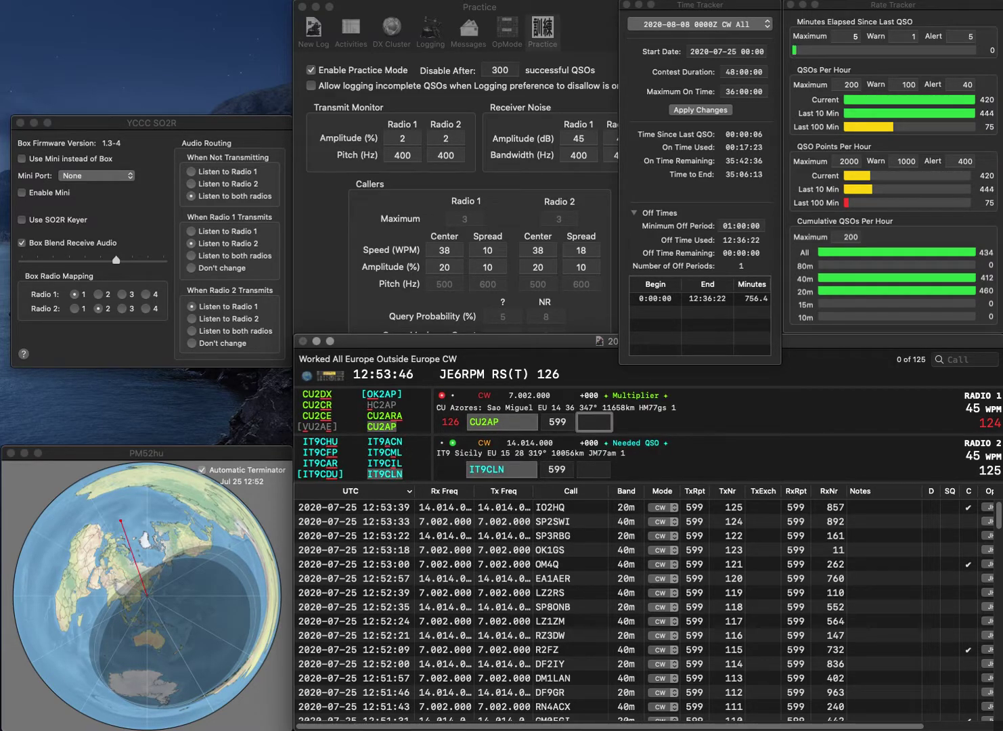
{"action": "type", "text": "677"}
{"action": "key", "text": "Return"}
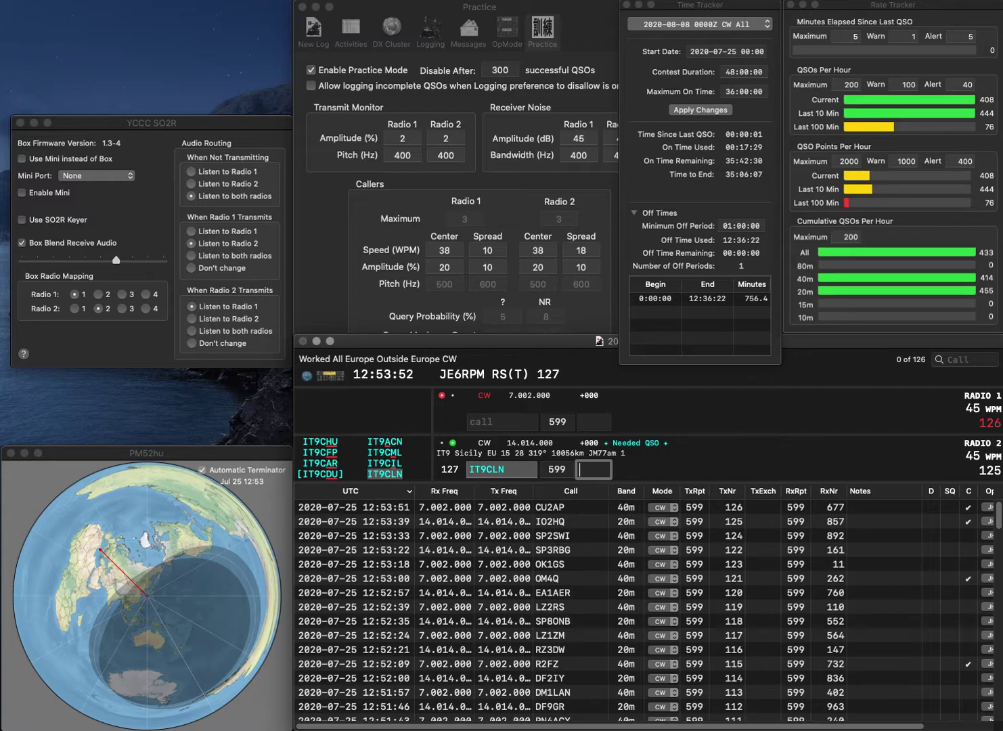
{"action": "type", "text": "437"}
{"action": "key", "text": "Return"}
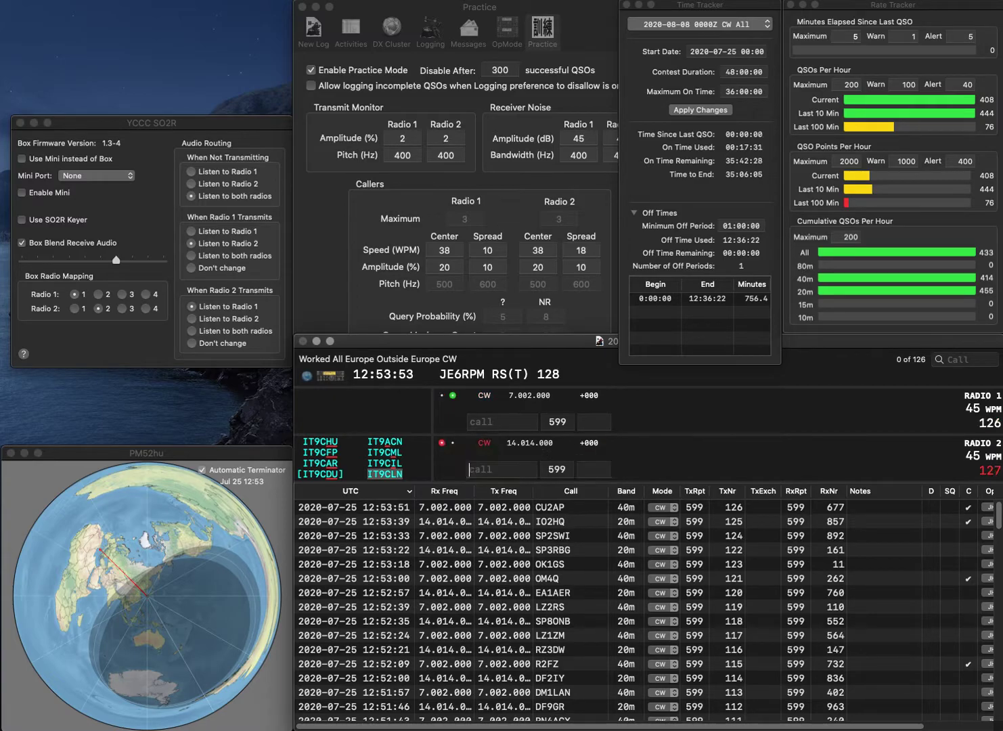
Answer ON4CHK on Radio 1 and UY2IZ on Radio 2, sending each station its exchange.
{"action": "type", "text": "ON4CHK"}
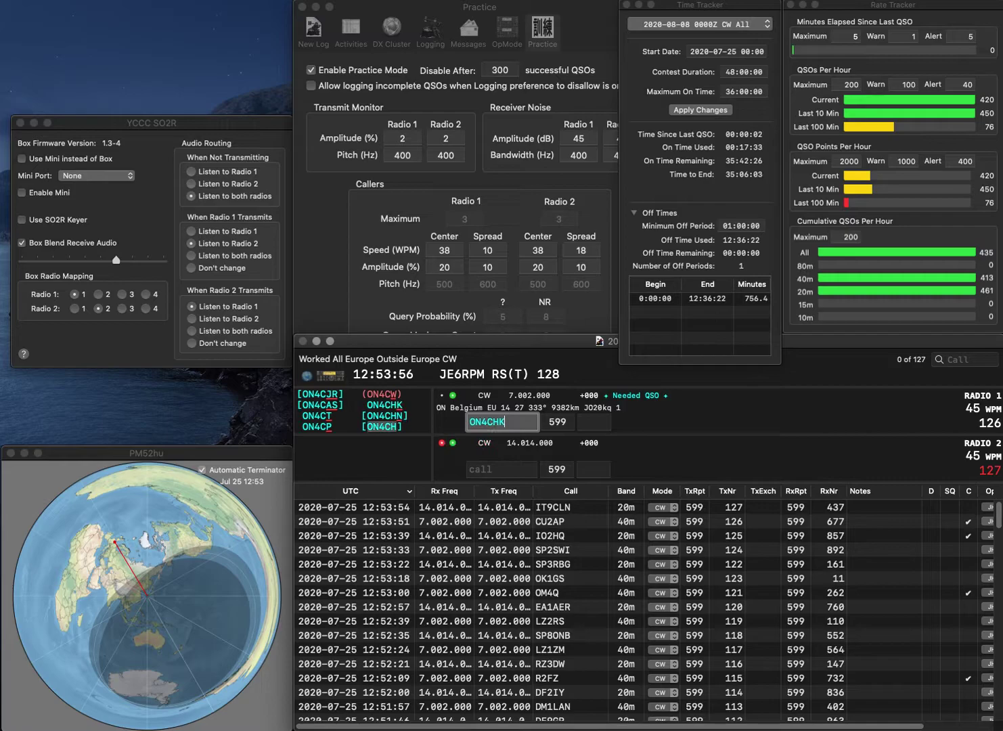
{"action": "key", "text": "Return"}
{"action": "type", "text": "UY"}
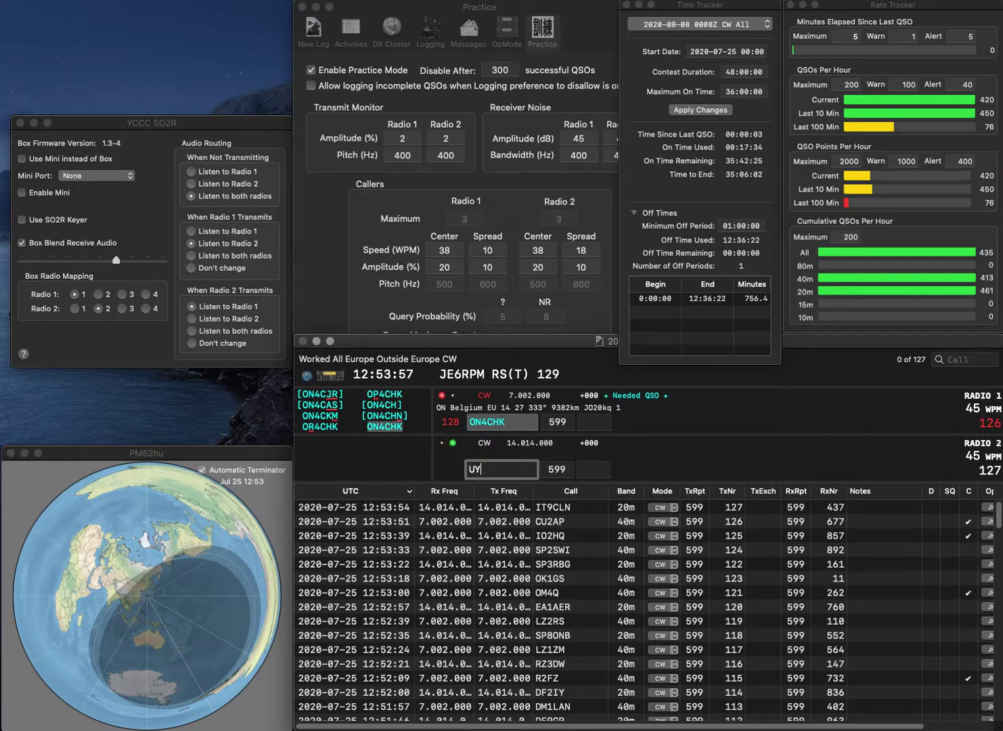
{"action": "type", "text": "2IZ"}
{"action": "key", "text": "Return"}
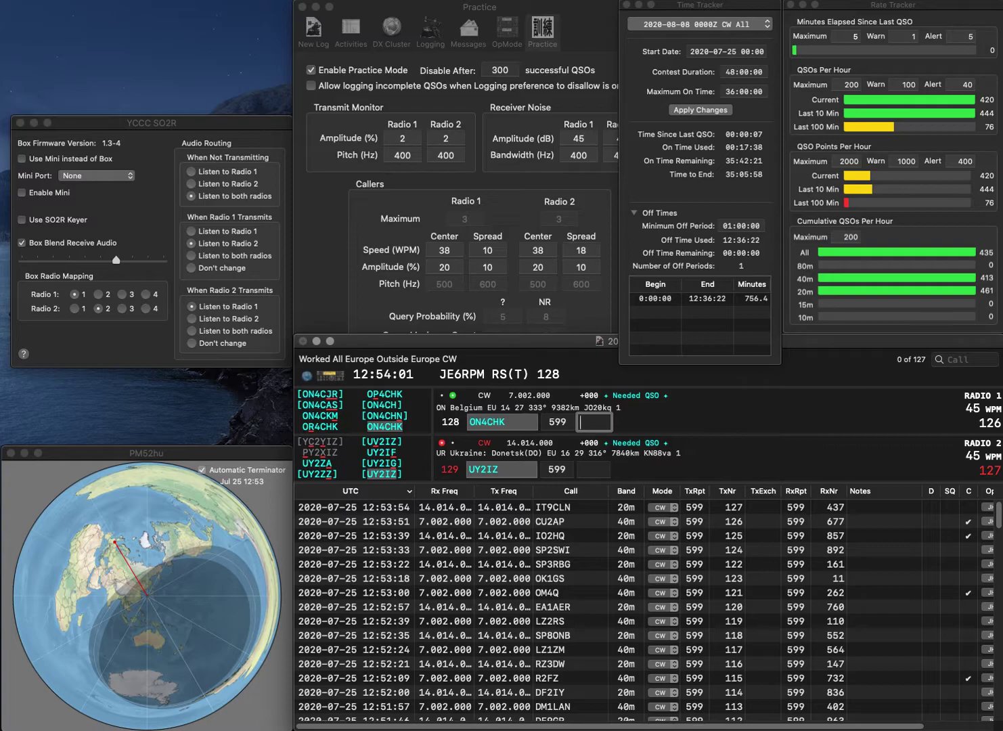
{"action": "type", "text": "77"}
{"action": "key", "text": "Return"}
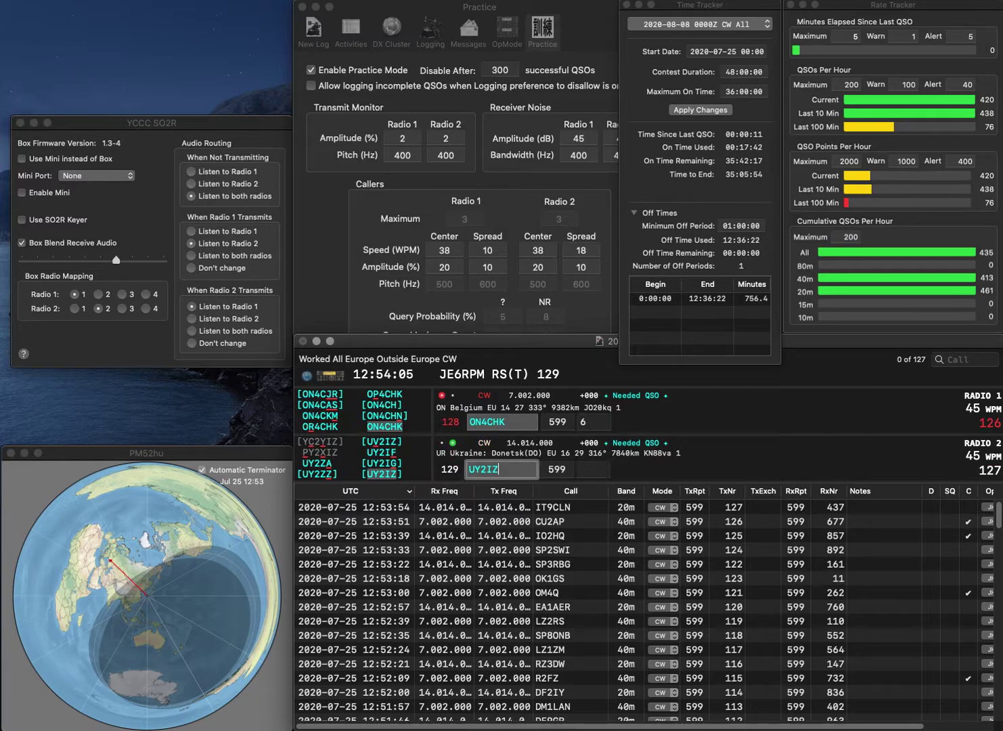
{"action": "key", "text": "Return"}
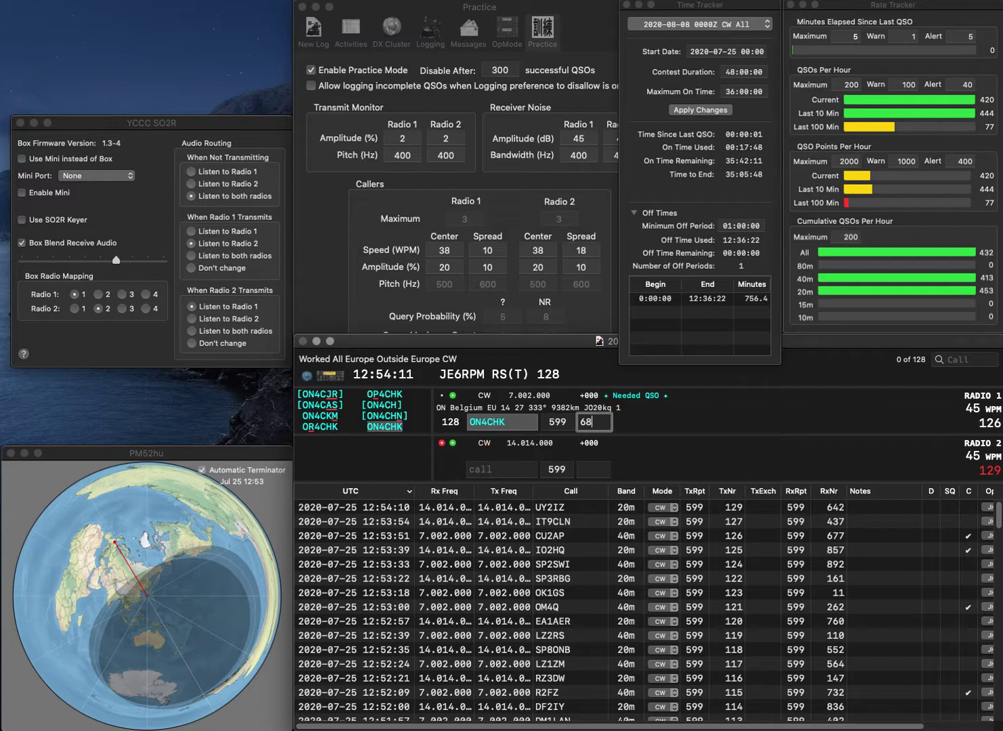
{"action": "key", "text": "Return"}
Answer DG2BHB on Radio 2 and F5ABV on Radio 1, sending each station its exchange.
{"action": "type", "text": "G2BHB"}
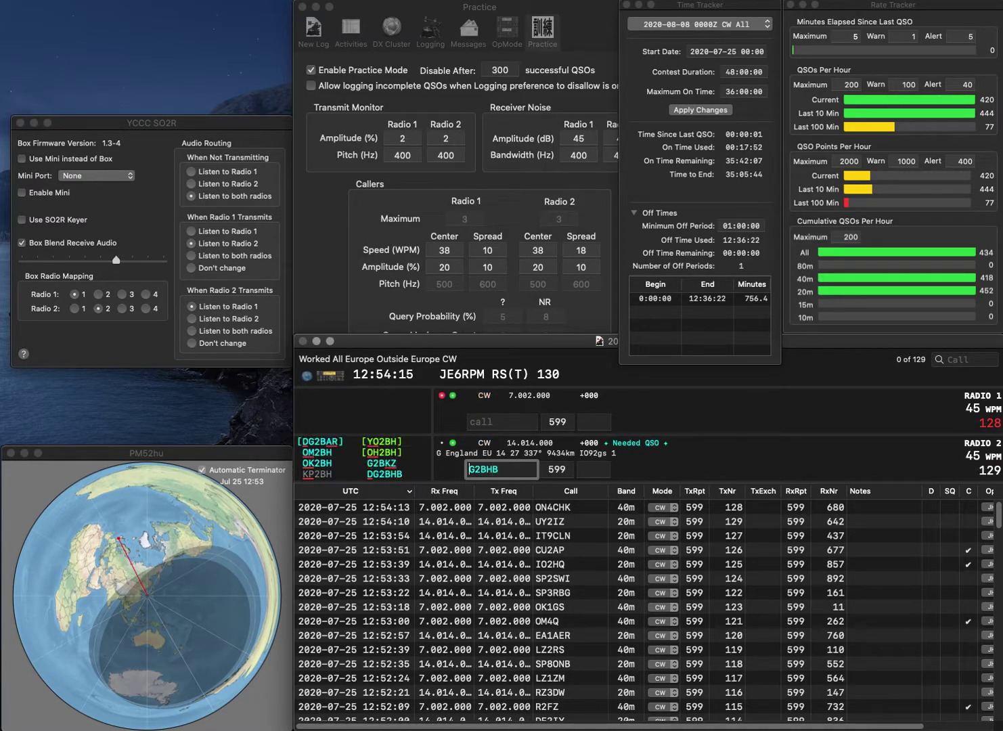
{"action": "key", "text": "Return"}
{"action": "type", "text": "F5ABV"}
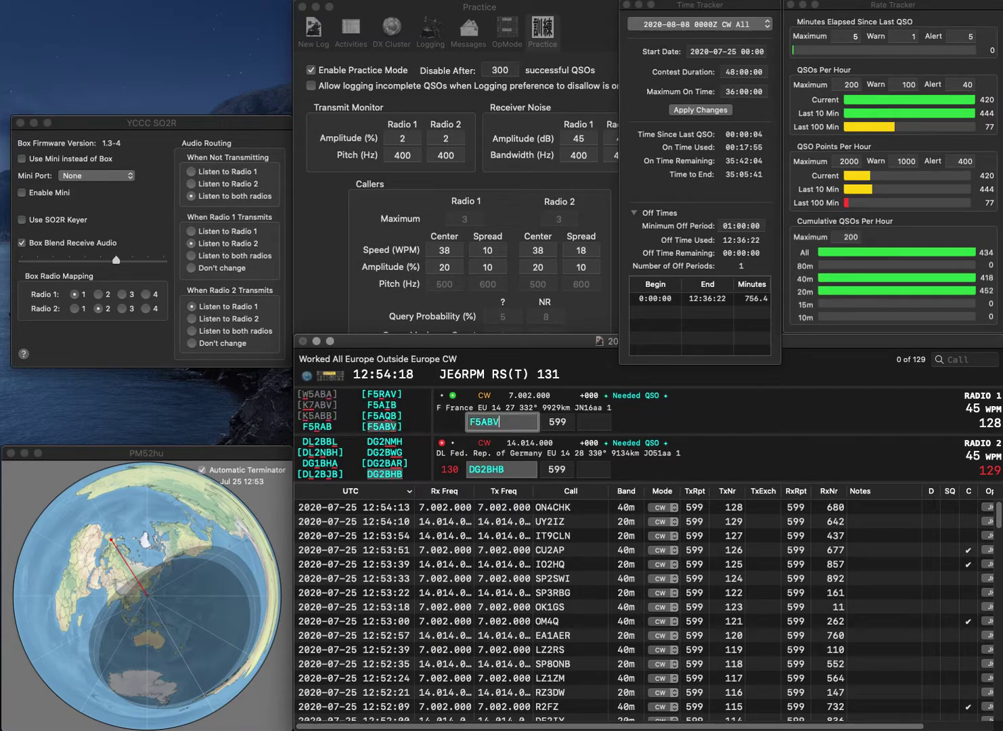
{"action": "key", "text": "Return"}
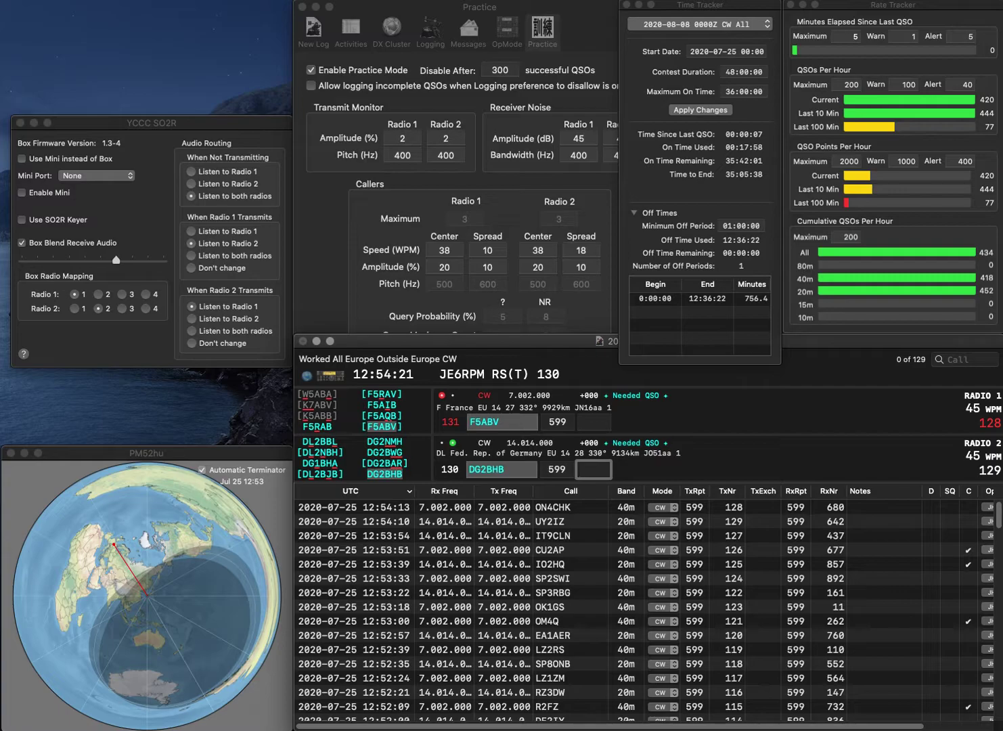
{"action": "type", "text": "85"}
{"action": "key", "text": "Return"}
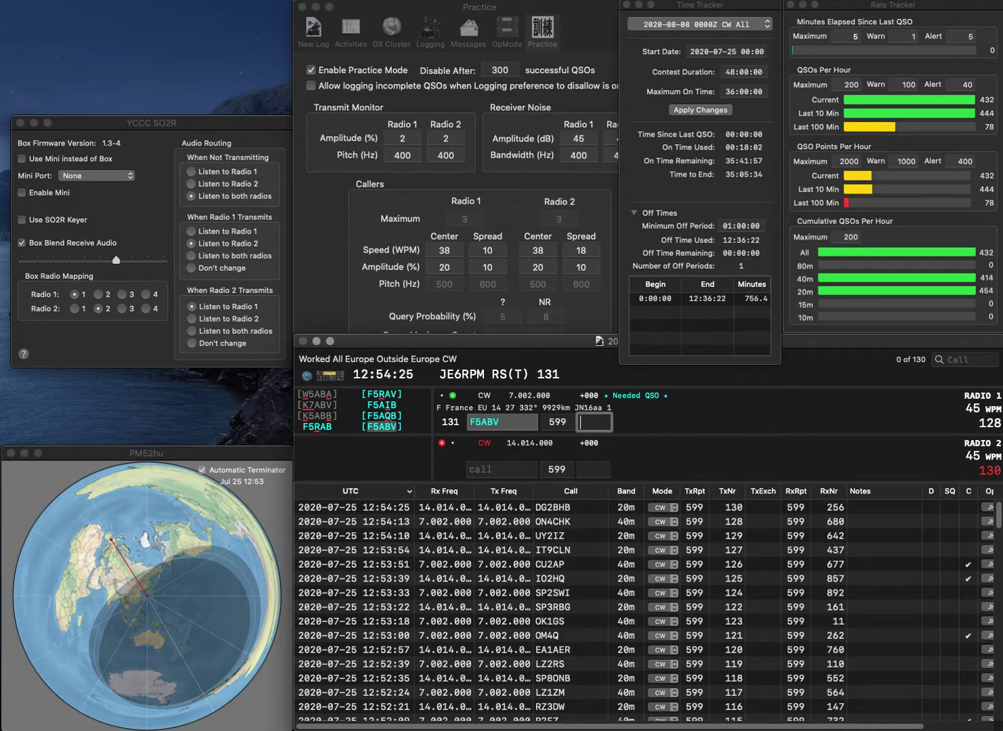
{"action": "type", "text": "52"}
{"action": "key", "text": "Return"}
Answer EA1CS on Radio 2 and enter the call MM6HJK on Radio 1.
{"action": "type", "text": "EA1CS"}
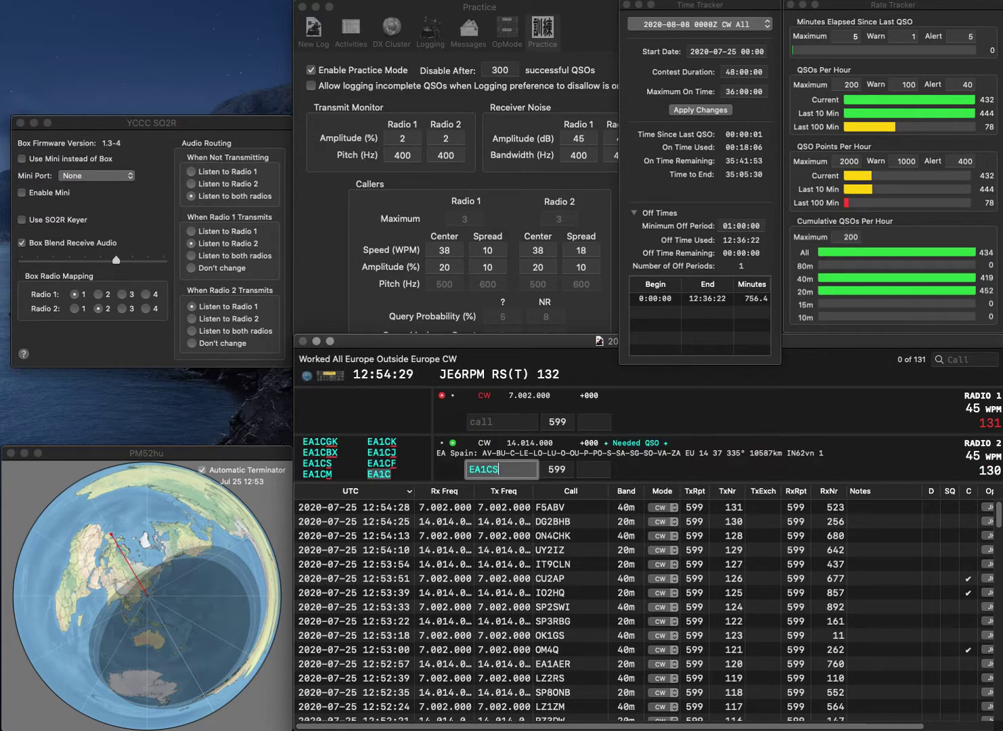
{"action": "key", "text": "Return"}
{"action": "type", "text": "MM"}
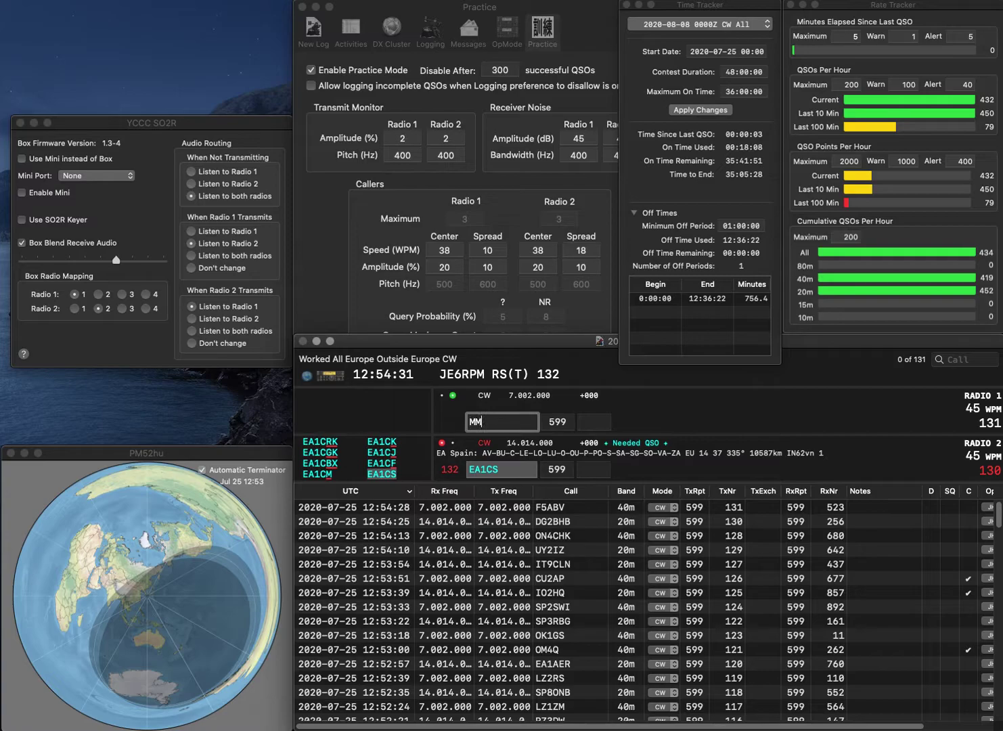
{"action": "type", "text": "6HJK"}
{"action": "key", "text": "Tab"}
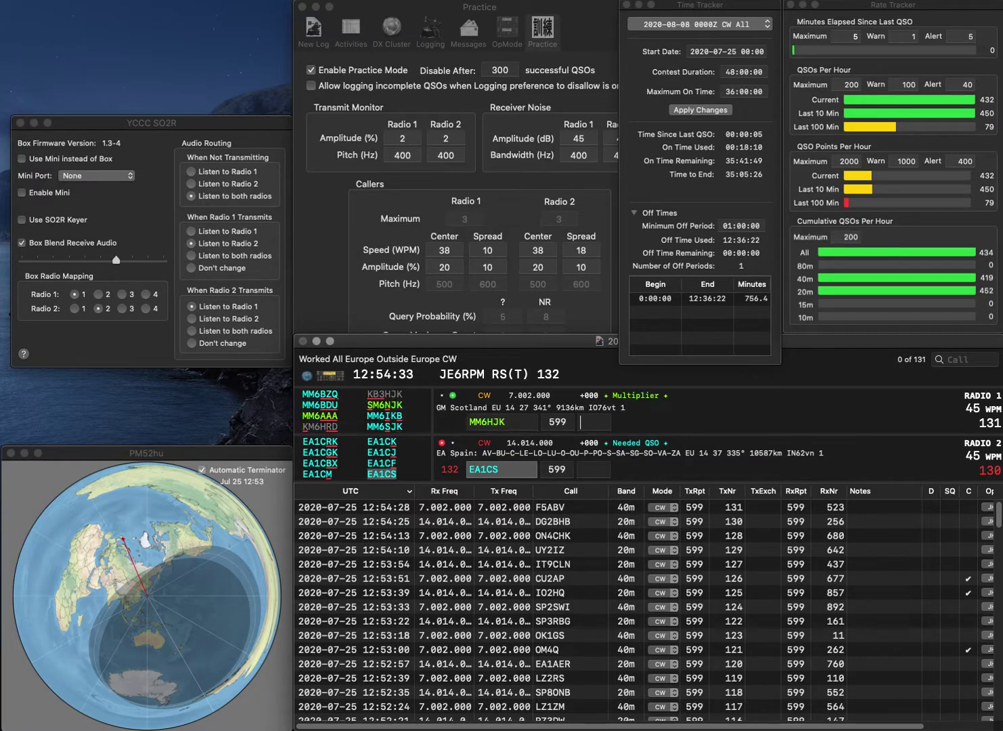
{"action": "type", "text": "847"}
{"action": "key", "text": "Return"}
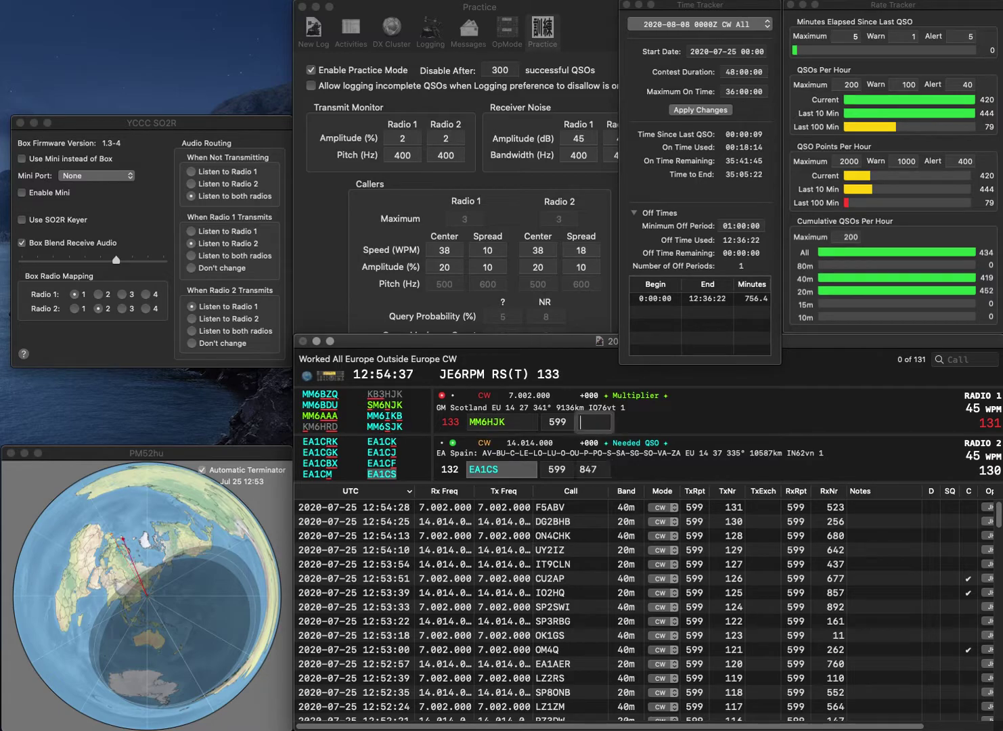
{"action": "key", "text": "BackSpace"}
{"action": "type", "text": "S"}
{"action": "key", "text": "Return"}
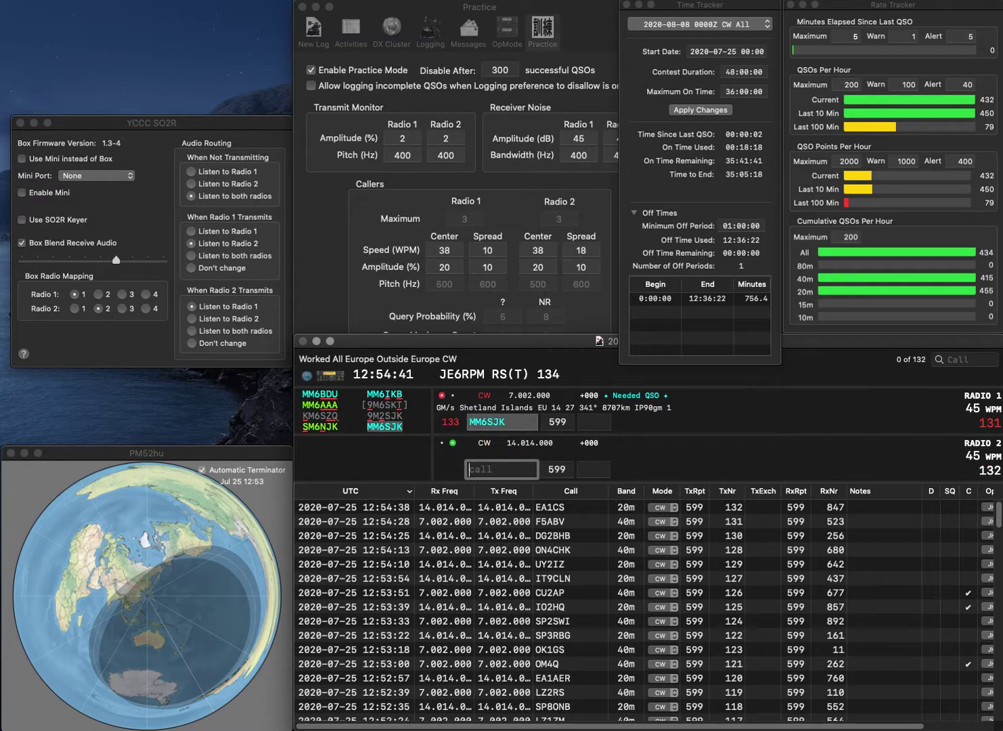
{"action": "type", "text": "4R"}
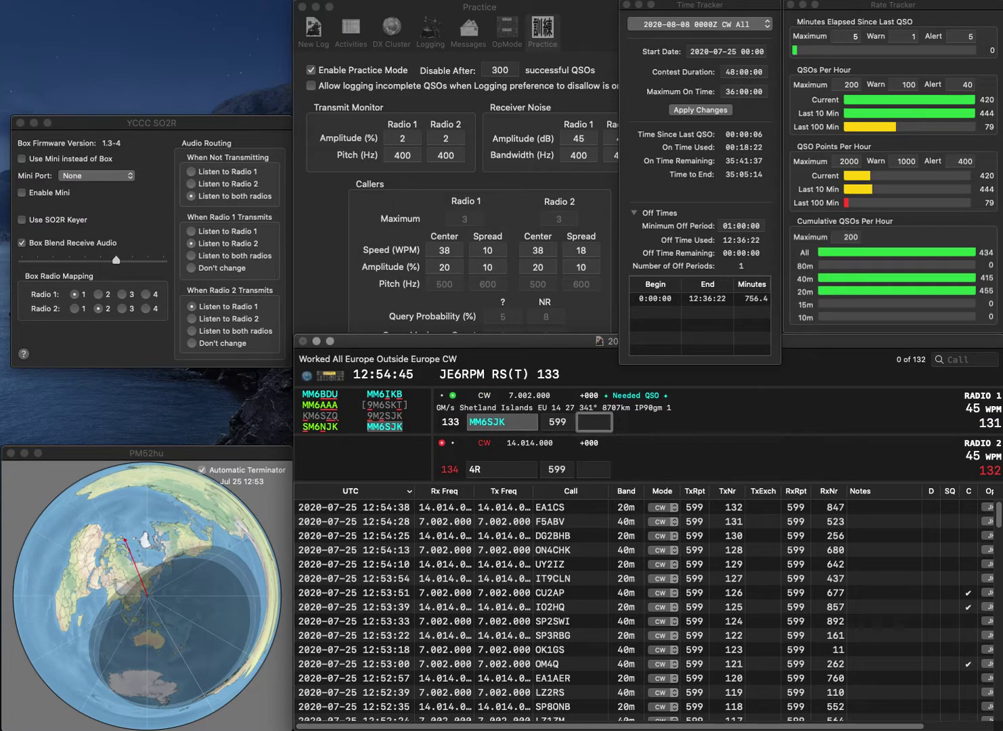
{"action": "type", "text": "927"}
{"action": "key", "text": "Return"}
Complete the partial call as EF4R on Radio 2 and answer F5VBU on Radio 1, sending both exchanges.
{"action": "type", "text": "EF"}
{"action": "key", "text": "Return"}
{"action": "type", "text": "F5VB"}
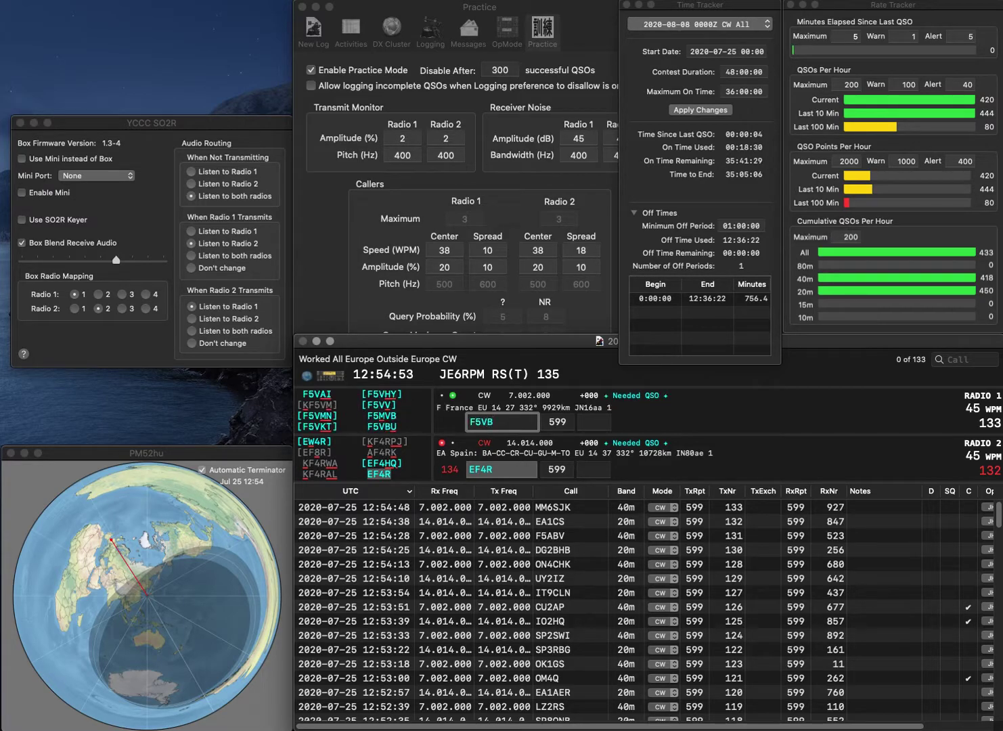
{"action": "type", "text": "U"}
{"action": "key", "text": "Return"}
{"action": "type", "text": "8"}
{"action": "key", "text": "Return"}
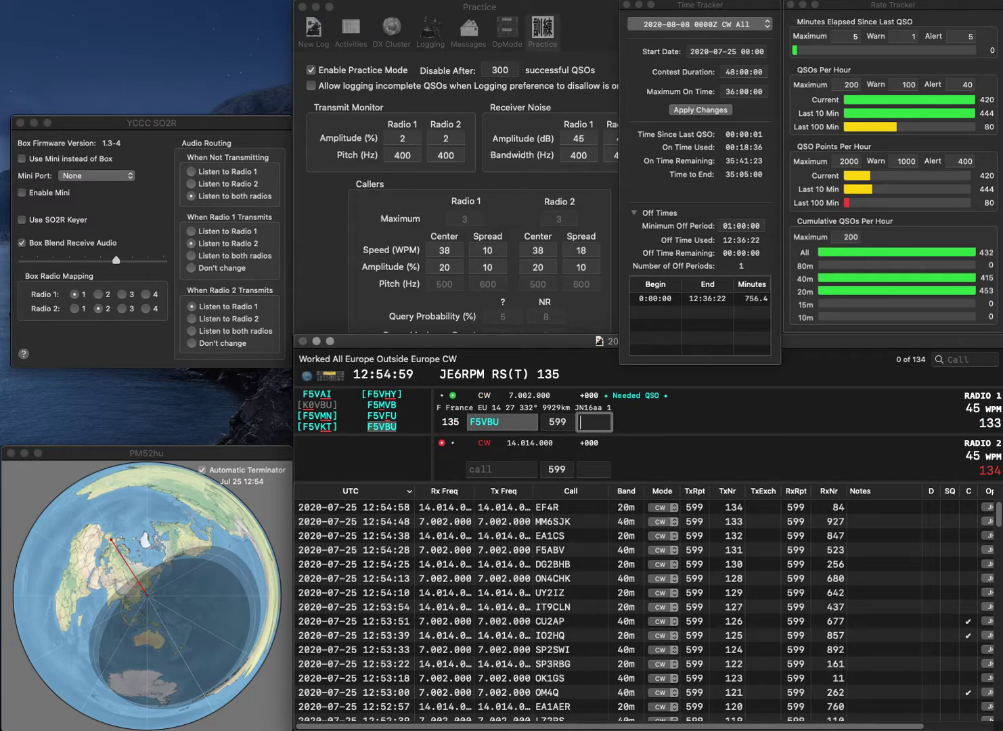
{"action": "type", "text": "519"}
{"action": "key", "text": "Return"}
{"action": "type", "text": "8NBE"}
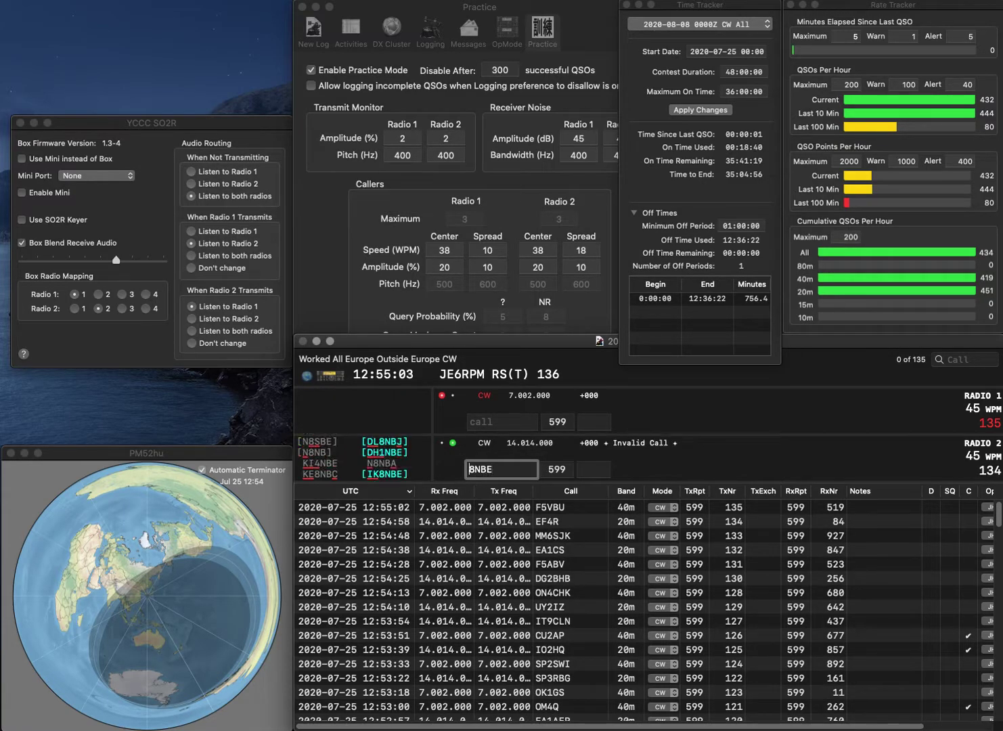
{"action": "type", "text": "IK"}
{"action": "key", "text": "Return"}
{"action": "type", "text": "OK"}
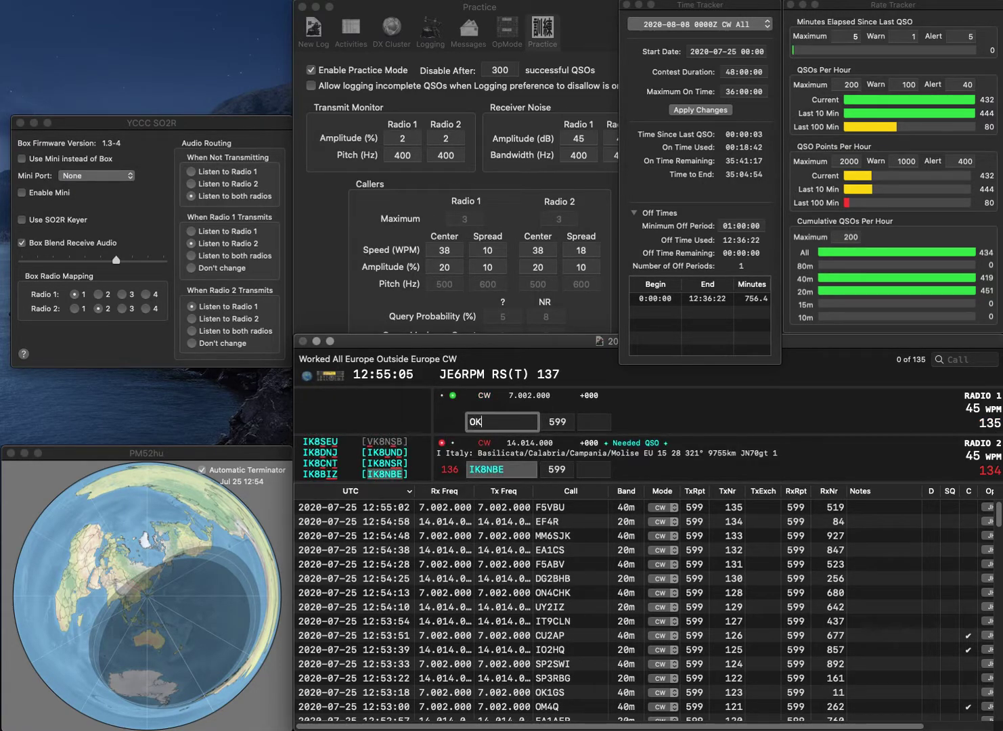
{"action": "type", "text": "2PEM"}
{"action": "key", "text": "Return"}
{"action": "key", "text": "Tab"}
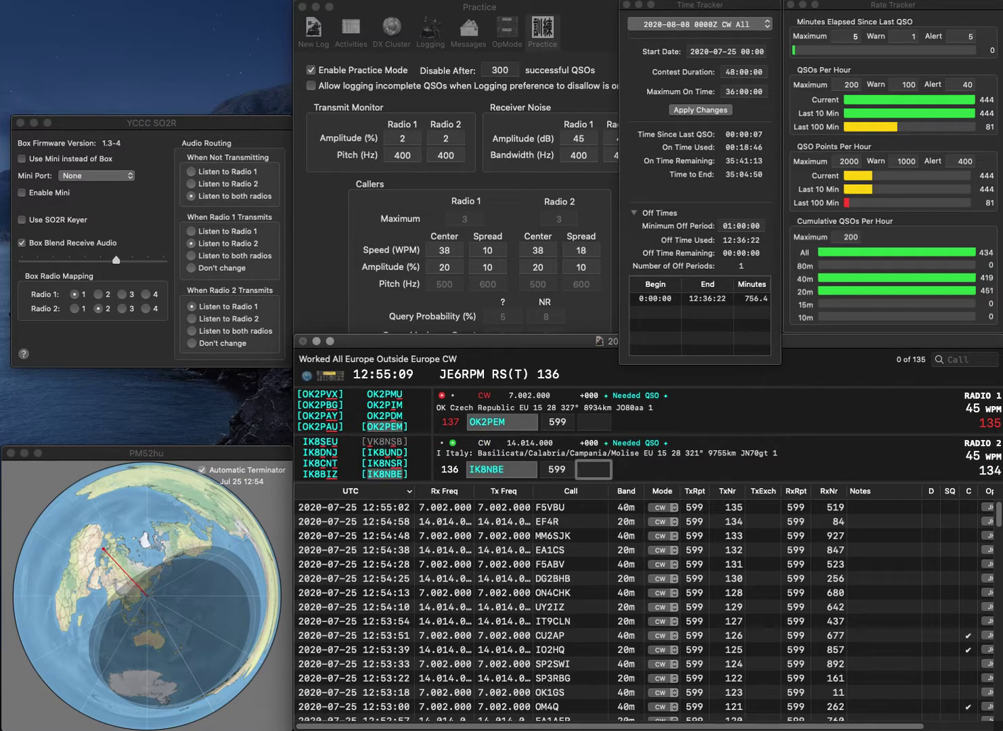
Log IK8NBE with received number 847 on Radio 2 and OK2PEM with received number 578 on Radio 1.
{"action": "type", "text": "847"}
{"action": "key", "text": "Return"}
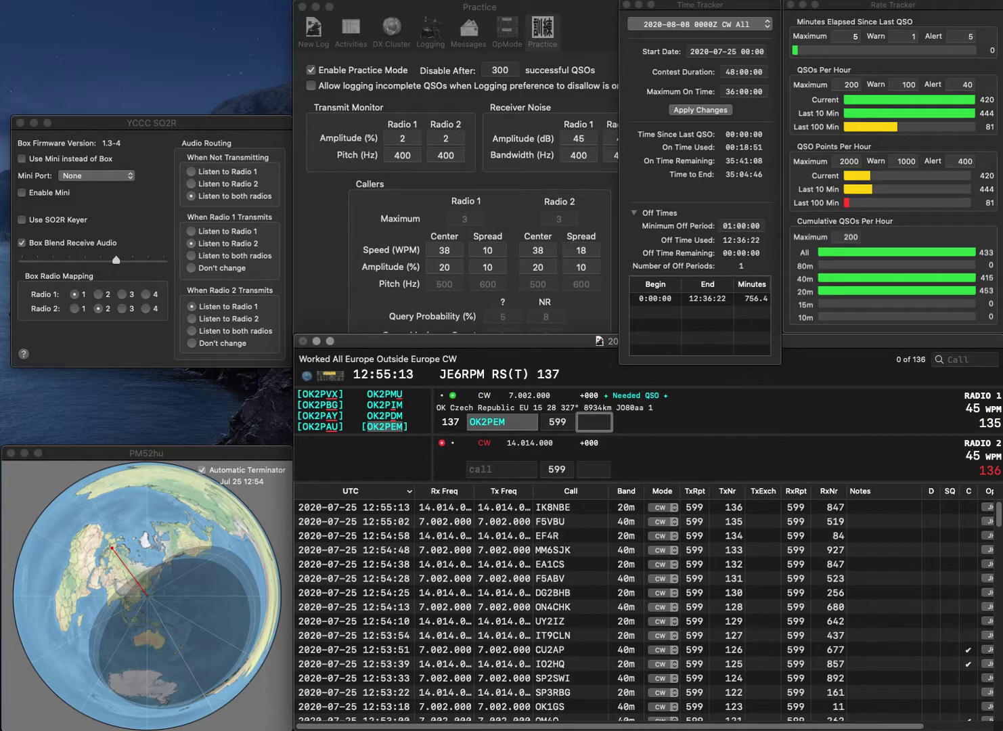
{"action": "type", "text": "578"}
{"action": "key", "text": "Return"}
{"action": "type", "text": "3"}
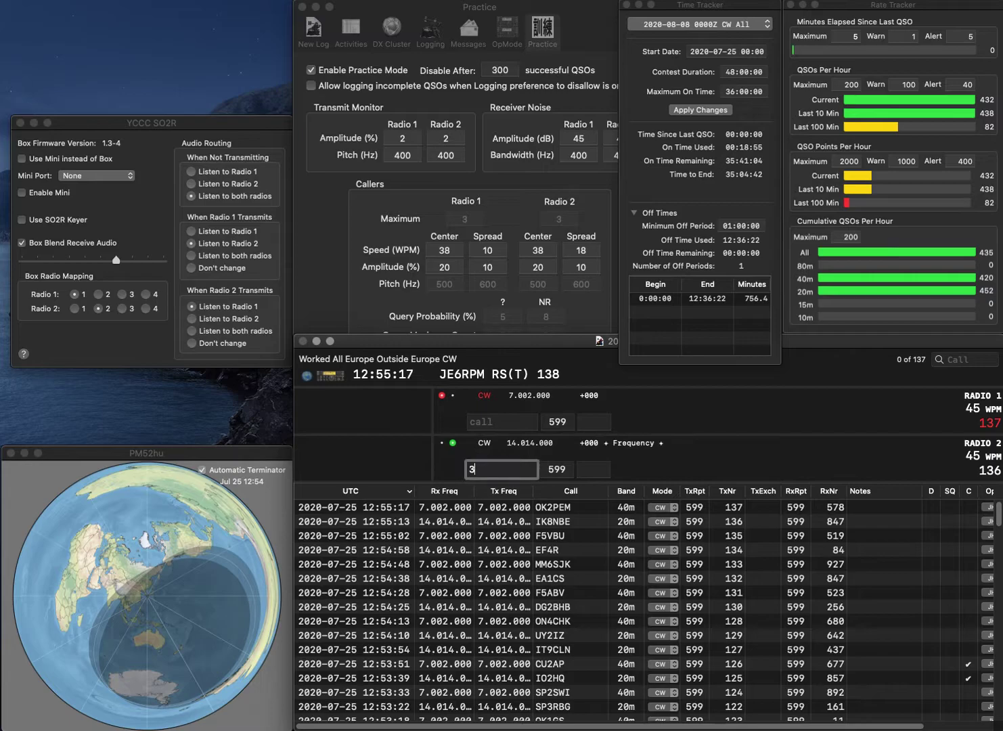
{"action": "type", "text": "CBK"}
{"action": "key", "text": "Return"}
{"action": "type", "text": "DK5JM"}
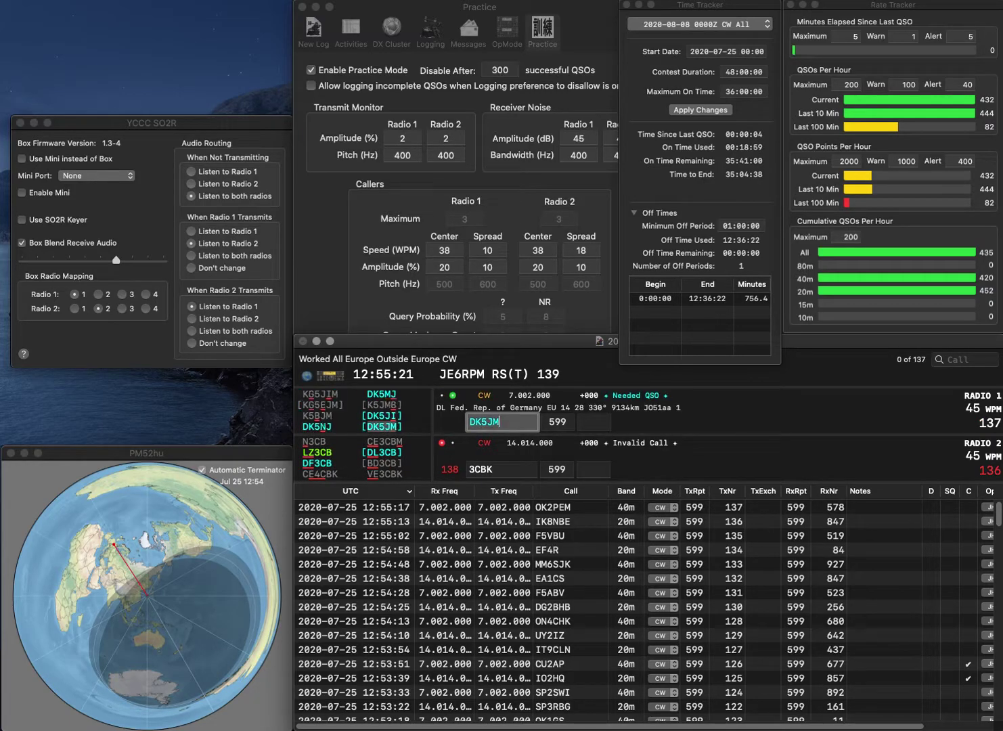
{"action": "key", "text": "Return"}
{"action": "key", "text": "alt+w"}
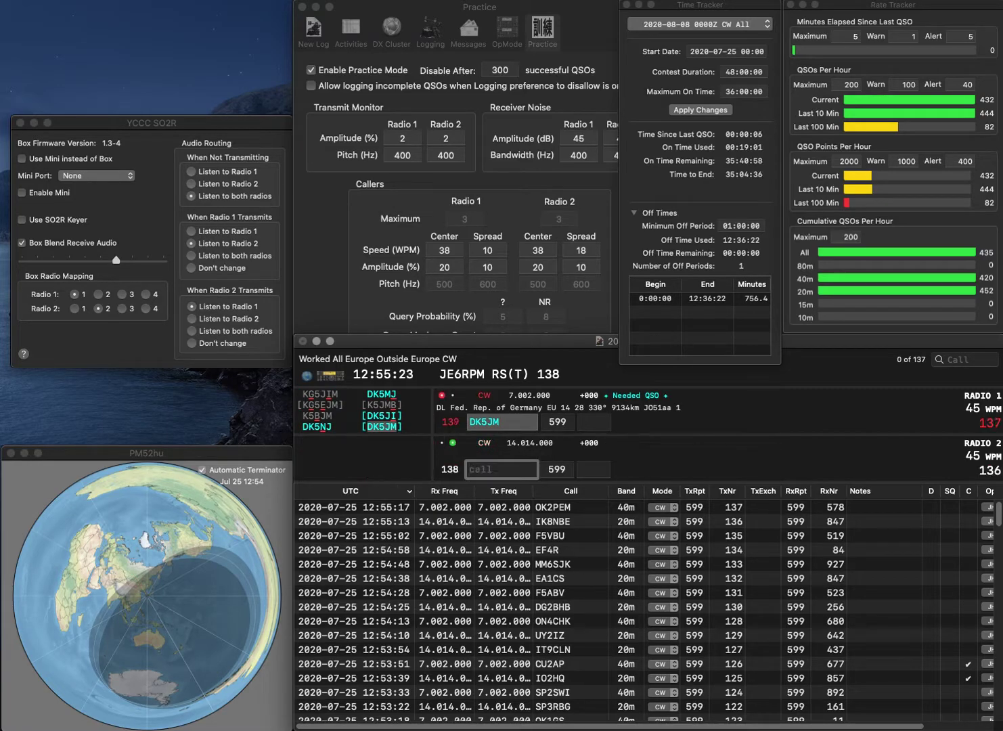
{"action": "type", "text": "OK2BTK"}
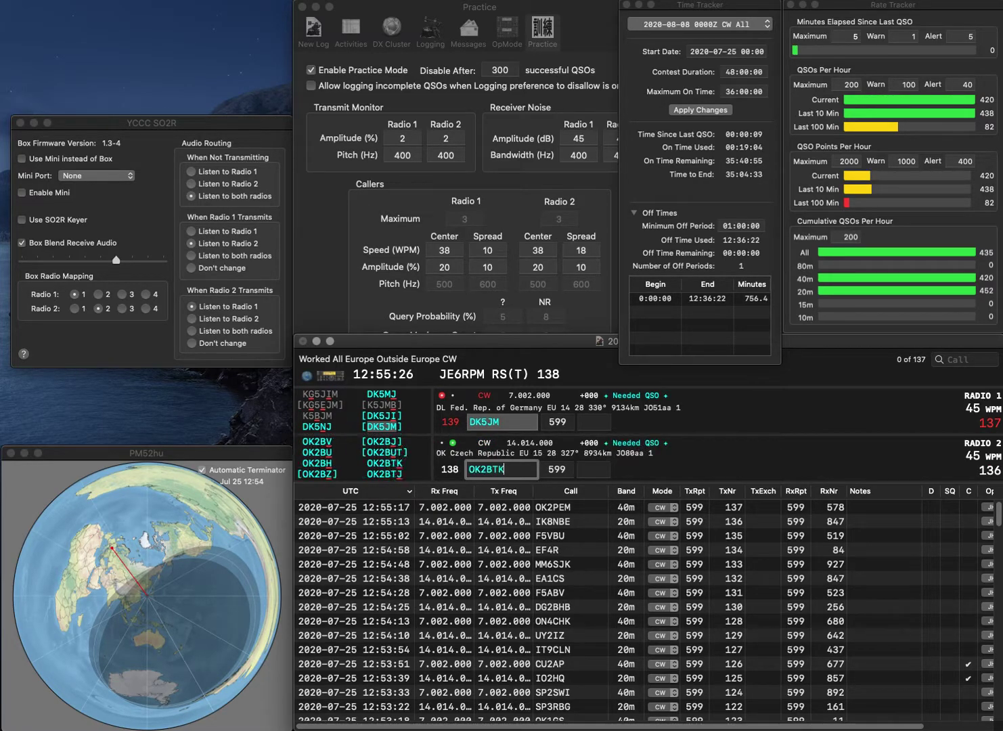
{"action": "key", "text": "Return"}
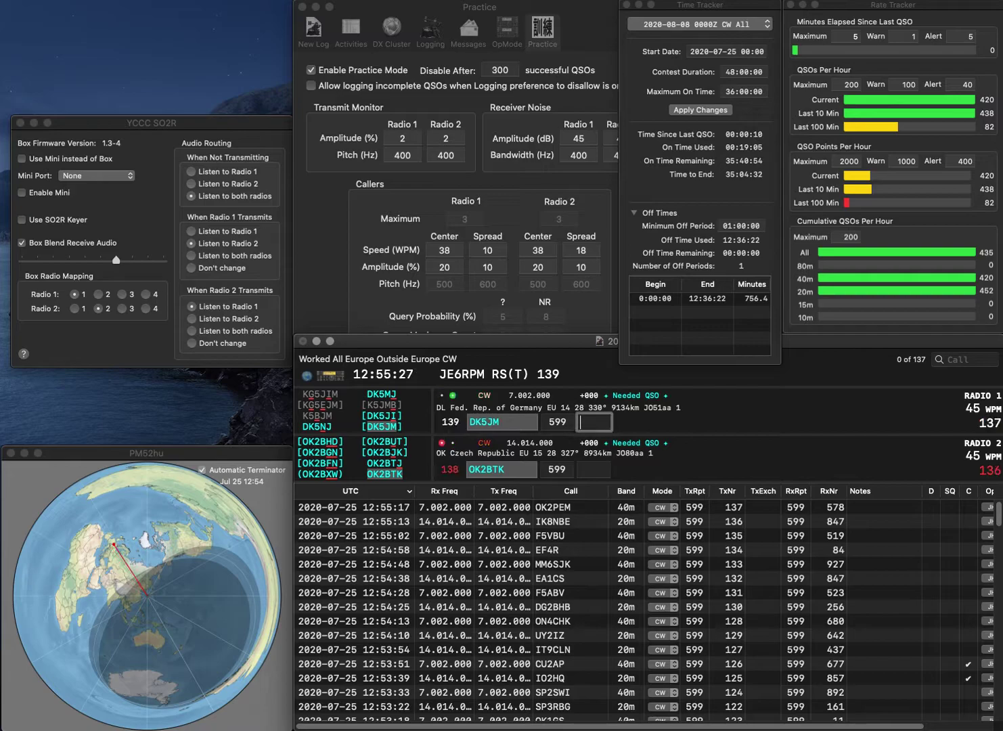
{"action": "type", "text": "111"}
{"action": "key", "text": "Return"}
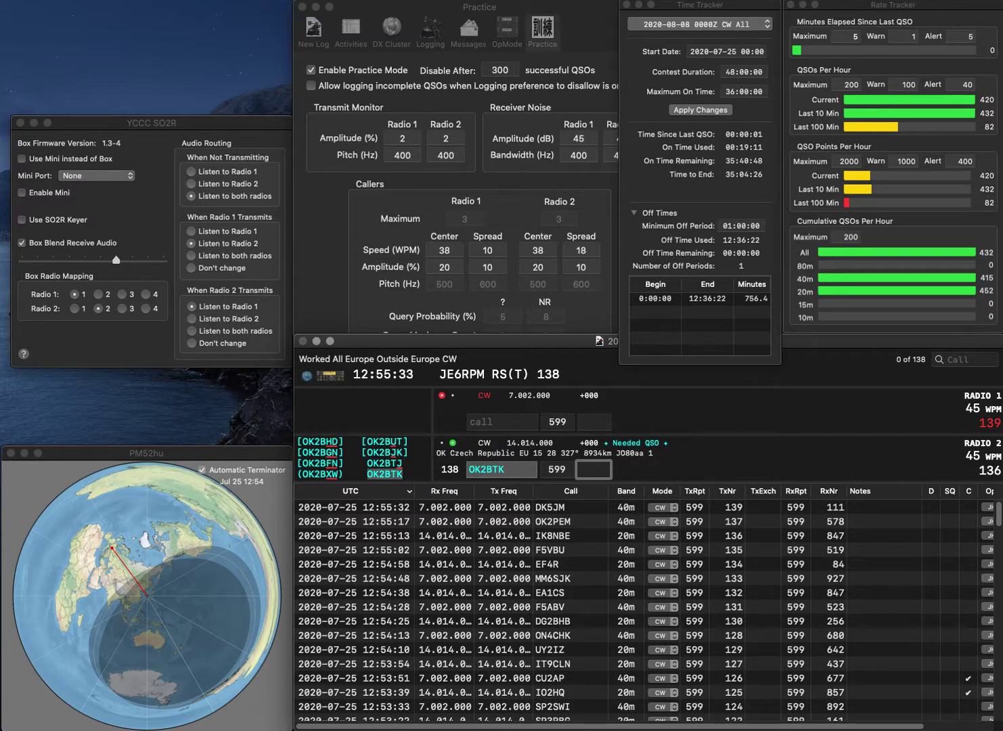
{"action": "type", "text": "958"}
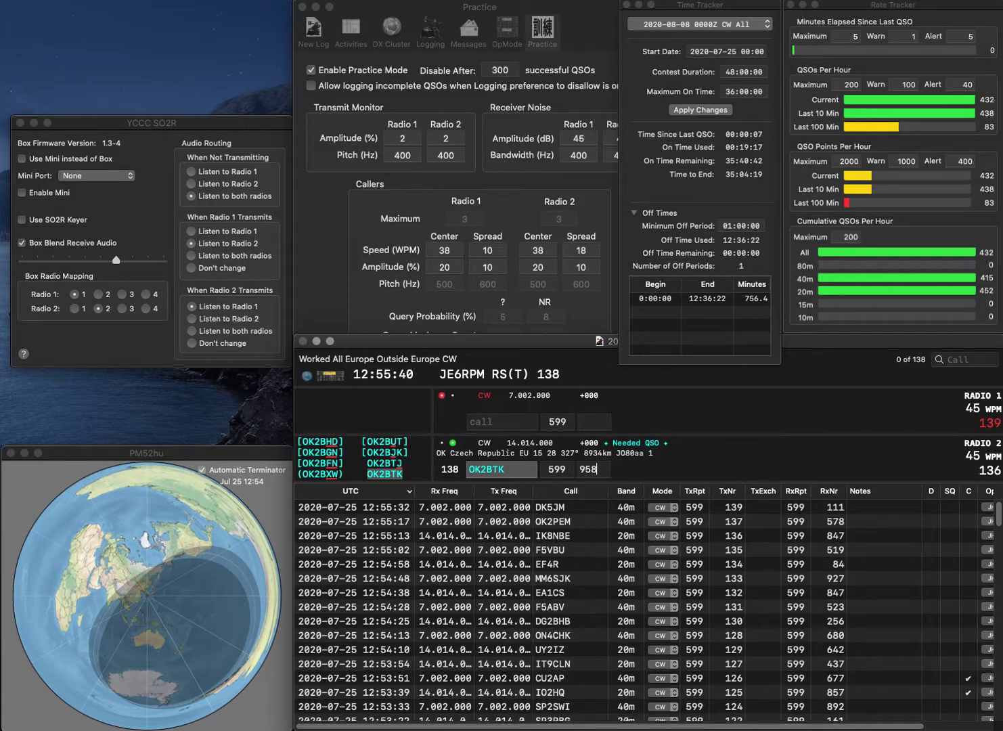
{"action": "key", "text": "Return"}
Answer LY3DA on Radio 1 and F5KMB on Radio 2, sending both exchanges.
{"action": "type", "text": "LY3DA"}
{"action": "key", "text": "Return"}
{"action": "type", "text": "F5KMB"}
{"action": "key", "text": "Return"}
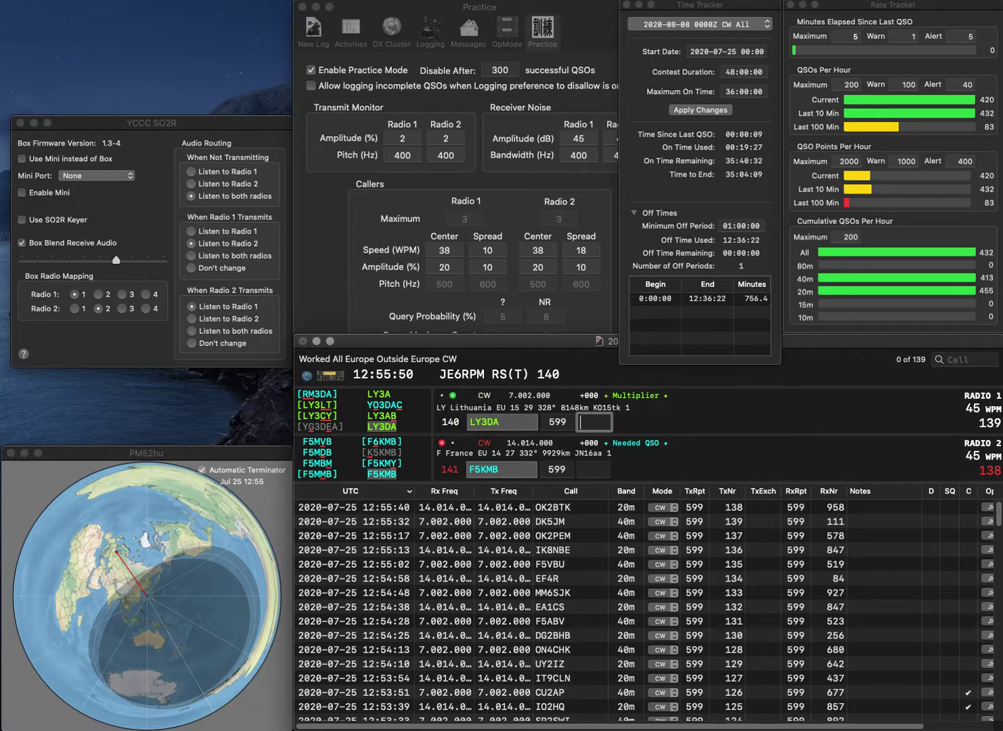
{"action": "type", "text": "62"}
{"action": "key", "text": "Return"}
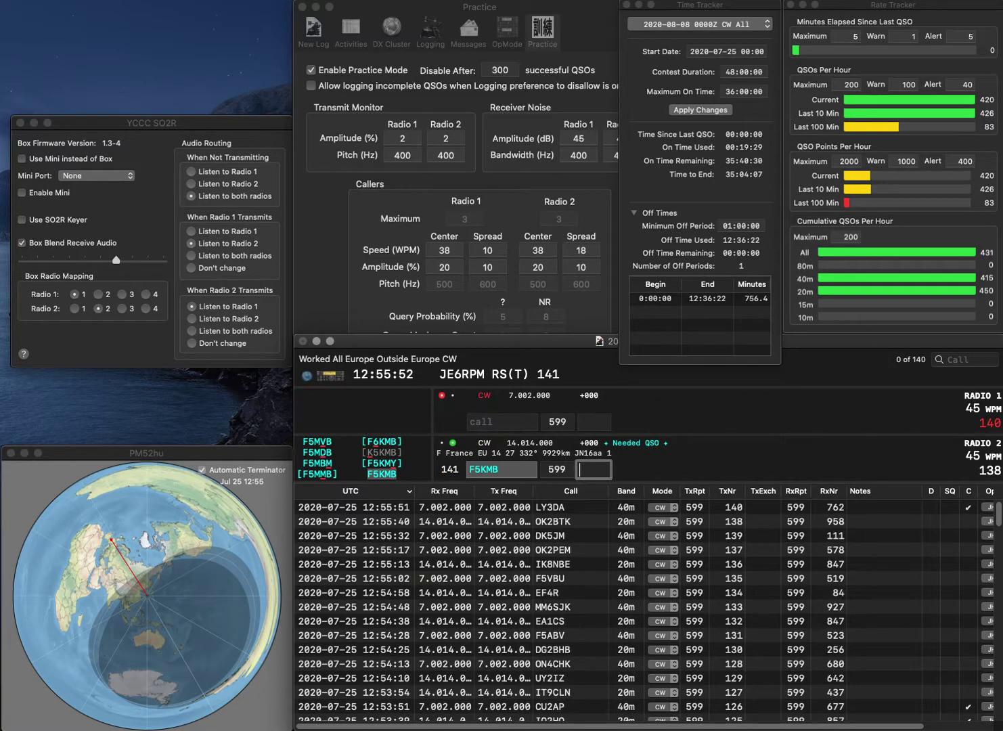
{"action": "type", "text": "224"}
{"action": "key", "text": "Return"}
Answer F6IFY on Radio 2 and the partial call AG on Radio 1, completing the latter as F5AG.
{"action": "type", "text": "AG"}
{"action": "key", "text": "Return"}
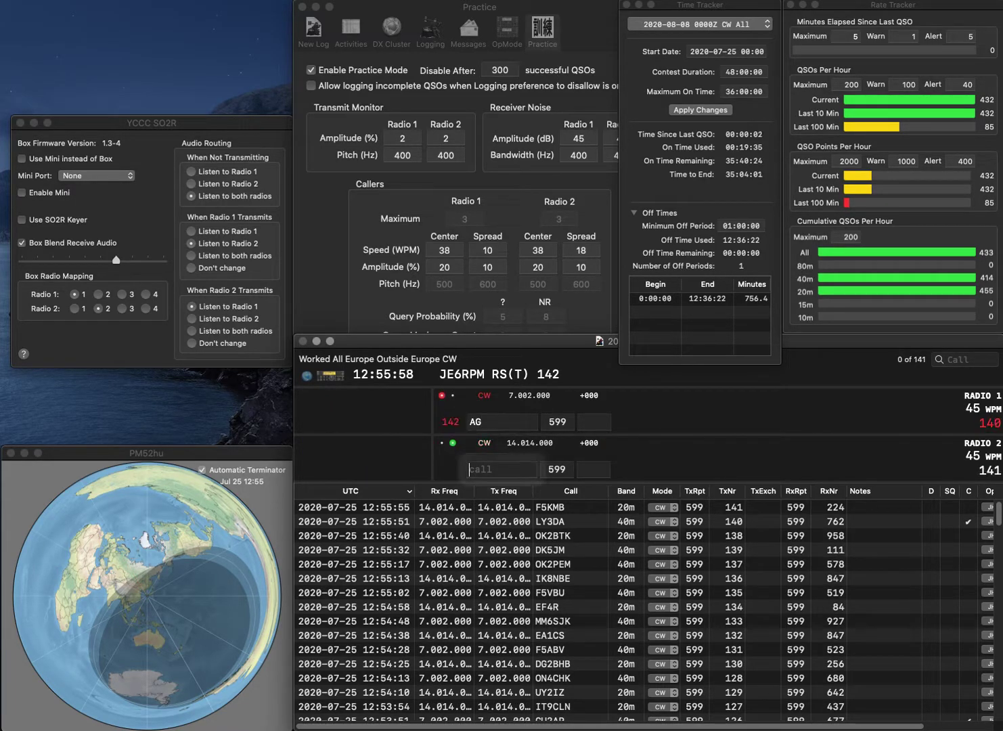
{"action": "type", "text": "F6IFY"}
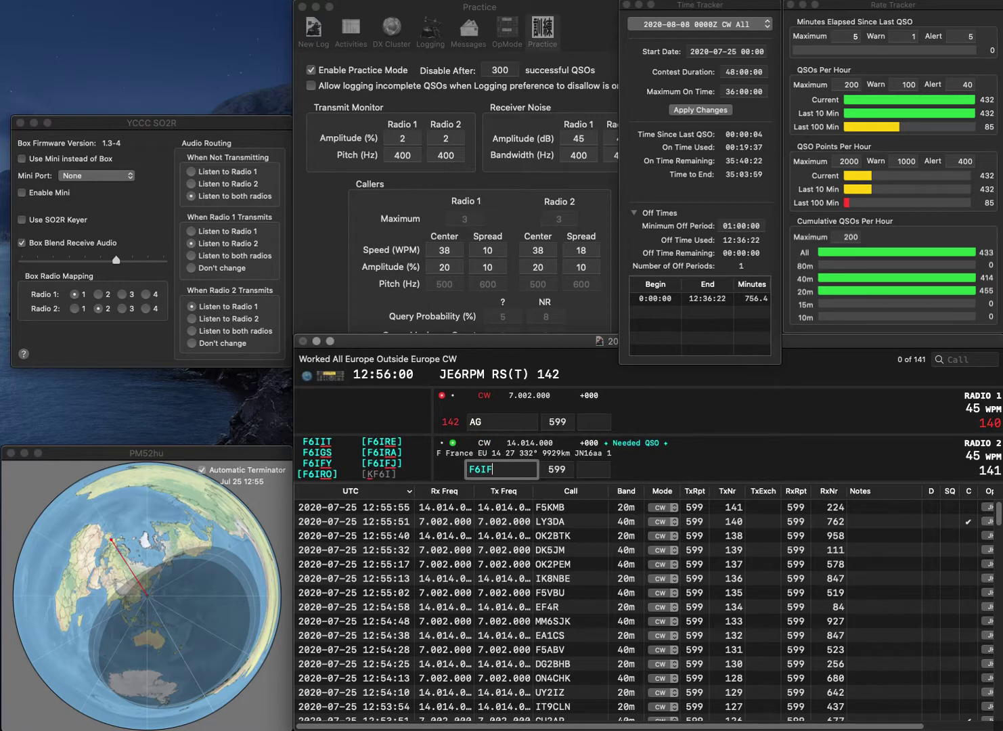
{"action": "key", "text": "Return"}
{"action": "type", "text": "F"}
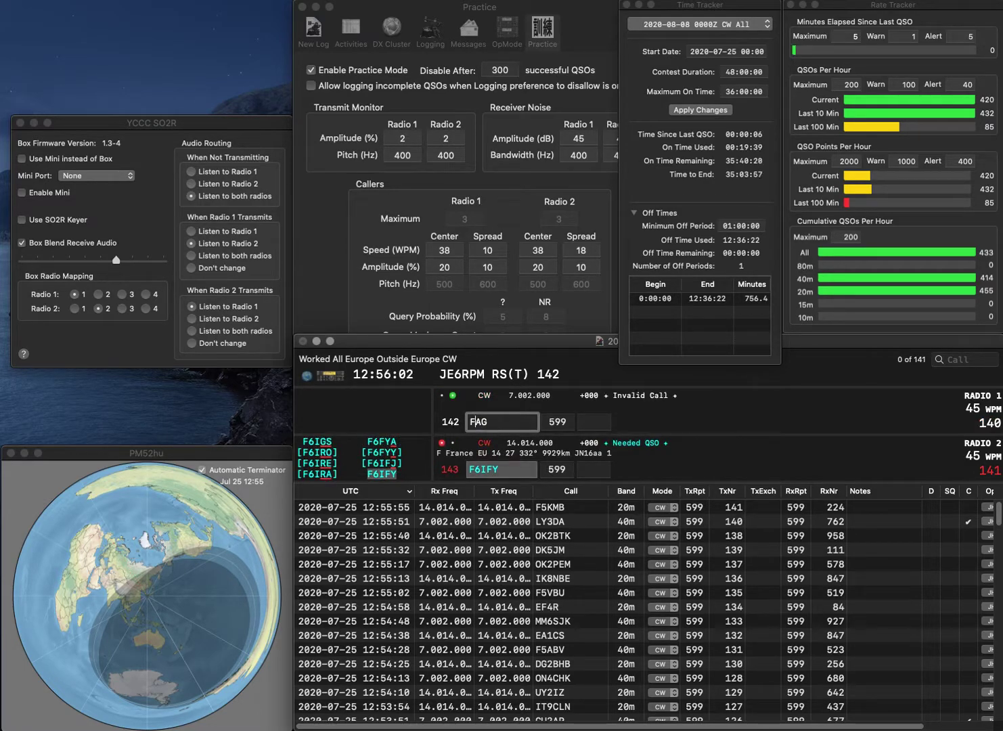
{"action": "type", "text": "5"}
{"action": "key", "text": "Return"}
{"action": "key", "text": "space"}
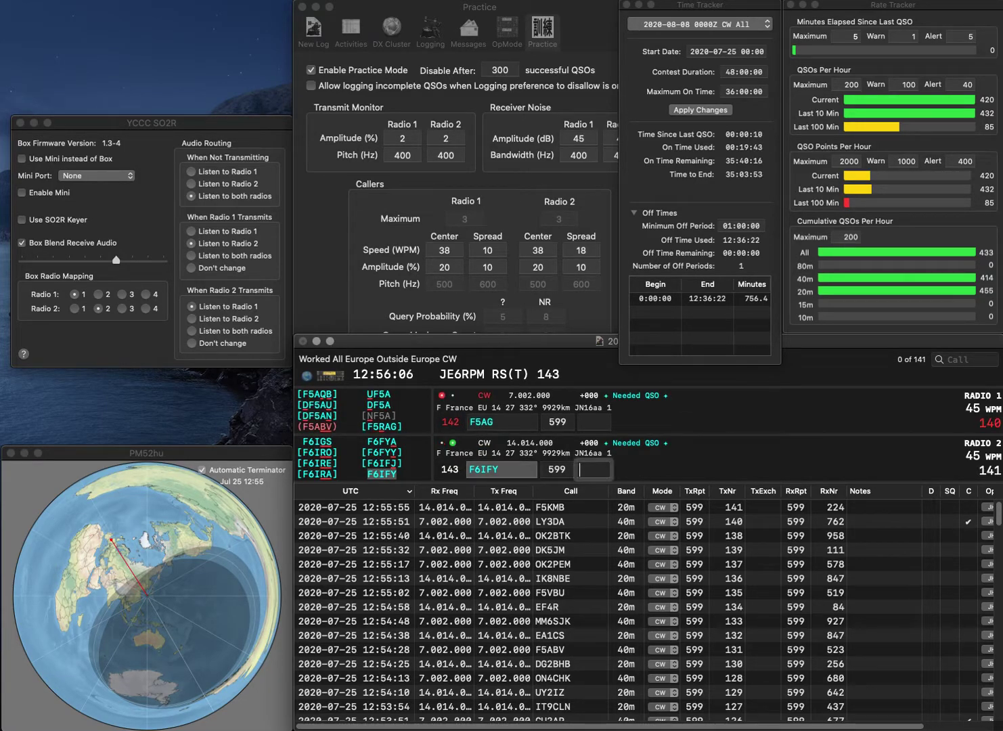
{"action": "type", "text": "793"}
{"action": "key", "text": "Return"}
{"action": "type", "text": "F5"}
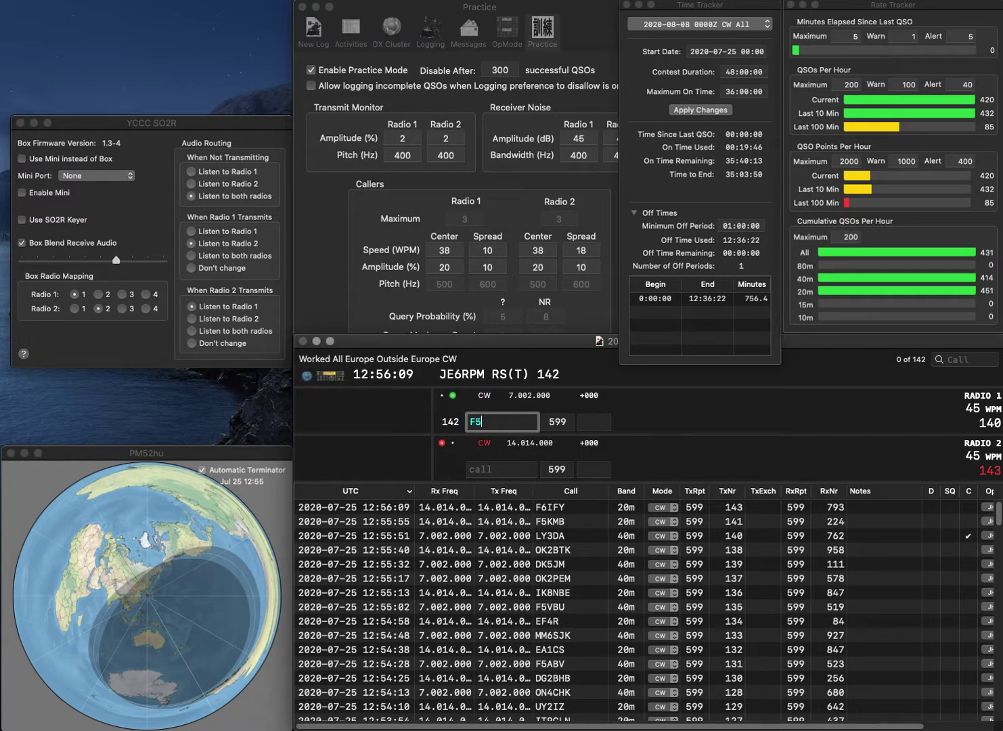
{"action": "type", "text": "OAM"}
{"action": "key", "text": "Return"}
Answer RM7G on Radio 2 and log F5OAM with received number 208 on Radio 1.
{"action": "type", "text": "RM7G"}
{"action": "key", "text": "Return"}
{"action": "key", "text": "Return"}
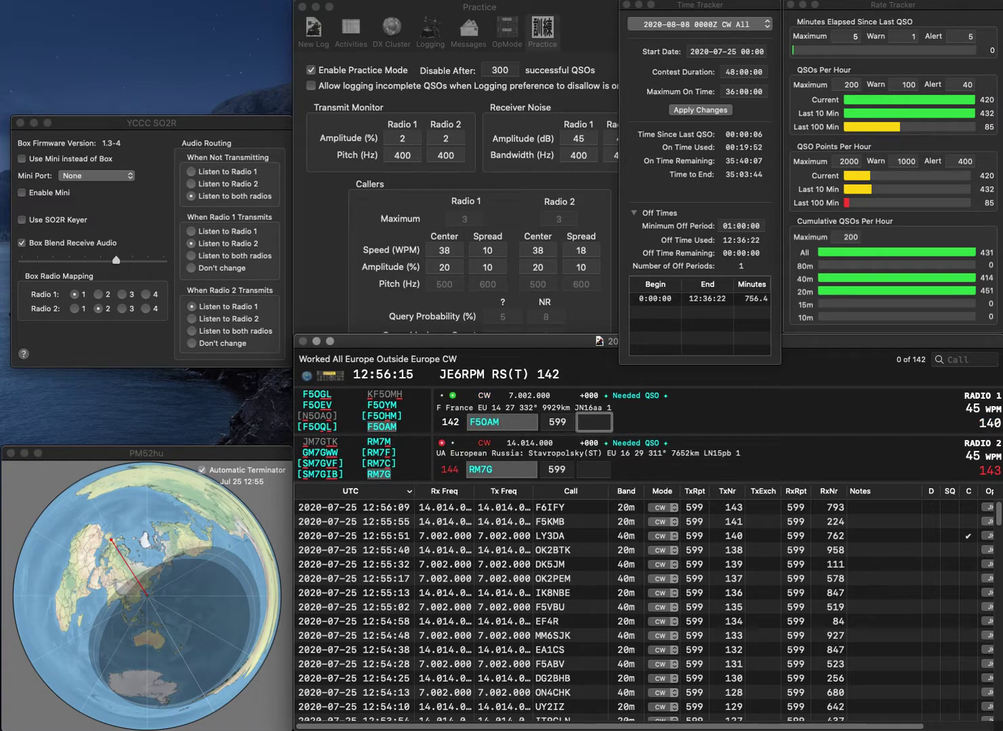
{"action": "type", "text": "08"}
{"action": "key", "text": "Return"}
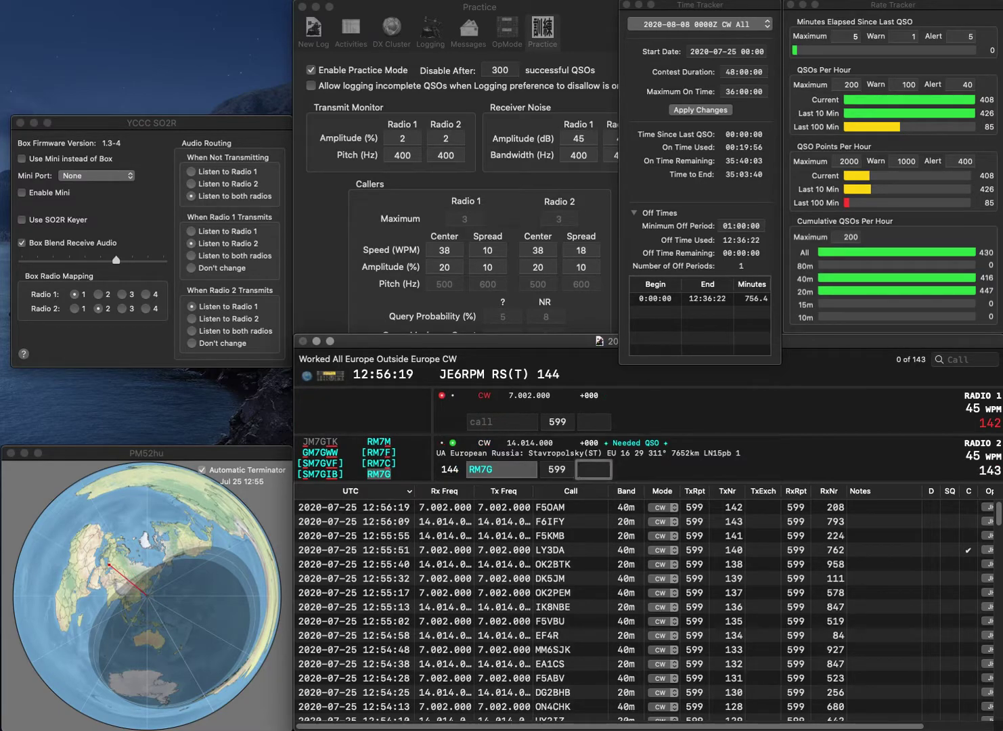
Log RM7G with received number 982 on Radio 2 and answer the partial call BPN on Radio 1.
{"action": "type", "text": "982"}
{"action": "key", "text": "Return"}
{"action": "type", "text": "BPN"}
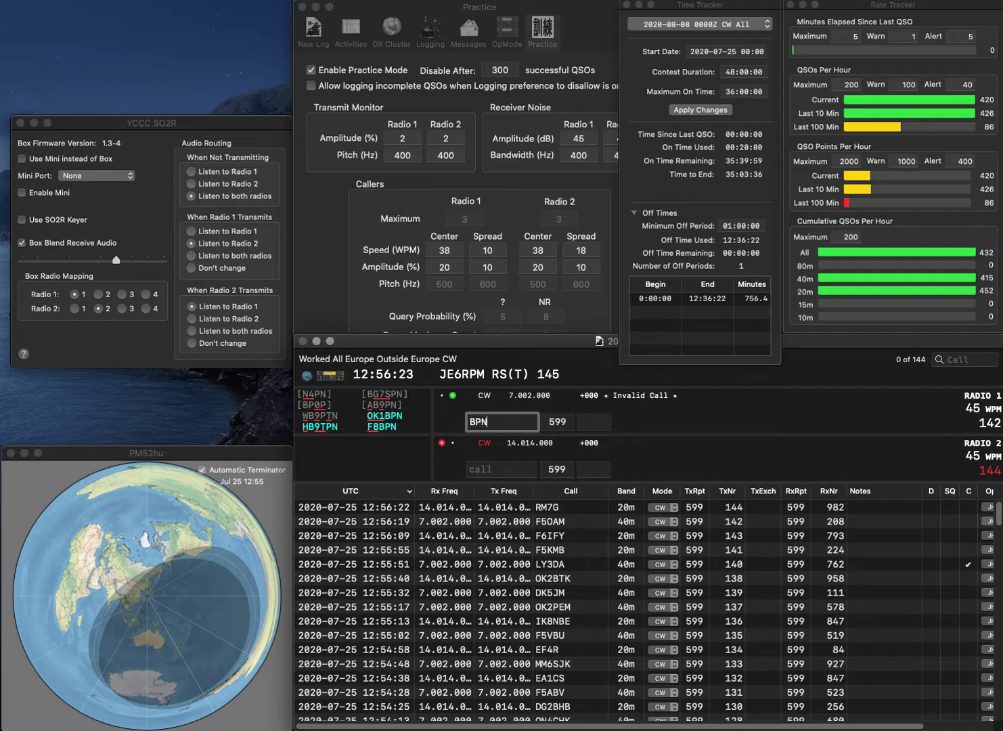
{"action": "key", "text": "Return"}
Answer UK1IJ on Radio 2 and complete the Radio 1 call as F8BPN, sending both exchanges.
{"action": "type", "text": "U"}
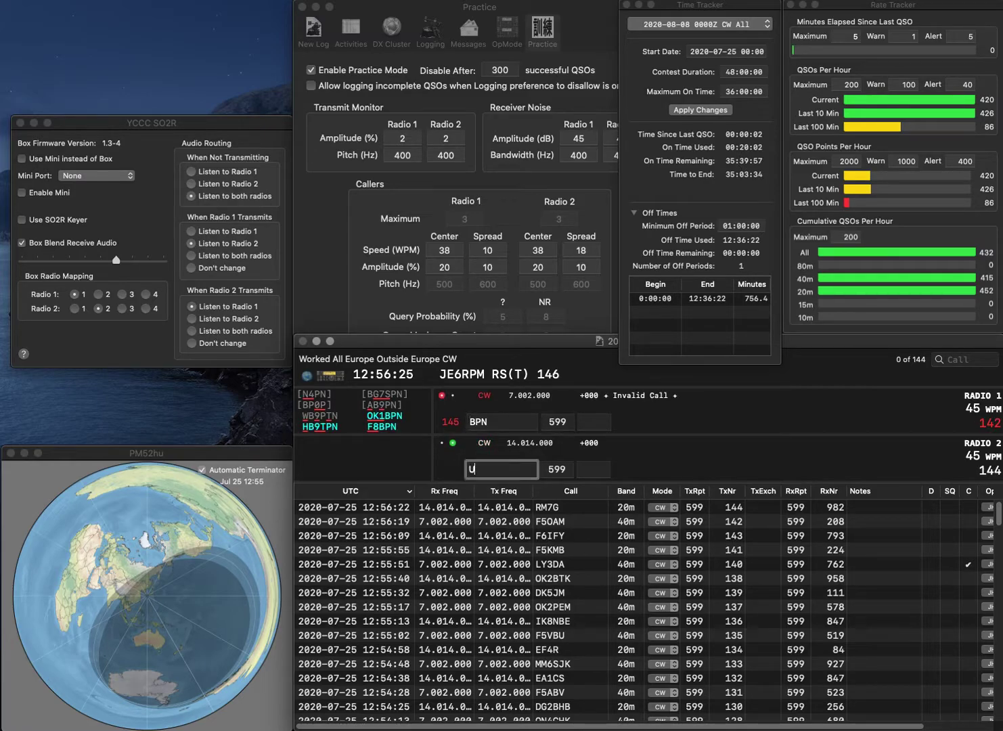
{"action": "type", "text": "K1IJ"}
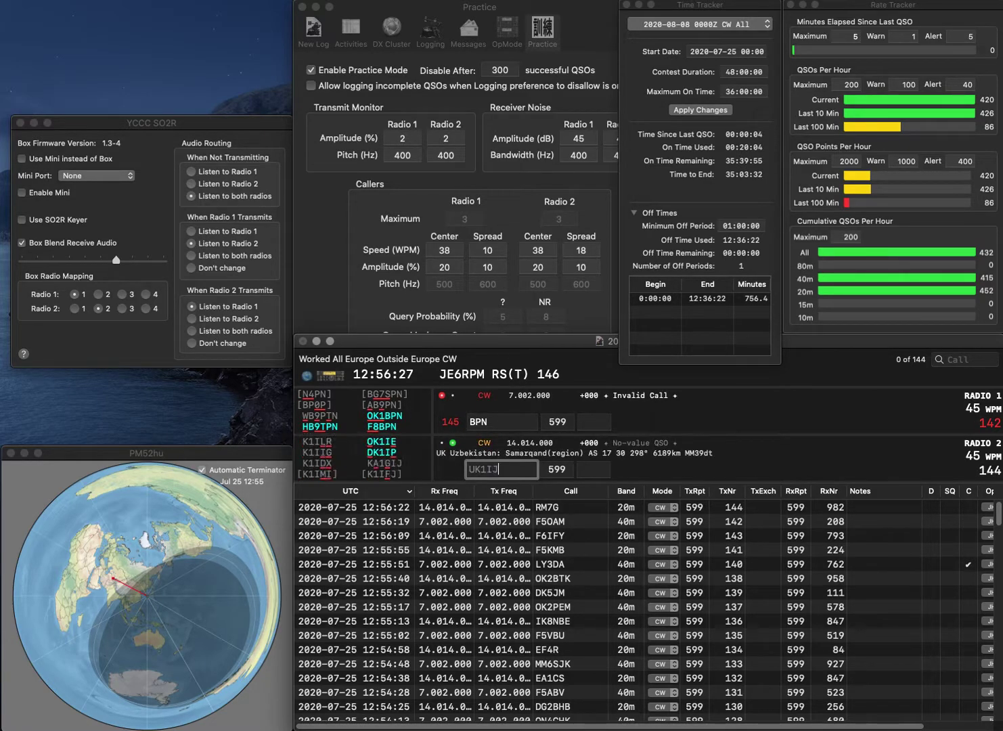
{"action": "key", "text": "Return"}
{"action": "type", "text": "F8"}
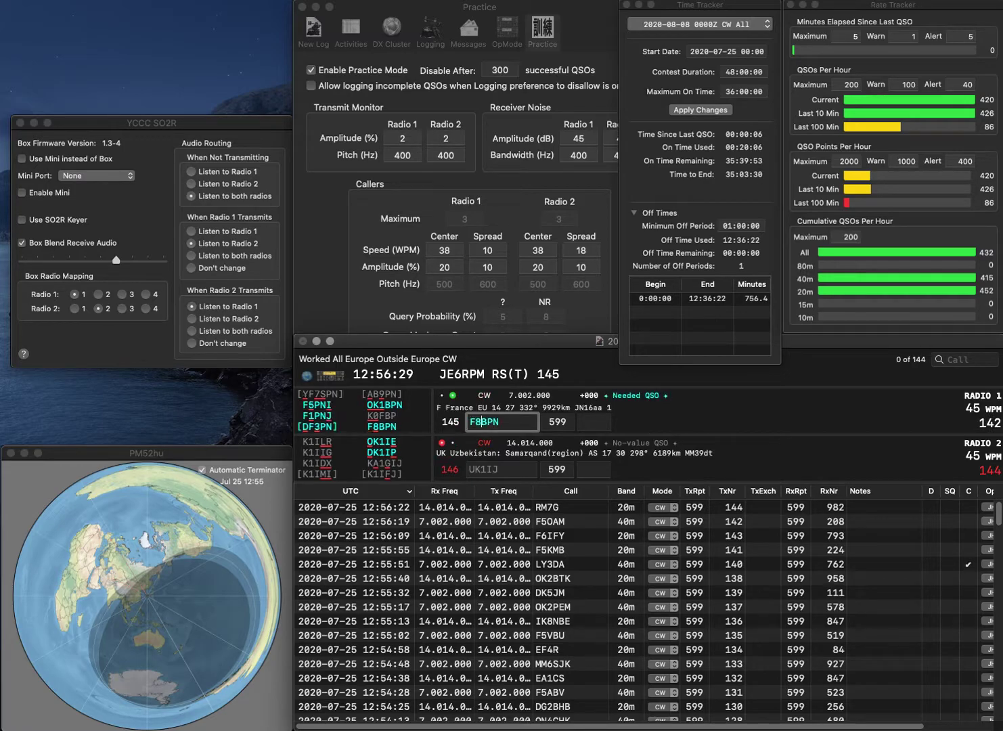
{"action": "key", "text": "Return"}
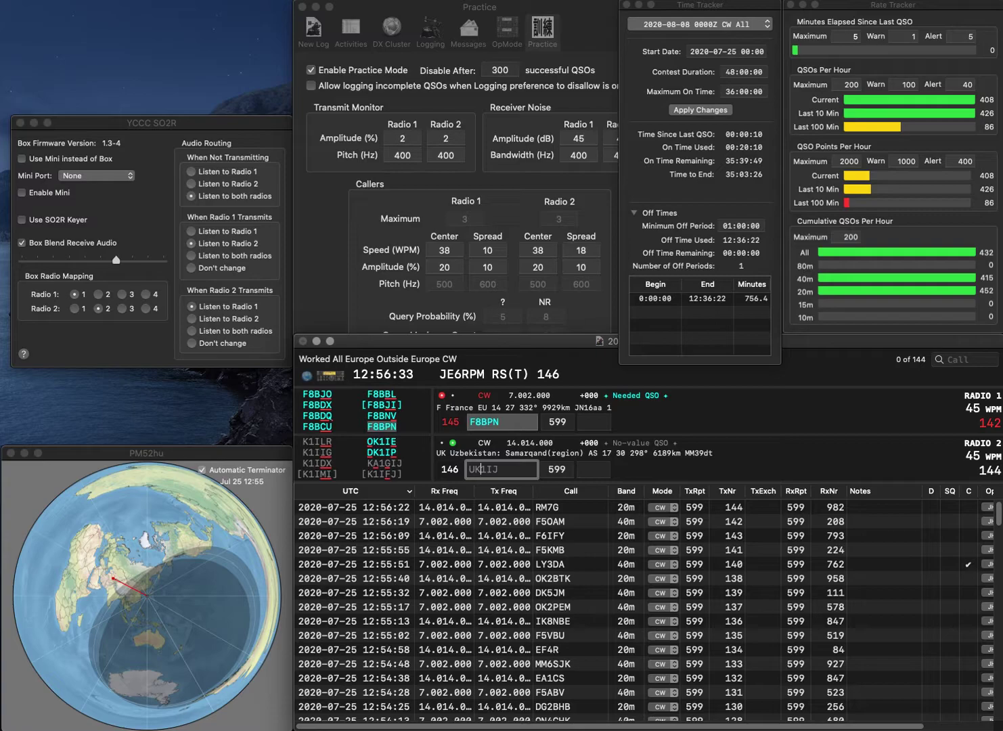
Correct the Radio 2 call to UX2IJ and log F8BPN with received number 480 on Radio 1.
{"action": "key", "text": "BackSpace"}
{"action": "key", "text": "Delete"}
{"action": "type", "text": "X2"}
{"action": "left_click", "coordinate": [480, 421]}
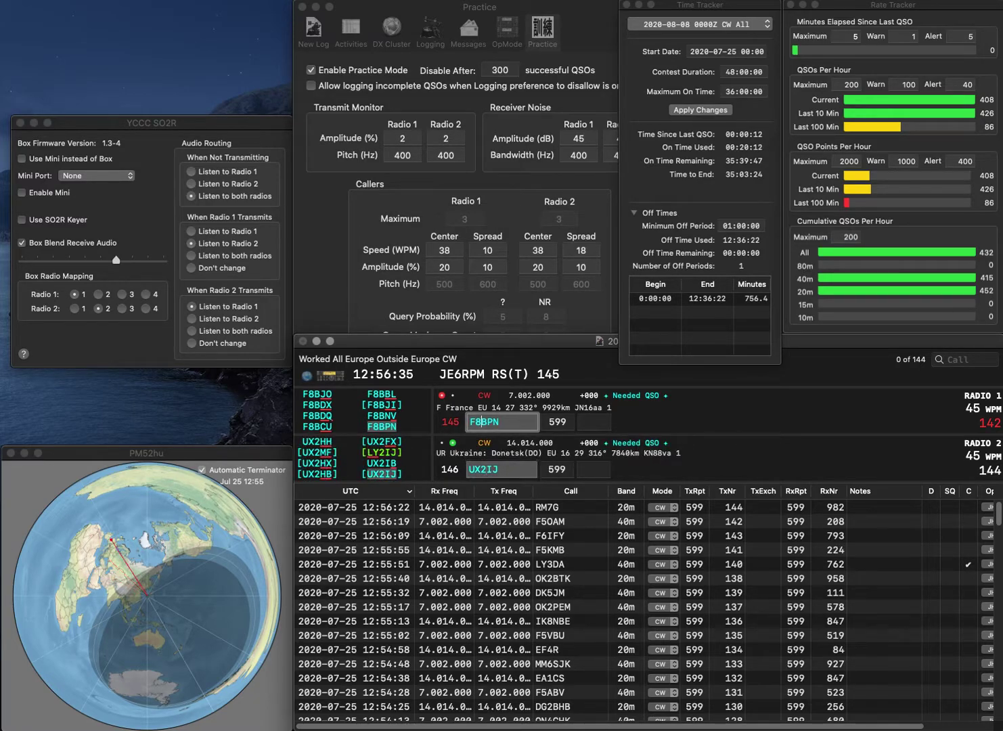
{"action": "key", "text": "Tab"}
{"action": "type", "text": "4"}
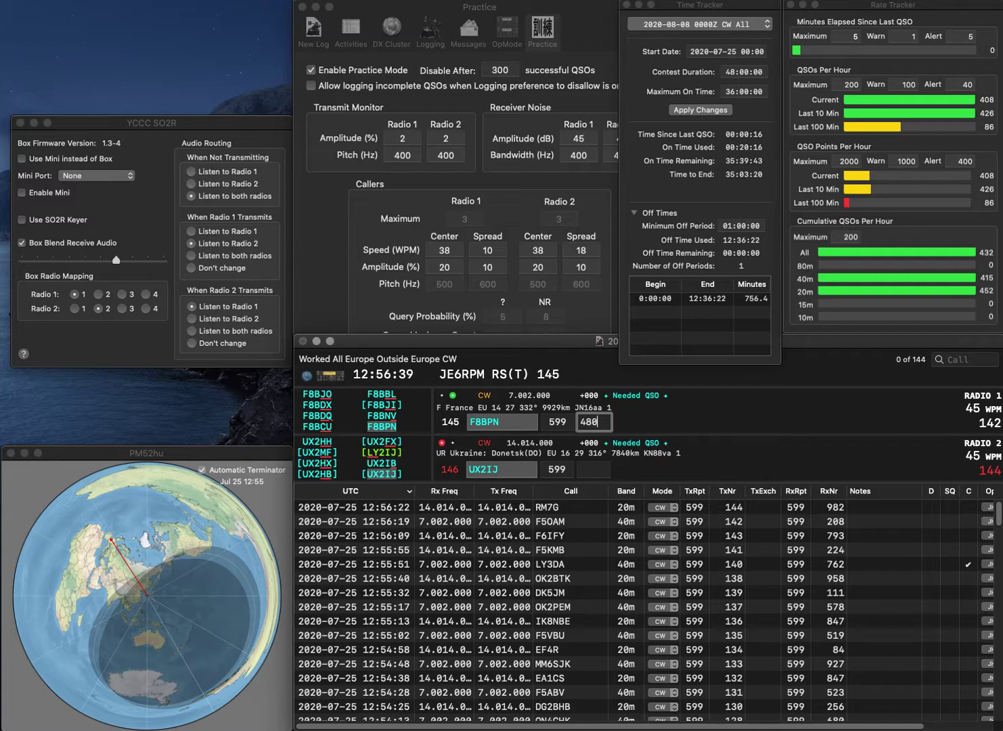
{"action": "key", "text": "Return"}
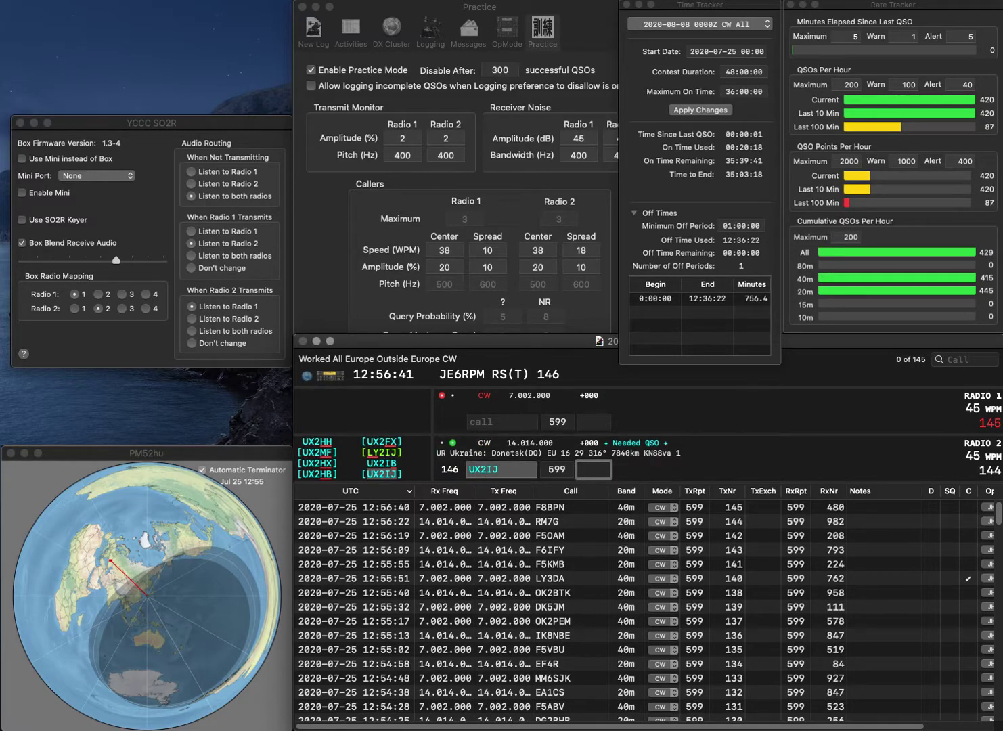
Log UX2IJ with received number 627 on Radio 2 and answer the partial call 0O on Radio 1.
{"action": "type", "text": "627"}
{"action": "key", "text": "Return"}
{"action": "type", "text": "OO"}
{"action": "key", "text": "Return"}
{"action": "type", "text": "HA2G"}
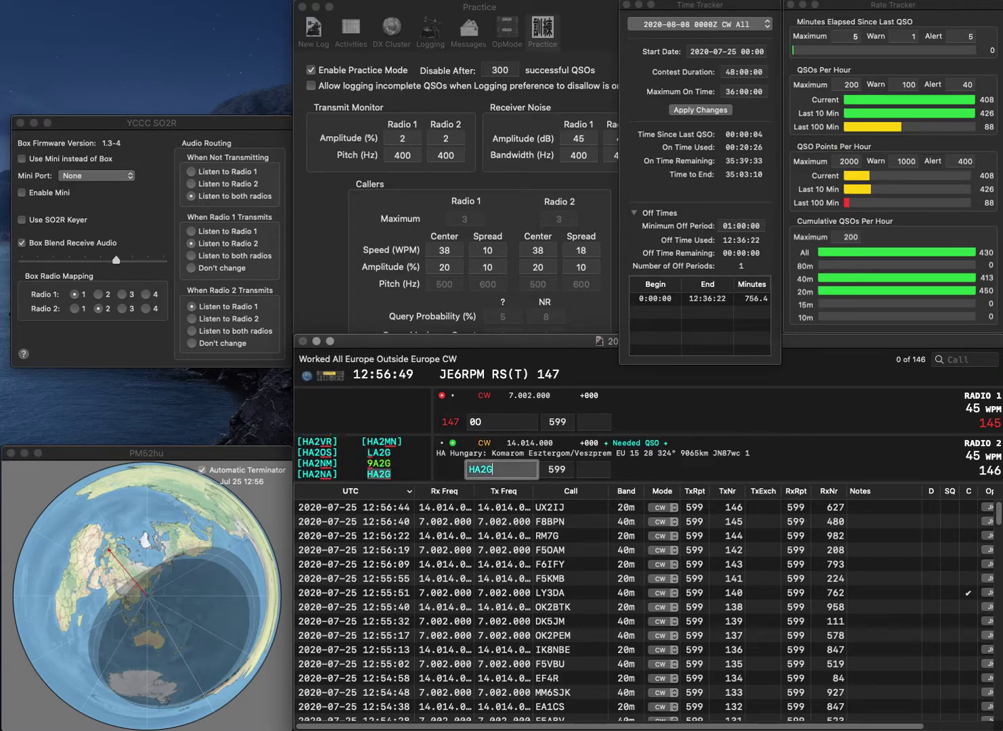
{"action": "key", "text": "Return"}
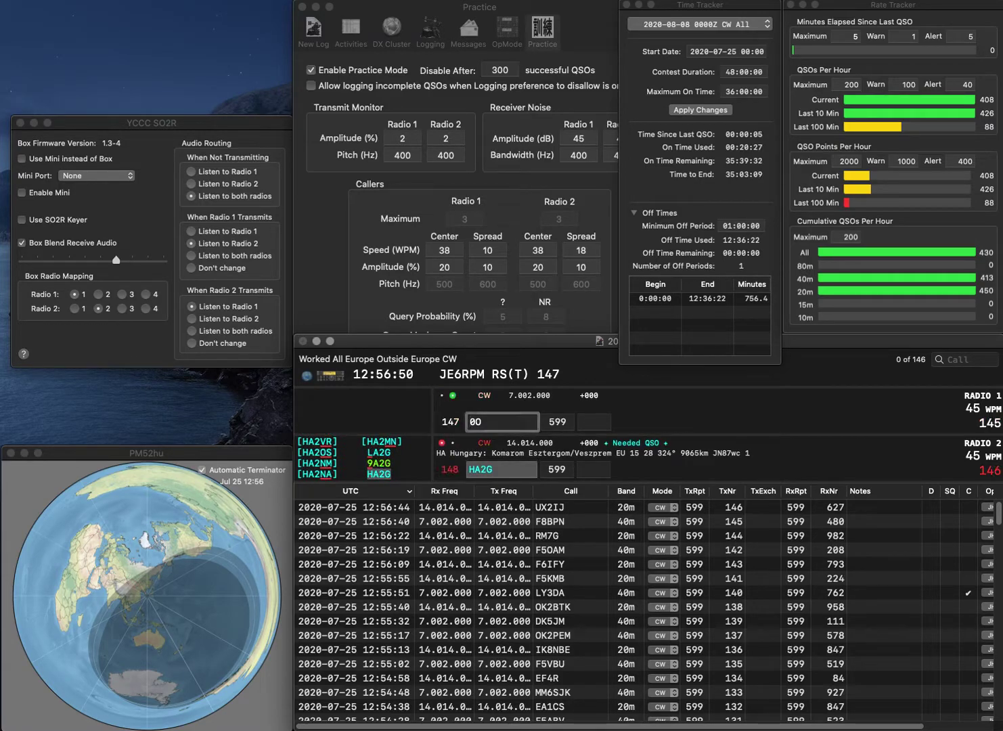
{"action": "type", "text": "M"}
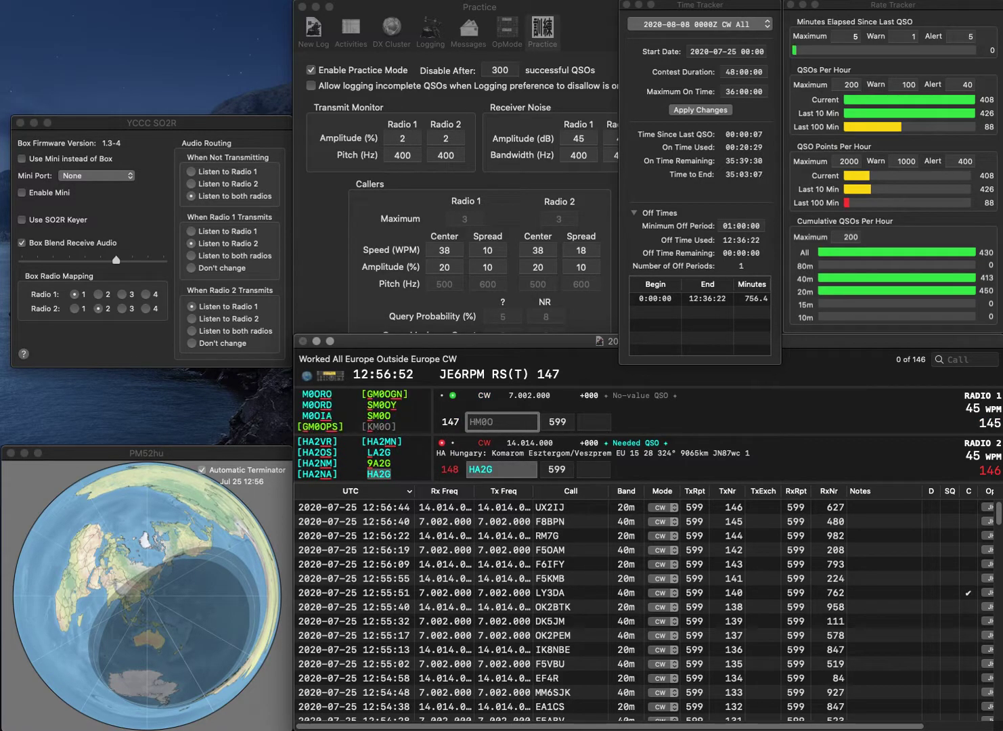
{"action": "type", "text": "S"}
{"action": "key", "text": "Return"}
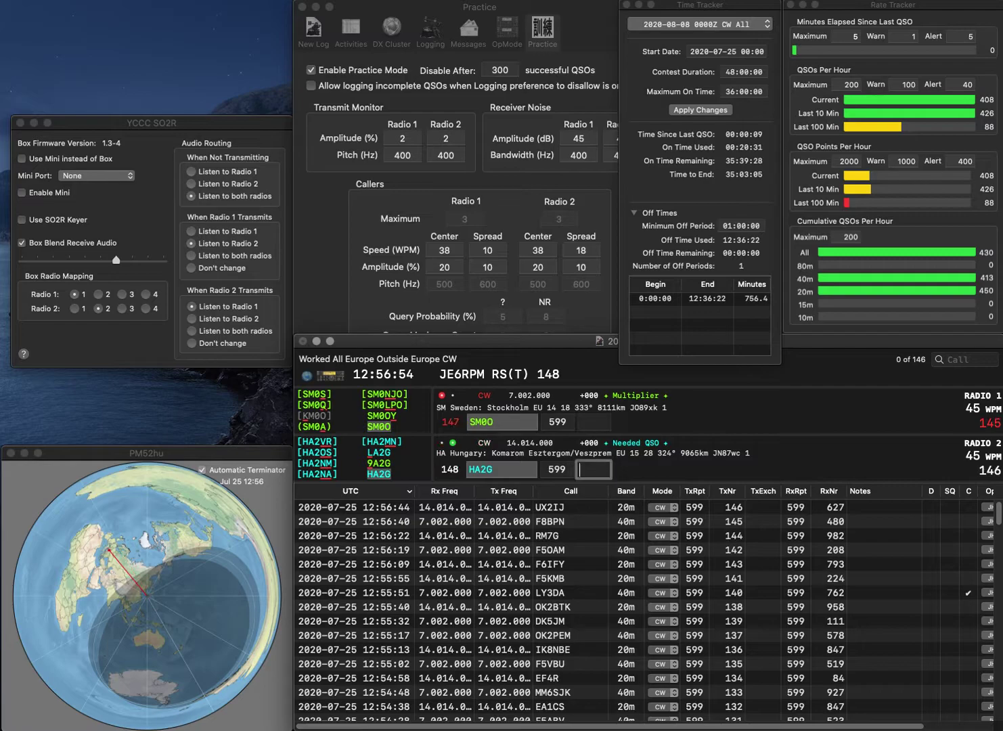
Log HA2G with received number 596 on Radio 2 and SM0O with received number 382 on Radio 1.
{"action": "type", "text": "596"}
{"action": "key", "text": "Return"}
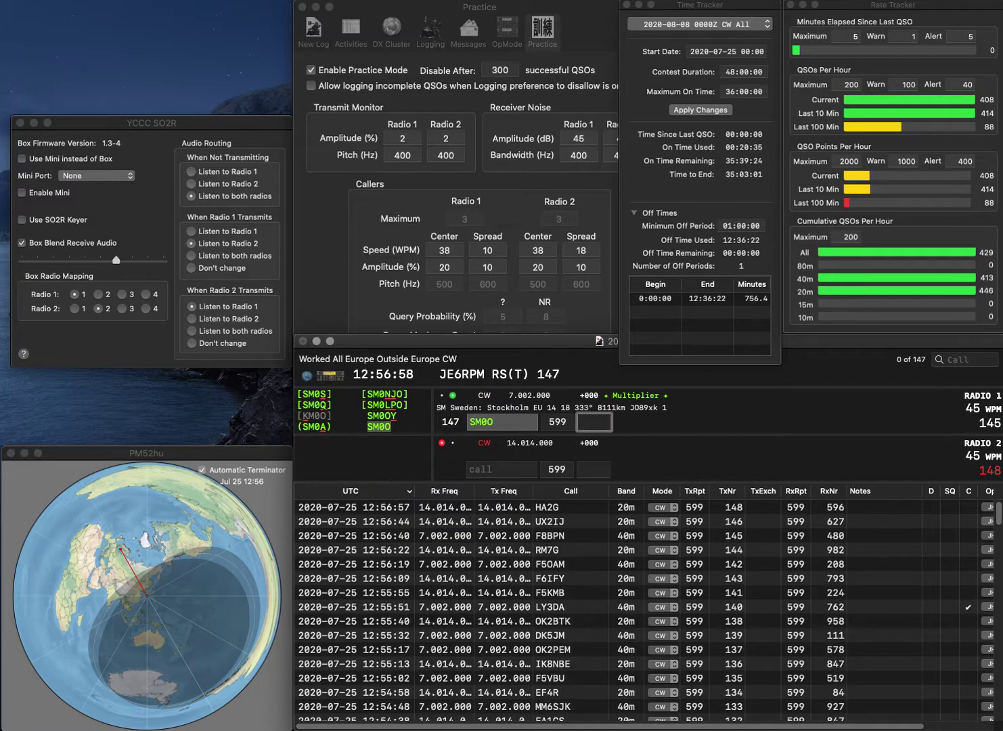
{"action": "type", "text": "383"}
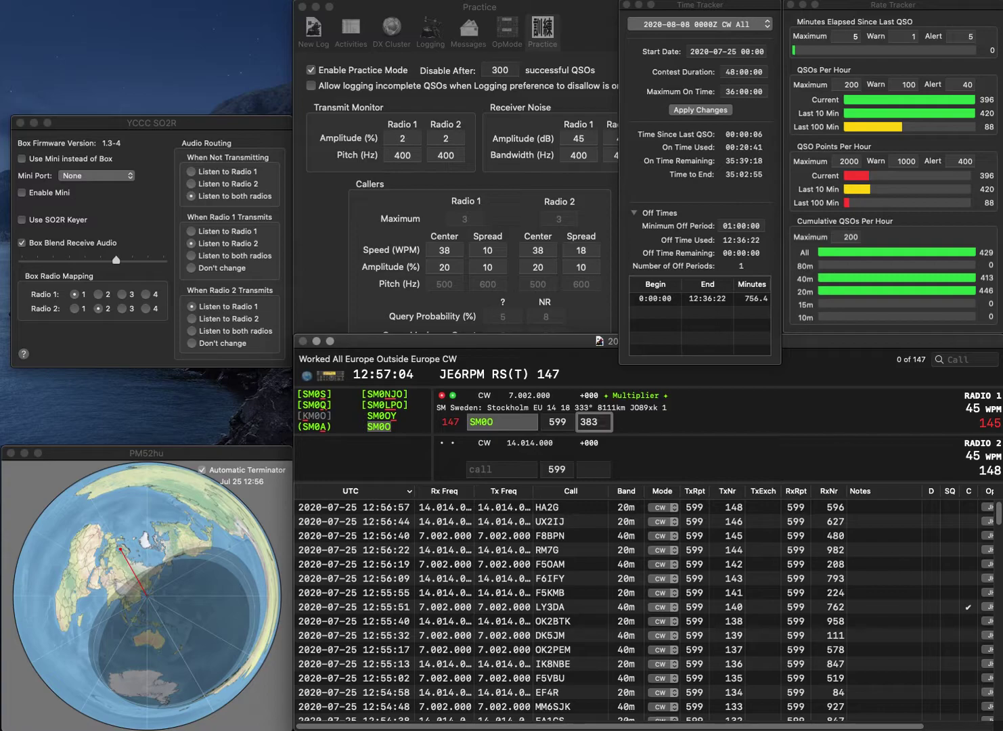
{"action": "key", "text": "BackSpace"}
{"action": "type", "text": "2"}
{"action": "key", "text": "Return"}
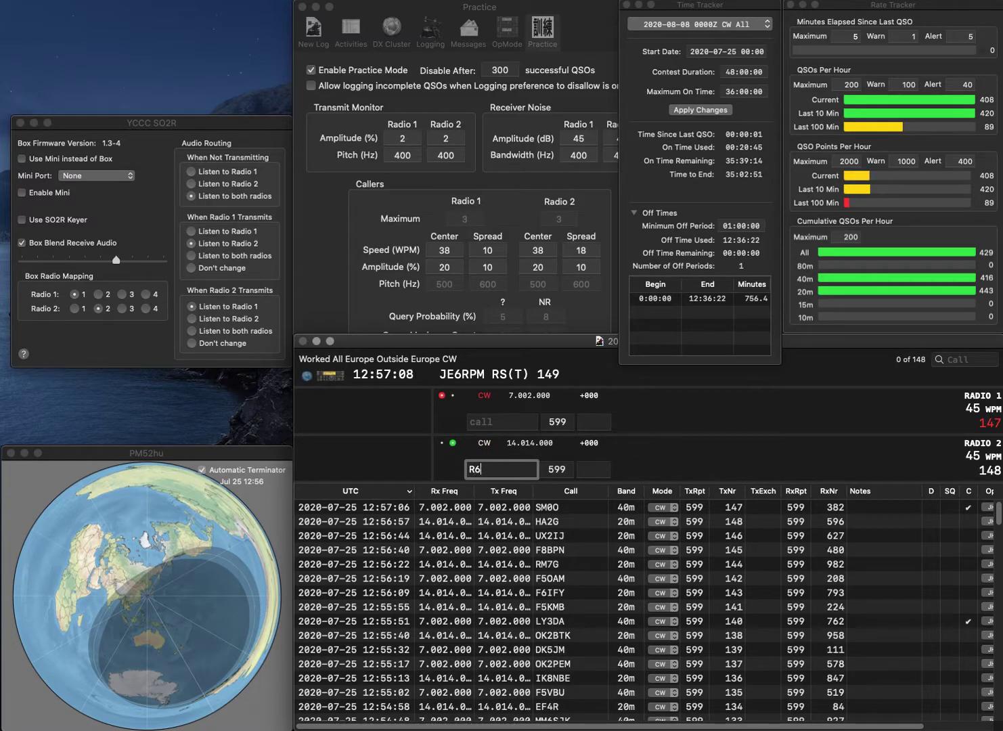
Answer LA3NGA on Radio 1 at 7.002.000 and send the exchange.
{"action": "left_click", "coordinate": [501, 423]}
{"action": "type", "text": "LA3"}
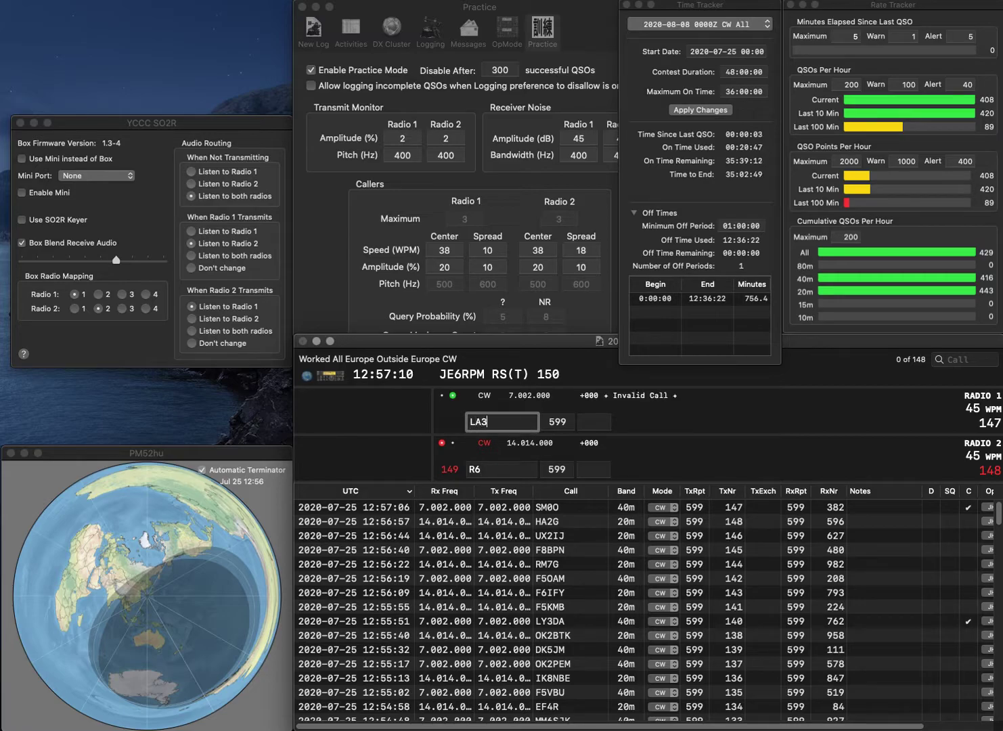
{"action": "type", "text": "NGA"}
{"action": "key", "text": "Return"}
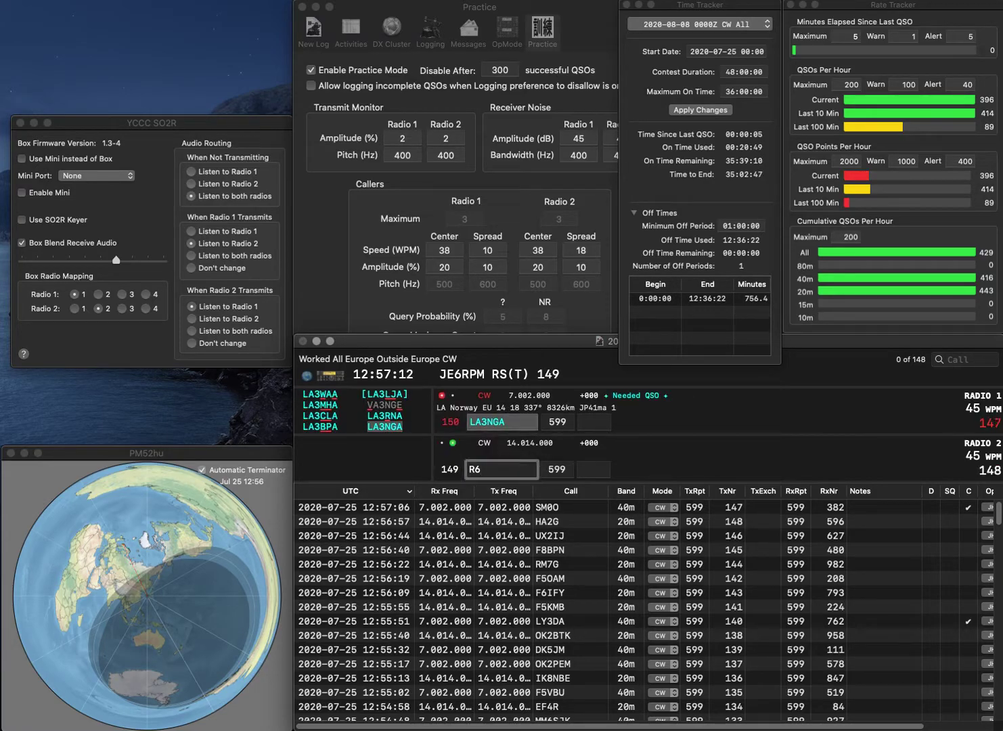
{"action": "type", "text": "DIP"}
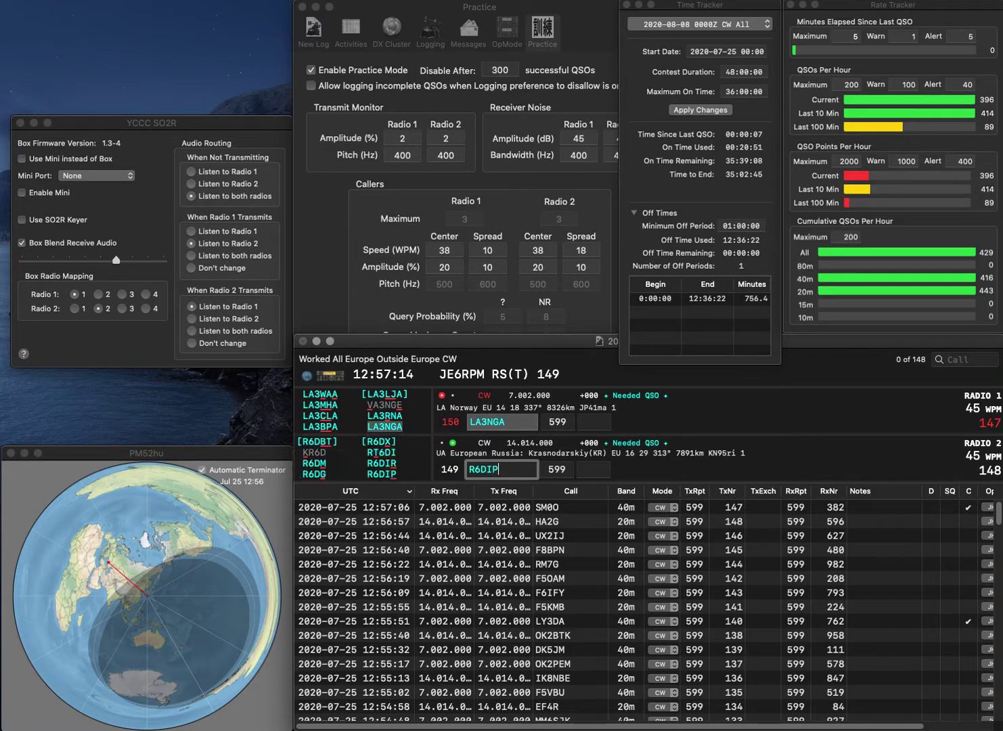
{"action": "key", "text": "space"}
{"action": "type", "text": "370"}
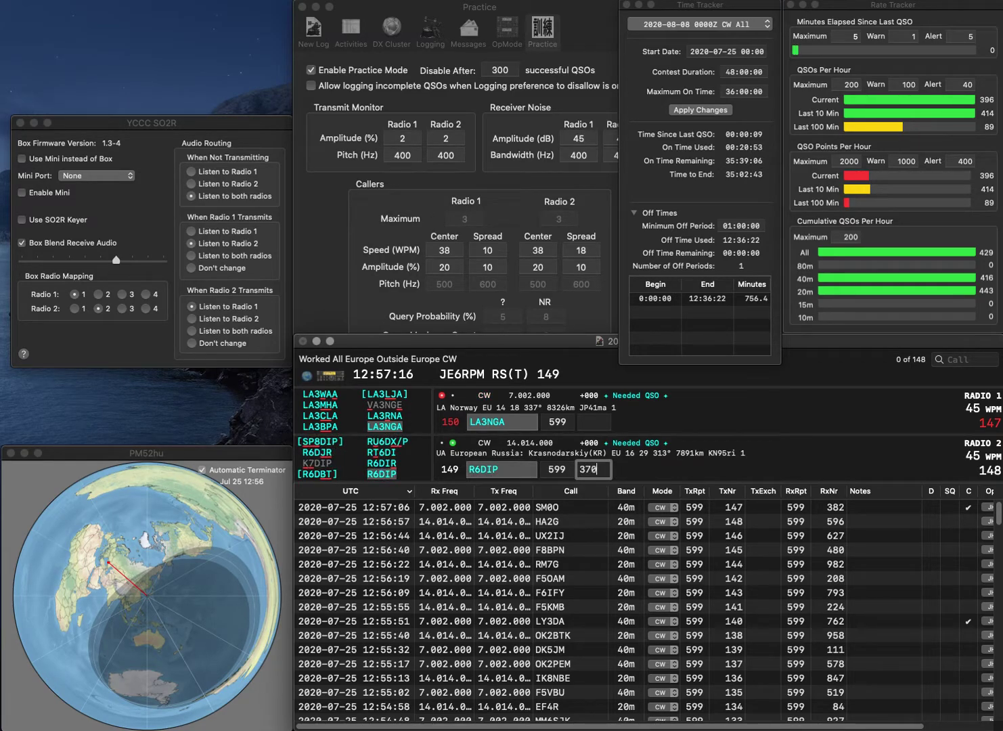
{"action": "key", "text": "Return"}
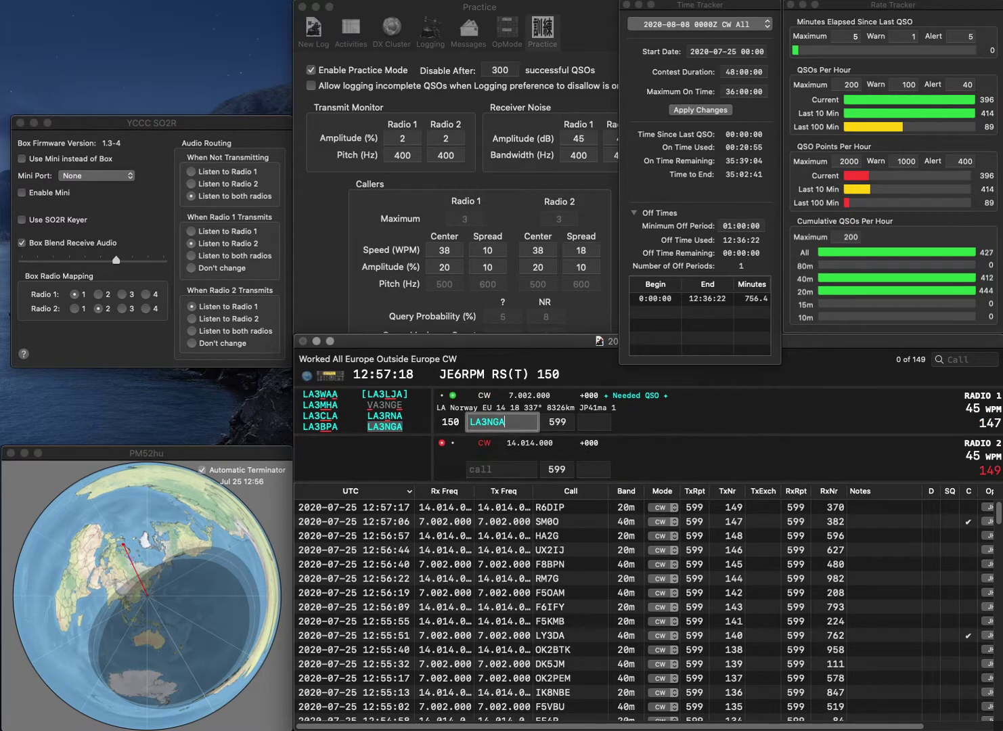
{"action": "type", "text": "940"}
{"action": "key", "text": "Return"}
Answer G4NKY on Radio 2 and SM3PZG on Radio 1, sending both exchanges.
{"action": "type", "text": "G4NKY"}
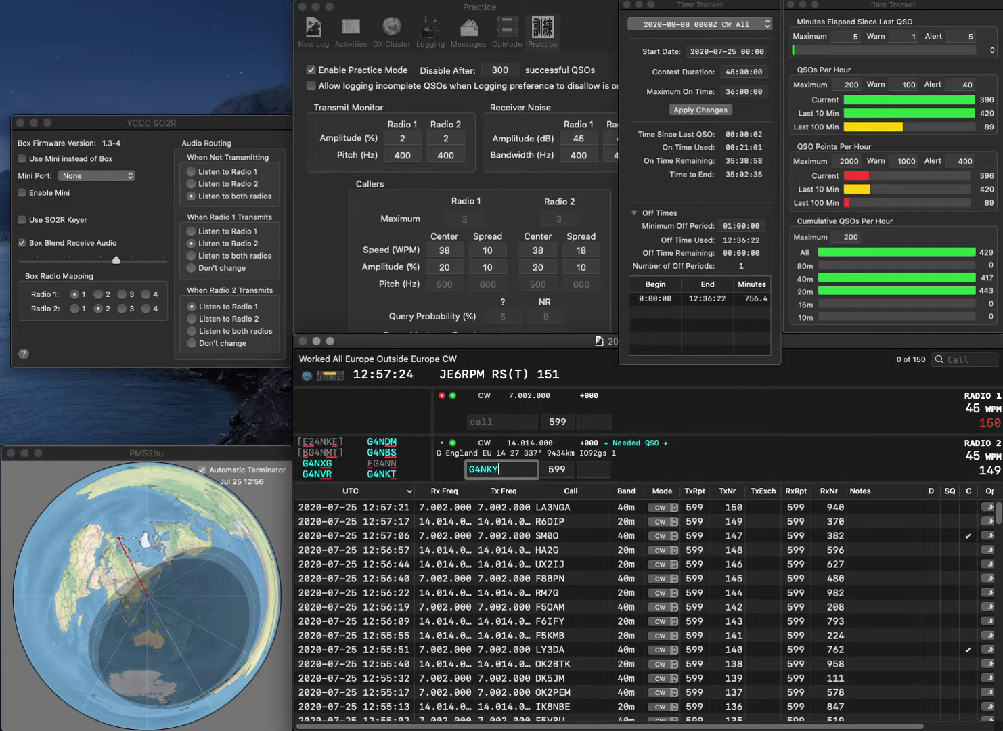
{"action": "key", "text": "Return"}
{"action": "type", "text": "SM3PG"}
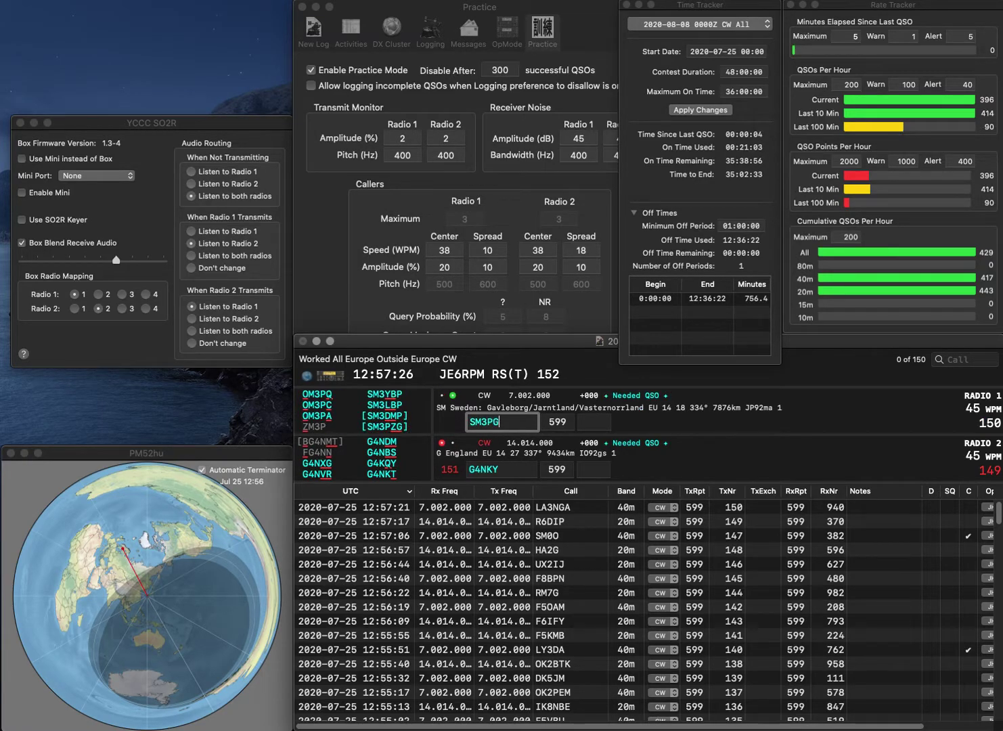
{"action": "key", "text": "BackSpace"}
{"action": "type", "text": "ZG"}
{"action": "key", "text": "Return"}
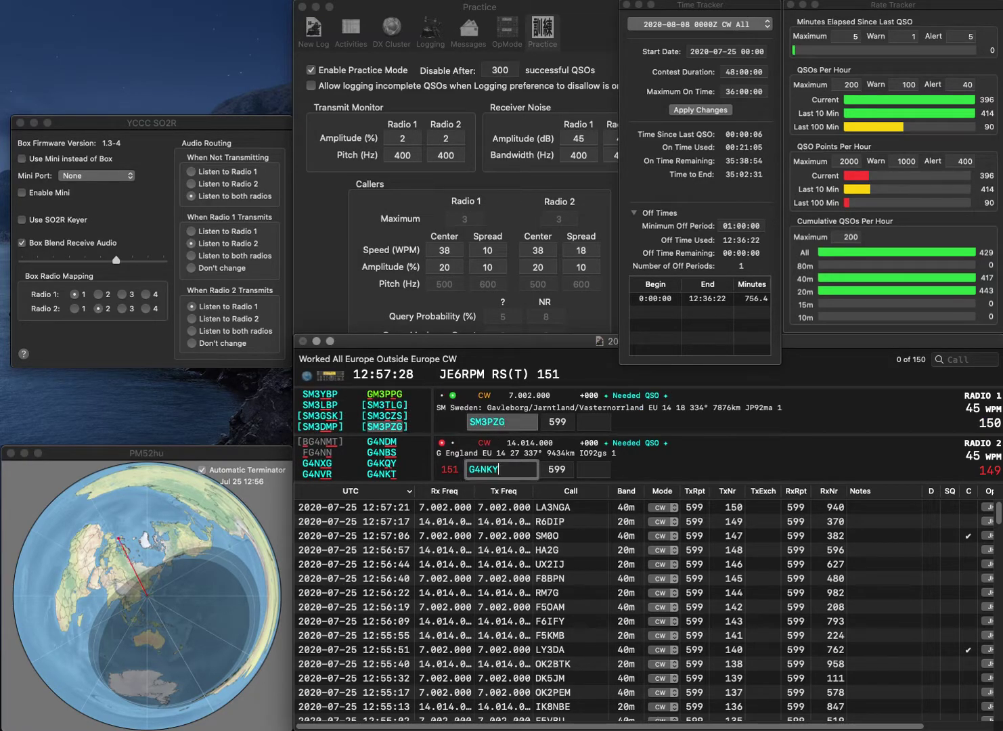
{"action": "key", "text": "Left"}
{"action": "key", "text": "BackSpace"}
{"action": "type", "text": "3"}
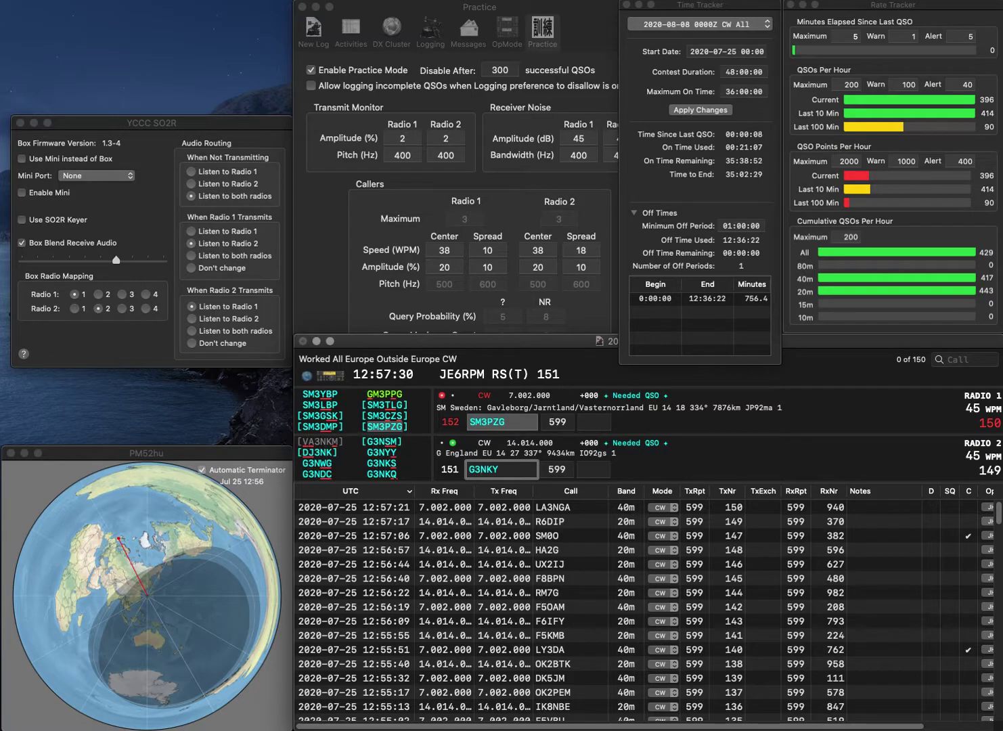
{"action": "key", "text": "Right"}
{"action": "key", "text": "Right"}
{"action": "key", "text": "Right"}
{"action": "type", "text": "Y"}
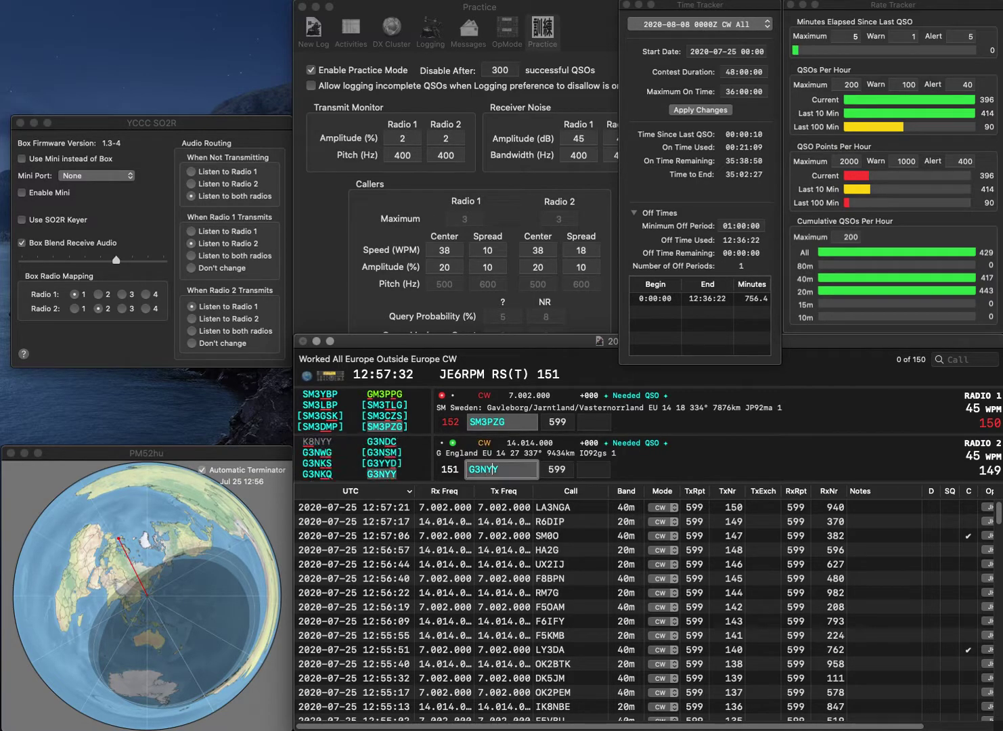
{"action": "key", "text": "Return"}
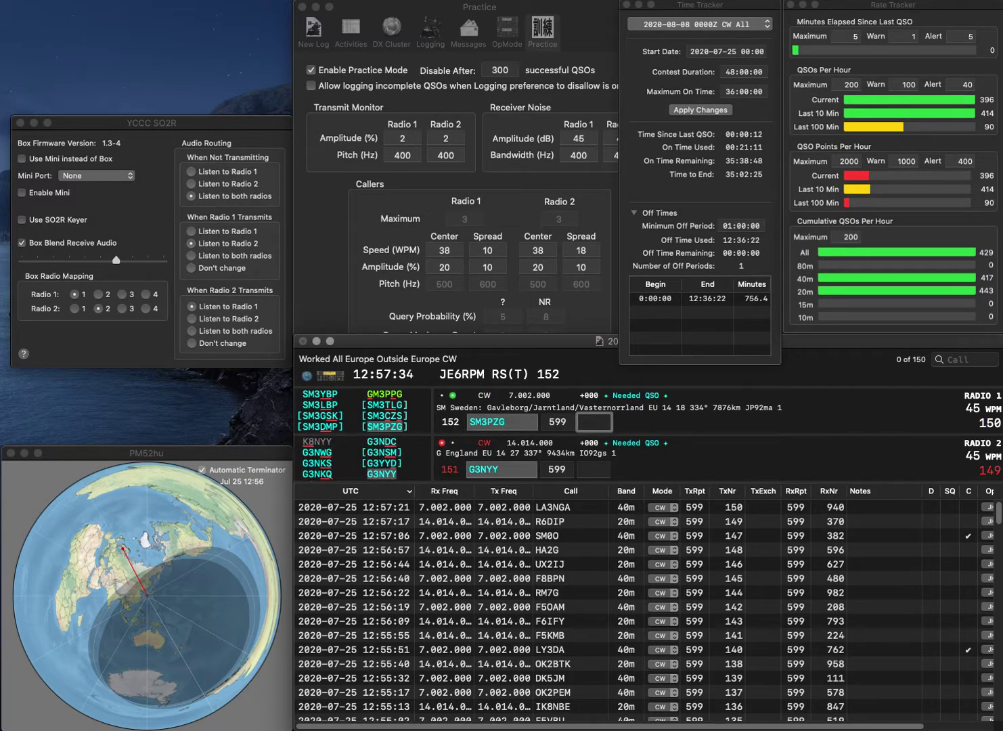
{"action": "type", "text": "783"}
{"action": "key", "text": "Return"}
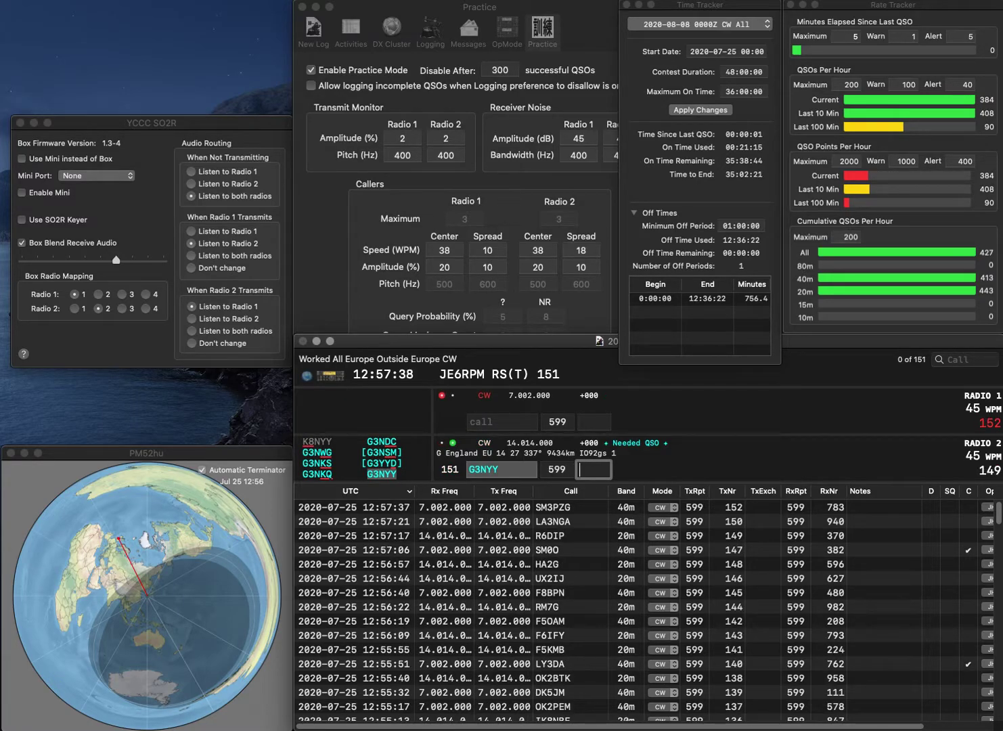
{"action": "type", "text": "643"}
{"action": "key", "text": "Return"}
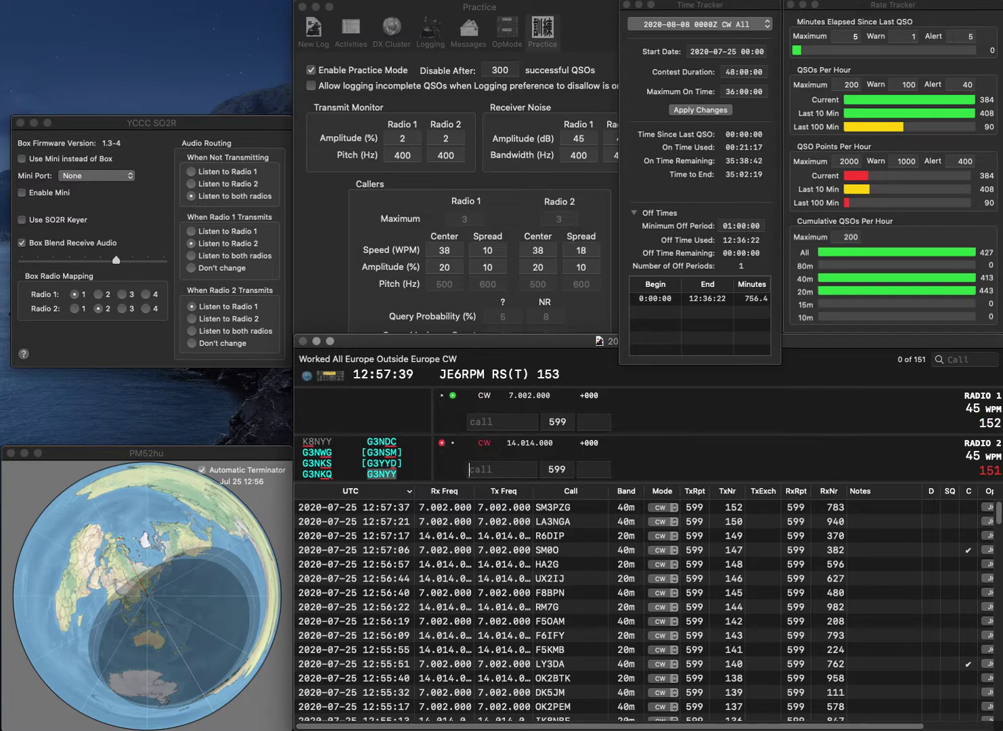
{"action": "type", "text": "IOD"}
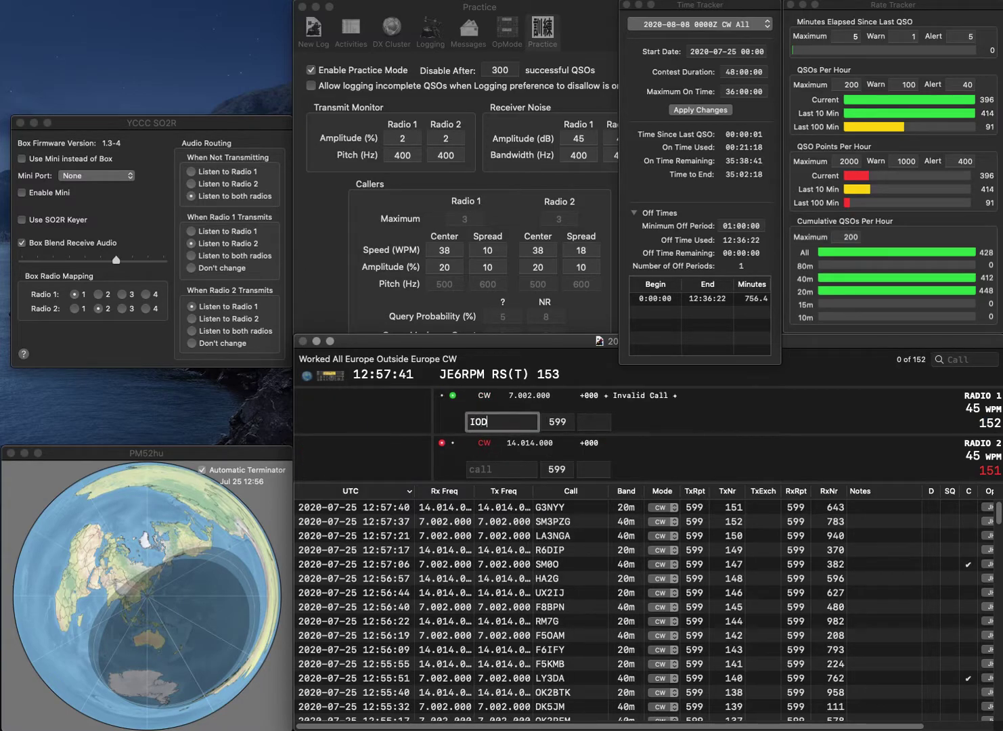
{"action": "key", "text": "Return"}
{"action": "type", "text": "EA1AER"}
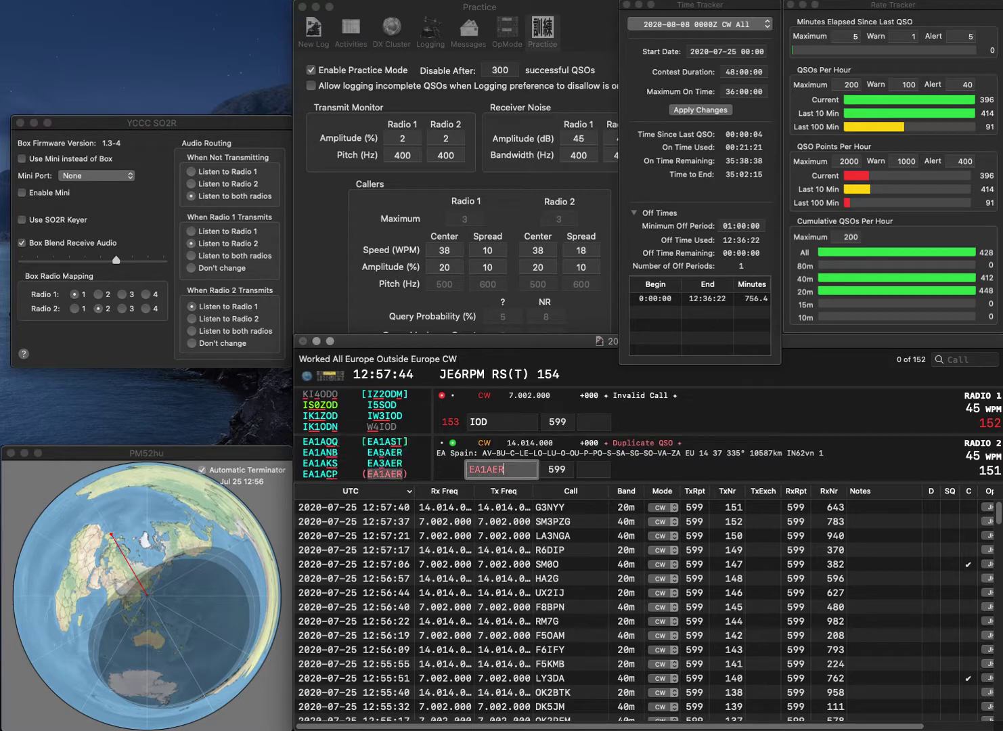
{"action": "key", "text": "Return"}
{"action": "type", "text": "5S"}
{"action": "key", "text": "Return"}
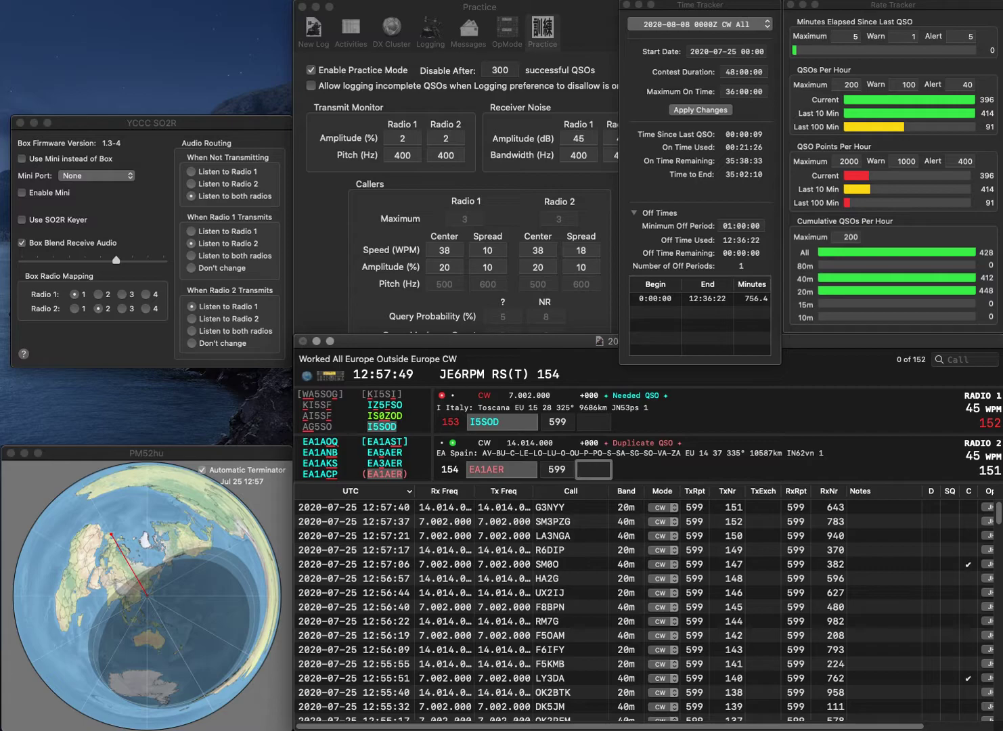
{"action": "type", "text": "219"}
{"action": "key", "text": "Return"}
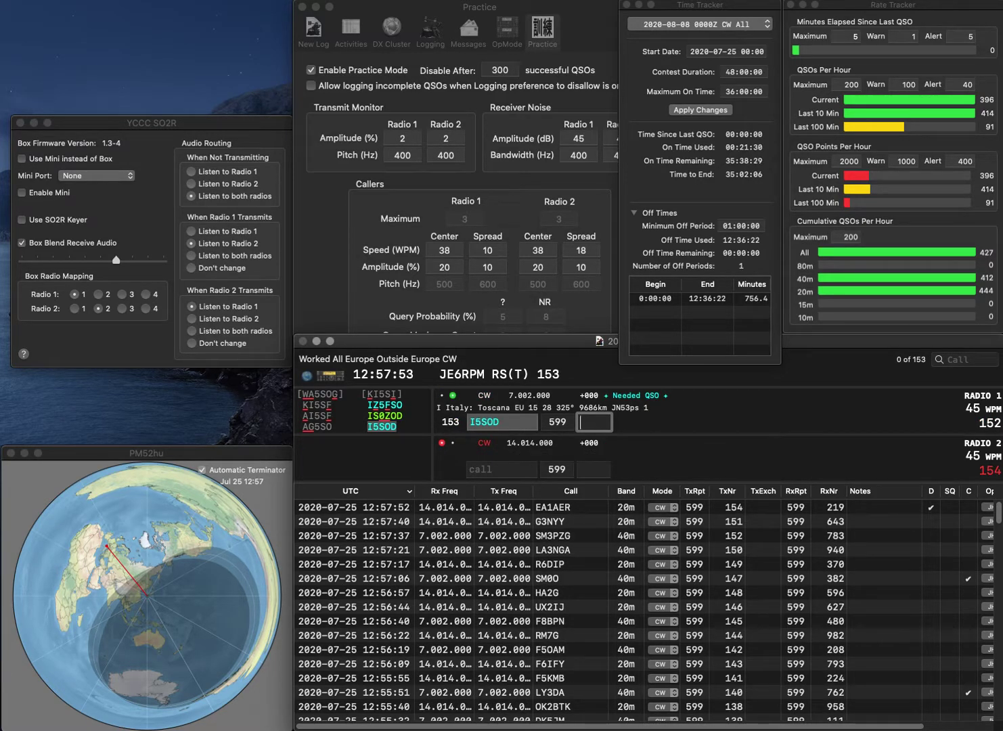
{"action": "type", "text": "622"}
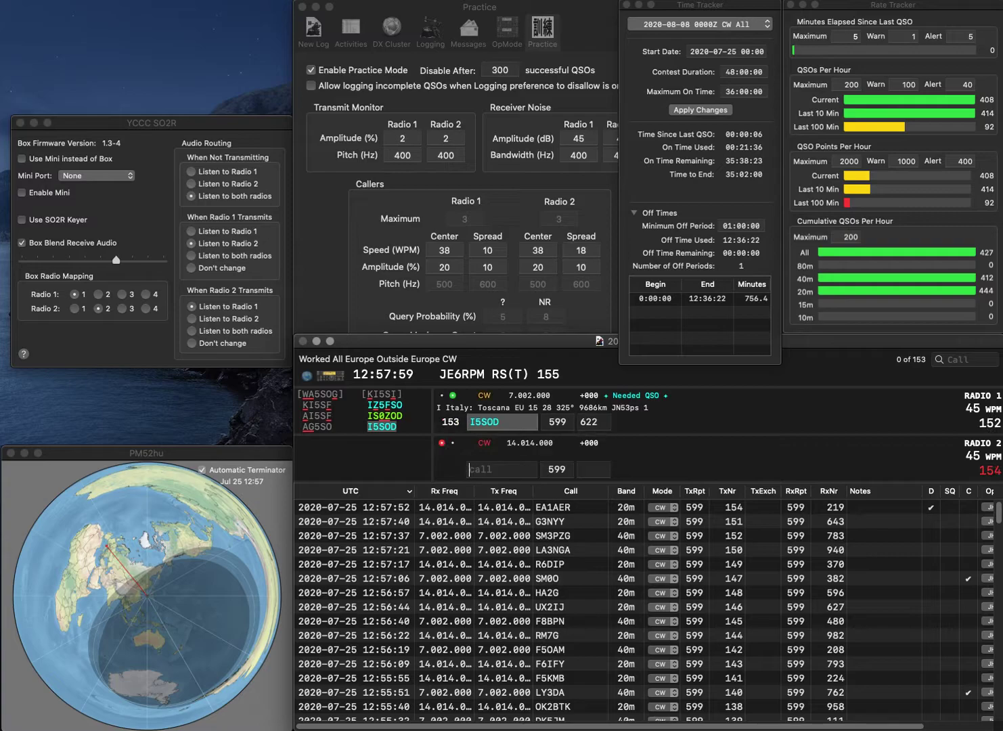
{"action": "key", "text": "Return"}
{"action": "type", "text": "YO5BRE"}
{"action": "key", "text": "Return"}
{"action": "type", "text": "5NF"}
{"action": "key", "text": "Return"}
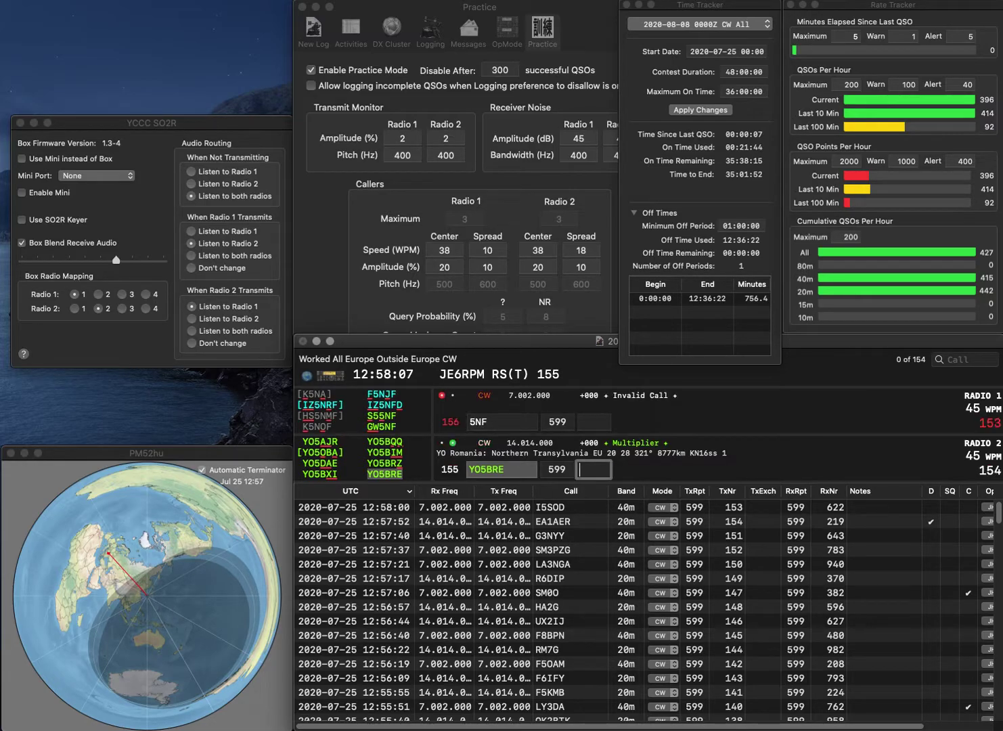
{"action": "type", "text": "477"}
{"action": "key", "text": "Return"}
{"action": "key", "text": "Home"}
{"action": "type", "text": "GW"}
{"action": "key", "text": "Return"}
{"action": "type", "text": "IK4EWX"}
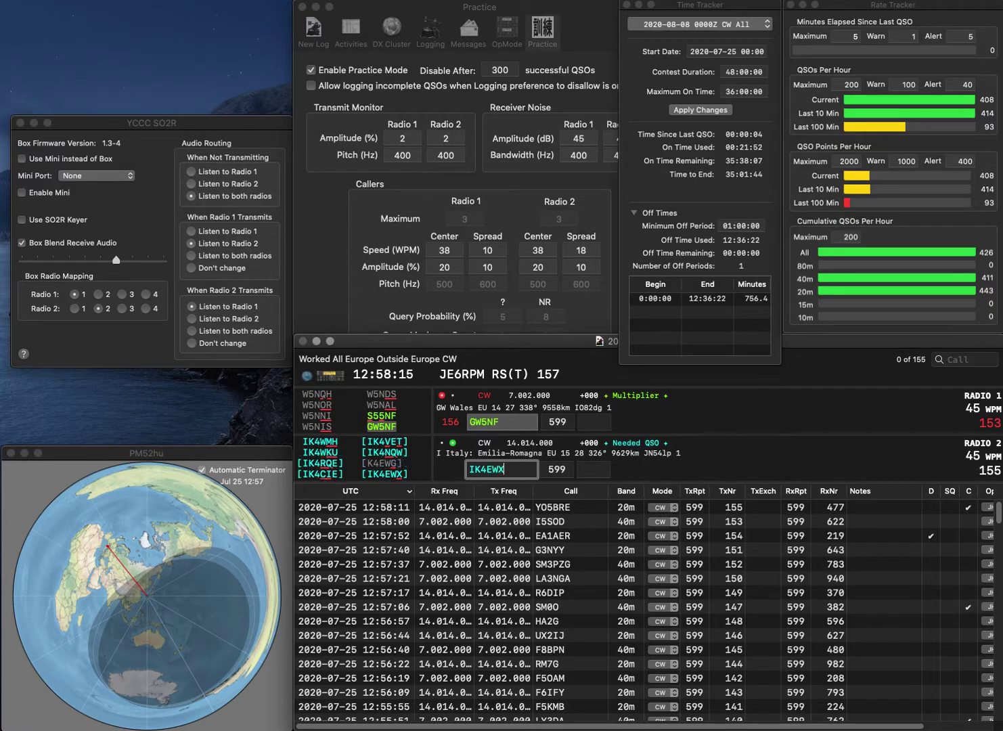
{"action": "key", "text": "Return"}
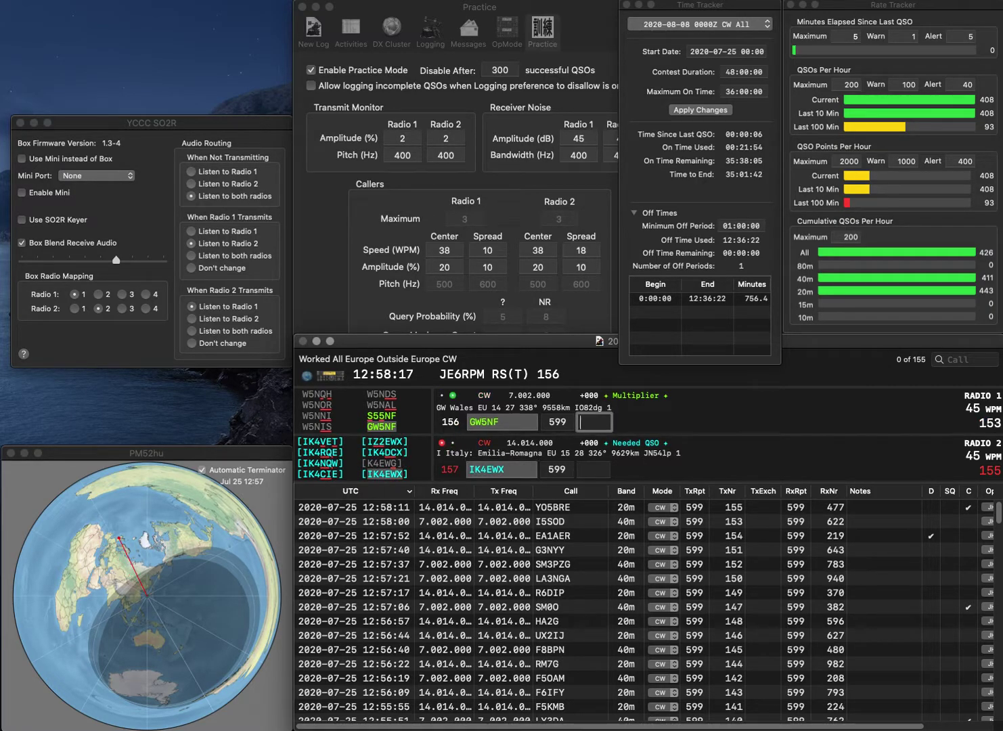
{"action": "type", "text": "245"}
{"action": "key", "text": "Return"}
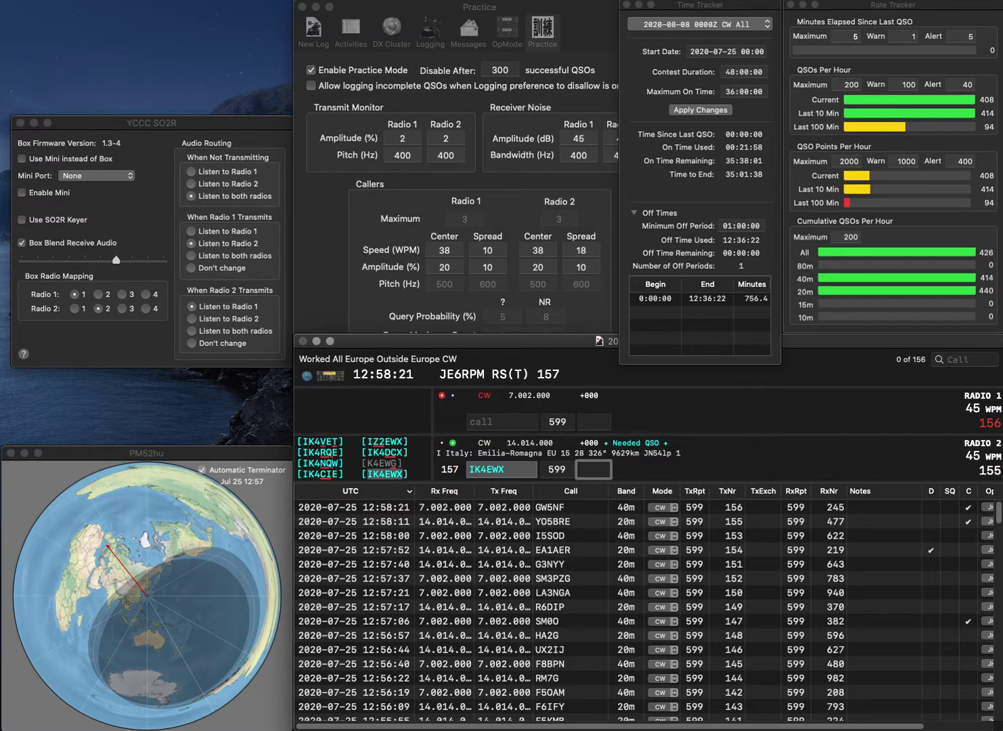
{"action": "type", "text": "696"}
{"action": "key", "text": "Return"}
{"action": "type", "text": "9A3NC"}
{"action": "key", "text": "Return"}
{"action": "type", "text": "UC5T"}
{"action": "key", "text": "Return"}
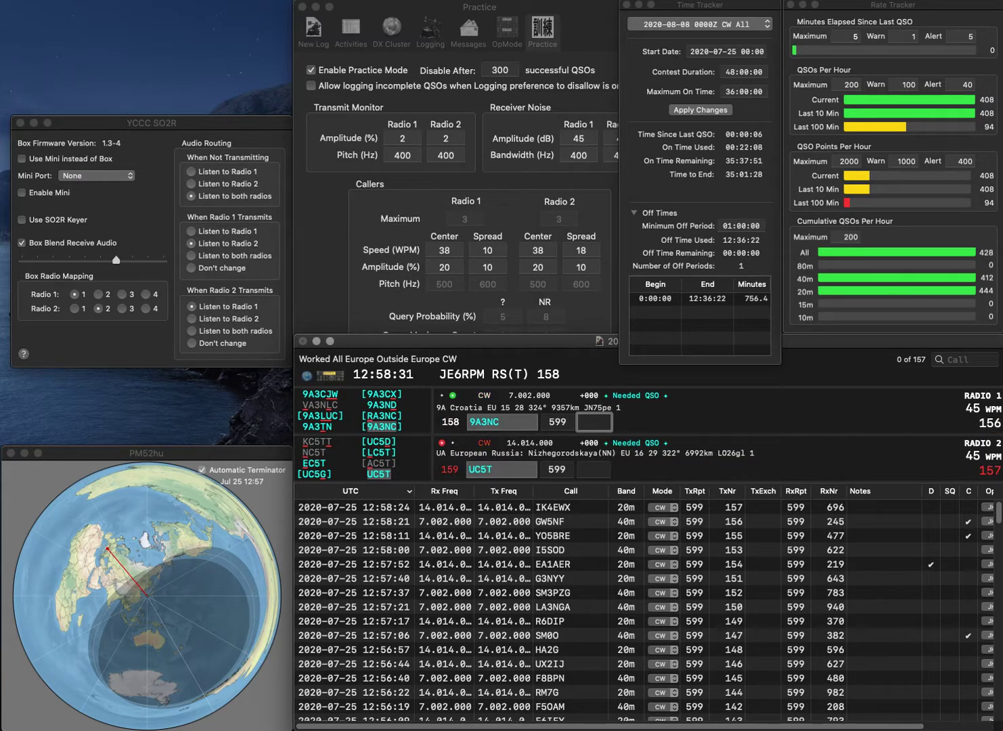
{"action": "type", "text": "9"}
{"action": "key", "text": "Return"}
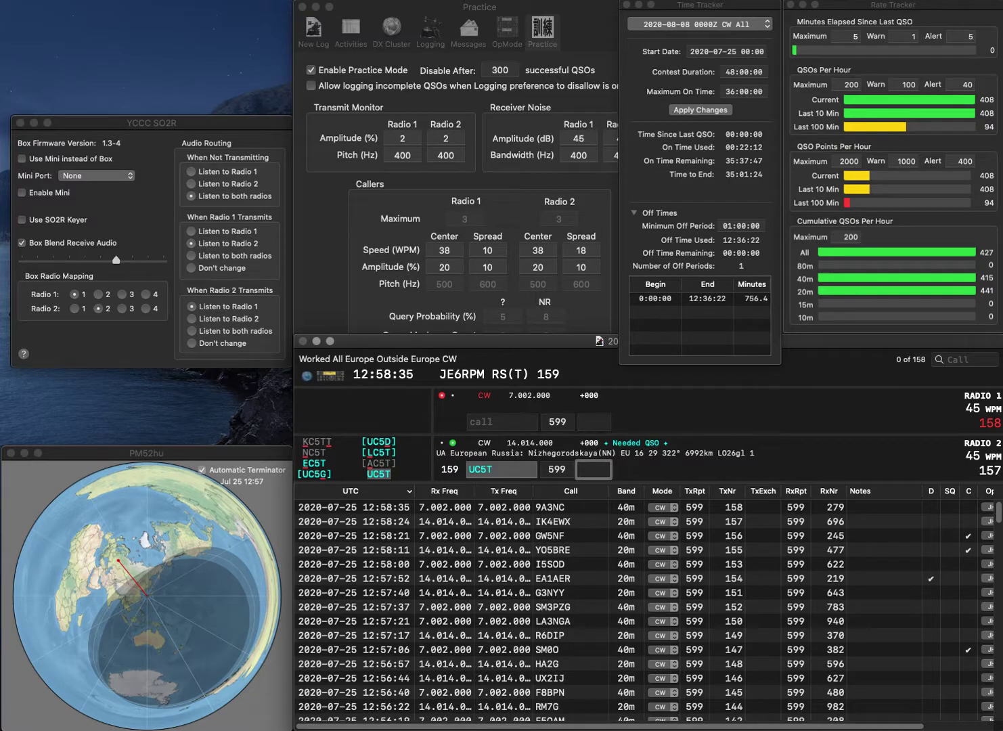
{"action": "type", "text": "518"}
{"action": "key", "text": "Return"}
Enter and answer DL4AC on Radio 1 and SK40UM on Radio 2.
{"action": "type", "text": "DL4AC"}
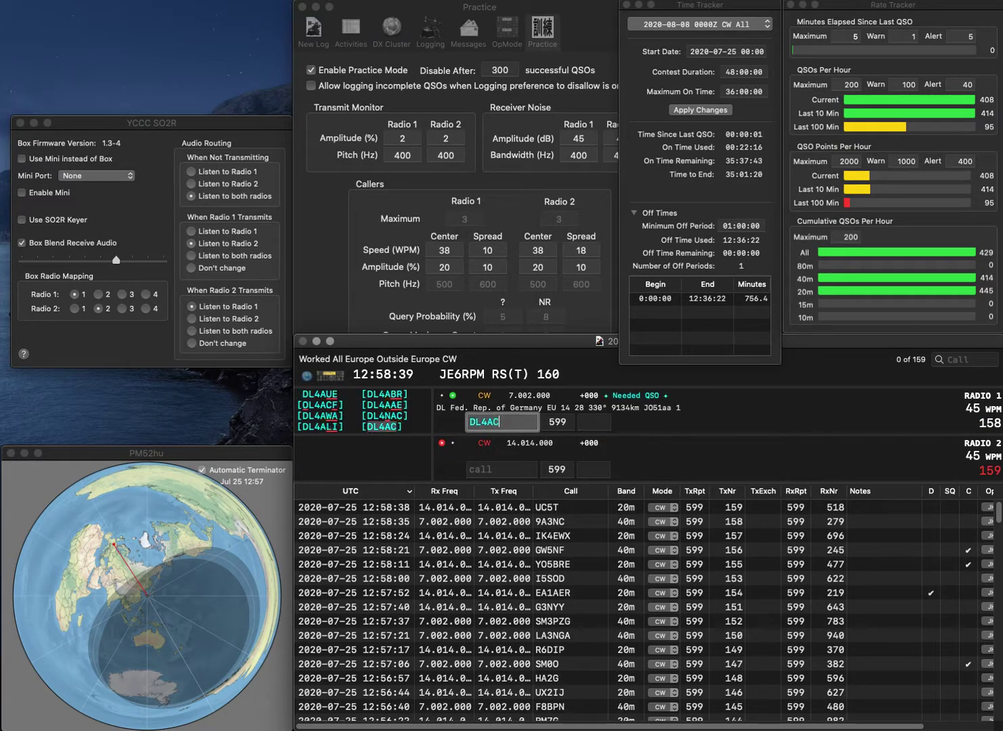
{"action": "key", "text": "Return"}
{"action": "type", "text": "SK"}
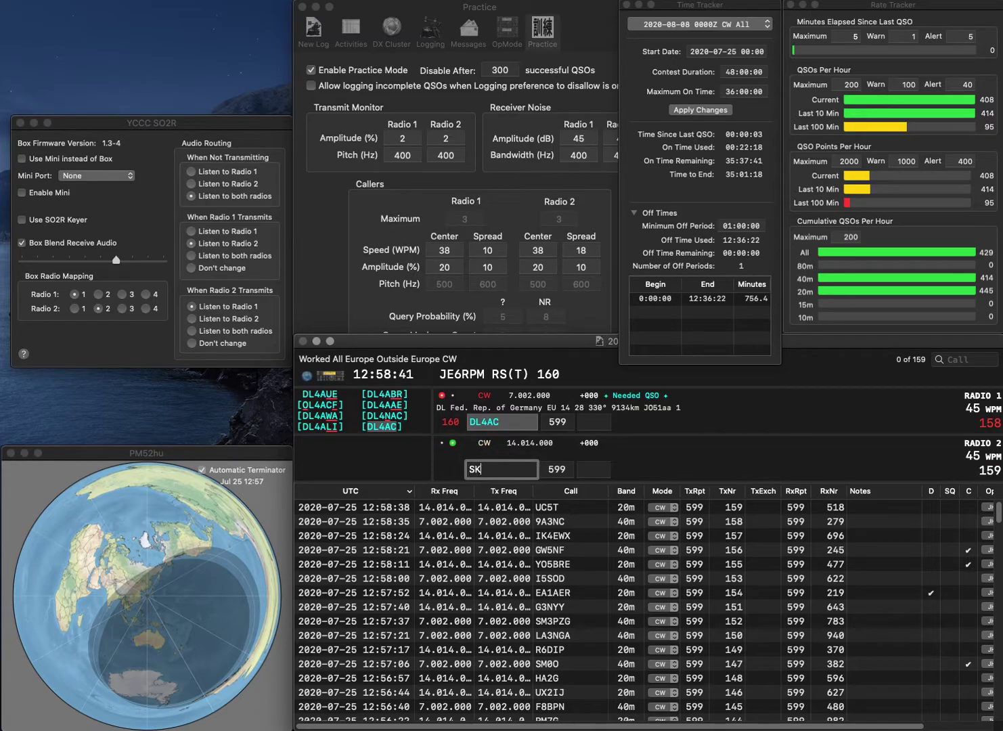
{"action": "type", "text": "40UM"}
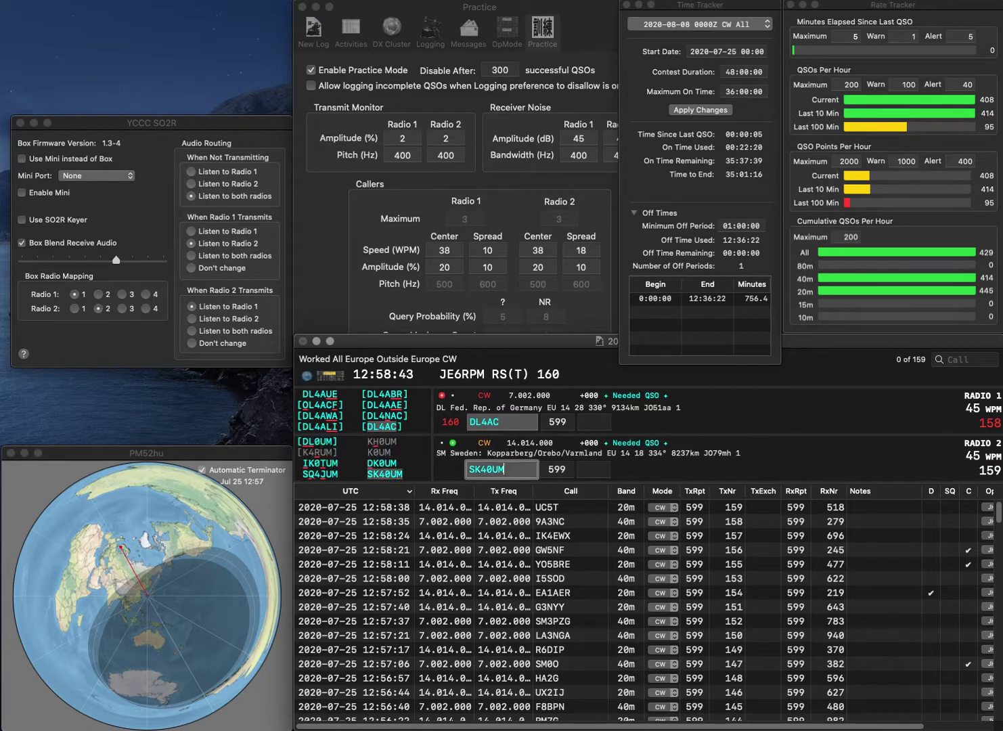
{"action": "key", "text": "Return"}
{"action": "key", "text": "space"}
{"action": "type", "text": "53"}
{"action": "key", "text": "Return"}
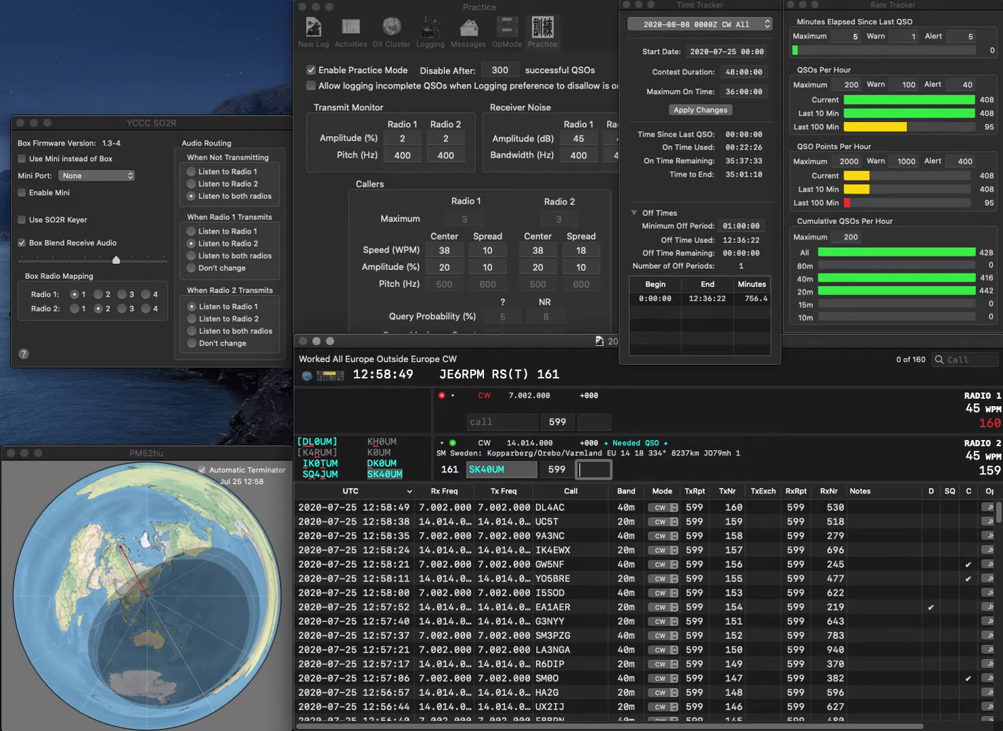
{"action": "type", "text": "34"}
{"action": "key", "text": "Return"}
Enter and answer DJ5MO on Radio 2 and IT9IZY on Radio 1, sending the partial call IT9 first.
{"action": "type", "text": "IT9"}
{"action": "key", "text": "Return"}
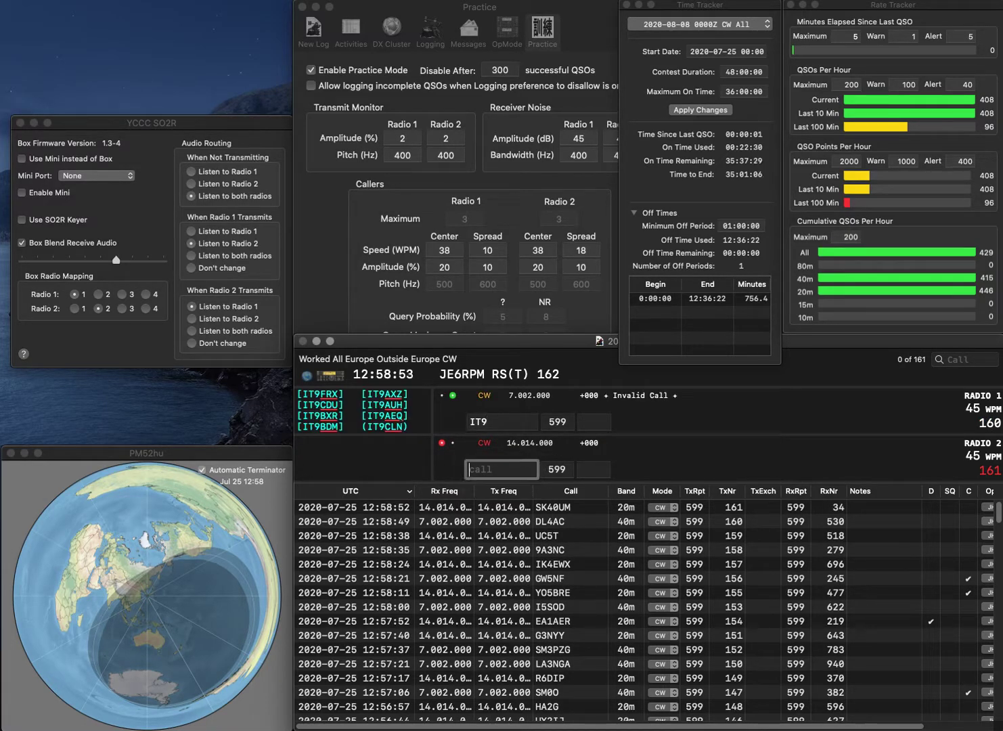
{"action": "type", "text": "DJ5MO"}
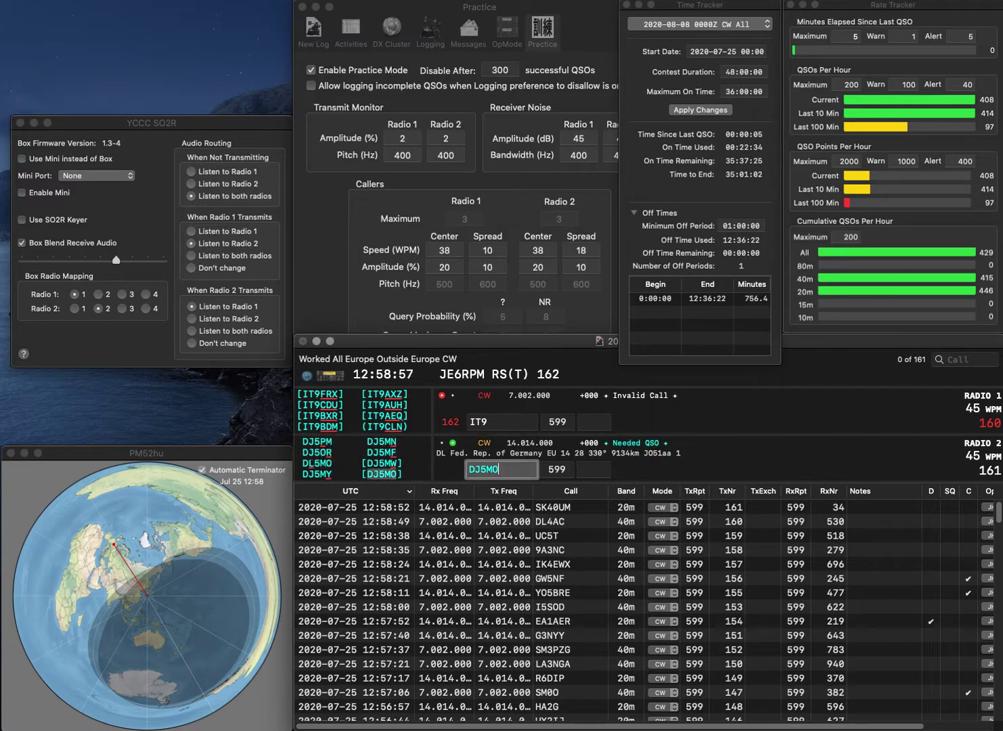
{"action": "key", "text": "Return"}
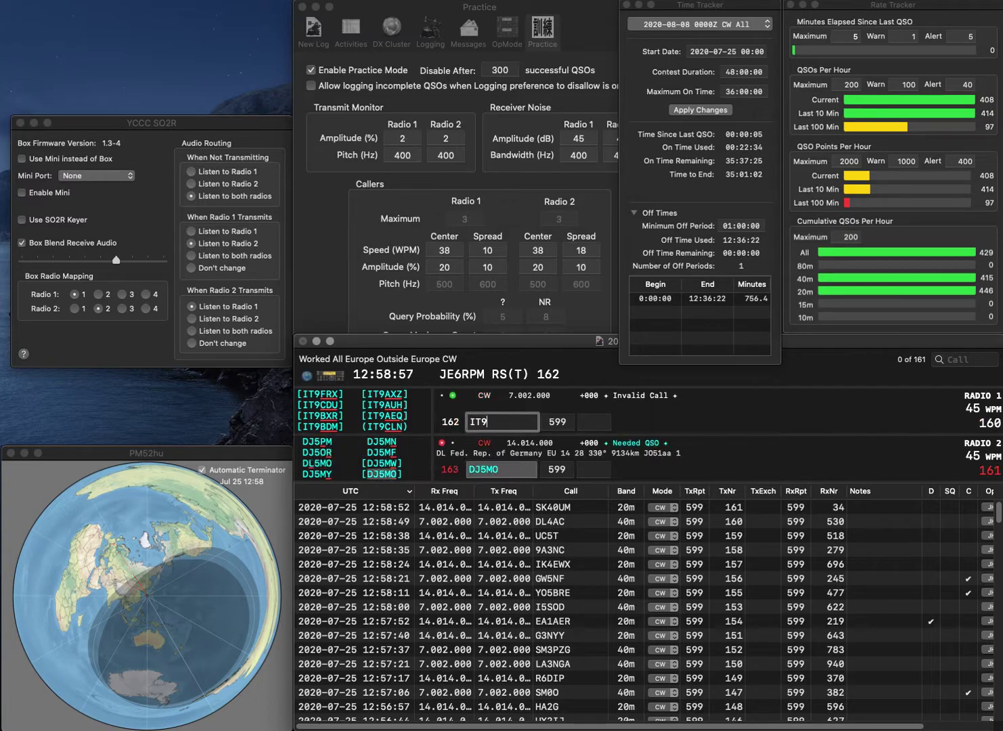
{"action": "type", "text": "IZY"}
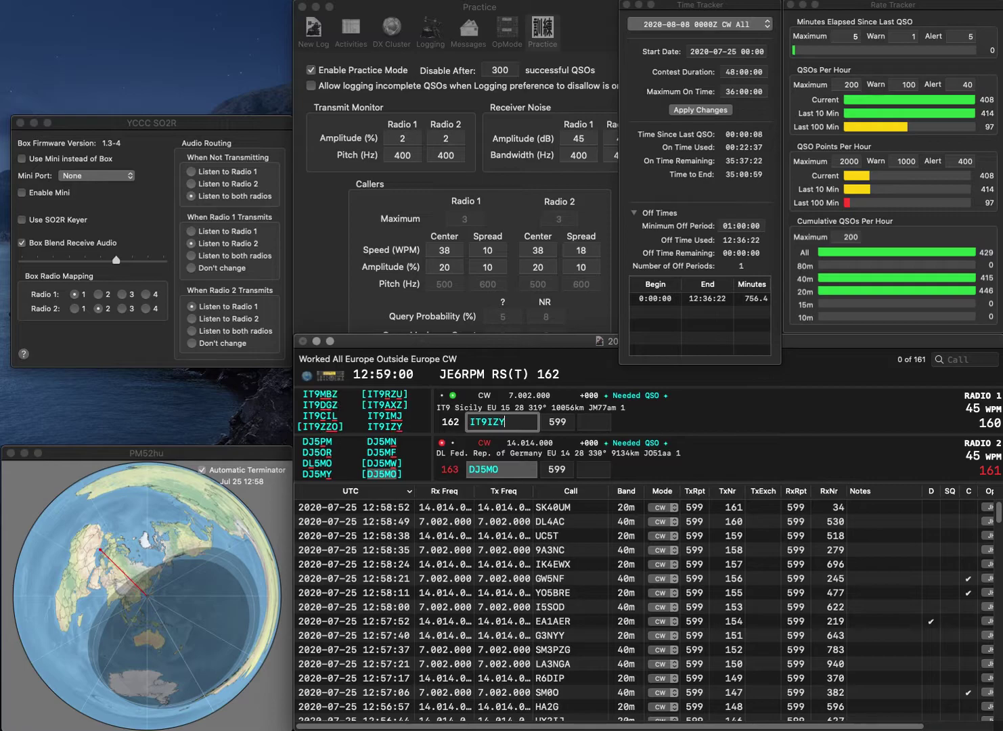
{"action": "key", "text": "Return"}
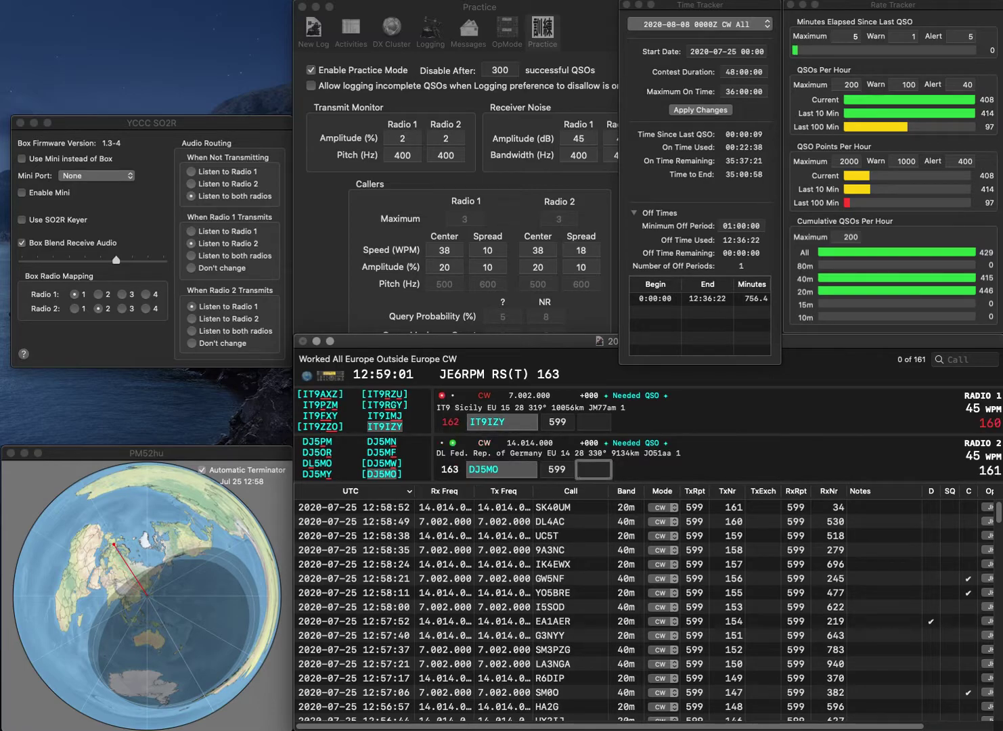
{"action": "type", "text": "262"}
{"action": "key", "text": "Return"}
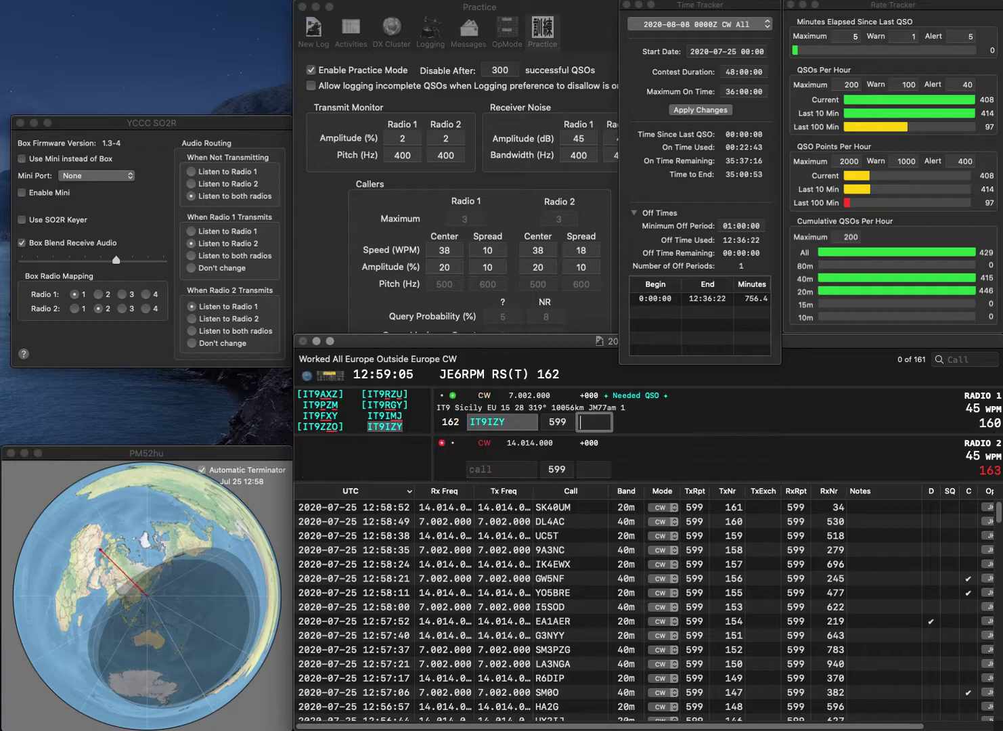
{"action": "type", "text": "415"}
{"action": "key", "text": "Return"}
Enter and answer SQ7LRT on Radio 2 and LY2BAA on Radio 1.
{"action": "type", "text": "SQ"}
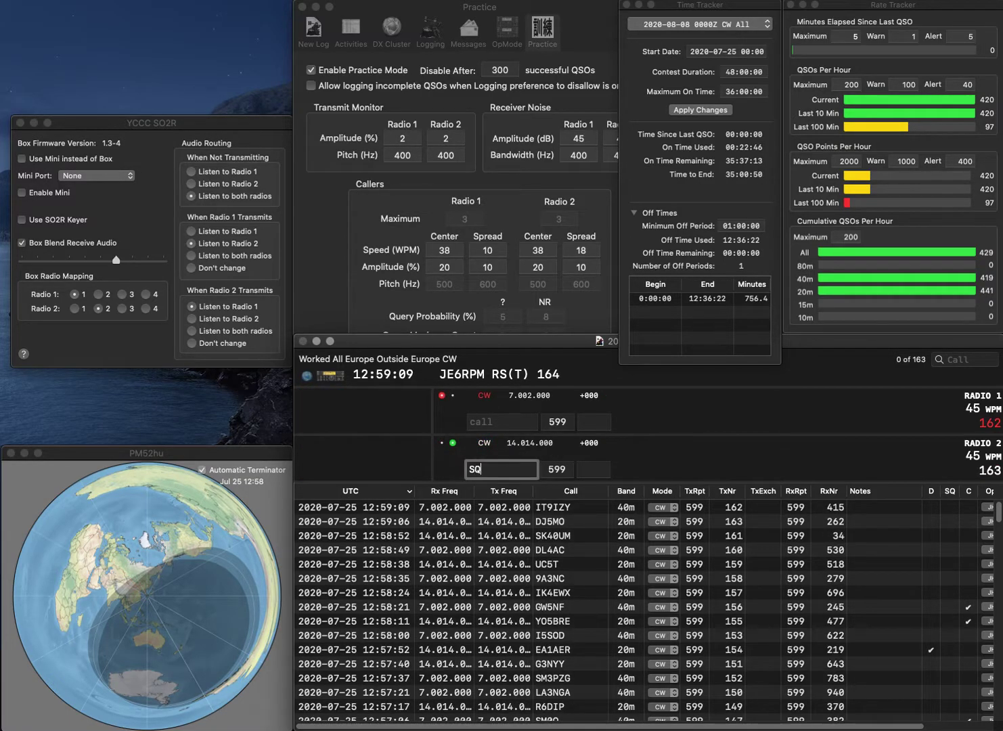
{"action": "type", "text": "7LRT"}
{"action": "key", "text": "Return"}
{"action": "type", "text": "LY2BAA"}
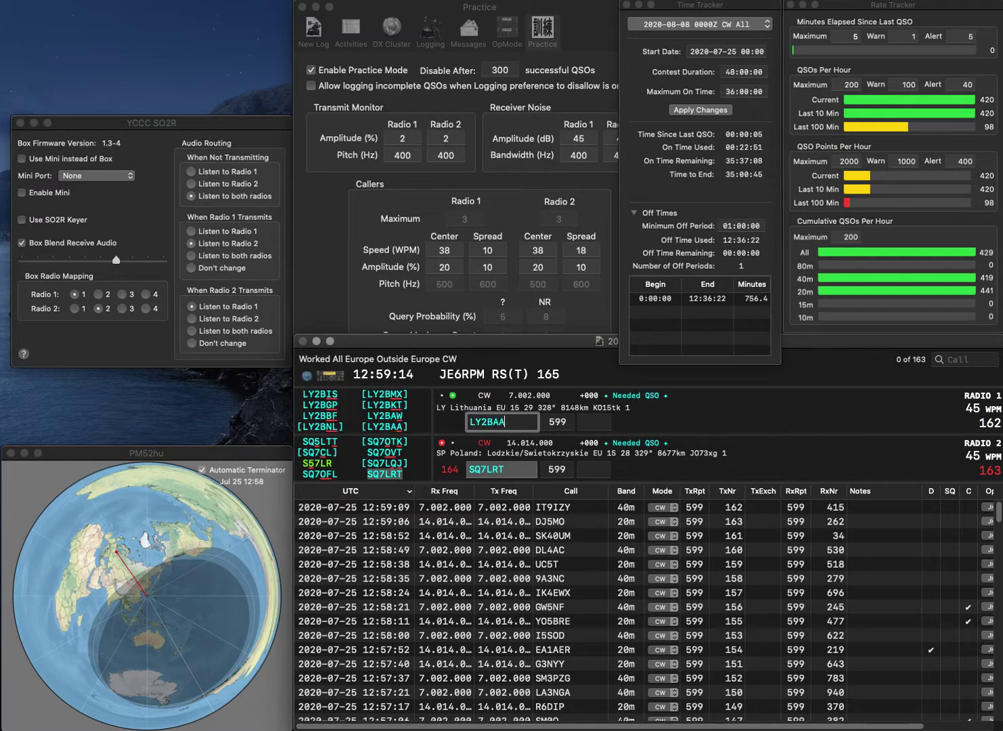
{"action": "key", "text": "Return"}
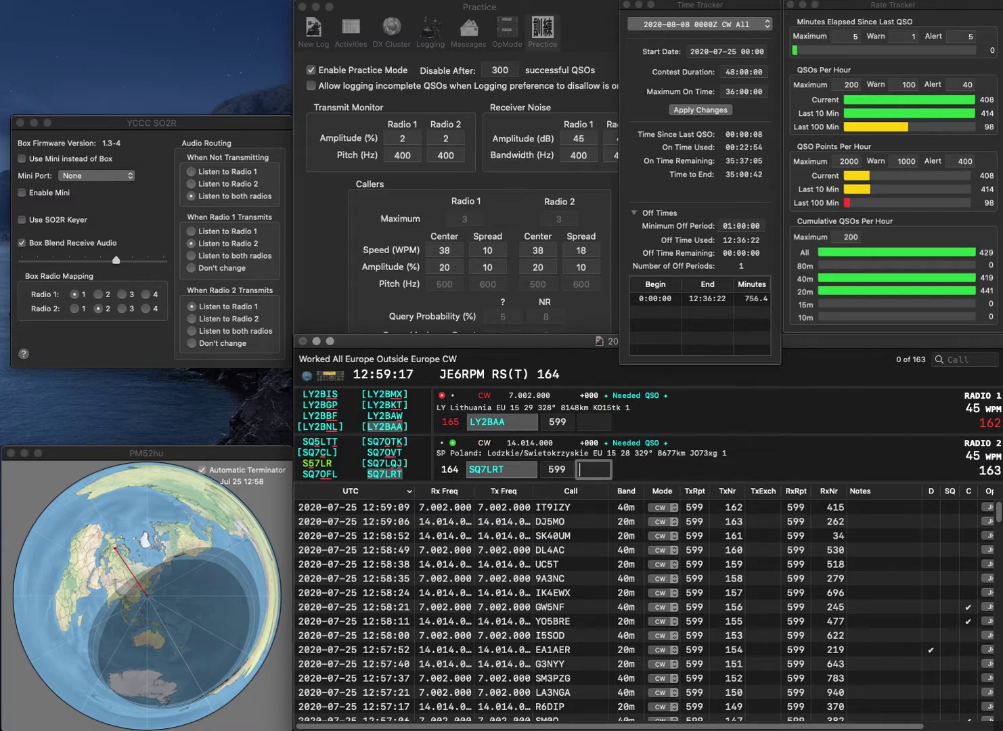
{"action": "type", "text": "656"}
{"action": "key", "text": "Return"}
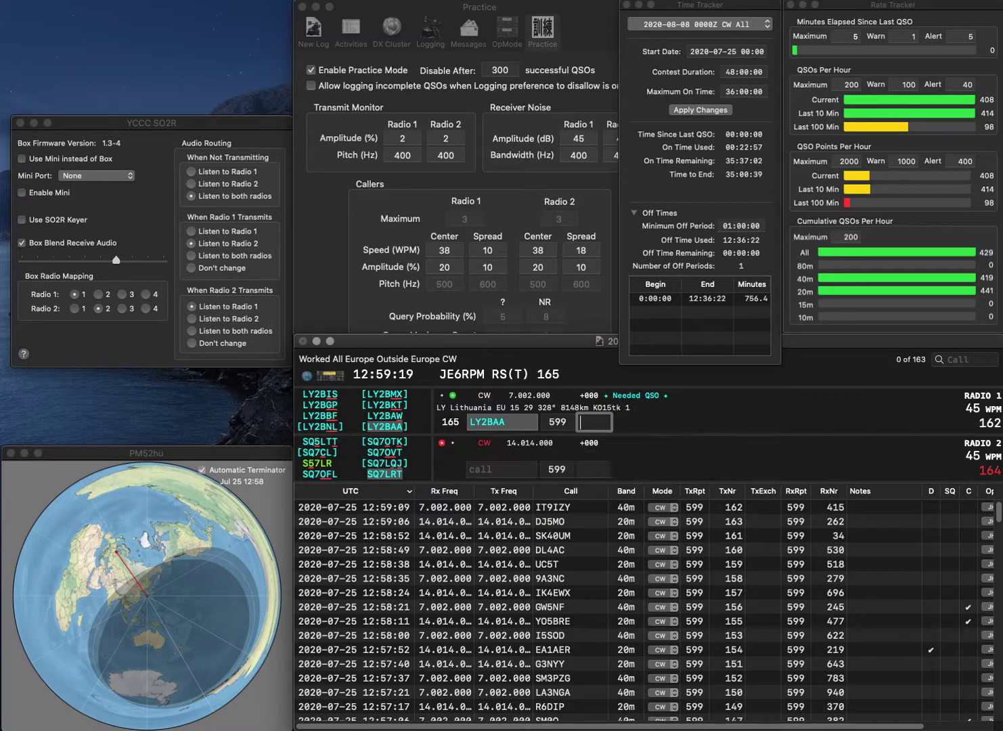
{"action": "type", "text": "850"}
{"action": "key", "text": "Return"}
Enter and answer IV3ZXQ on Radio 2 and R6CA on Radio 1.
{"action": "type", "text": "3ZXQ"}
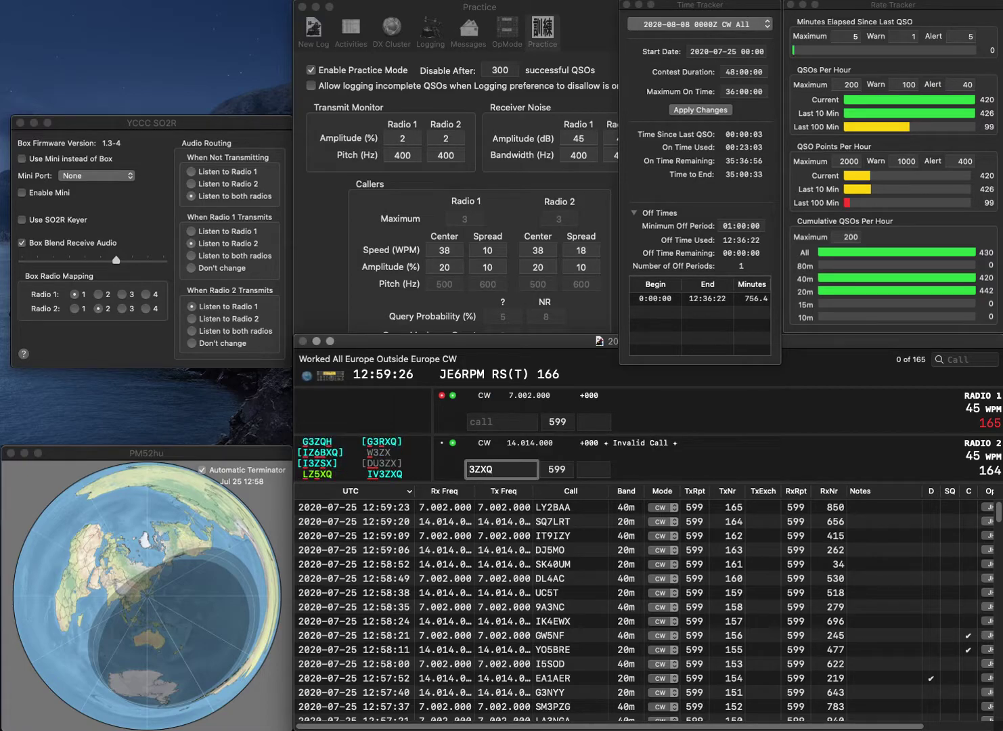
{"action": "key", "text": "Home"}
{"action": "type", "text": "IV"}
{"action": "key", "text": "Return"}
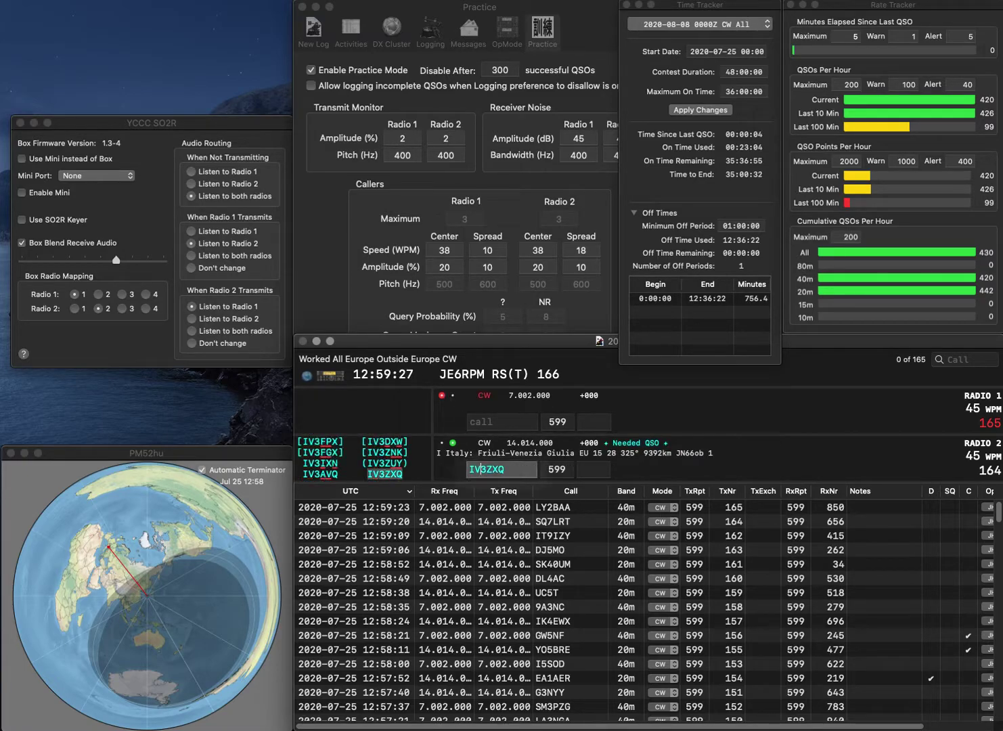
{"action": "type", "text": "R6"}
{"action": "type", "text": "C"}
{"action": "key", "text": "BackSpace"}
{"action": "type", "text": "6CA"}
{"action": "key", "text": "Return"}
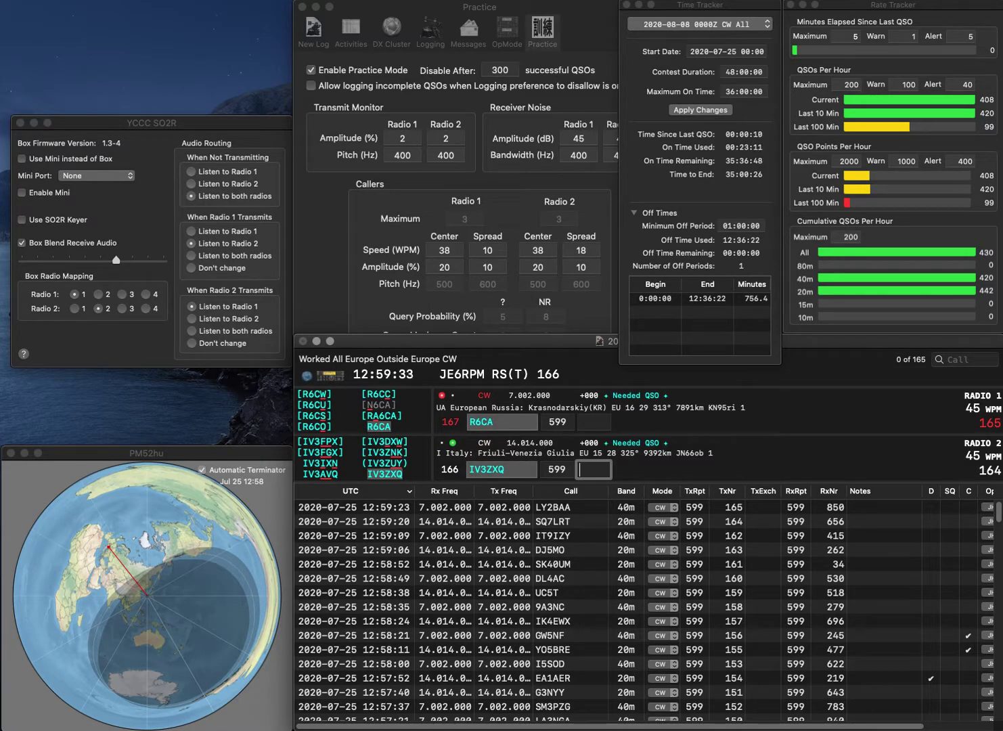
{"action": "type", "text": "9"}
{"action": "key", "text": "Return"}
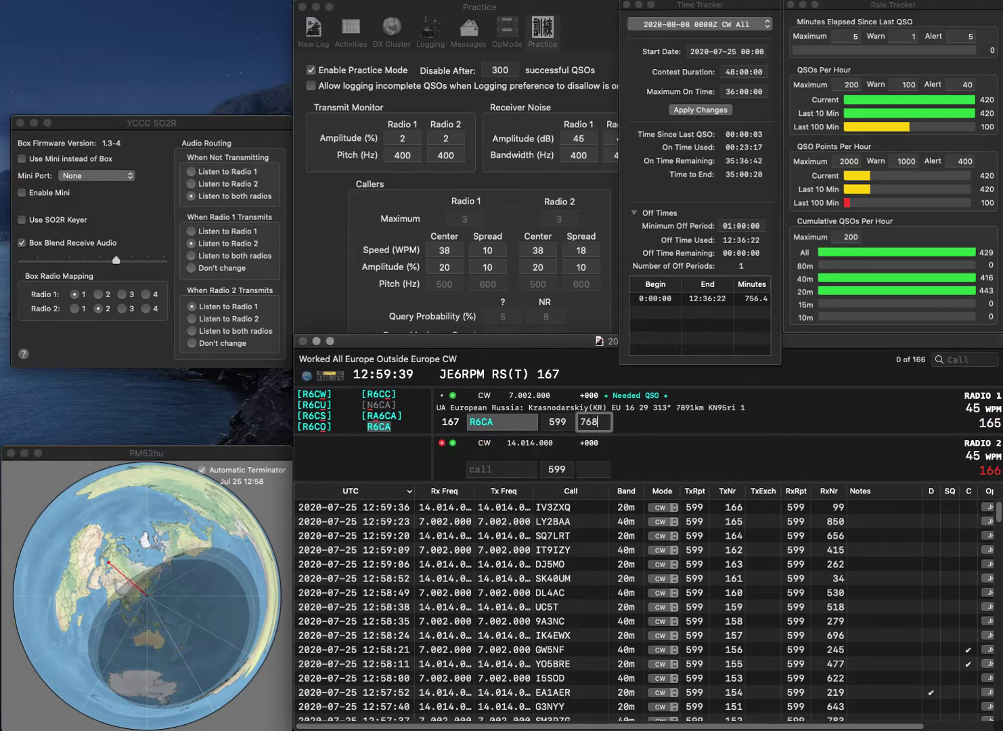
{"action": "key", "text": "Return"}
{"action": "type", "text": "GJ"}
{"action": "type", "text": "H"}
{"action": "key", "text": "Left"}
{"action": "type", "text": "F4"}
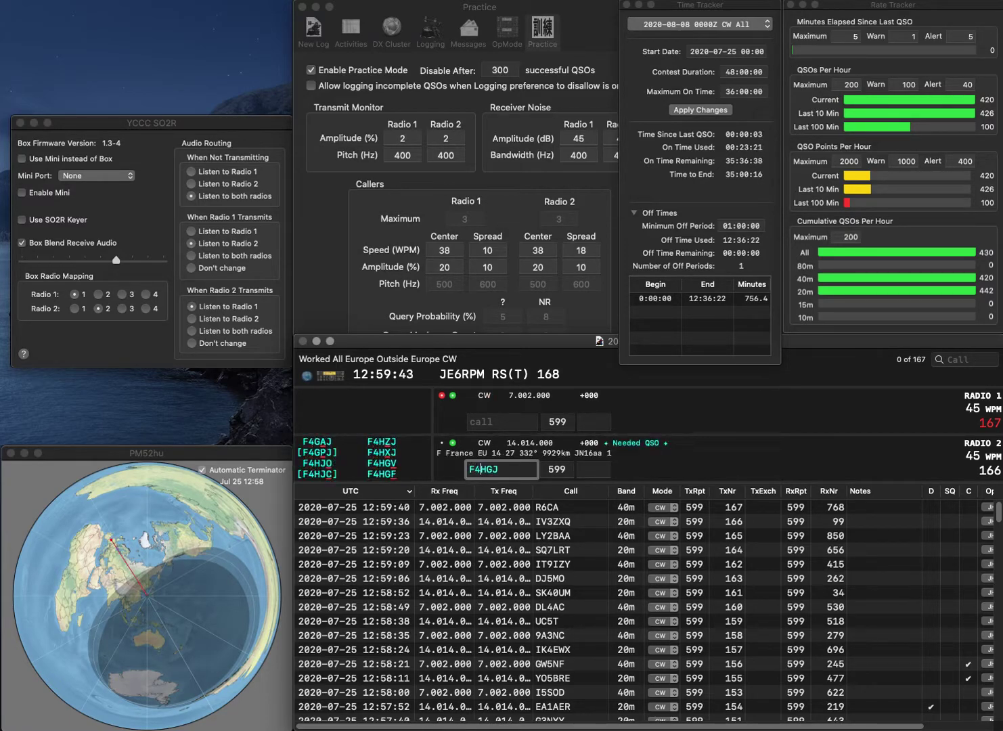
{"action": "key", "text": "Return"}
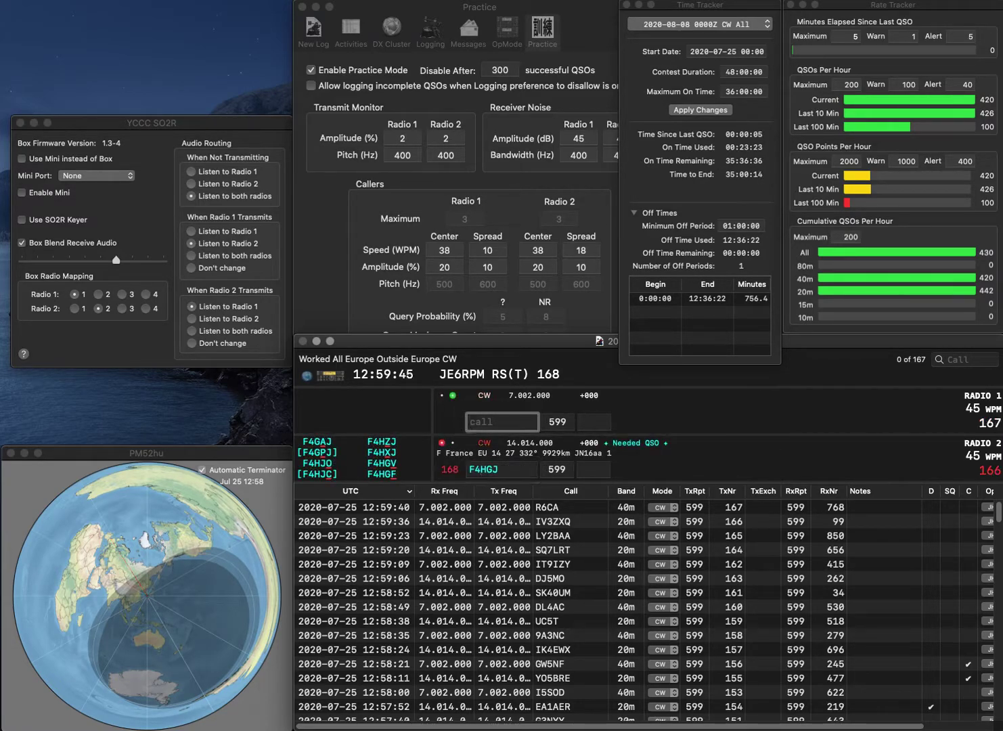
{"action": "type", "text": "LW"}
{"action": "key", "text": "grave"}
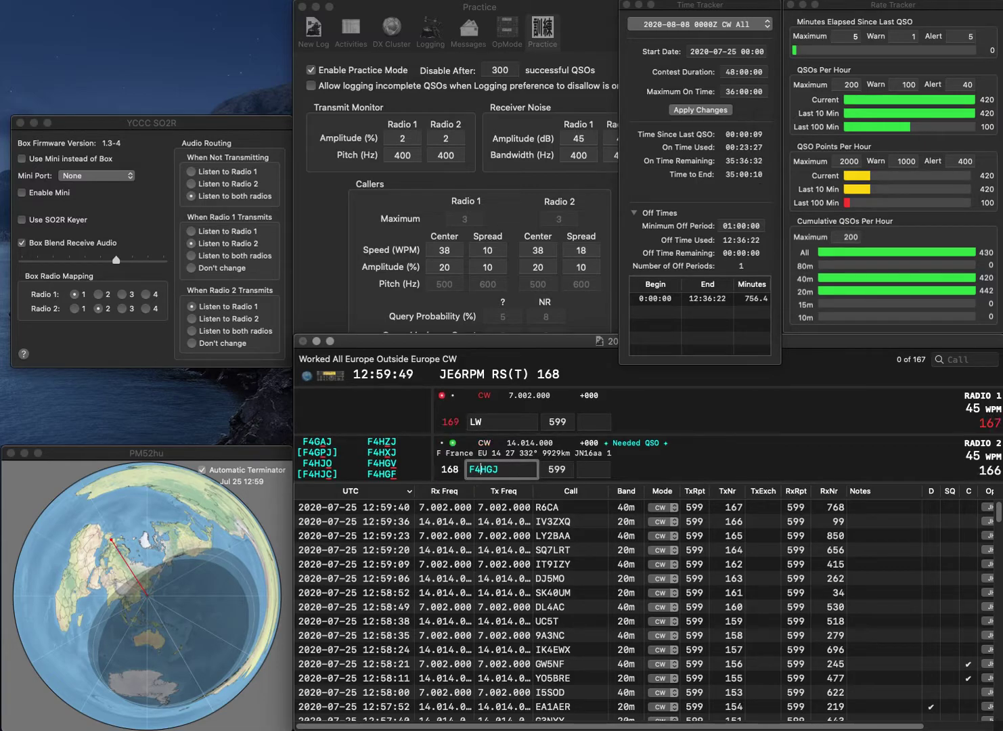
{"action": "key", "text": "Left"}
{"action": "key", "text": "BackSpace"}
{"action": "type", "text": "Z"}
{"action": "key", "text": "grave"}
{"action": "type", "text": "LD5"}
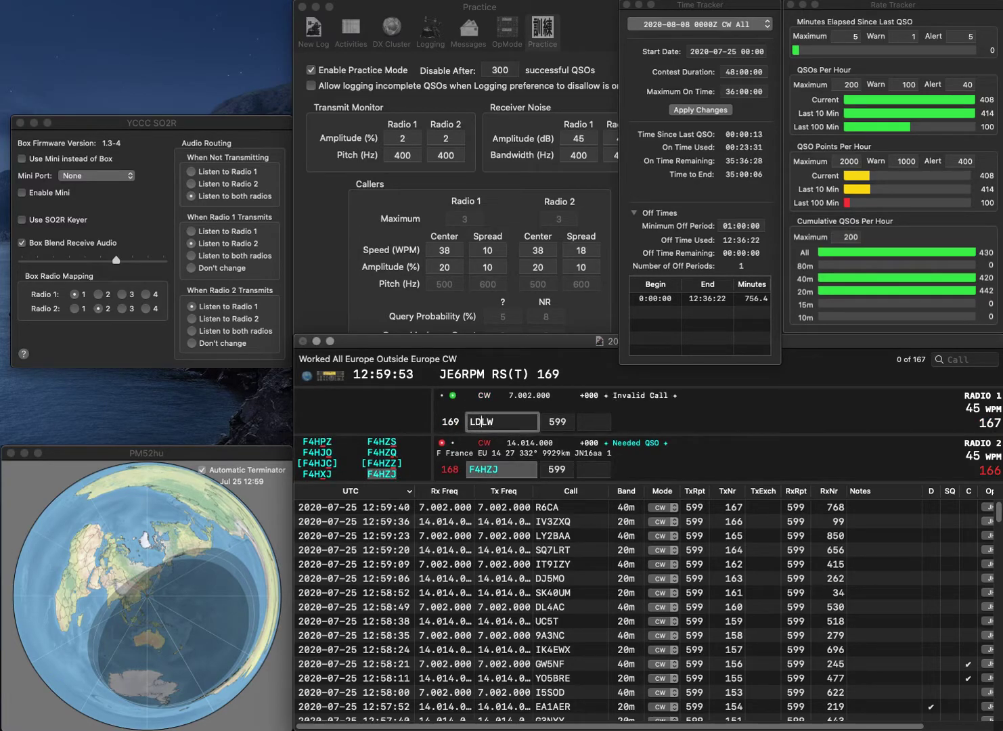
{"action": "key", "text": "Home"}
{"action": "type", "text": "DL5"}
{"action": "key", "text": "Delete"}
{"action": "key", "text": "Delete"}
{"action": "key", "text": "Delete"}
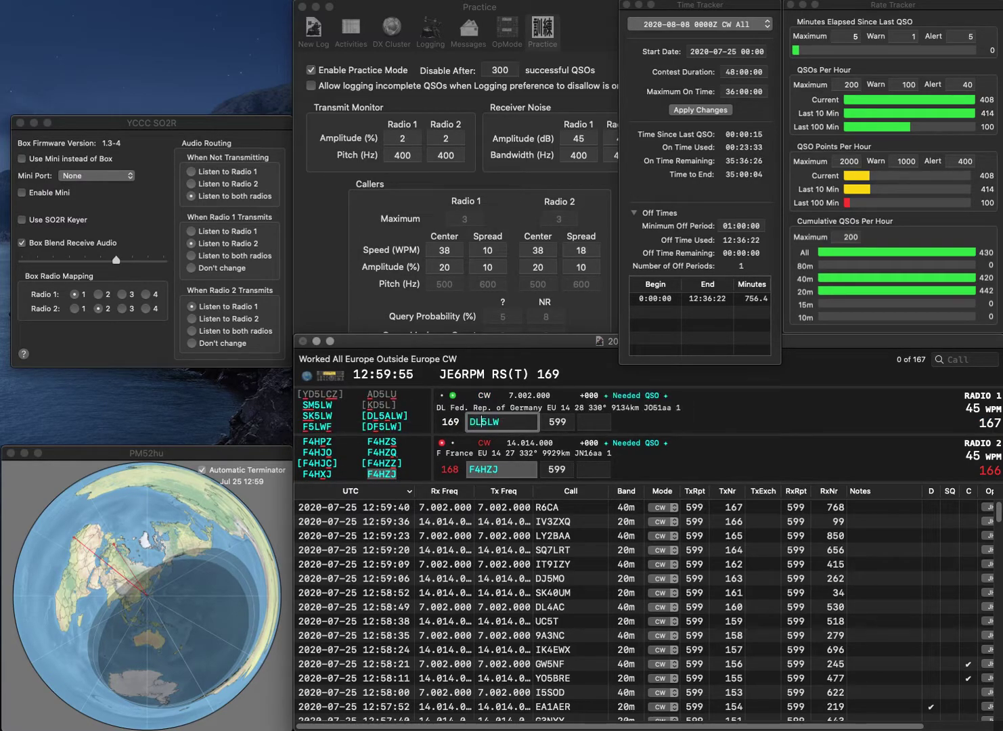
{"action": "type", "text": "A"}
{"action": "key", "text": "Return"}
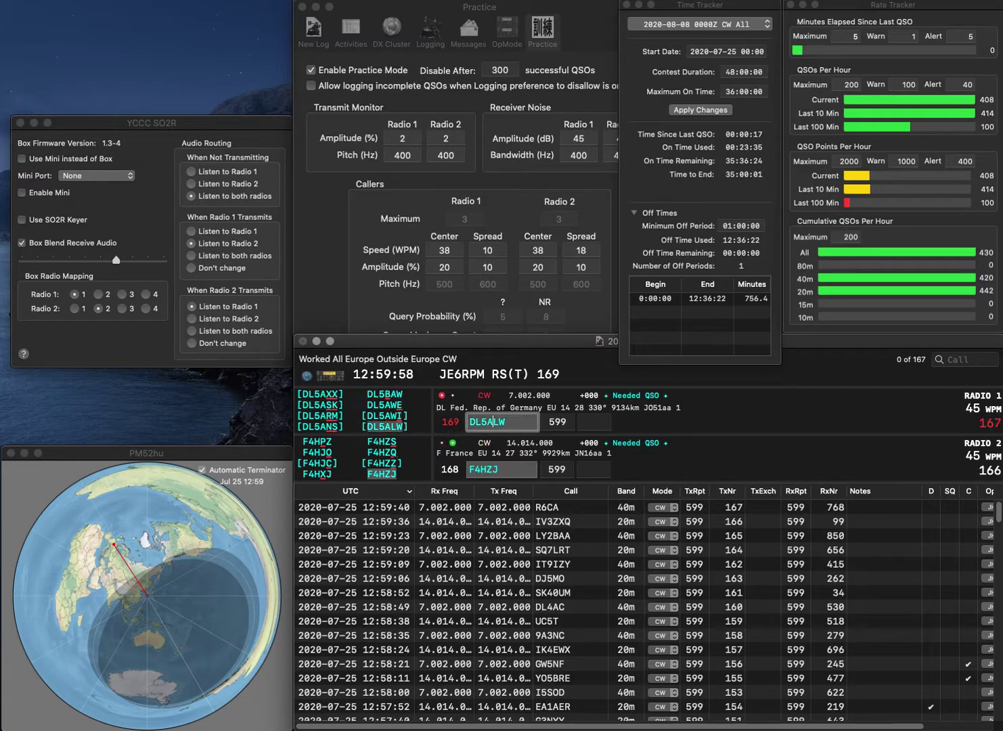
{"action": "key", "text": "space"}
{"action": "type", "text": "59"}
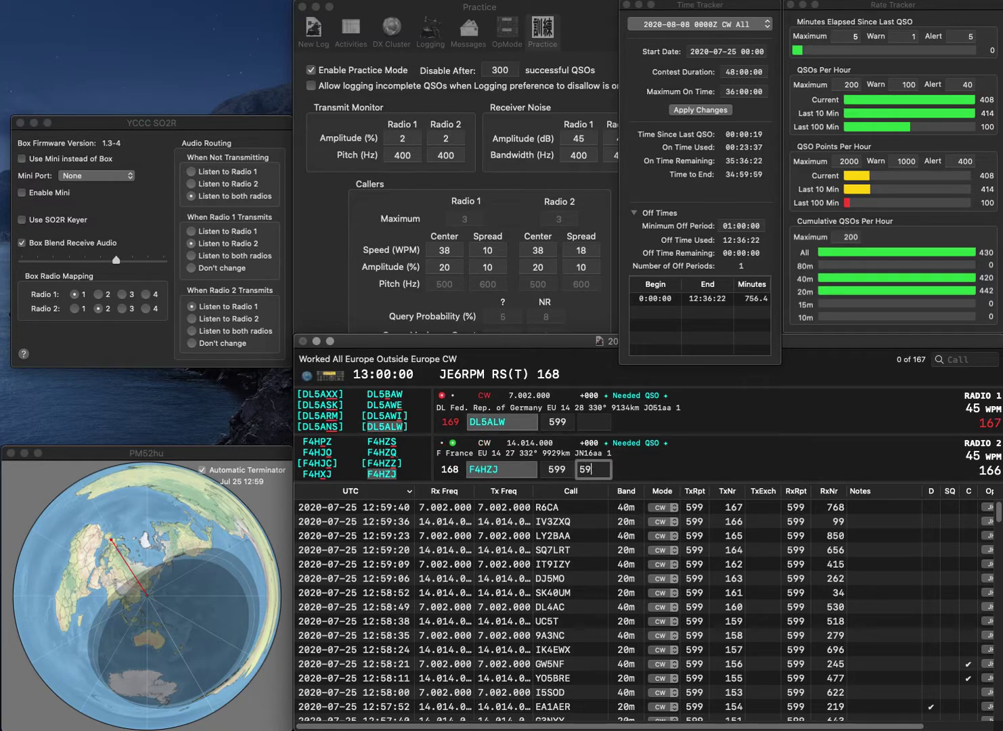
{"action": "type", "text": "9"}
{"action": "key", "text": "Return"}
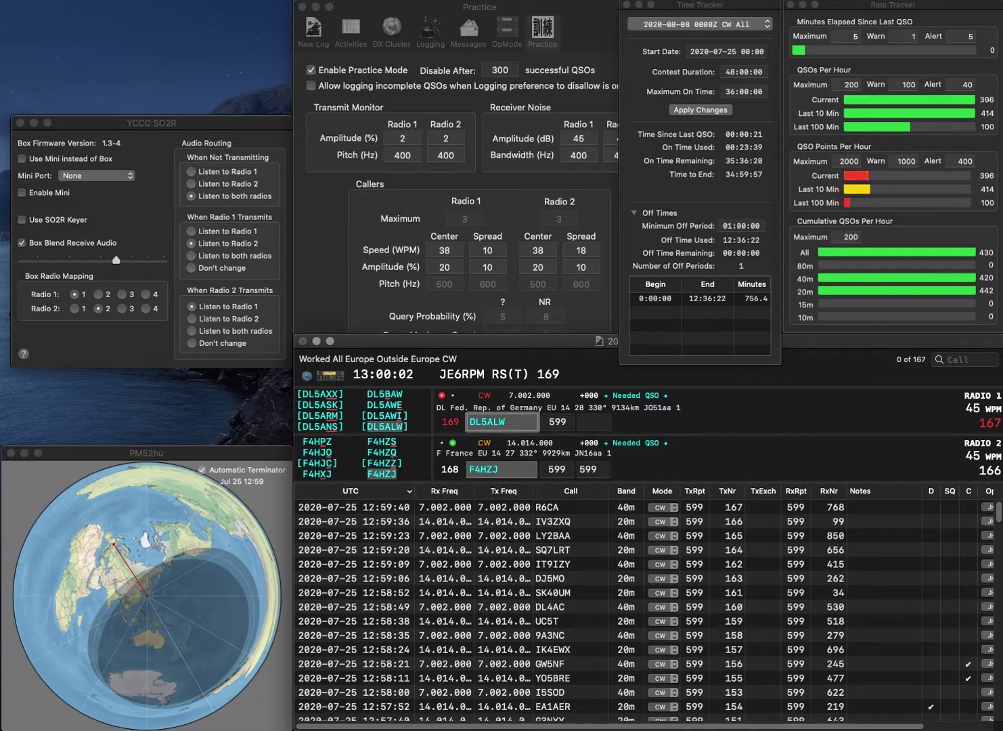
{"action": "key", "text": "space"}
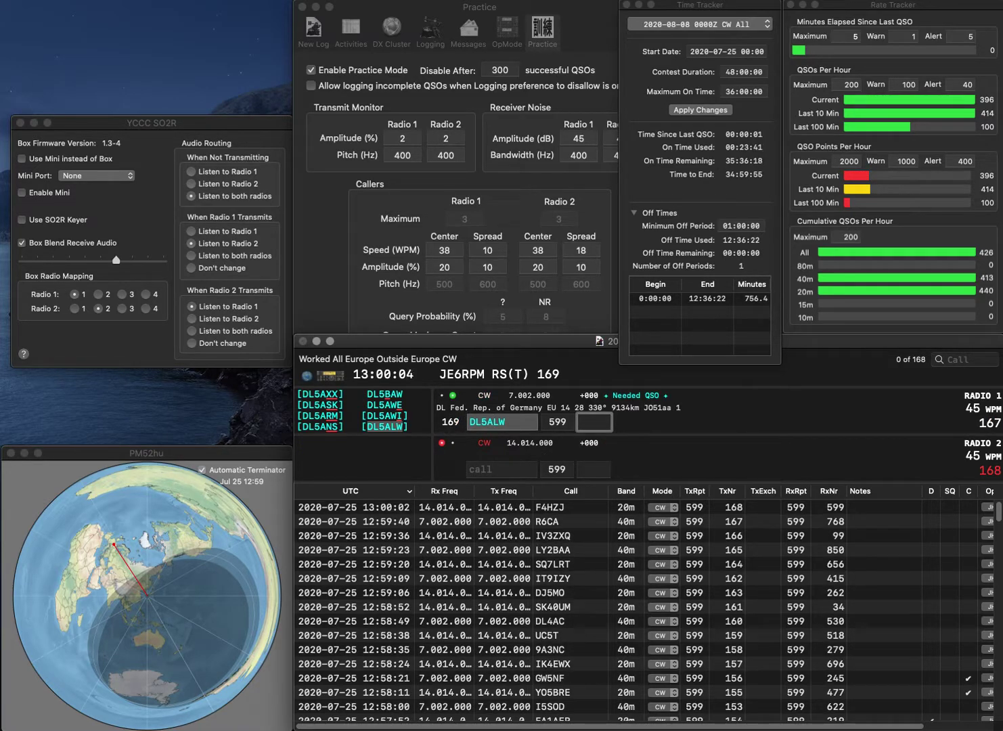
{"action": "type", "text": "971"}
{"action": "key", "text": "Return"}
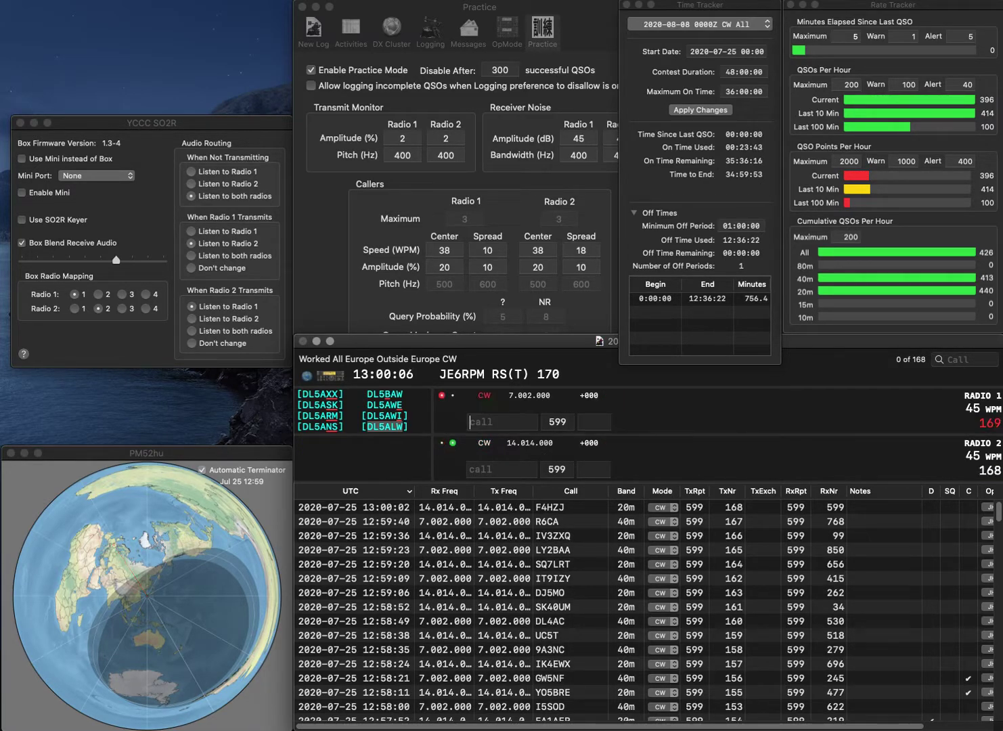
Send the partial call RC on Radio 2 and answer EU4T on Radio 1.
{"action": "type", "text": "RC"}
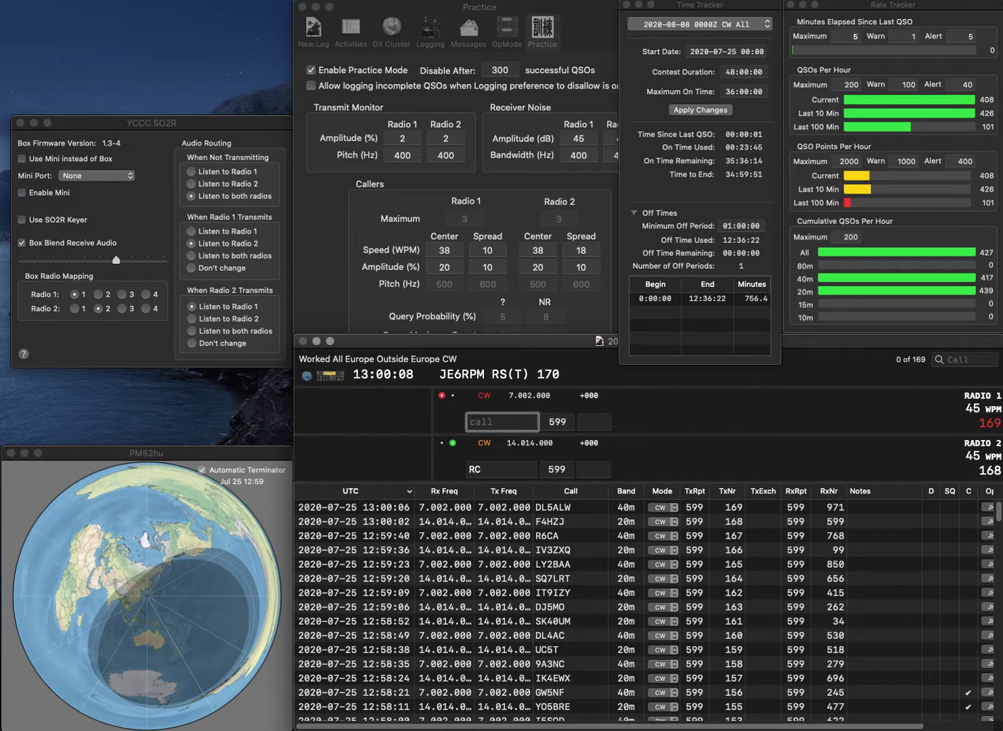
{"action": "type", "text": "EU4T"}
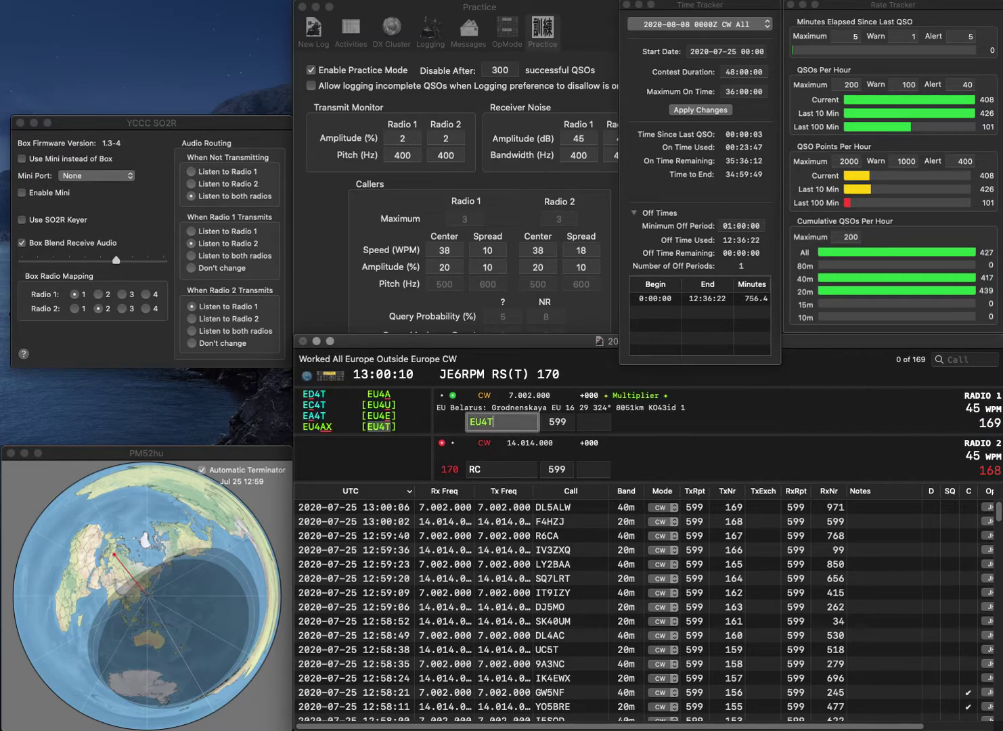
{"action": "key", "text": "grave"}
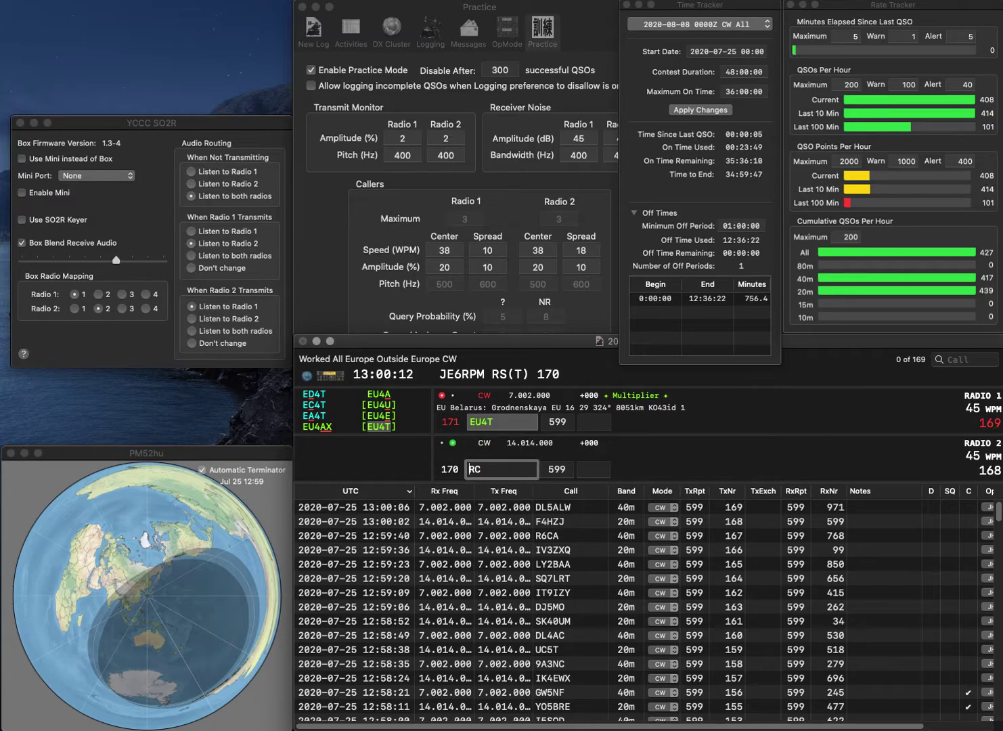
Complete the partial Radio 2 callsign as R5RC and log EU4T on Radio 1 with received number 821.
{"action": "type", "text": "R5"}
{"action": "key", "text": "grave"}
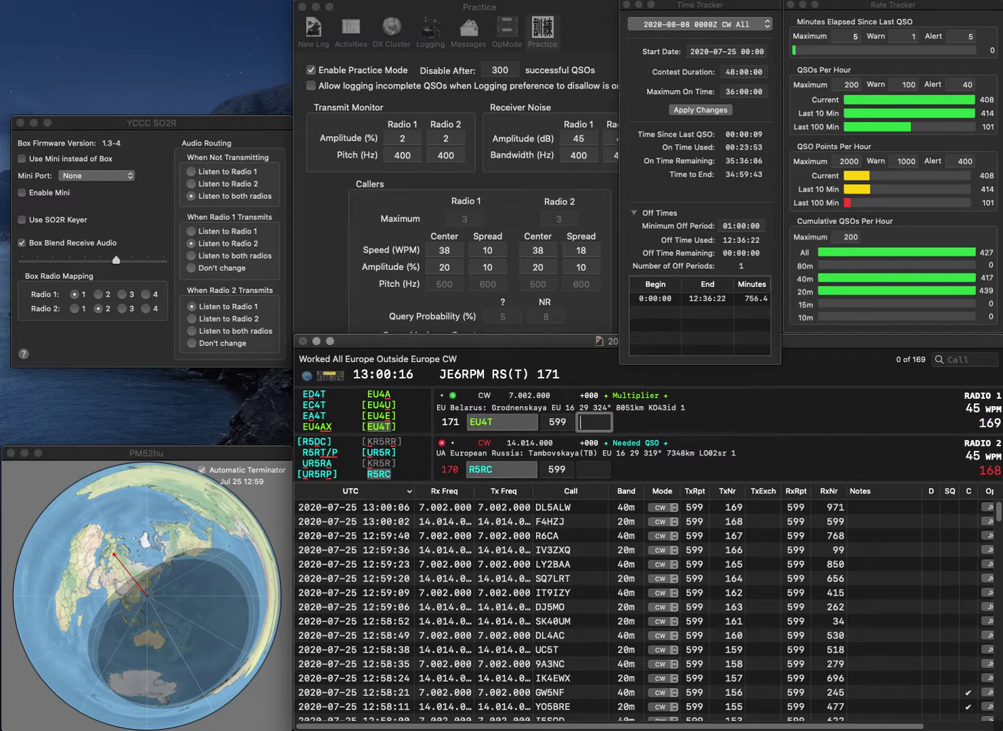
{"action": "type", "text": "821"}
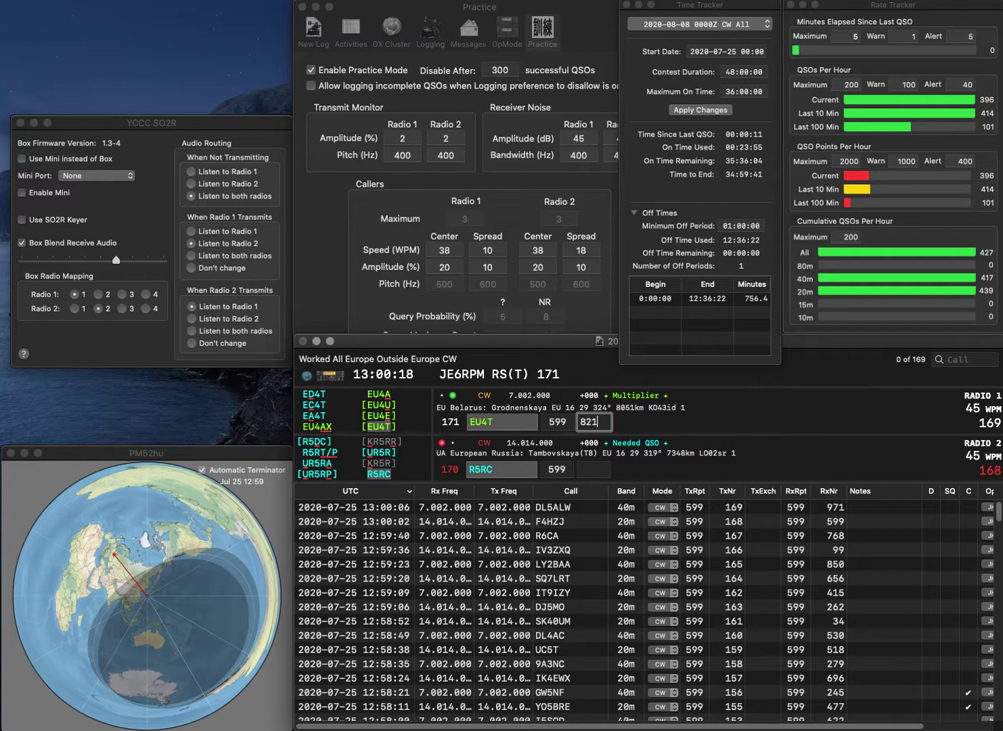
{"action": "key", "text": "Return"}
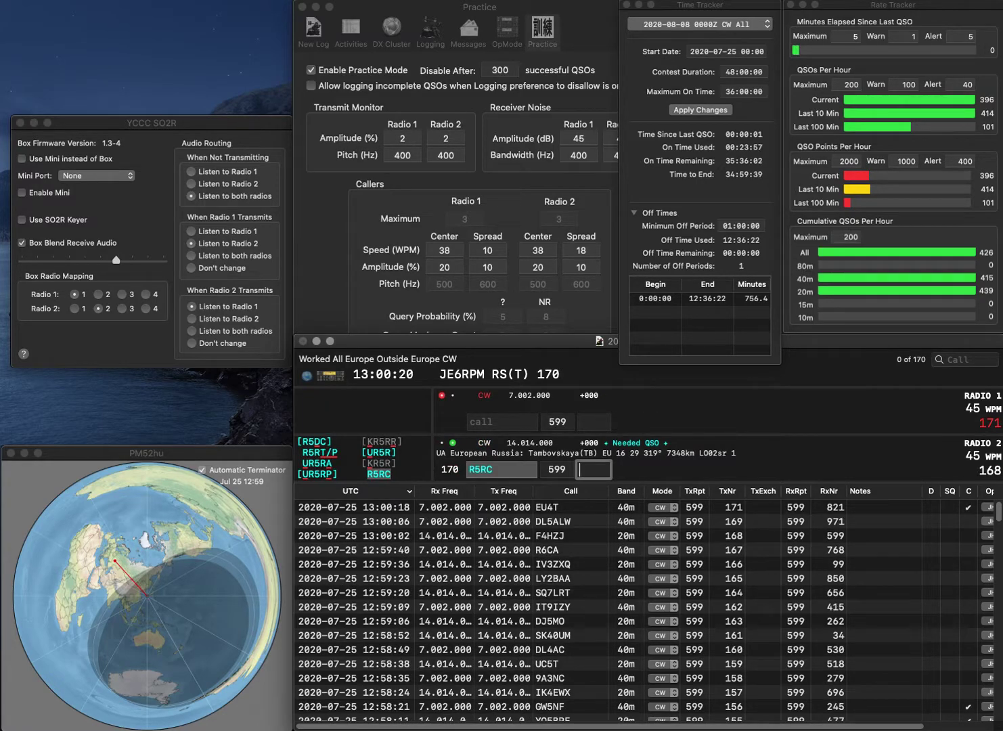
Log R5RC on Radio 2 with received number 714.
{"action": "type", "text": "7"}
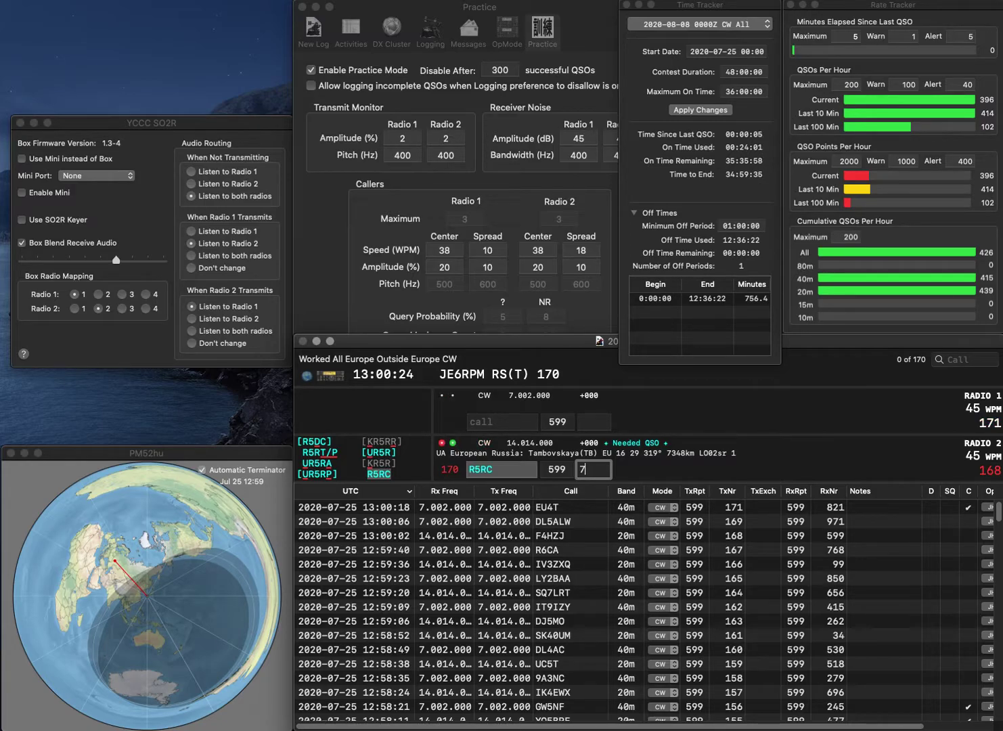
{"action": "type", "text": "14"}
{"action": "key", "text": "Return"}
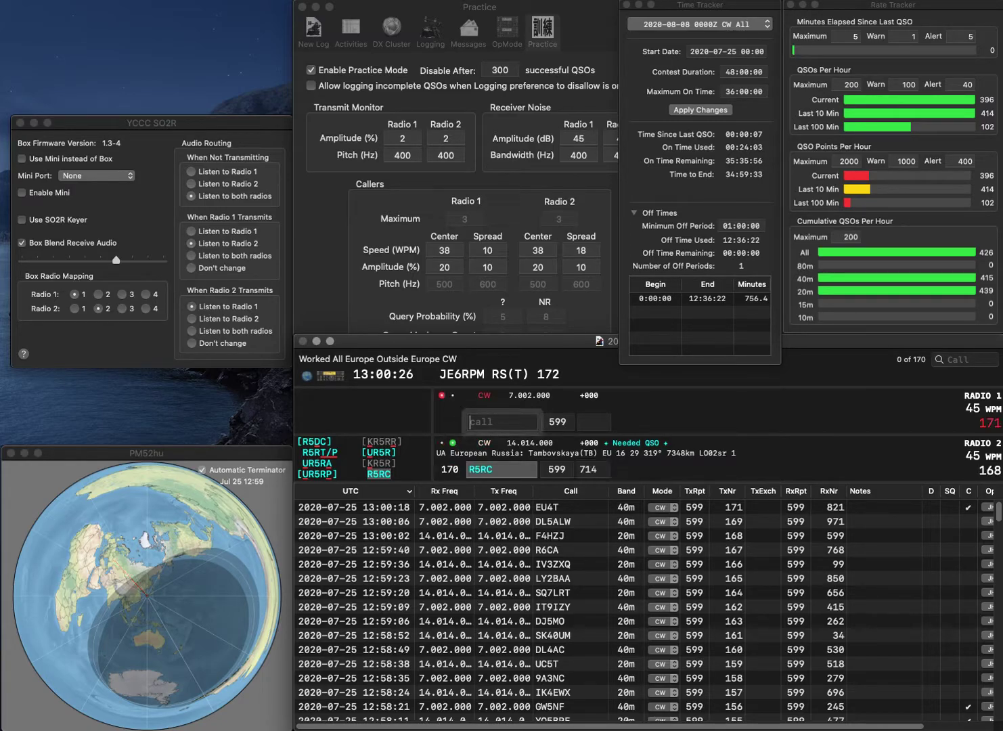
{"action": "type", "text": "S"}
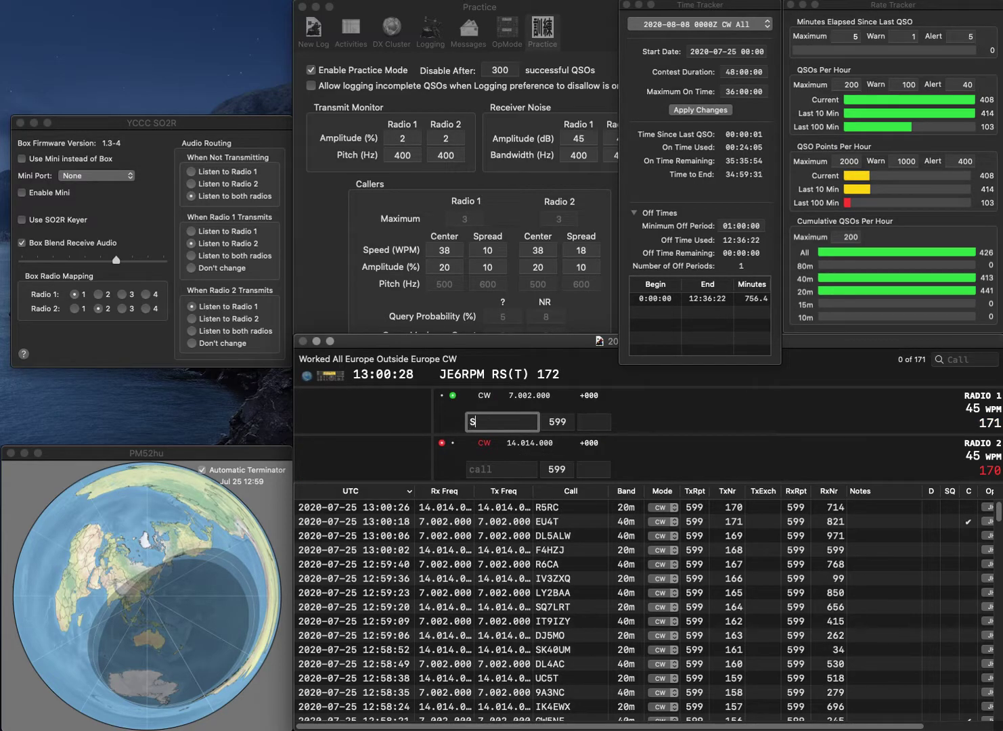
{"action": "type", "text": "M4RGB"}
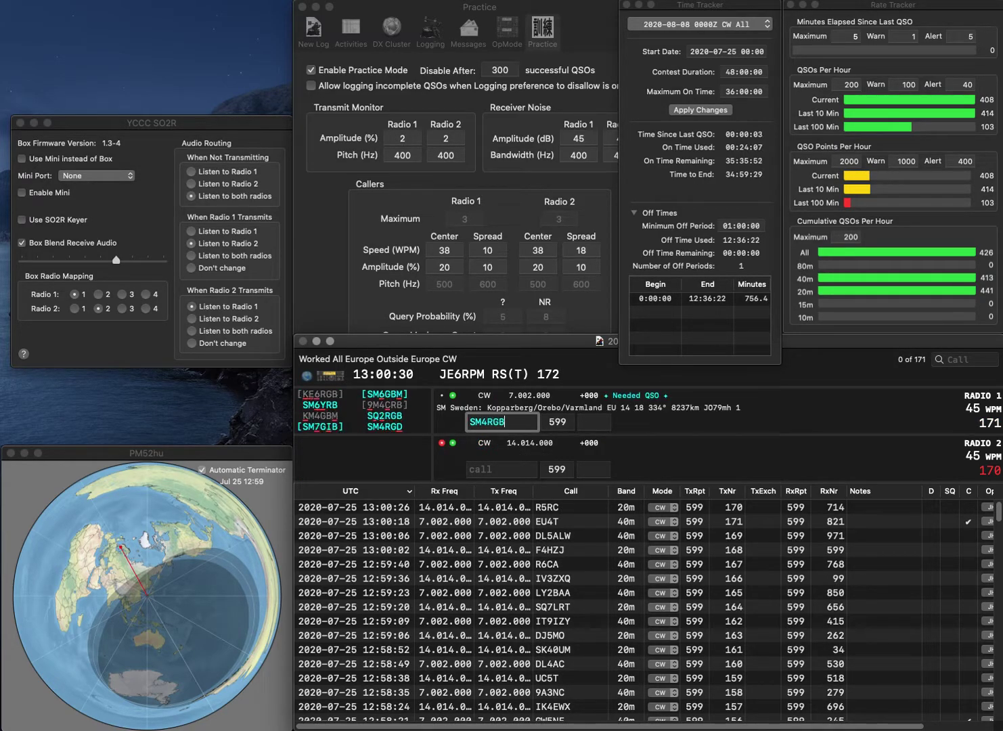
{"action": "key", "text": "Left"}
{"action": "key", "text": "BackSpace"}
{"action": "type", "text": "Z"}
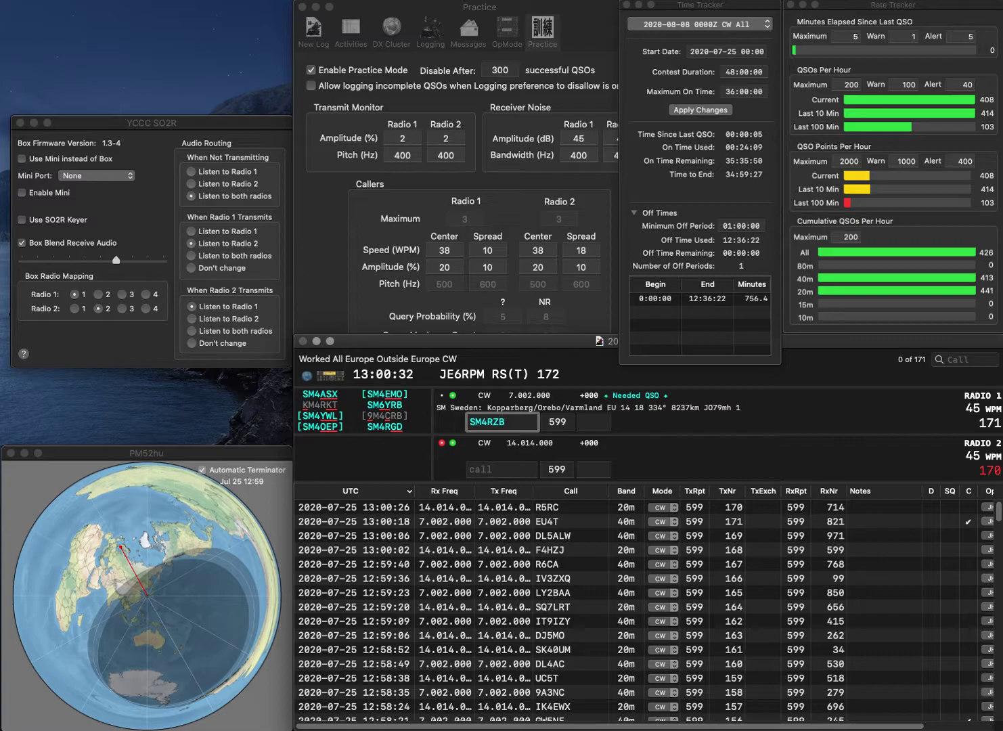
{"action": "key", "text": "BackSpace"}
{"action": "type", "text": "GD"}
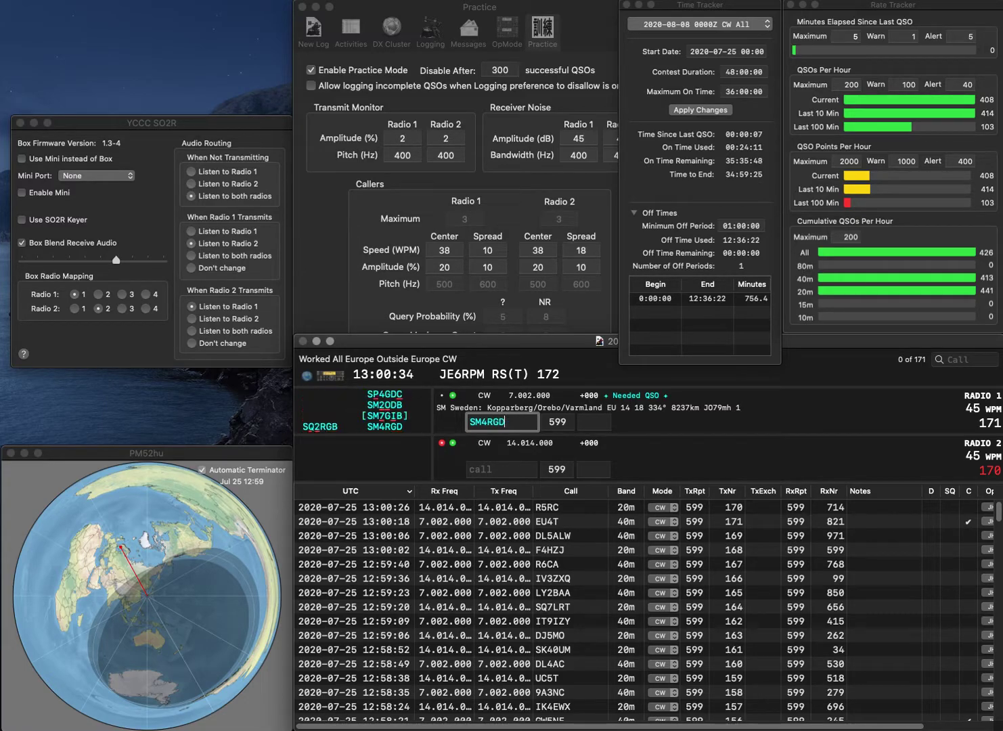
{"action": "key", "text": "Delete"}
{"action": "type", "text": "D"}
{"action": "key", "text": "Return"}
{"action": "type", "text": "G8VJR"}
{"action": "key", "text": "Return"}
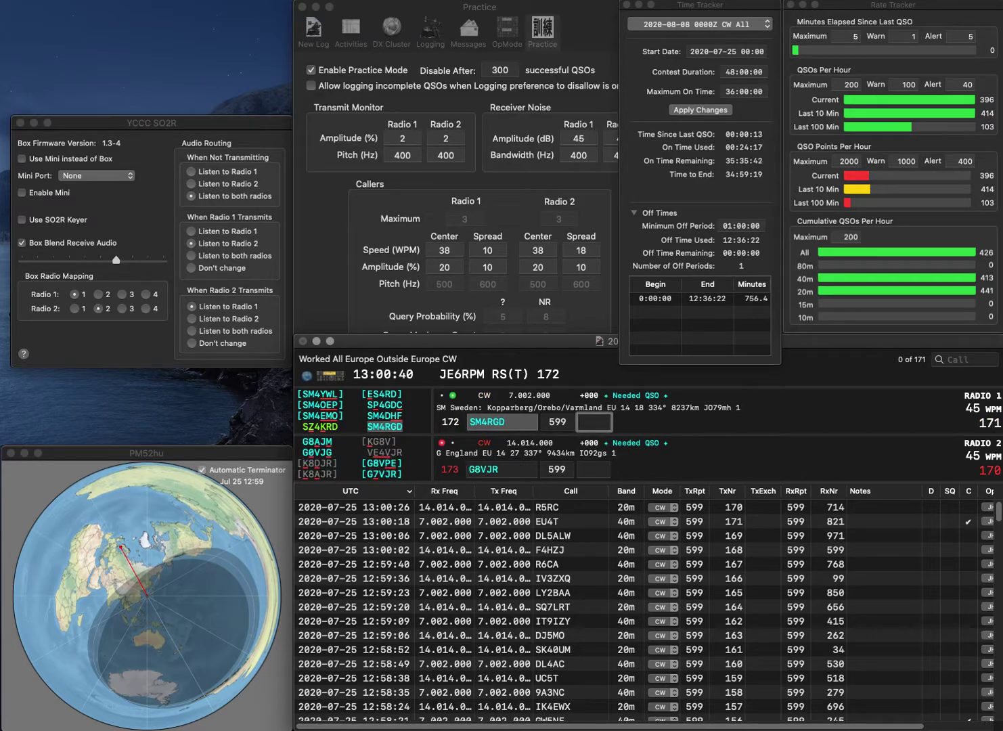
{"action": "type", "text": "727"}
{"action": "key", "text": "Return"}
{"action": "key", "text": "shift+Tab"}
{"action": "type", "text": "G7VJR"}
{"action": "key", "text": "Return"}
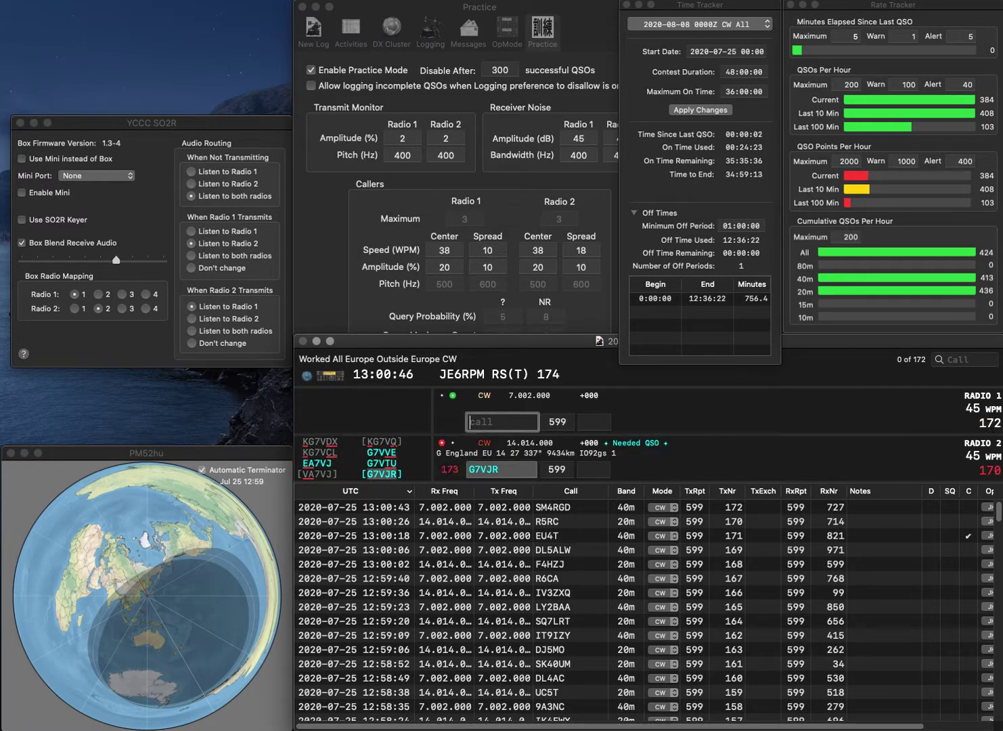
{"action": "type", "text": "PA1TO"}
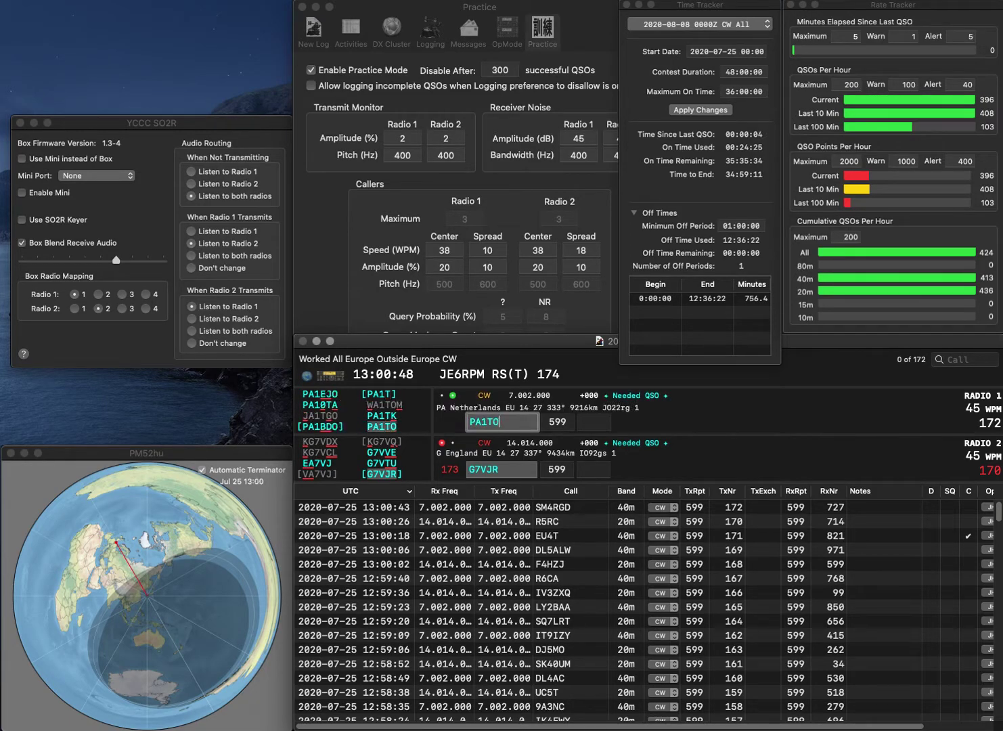
{"action": "key", "text": "Return"}
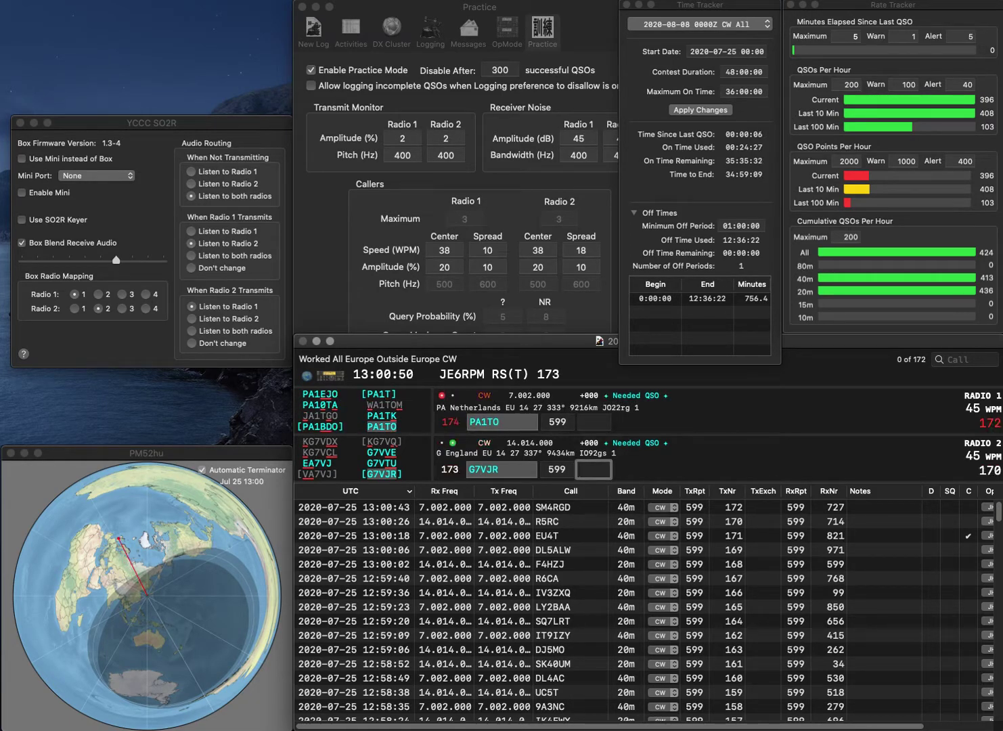
{"action": "type", "text": "23"}
{"action": "key", "text": "Return"}
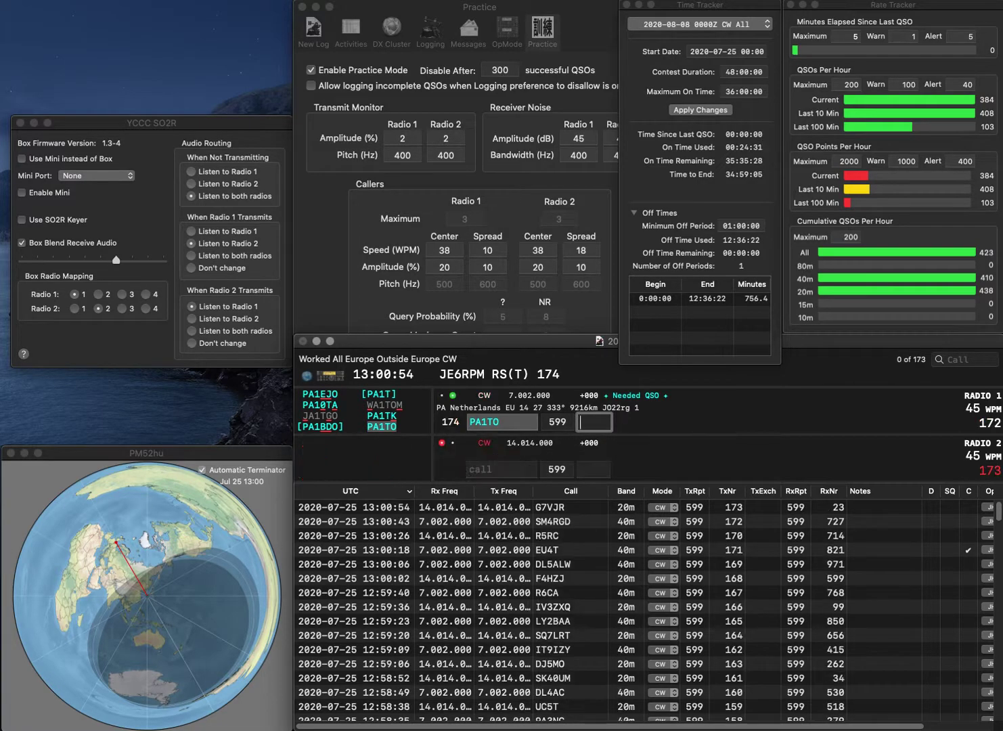
{"action": "type", "text": "689"}
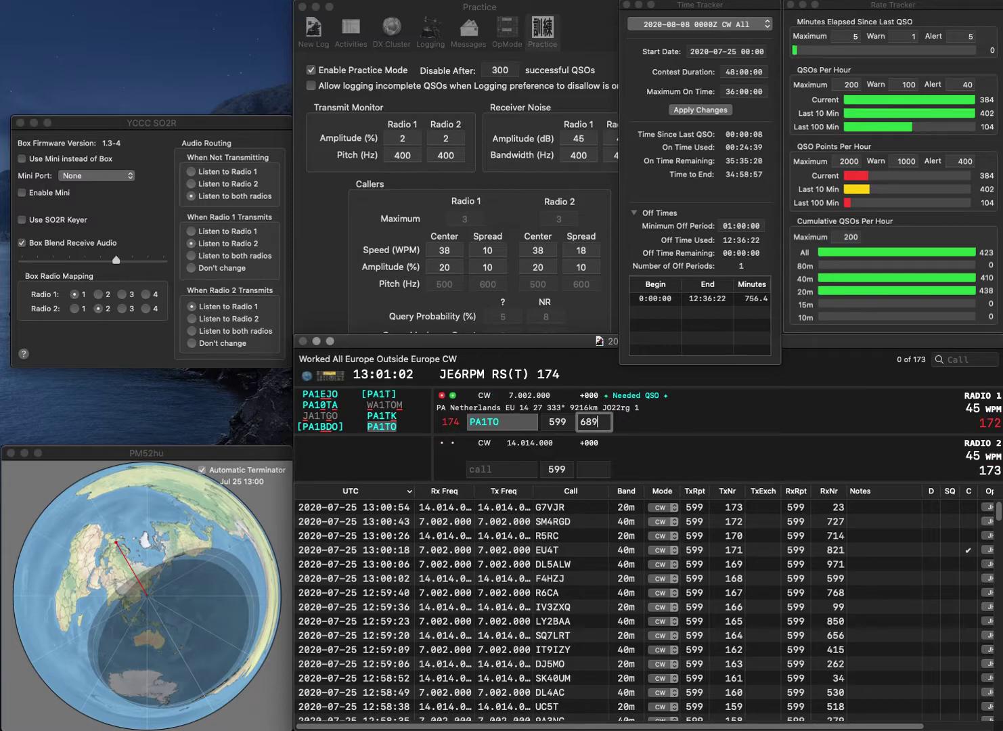
{"action": "key", "text": "Return"}
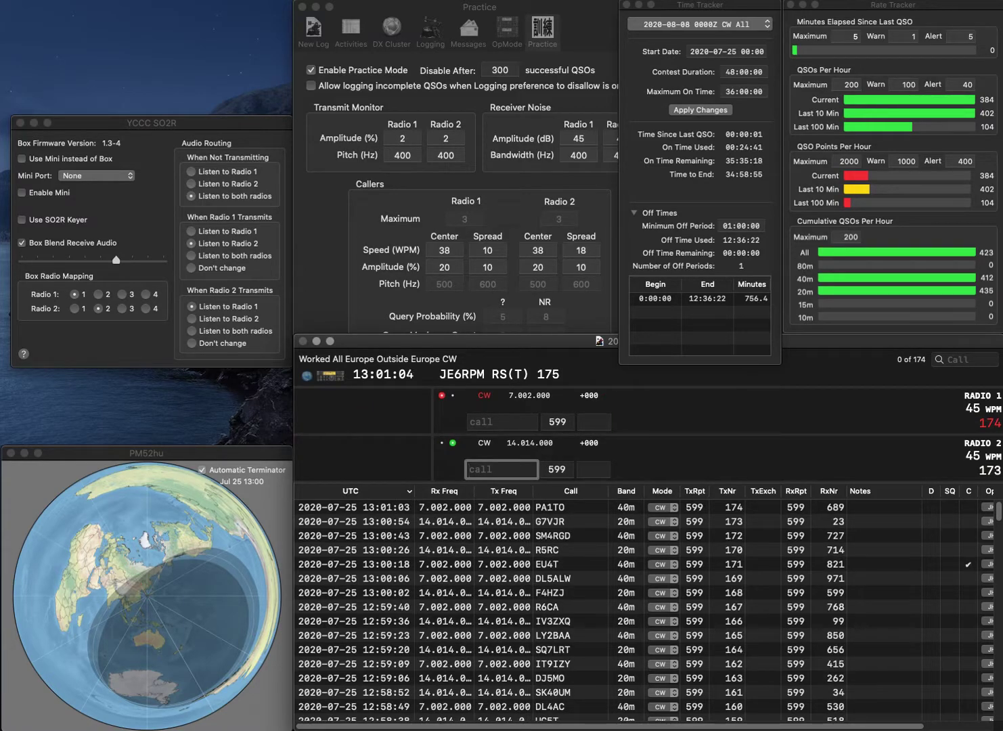
Answer SM0A on Radio 2 and LY5R on Radio 1.
{"action": "type", "text": "SM0A"}
{"action": "key", "text": "Return"}
{"action": "type", "text": "LY5R"}
{"action": "key", "text": "Return"}
{"action": "key", "text": "Return"}
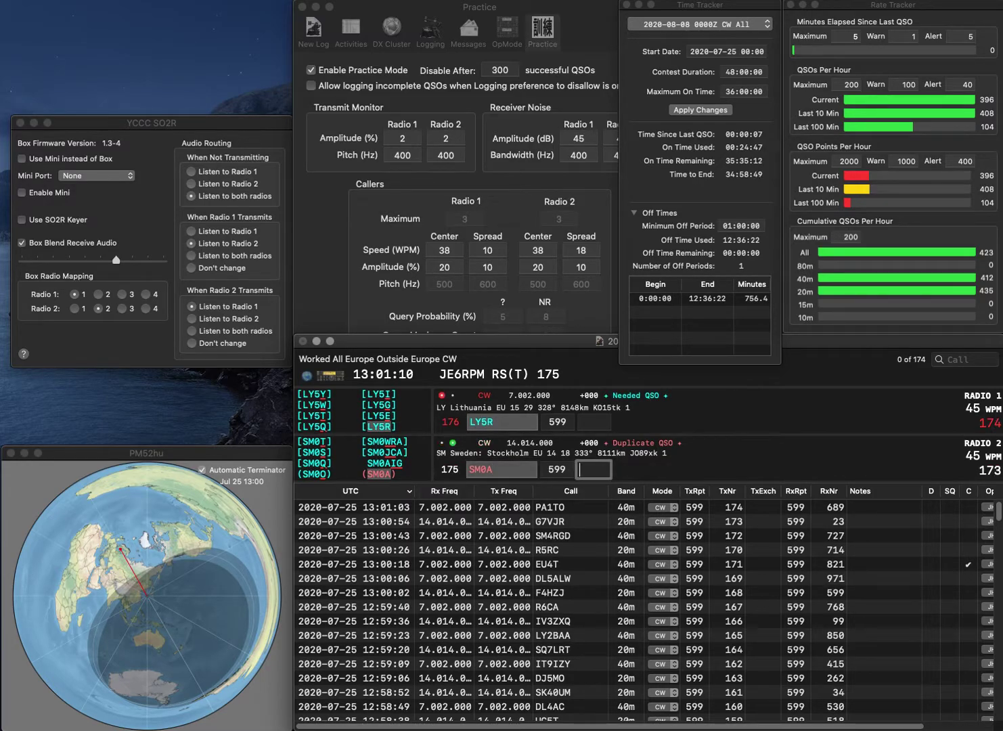
Log SM0A on Radio 2 with received number 462 and LY5R on Radio 1 with 369.
{"action": "type", "text": "462"}
{"action": "key", "text": "Return"}
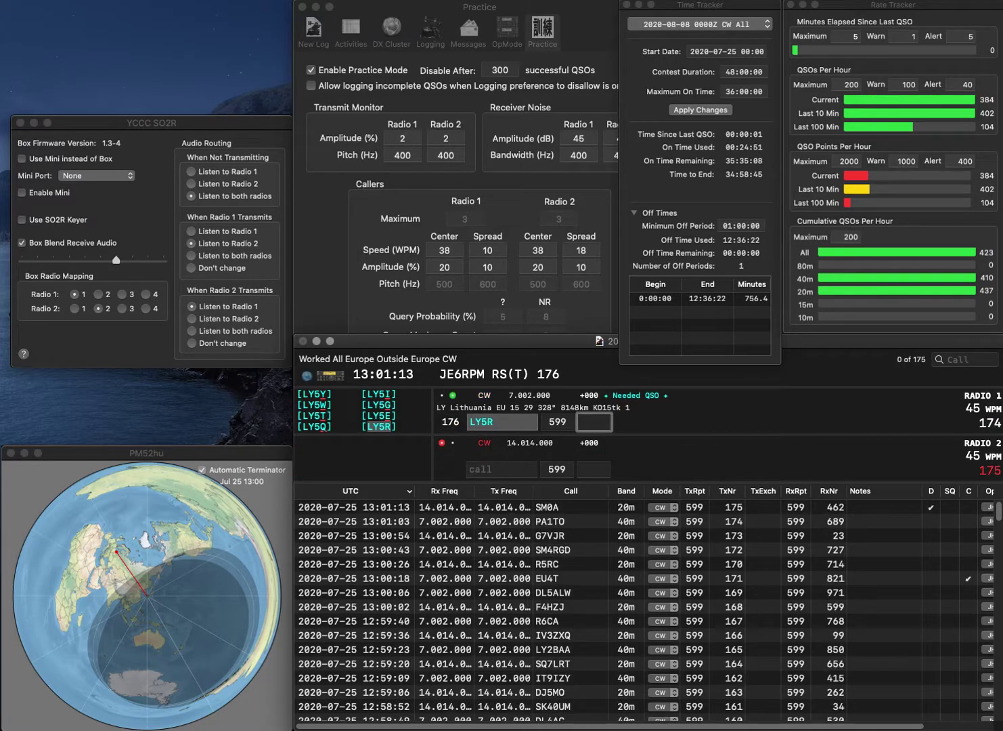
{"action": "type", "text": "369"}
{"action": "key", "text": "Return"}
Answer DO6LE on Radio 2 and S54O on Radio 1.
{"action": "type", "text": "DO6LE"}
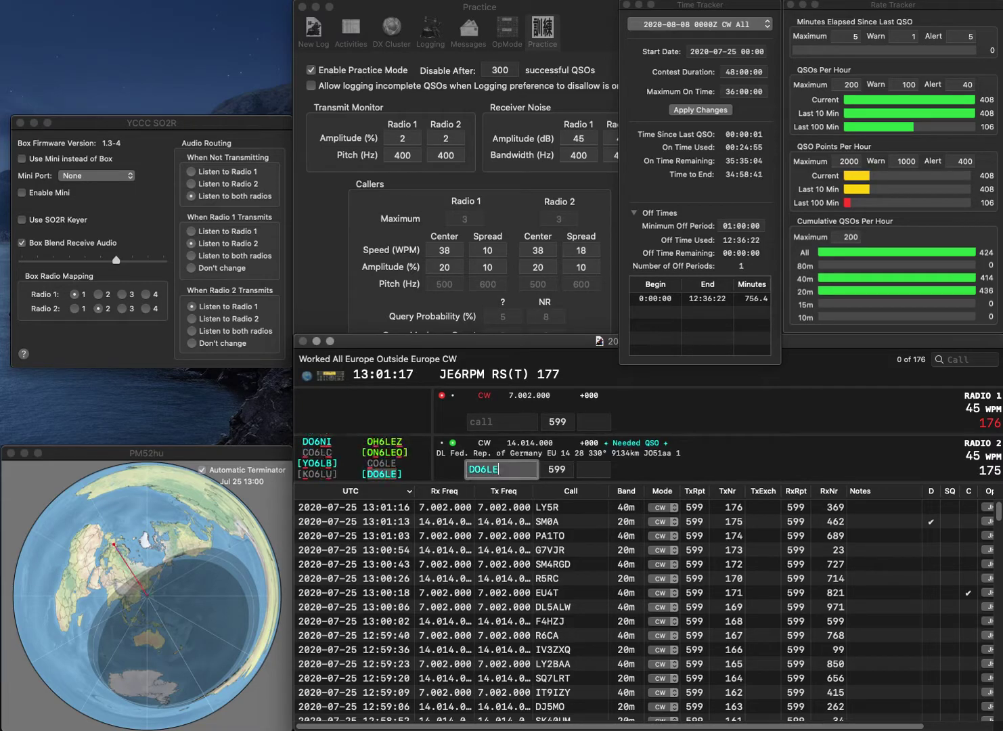
{"action": "key", "text": "Return"}
{"action": "type", "text": "S54O"}
{"action": "key", "text": "Return"}
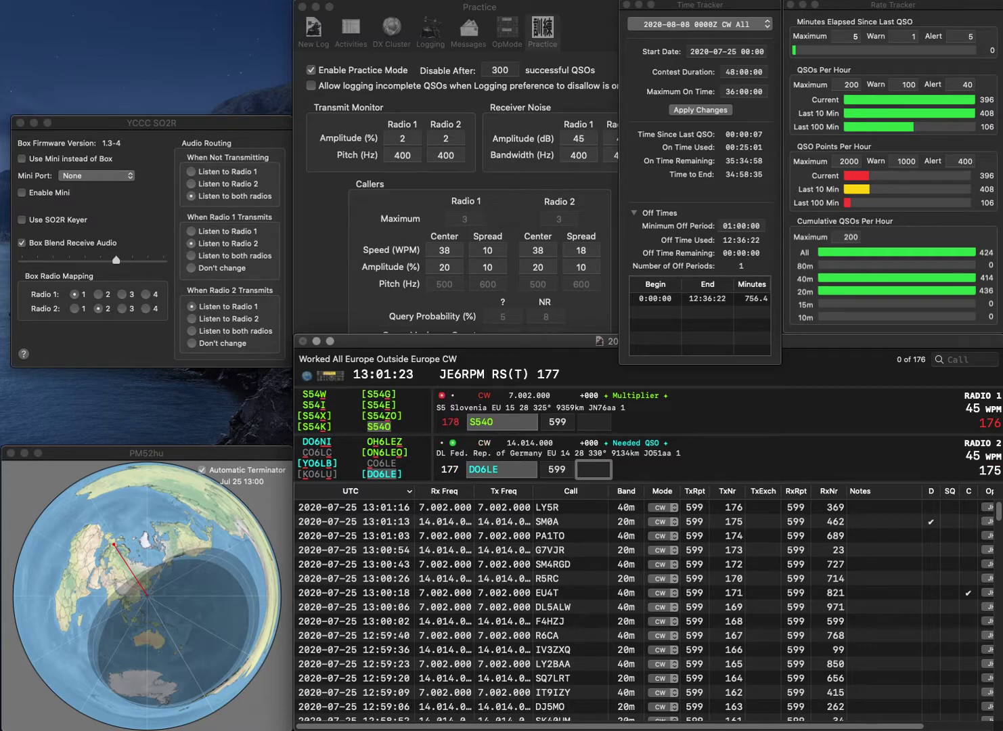
Log DO6LE on Radio 2 with received number 115 and S54O on Radio 1 with 989.
{"action": "type", "text": "115"}
{"action": "key", "text": "Return"}
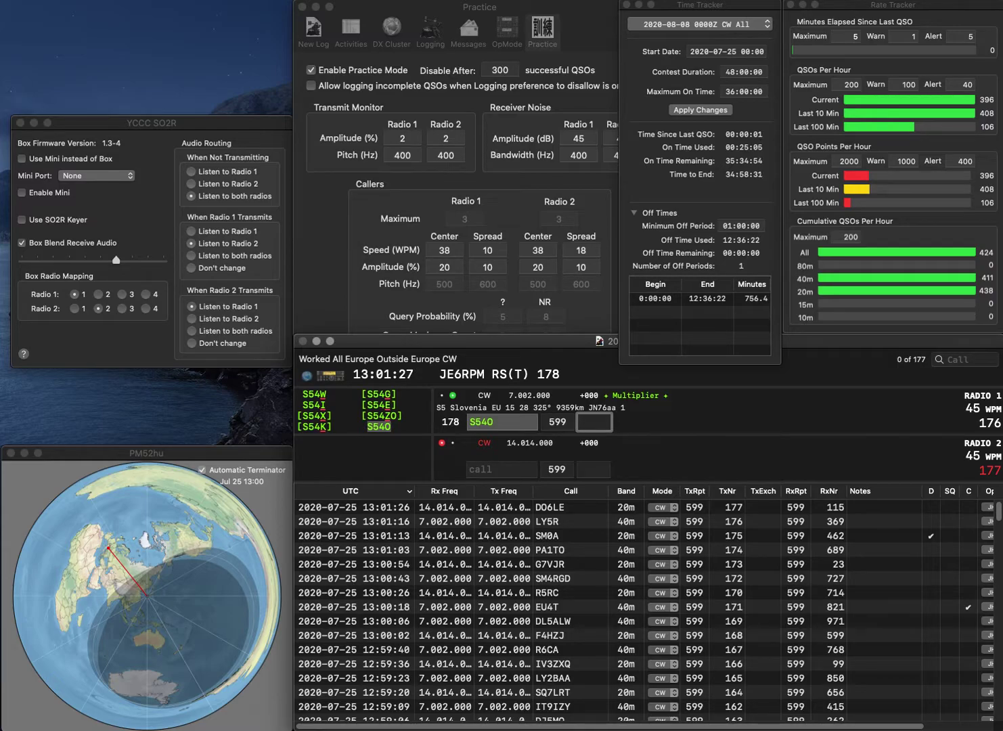
{"action": "type", "text": "98"}
{"action": "key", "text": "Return"}
{"action": "type", "text": "GG"}
{"action": "key", "text": "Return"}
{"action": "type", "text": "SP8VHE"}
{"action": "key", "text": "Return"}
{"action": "type", "text": "K4"}
{"action": "key", "text": "BackSpace"}
{"action": "key", "text": "BackSpace"}
{"action": "type", "text": "DK3"}
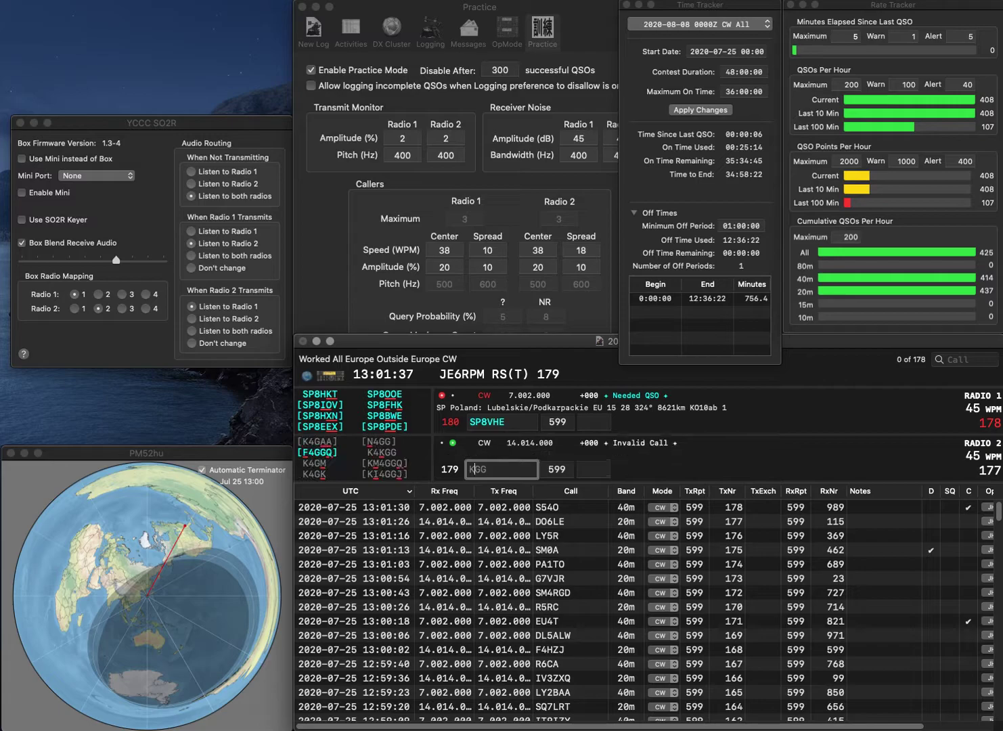
{"action": "key", "text": "Return"}
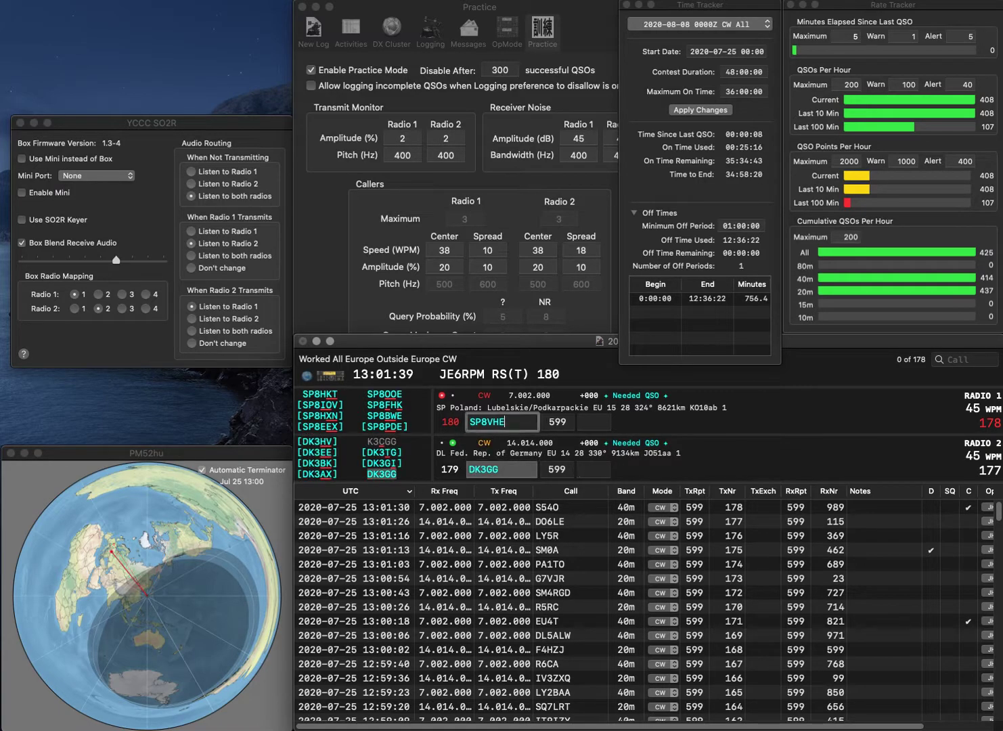
{"action": "key", "text": "Return"}
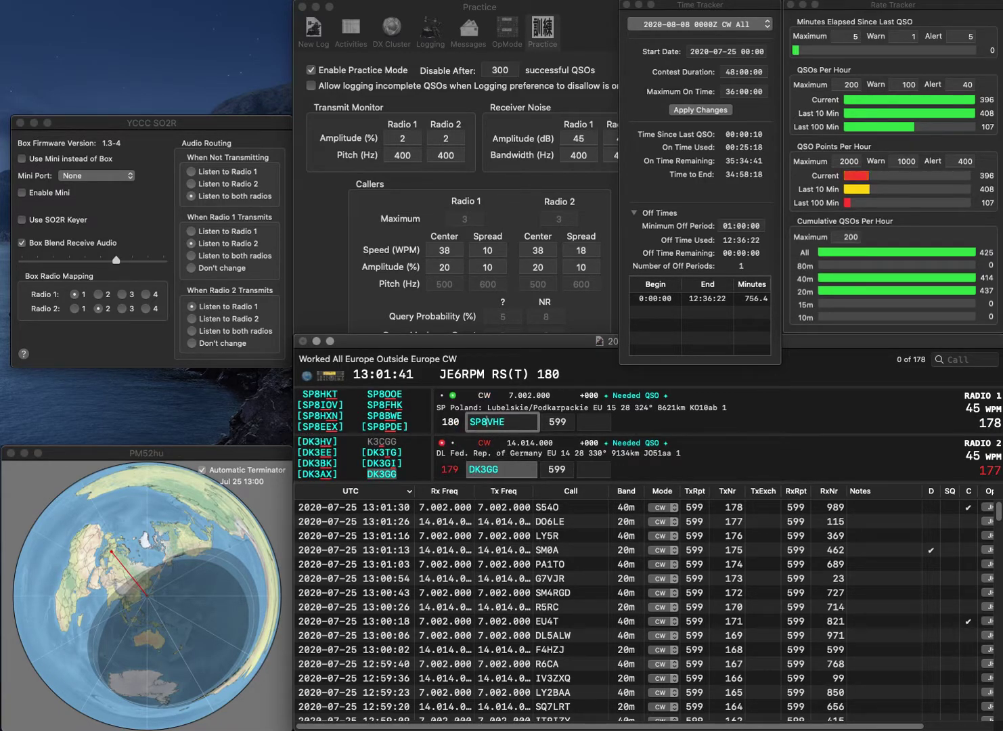
{"action": "key", "text": "Left"}
{"action": "key", "text": "Left"}
{"action": "key", "text": "BackSpace"}
{"action": "type", "text": "BP"}
{"action": "key", "text": "Return"}
{"action": "type", "text": "824"}
{"action": "key", "text": "Return"}
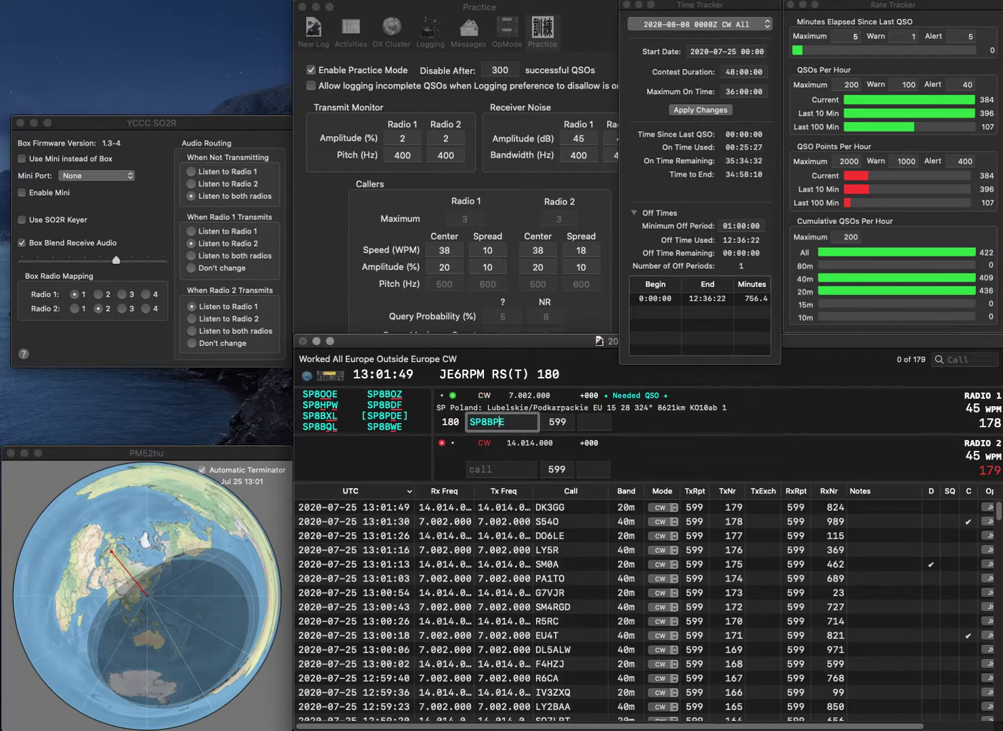
{"action": "key", "text": "BackSpace"}
{"action": "key", "text": "BackSpace"}
{"action": "type", "text": "WE"}
{"action": "key", "text": "Return"}
Answer SP6GTN on Radio 2.
{"action": "type", "text": "S"}
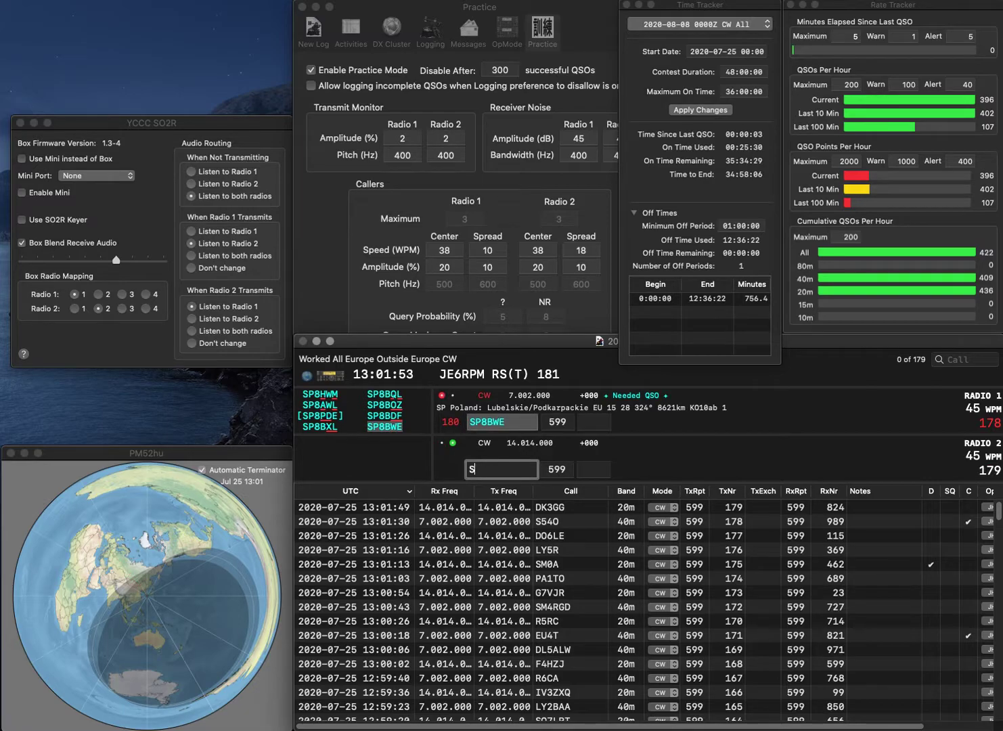
{"action": "type", "text": "P6GTN"}
{"action": "key", "text": "Return"}
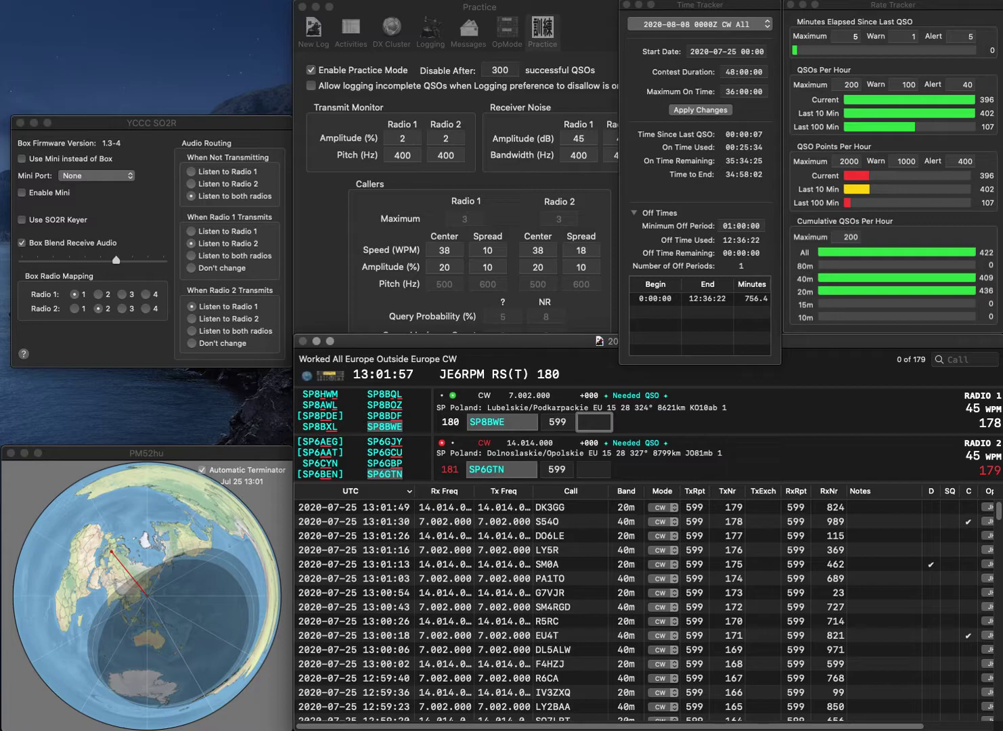
{"action": "type", "text": "848"}
{"action": "key", "text": "Return"}
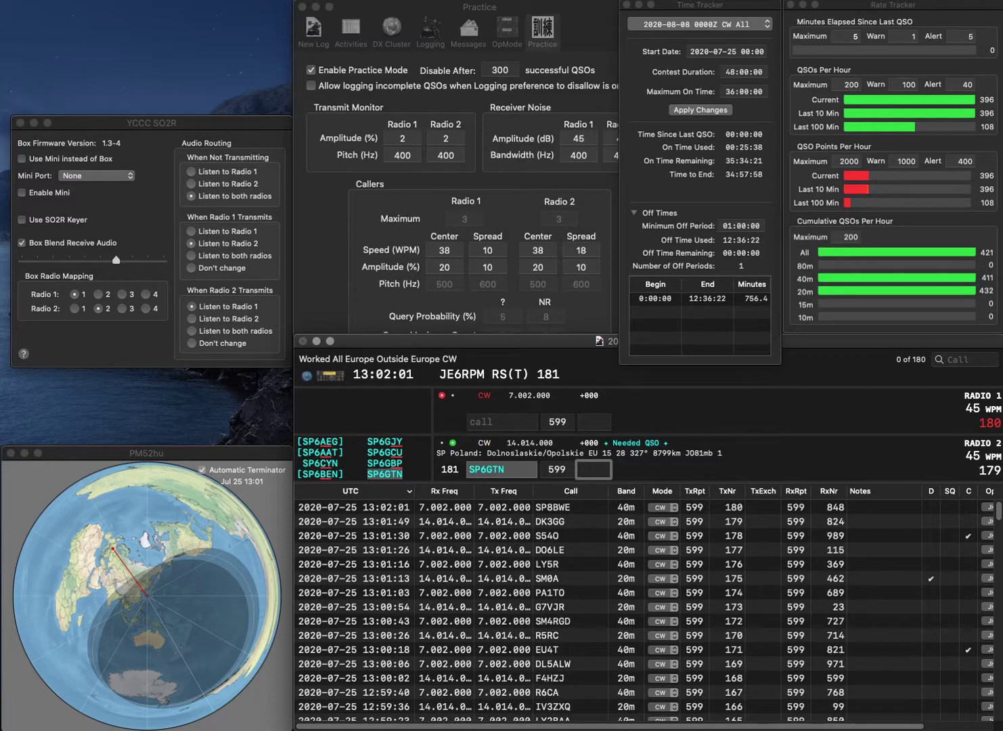
{"action": "type", "text": "594"}
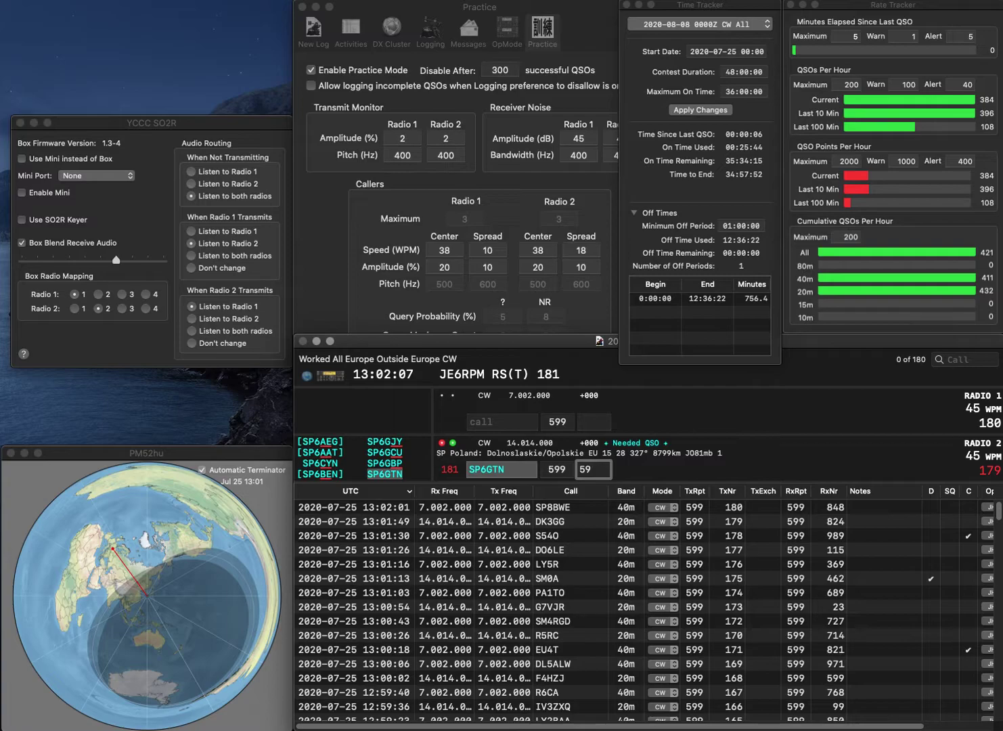
{"action": "type", "text": "5"}
{"action": "key", "text": "Return"}
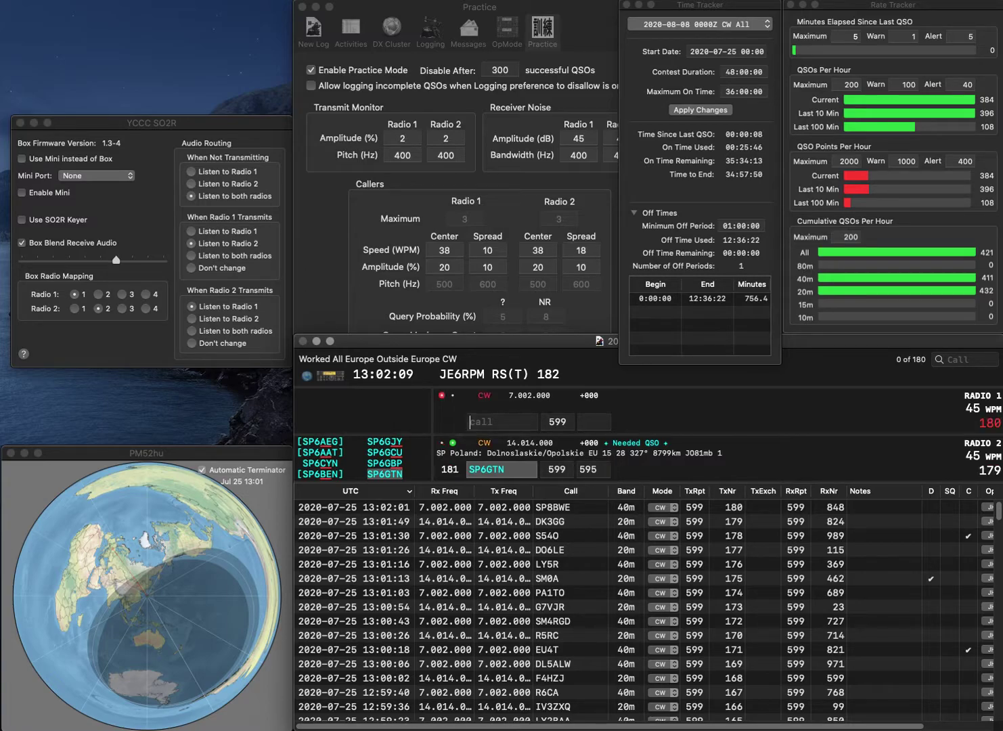
{"action": "type", "text": "R"}
{"action": "key", "text": "BackSpace"}
{"action": "type", "text": "LY4BF"}
{"action": "key", "text": "Return"}
{"action": "type", "text": "OGZ"}
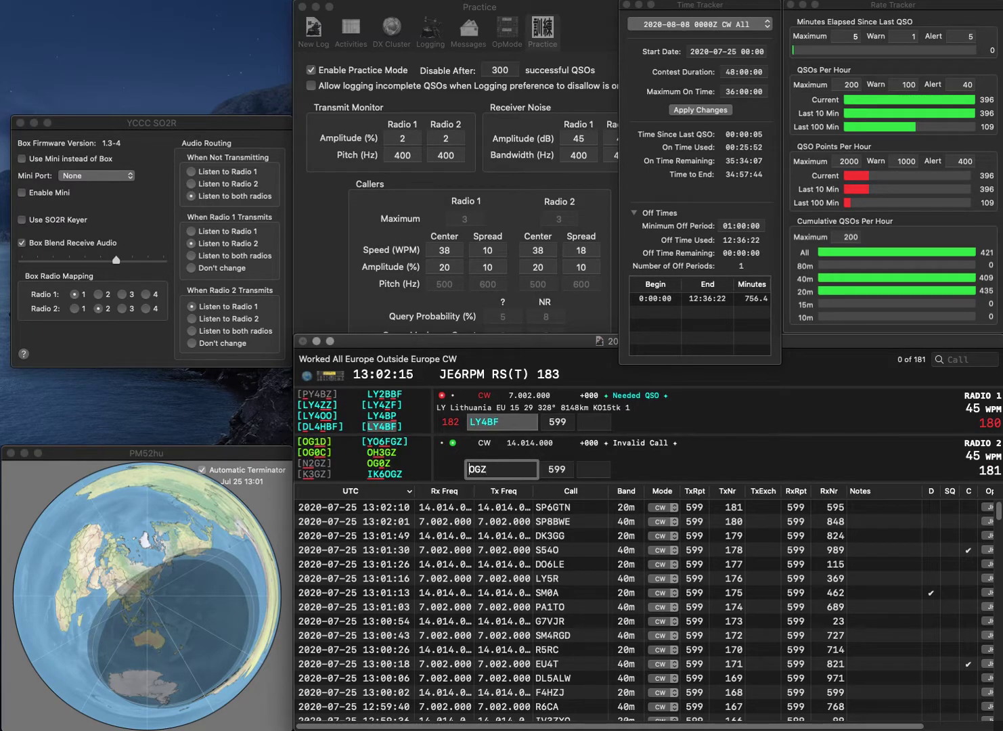
{"action": "key", "text": "BackSpace"}
{"action": "key", "text": "BackSpace"}
{"action": "key", "text": "BackSpace"}
{"action": "type", "text": "IK6OGZ"}
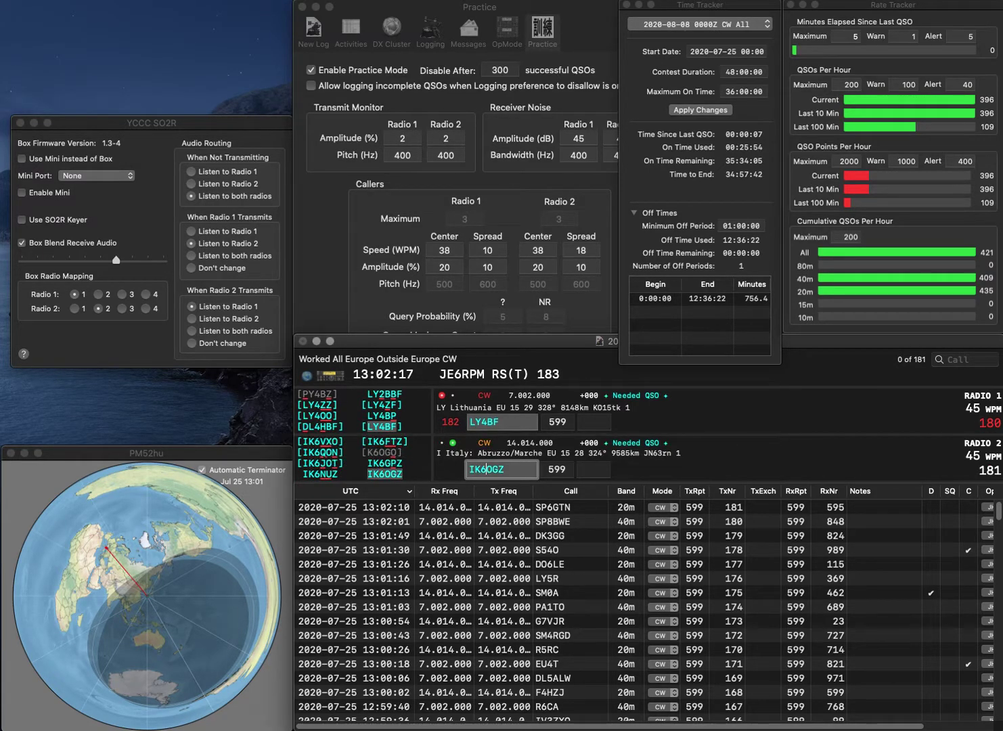
{"action": "key", "text": "Return"}
{"action": "type", "text": "393"}
{"action": "key", "text": "Return"}
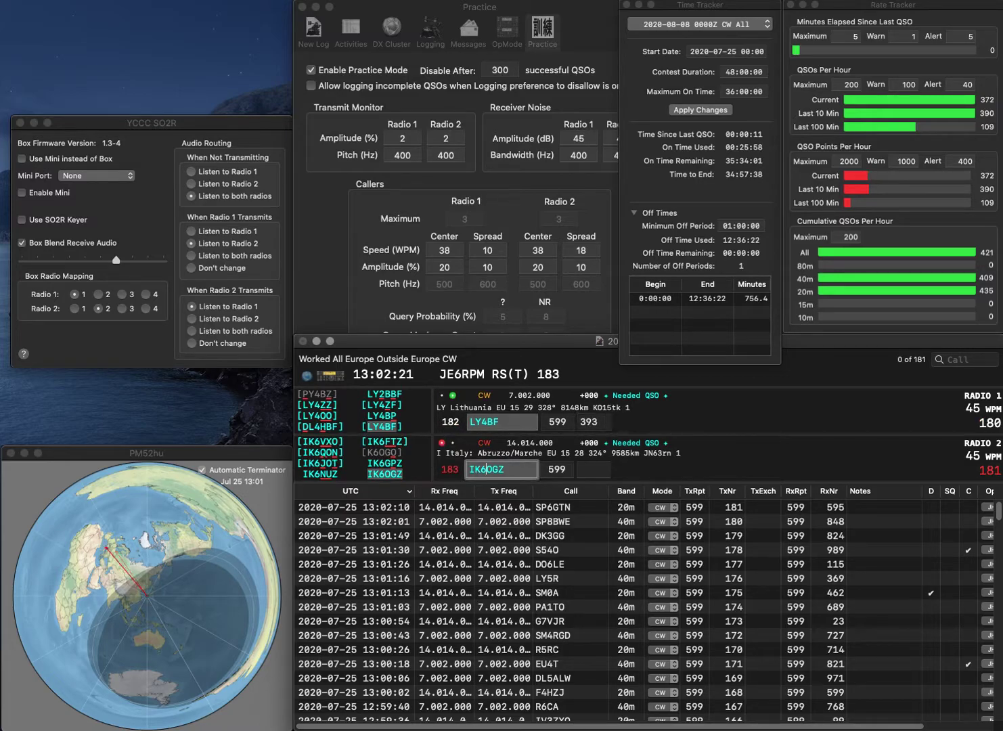
{"action": "key", "text": "Tab"}
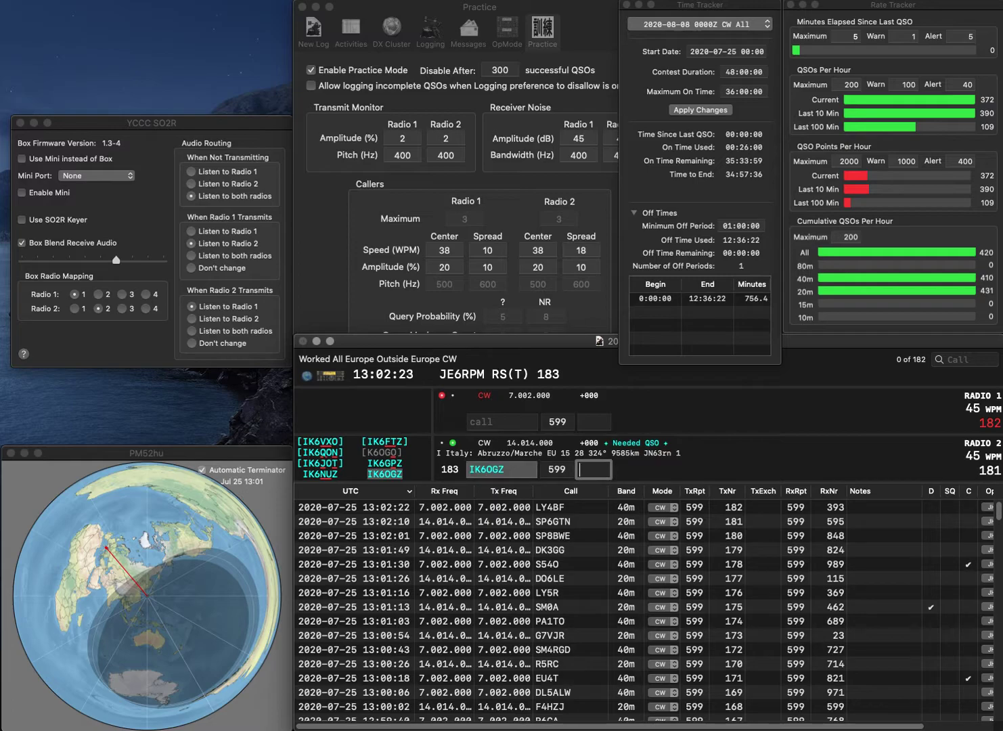
{"action": "type", "text": "2"}
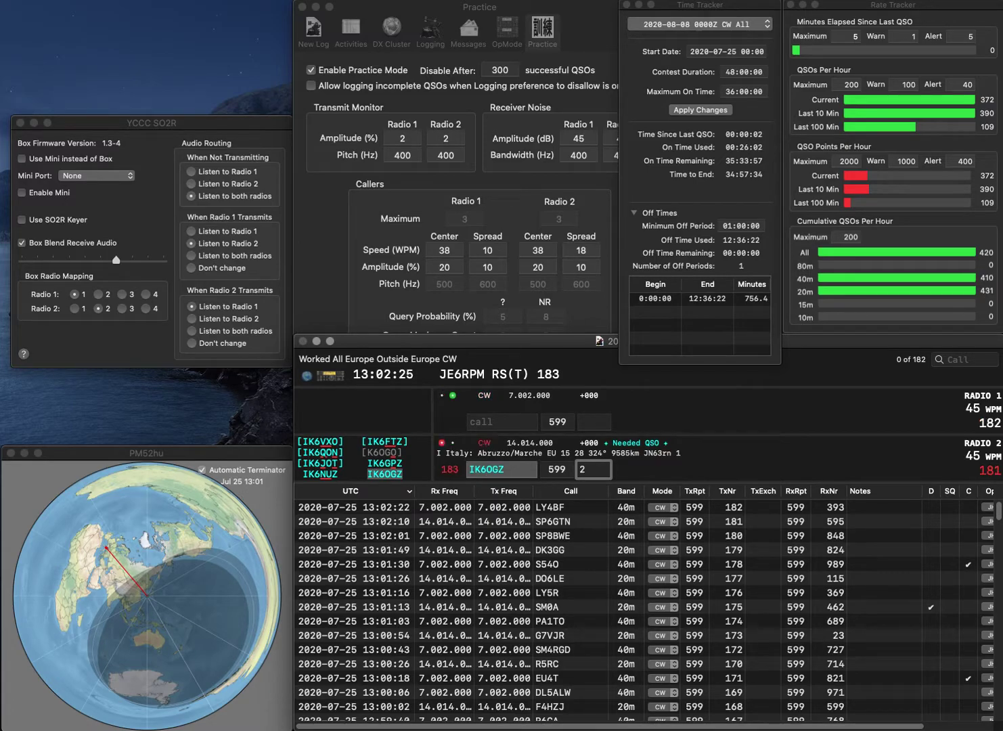
{"action": "type", "text": "26"}
{"action": "key", "text": "Return"}
Answer UT0EA on Radio 1 and R9XS on Radio 2.
{"action": "type", "text": "UT0EA"}
{"action": "key", "text": "Return"}
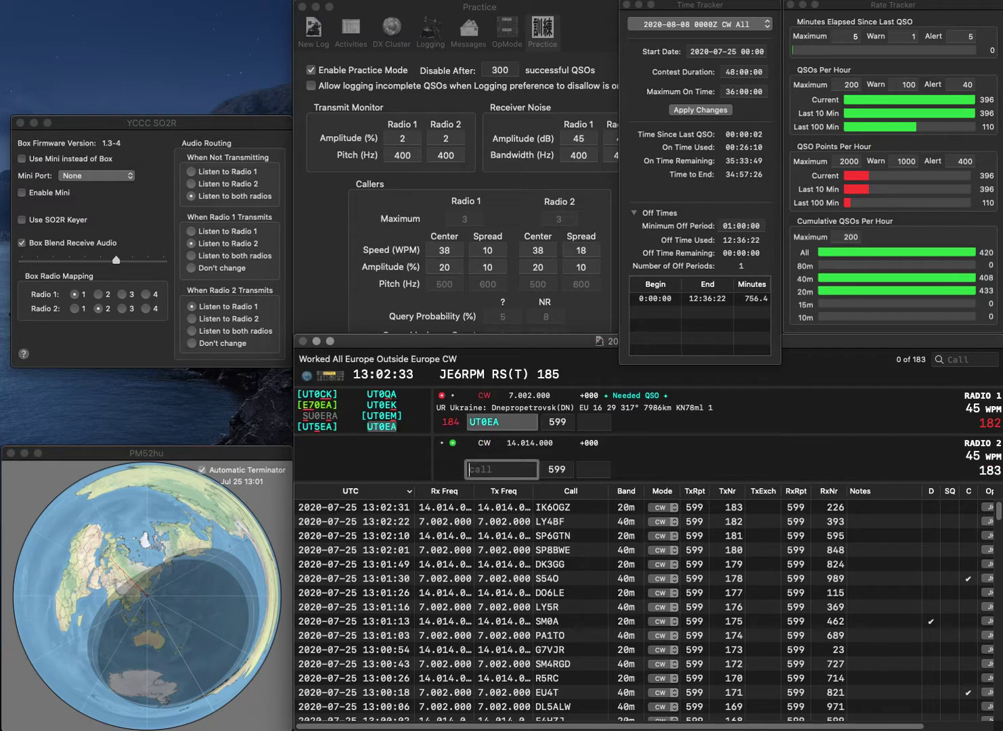
{"action": "type", "text": "R9XI"}
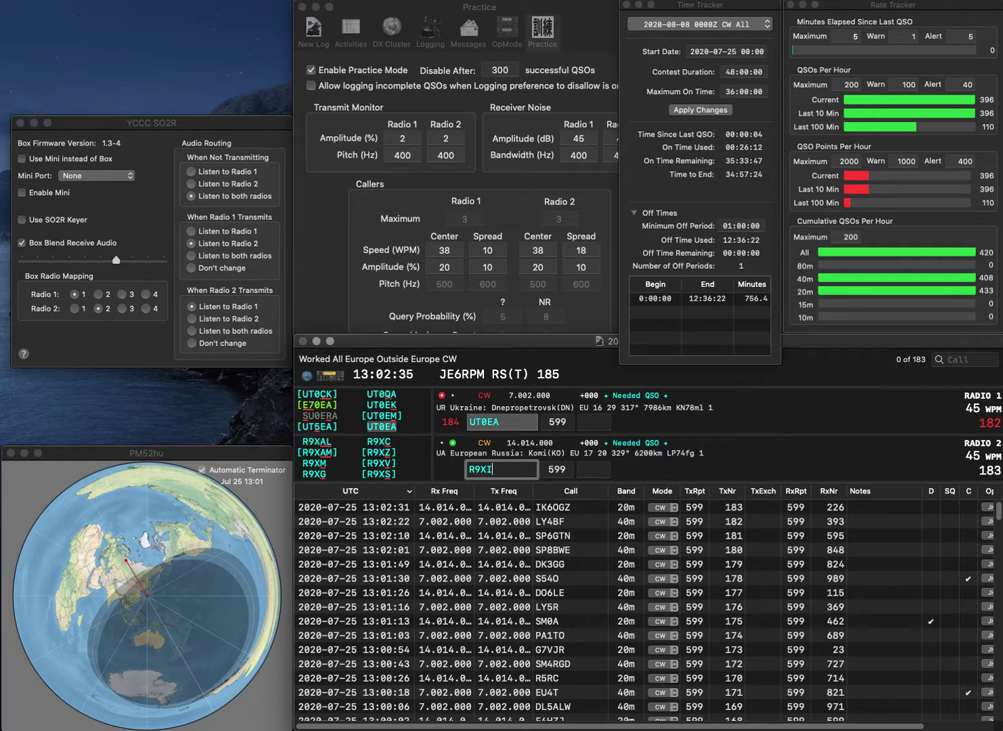
{"action": "key", "text": "BackSpace"}
{"action": "type", "text": "S"}
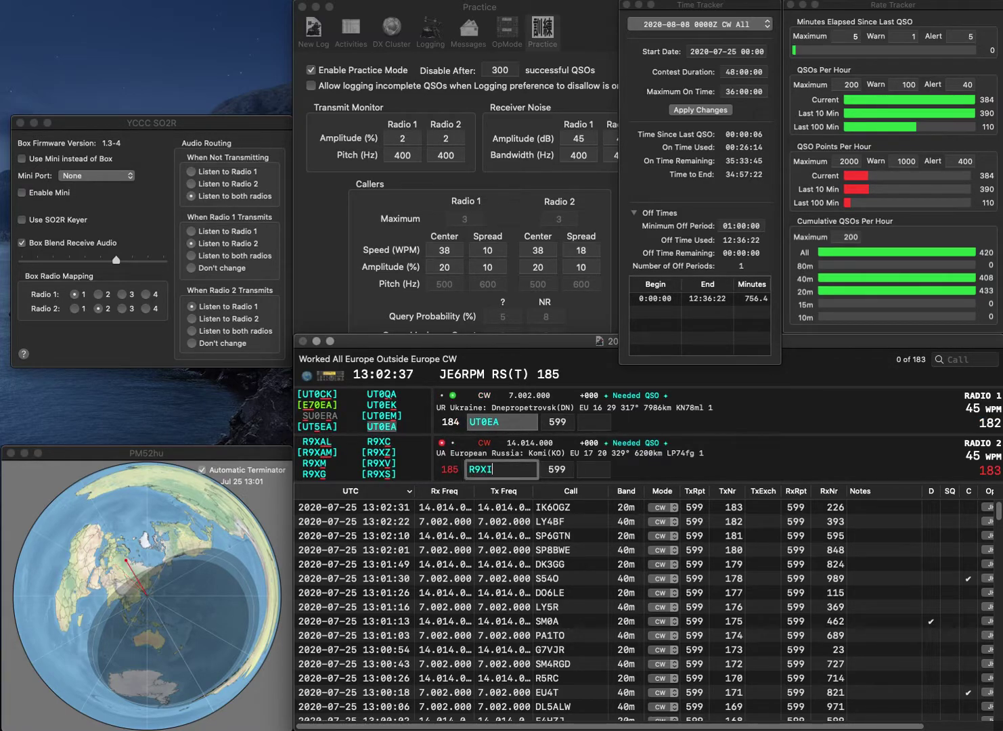
{"action": "key", "text": "Return"}
Log UT0EA on Radio 1 with received number 292 and R9XS on Radio 2 with 59.
{"action": "key", "text": "Tab"}
{"action": "type", "text": "292"}
{"action": "key", "text": "Return"}
{"action": "key", "text": "Tab"}
{"action": "type", "text": "59"}
{"action": "key", "text": "Return"}
Answer G1OCN on Radio 1 and enter the partial callsign HF10 on Radio 2.
{"action": "type", "text": "OC"}
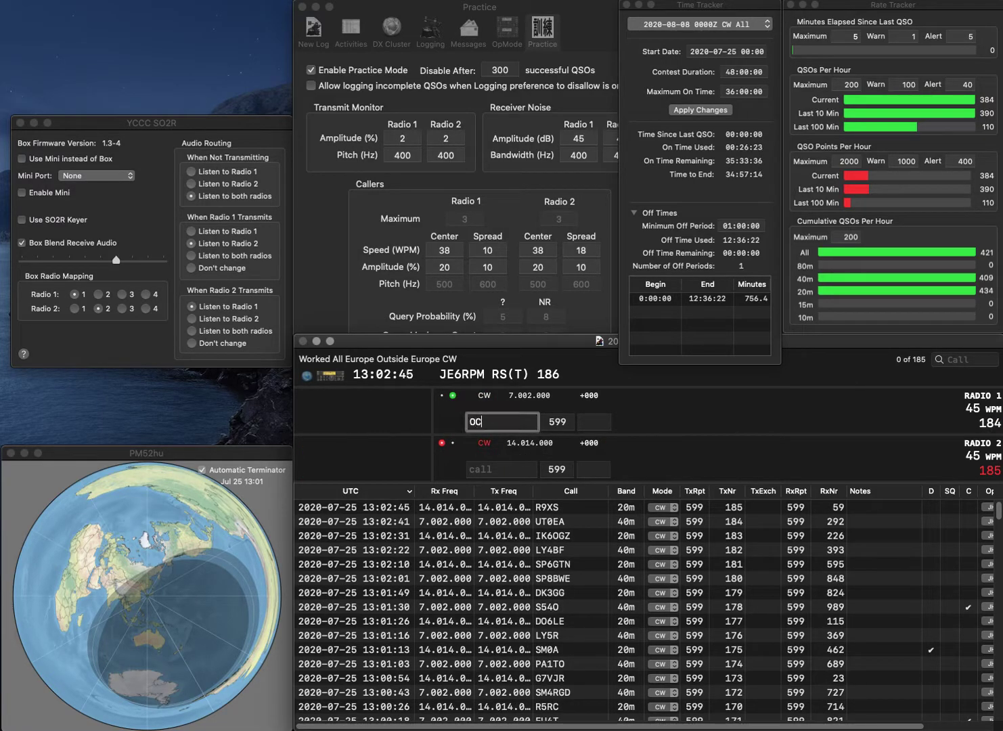
{"action": "type", "text": "N"}
{"action": "key", "text": "Home"}
{"action": "type", "text": "G1"}
{"action": "left_click", "coordinate": [500, 469]}
{"action": "type", "text": "HF100"}
{"action": "key", "text": "BackSpace"}
{"action": "type", "text": "7"}
{"action": "key", "text": "BackSpace"}
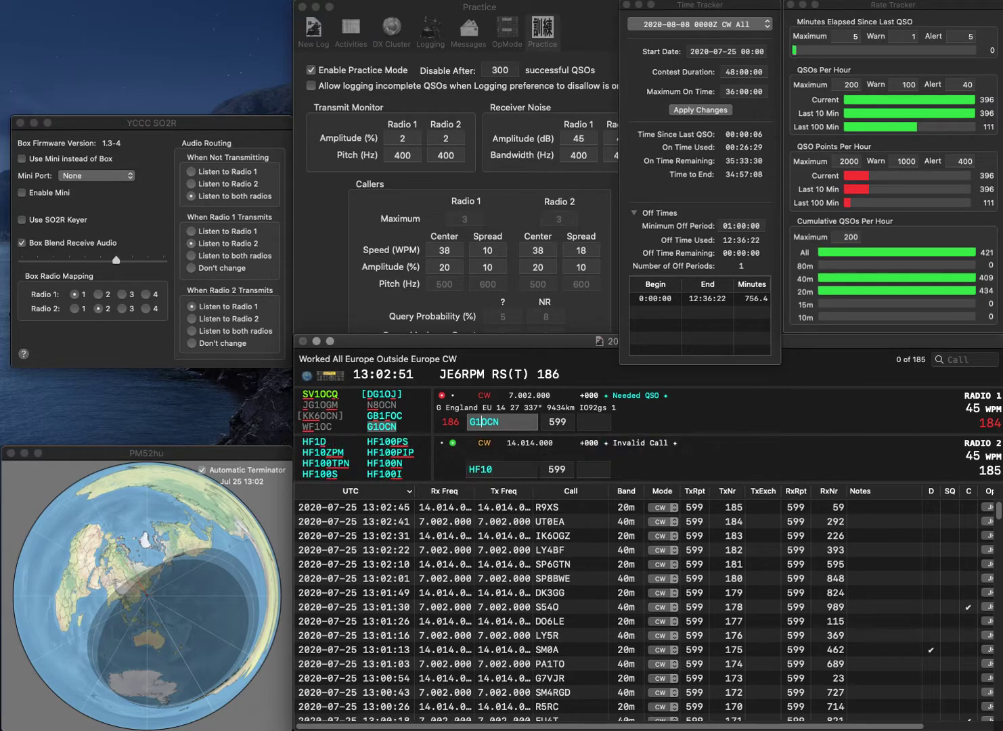
Log G1OCN on Radio 1 with received number 783 and answer HF10ZPN on Radio 2.
{"action": "type", "text": "783"}
{"action": "key", "text": "Return"}
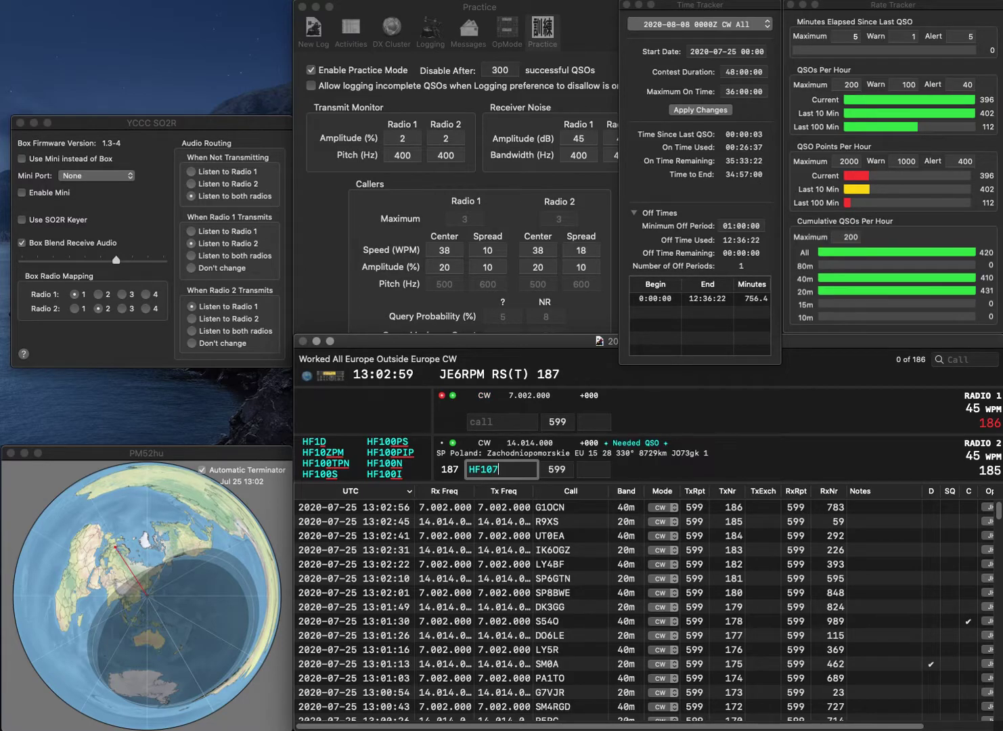
{"action": "type", "text": "ZPN"}
{"action": "key", "text": "Return"}
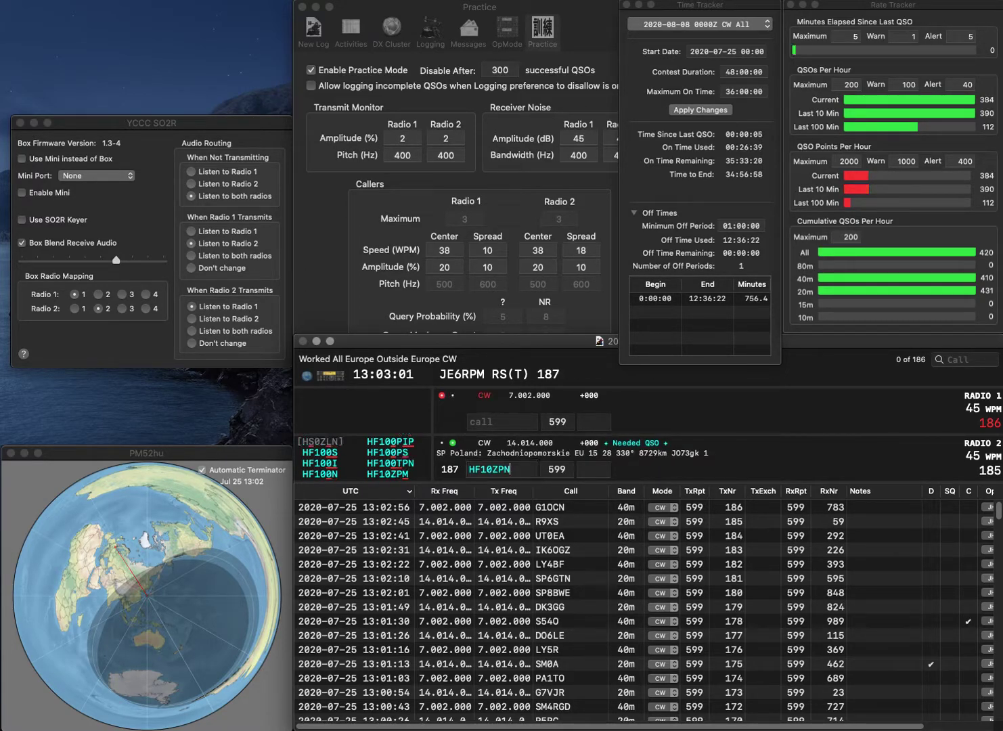
Answer E73PY on Radio 1 and correct the Radio 2 callsign to HF10ZPM.
{"action": "type", "text": "E73PY"}
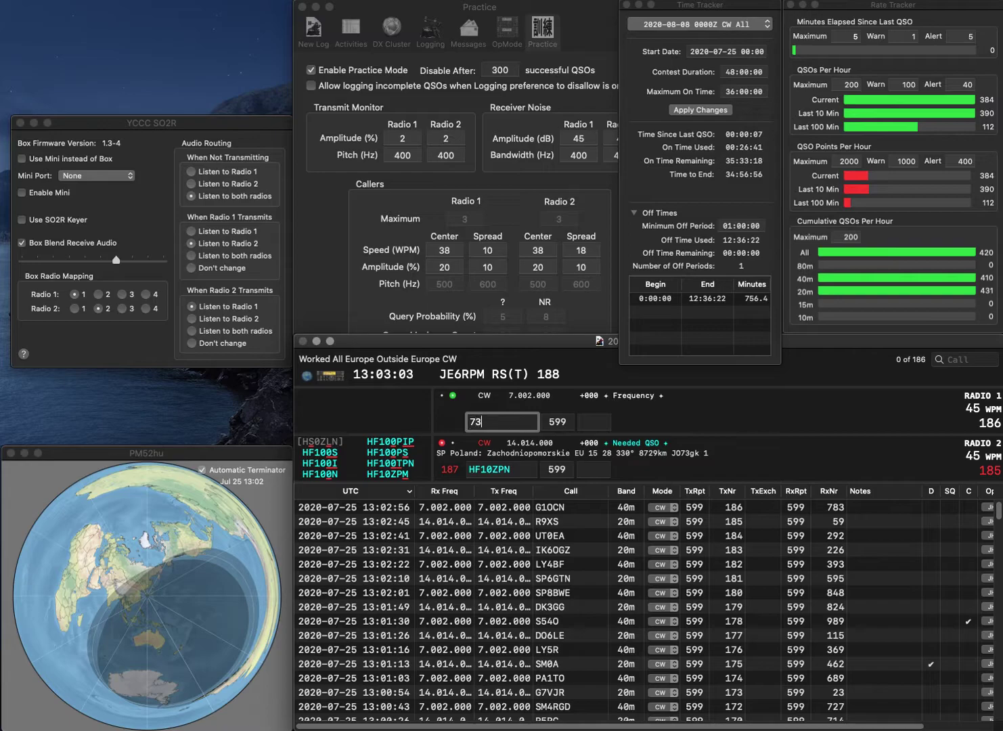
{"action": "key", "text": "grave"}
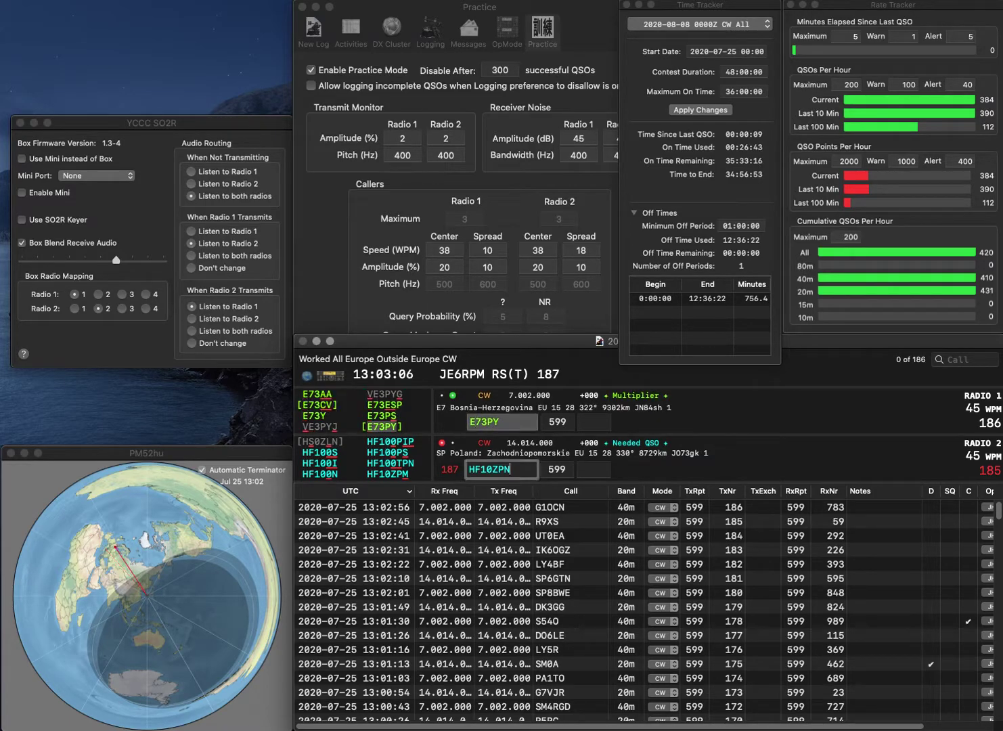
{"action": "key", "text": "BackSpace"}
{"action": "type", "text": "M"}
{"action": "key", "text": "grave"}
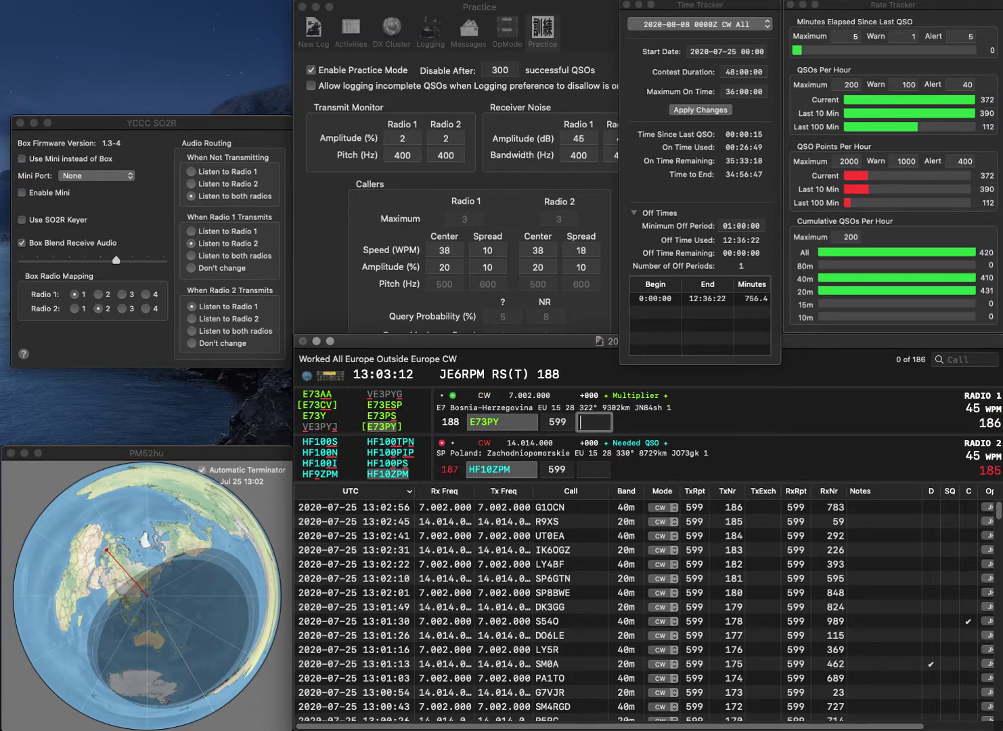
{"action": "type", "text": "912"}
{"action": "key", "text": "Return"}
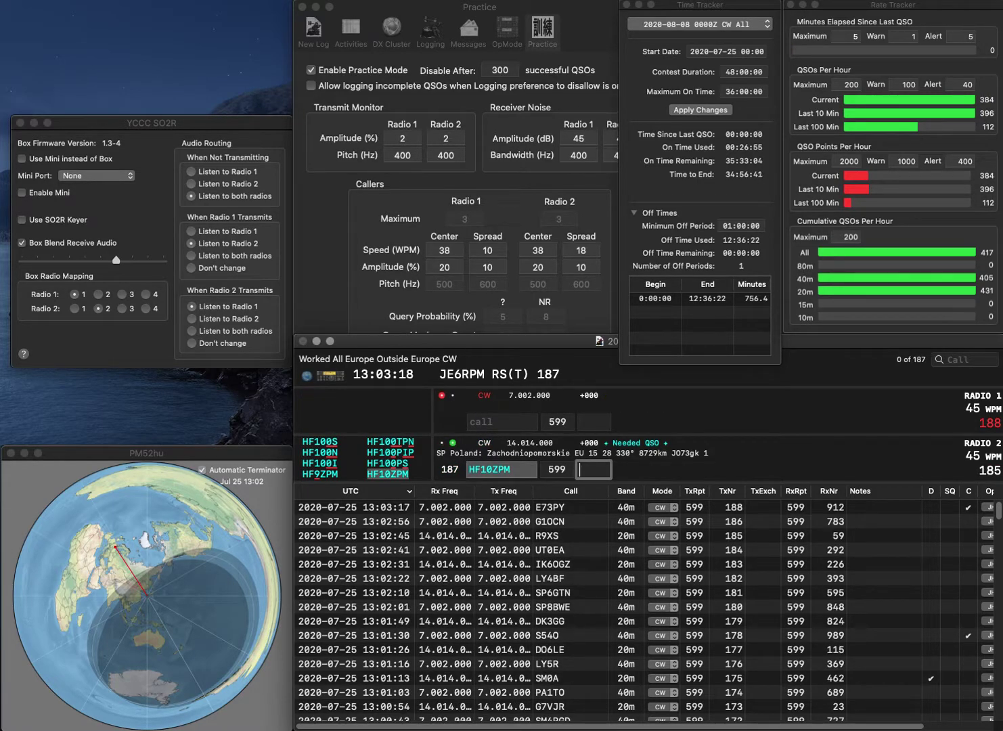
{"action": "type", "text": "906"}
{"action": "key", "text": "Return"}
Send the partial callsign PAN on Radio 1 and answer YO2NAA on Radio 2.
{"action": "type", "text": "PAN"}
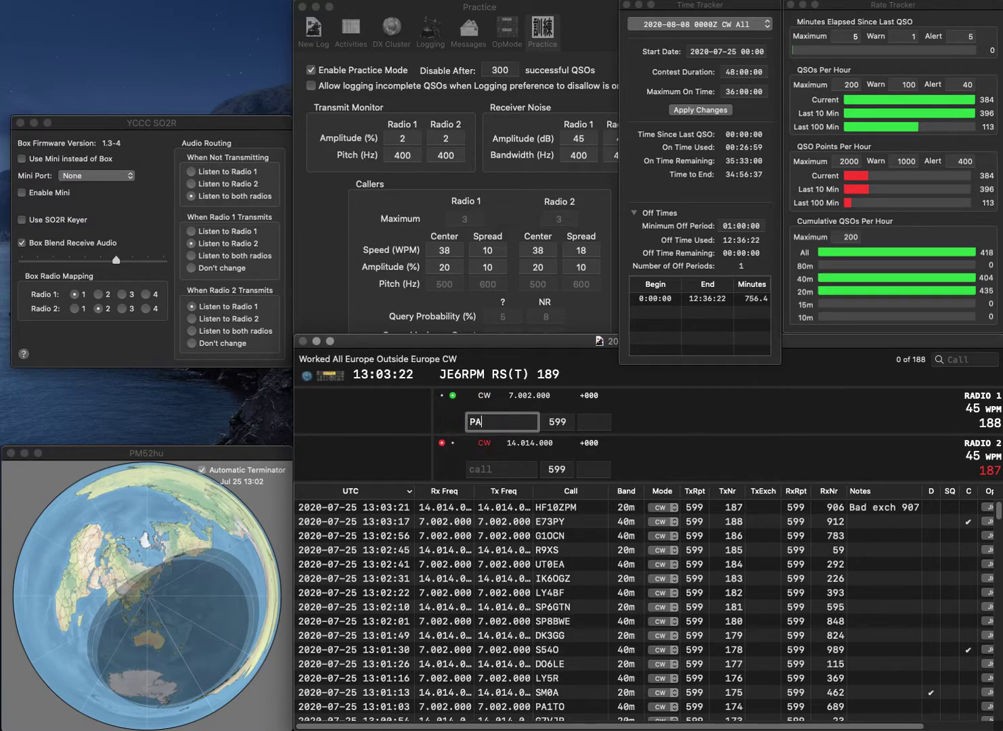
{"action": "key", "text": "Return"}
{"action": "type", "text": "YO2N"}
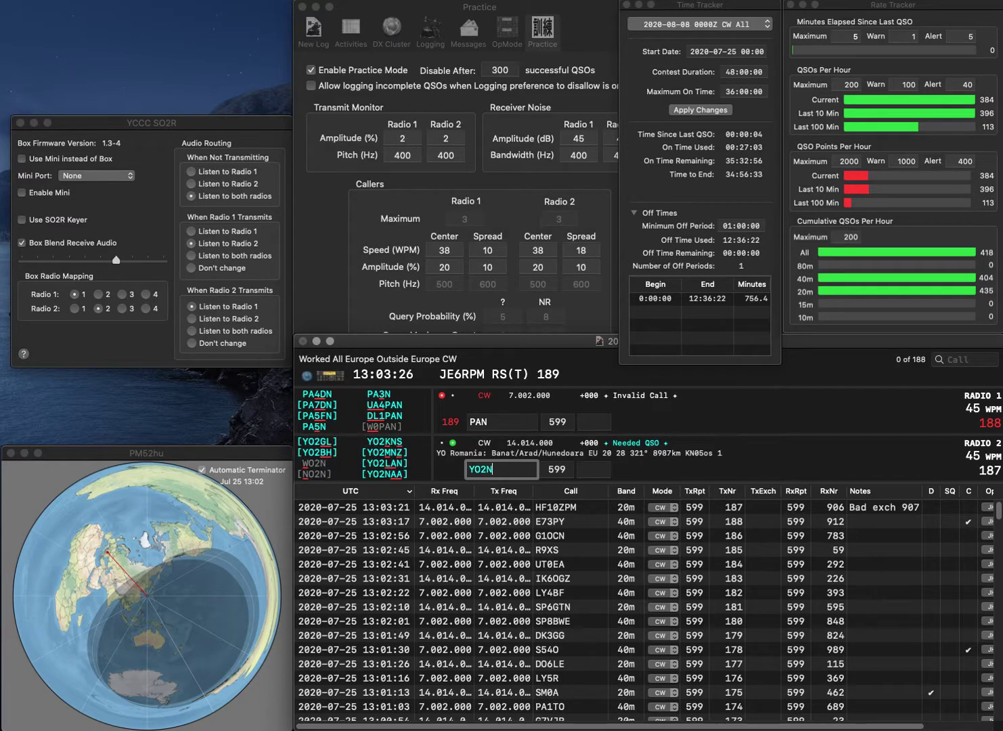
{"action": "type", "text": "AA"}
{"action": "key", "text": "Return"}
{"action": "type", "text": "DL1"}
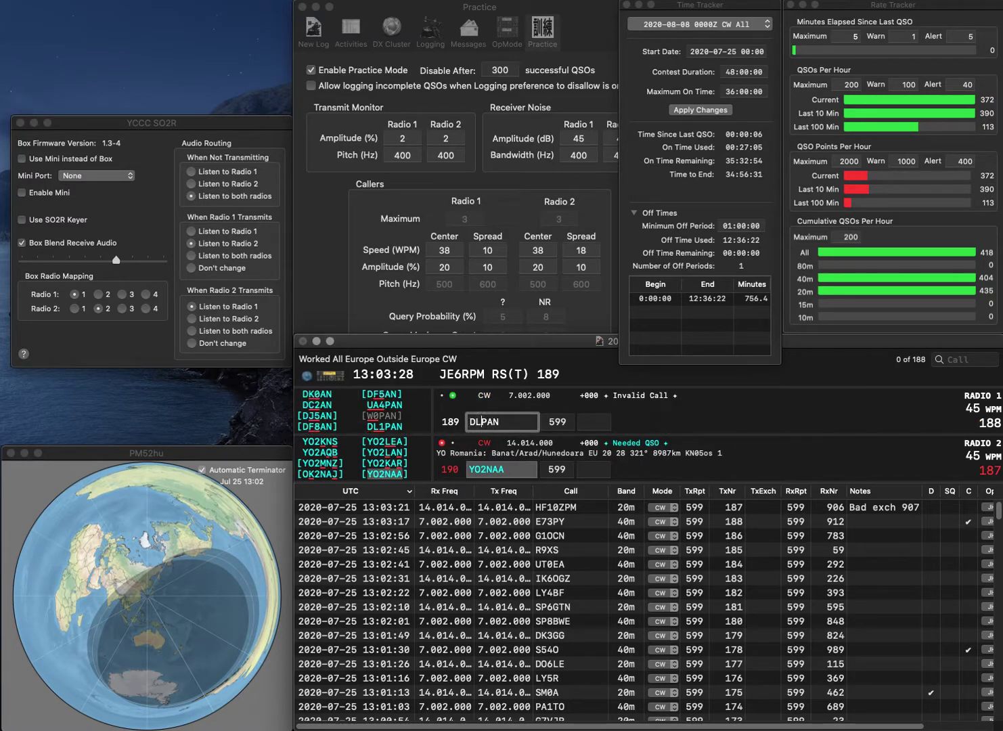
{"action": "key", "text": "Return"}
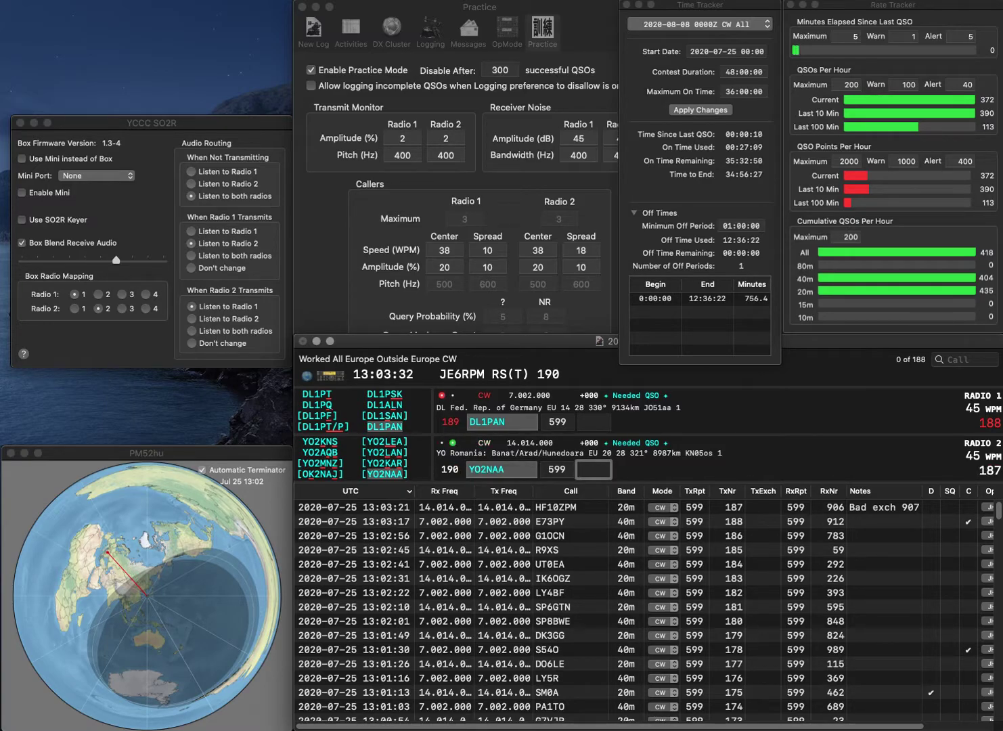
{"action": "type", "text": "846"}
{"action": "key", "text": "Return"}
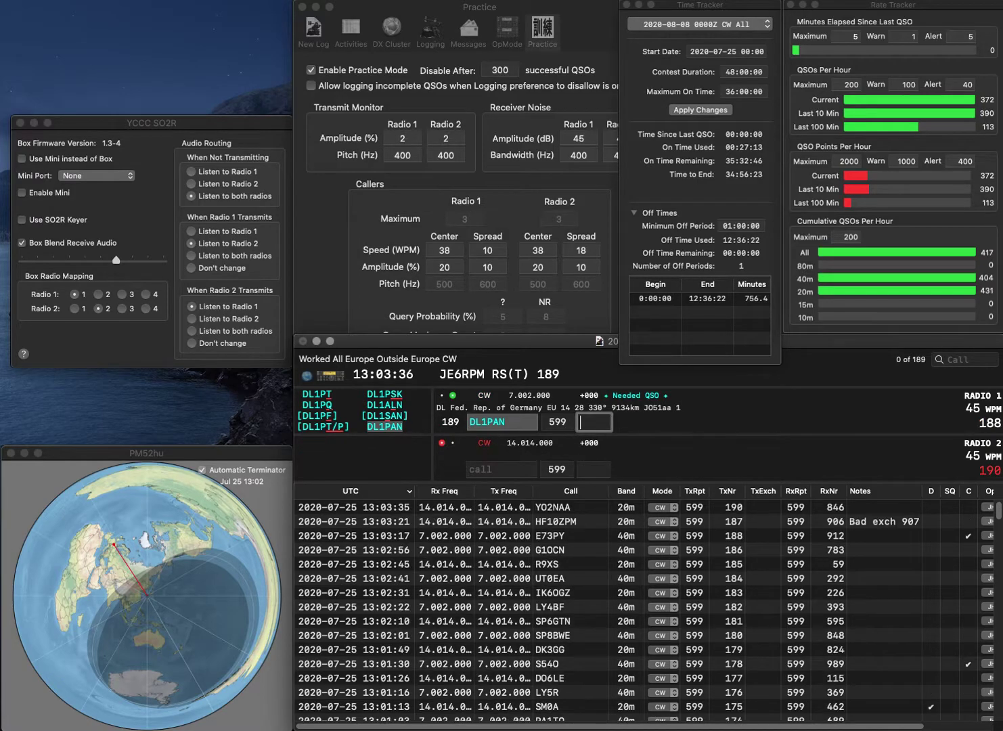
{"action": "type", "text": "48"}
{"action": "key", "text": "Return"}
{"action": "type", "text": "DL1I"}
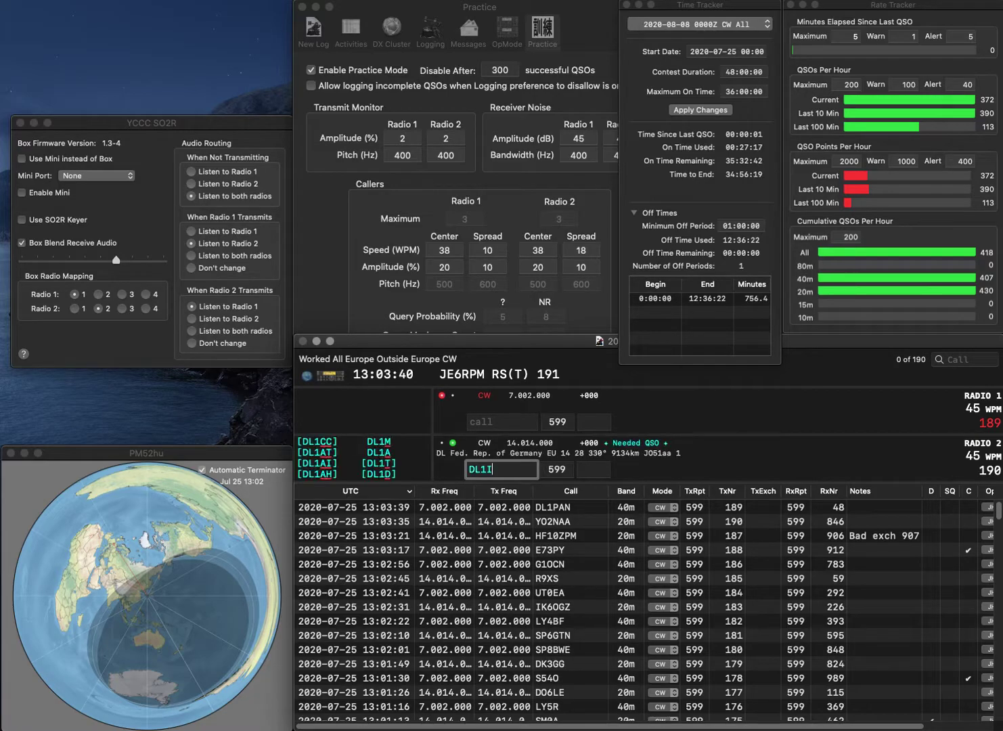
{"action": "type", "text": "AO"}
{"action": "key", "text": "Return"}
{"action": "type", "text": "YTJB"}
{"action": "key", "text": "Left"}
{"action": "type", "text": "1"}
{"action": "key", "text": "Return"}
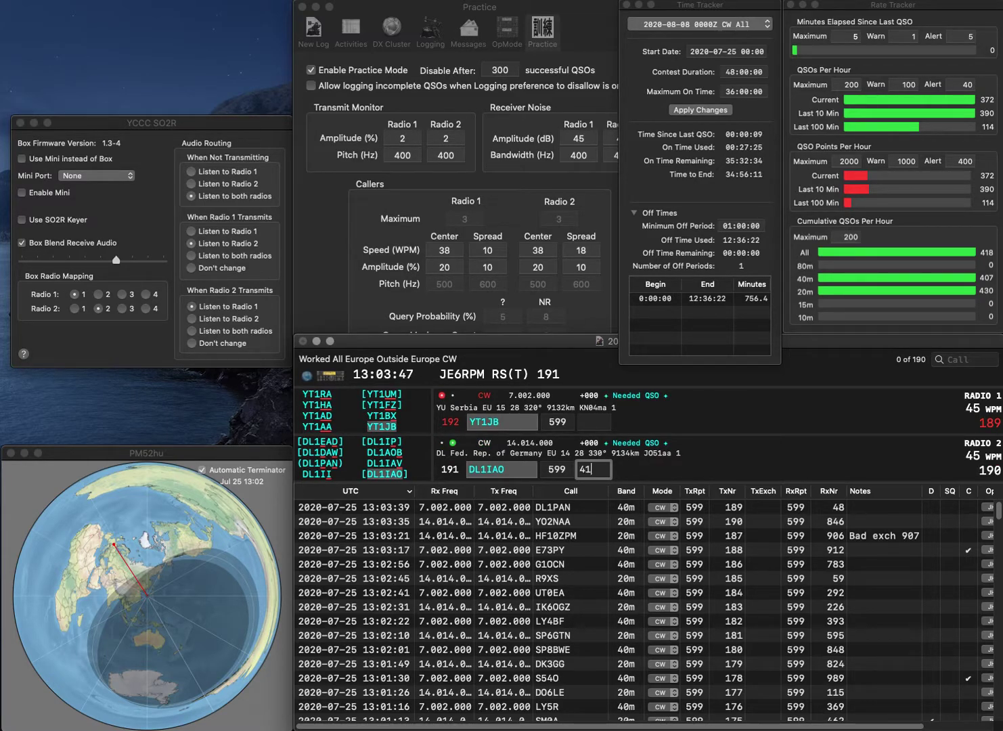
Log DL1IAO on Radio 2 with received number 413 and YT1JB on Radio 1 with 809.
{"action": "type", "text": "3"}
{"action": "key", "text": "Return"}
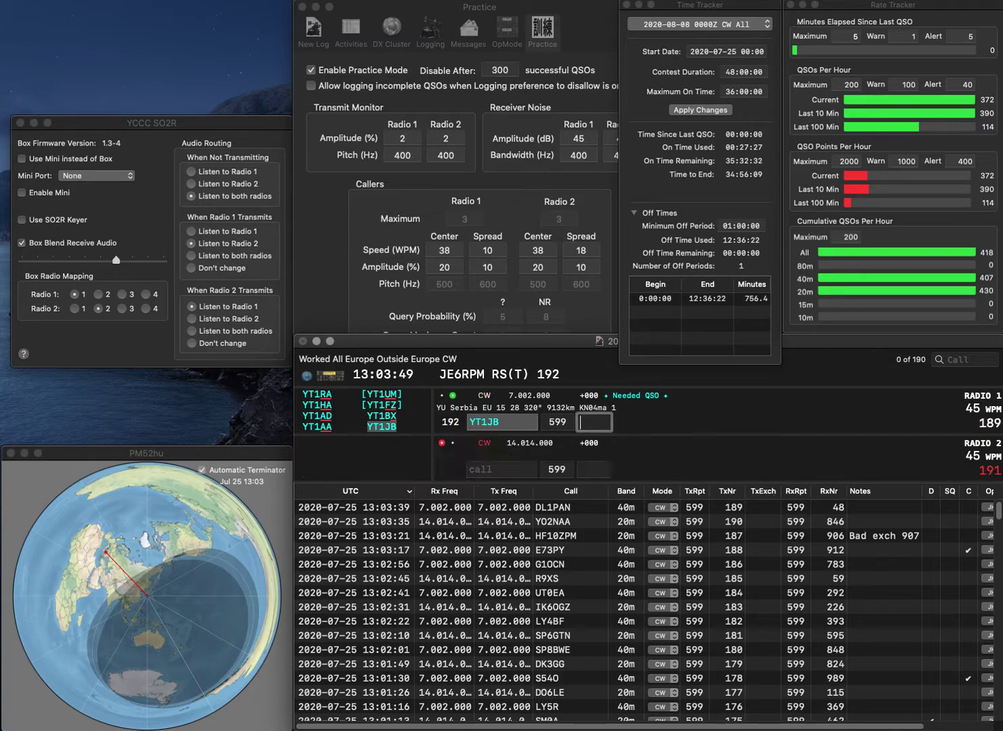
{"action": "type", "text": "809"}
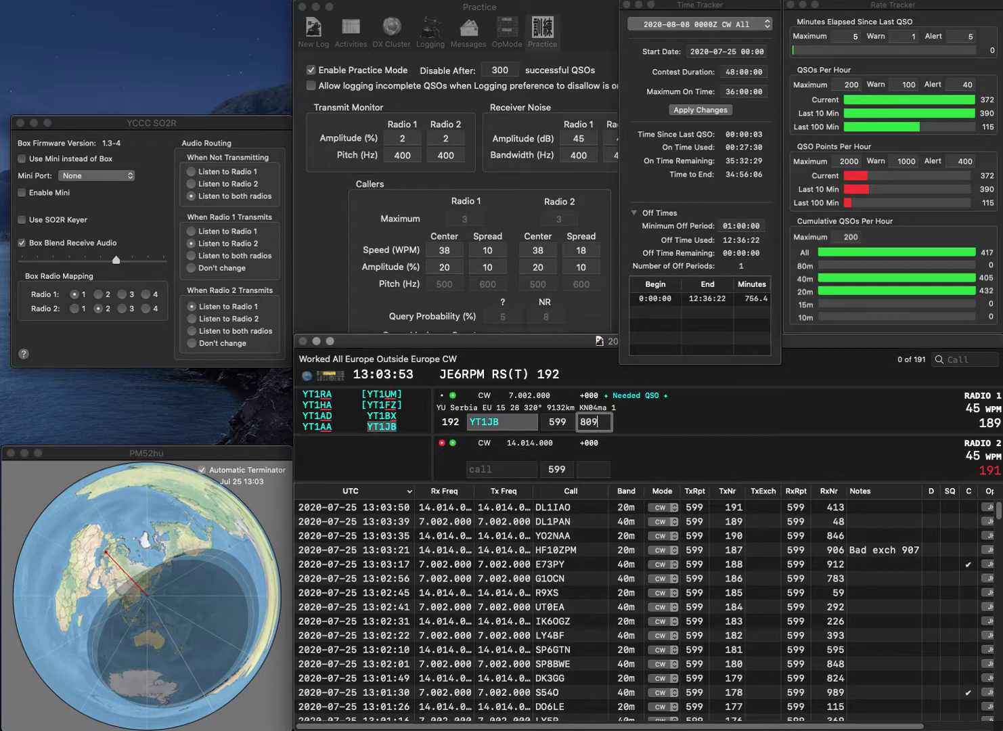
{"action": "key", "text": "Return"}
{"action": "type", "text": "LY4R"}
{"action": "key", "text": "Return"}
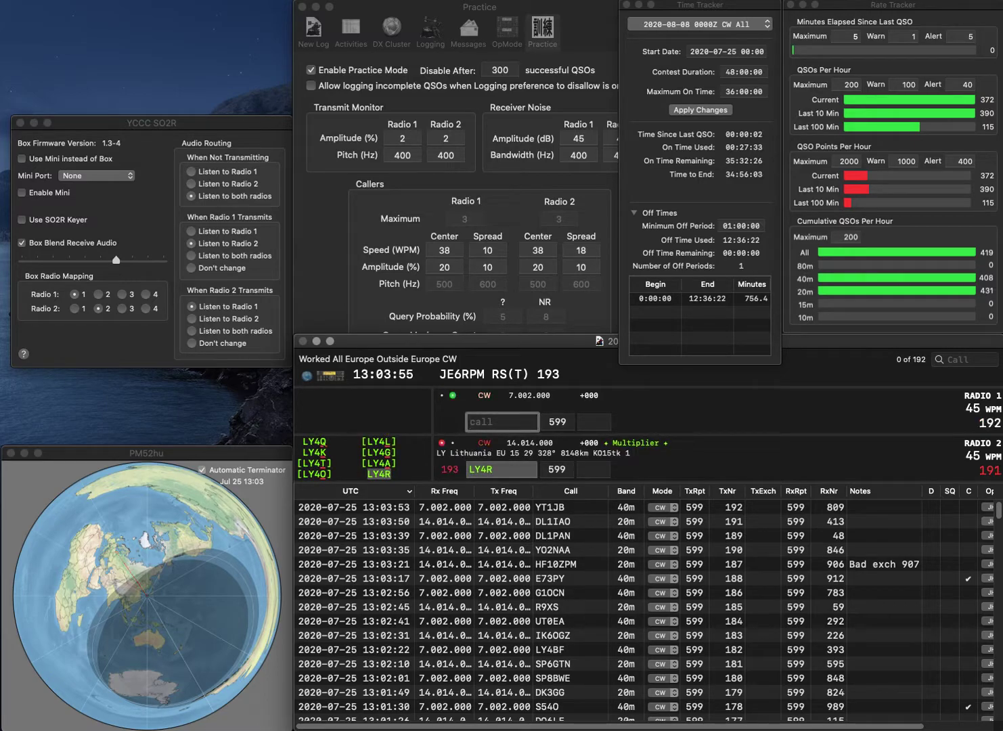
{"action": "type", "text": "G7AEY"}
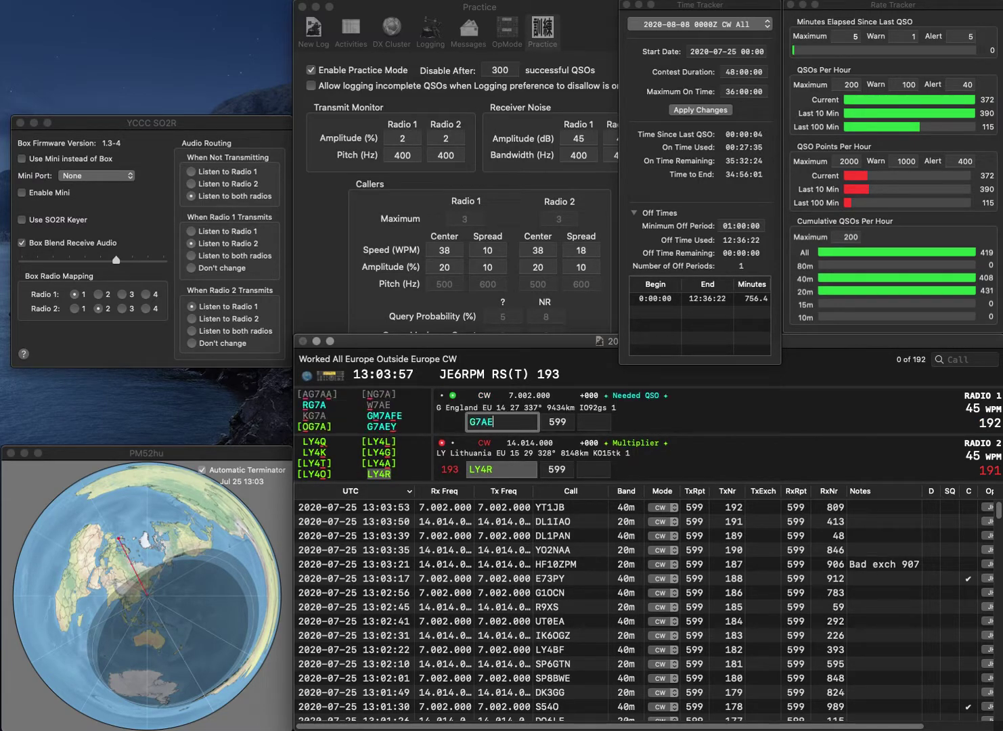
{"action": "key", "text": "Return"}
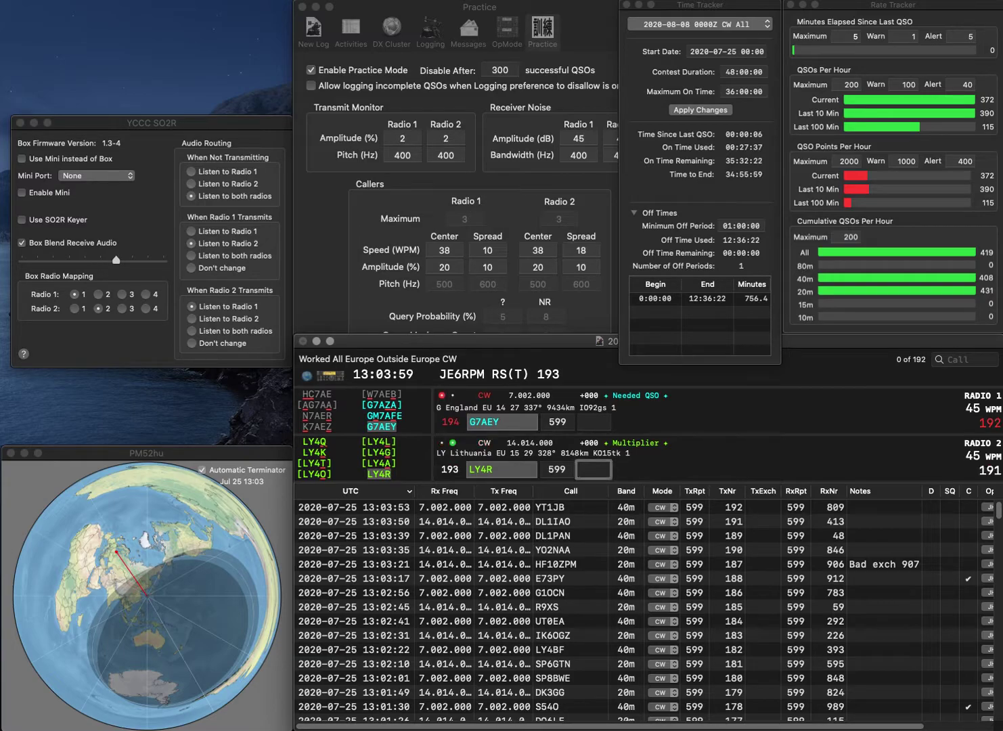
{"action": "type", "text": "252"}
{"action": "key", "text": "Return"}
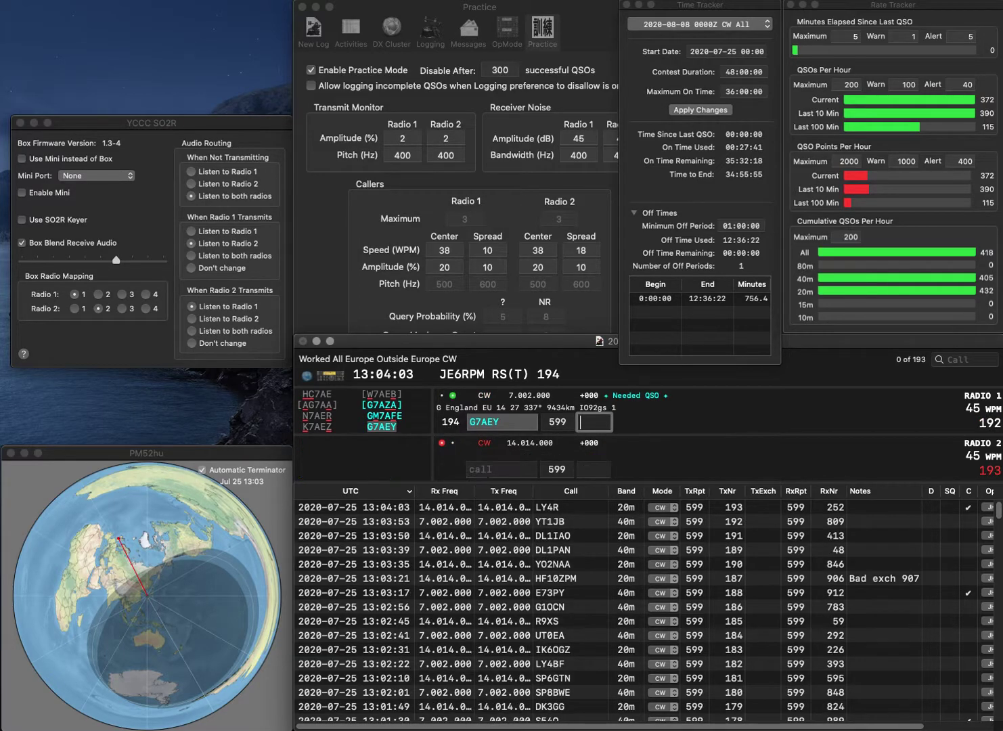
{"action": "type", "text": "834"}
{"action": "key", "text": "Return"}
{"action": "type", "text": "IK2"}
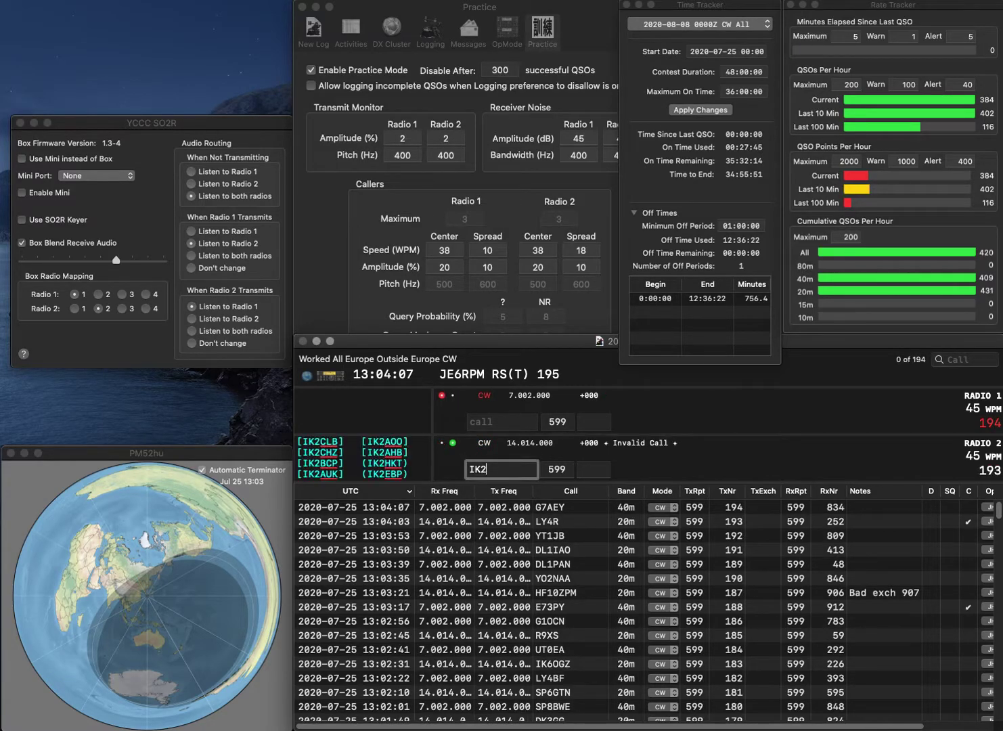
{"action": "type", "text": "QLY"}
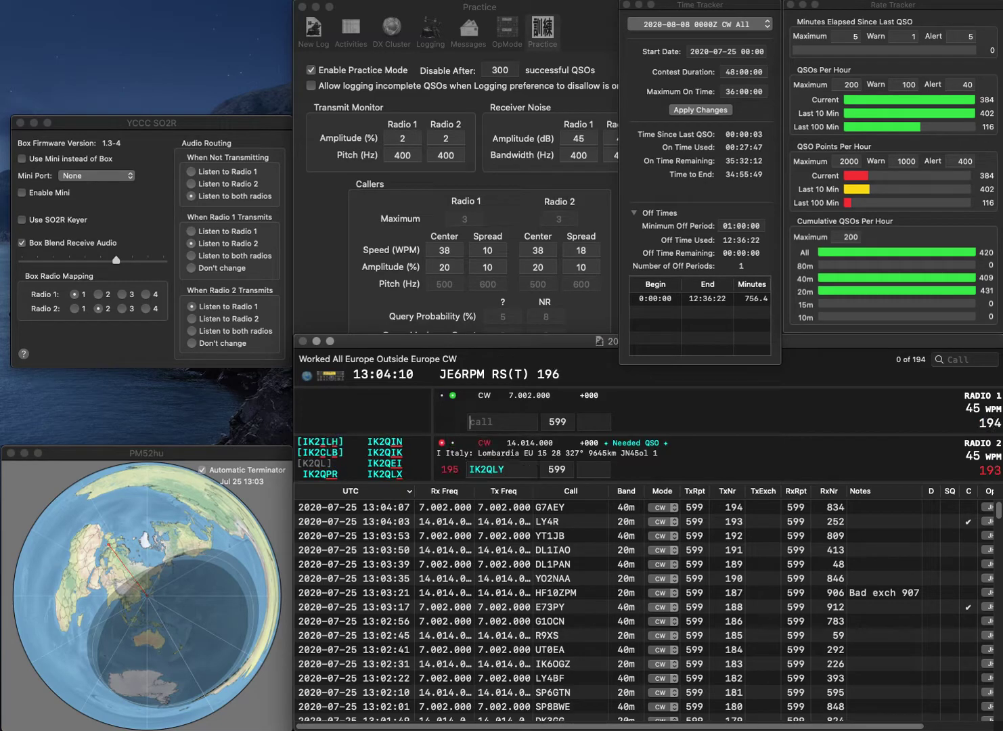
{"action": "key", "text": "Return"}
{"action": "type", "text": "M0EGI"}
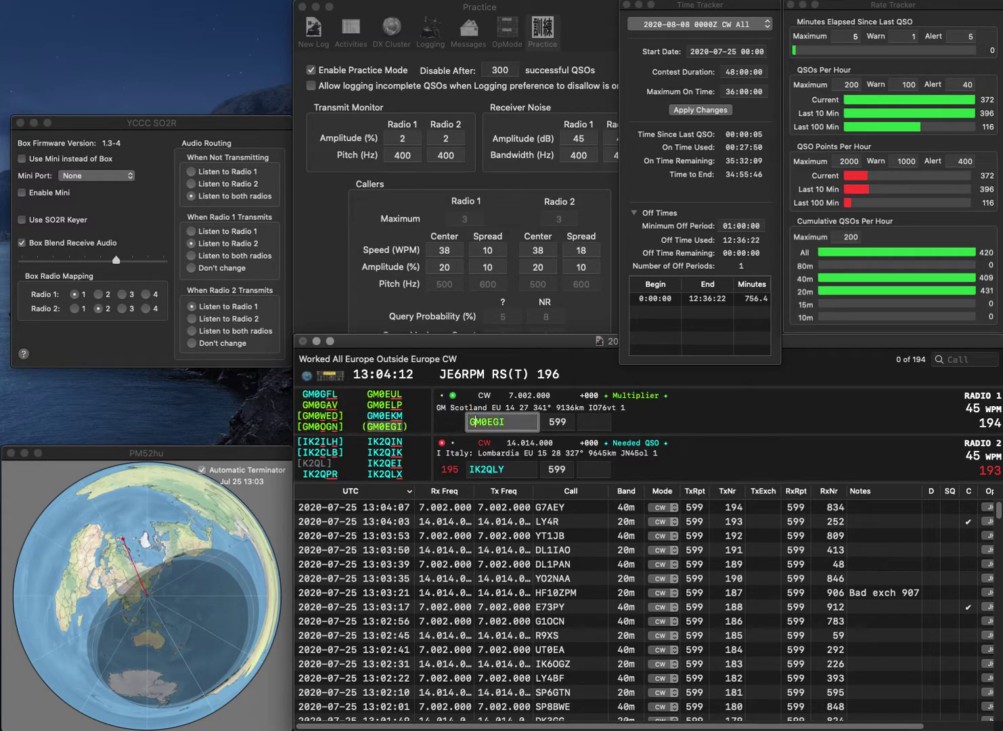
{"action": "key", "text": "Return"}
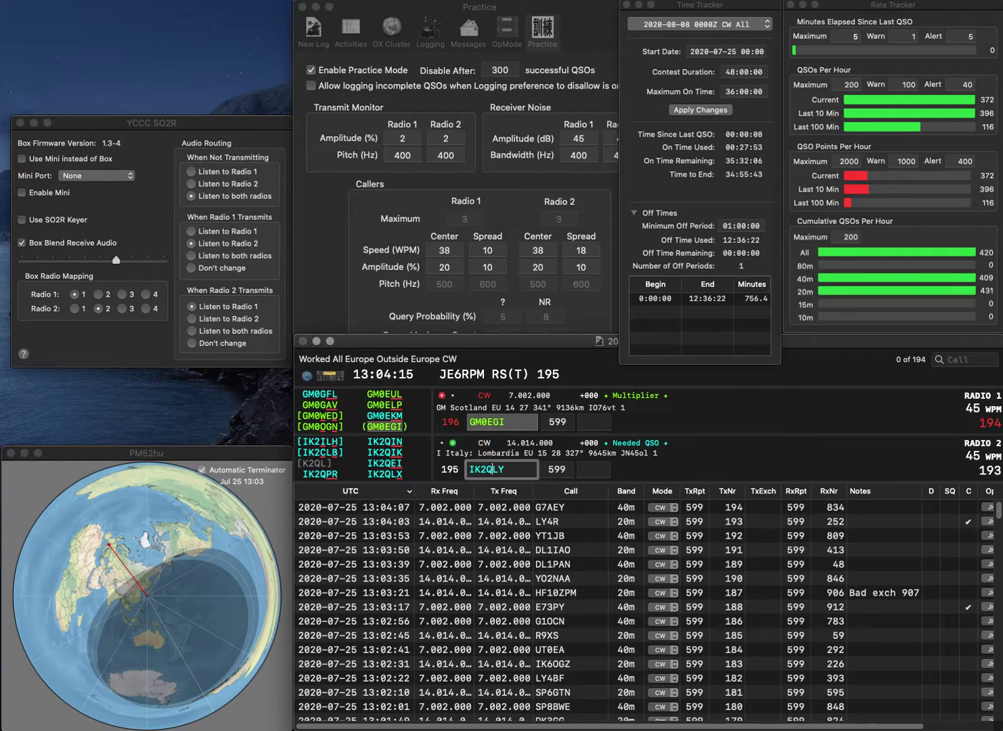
{"action": "key", "text": "BackSpace"}
{"action": "type", "text": "X"}
{"action": "key", "text": "space"}
{"action": "type", "text": "56"}
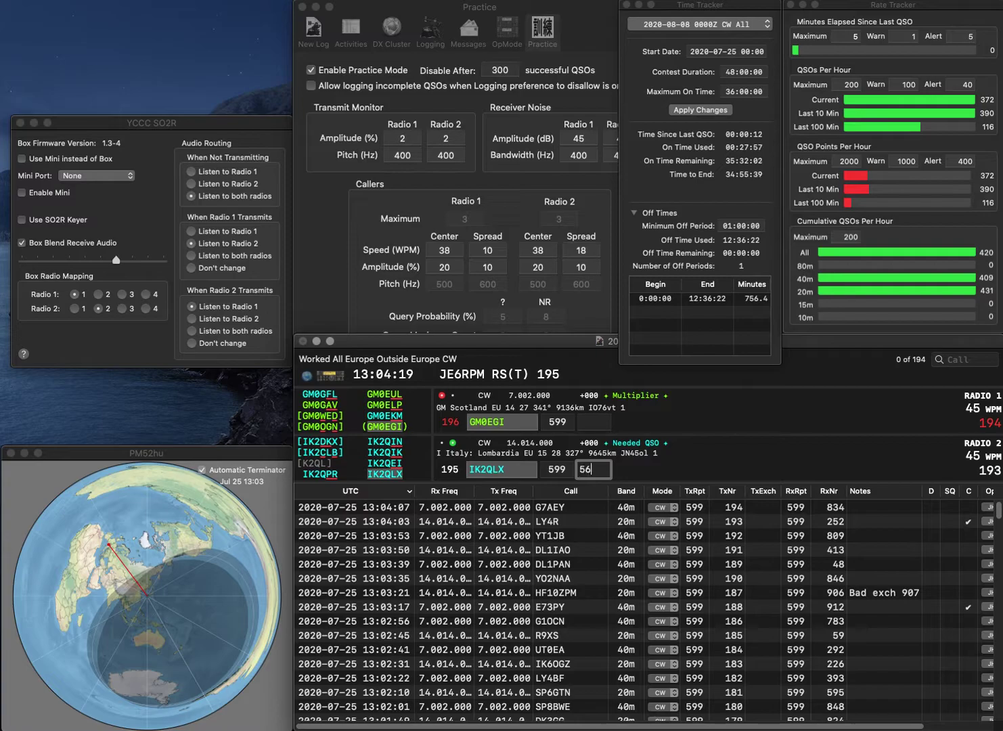
{"action": "type", "text": "1"}
{"action": "key", "text": "Return"}
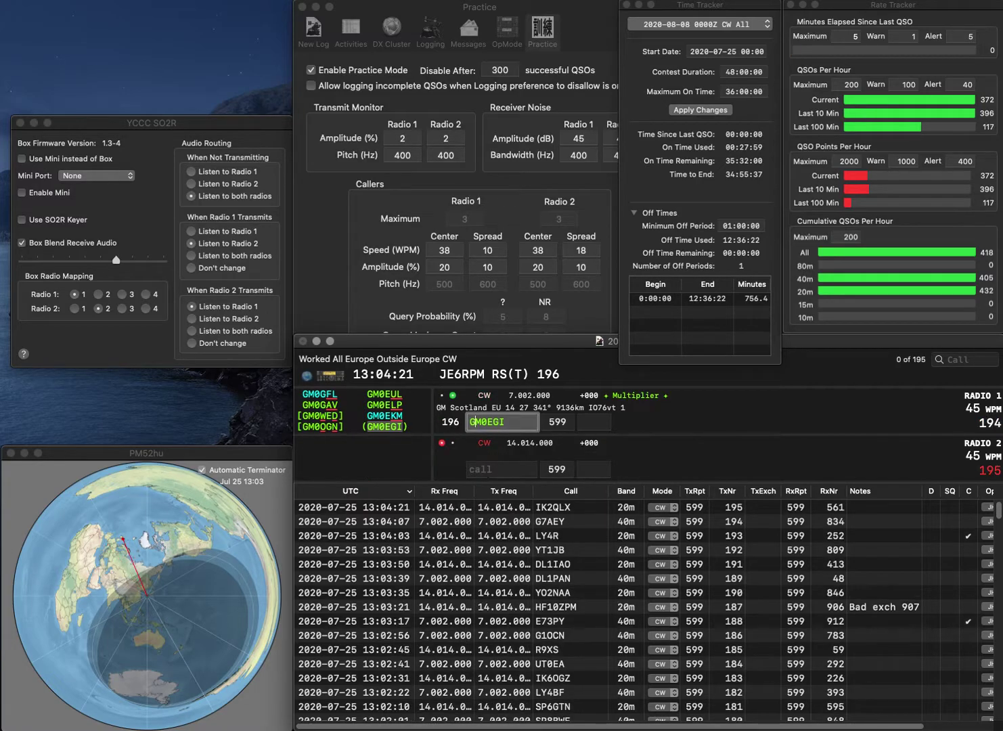
Log GM0EGI on Radio 1 with received number 564 and answer RM2R on Radio 2.
{"action": "type", "text": "564"}
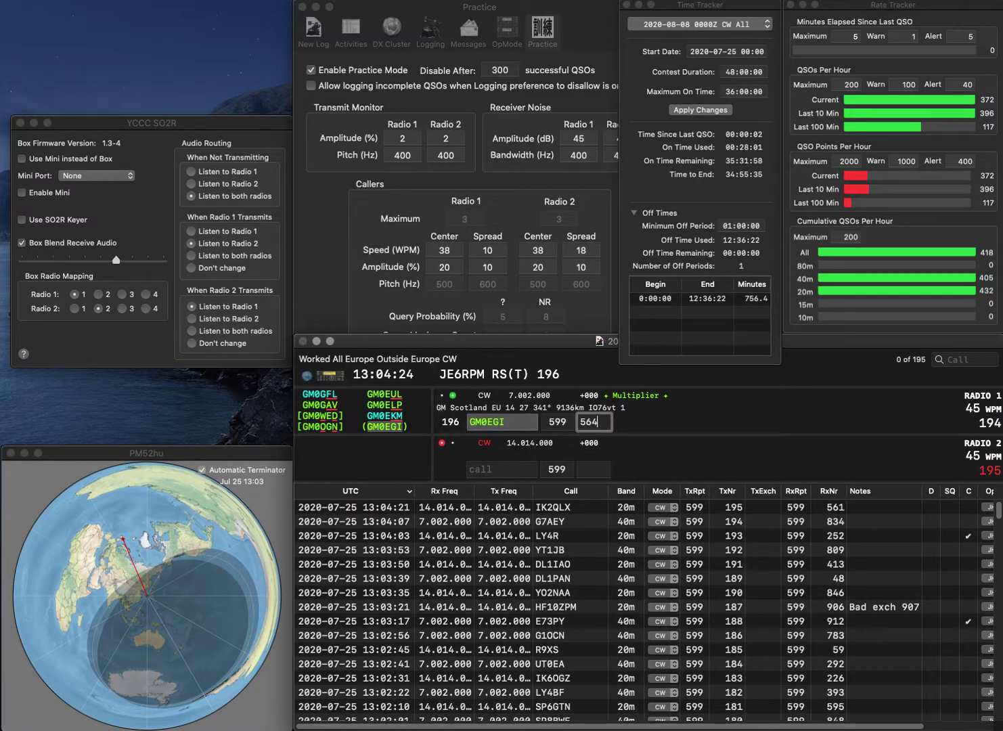
{"action": "key", "text": "Return"}
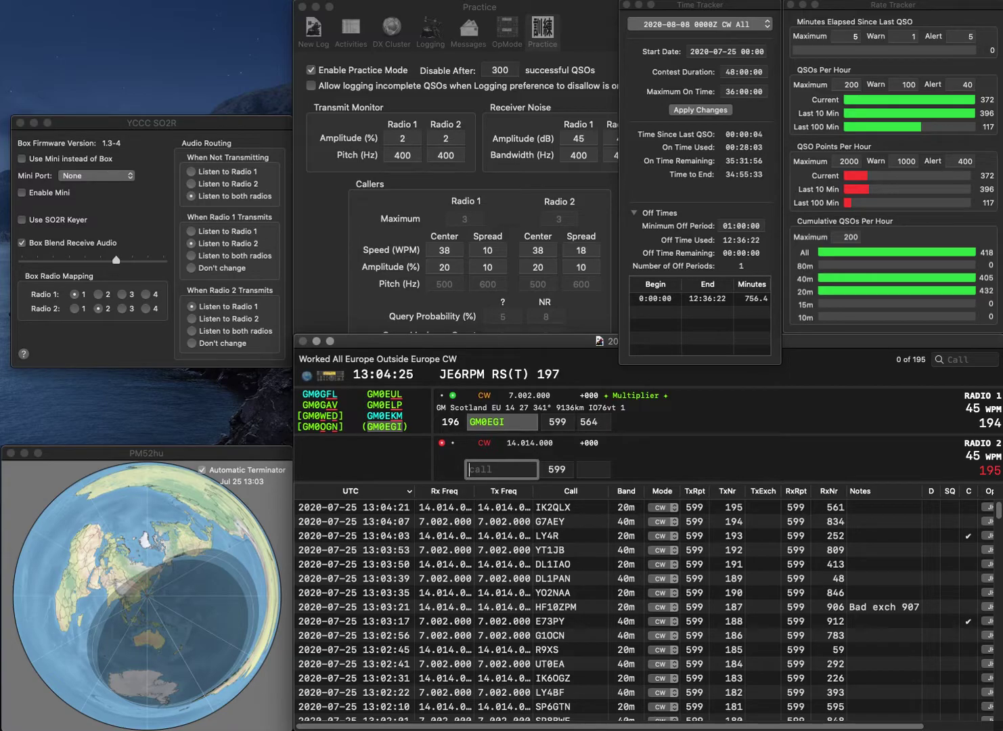
{"action": "type", "text": "LM1R"}
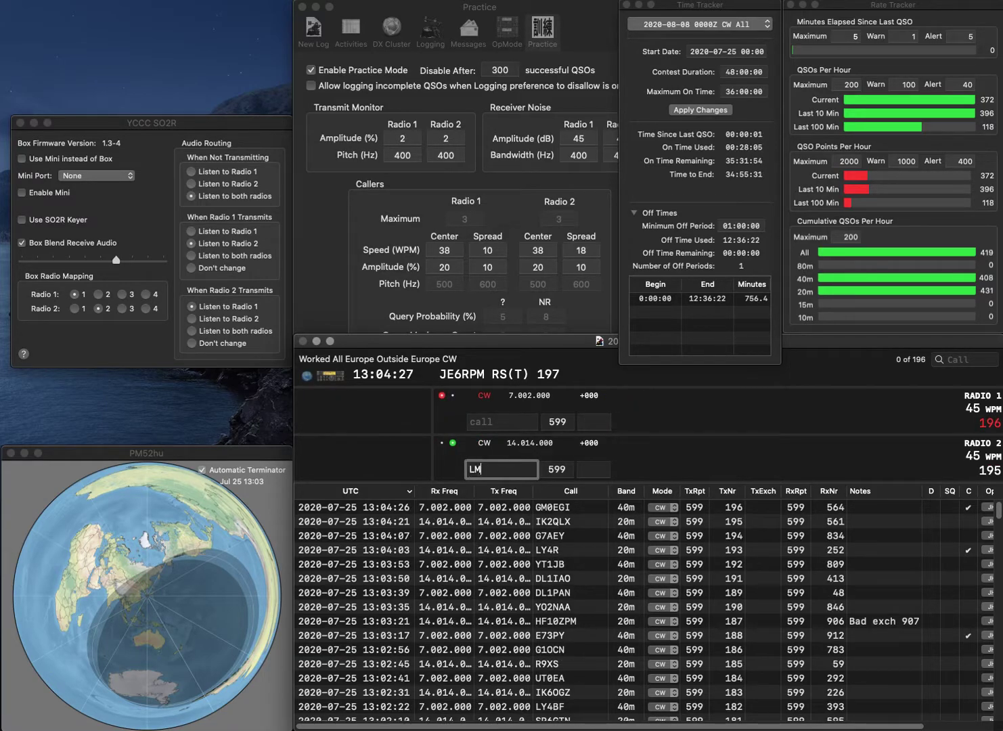
{"action": "key", "text": "Delete"}
{"action": "type", "text": "RM1R"}
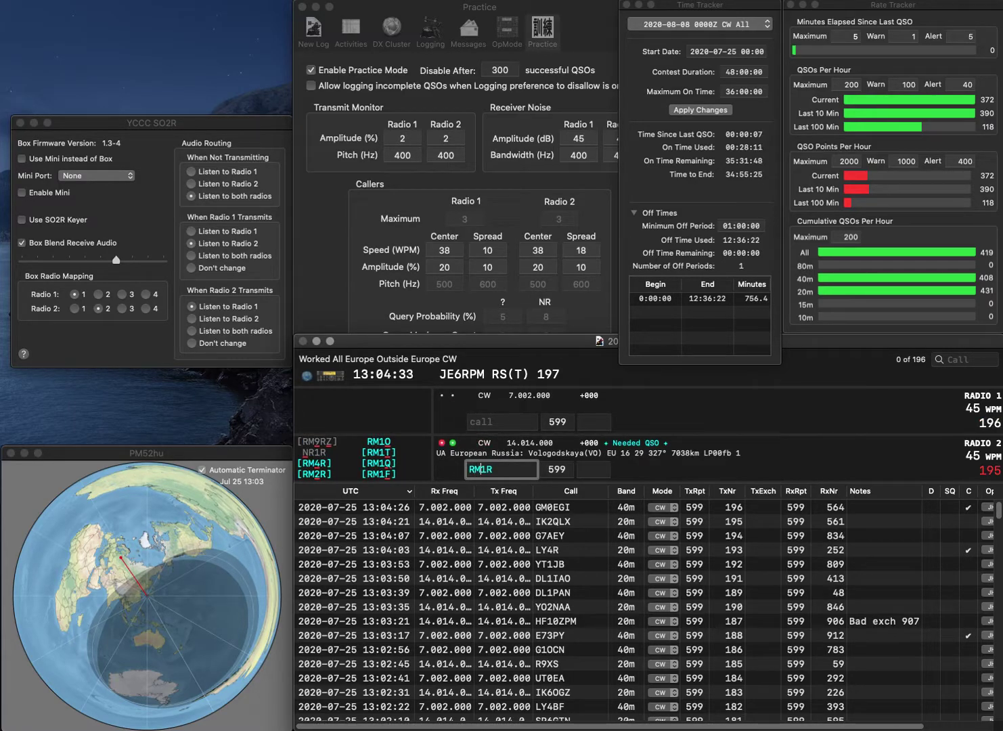
{"action": "key", "text": "Delete"}
{"action": "type", "text": "2"}
{"action": "key", "text": "Return"}
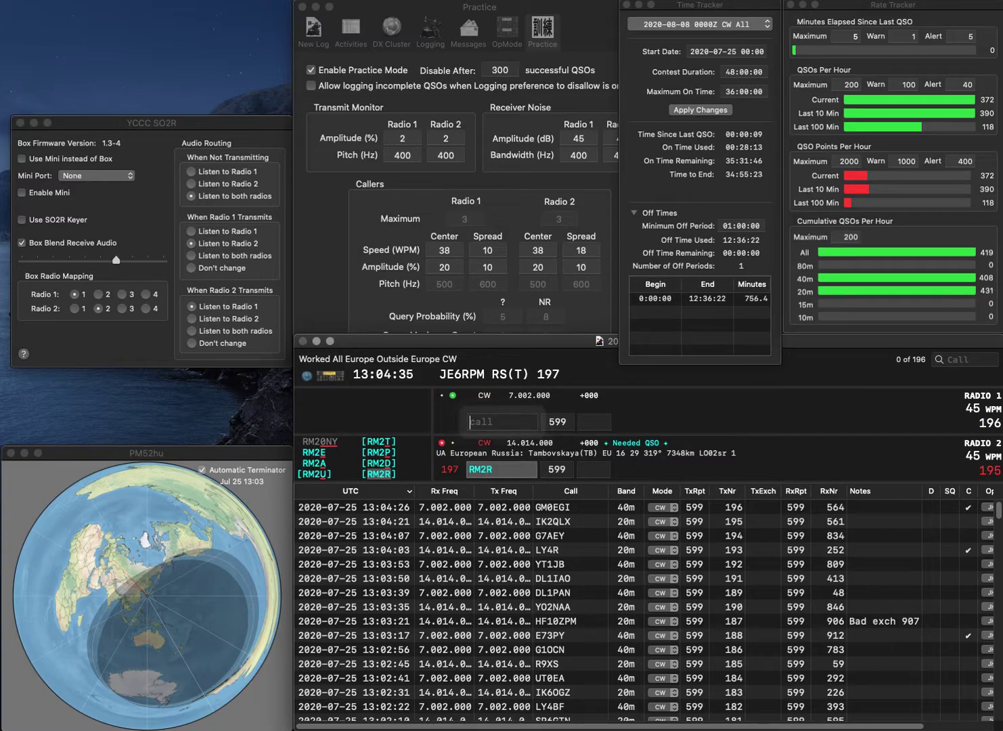
Answer OK1KEI on Radio 1 and log RM2R on Radio 2 with received number 891.
{"action": "type", "text": "OK1"}
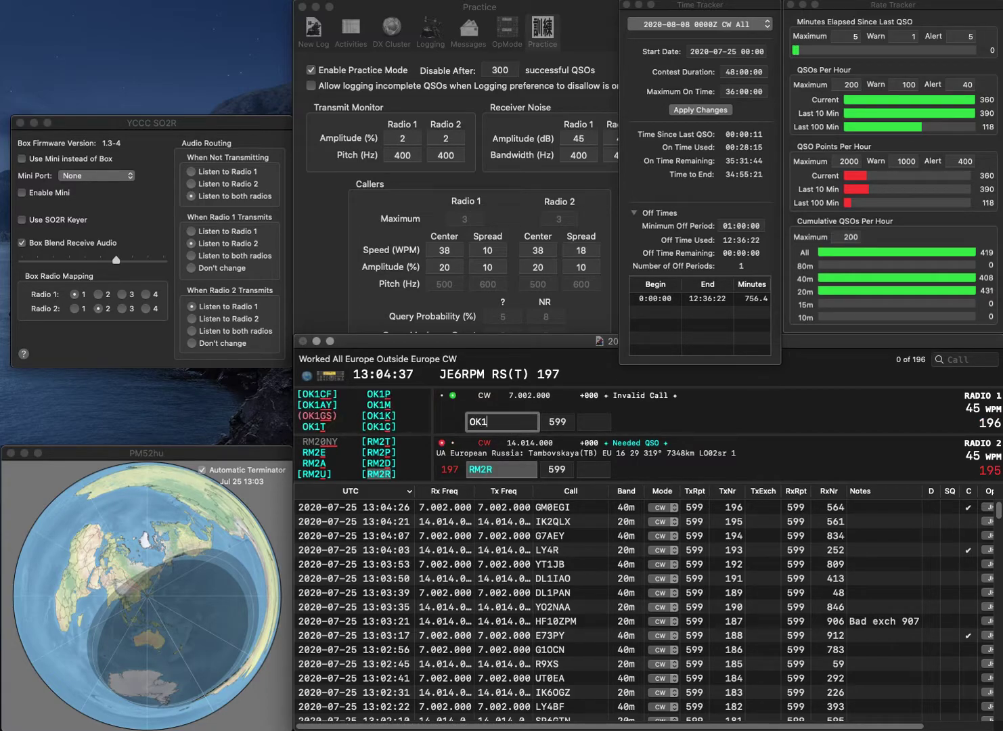
{"action": "type", "text": "KEI"}
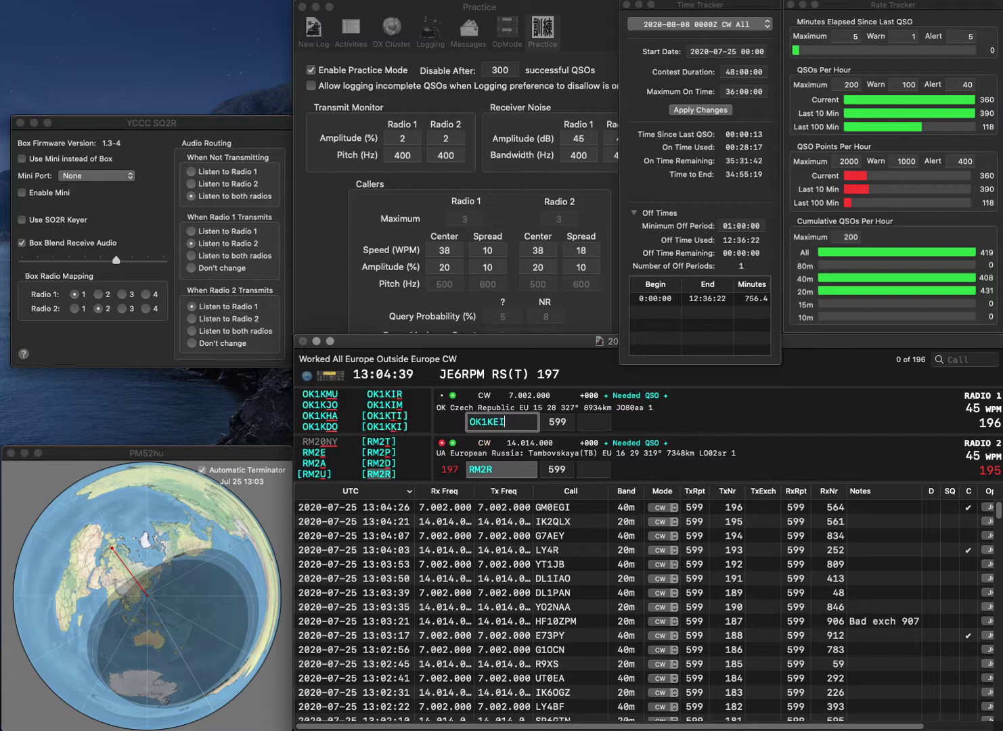
{"action": "key", "text": "Return"}
{"action": "key", "text": "space"}
{"action": "type", "text": "8"}
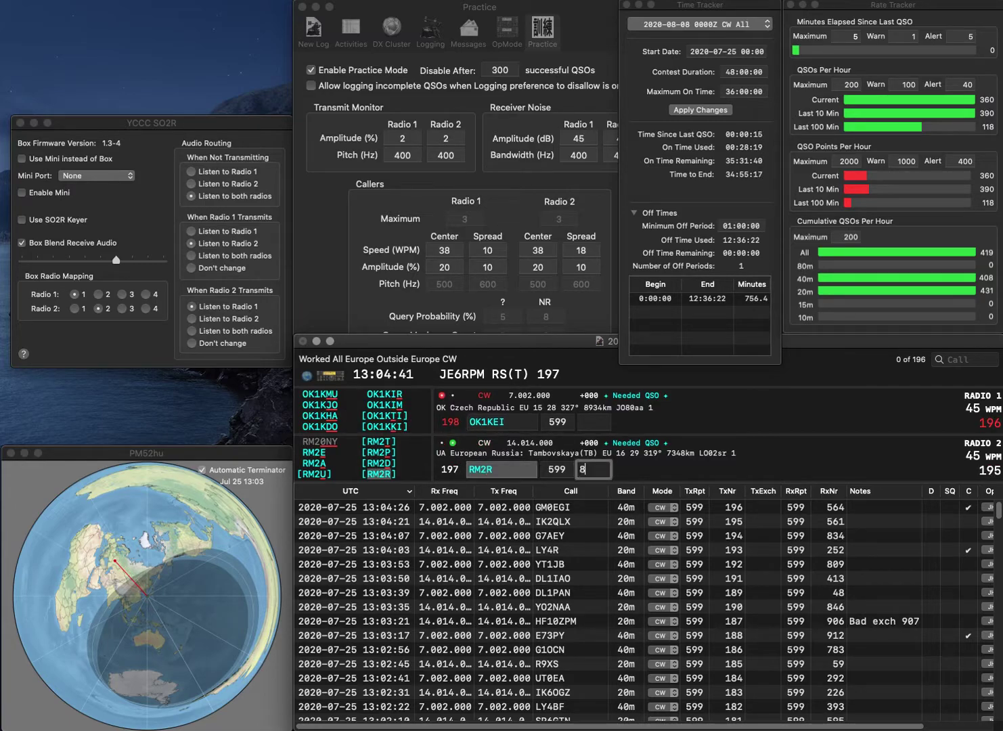
{"action": "type", "text": "91"}
{"action": "key", "text": "Return"}
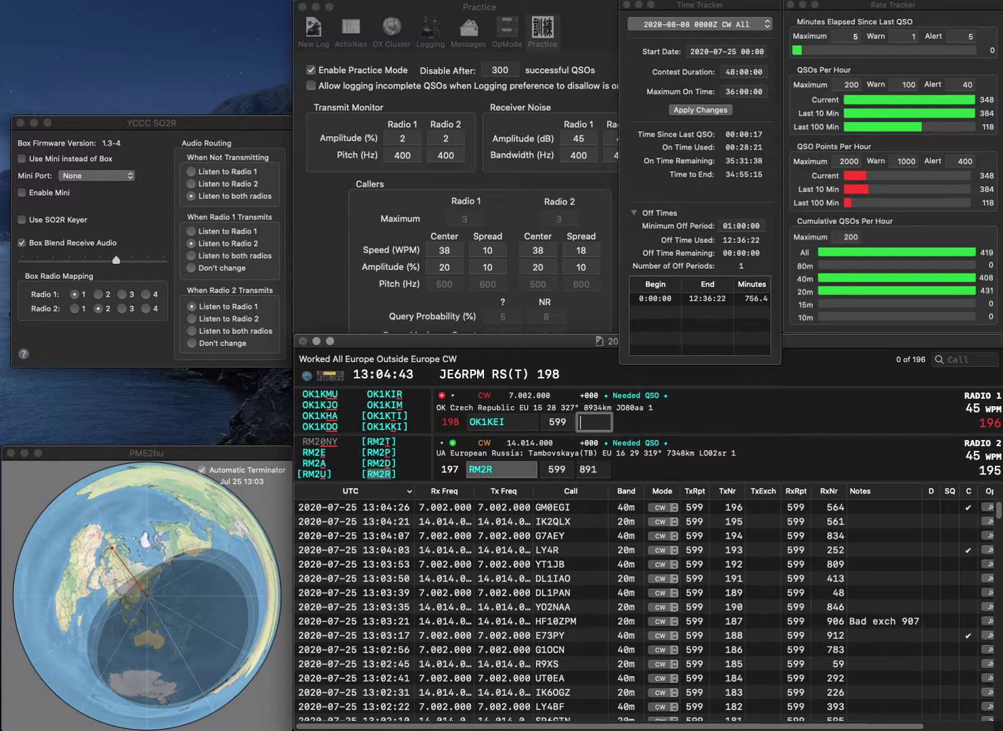
{"action": "key", "text": "BackSpace"}
{"action": "key", "text": "BackSpace"}
{"action": "type", "text": "TI"}
{"action": "key", "text": "Return"}
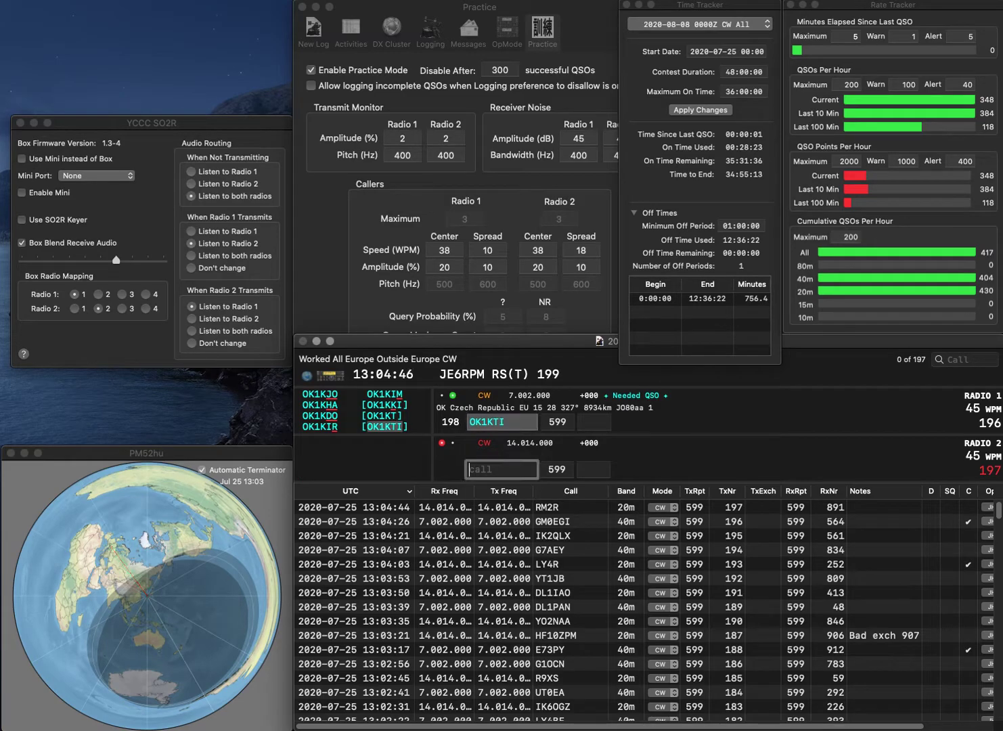
{"action": "type", "text": "SM2ODB"}
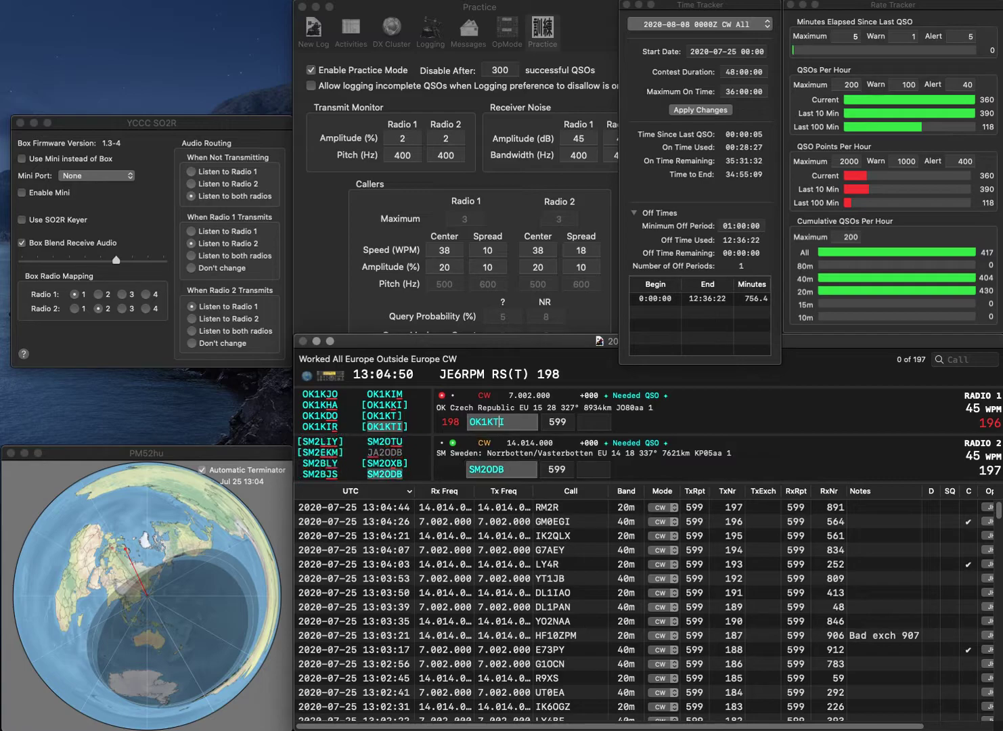
{"action": "key", "text": "Tab"}
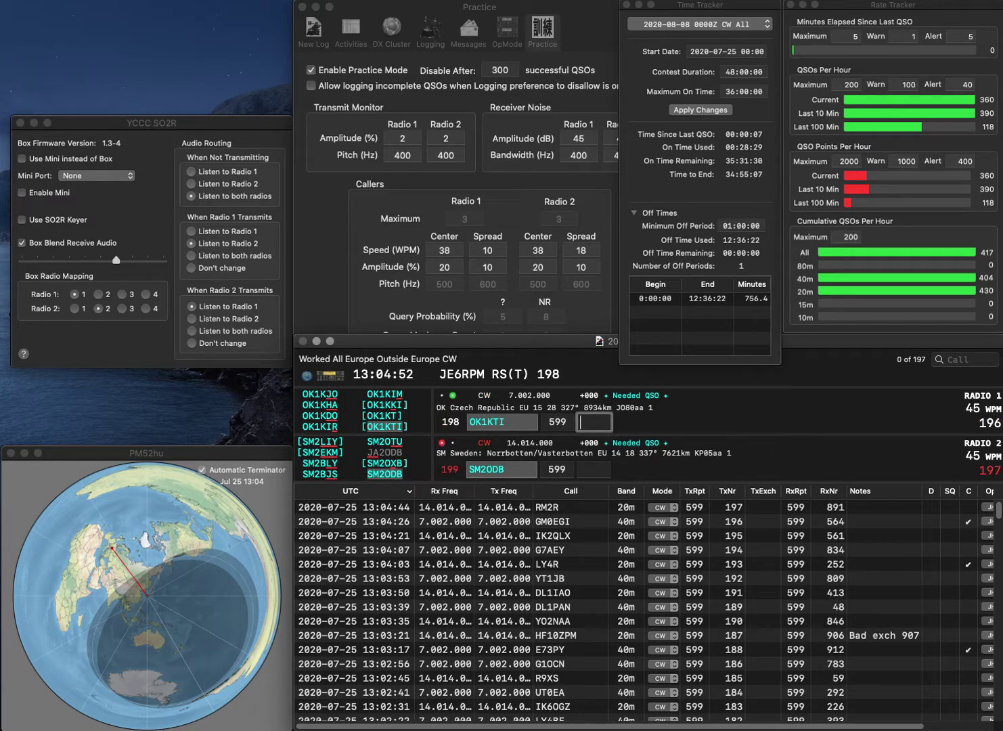
Log OK1KTI on Radio 1 with received number 47 and SM2ODB on Radio 2 with 69.
{"action": "type", "text": "47"}
{"action": "key", "text": "Return"}
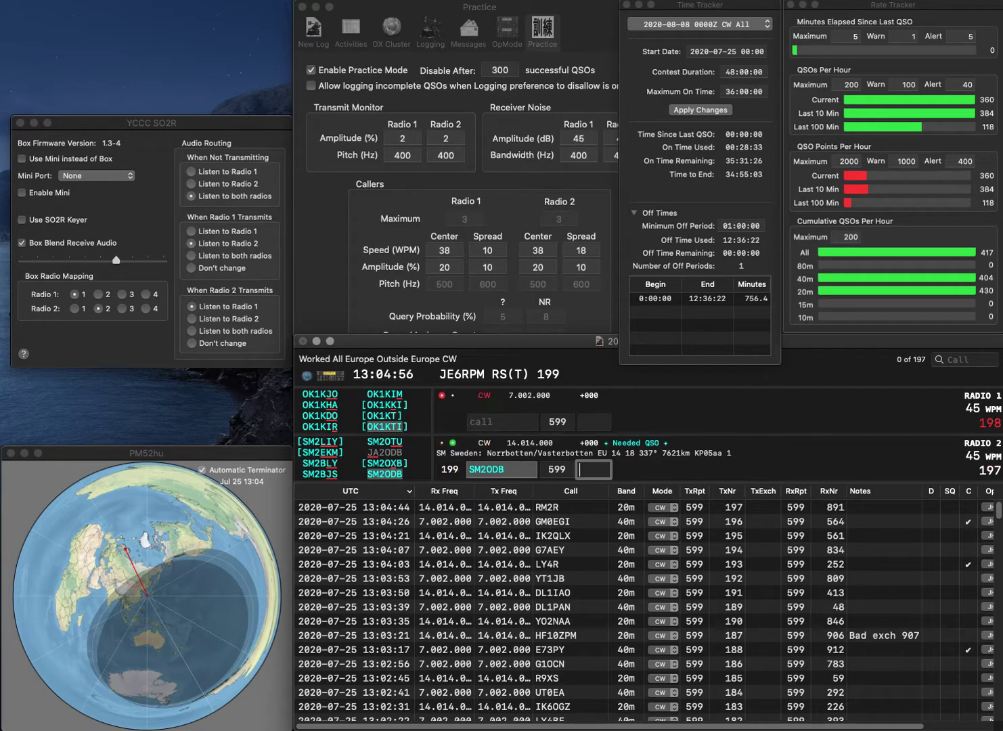
{"action": "type", "text": "69"}
{"action": "key", "text": "Return"}
Answer HF40CUF on Radio 1 and YT3X on Radio 2.
{"action": "type", "text": "4"}
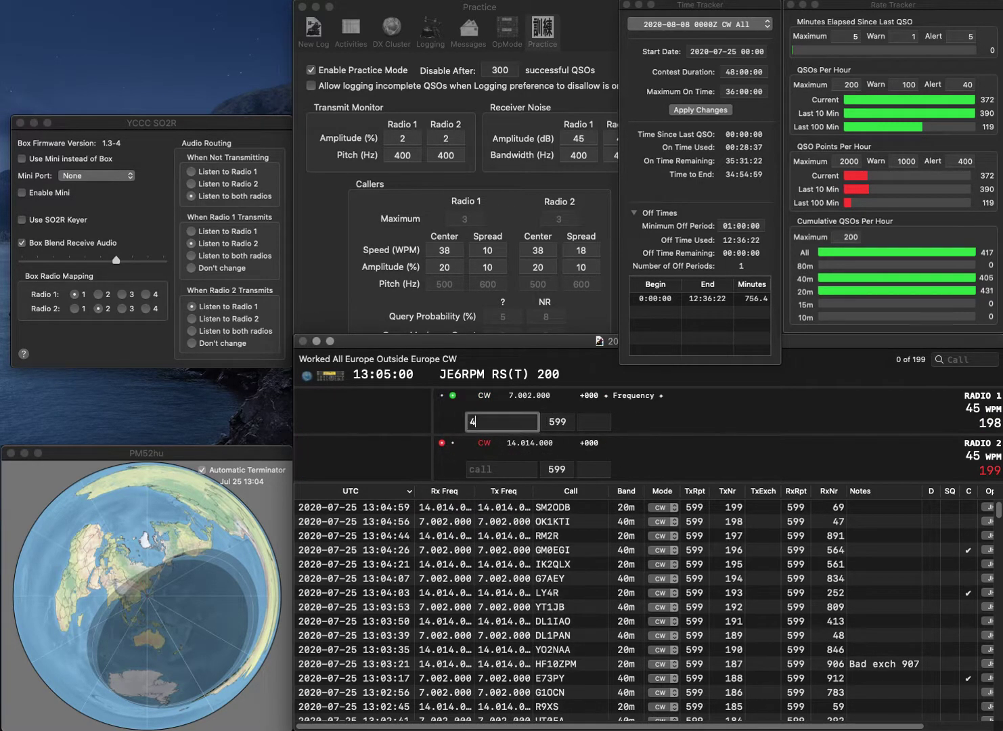
{"action": "type", "text": "0CUF"}
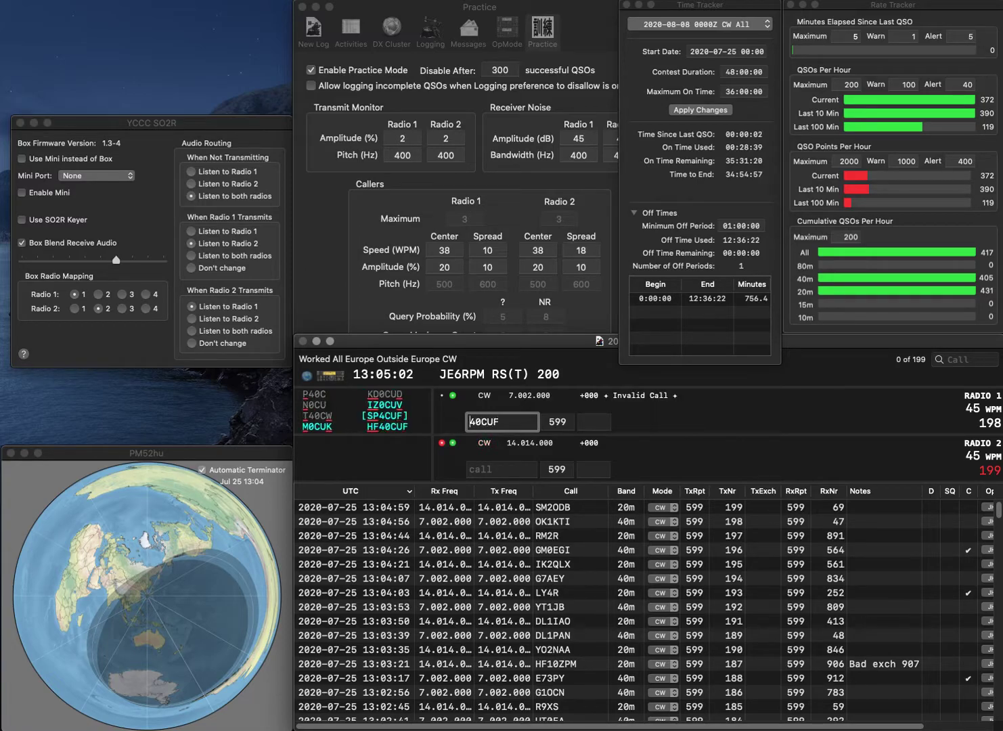
{"action": "key", "text": "Home"}
{"action": "type", "text": "HF"}
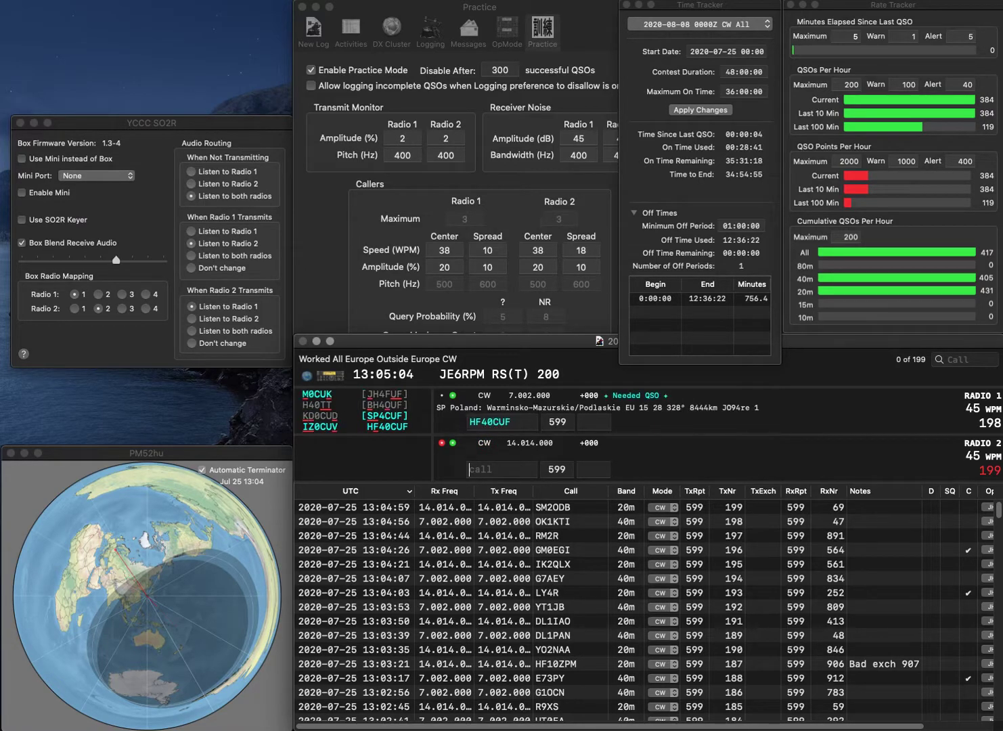
{"action": "key", "text": "Return"}
{"action": "type", "text": "YT"}
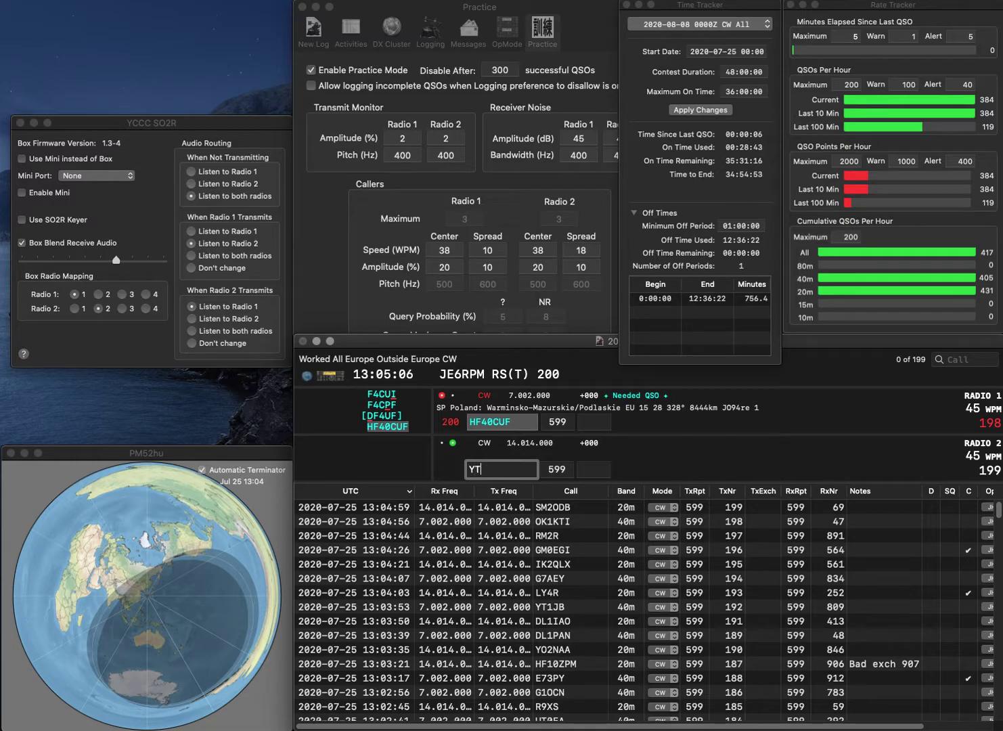
{"action": "type", "text": "3X"}
{"action": "key", "text": "Return"}
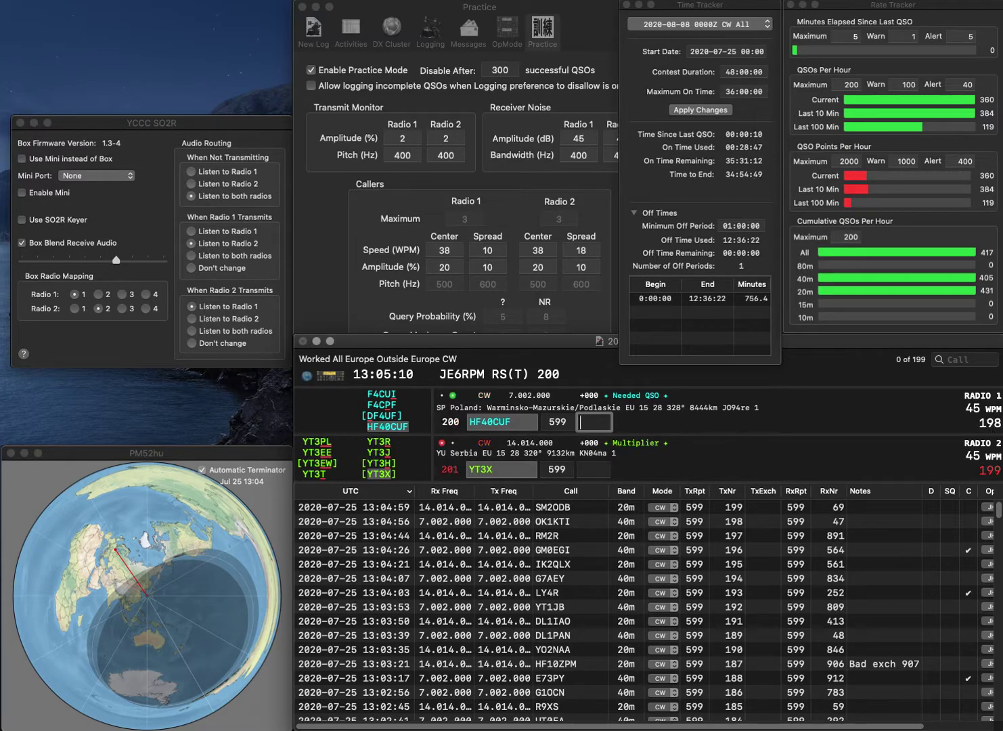
Log HF40CUF on Radio 1 with received number 888 and YT3X on Radio 2 with 740.
{"action": "type", "text": "888"}
{"action": "key", "text": "Return"}
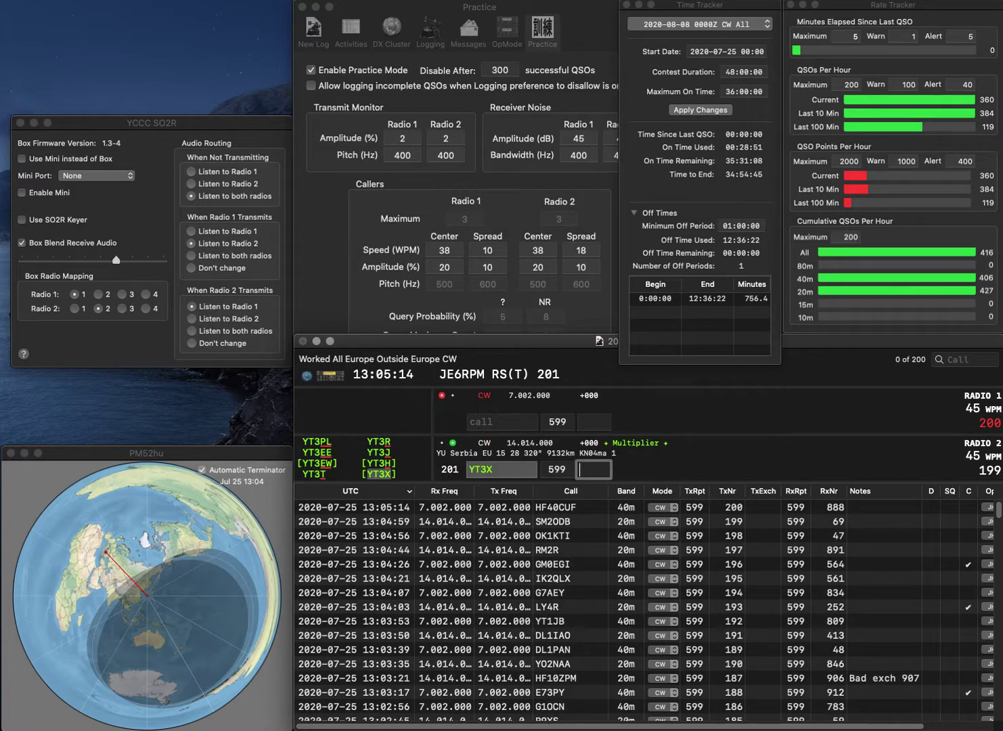
{"action": "type", "text": "740"}
{"action": "key", "text": "Return"}
Answer EM5K on Radio 1 and RW3DY on Radio 2.
{"action": "type", "text": "EM5K"}
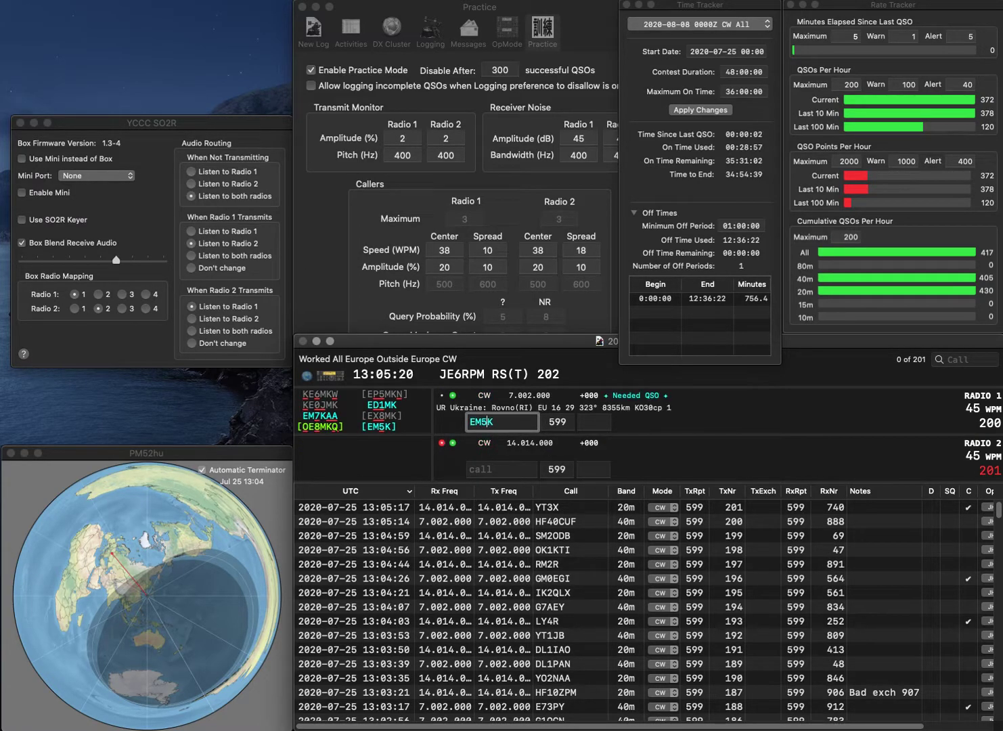
{"action": "key", "text": "Return"}
{"action": "type", "text": "RW3DY"}
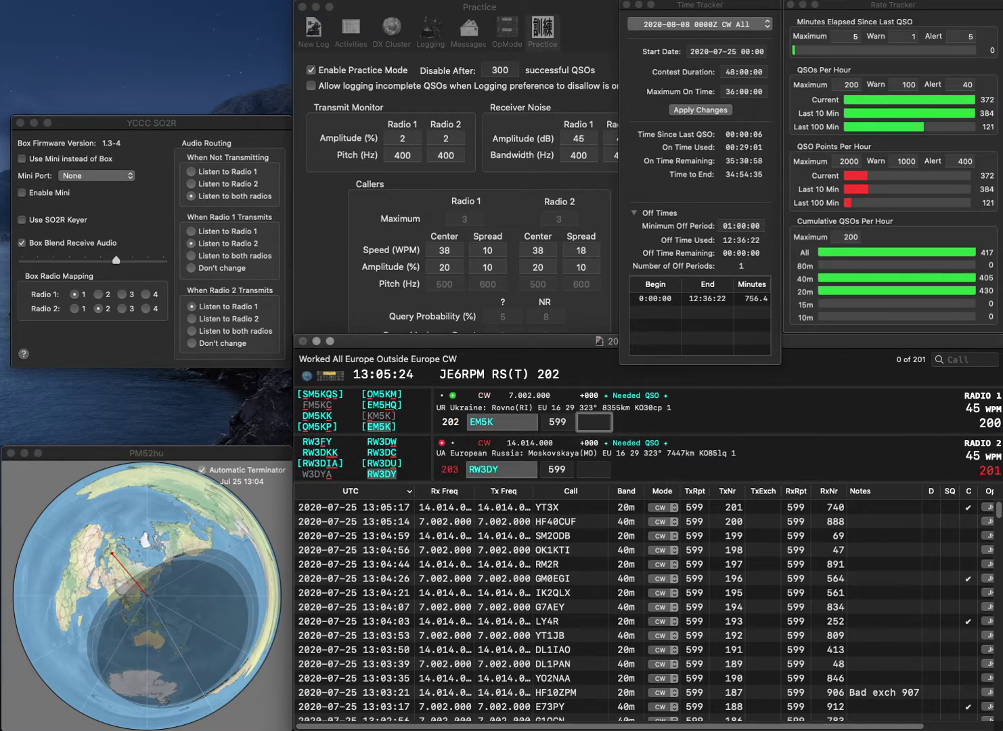
{"action": "type", "text": "626"}
{"action": "key", "text": "Return"}
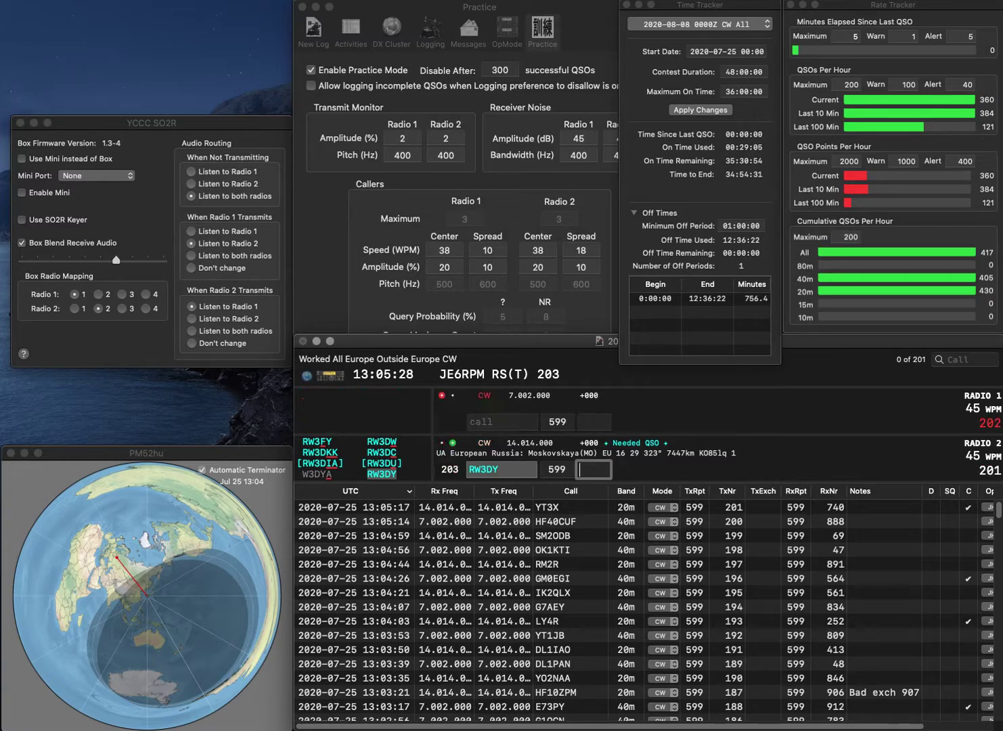
{"action": "type", "text": "191"}
{"action": "key", "text": "Return"}
Answer the partial callsign MO on Radio 1 and OK2C on Radio 2.
{"action": "type", "text": "MO"}
{"action": "key", "text": "Return"}
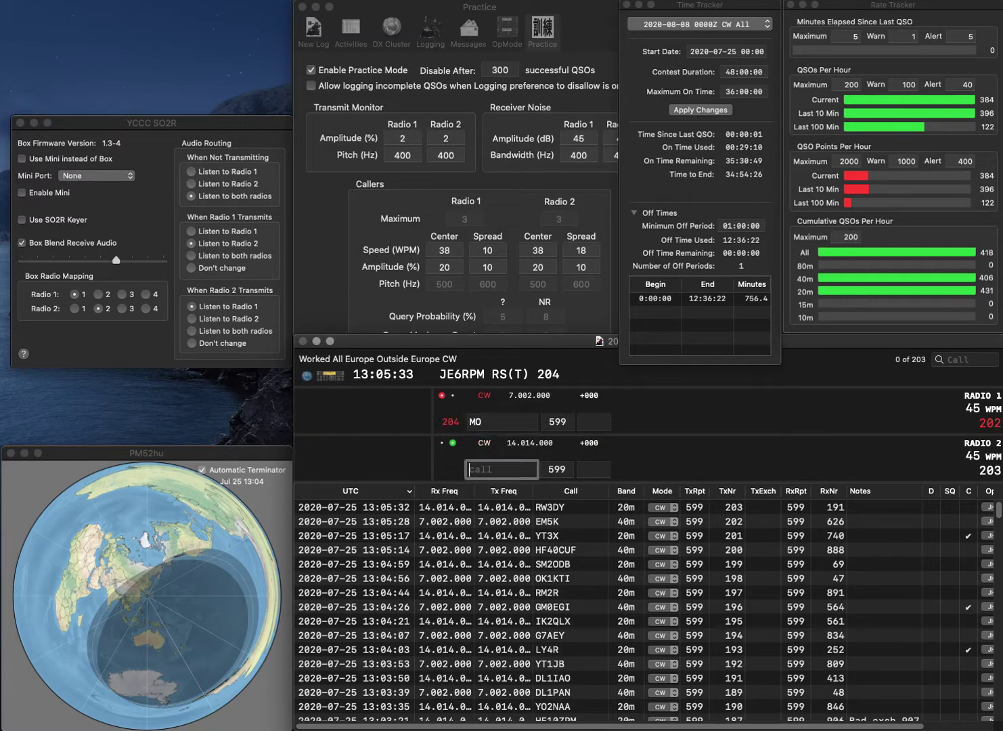
{"action": "type", "text": "OK2C"}
{"action": "key", "text": "Return"}
Complete the Radio 1 callsign as DJ5MO, correct the Radio 2 callsign to OK3C, and answer both again.
{"action": "type", "text": "DJ5"}
{"action": "key", "text": "Return"}
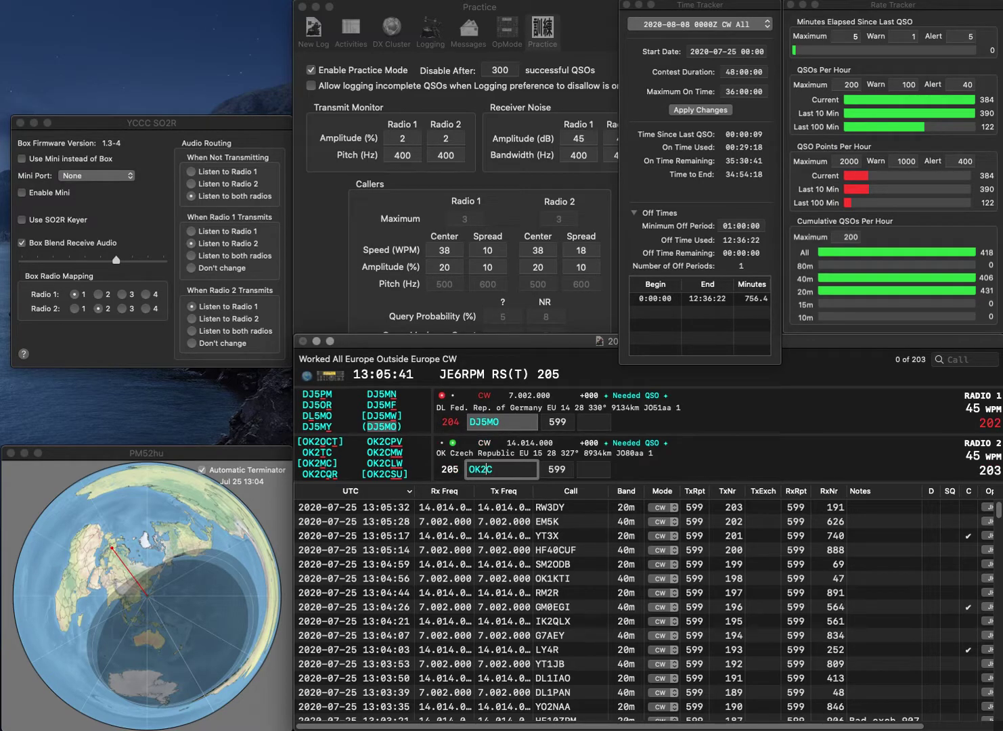
{"action": "key", "text": "BackSpace"}
{"action": "type", "text": "3"}
{"action": "key", "text": "Return"}
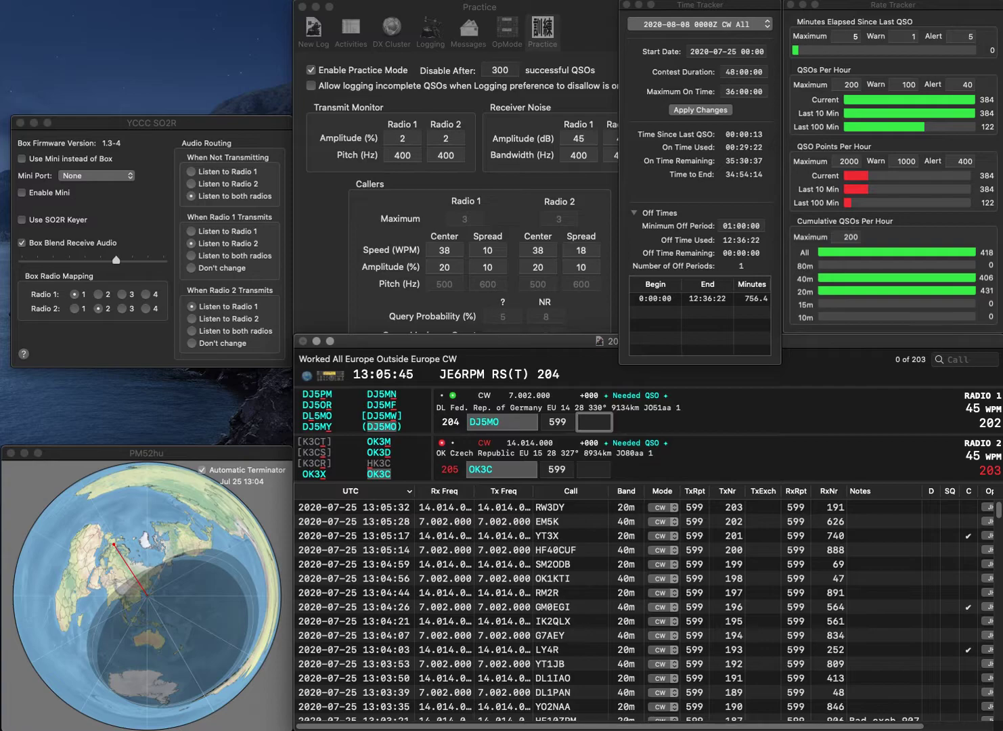
Log DJ5MO on Radio 1 with received number 498 and OK3C on Radio 2 with 912.
{"action": "type", "text": "498"}
{"action": "key", "text": "Return"}
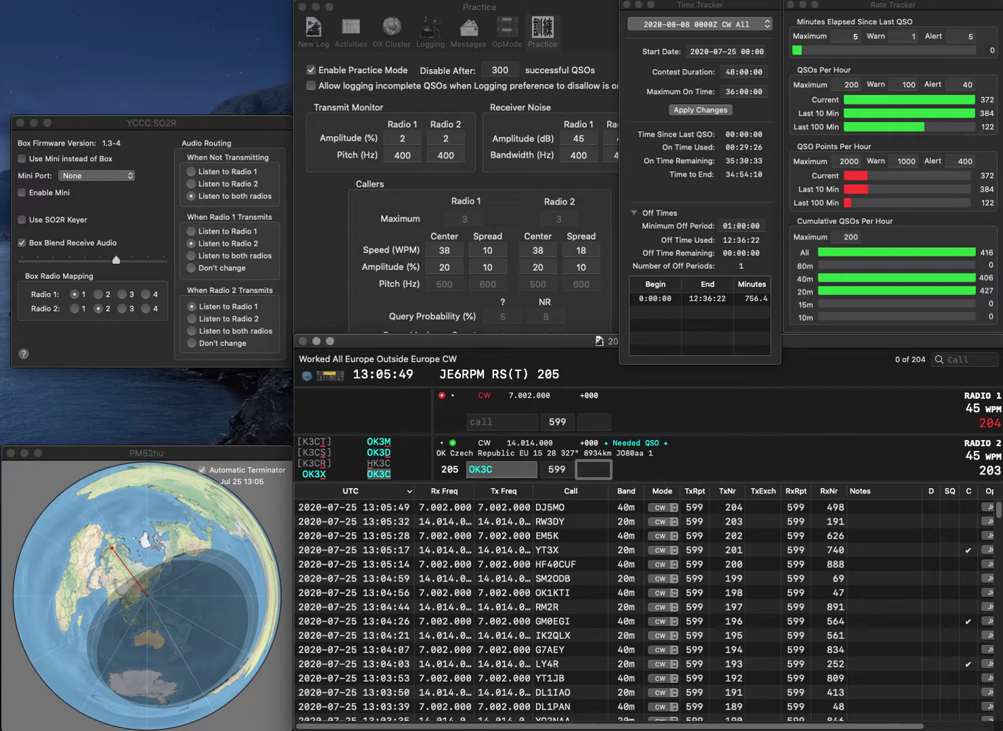
{"action": "type", "text": "912"}
{"action": "key", "text": "Return"}
Answer RK3SWB/P on Radio 1 and R1NW on Radio 2.
{"action": "type", "text": "K3SWB/P"}
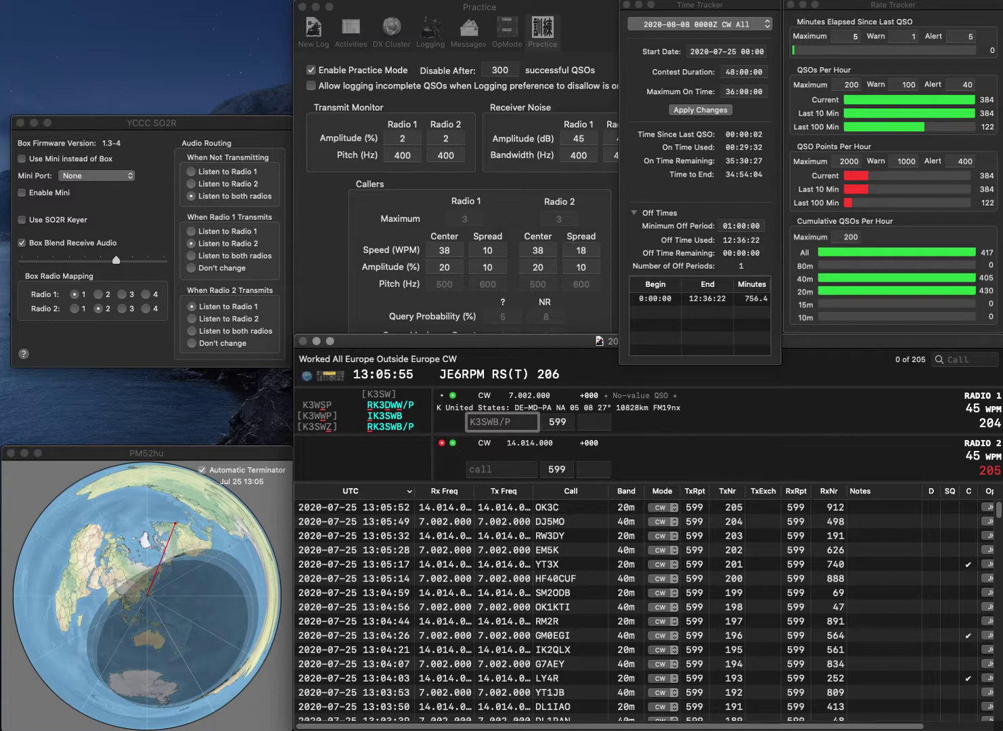
{"action": "key", "text": "Up"}
{"action": "type", "text": "R"}
{"action": "key", "text": "Return"}
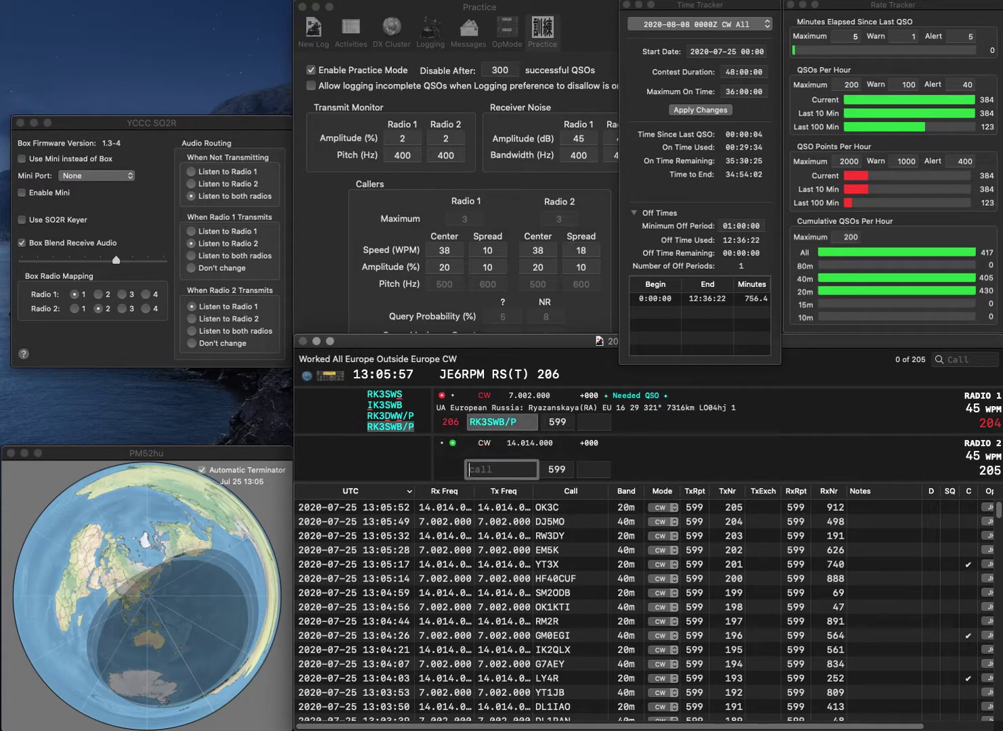
{"action": "type", "text": "R1NW"}
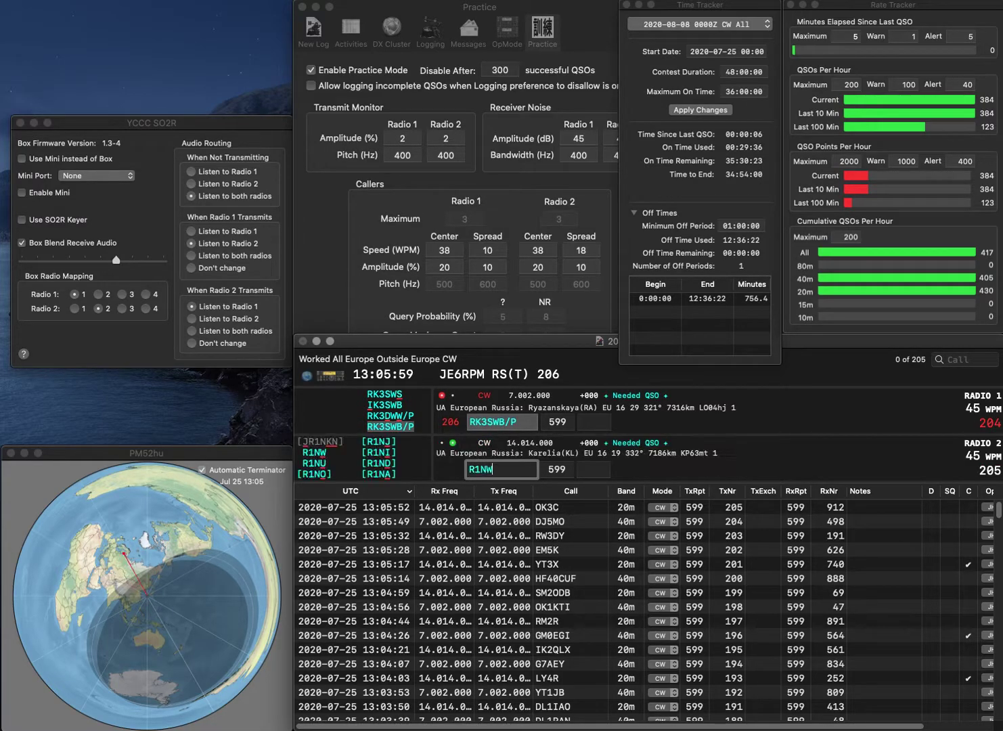
{"action": "key", "text": "Return"}
{"action": "key", "text": "Tab"}
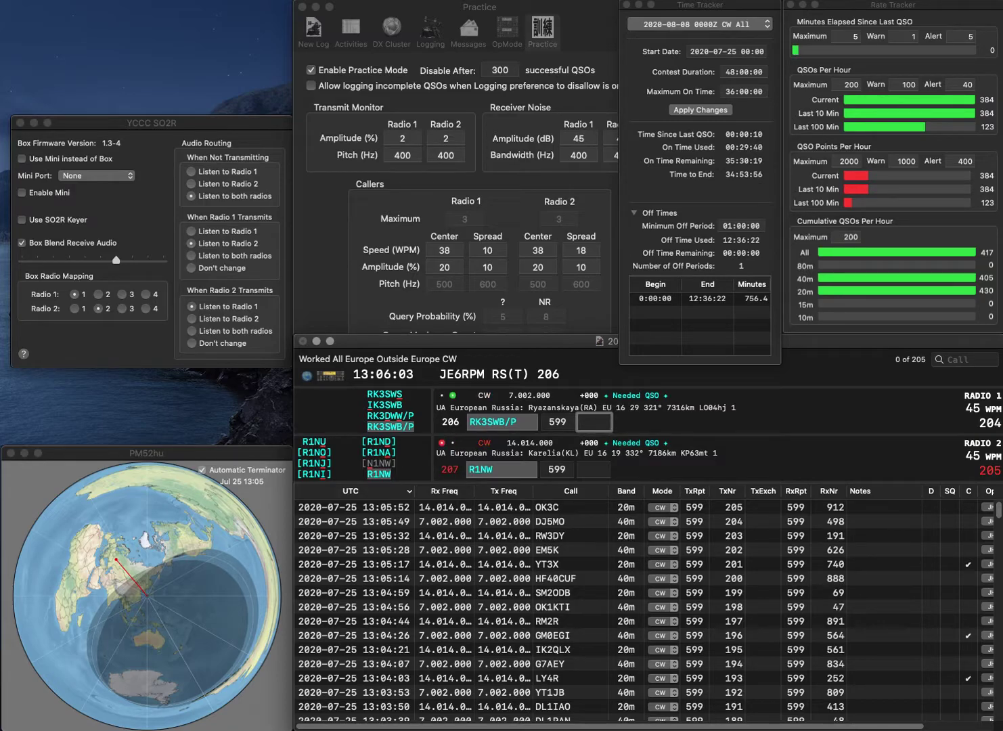
Log RK3SWB/P on Radio 1 with received number 867 and R1NW on Radio 2 with 585.
{"action": "type", "text": "867"}
{"action": "key", "text": "Return"}
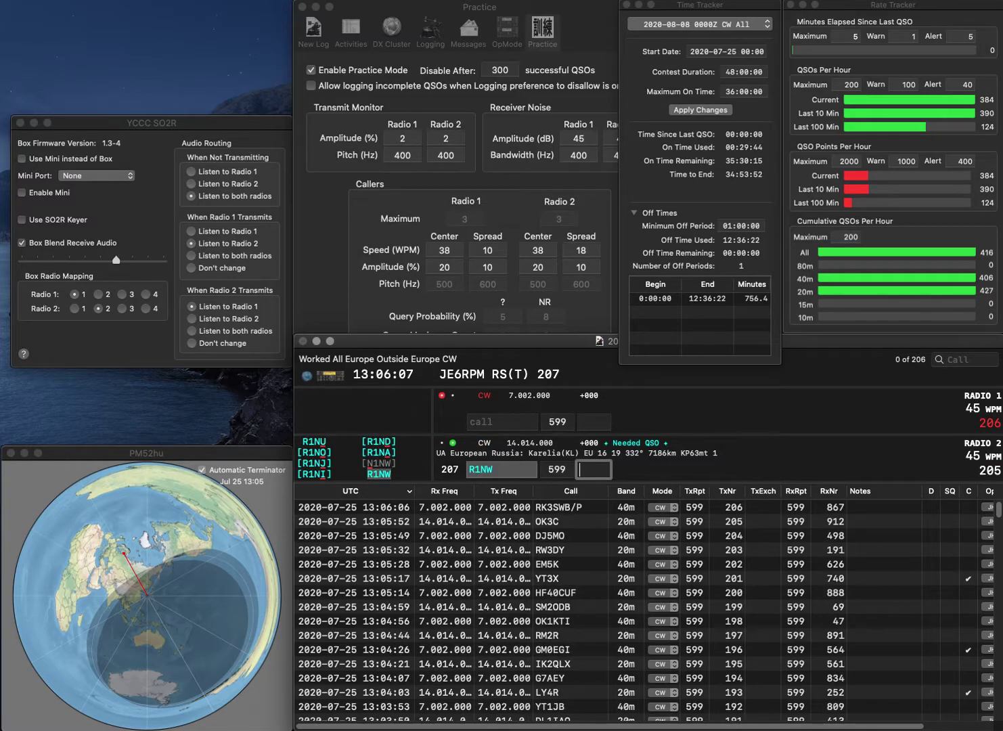
{"action": "type", "text": "585"}
{"action": "key", "text": "Return"}
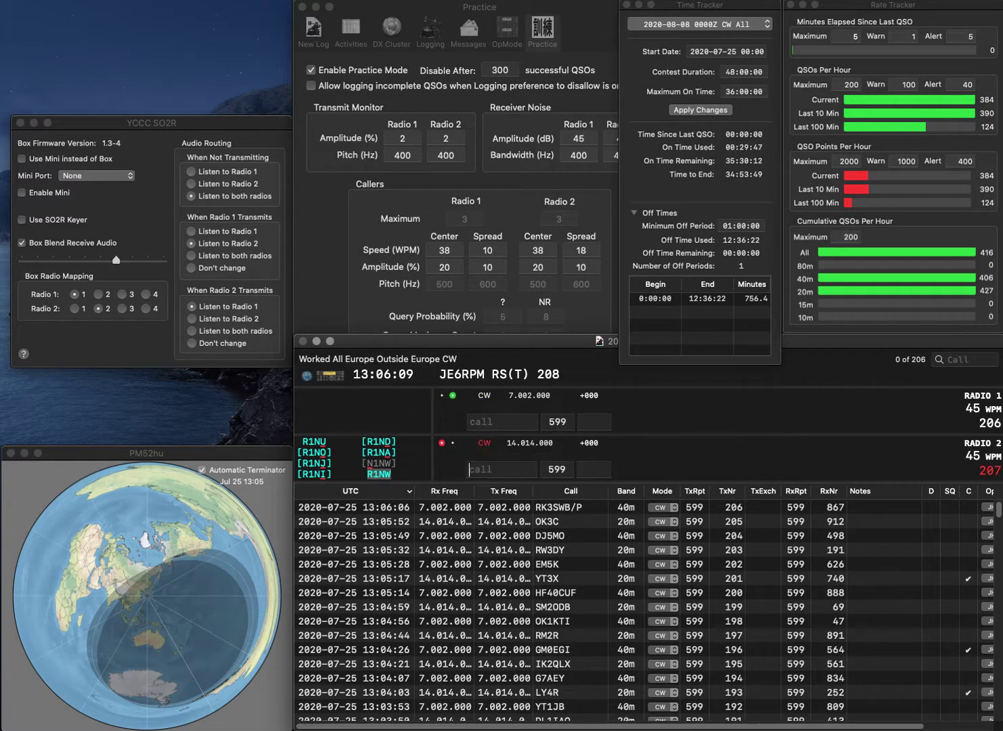
Answer OK7O on Radio 1 and G3YJQ on Radio 2.
{"action": "type", "text": "OK7O"}
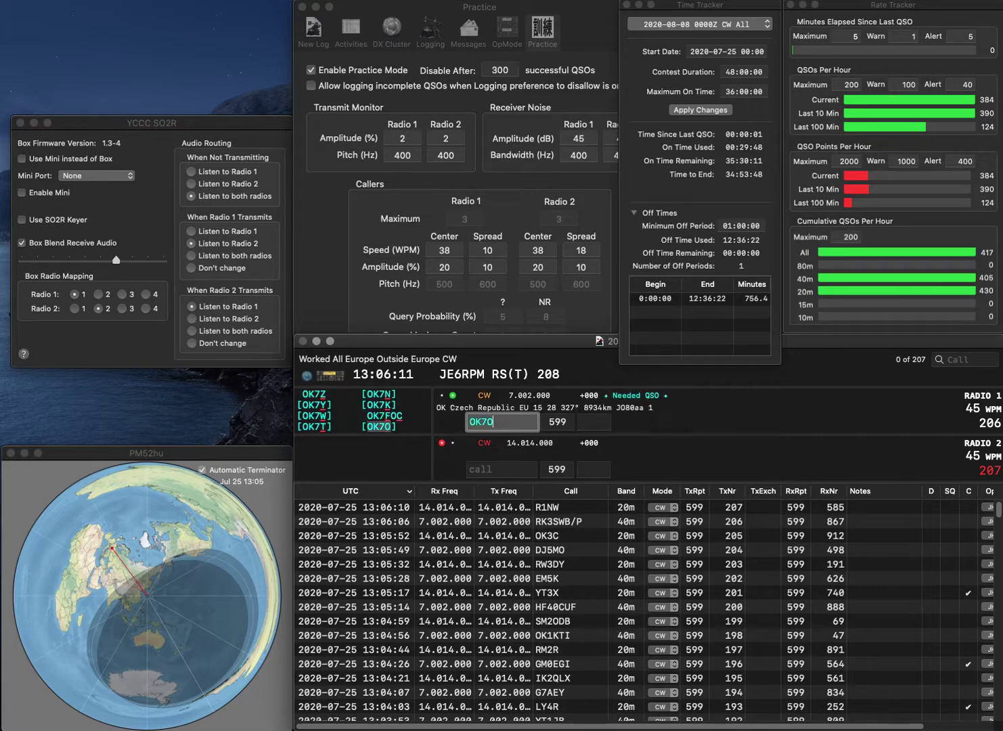
{"action": "key", "text": "Return"}
{"action": "type", "text": "YJQ"}
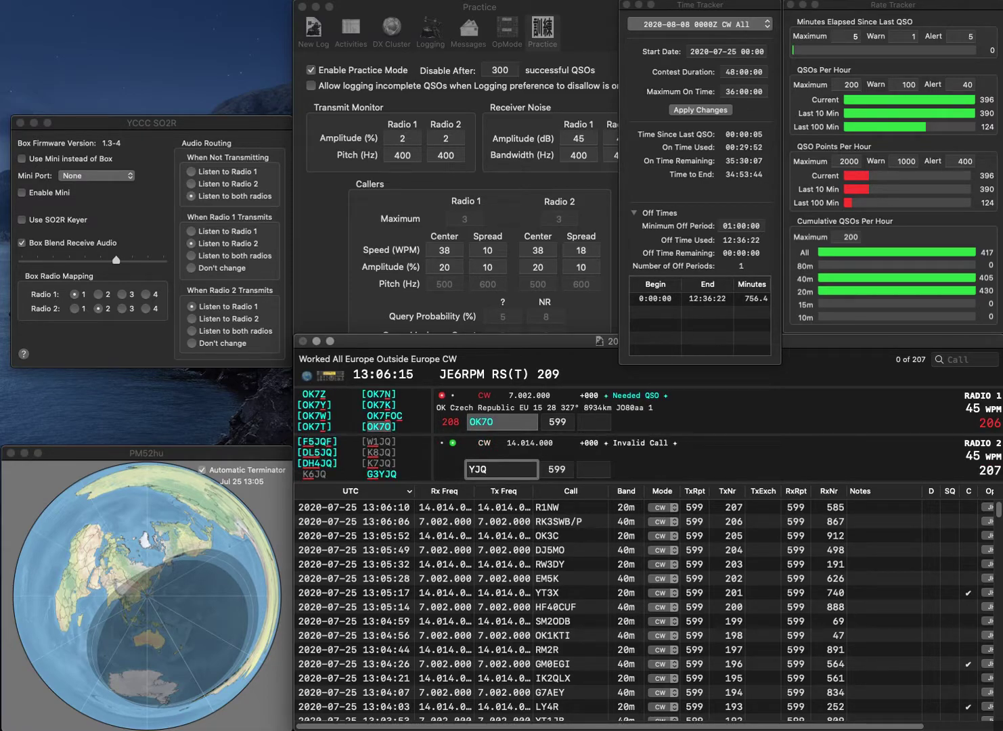
{"action": "key", "text": "Home"}
{"action": "type", "text": "G3"}
{"action": "key", "text": "Return"}
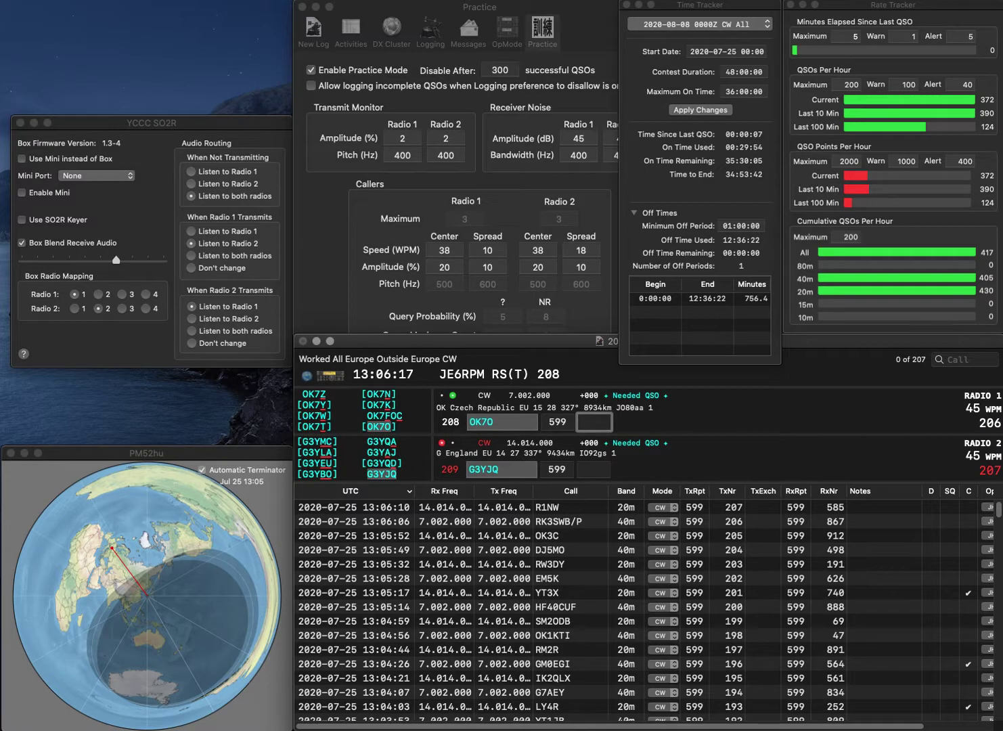
{"action": "key", "text": "Return"}
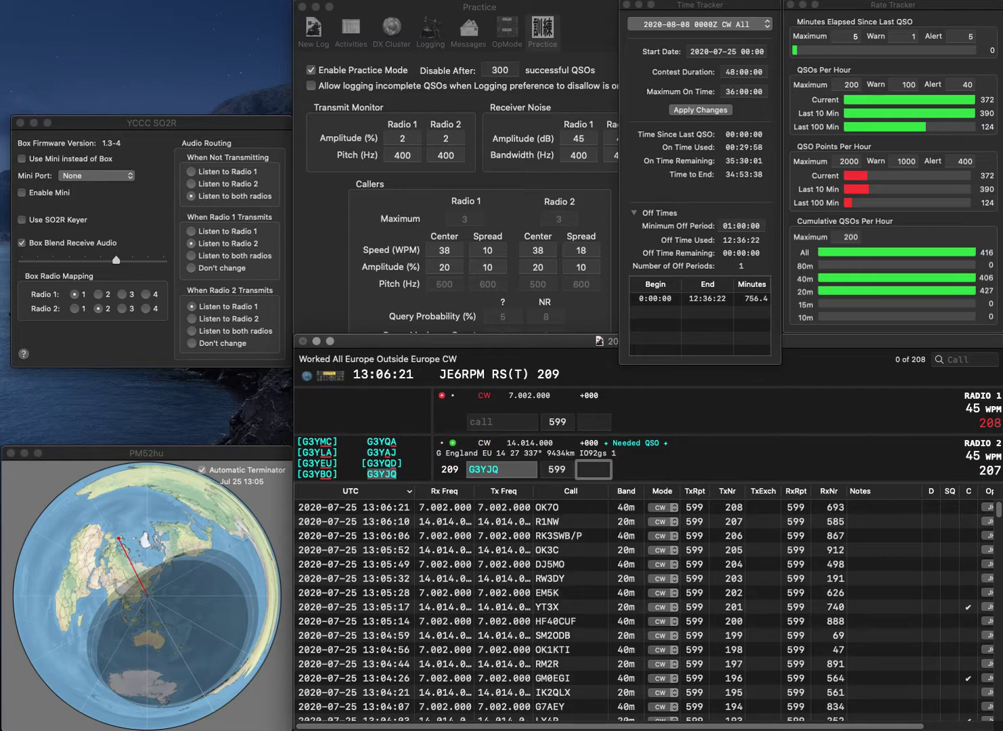
{"action": "type", "text": "144"}
{"action": "key", "text": "Return"}
{"action": "type", "text": "T7M"}
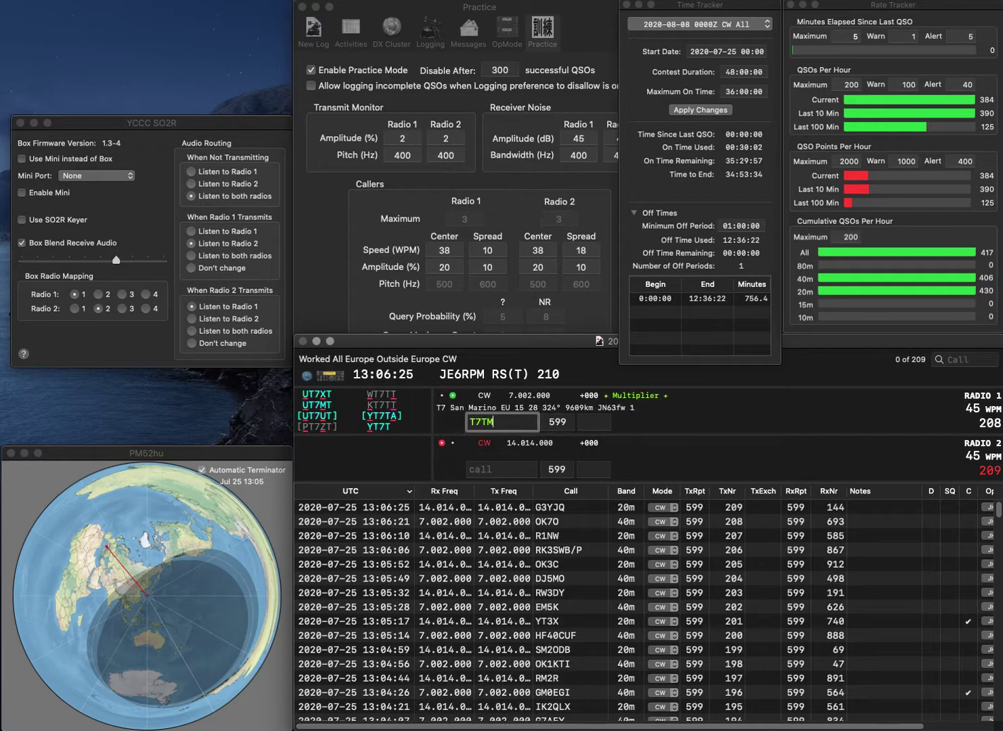
{"action": "type", "text": "R"}
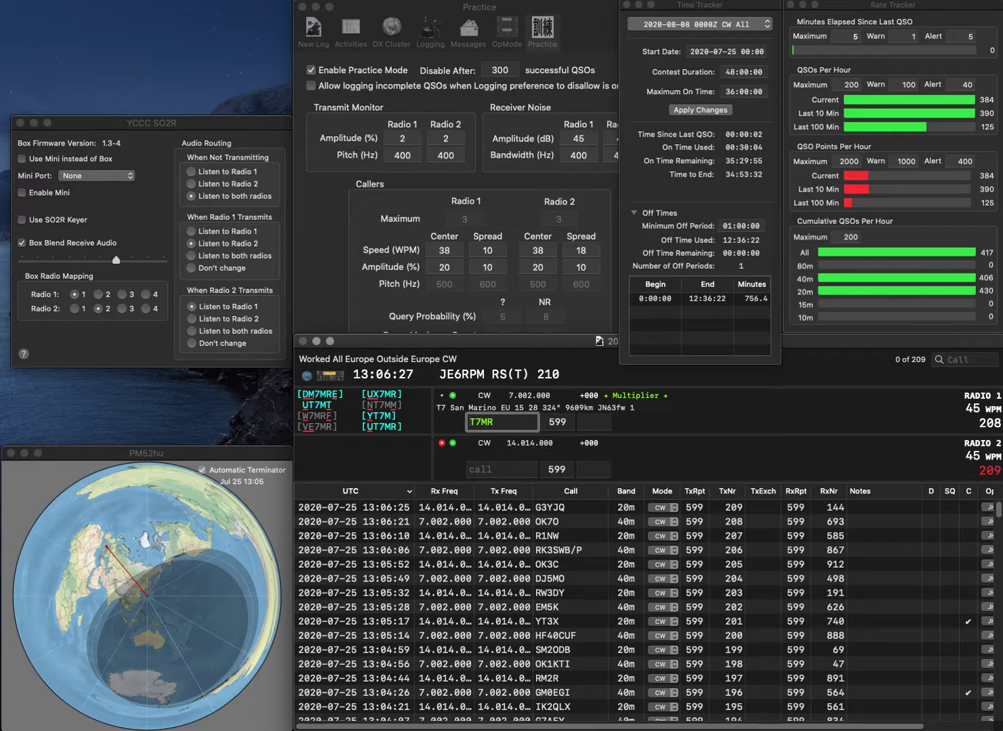
{"action": "key", "text": "Home"}
{"action": "type", "text": "U"}
{"action": "key", "text": "Return"}
{"action": "type", "text": "K"}
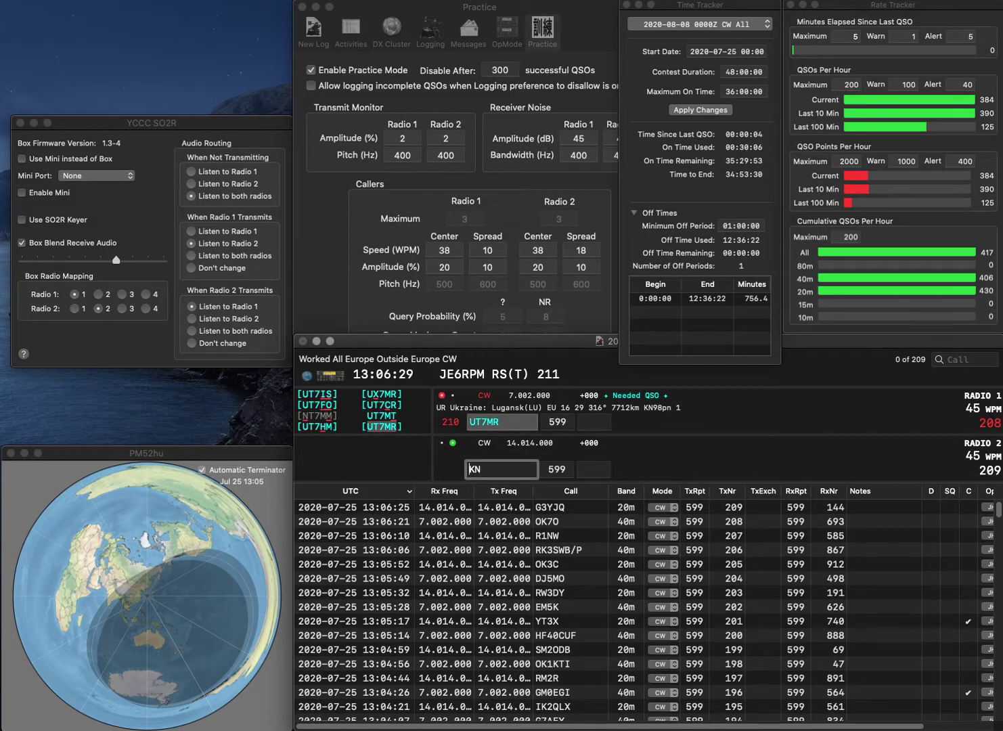
{"action": "type", "text": "NN"}
{"action": "type", "text": "F"}
{"action": "key", "text": "Return"}
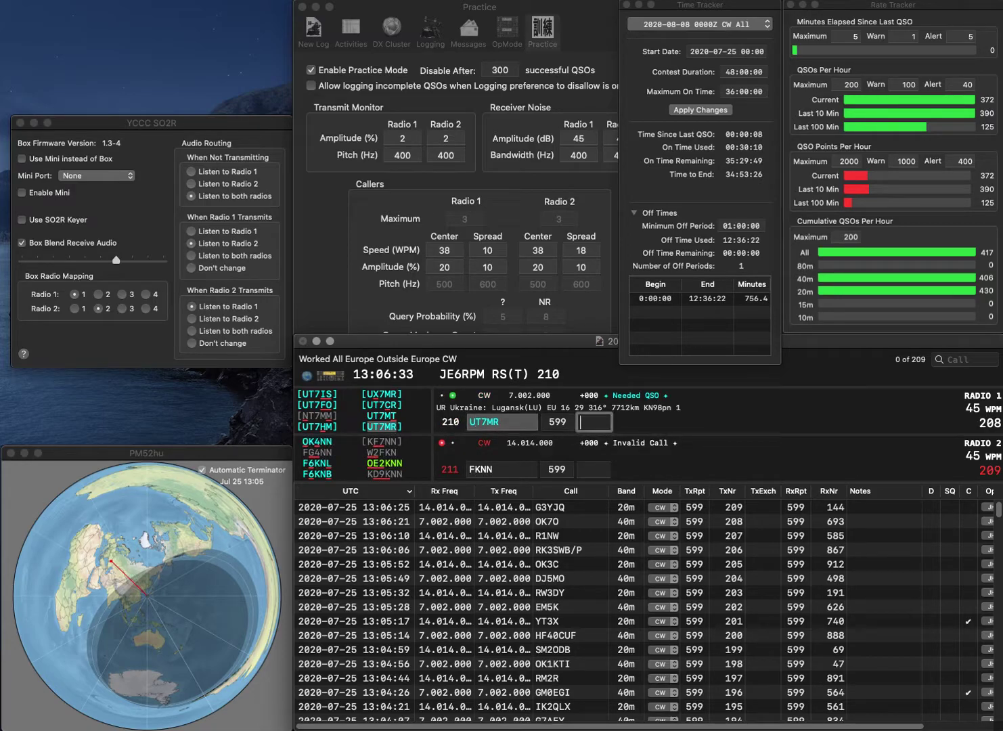
{"action": "type", "text": "82"}
{"action": "key", "text": "Return"}
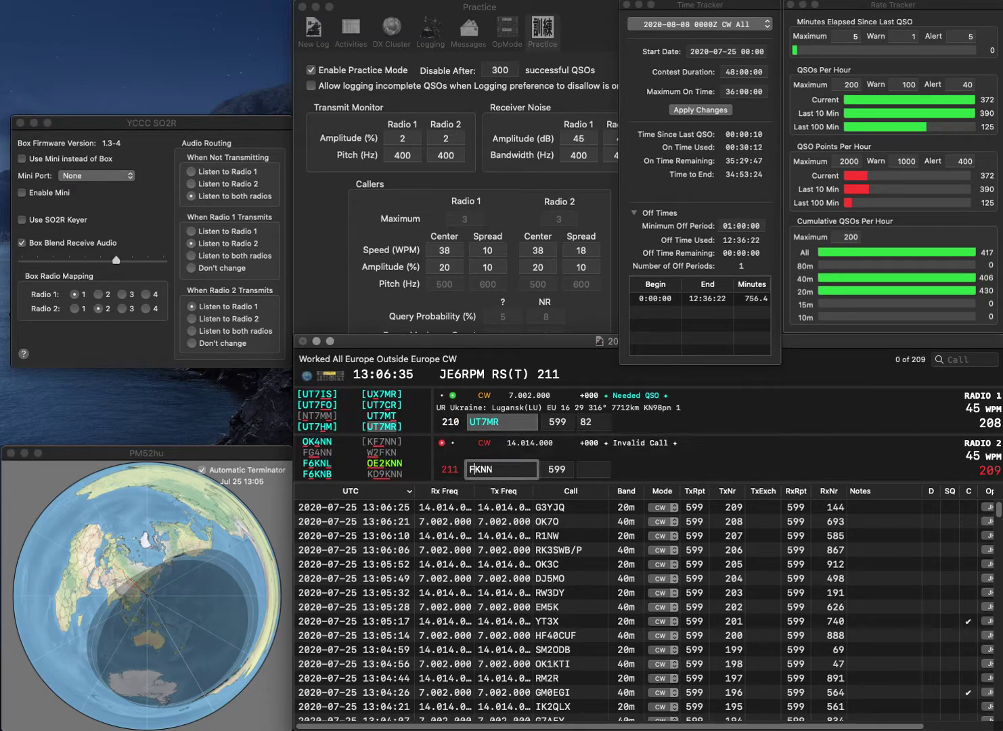
Correct the Radio 2 call to I4XNN and answer R8FR on Radio 1.
{"action": "key", "text": "BackSpace"}
{"action": "type", "text": "IV6X"}
{"action": "key", "text": "Delete"}
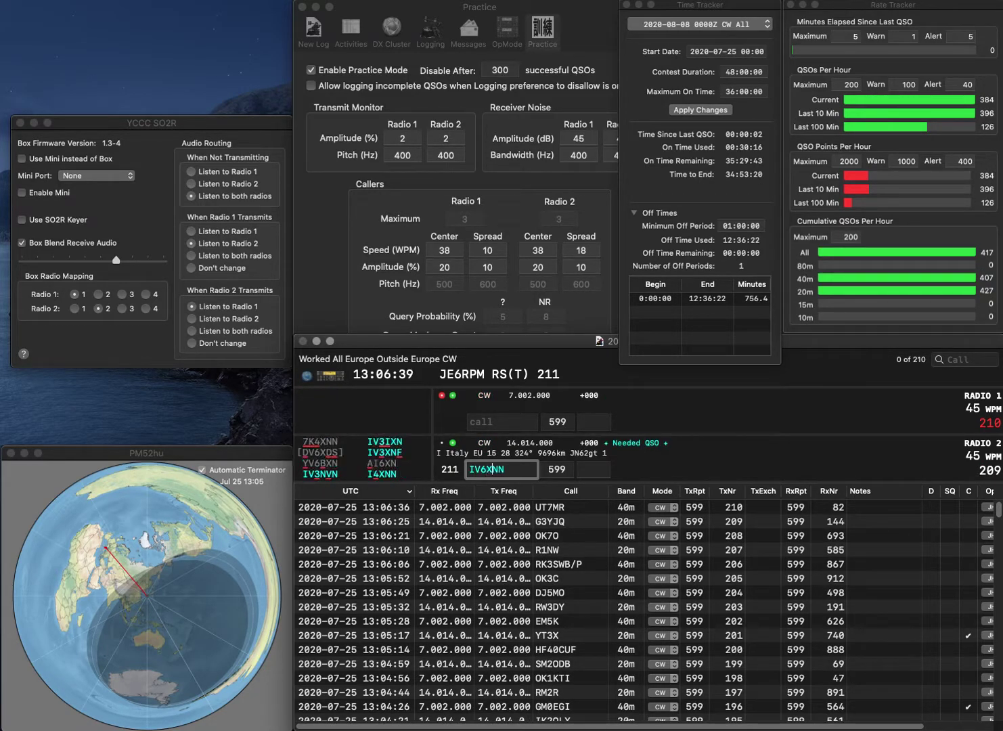
{"action": "key", "text": "BackSpace"}
{"action": "key", "text": "BackSpace"}
{"action": "key", "text": "BackSpace"}
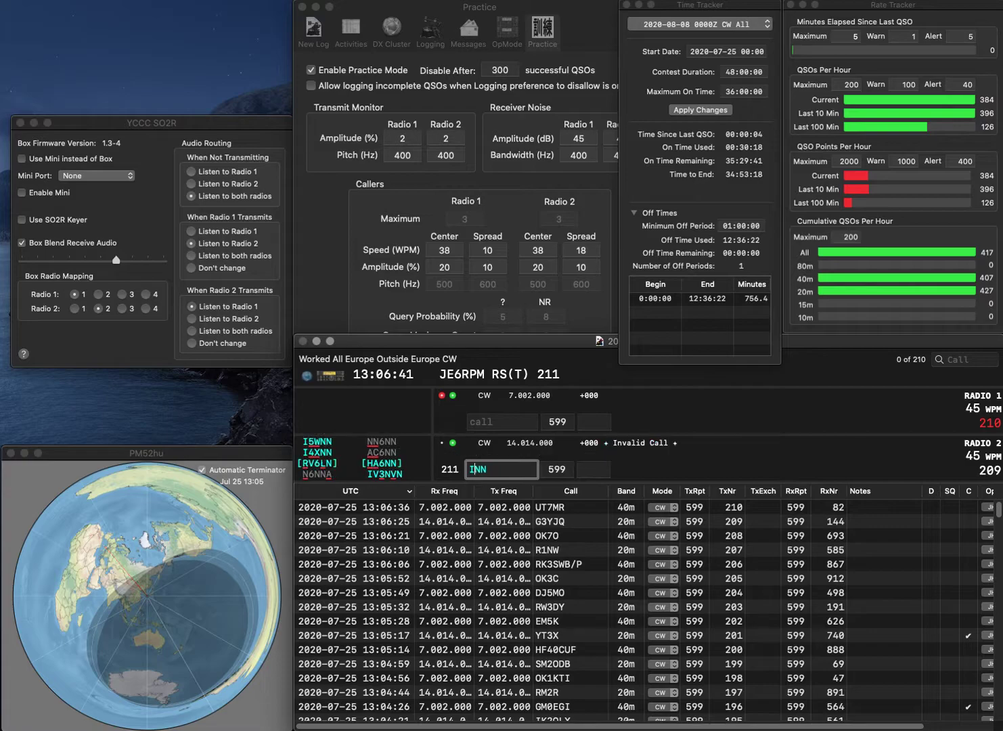
{"action": "type", "text": "4X"}
{"action": "key", "text": "Return"}
{"action": "type", "text": "R8FR"}
{"action": "key", "text": "Return"}
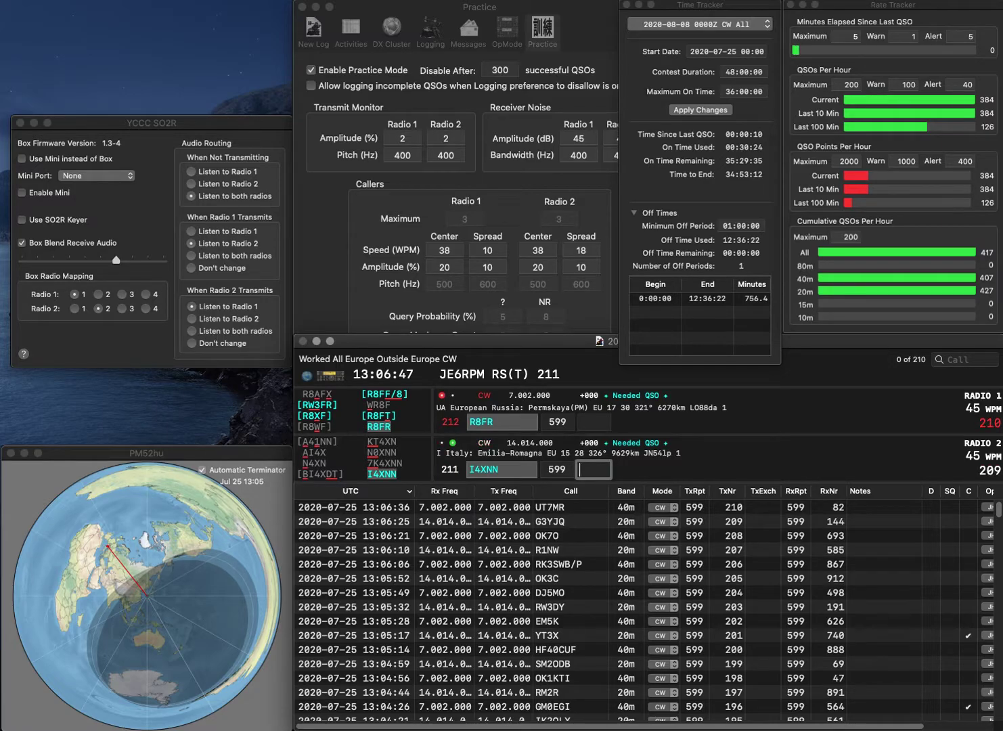
Log I4XNN on Radio 2 with received number 714 and R8FR on Radio 1 with 832.
{"action": "type", "text": "714"}
{"action": "key", "text": "Return"}
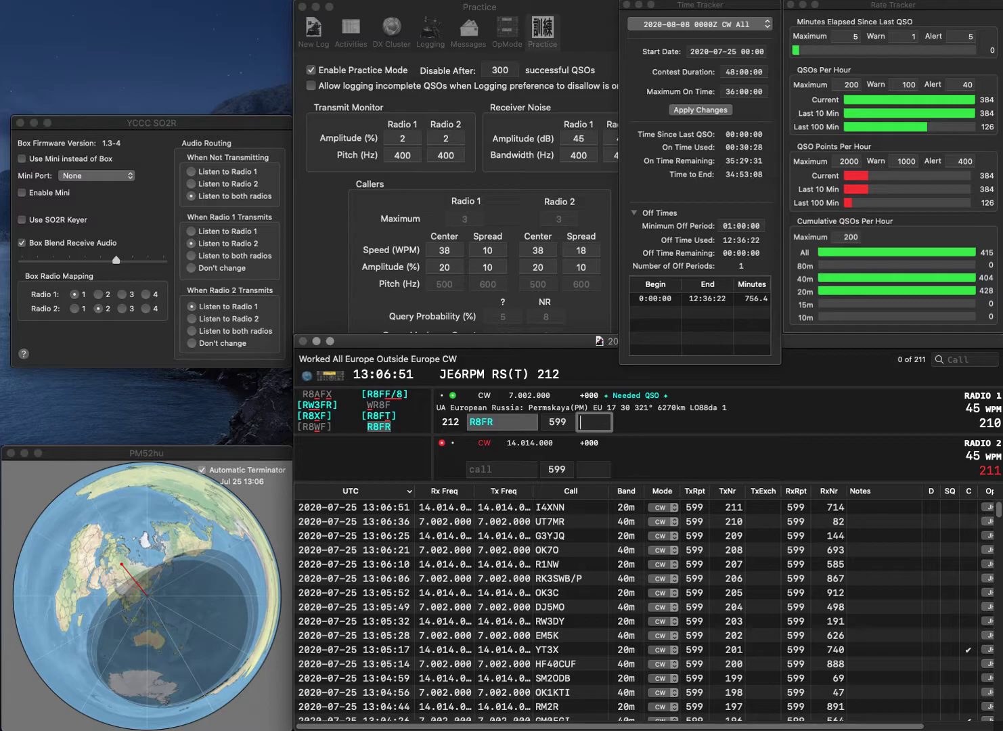
{"action": "type", "text": "832"}
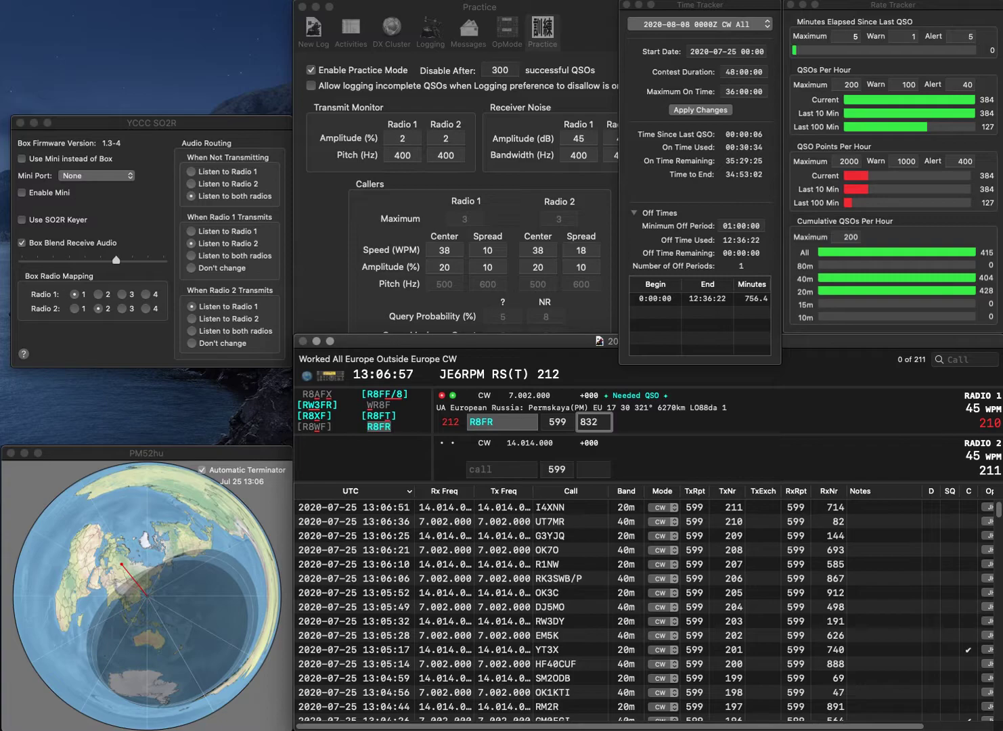
{"action": "key", "text": "Return"}
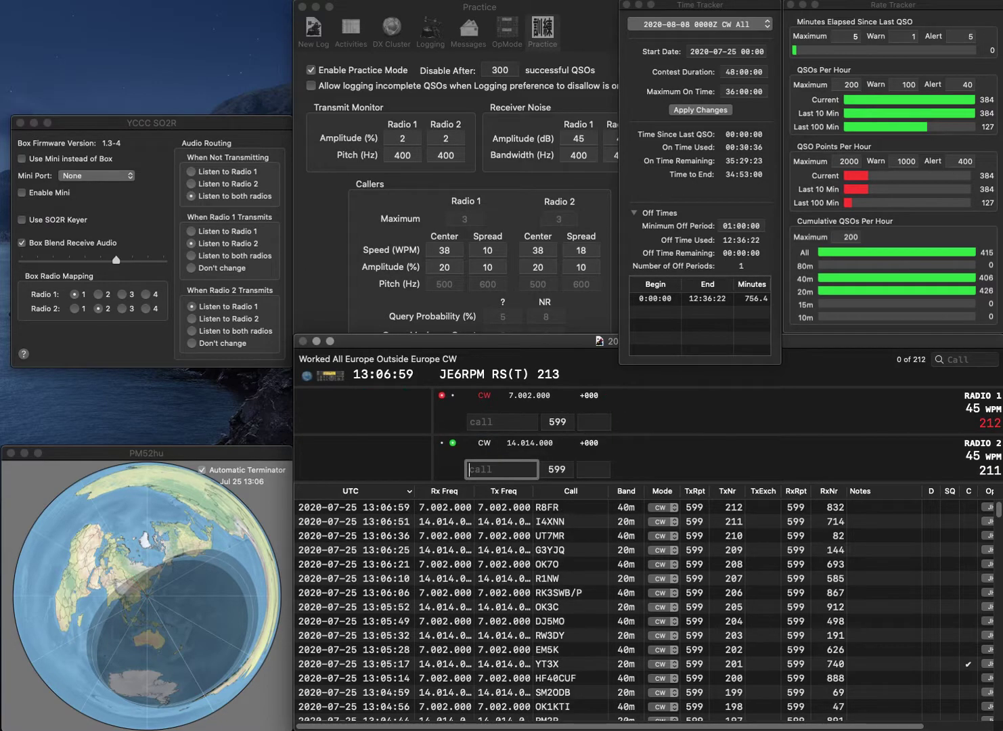
{"action": "type", "text": "ON4AHF"}
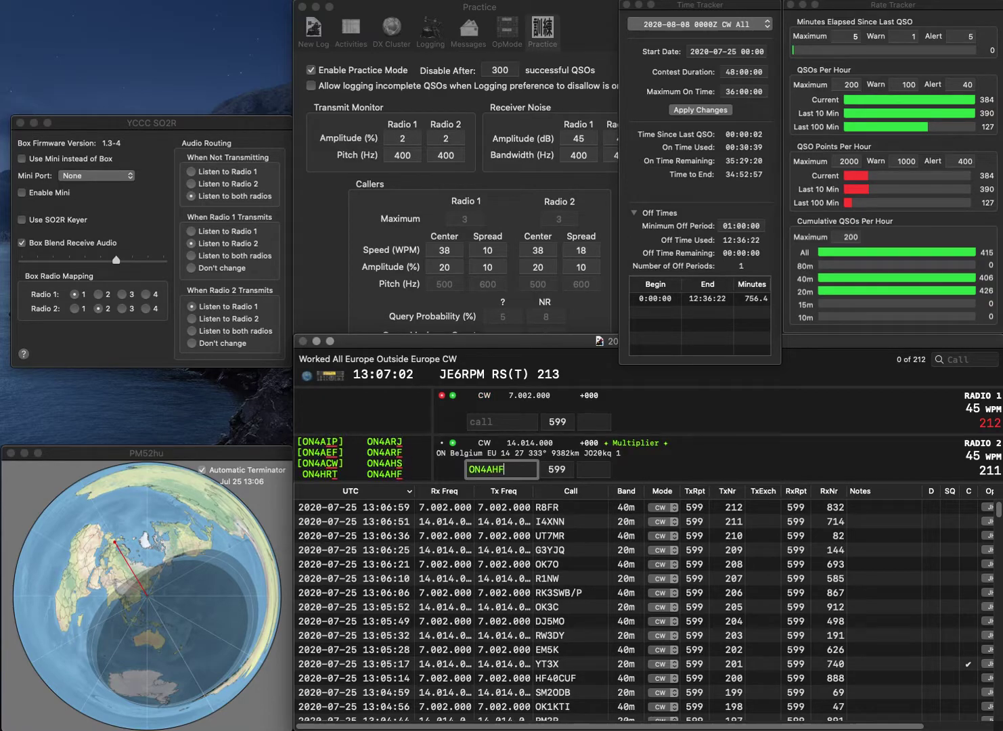
{"action": "key", "text": "Return"}
{"action": "type", "text": "6YC"}
{"action": "type", "text": "DF"}
{"action": "key", "text": "Return"}
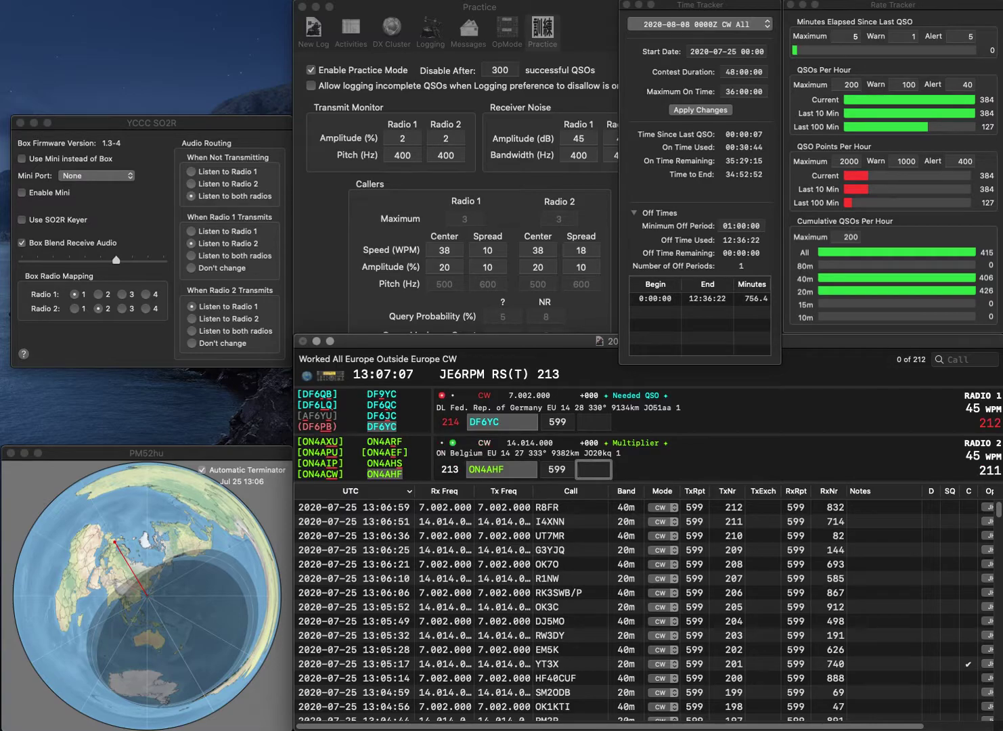
Log ON4AHF on Radio 2 with received number 274 and DF6YC on Radio 1 with 845.
{"action": "type", "text": "274"}
{"action": "key", "text": "Return"}
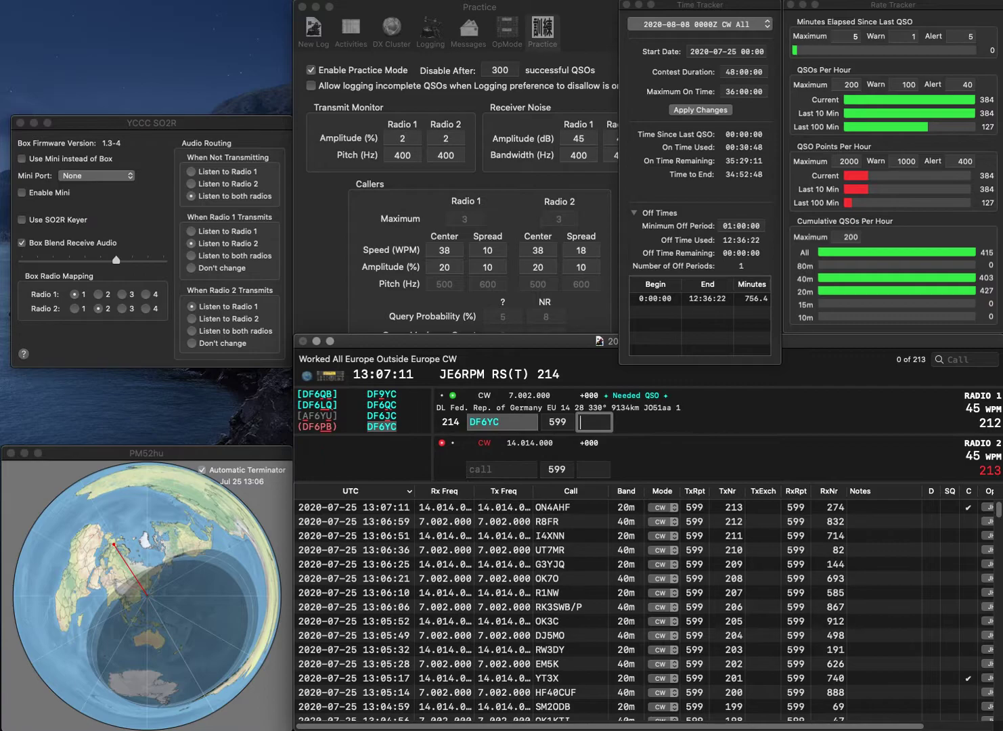
{"action": "type", "text": "845"}
{"action": "key", "text": "Return"}
Answer DK5KF on Radio 2 and RS5WE on Radio 1.
{"action": "type", "text": "DK5KF"}
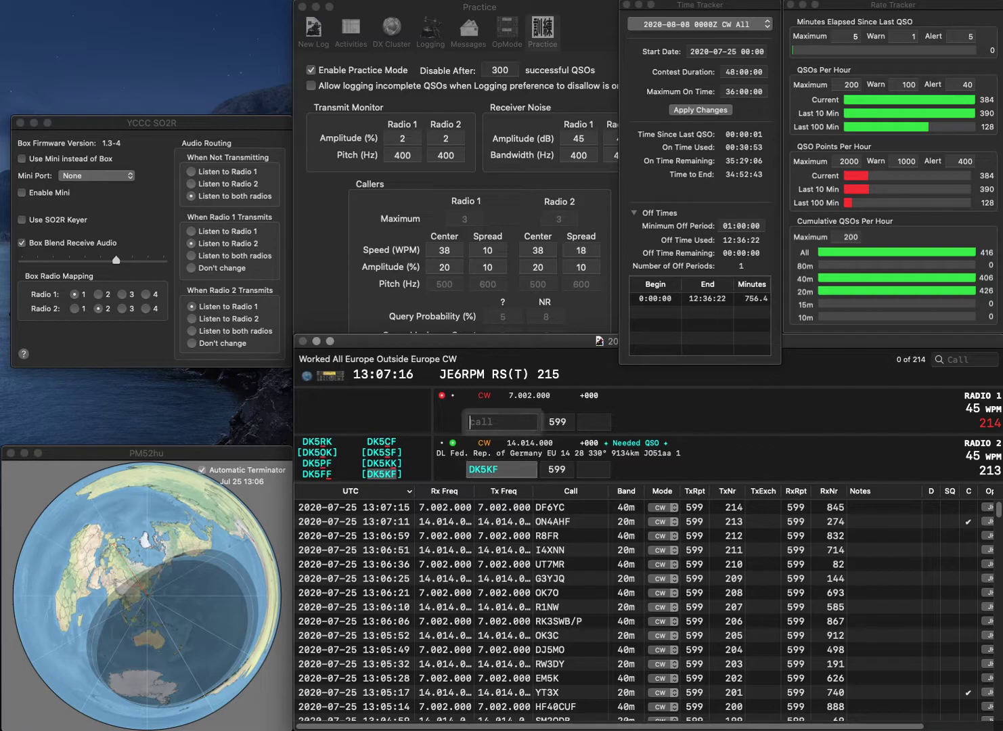
{"action": "key", "text": "Return"}
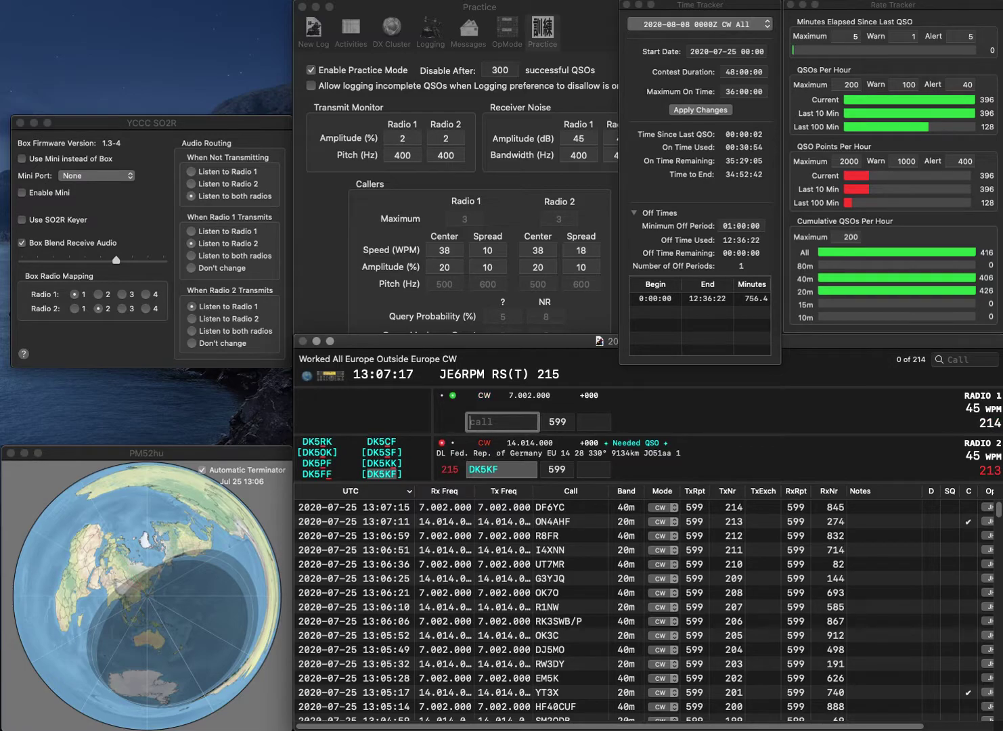
{"action": "type", "text": "WE"}
{"action": "type", "text": "R"}
{"action": "type", "text": "S5"}
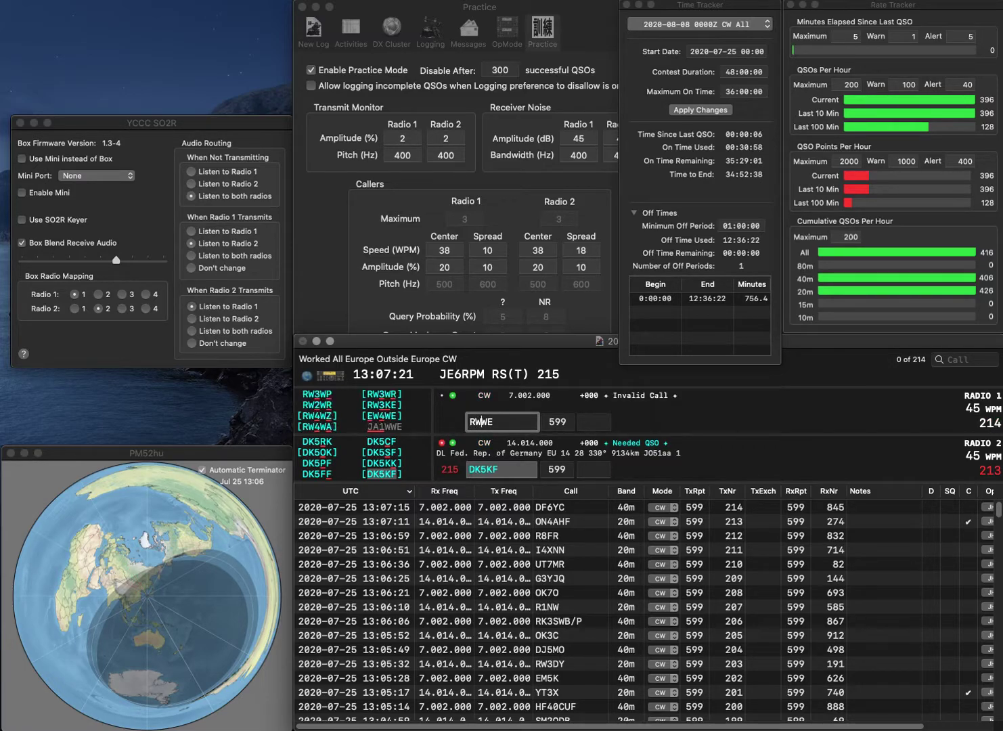
{"action": "key", "text": "Return"}
{"action": "type", "text": "823"}
{"action": "key", "text": "Return"}
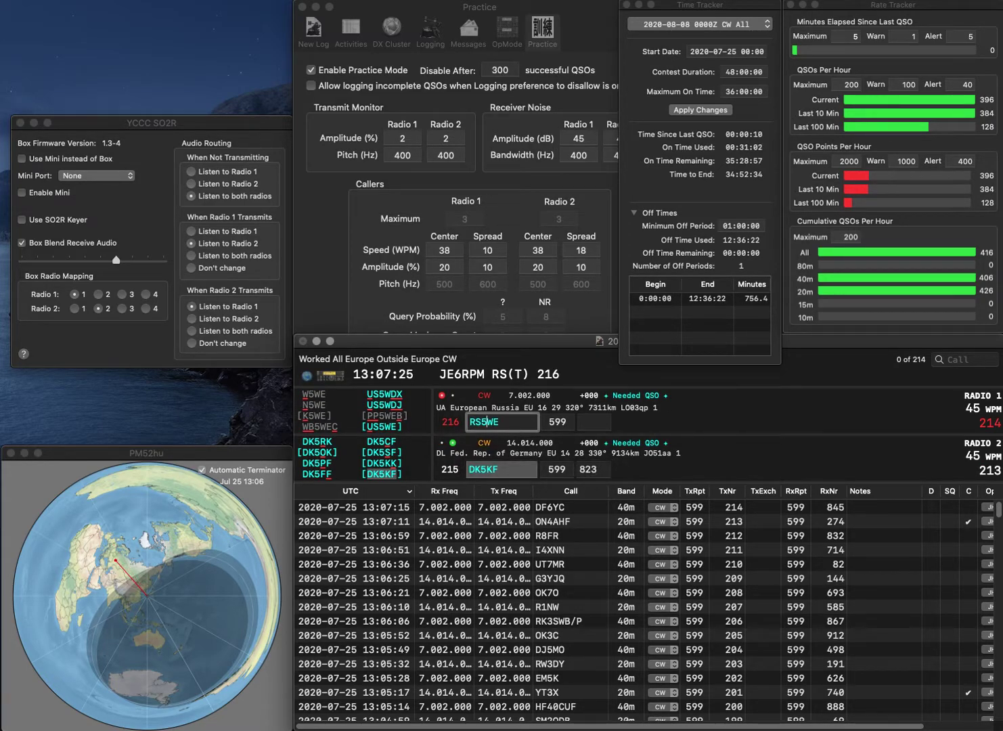
{"action": "key", "text": "Left"}
{"action": "key", "text": "BackSpace"}
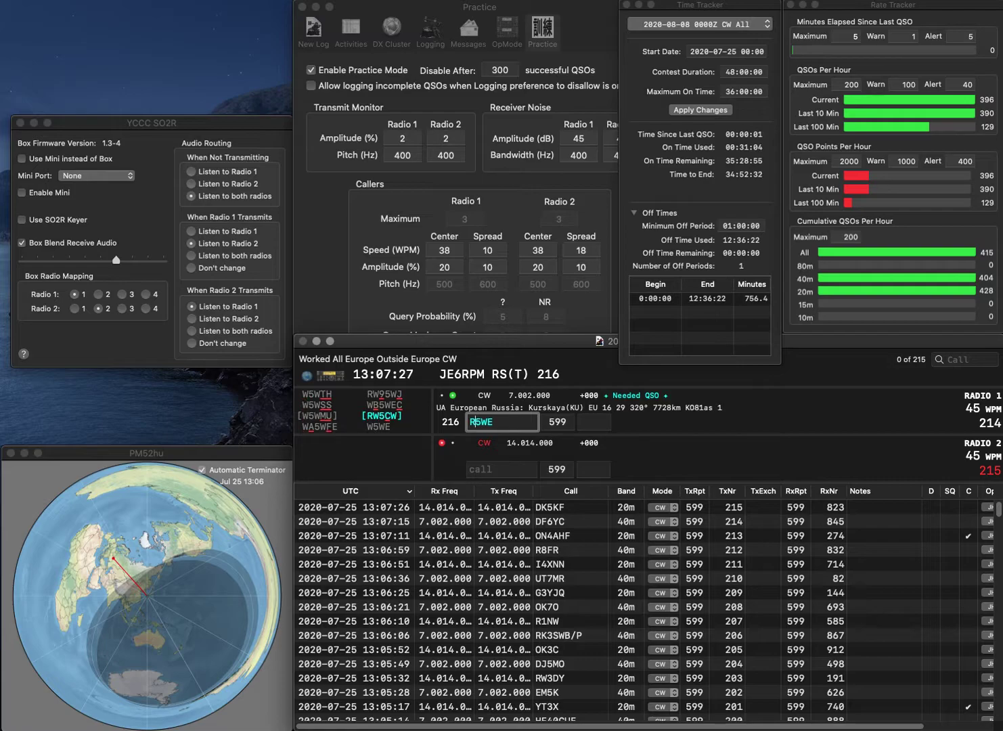
{"action": "type", "text": "S"}
{"action": "key", "text": "Left"}
{"action": "key", "text": "Left"}
{"action": "key", "text": "Delete"}
{"action": "type", "text": "U"}
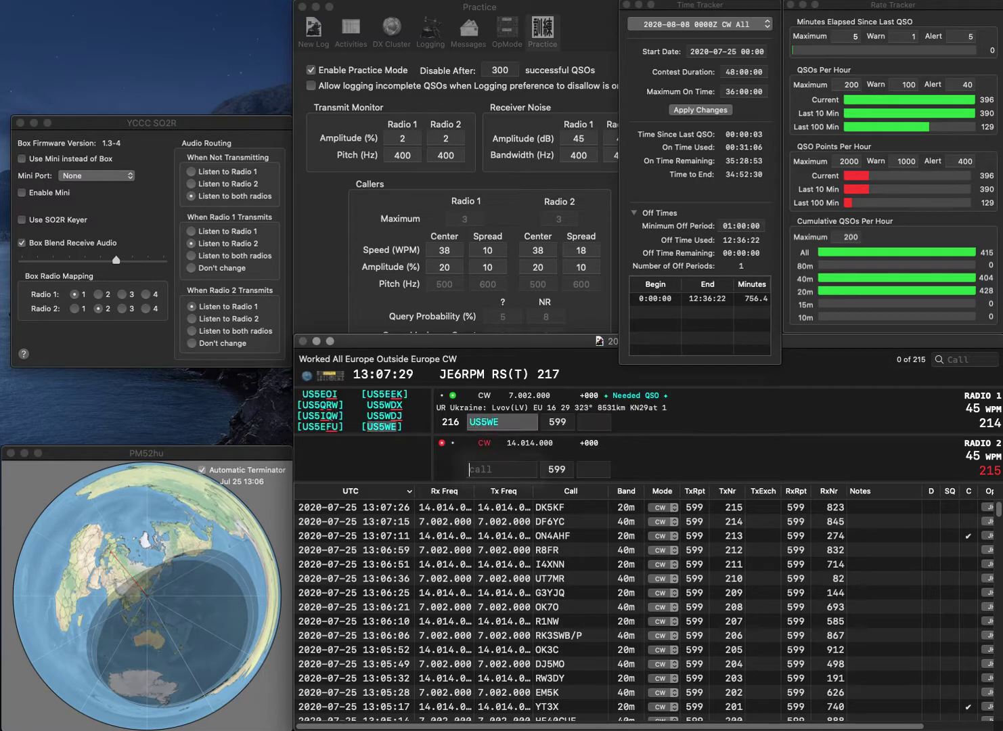
{"action": "key", "text": "Return"}
{"action": "type", "text": "SP5TAT"}
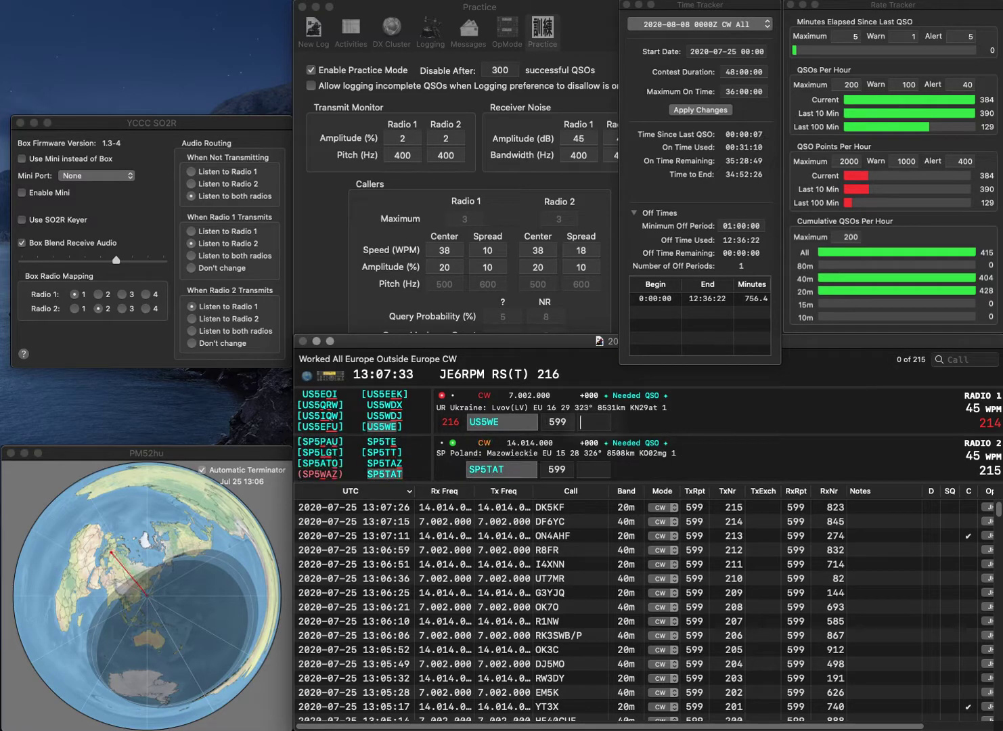
{"action": "key", "text": "Return"}
{"action": "type", "text": "564"}
{"action": "key", "text": "Return"}
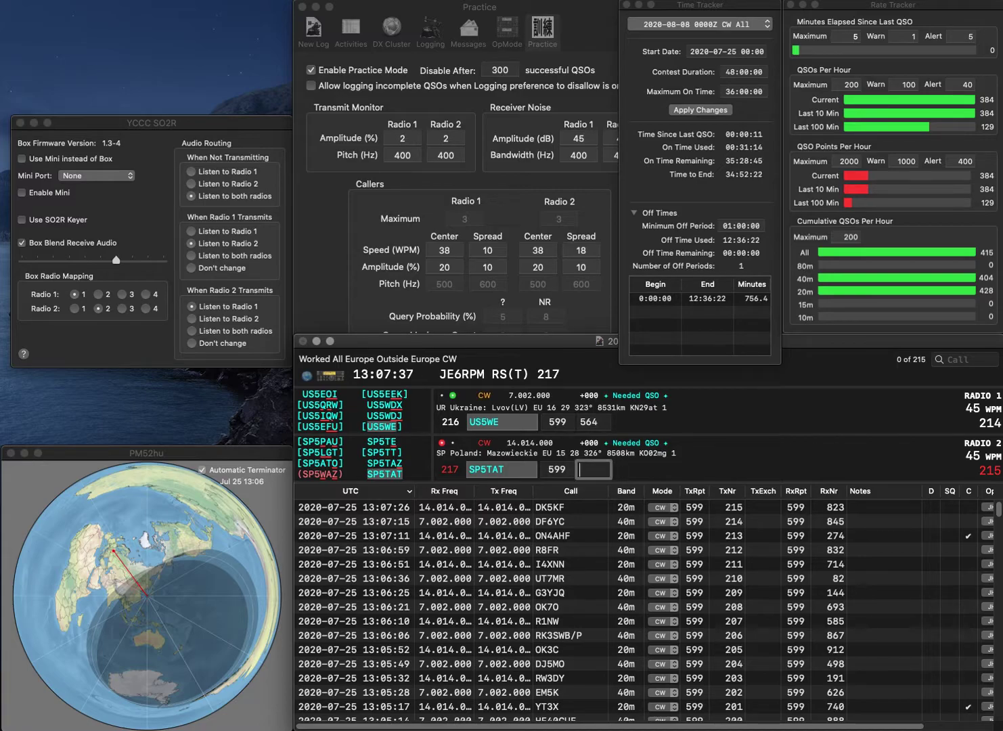
Log SP5TAT on Radio 2 with received number 839 and answer the partial call 5T on Radio 1.
{"action": "type", "text": "839"}
{"action": "key", "text": "Return"}
{"action": "type", "text": "T"}
{"action": "key", "text": "BackSpace"}
{"action": "type", "text": "5T"}
{"action": "key", "text": "Return"}
{"action": "type", "text": "IK1"}
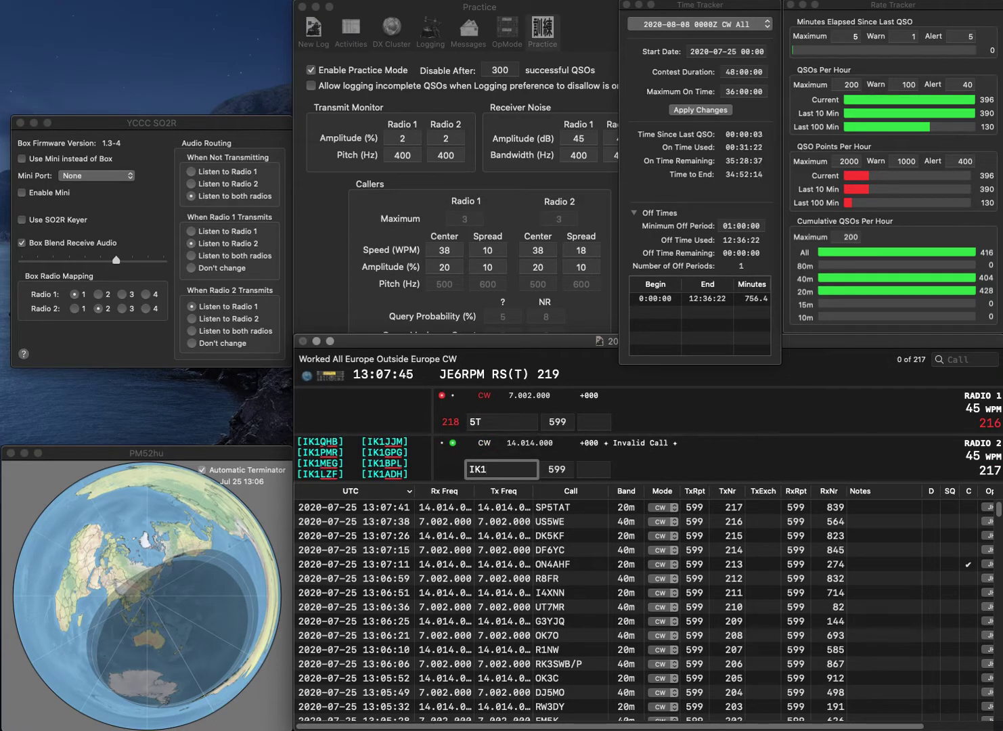
{"action": "type", "text": "VQY"}
{"action": "key", "text": "Return"}
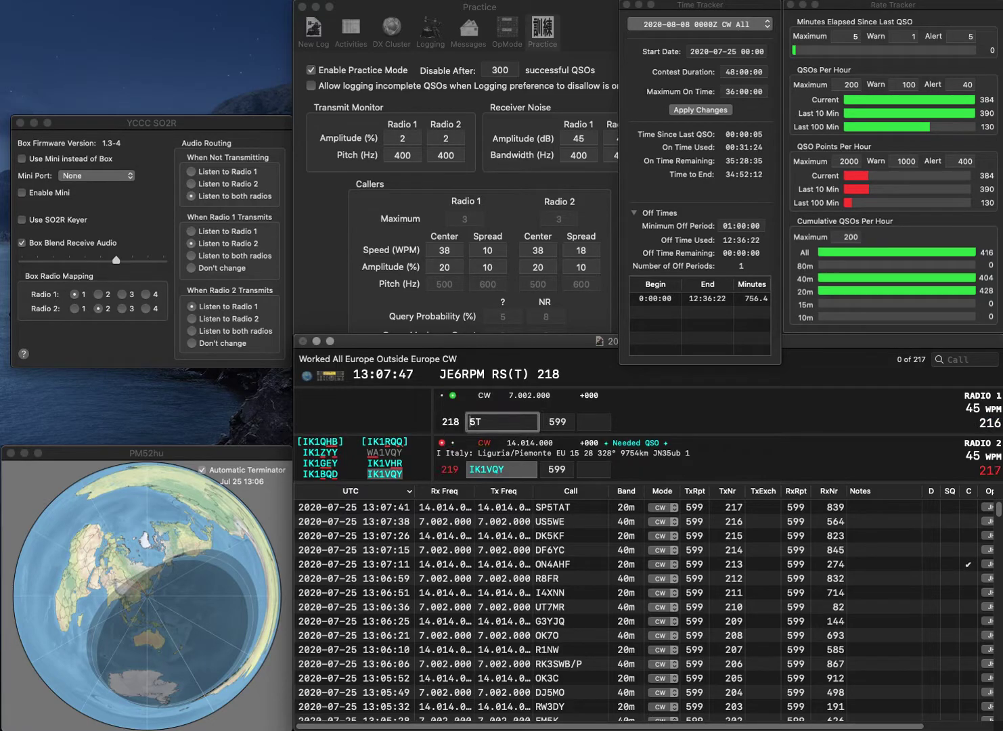
{"action": "type", "text": "RT"}
{"action": "key", "text": "Return"}
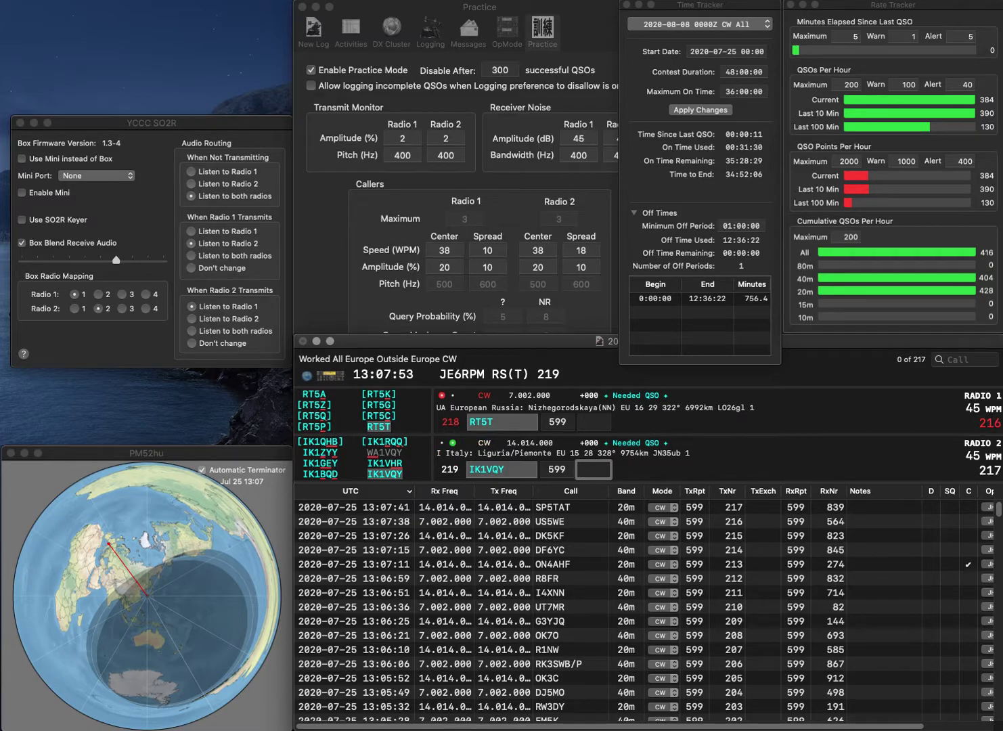
{"action": "type", "text": "0"}
{"action": "key", "text": "Return"}
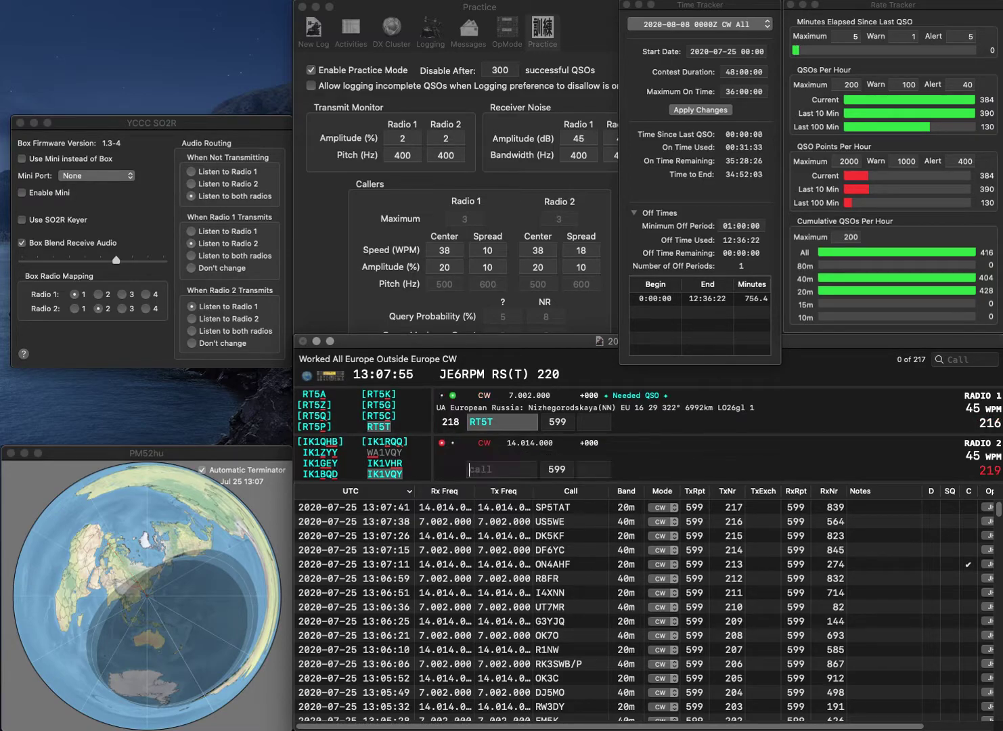
{"action": "type", "text": "766"}
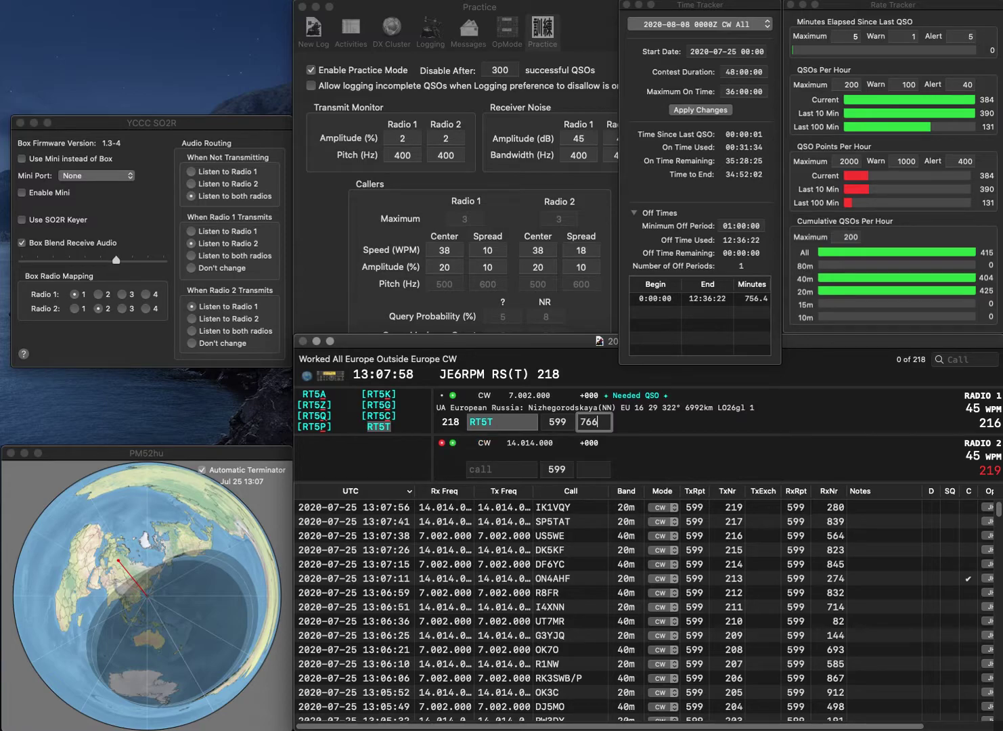
{"action": "key", "text": "Return"}
Answer the partial calls 3A on Radio 2 and 2X on Radio 1.
{"action": "type", "text": "3A"}
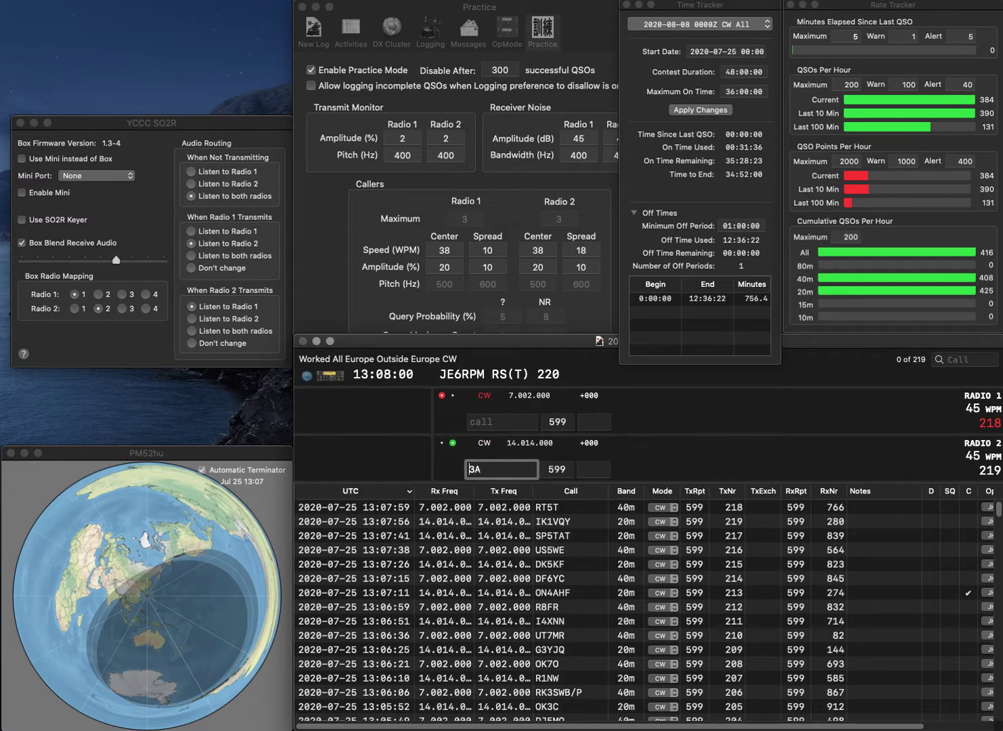
{"action": "key", "text": "Return"}
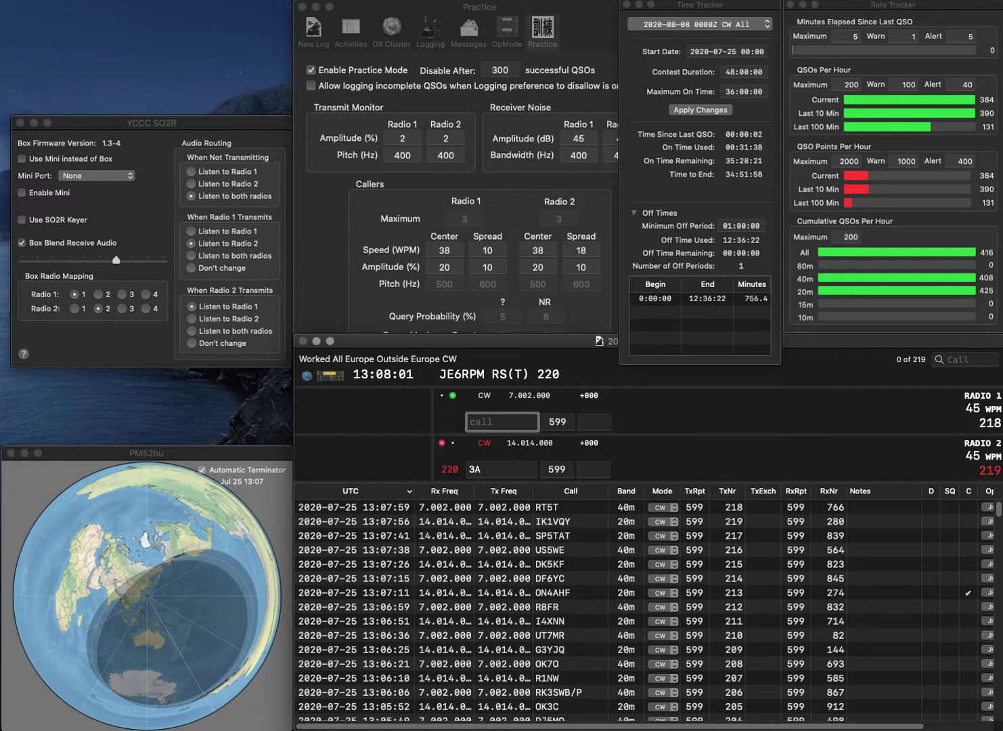
{"action": "type", "text": "2X"}
{"action": "key", "text": "Return"}
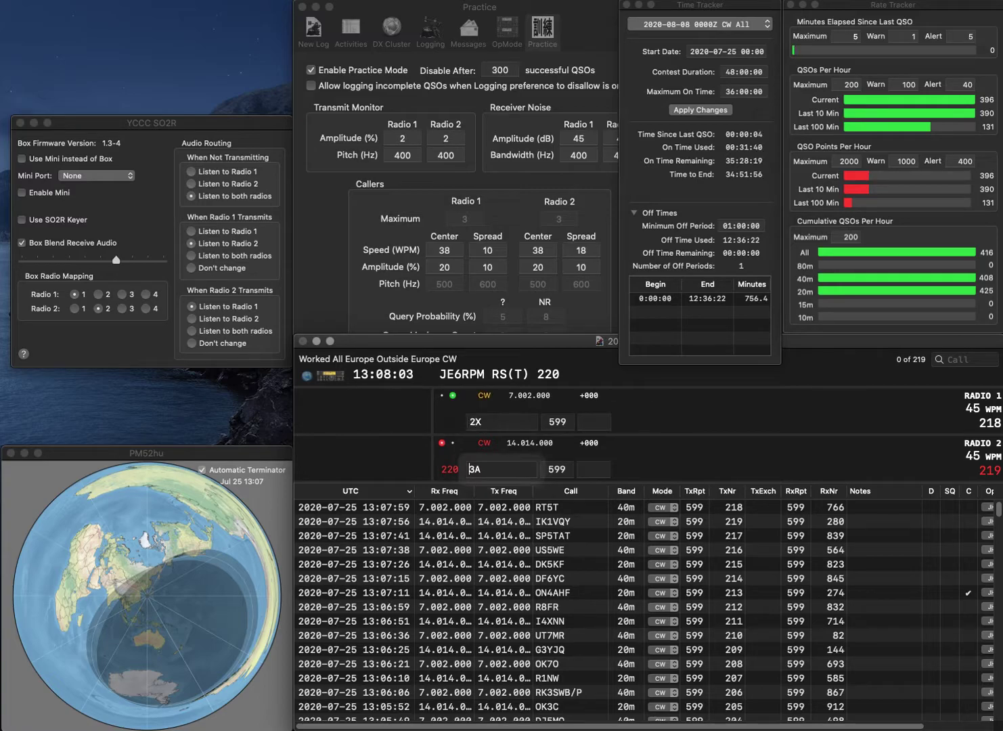
Complete the partial calls as EB3A on Radio 2 and DA2X on Radio 1, sending each report.
{"action": "type", "text": "EB"}
{"action": "key", "text": "Return"}
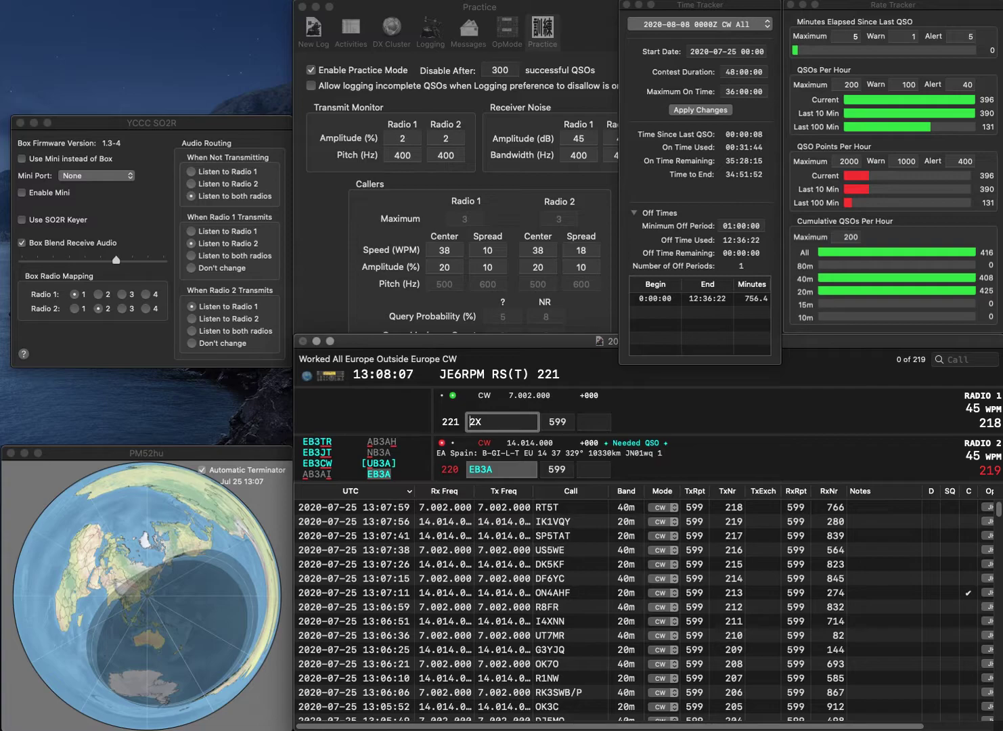
{"action": "type", "text": "DA"}
{"action": "key", "text": "Return"}
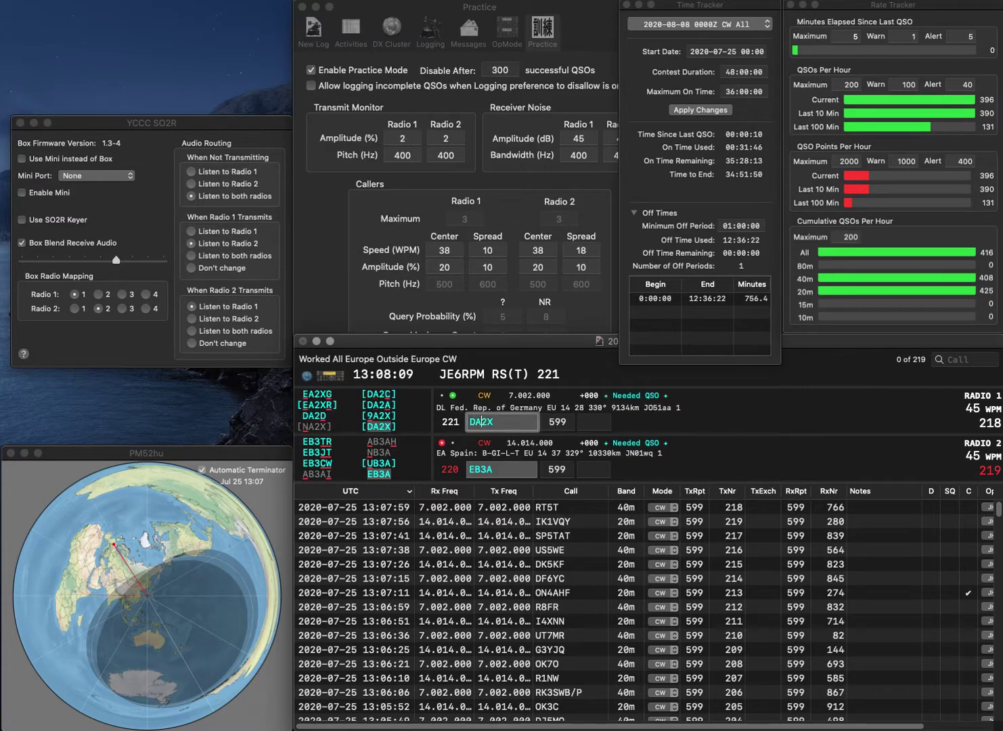
{"action": "key", "text": "Tab"}
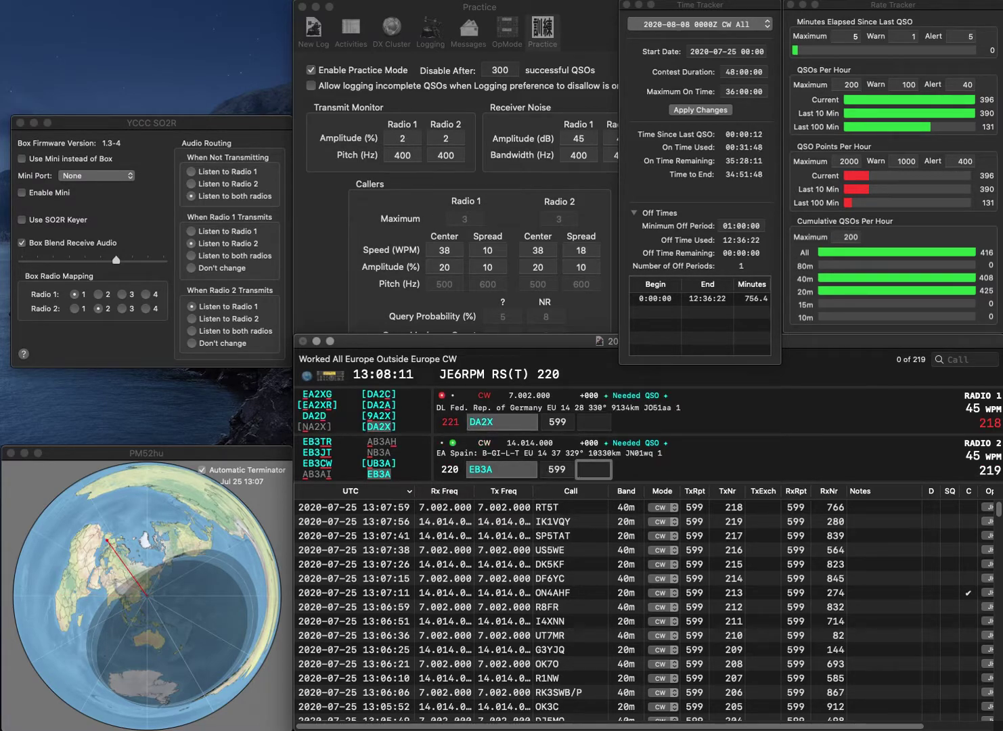
Log EB3A on Radio 2 with received number 384.
{"action": "type", "text": "384"}
{"action": "key", "text": "Return"}
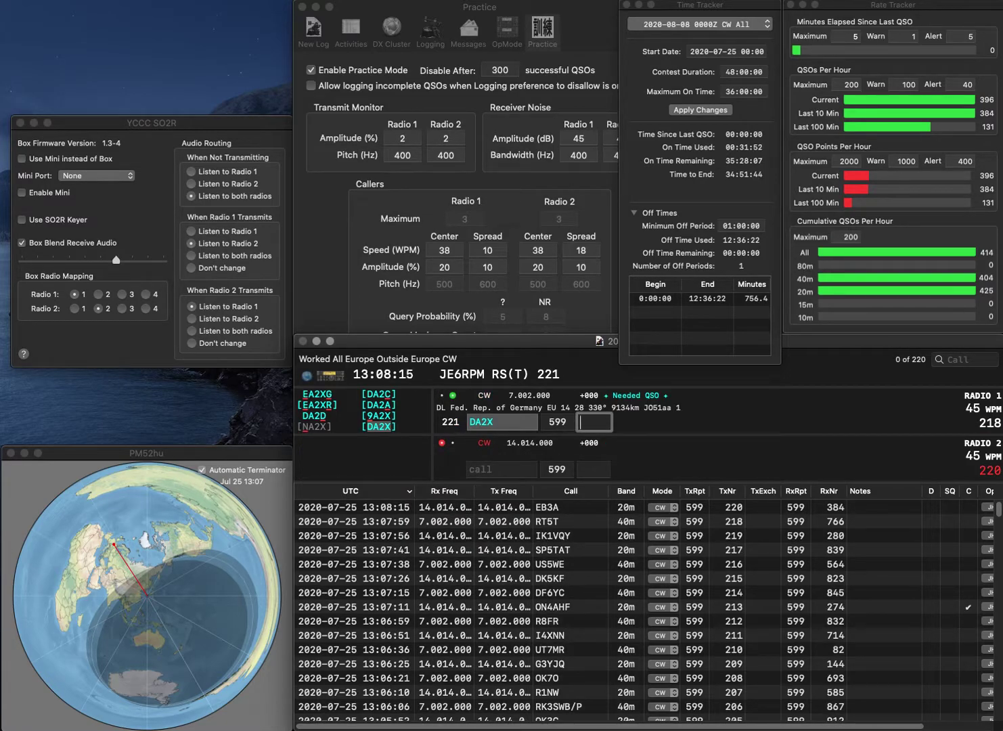
{"action": "type", "text": "149"}
{"action": "key", "text": "Return"}
{"action": "type", "text": "2UC"}
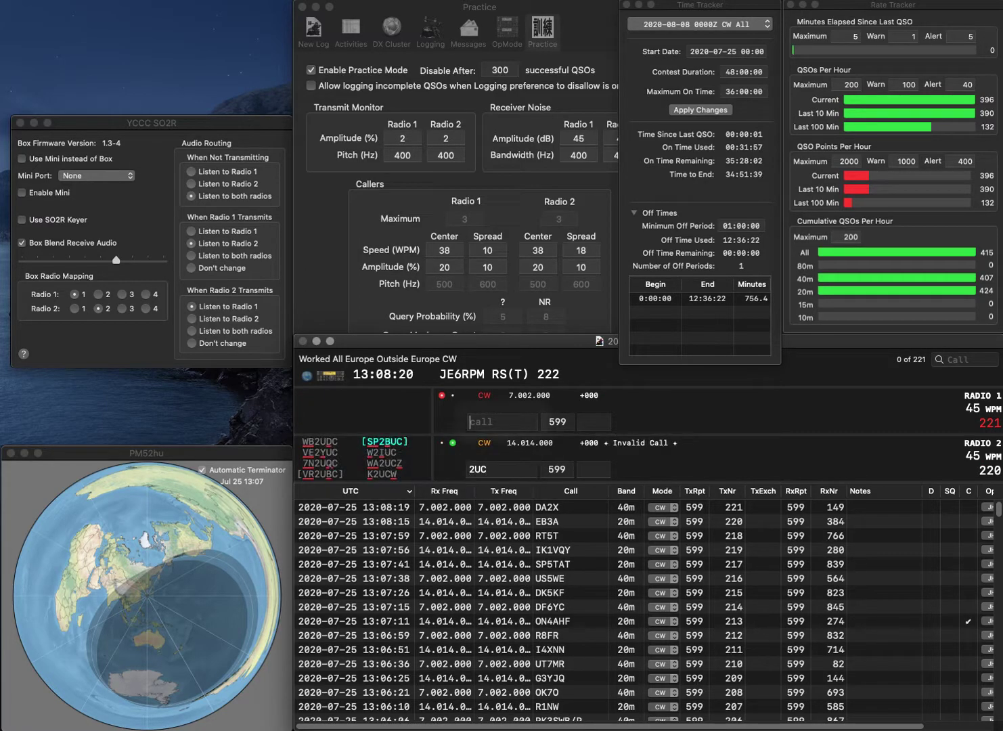
{"action": "key", "text": "Return"}
Answer US7UW on Radio 1 and complete Radio 2's partial call as UY2VC, sending the report.
{"action": "type", "text": "US7UW"}
{"action": "key", "text": "Return"}
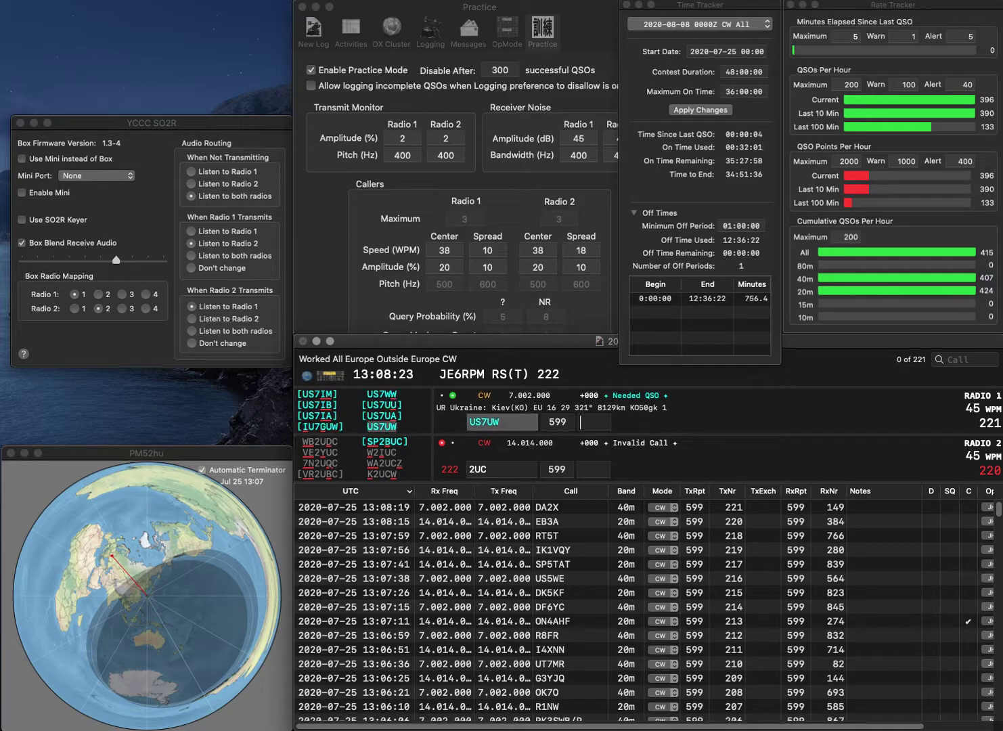
{"action": "type", "text": "UY"}
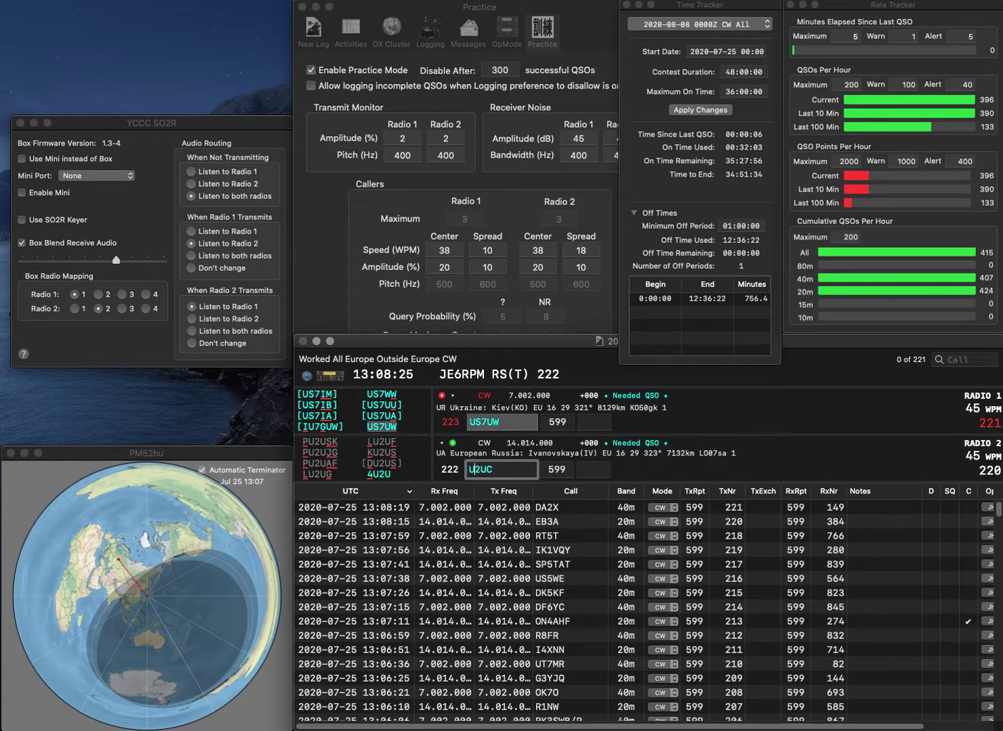
{"action": "key", "text": "BackSpace"}
{"action": "key", "text": "BackSpace"}
{"action": "type", "text": "VC"}
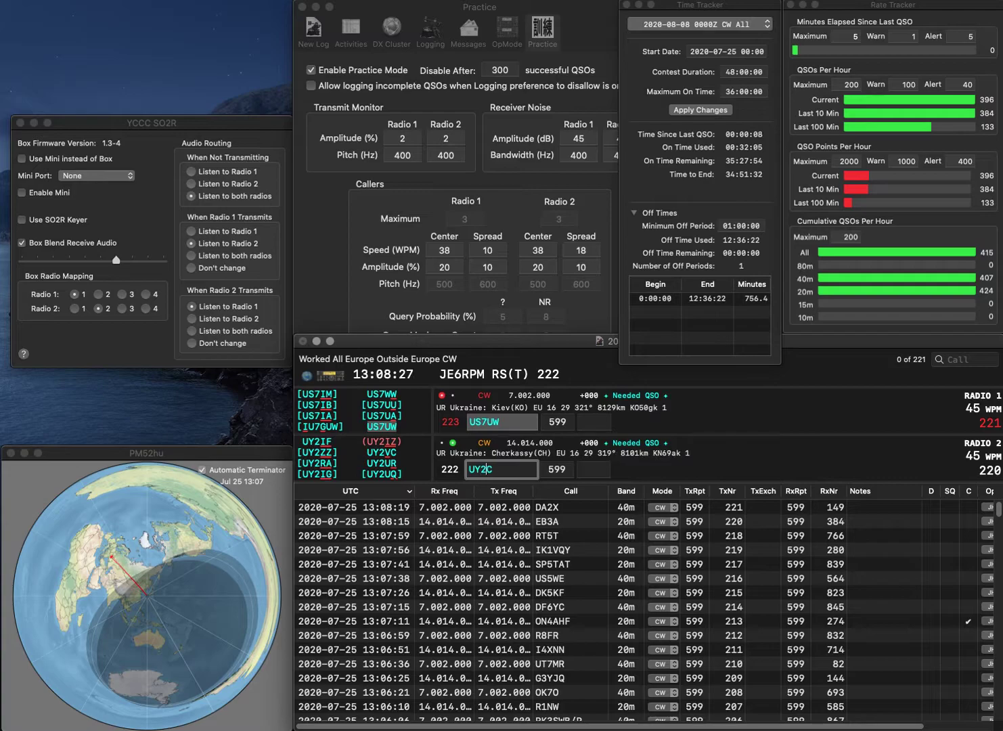
{"action": "key", "text": "Return"}
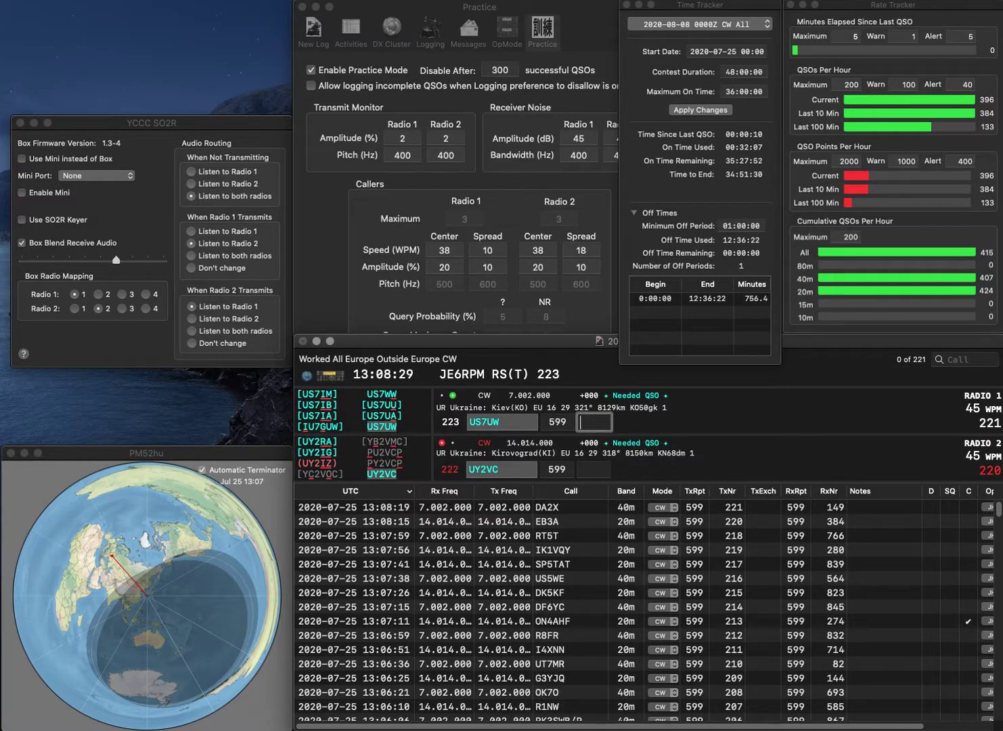
{"action": "type", "text": "191"}
{"action": "key", "text": "Return"}
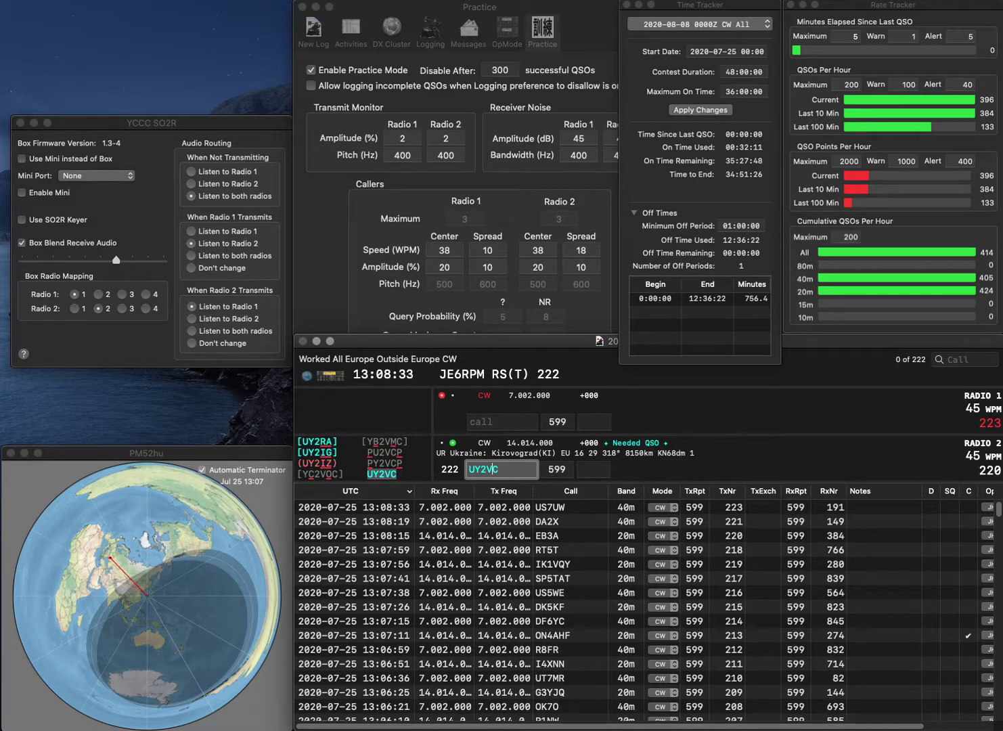
{"action": "type", "text": "7"}
{"action": "key", "text": "space"}
{"action": "key", "text": "shift+Tab"}
{"action": "key", "text": "Left"}
{"action": "key", "text": "BackSpace"}
{"action": "key", "text": "space"}
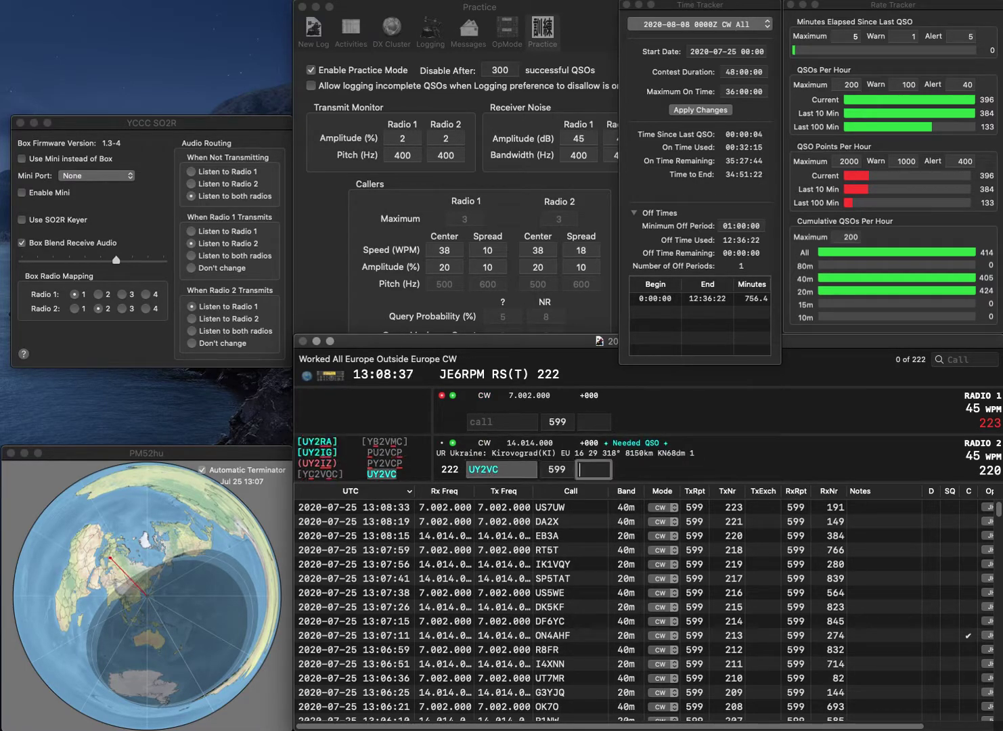
{"action": "key", "text": "Return"}
{"action": "type", "text": "CT7AHV"}
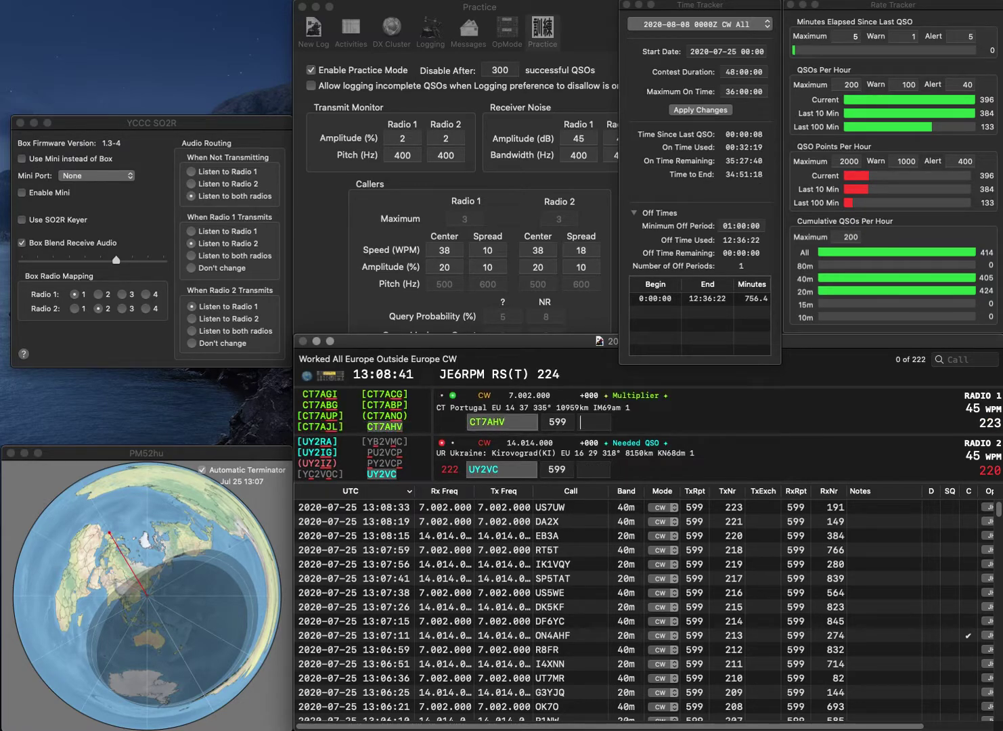
{"action": "type", "text": "78"}
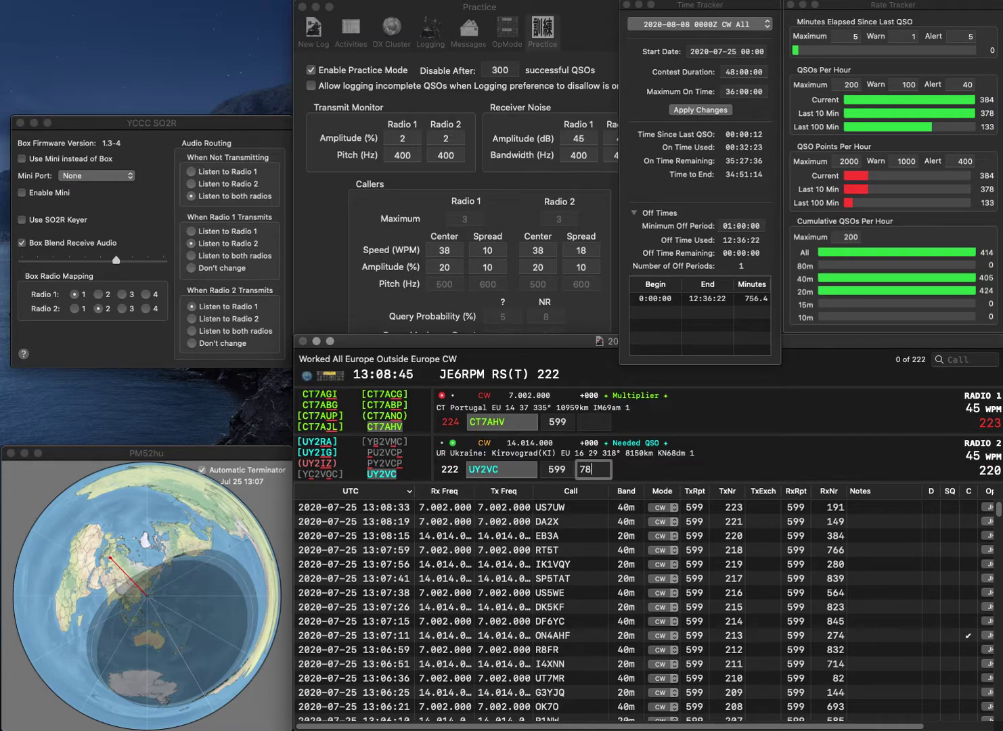
{"action": "key", "text": "Return"}
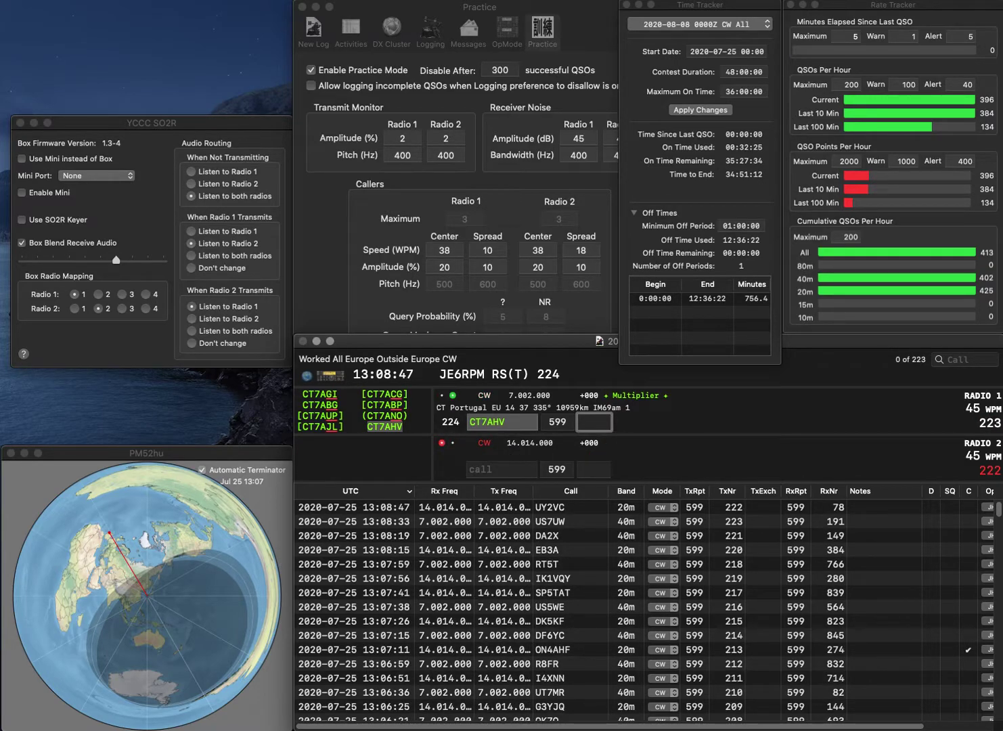
Log CT7AHV on Radio 1 with received number 11 and answer DJ9ER on Radio 2.
{"action": "type", "text": "11"}
{"action": "key", "text": "Return"}
{"action": "type", "text": "DJ9ER"}
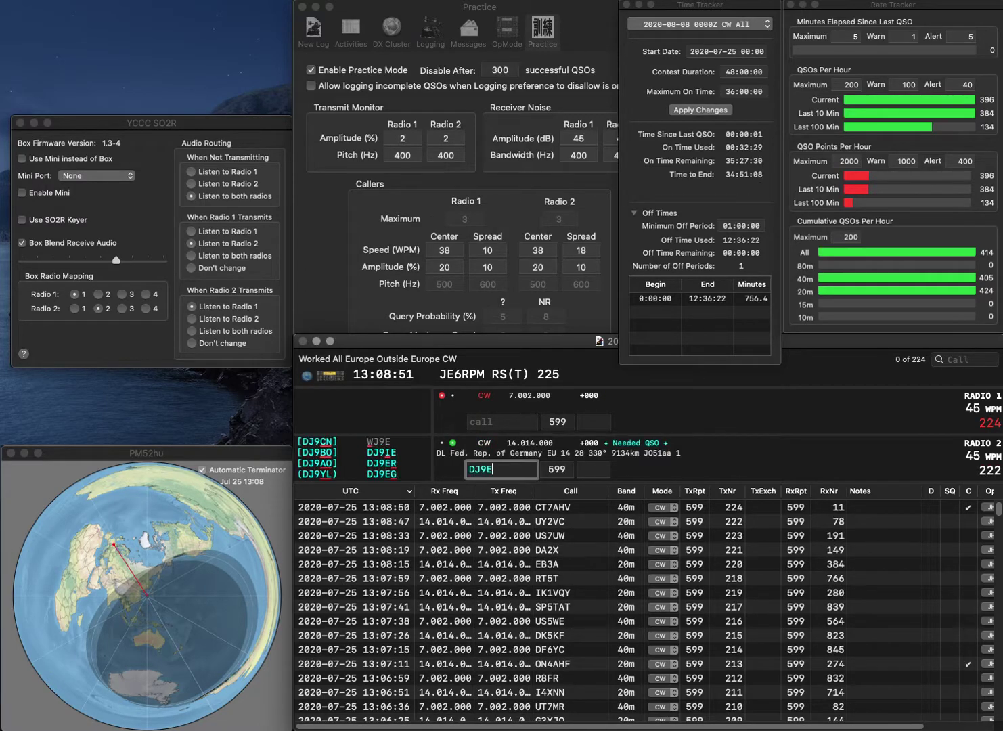
{"action": "key", "text": "Return"}
{"action": "type", "text": "R"}
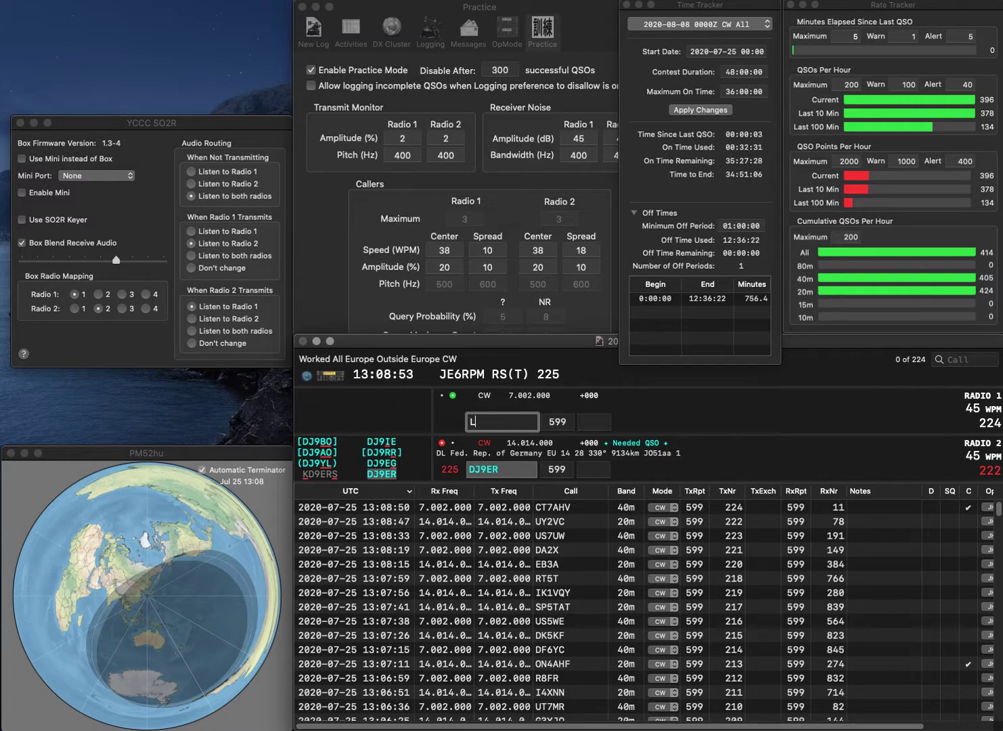
{"action": "key", "text": "Return"}
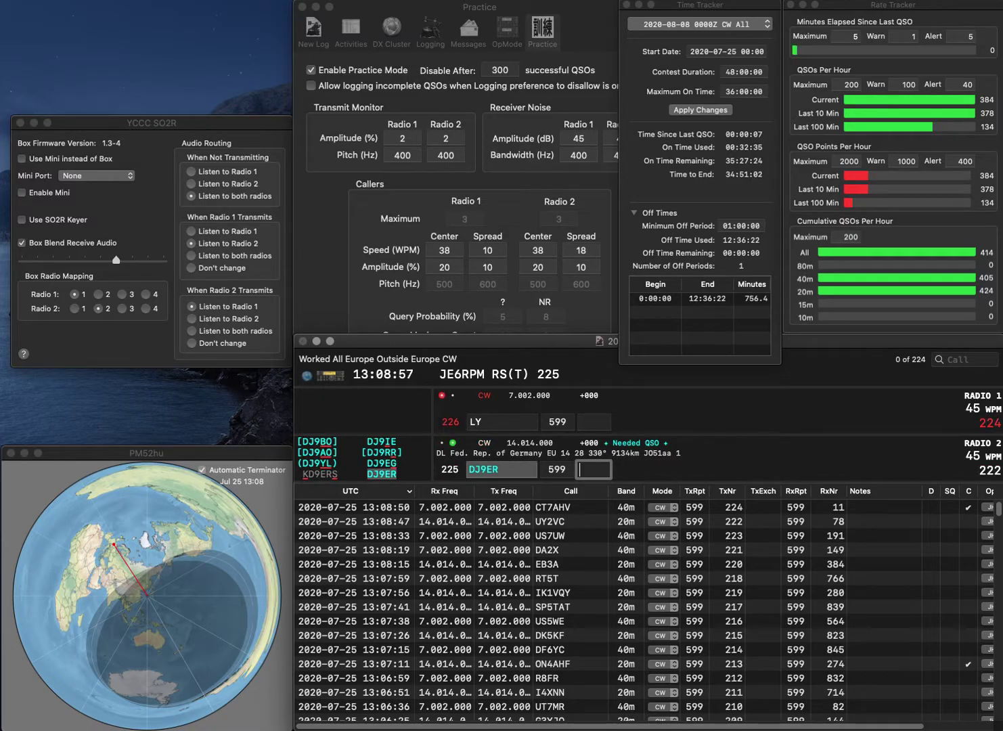
{"action": "type", "text": "570"}
{"action": "key", "text": "Return"}
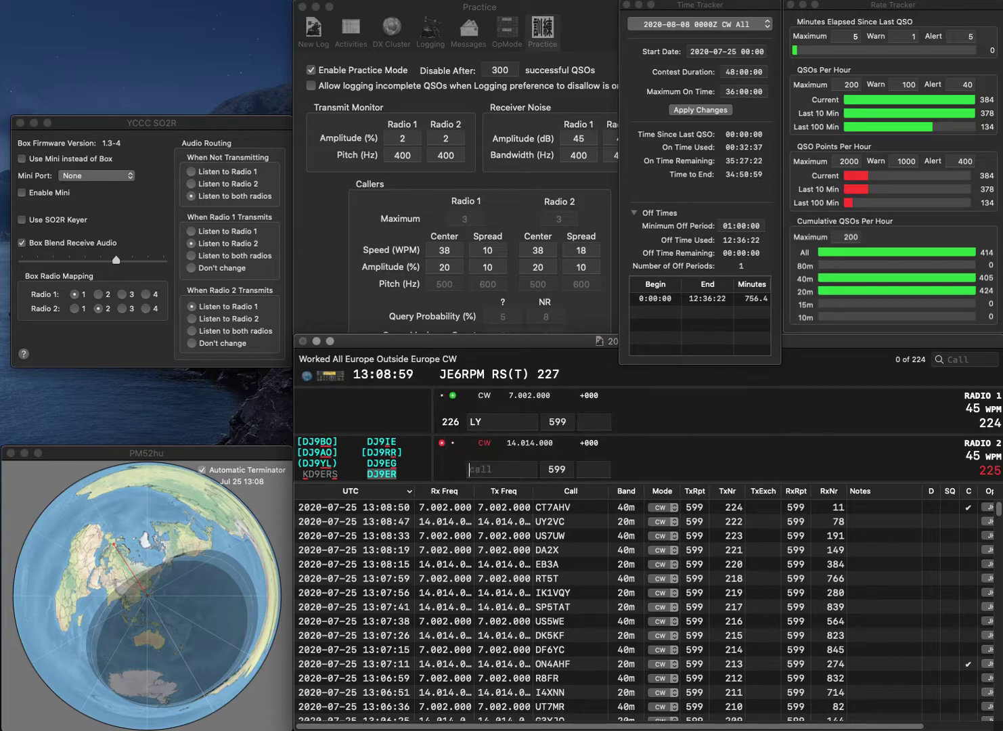
Complete Radio 1's partial call as LY3Z and answer IZ8EYP on Radio 2, sending each report.
{"action": "type", "text": "3Z"}
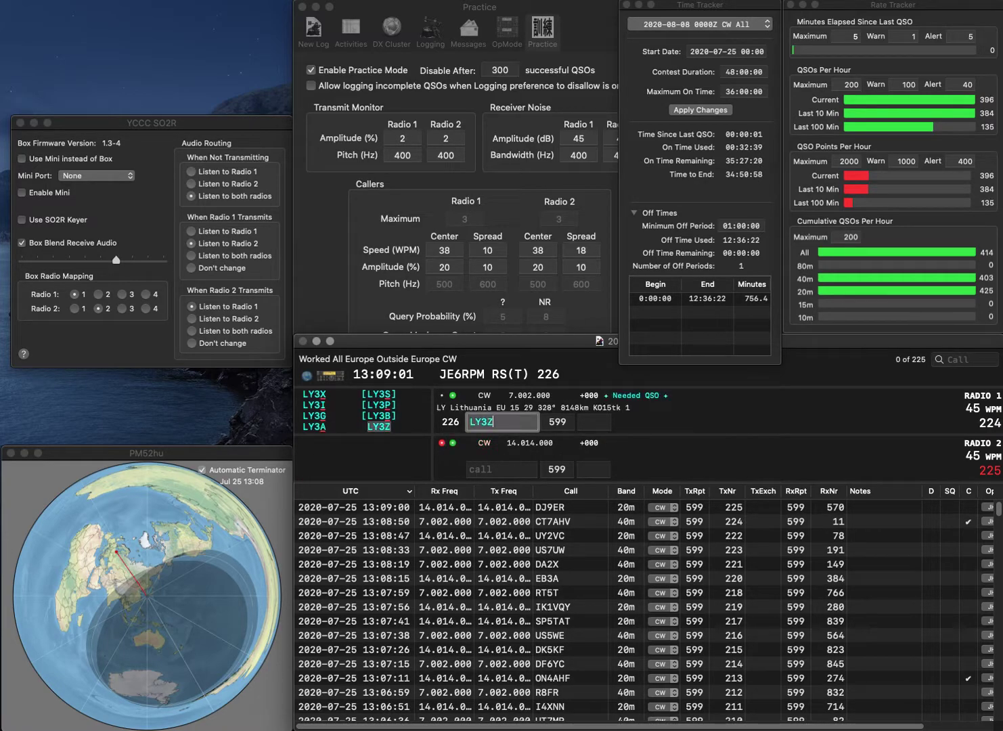
{"action": "key", "text": "Return"}
{"action": "type", "text": "IZ8EYJ"}
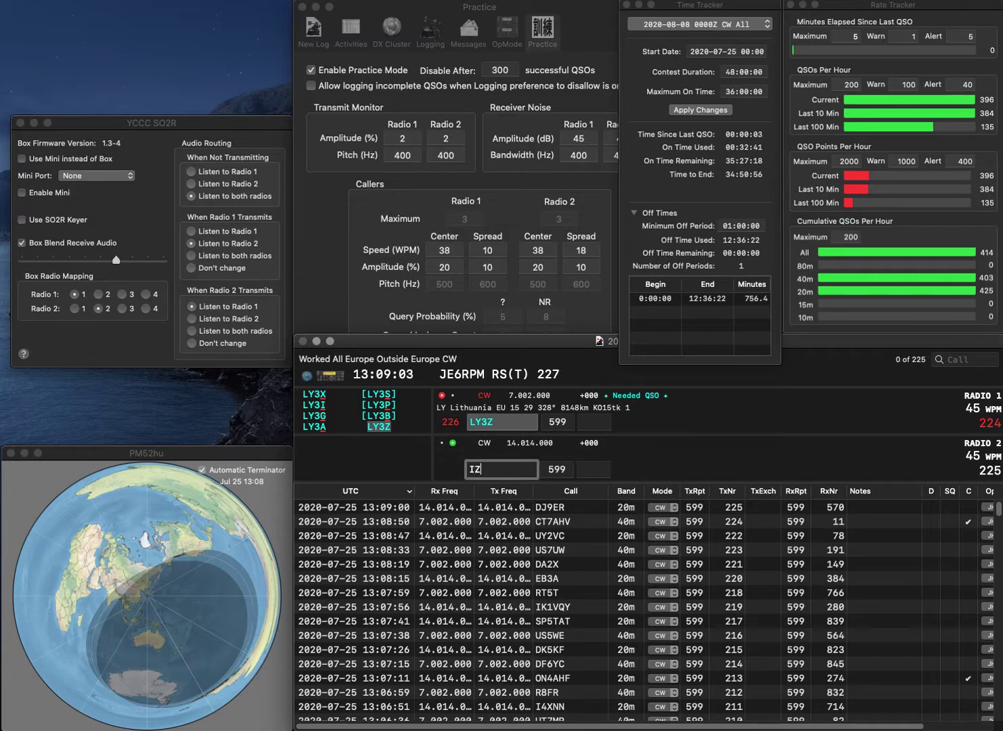
{"action": "key", "text": "BackSpace"}
{"action": "type", "text": "P"}
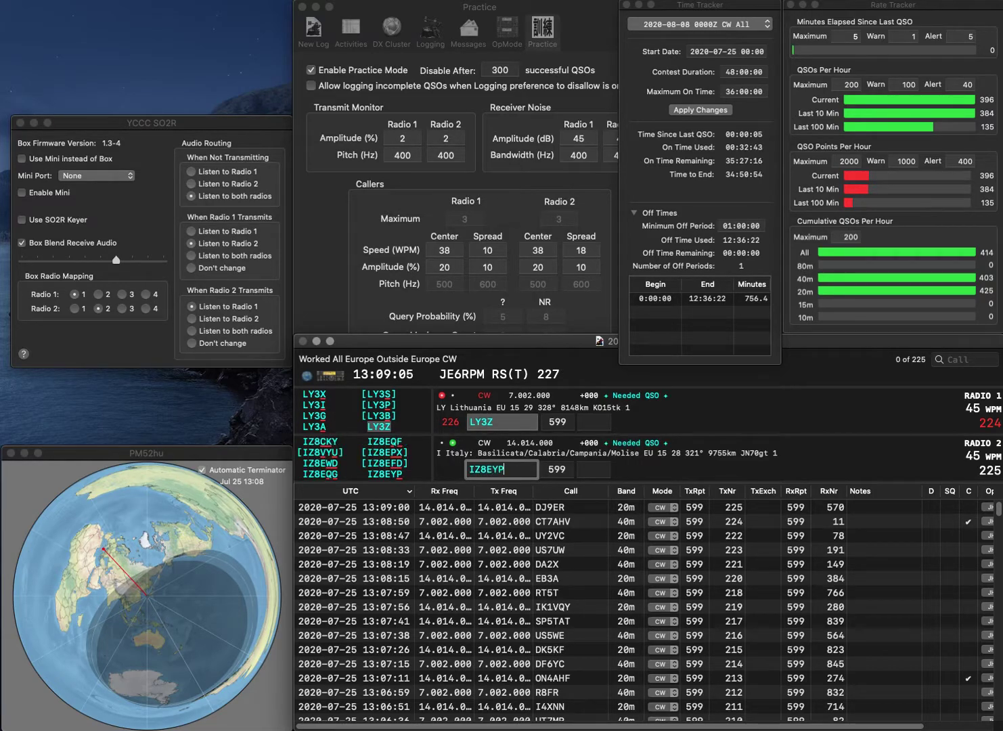
{"action": "key", "text": "Return"}
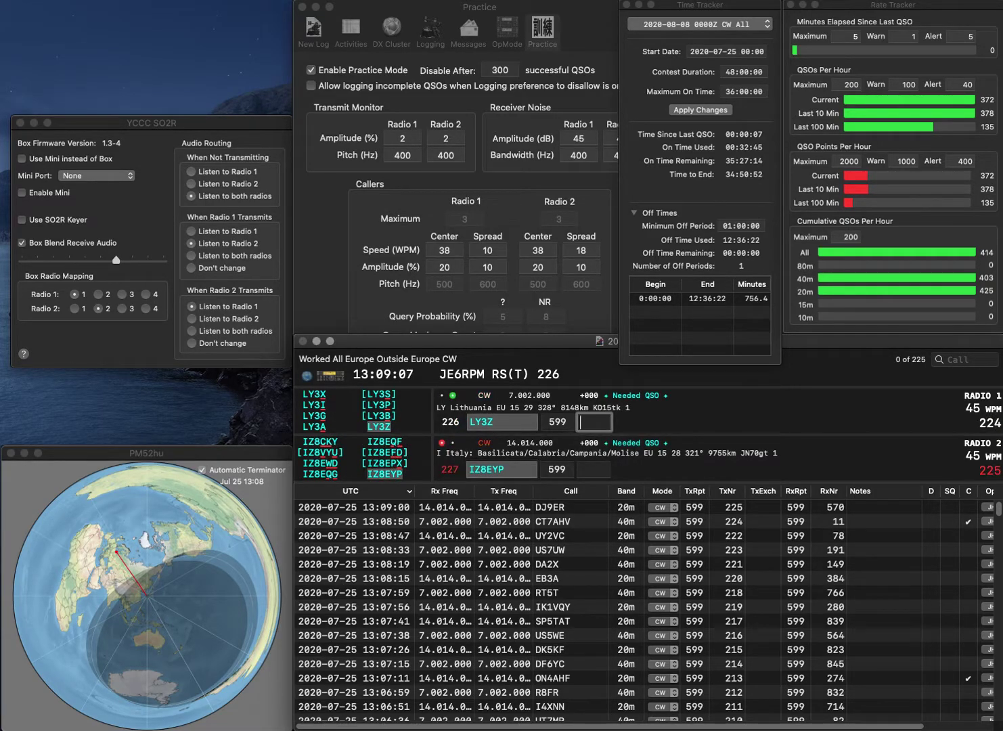
{"action": "type", "text": "148"}
{"action": "key", "text": "Return"}
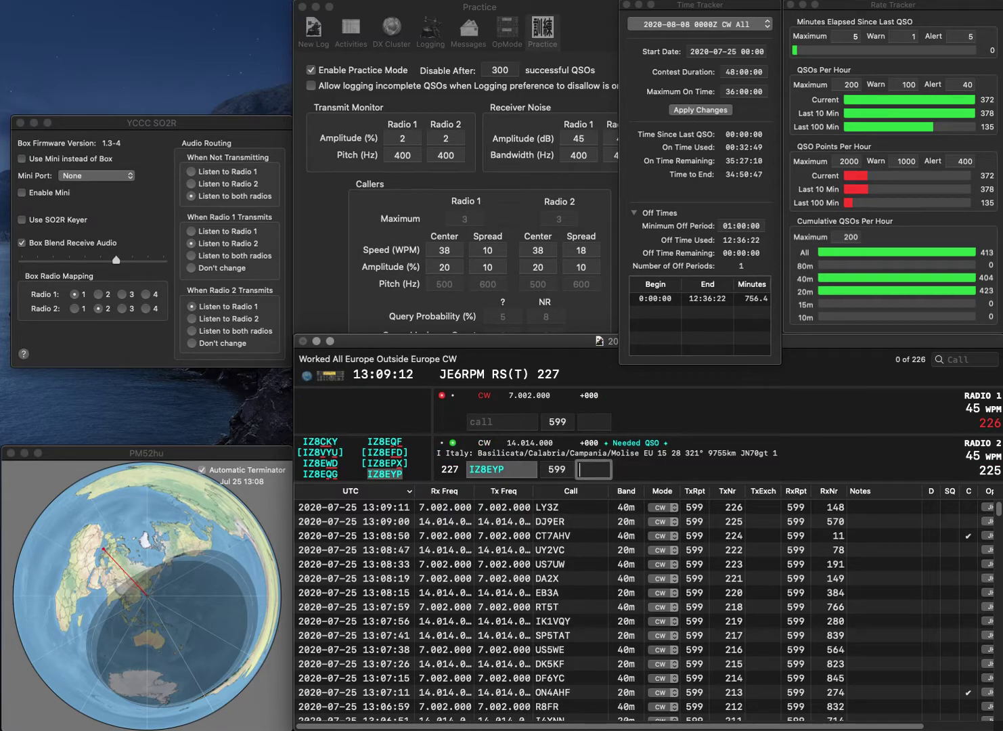
{"action": "type", "text": "156"}
{"action": "key", "text": "Return"}
{"action": "type", "text": "ZH"}
{"action": "key", "text": "Return"}
{"action": "type", "text": "E73KM"}
{"action": "key", "text": "Return"}
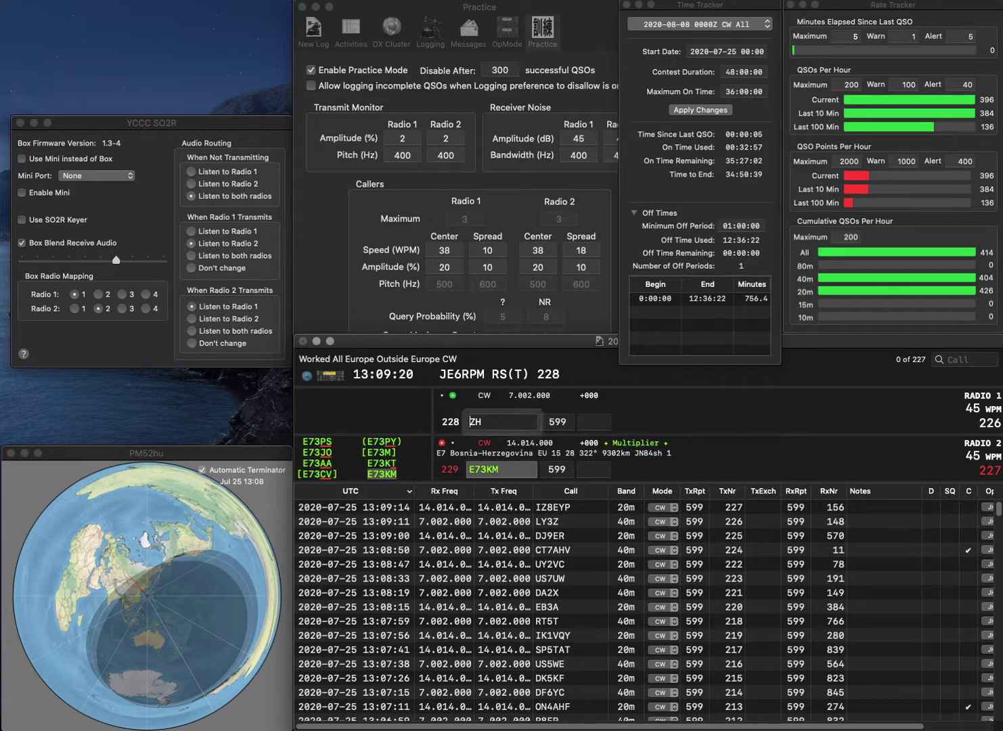
Correct Radio 1's partial call to SP5GH and send the report.
{"action": "type", "text": "SP5"}
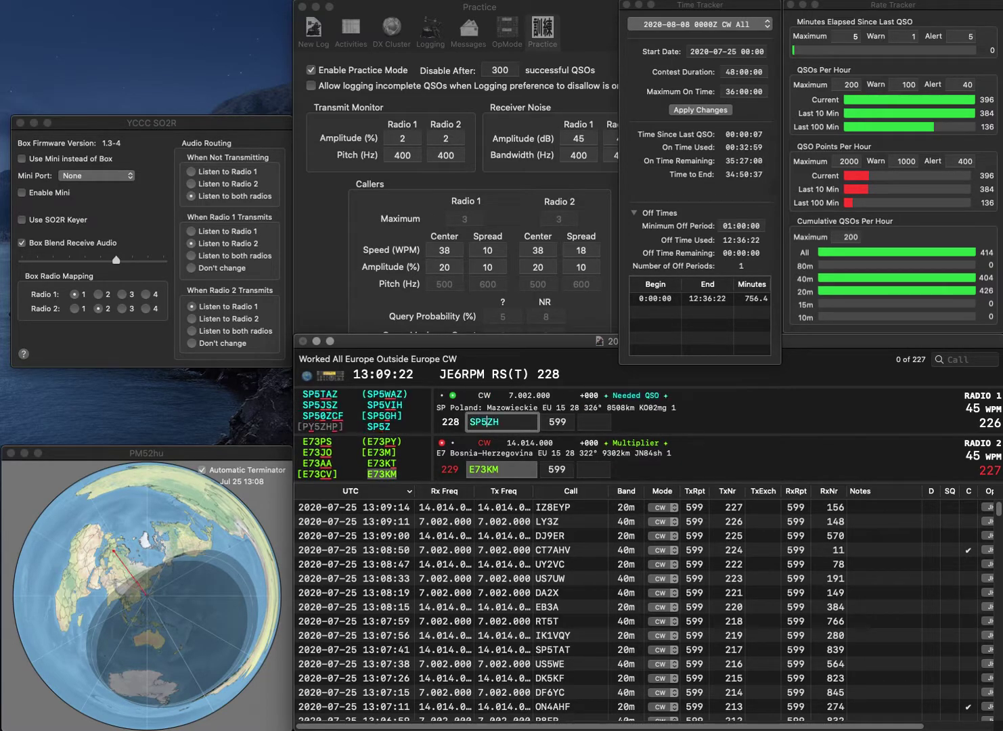
{"action": "key", "text": "Delete"}
{"action": "type", "text": "G"}
{"action": "key", "text": "Return"}
{"action": "type", "text": "778"}
{"action": "key", "text": "Return"}
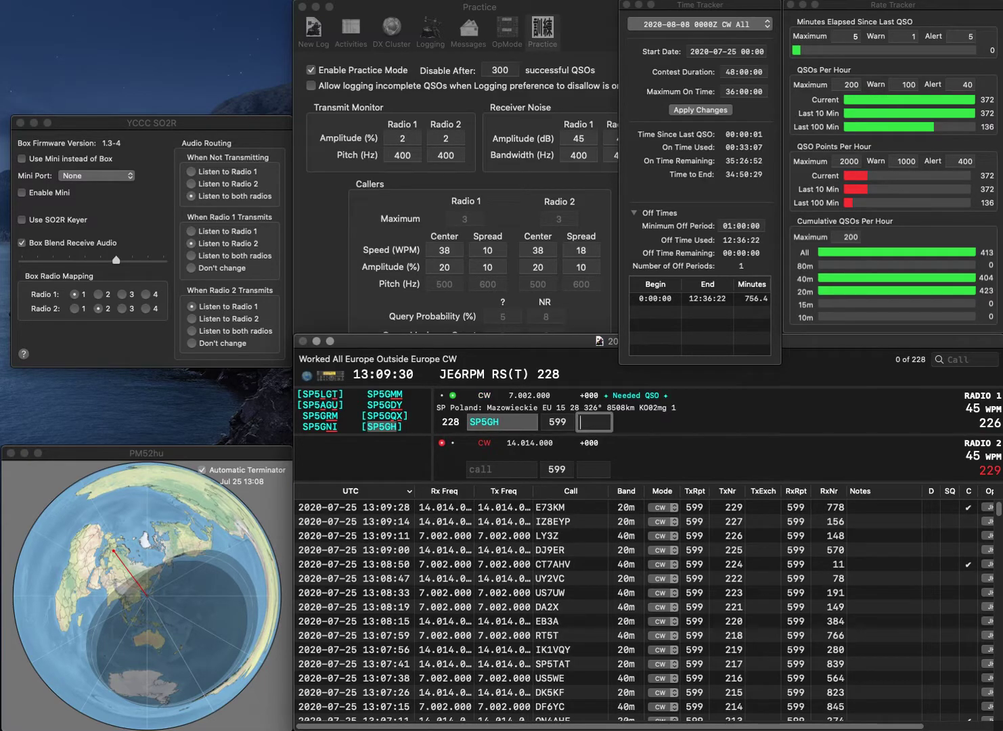
{"action": "type", "text": "476"}
{"action": "key", "text": "Return"}
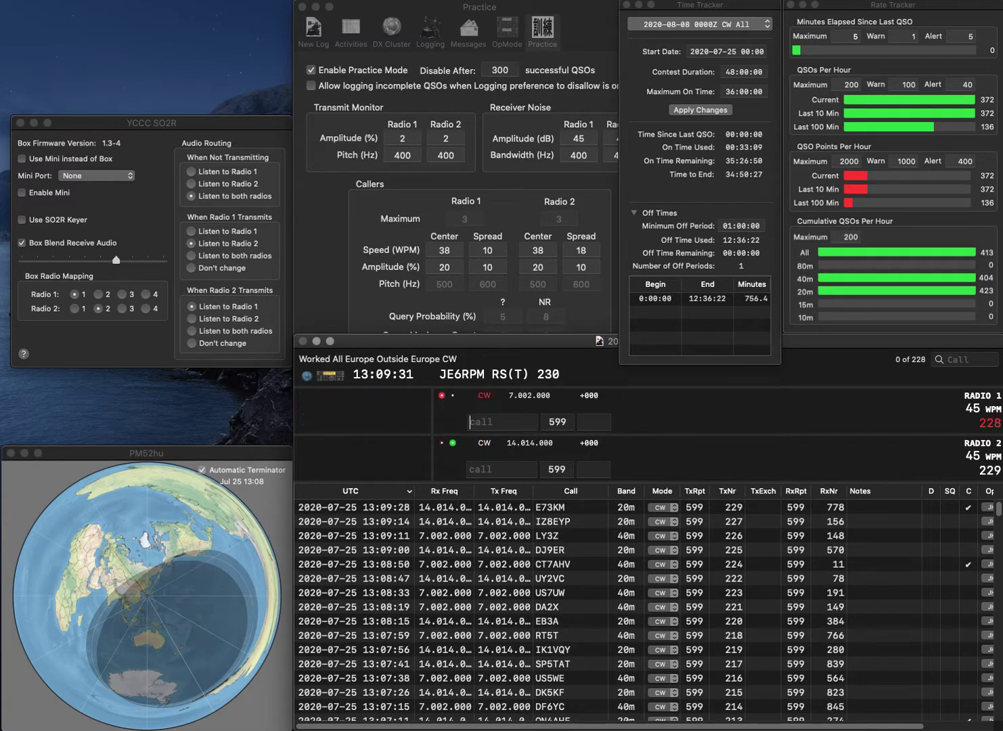
{"action": "type", "text": "OZ8ABA"}
{"action": "key", "text": "Return"}
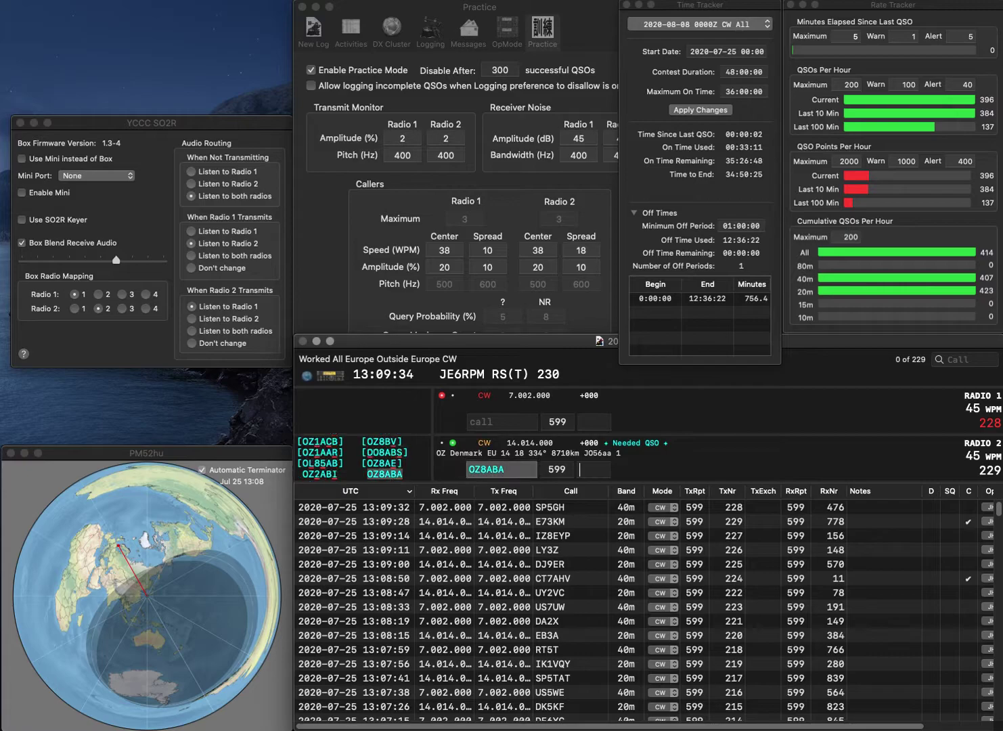
{"action": "type", "text": "UA3LMR"}
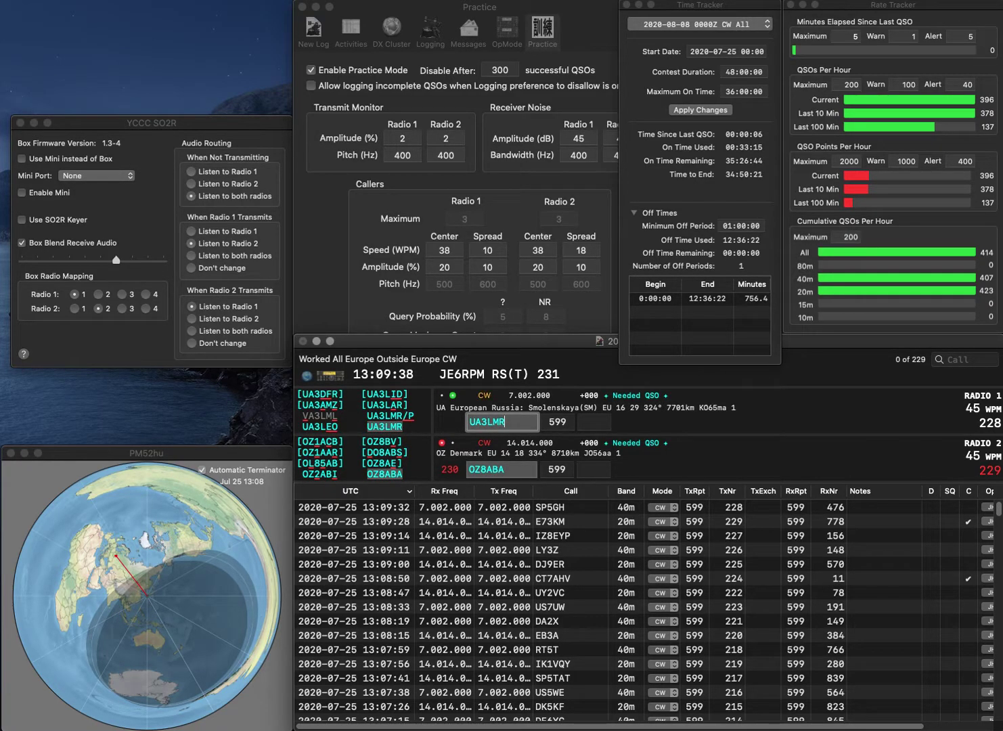
{"action": "type", "text": "/P"}
{"action": "key", "text": "Return"}
Log OZ8ABA on Radio 2 with received number 698 and UA3LMR/P on Radio 1 with 412.
{"action": "left_click", "coordinate": [594, 469]}
{"action": "type", "text": "698"}
{"action": "key", "text": "Return"}
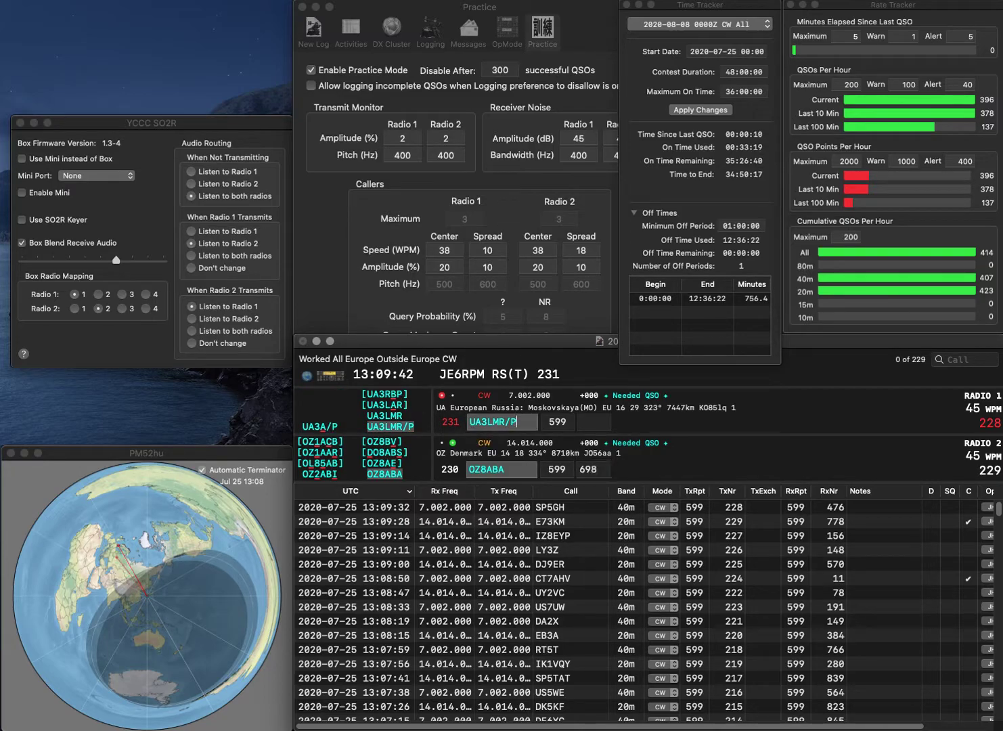
{"action": "key", "text": "Return"}
{"action": "type", "text": "412"}
{"action": "key", "text": "Return"}
Answer DO9ST on Radio 2 and EA3NA on Radio 1, sending each report.
{"action": "type", "text": "9"}
{"action": "key", "text": "BackSpace"}
{"action": "type", "text": "DO9ST"}
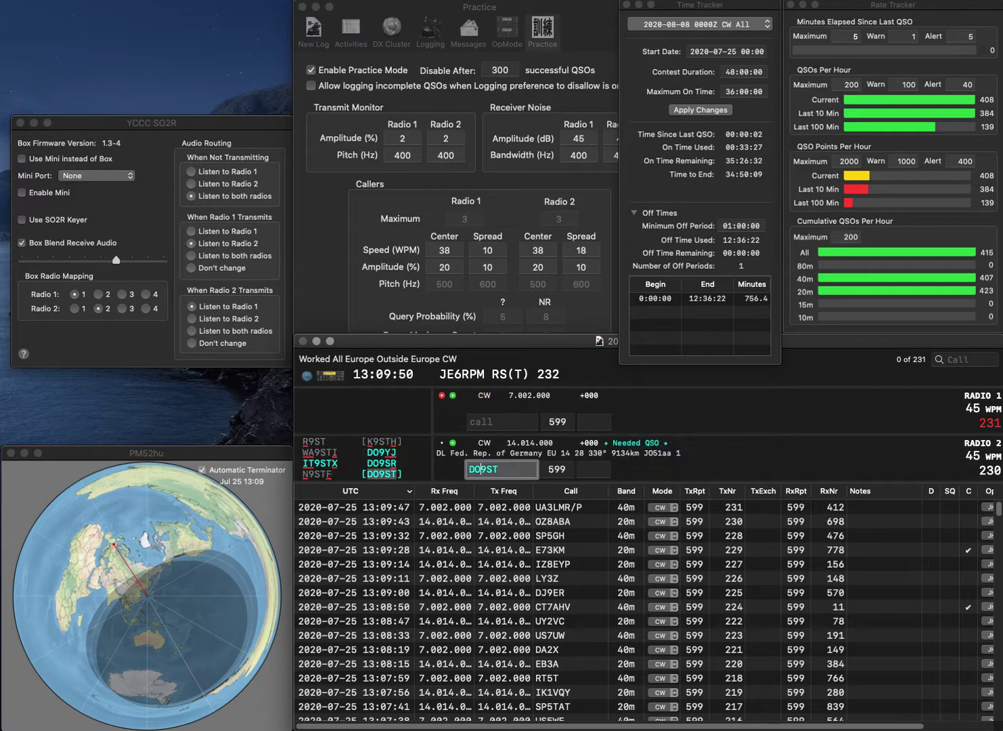
{"action": "key", "text": "Return"}
{"action": "type", "text": "EA3NA"}
{"action": "key", "text": "Return"}
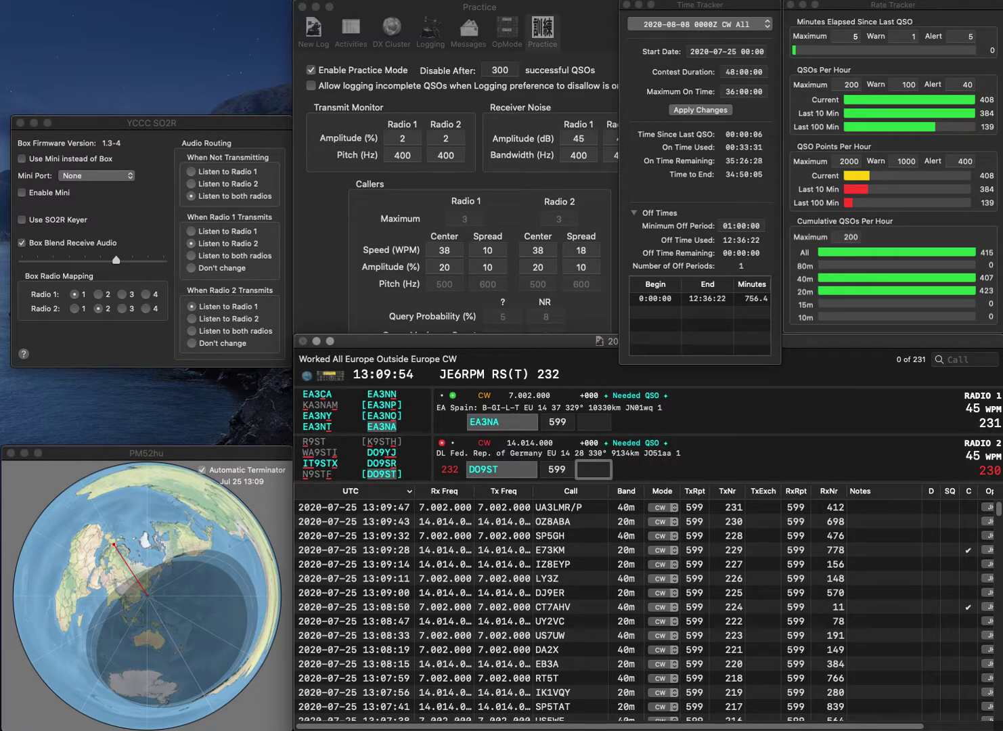
{"action": "type", "text": "951"}
{"action": "key", "text": "Return"}
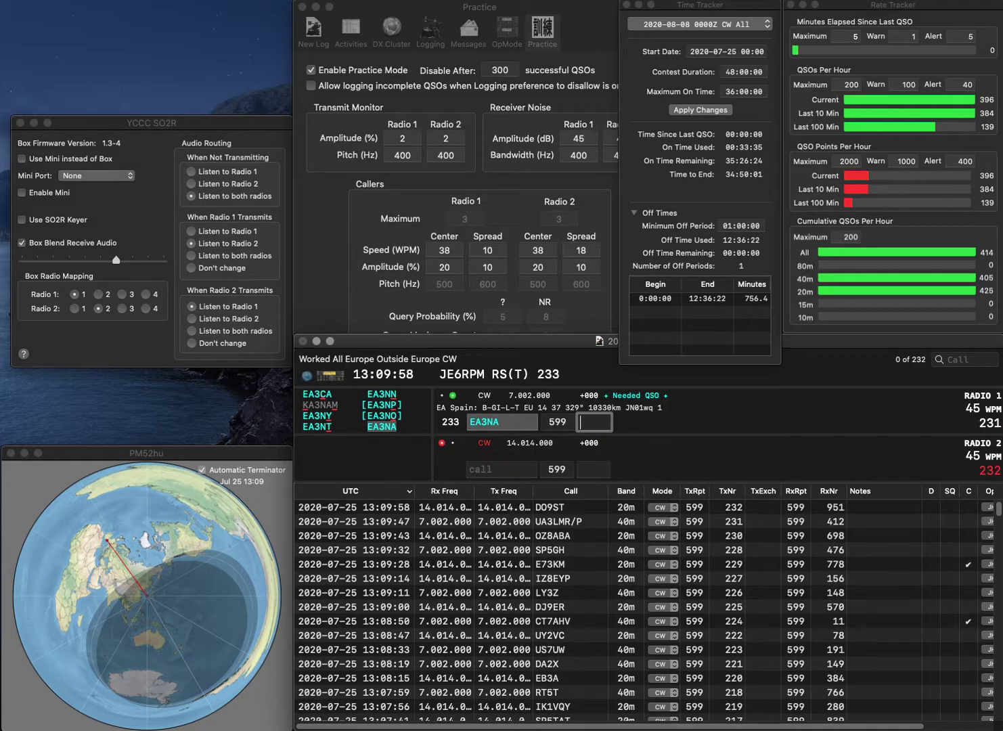
{"action": "type", "text": "955"}
{"action": "key", "text": "Return"}
{"action": "type", "text": "OKRA"}
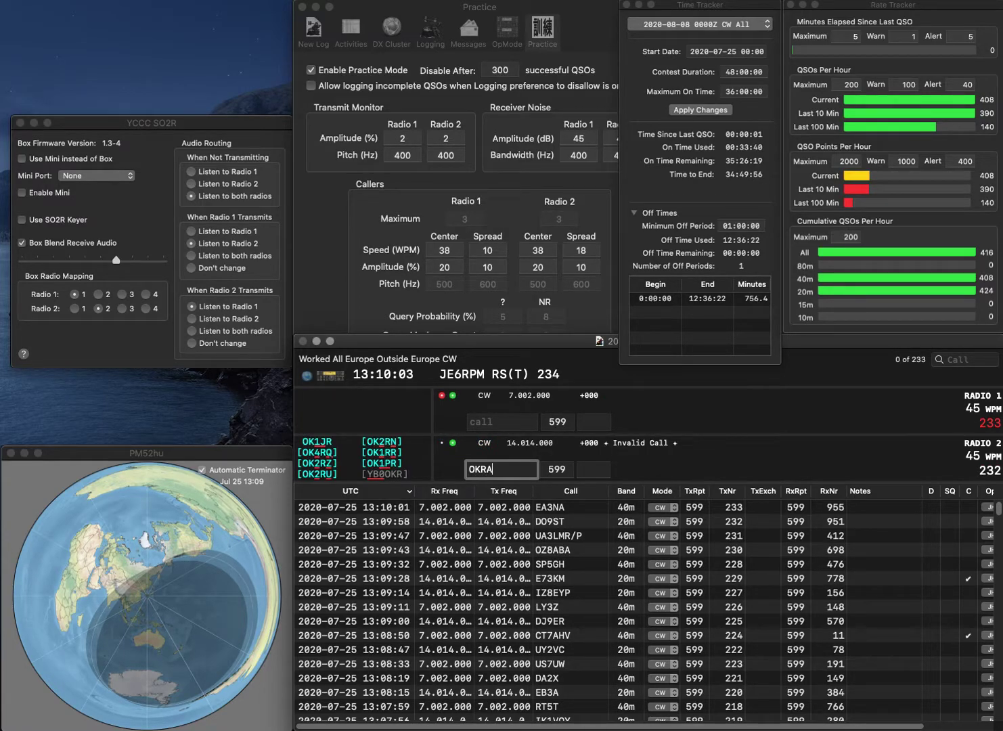
{"action": "key", "text": "Return"}
{"action": "type", "text": "DL2RNF"}
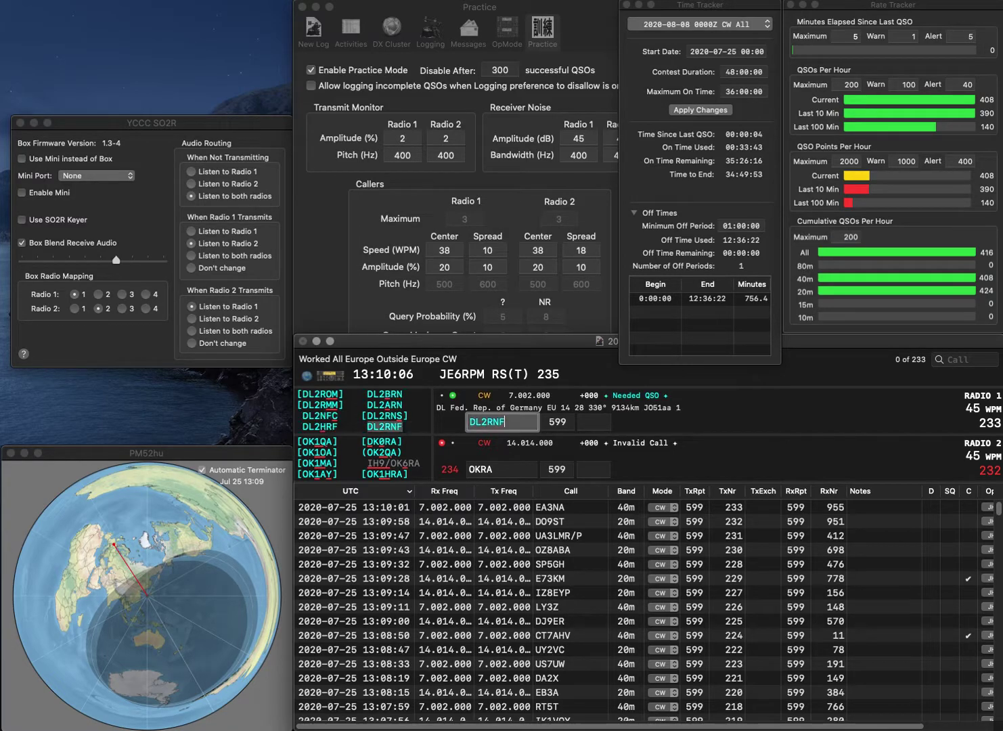
{"action": "key", "text": "Return"}
{"action": "key", "text": "BackSpace"}
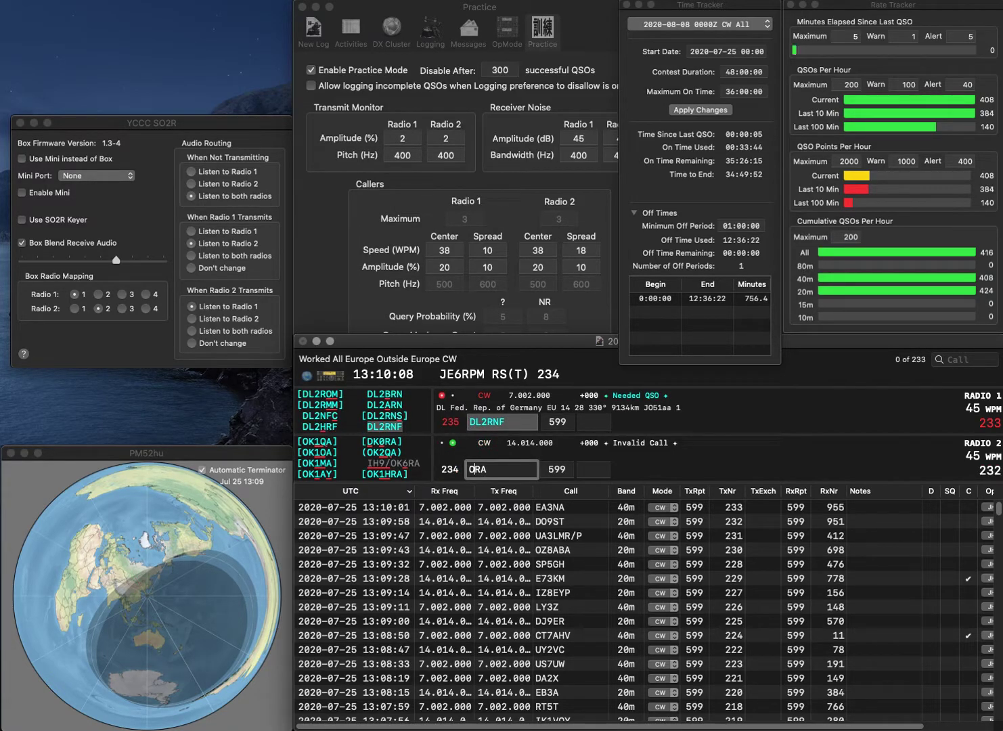
{"action": "type", "text": "R"}
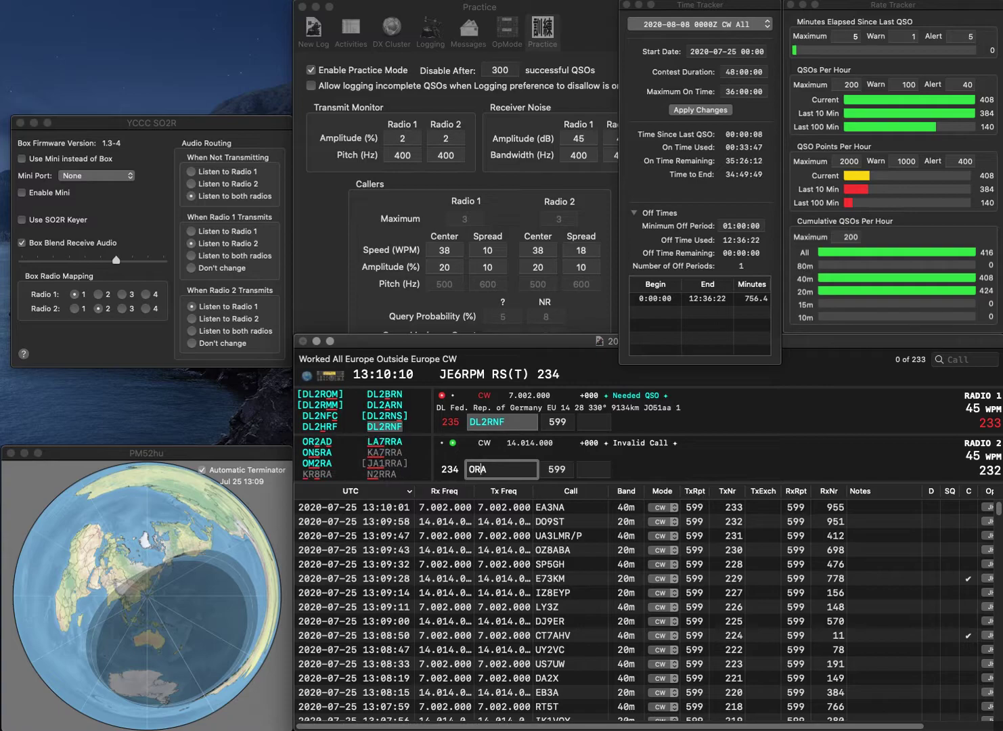
{"action": "type", "text": "2"}
{"action": "key", "text": "Return"}
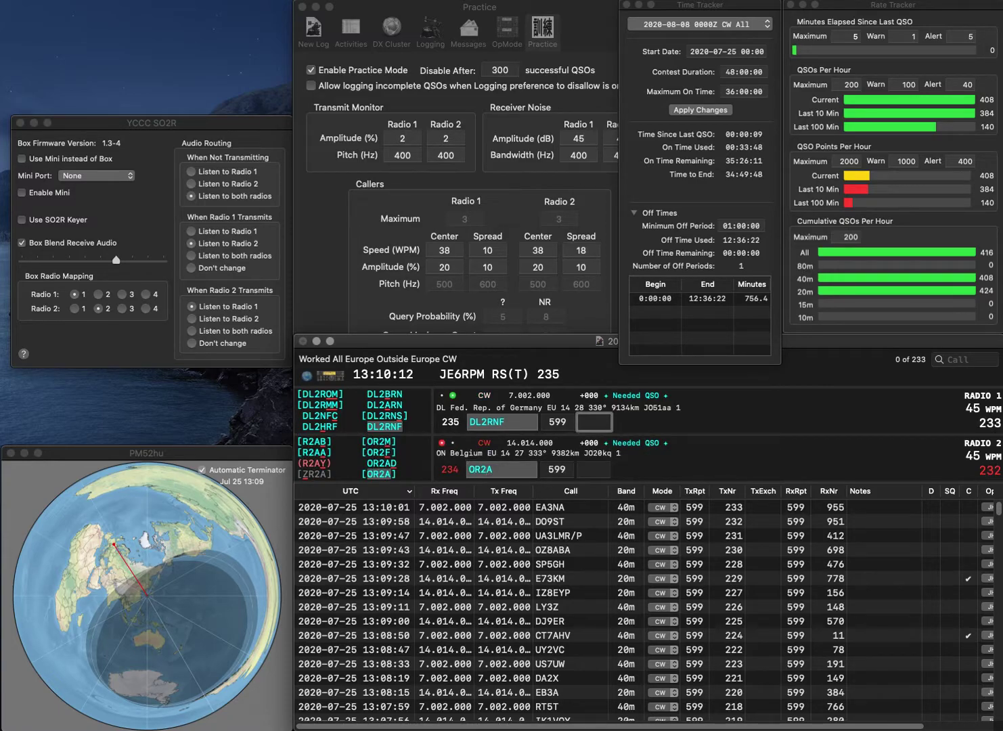
{"action": "type", "text": "909"}
{"action": "key", "text": "Return"}
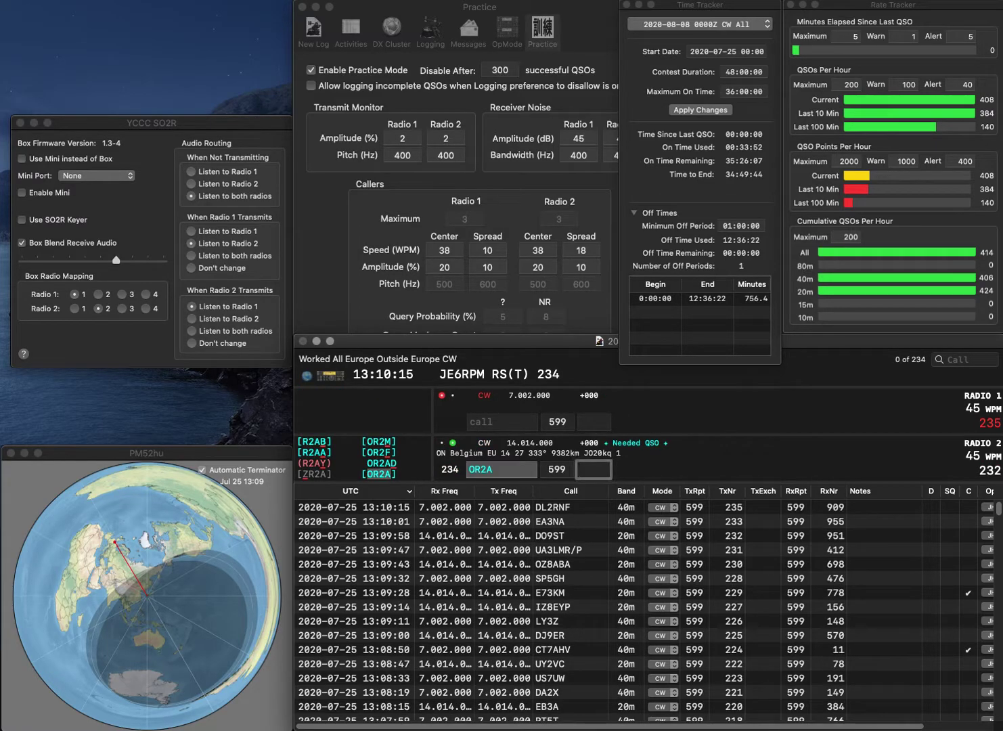
{"action": "type", "text": "734"}
{"action": "key", "text": "Return"}
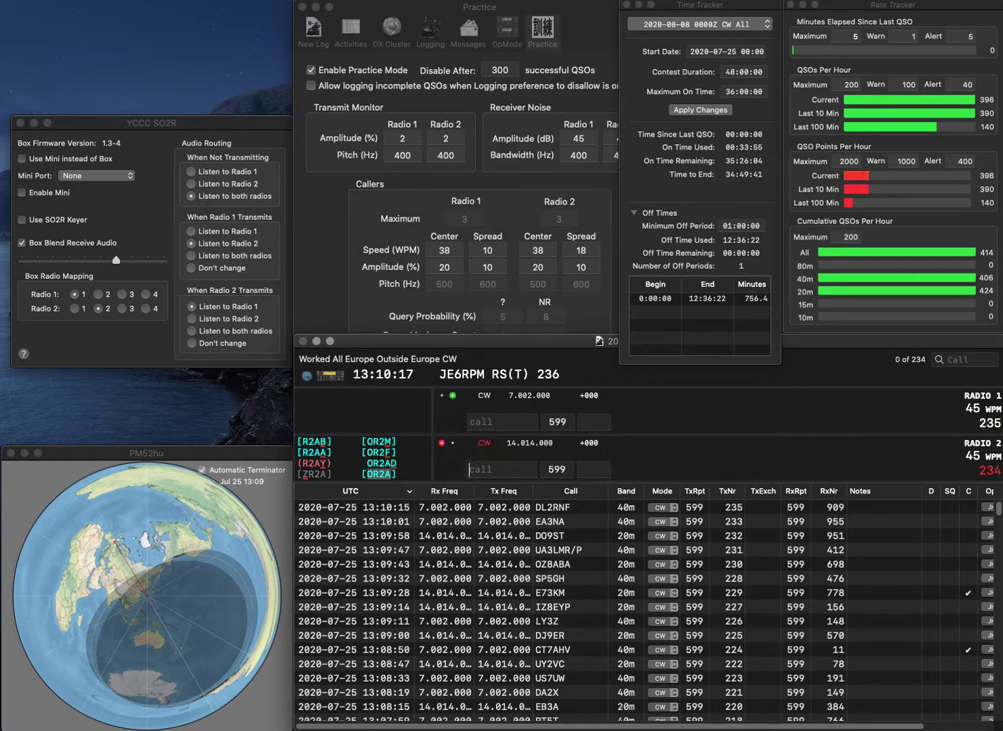
{"action": "type", "text": "DL5"}
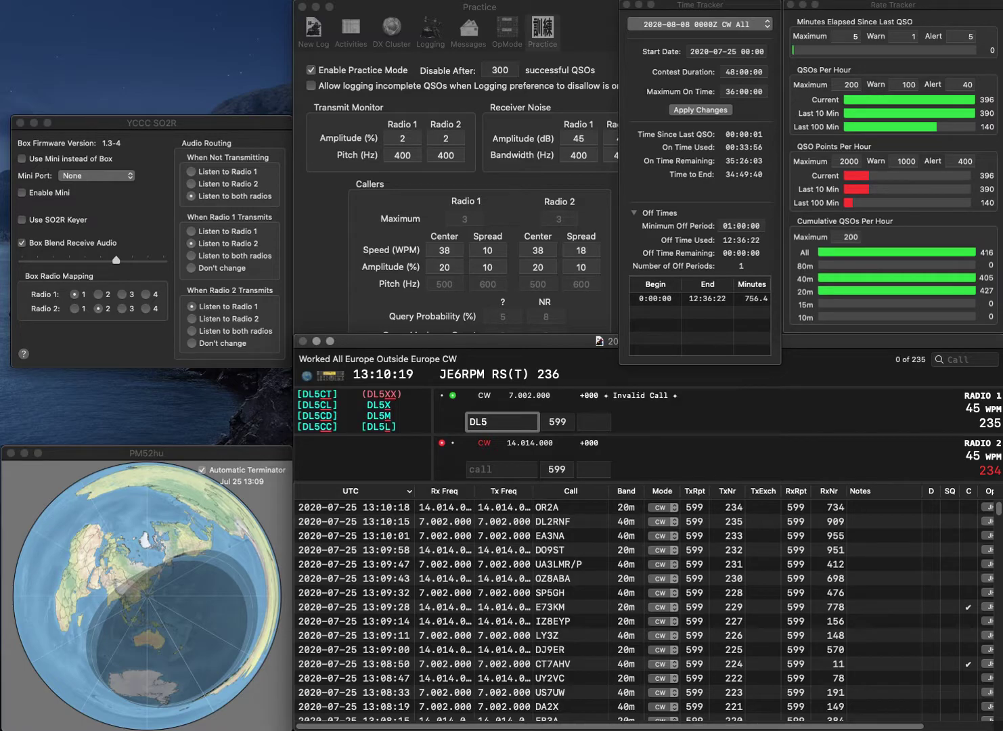
{"action": "type", "text": "CT"}
{"action": "key", "text": "Return"}
Complete the partial call YSS on Radio 2 as I4YSS and send its report.
{"action": "type", "text": "YSS"}
{"action": "key", "text": "Up"}
{"action": "type", "text": "I4"}
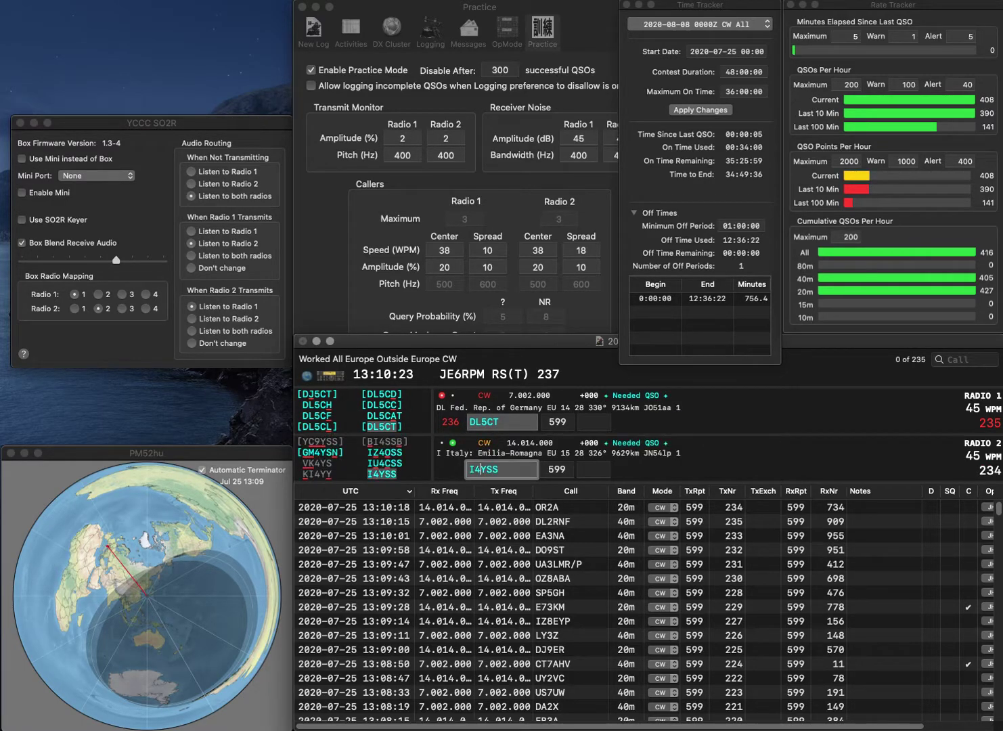
{"action": "key", "text": "Return"}
Log DL5CT on Radio 1 with received number 82 and I4YSS on Radio 2 with 719.
{"action": "type", "text": "82"}
{"action": "key", "text": "Return"}
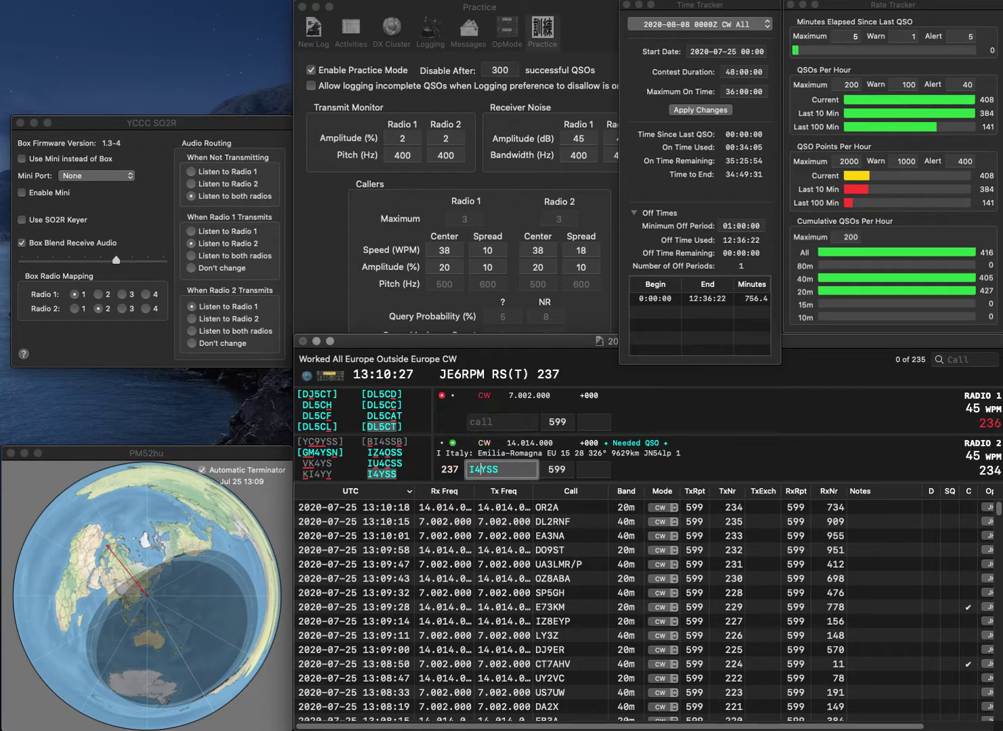
{"action": "type", "text": "71"}
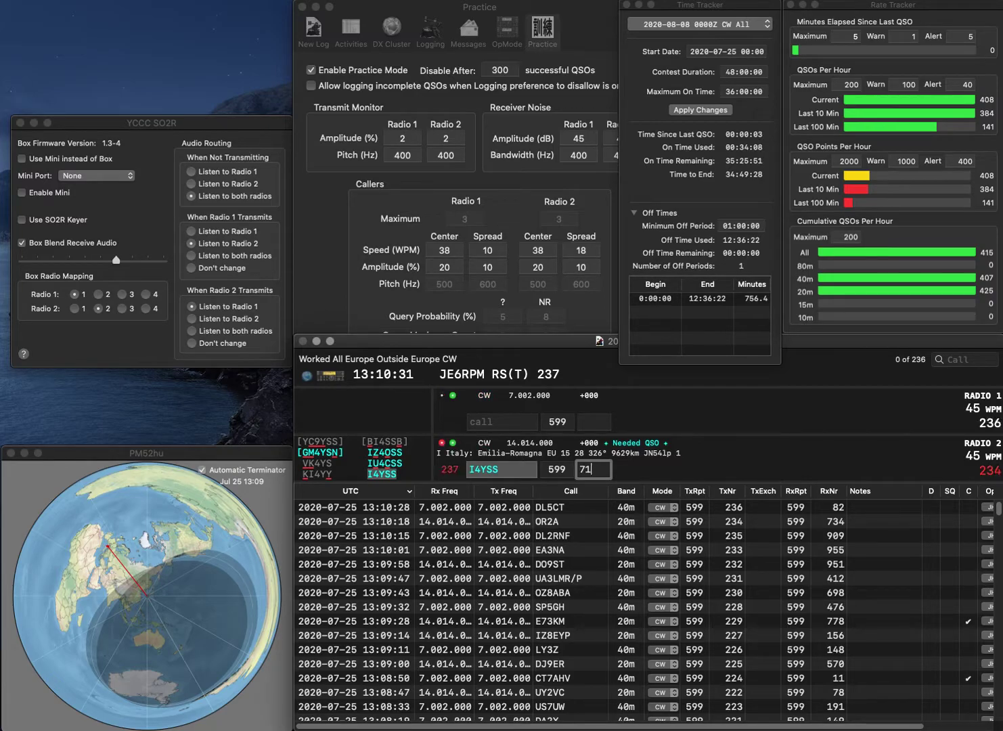
{"action": "type", "text": "8"}
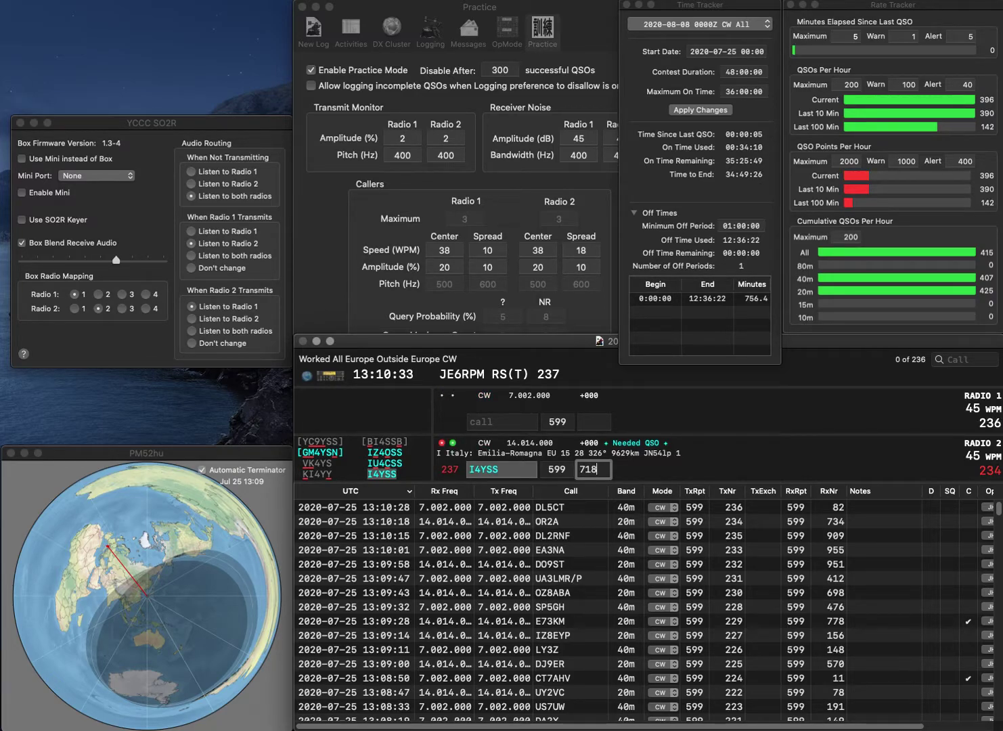
{"action": "key", "text": "BackSpace"}
{"action": "type", "text": "9"}
{"action": "key", "text": "Return"}
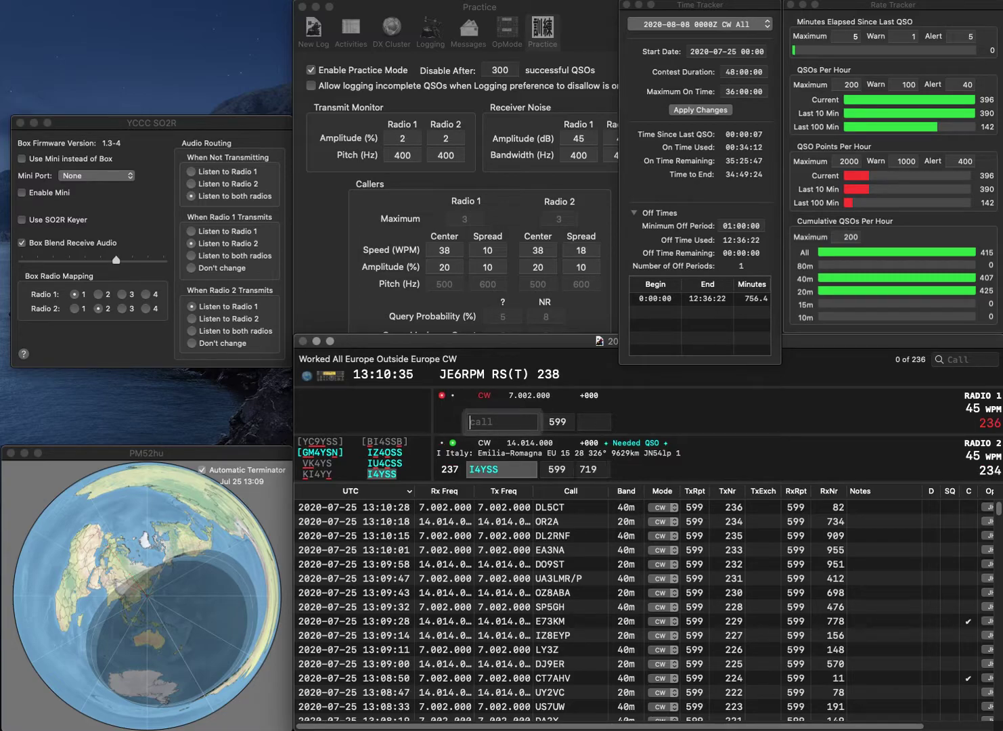
Answer the incomplete call DL2C on Radio 1 and EA1AF on Radio 2.
{"action": "type", "text": "DL2C"}
{"action": "key", "text": "Return"}
{"action": "type", "text": "EA1AF"}
{"action": "key", "text": "Return"}
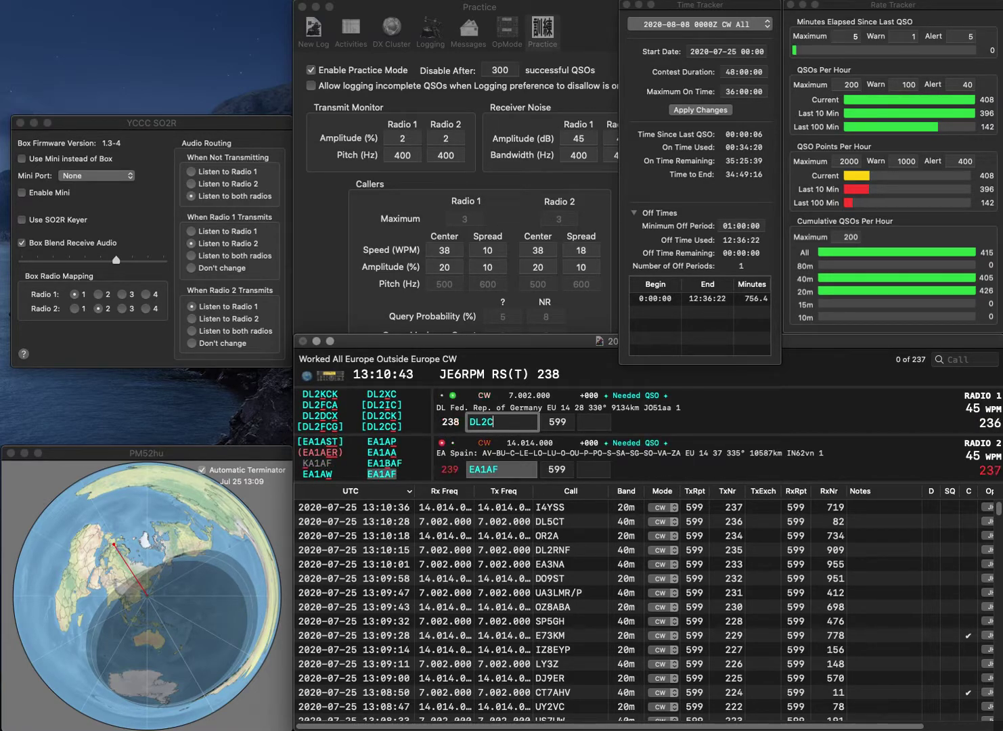
{"action": "key", "text": "BackSpace"}
{"action": "type", "text": "BRN"}
{"action": "key", "text": "Return"}
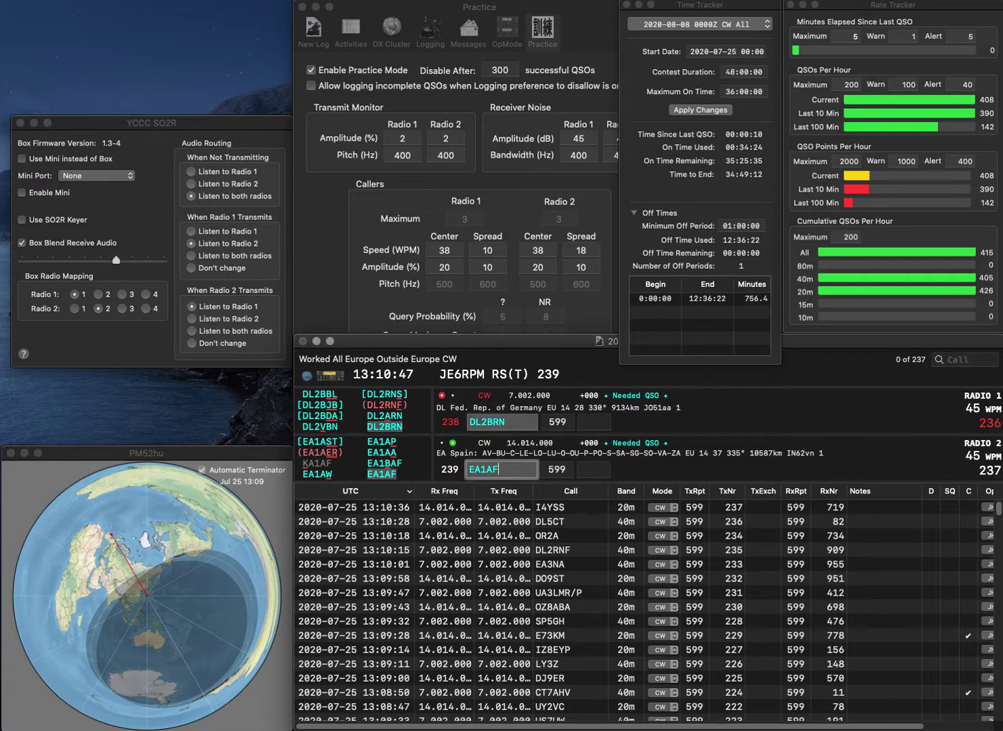
Log EA1AF on Radio 2 with received number 347 and DL2BRN on Radio 1 with 372.
{"action": "key", "text": "space"}
{"action": "type", "text": "347"}
{"action": "key", "text": "Return"}
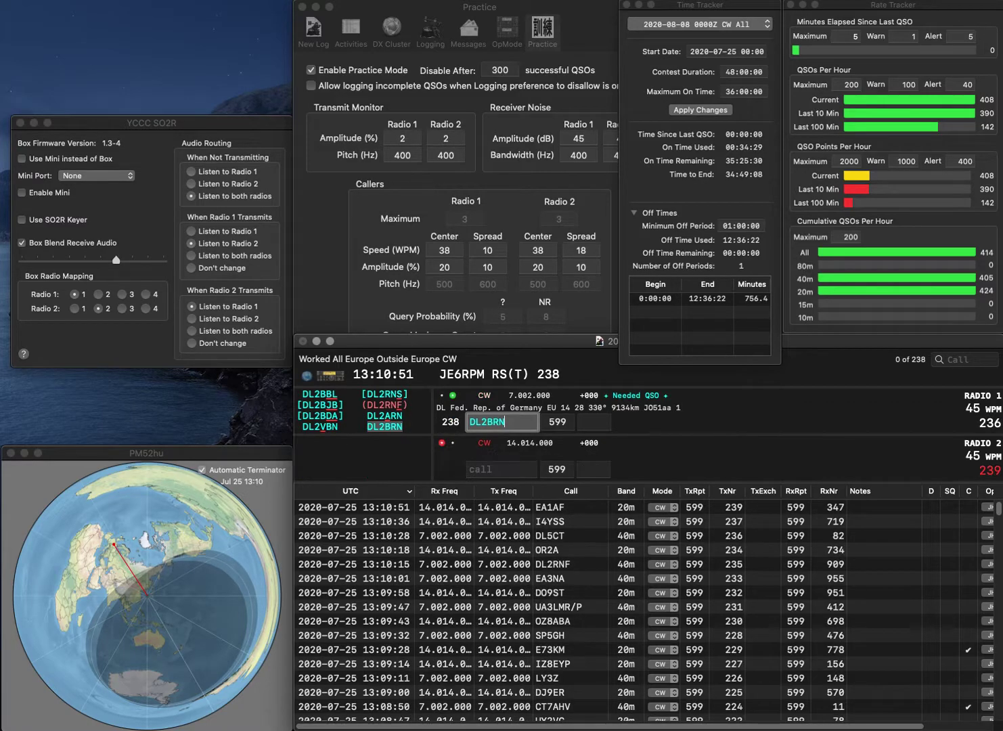
{"action": "key", "text": "space"}
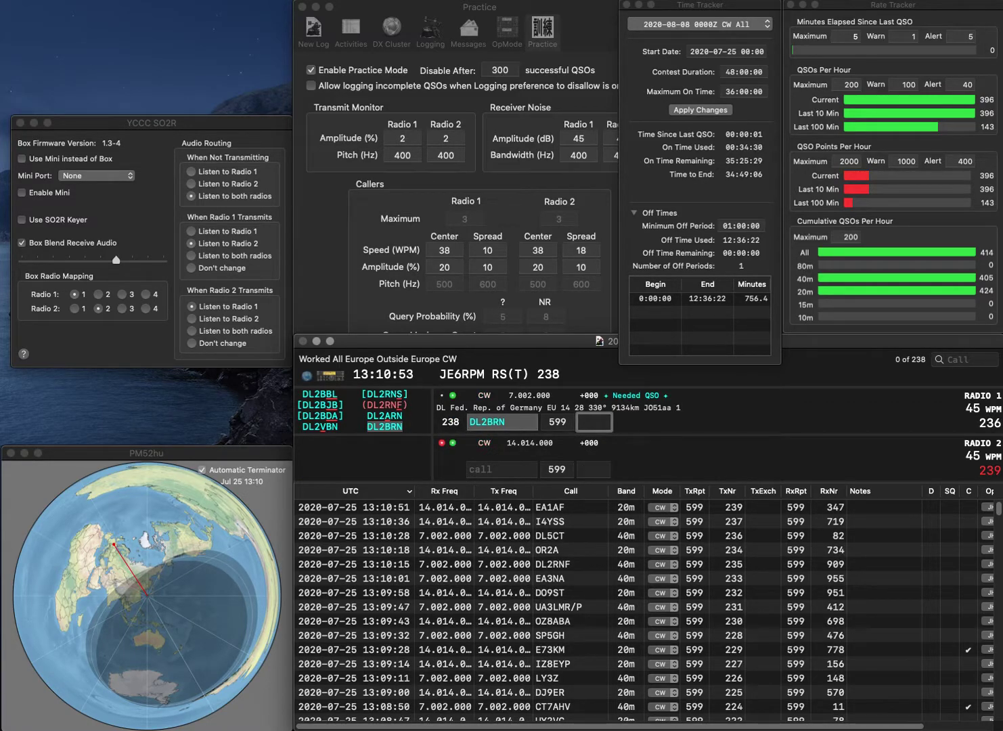
{"action": "type", "text": "372"}
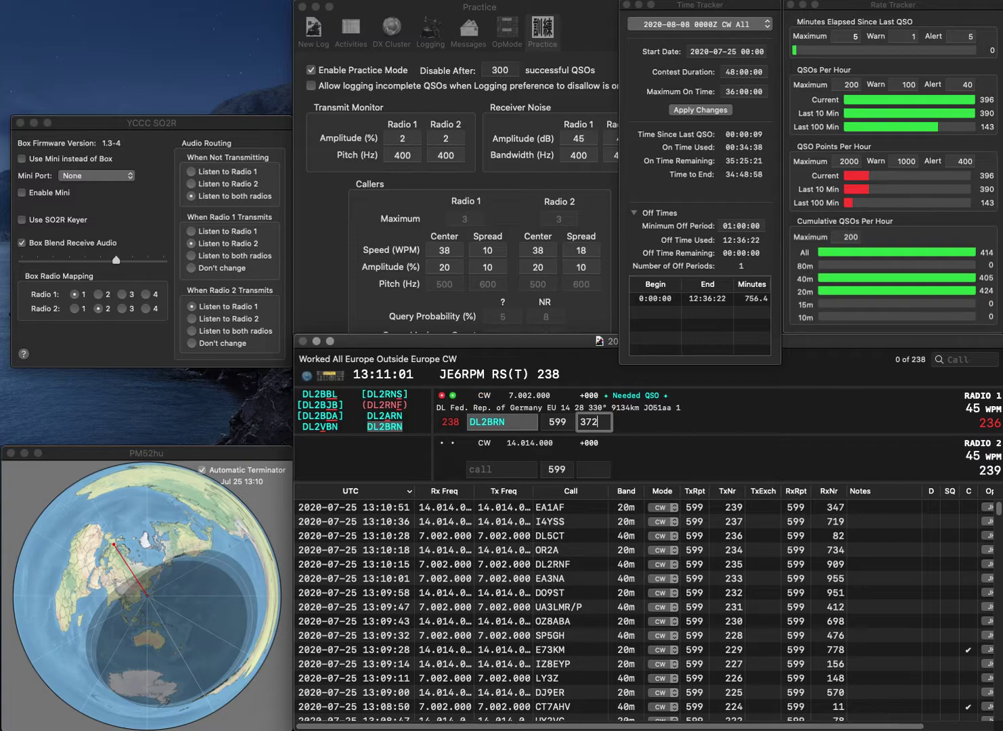
{"action": "key", "text": "Return"}
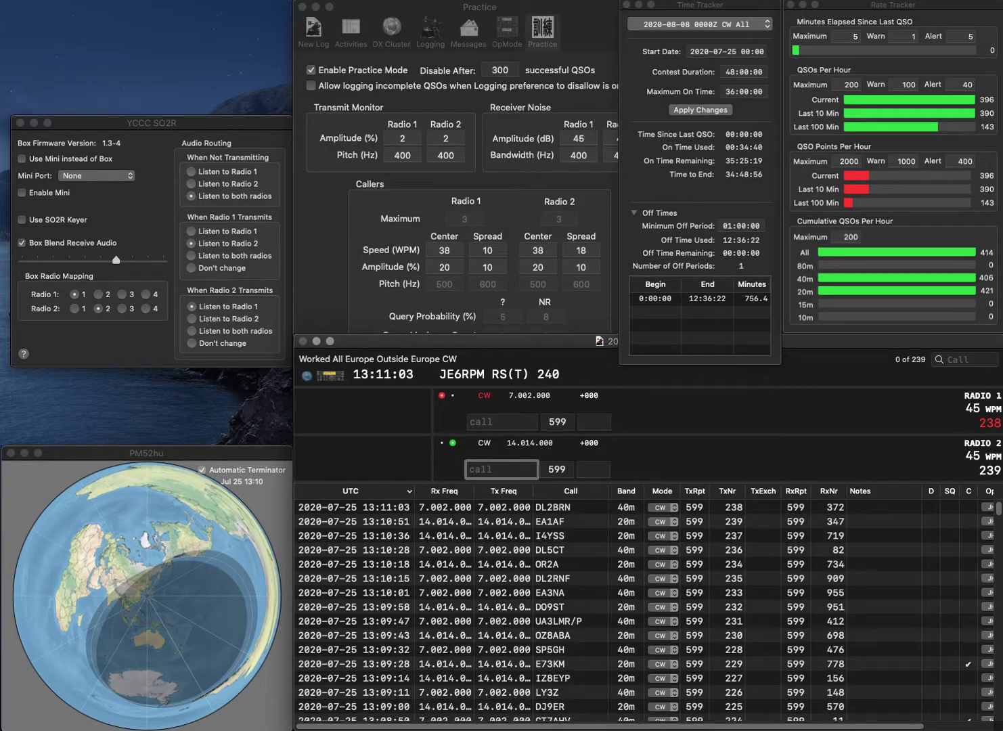
Answer UR0SQ on Radio 2 and DL5YL on Radio 1, sending each report.
{"action": "type", "text": "UR0SQ"}
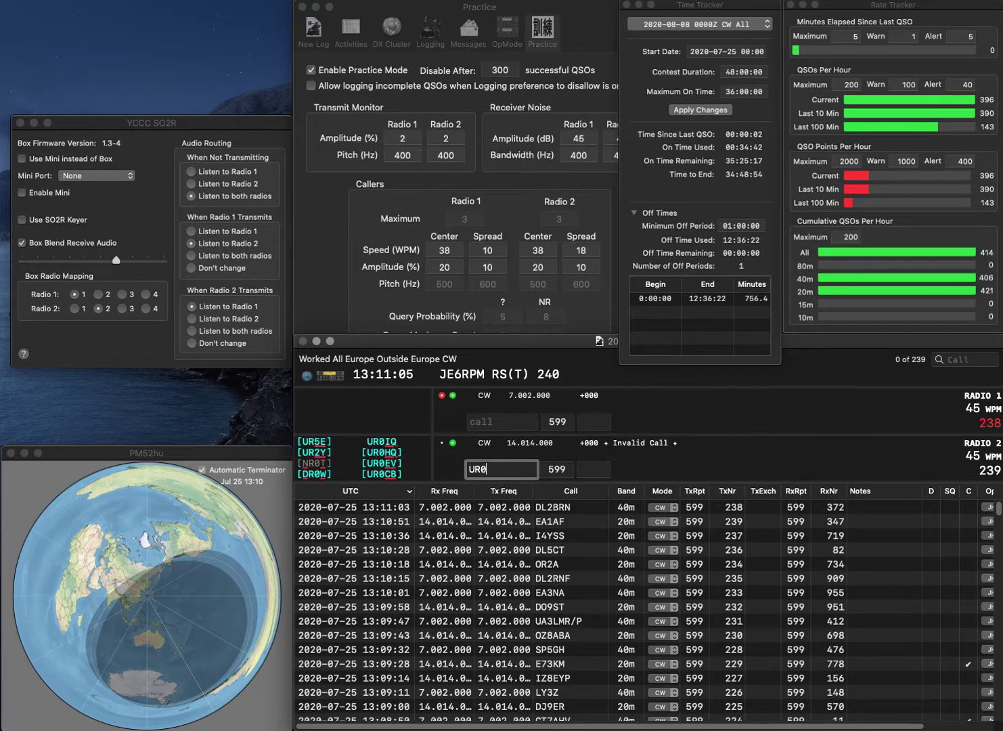
{"action": "key", "text": "Return"}
{"action": "type", "text": "DL5YL"}
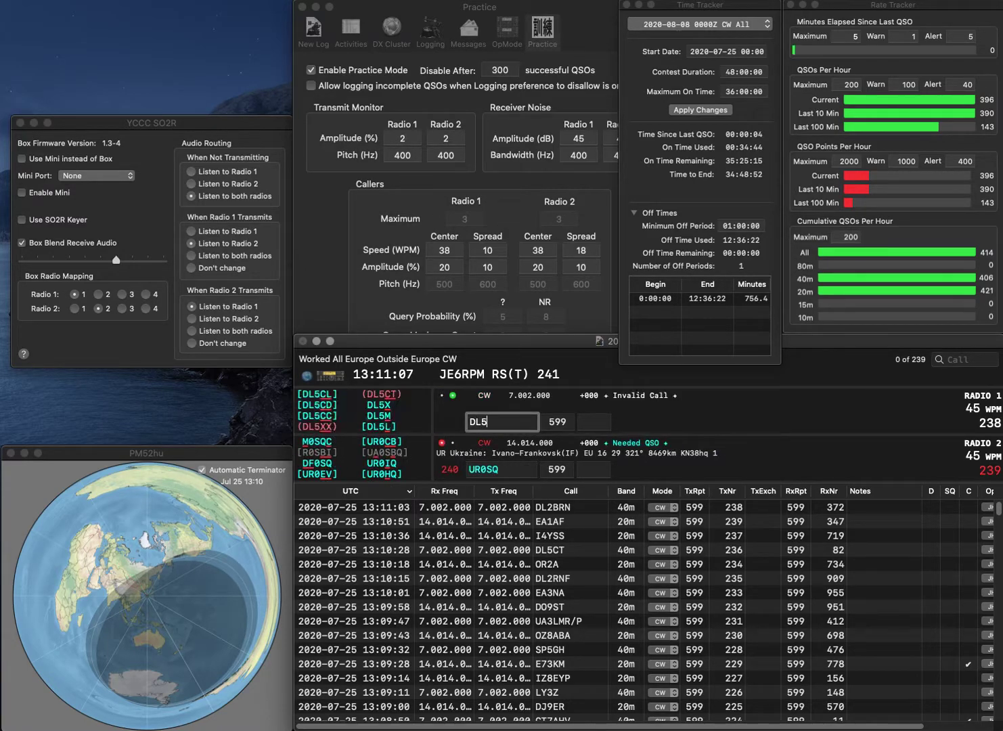
{"action": "key", "text": "space"}
Correct Radio 2's call to UR0HQ and resend the report.
{"action": "left_click", "coordinate": [594, 469]}
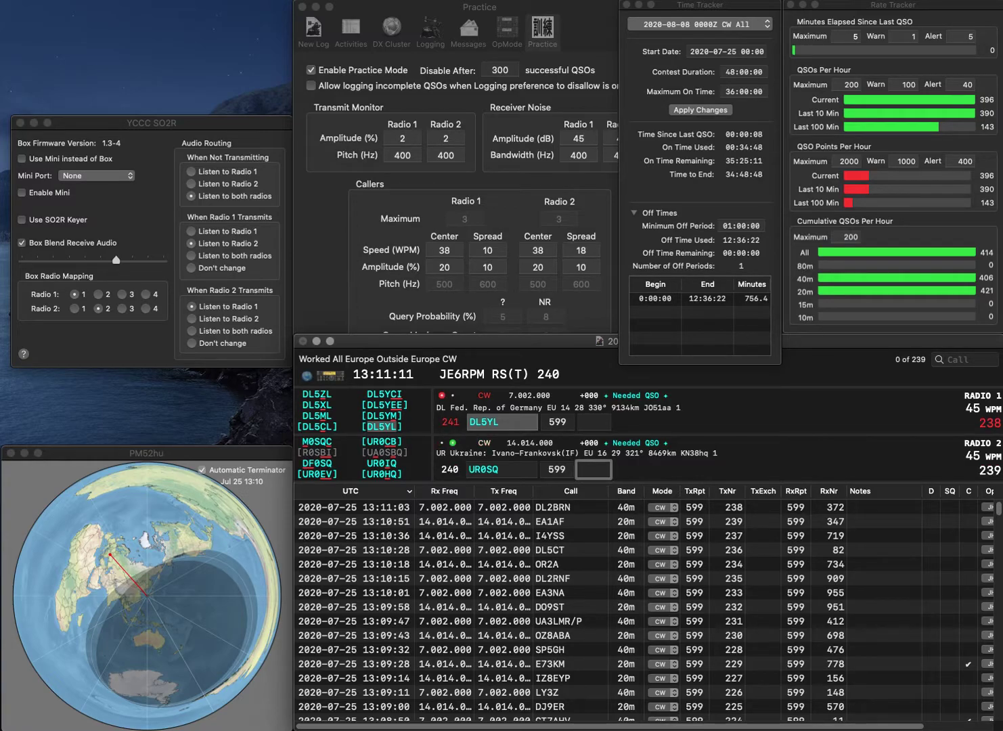
{"action": "key", "text": "shift+Tab"}
{"action": "key", "text": "Left"}
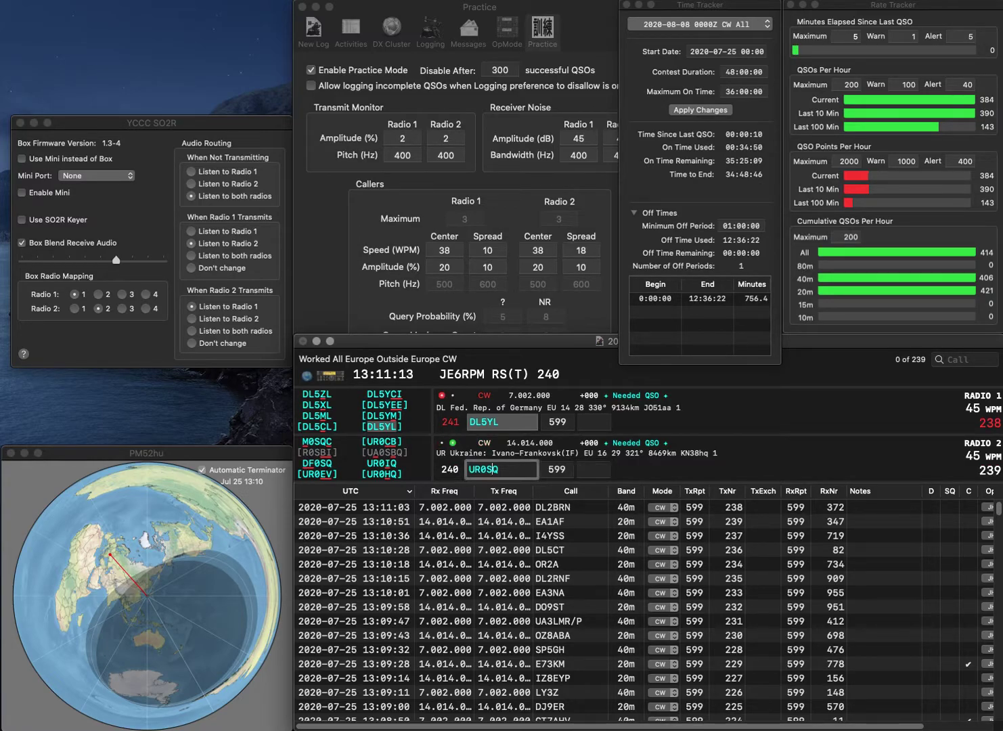
{"action": "key", "text": "BackSpace"}
{"action": "type", "text": "H"}
{"action": "key", "text": "Return"}
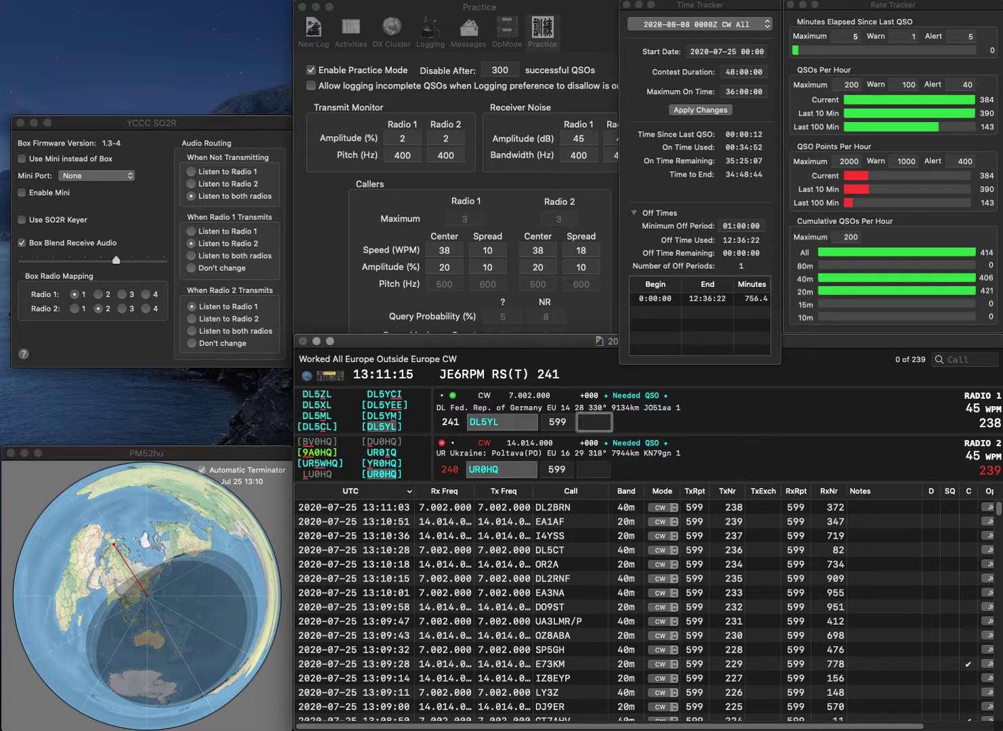
{"action": "type", "text": "251"}
{"action": "key", "text": "Return"}
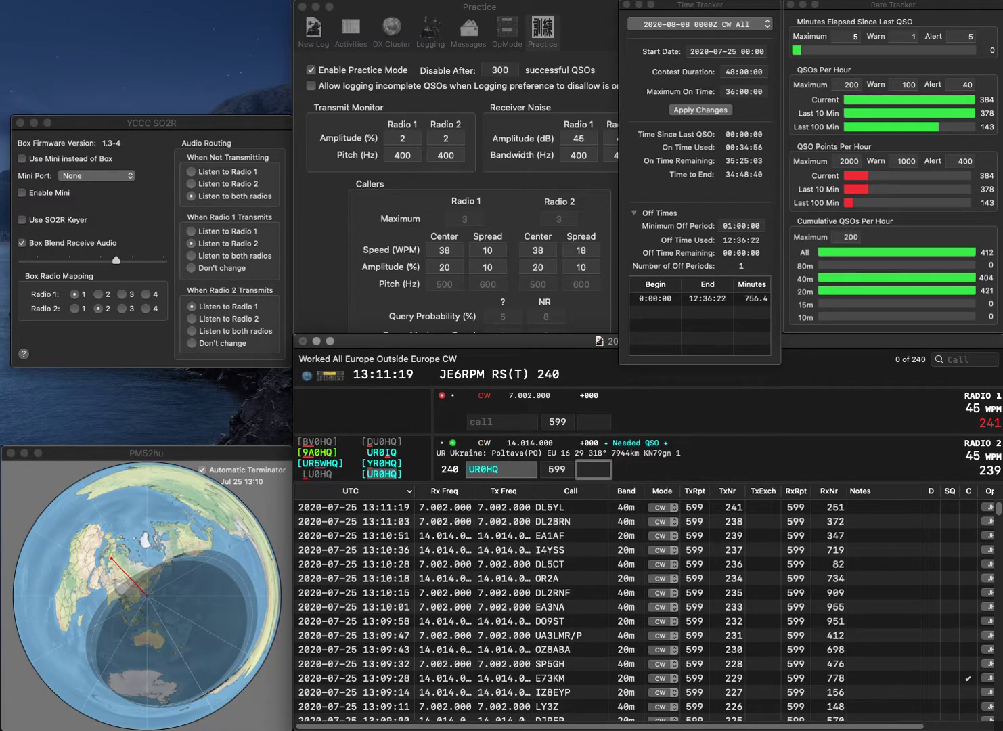
{"action": "type", "text": "96"}
{"action": "key", "text": "Return"}
{"action": "type", "text": "DL7A"}
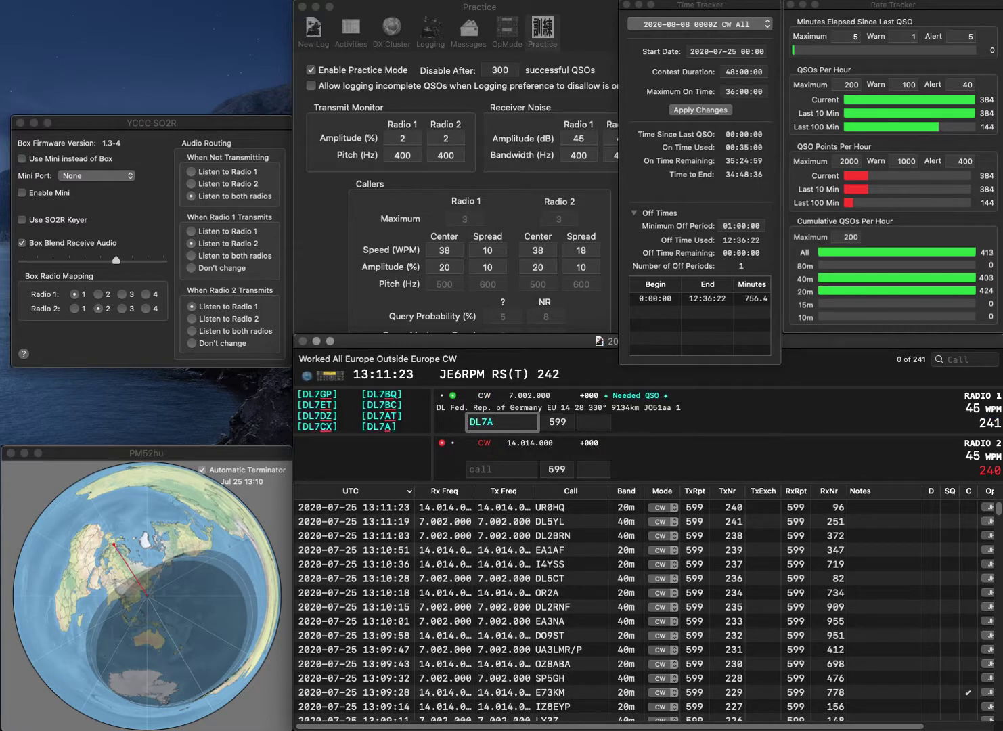
{"action": "type", "text": "MOS"}
{"action": "key", "text": "Return"}
{"action": "type", "text": "UA9XX"}
{"action": "key", "text": "Tab"}
Log DL7AOS on Radio 1 with received number 70 and UA9XX on Radio 2 with 884.
{"action": "left_click", "coordinate": [594, 422]}
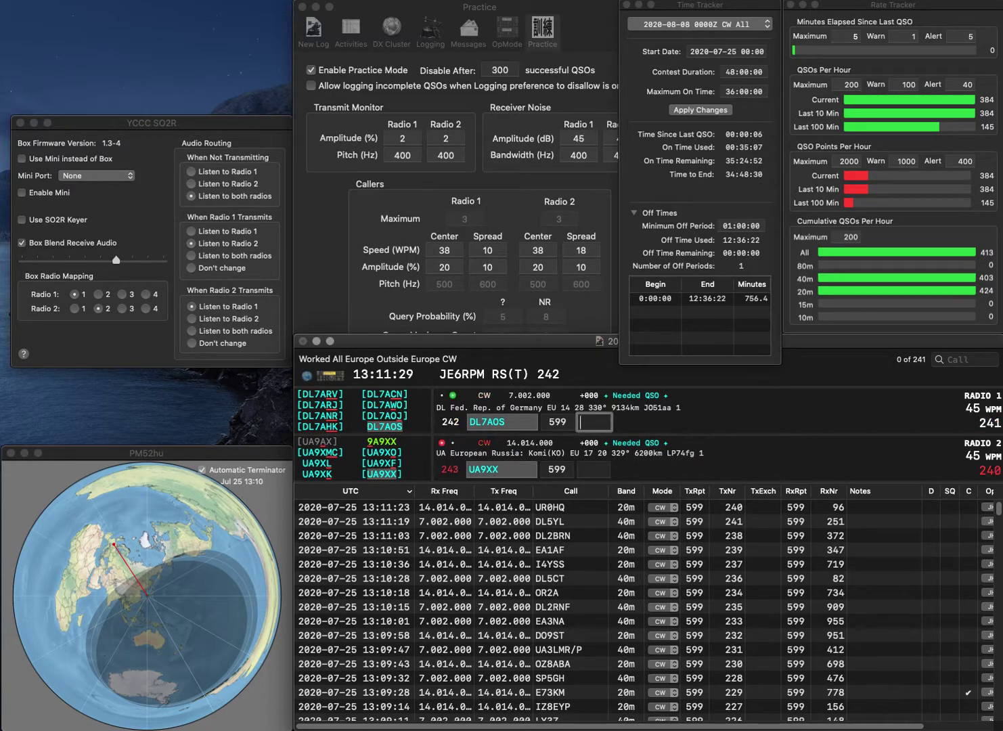
{"action": "type", "text": "70"}
{"action": "key", "text": "Return"}
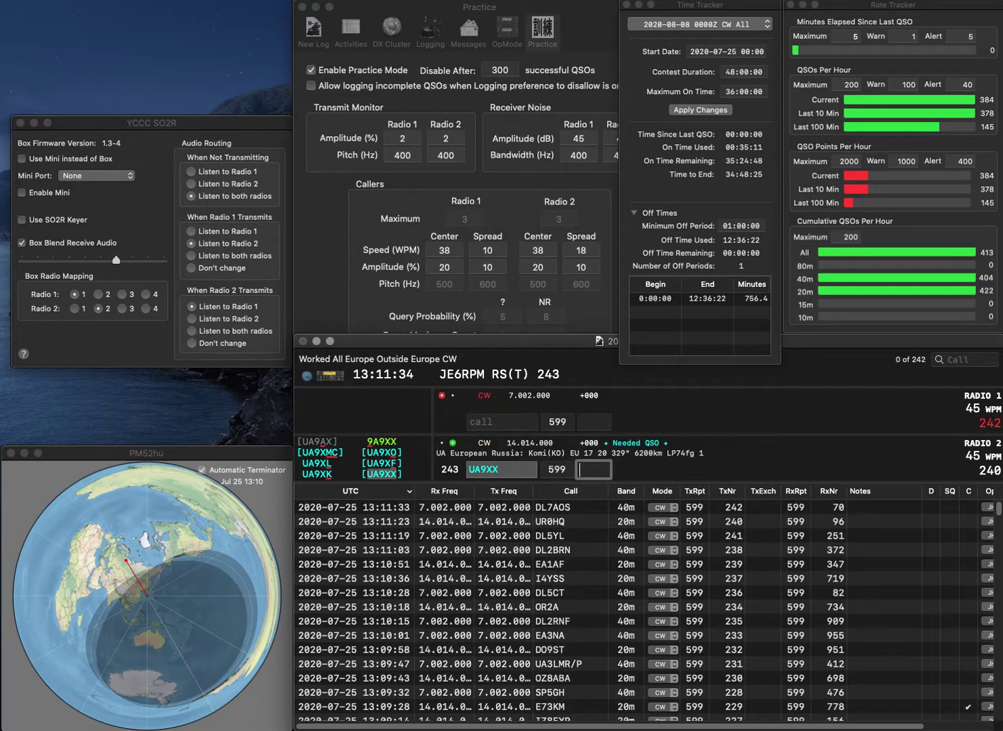
{"action": "type", "text": "884"}
{"action": "key", "text": "Return"}
{"action": "type", "text": "RK6AX"}
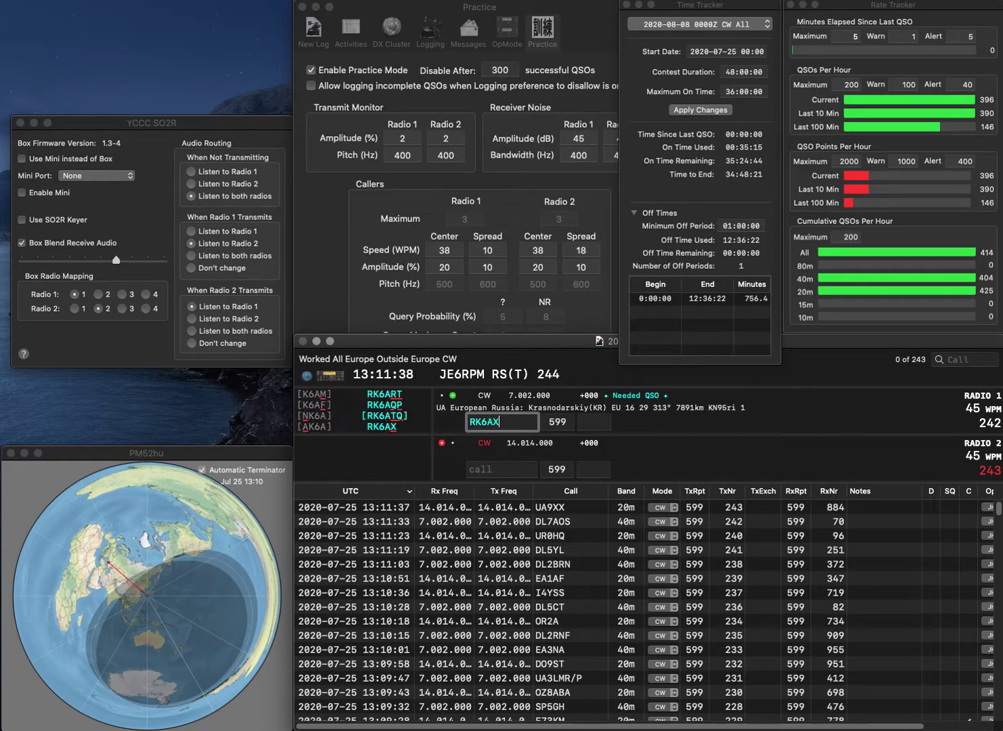
{"action": "key", "text": "Return"}
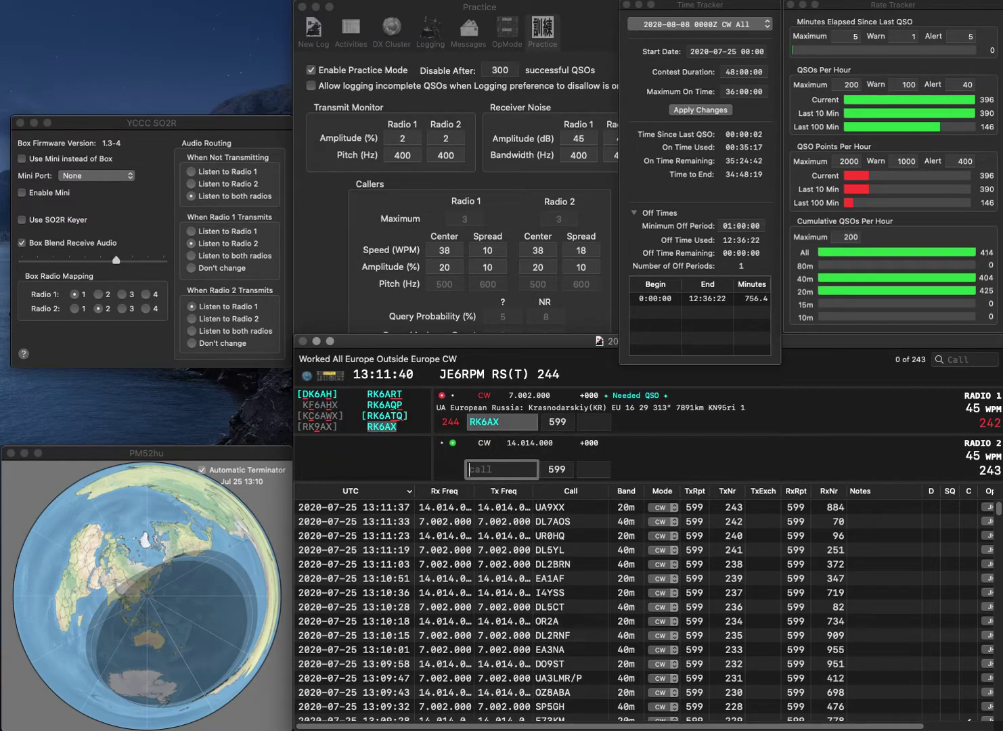
{"action": "type", "text": "DL3SYA"}
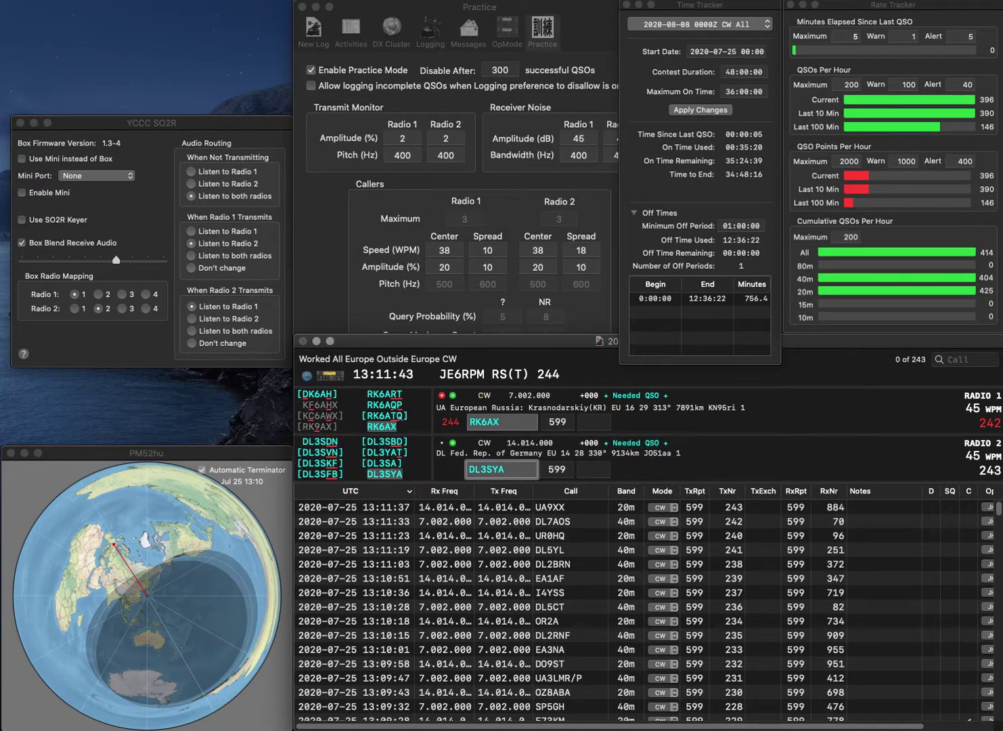
{"action": "key", "text": "Return"}
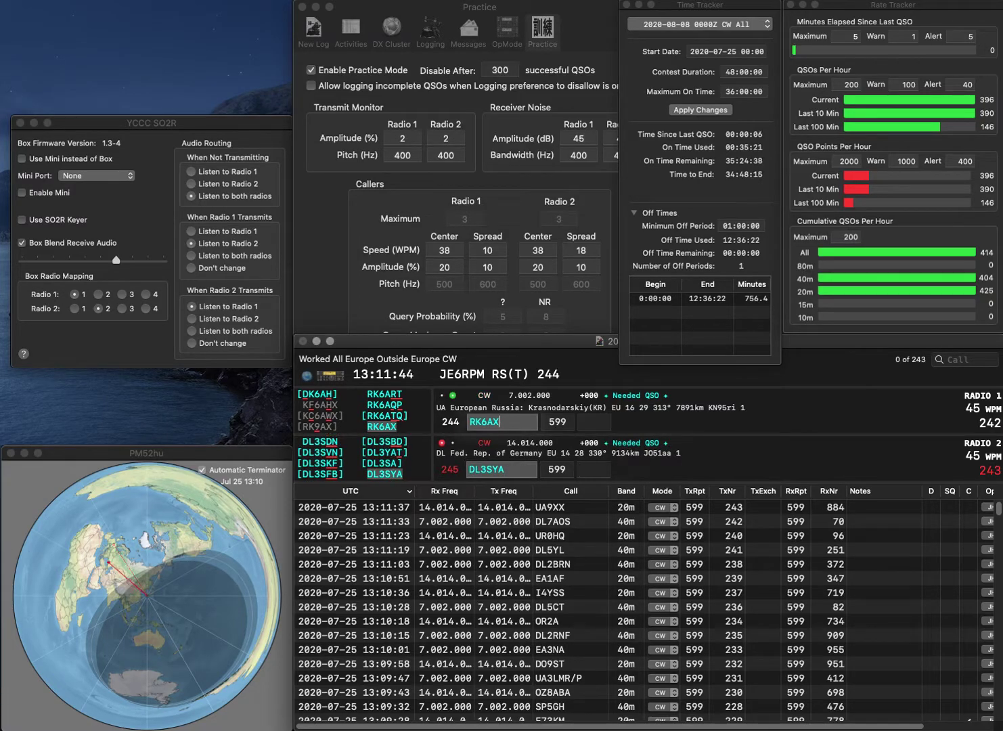
{"action": "type", "text": "74"}
{"action": "key", "text": "Return"}
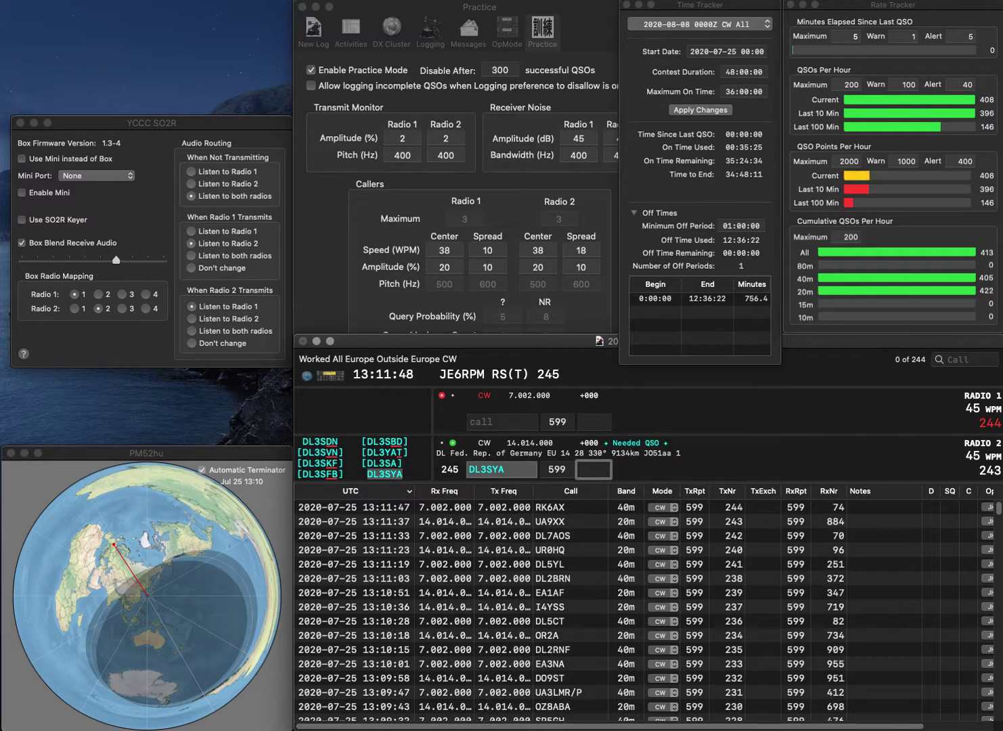
{"action": "type", "text": "6"}
{"action": "type", "text": "0"}
{"action": "key", "text": "Return"}
Answer DG2BWG on Radio 1 and UB4F on Radio 2, adding each call's missing first letter before sending the report.
{"action": "type", "text": "G2"}
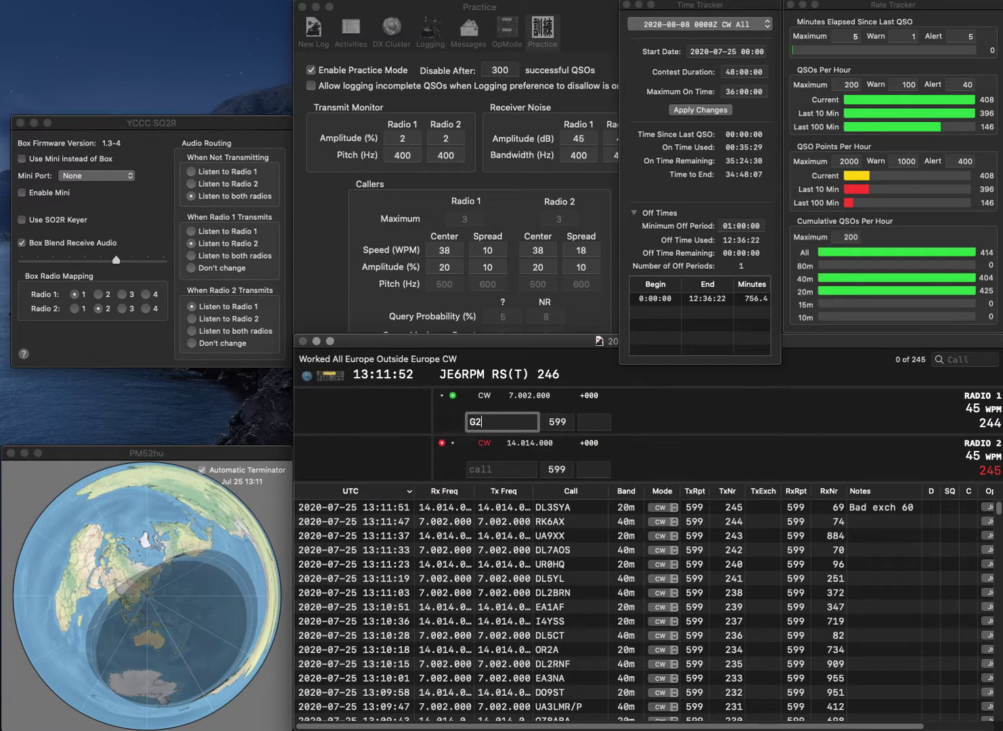
{"action": "type", "text": "BWG"}
{"action": "key", "text": "Up"}
{"action": "type", "text": "D"}
{"action": "key", "text": "Return"}
{"action": "type", "text": "B4F"}
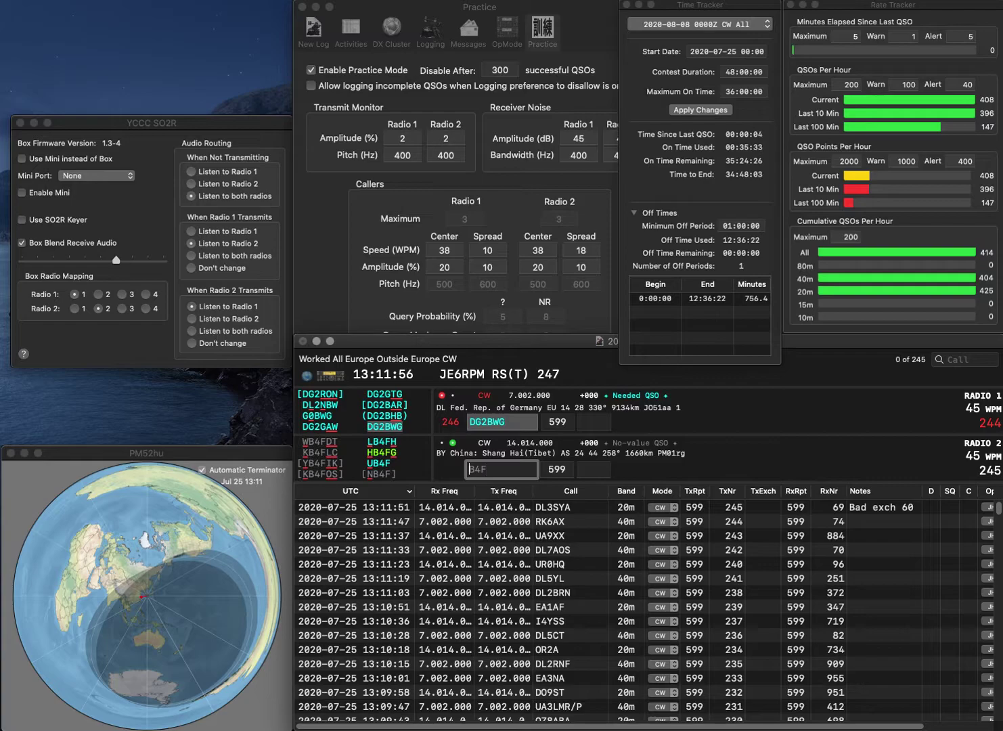
{"action": "key", "text": "Up"}
{"action": "type", "text": "U"}
{"action": "key", "text": "Return"}
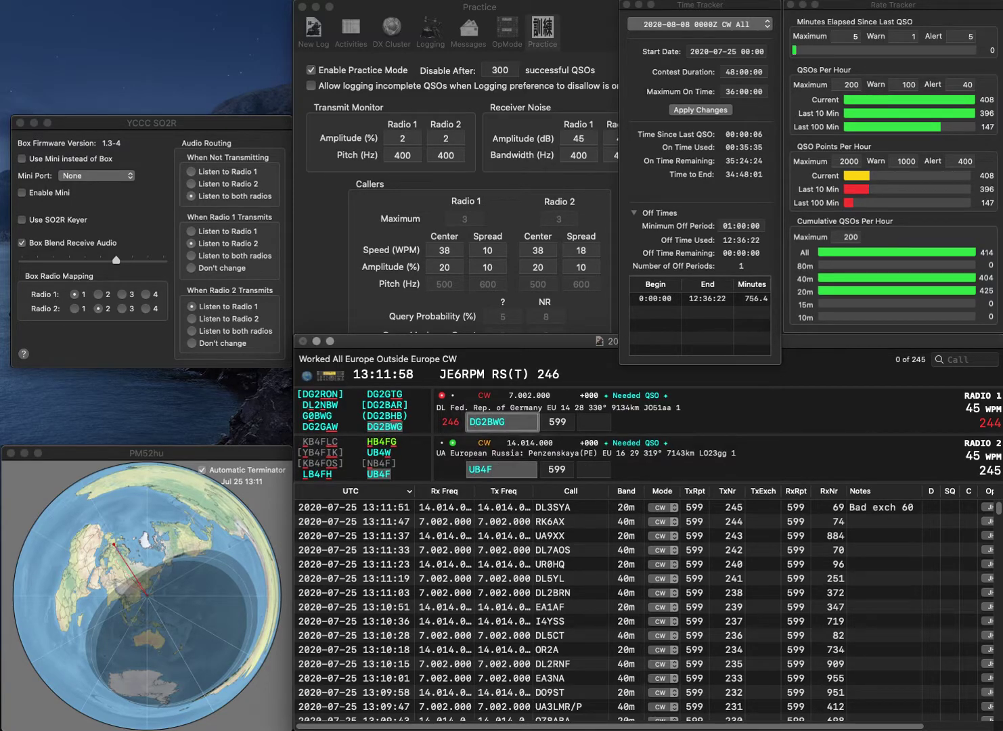
Log DG2BWG on Radio 1 with received number 342 and UB4F on Radio 2 with 716.
{"action": "key", "text": "Tab"}
{"action": "type", "text": "342"}
{"action": "key", "text": "Return"}
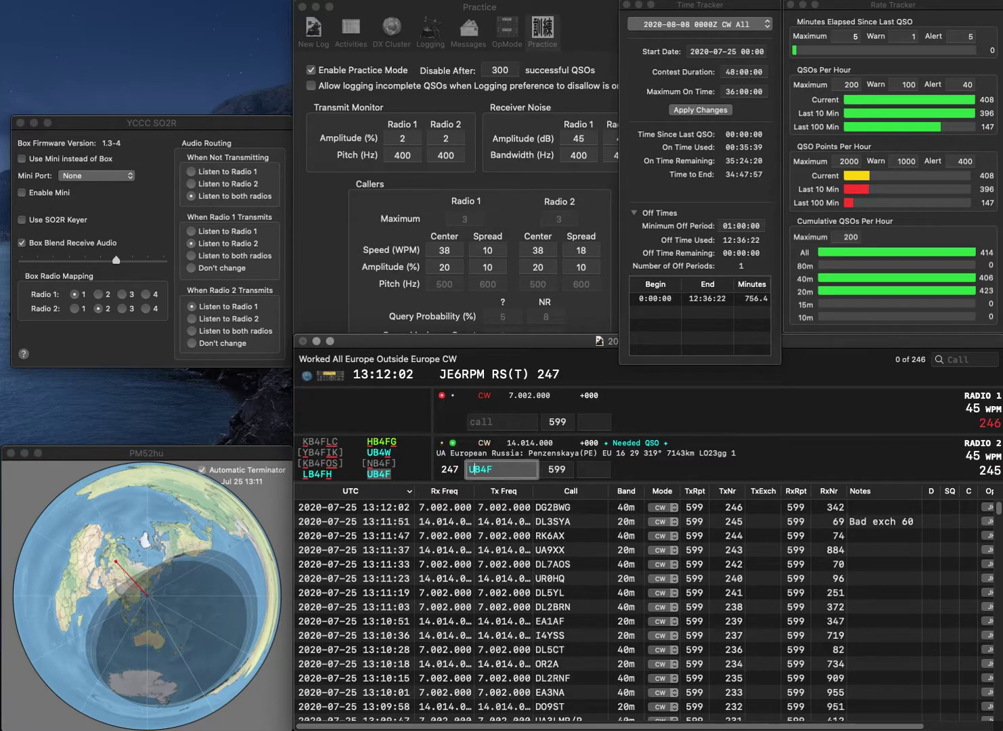
{"action": "key", "text": "Tab"}
{"action": "type", "text": "71"}
{"action": "key", "text": "Return"}
{"action": "type", "text": "A3GDU"}
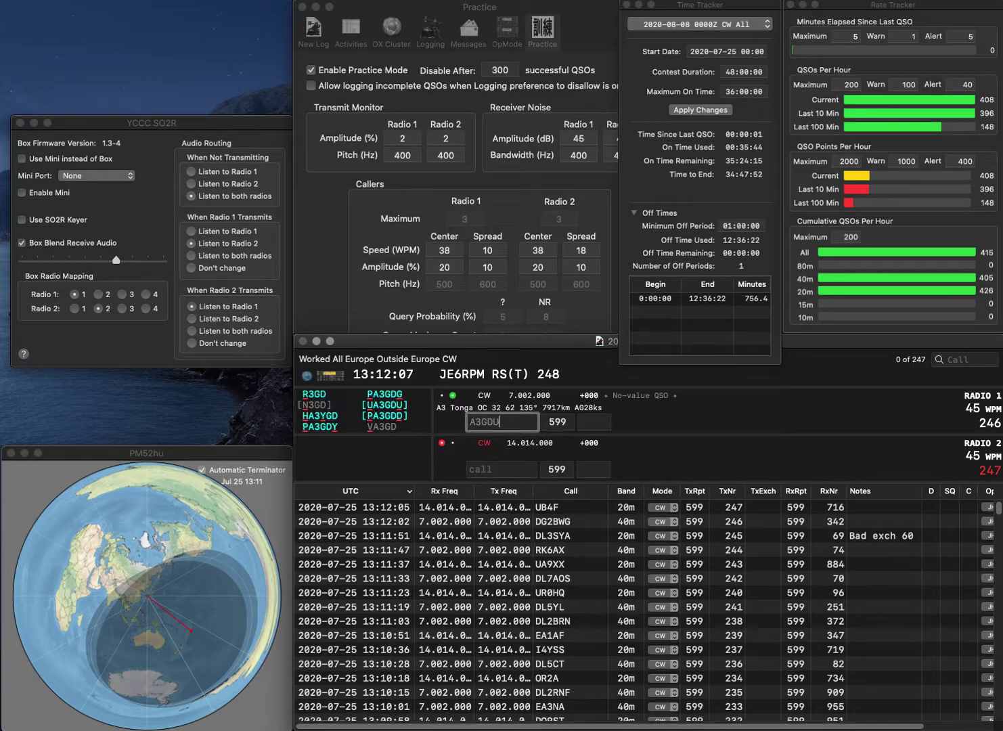
{"action": "key", "text": "super+Left"}
{"action": "type", "text": "UA3GDU"}
{"action": "key", "text": "Return"}
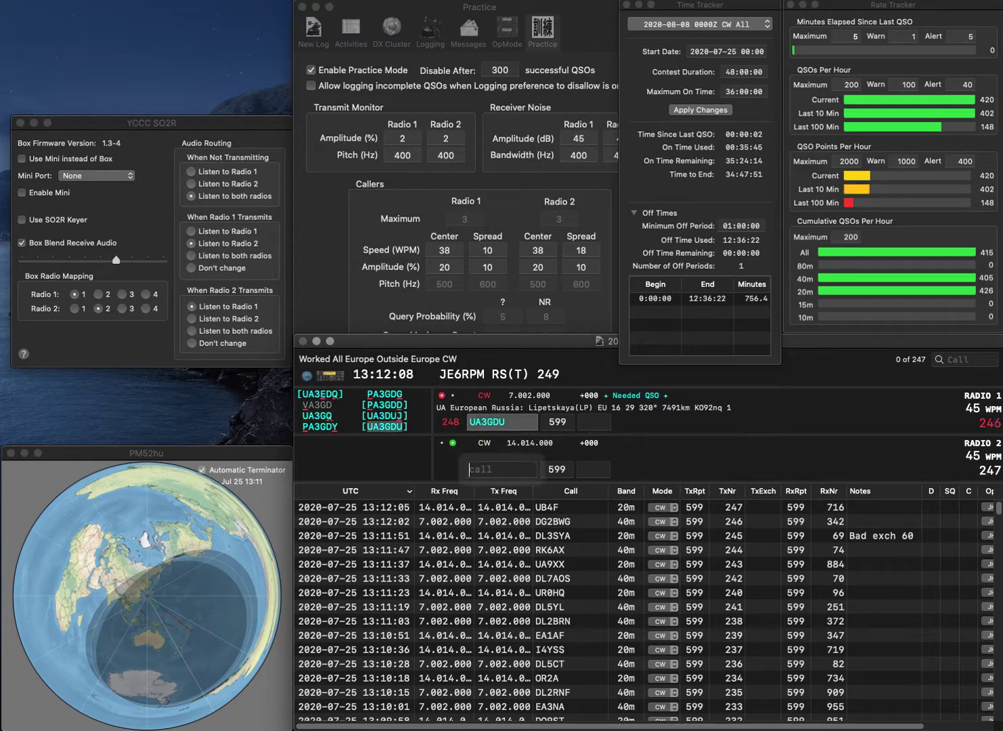
{"action": "type", "text": "YU7KMN"}
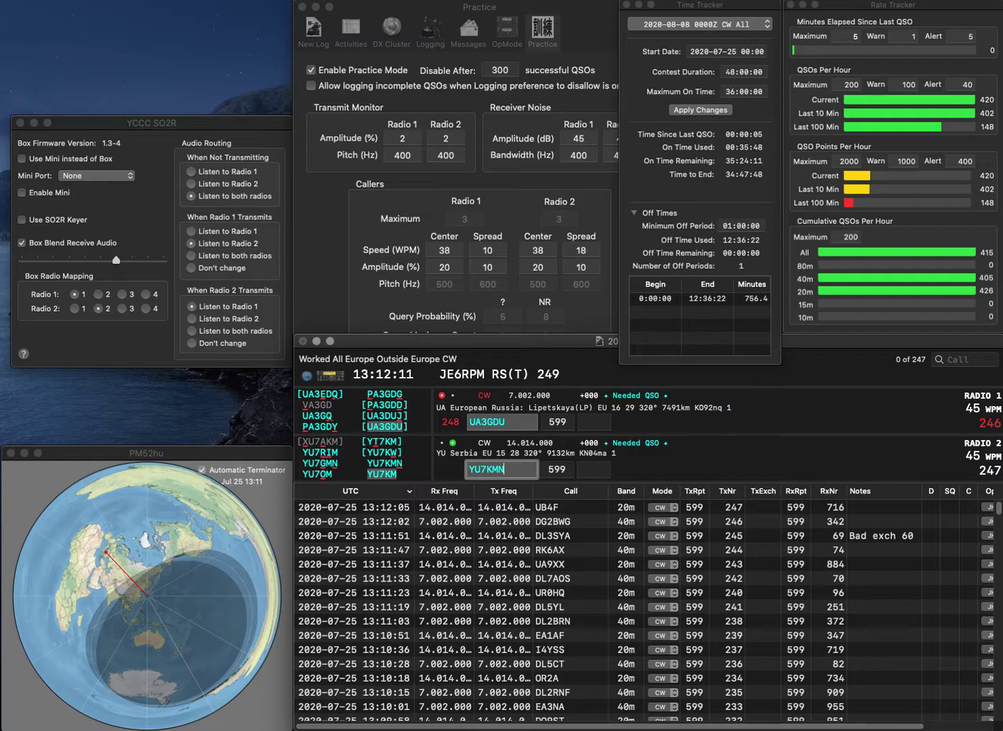
{"action": "key", "text": "Return"}
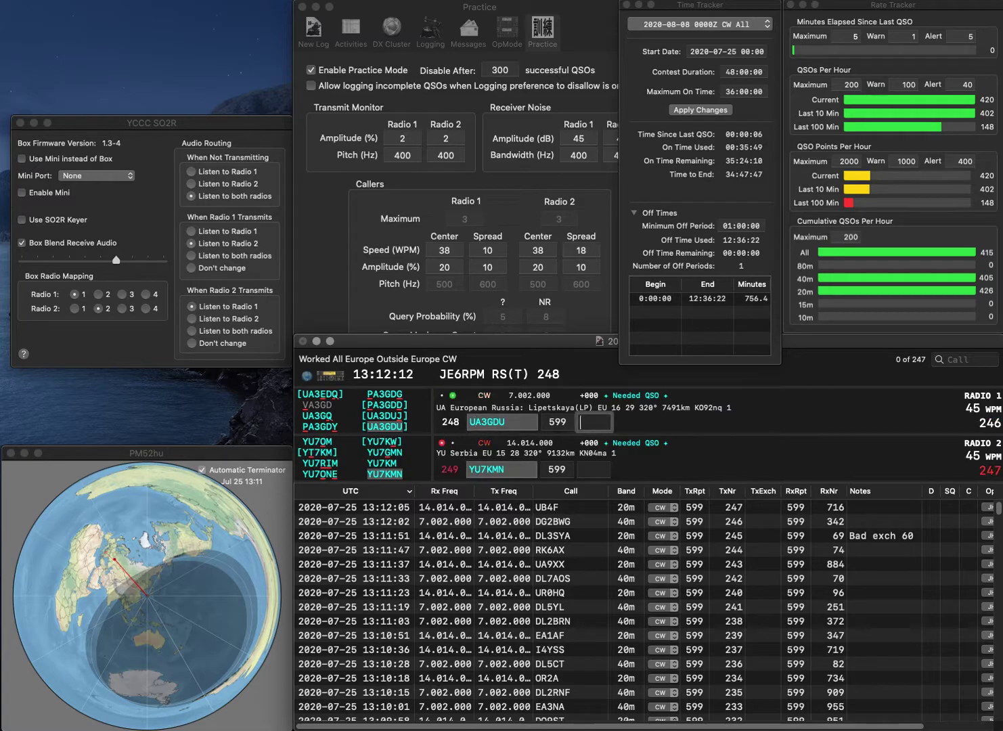
{"action": "type", "text": "555"}
{"action": "key", "text": "Return"}
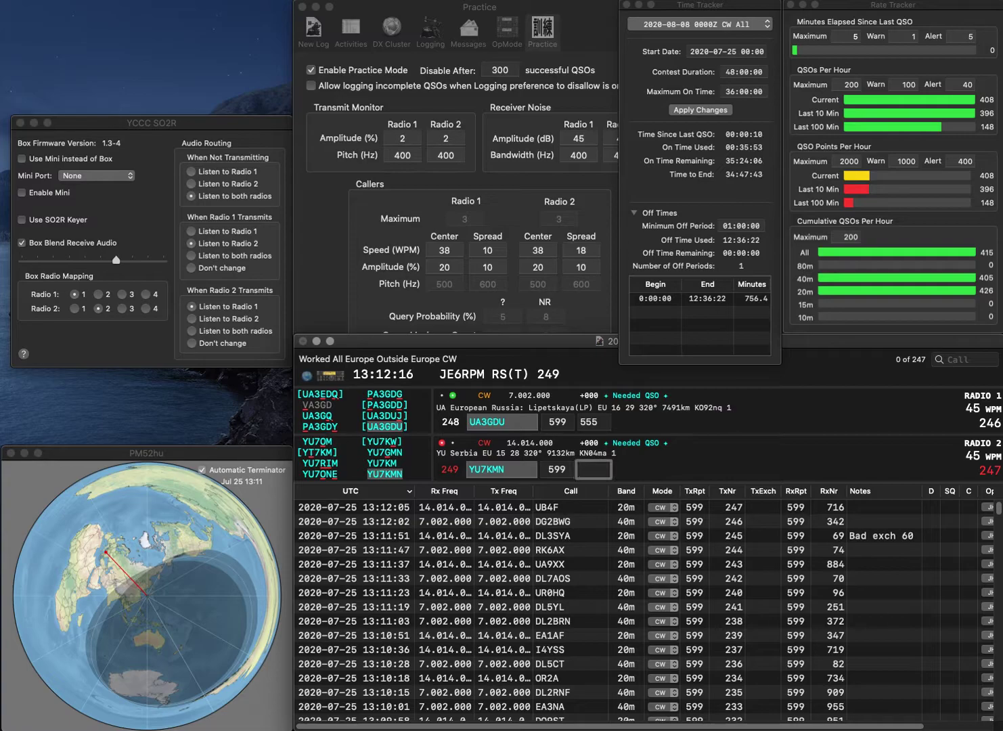
{"action": "type", "text": "478"}
{"action": "key", "text": "Return"}
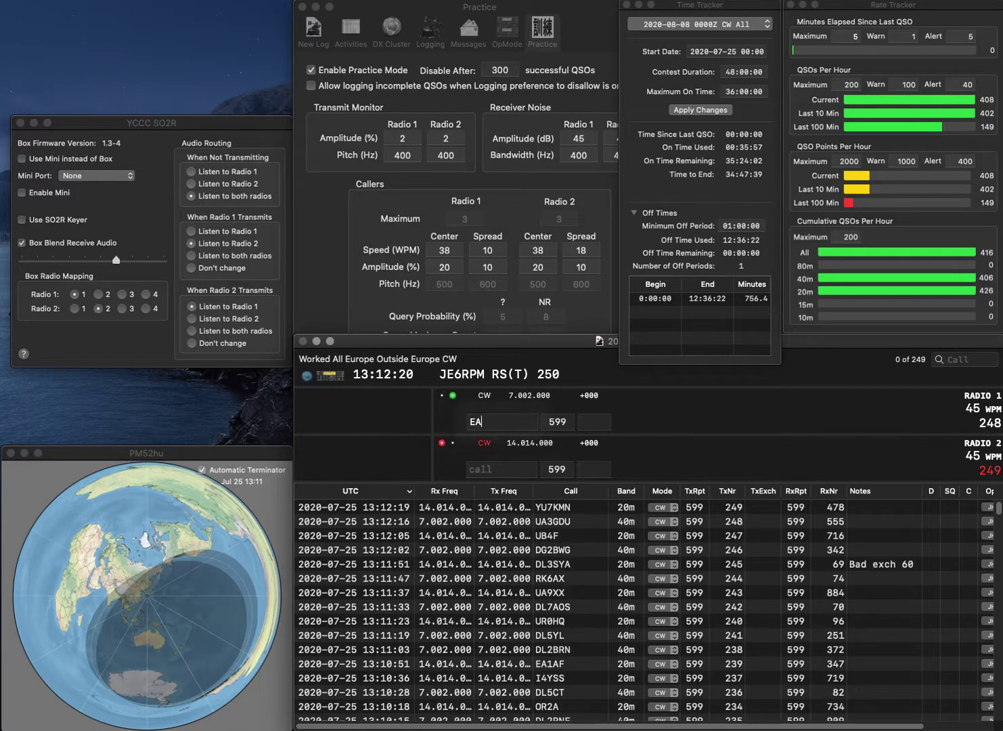
{"action": "type", "text": "EA2VE"}
{"action": "key", "text": "Return"}
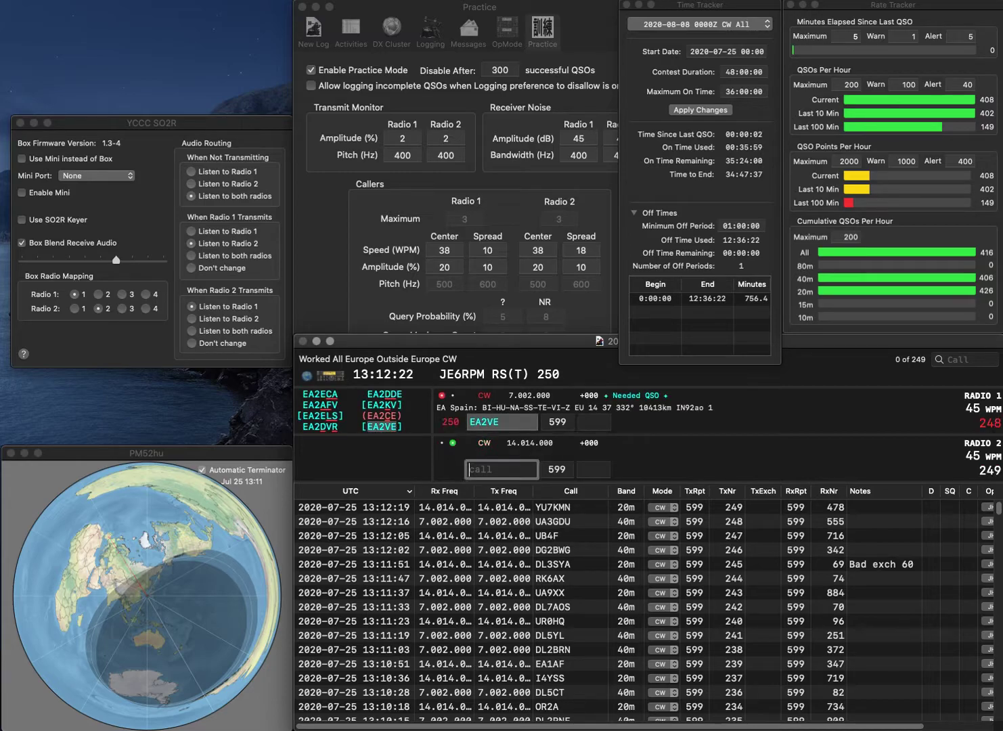
{"action": "type", "text": "PA"}
{"action": "key", "text": "space"}
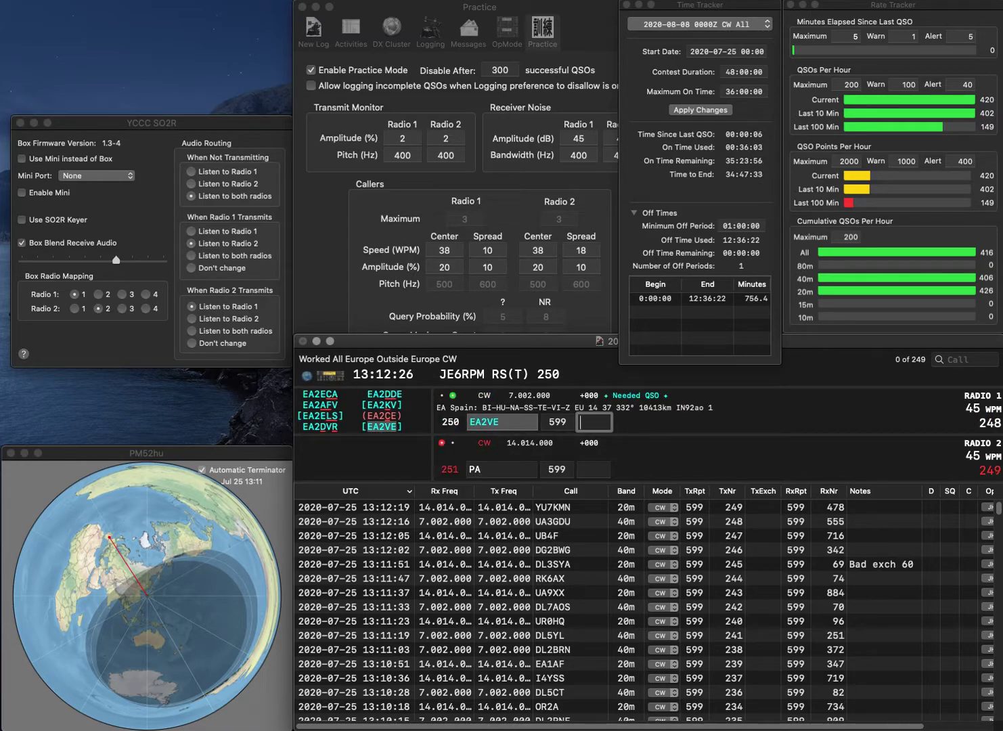
{"action": "type", "text": "861"}
{"action": "key", "text": "Return"}
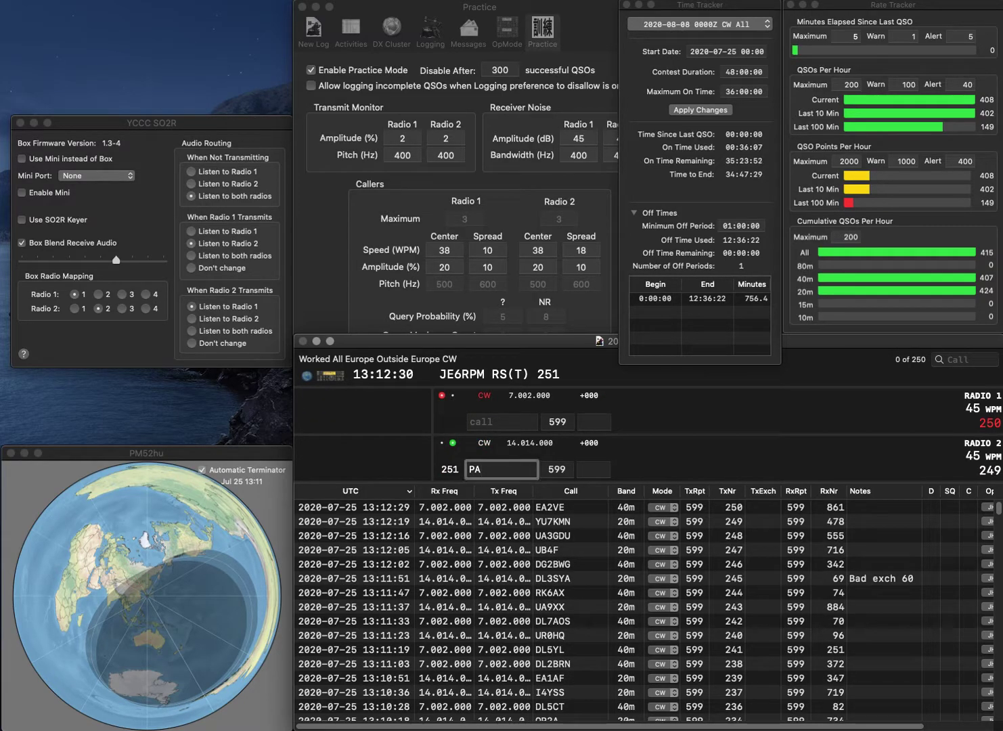
{"action": "type", "text": "0WBP"}
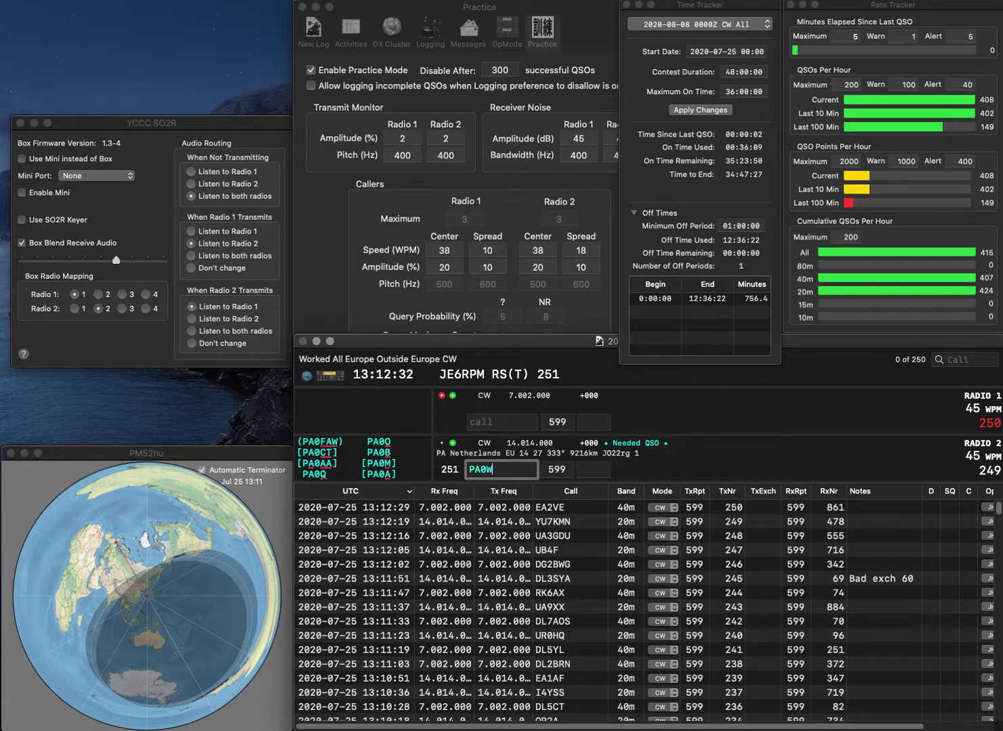
{"action": "key", "text": "Return"}
{"action": "type", "text": "DL3FBB"}
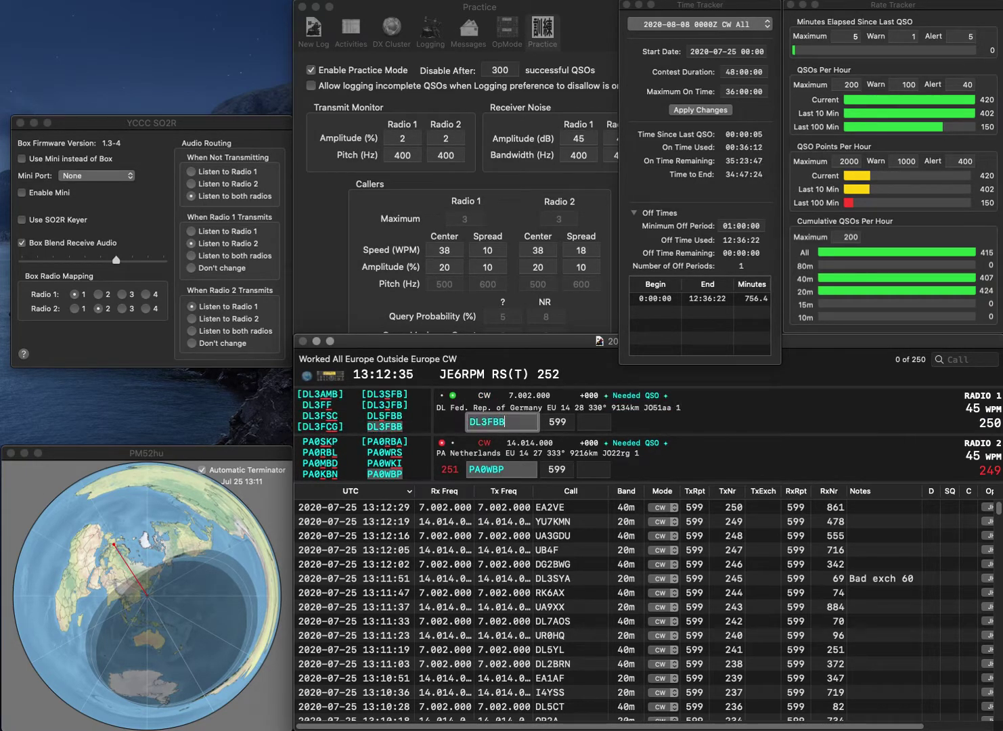
{"action": "key", "text": "Return"}
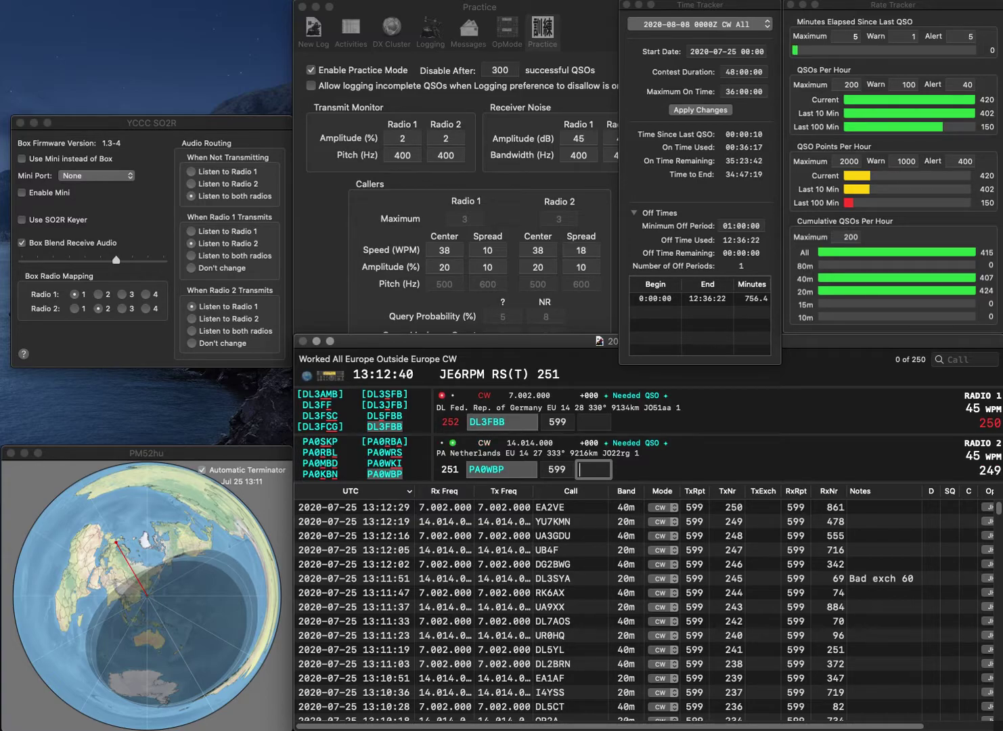
{"action": "type", "text": "433"}
{"action": "key", "text": "Return"}
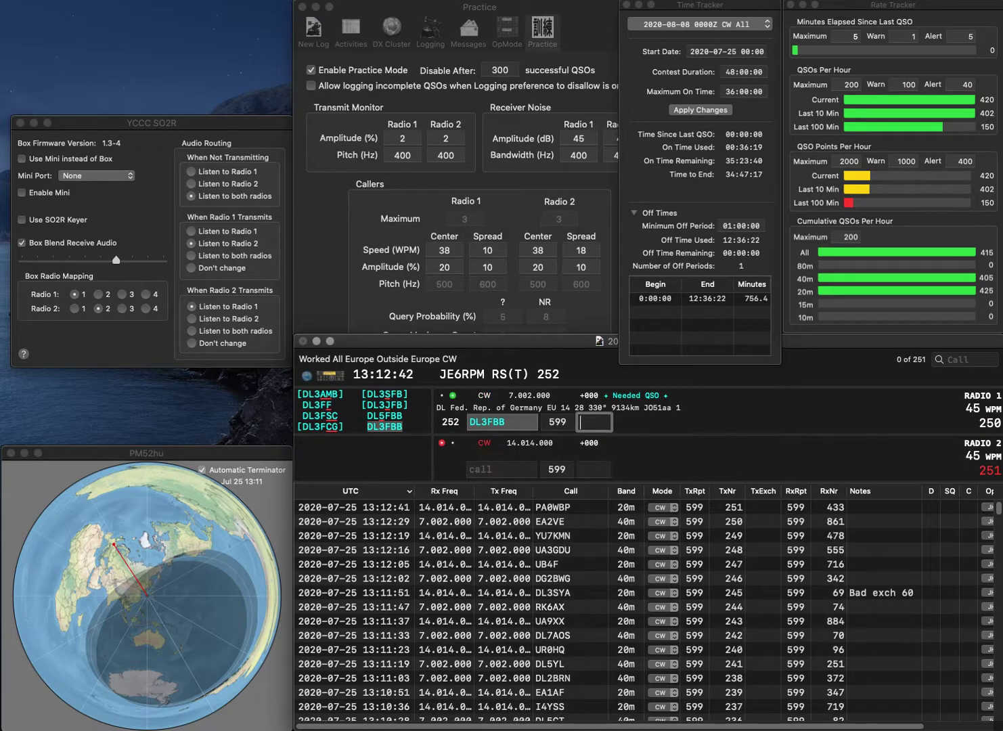
{"action": "type", "text": "108"}
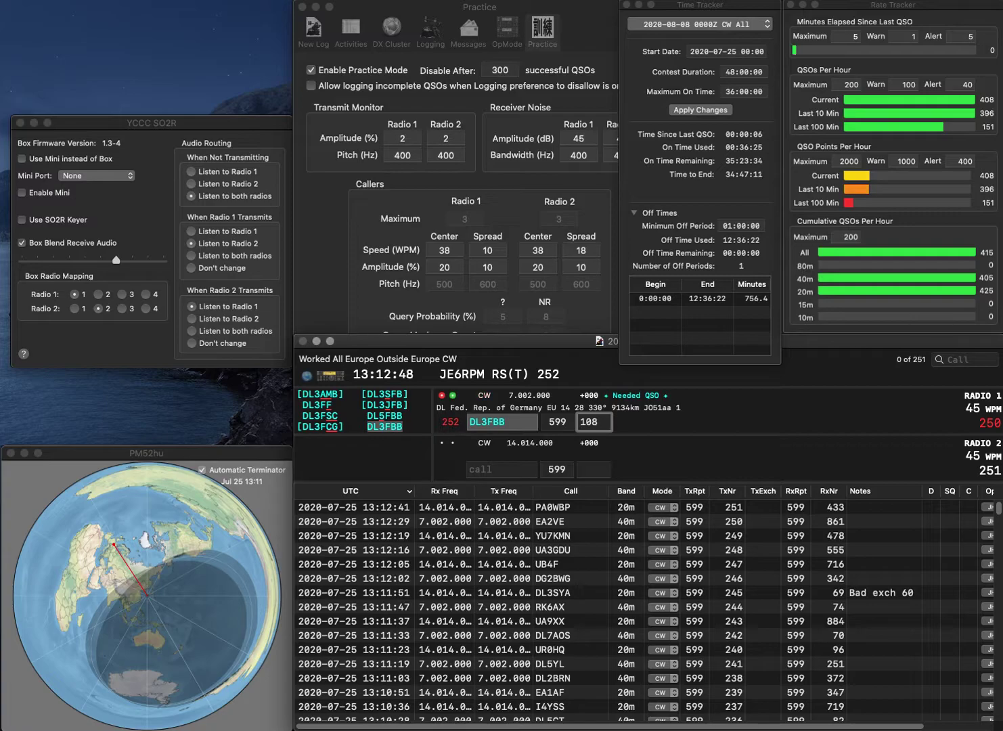
{"action": "key", "text": "Return"}
Answer G0CER on Radio 2 and DA1K/P on Radio 1, adding the missing 1 to the latter before sending its report.
{"action": "type", "text": "G0CER"}
{"action": "key", "text": "Return"}
{"action": "type", "text": "DAK/P"}
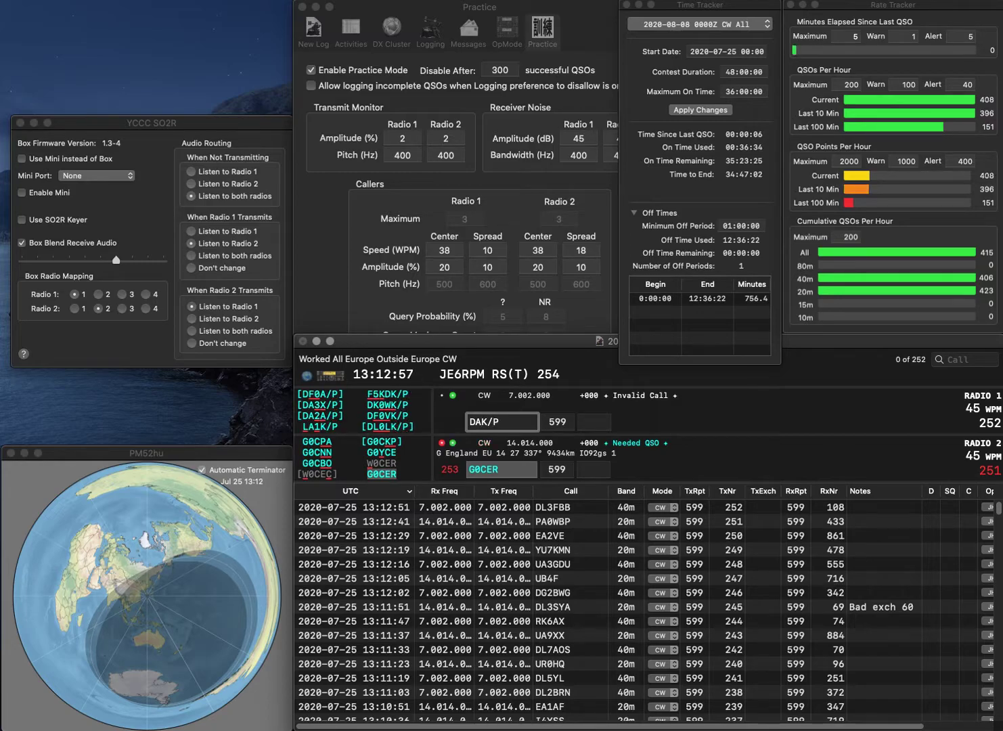
{"action": "type", "text": "1"}
{"action": "key", "text": "Return"}
{"action": "key", "text": "space"}
Log G0CER on Radio 2 with received number 994 and correct Radio 1's call to LA1K/P, resending the report.
{"action": "type", "text": "994"}
{"action": "key", "text": "Return"}
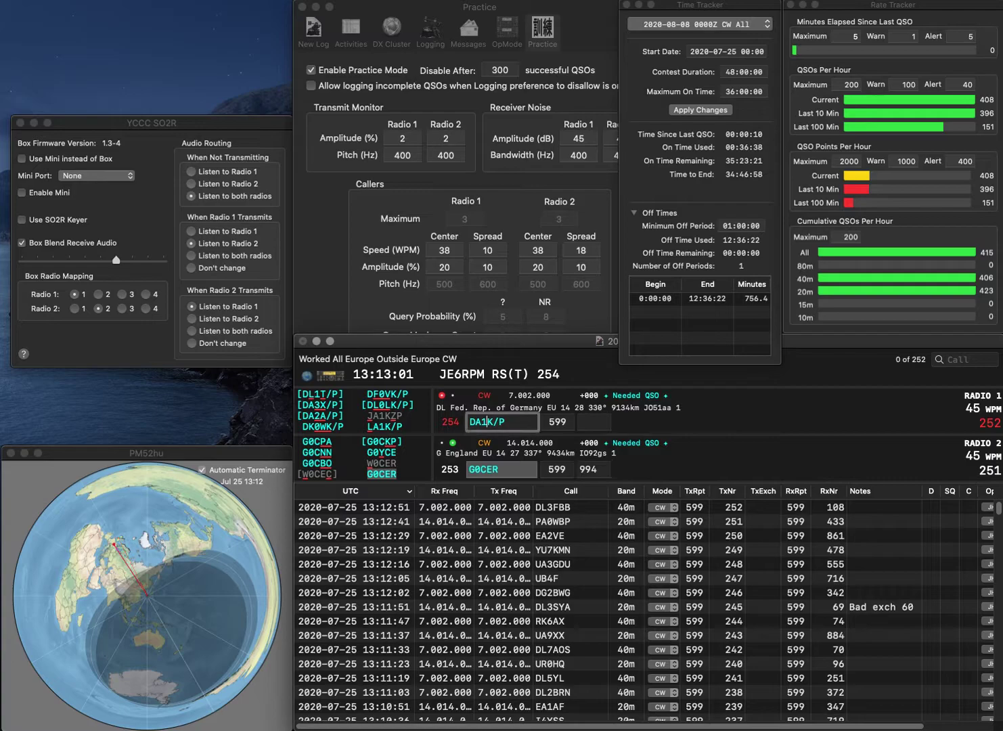
{"action": "key", "text": "Delete"}
{"action": "type", "text": "L"}
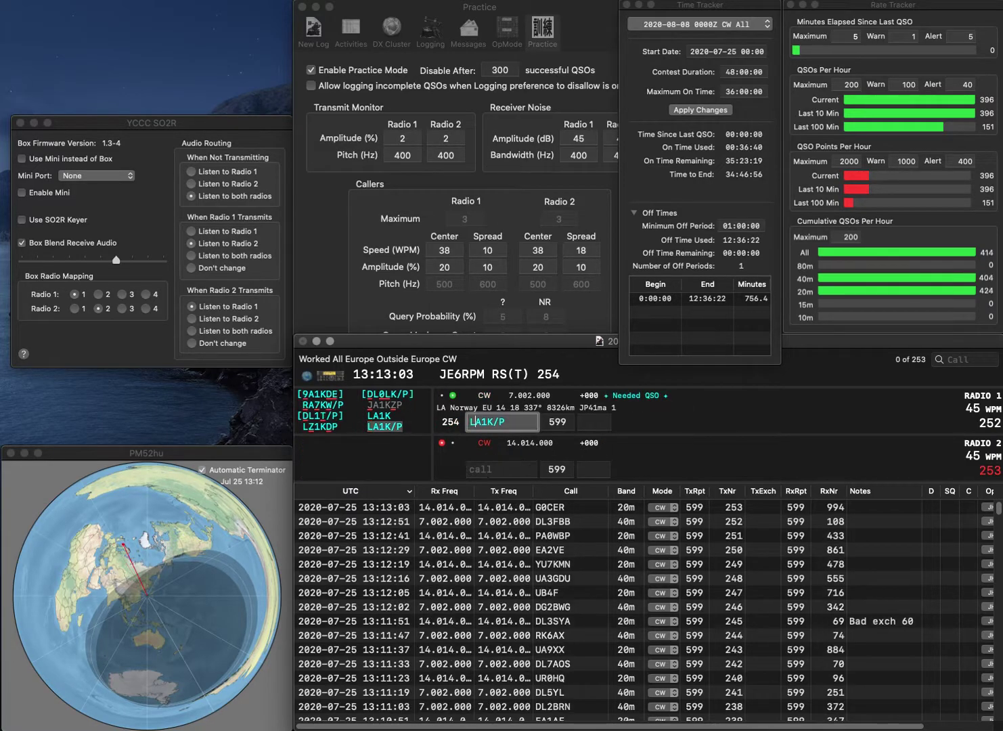
{"action": "key", "text": "Return"}
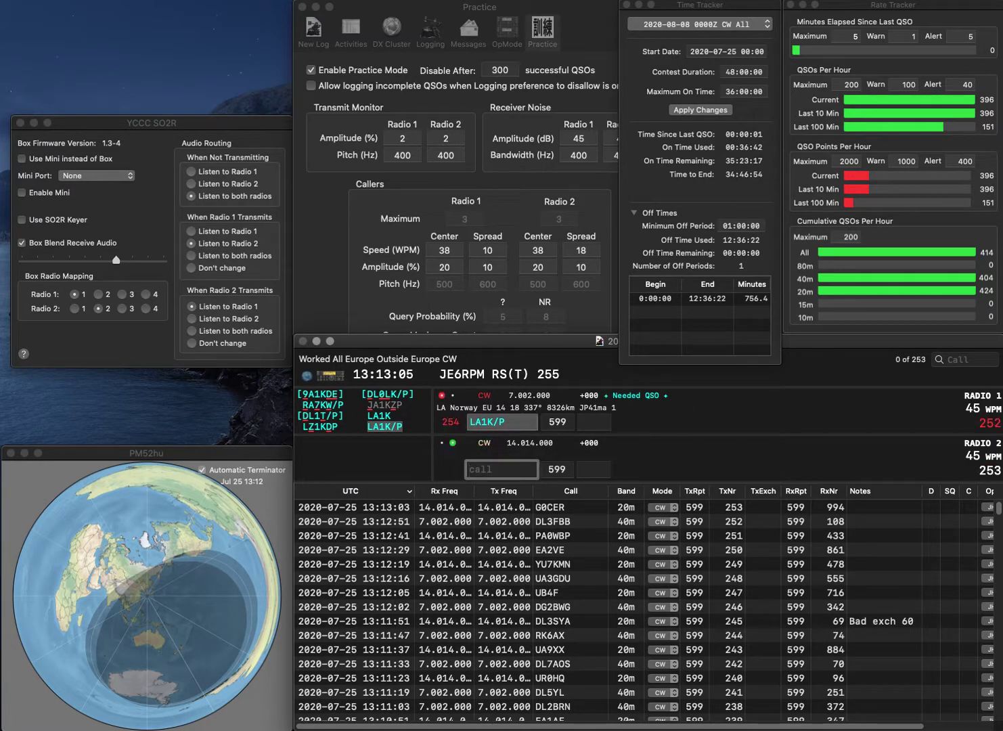
Answer RA3BAD on Radio 2 and log LA1K/P on Radio 1 with received number 243.
{"action": "type", "text": "RA3"}
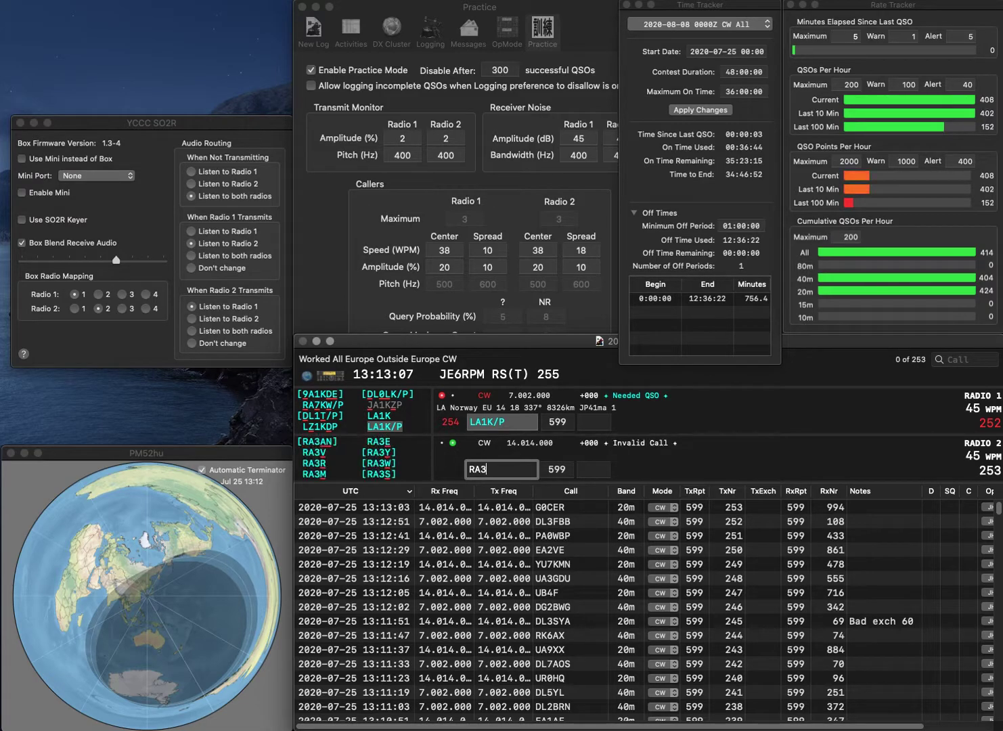
{"action": "type", "text": "BAB"}
{"action": "key", "text": "BackSpace"}
{"action": "type", "text": "D"}
{"action": "key", "text": "Return"}
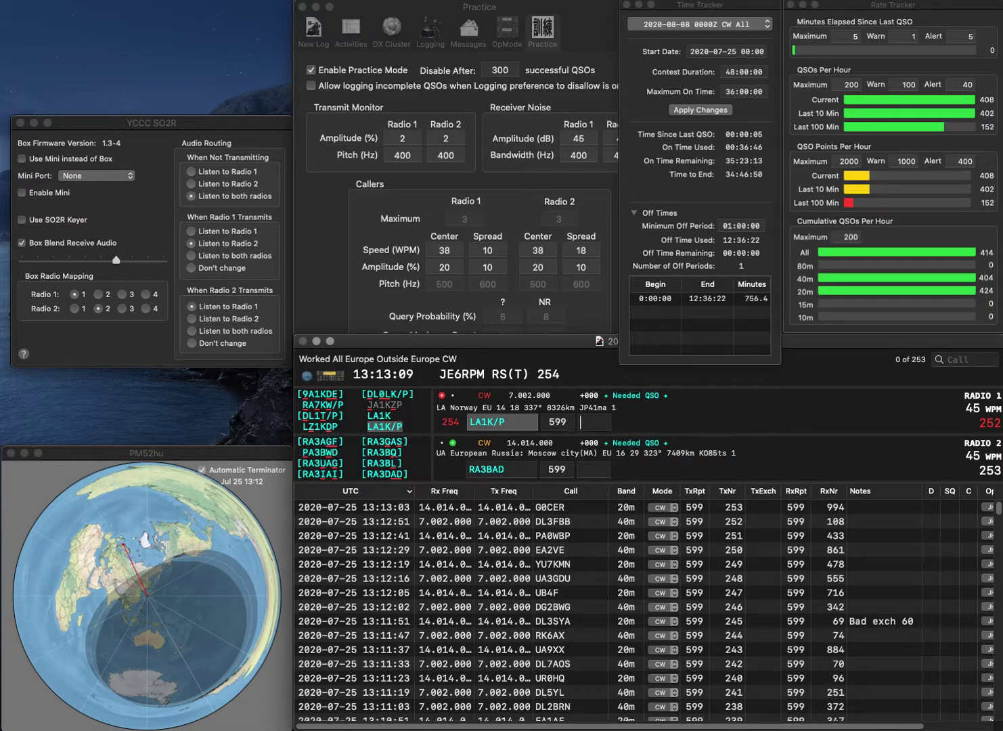
{"action": "type", "text": "243"}
{"action": "key", "text": "Return"}
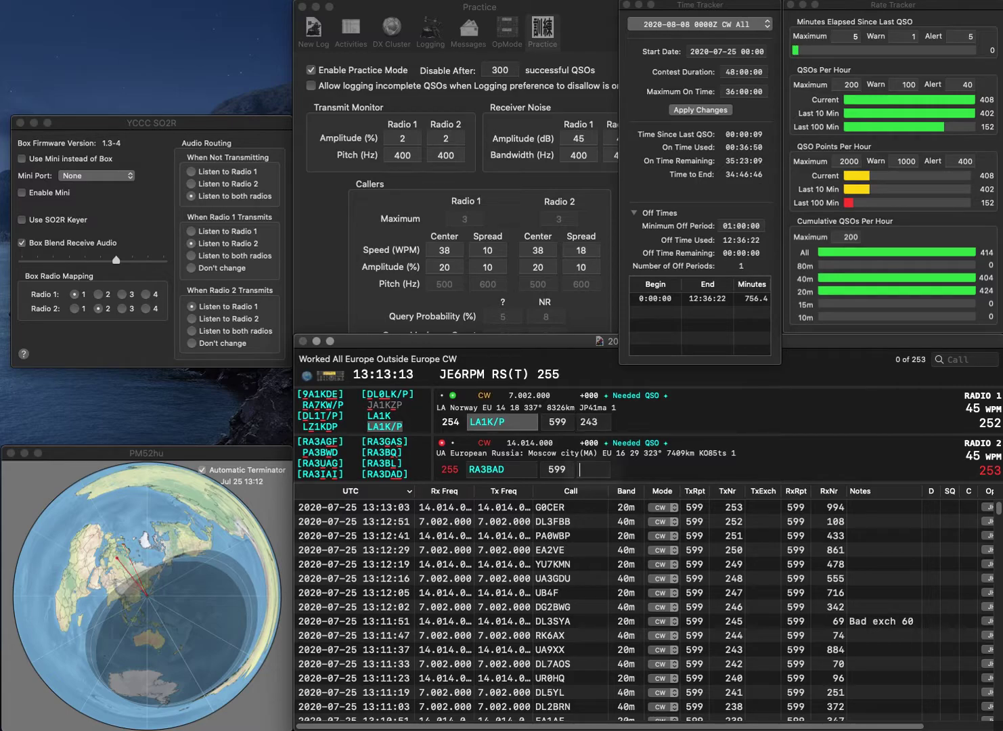
Correct Radio 2's call to RA3DAD and resend its report, and answer UT5CL on Radio 1.
{"action": "left_click", "coordinate": [475, 469]}
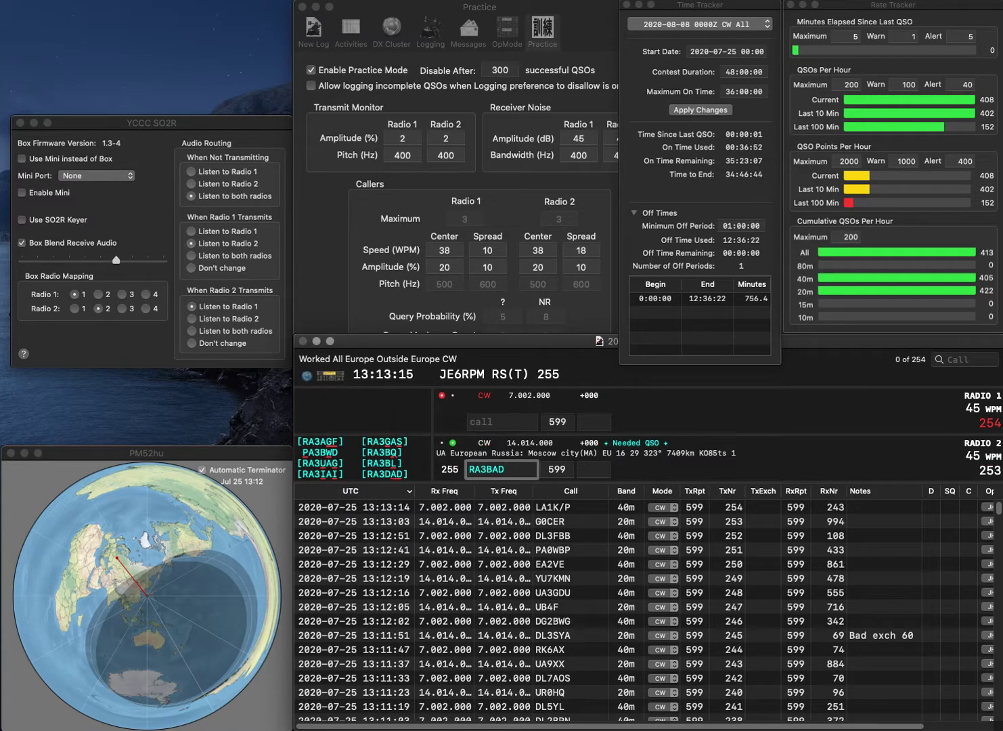
{"action": "key", "text": "Delete"}
{"action": "type", "text": "D"}
{"action": "key", "text": "Return"}
{"action": "type", "text": "UT"}
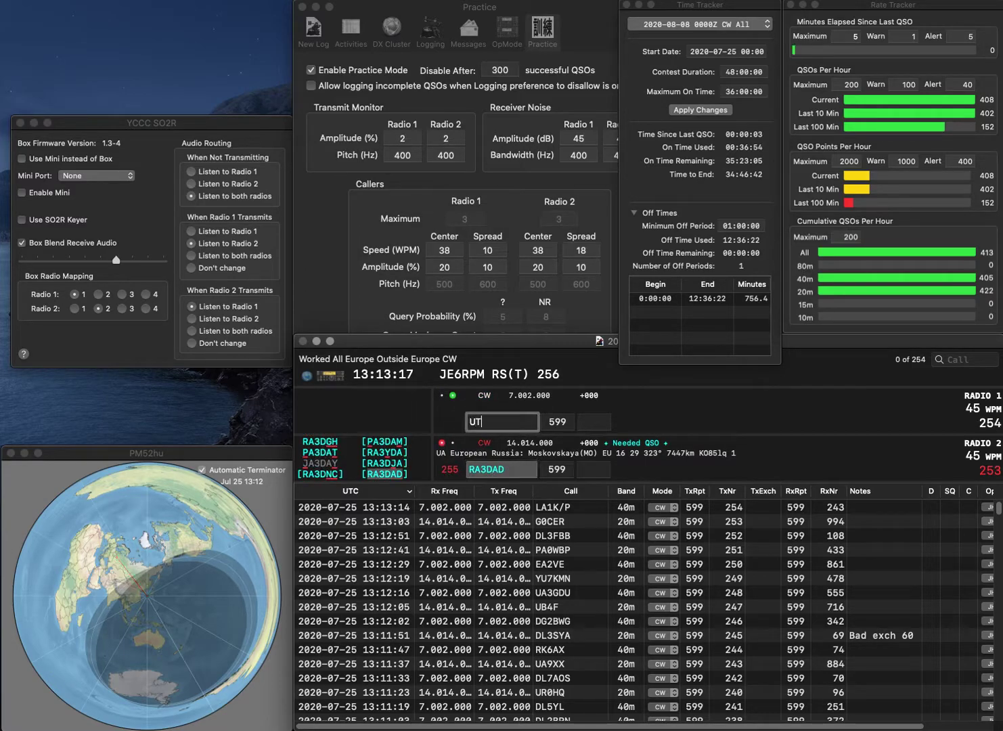
{"action": "type", "text": "5CL"}
{"action": "key", "text": "Return"}
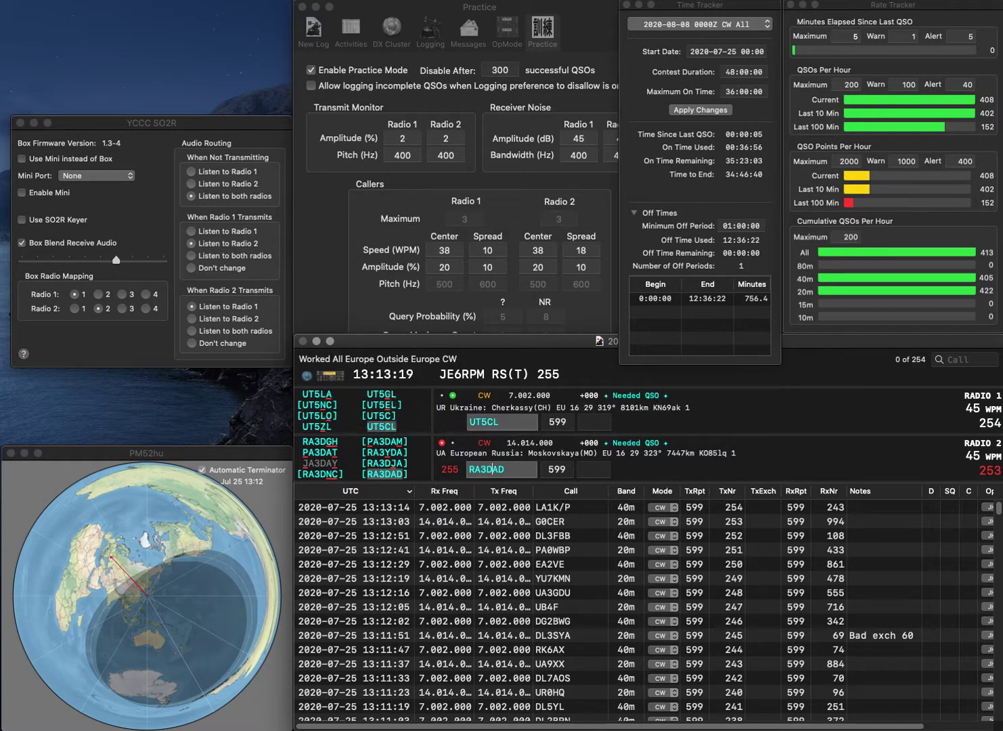
Log RA3DAD on Radio 2 with received number 556 and UT5CL on Radio 1 with 497.
{"action": "type", "text": "556"}
{"action": "key", "text": "Return"}
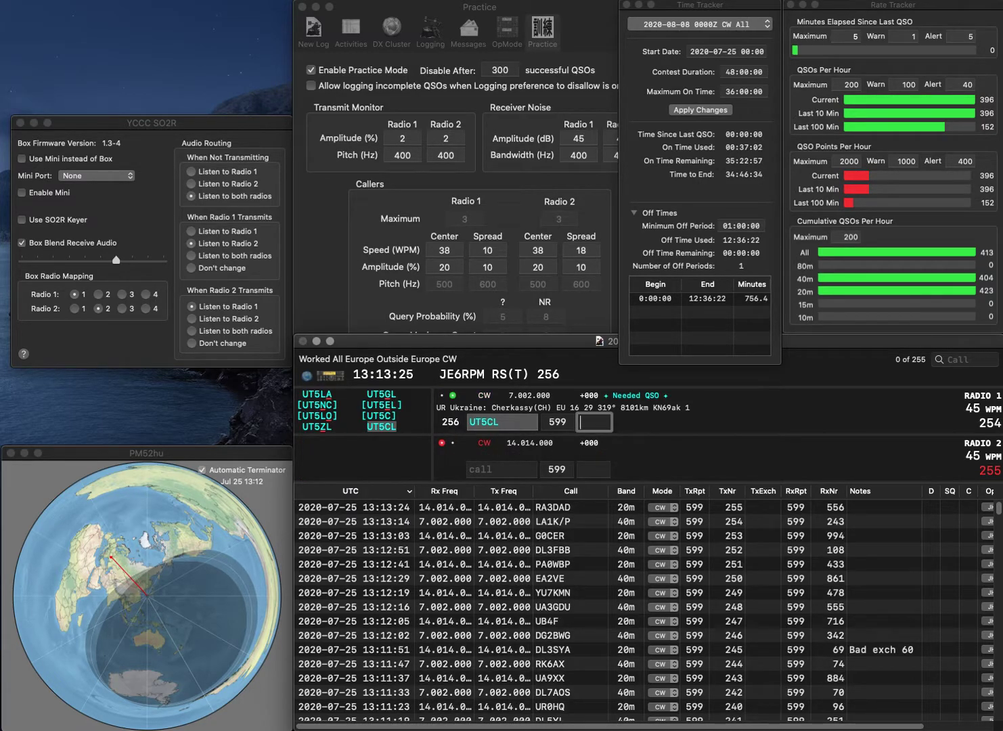
{"action": "type", "text": "497"}
{"action": "key", "text": "Return"}
{"action": "key", "text": "Return"}
{"action": "type", "text": "F"}
{"action": "key", "text": "Return"}
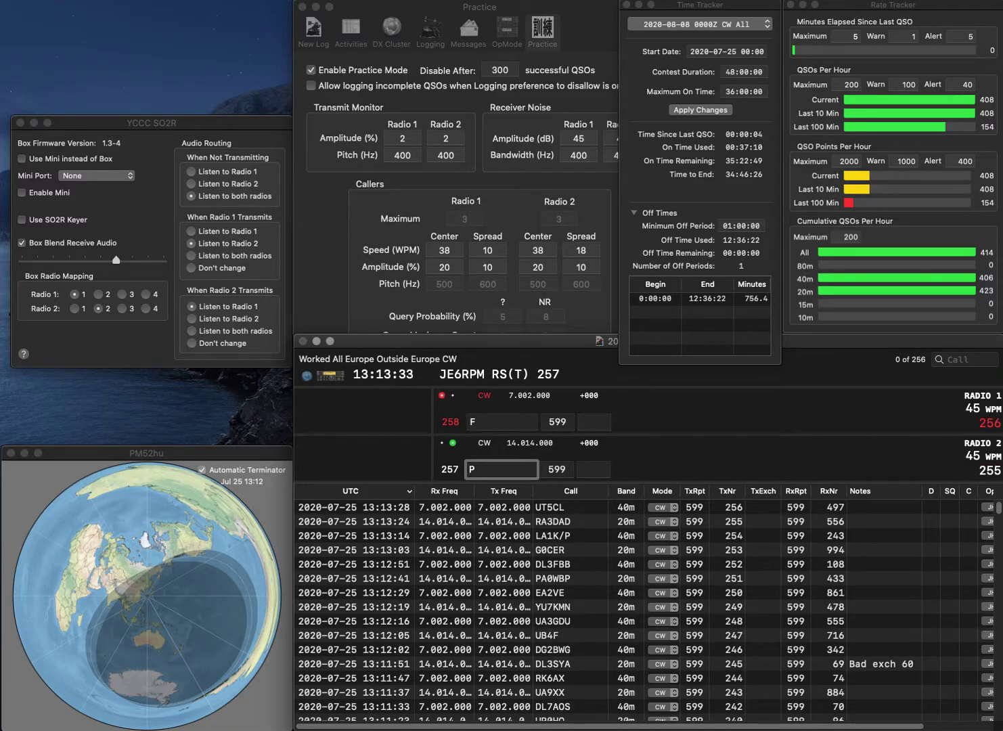
{"action": "type", "text": "OM6AM"}
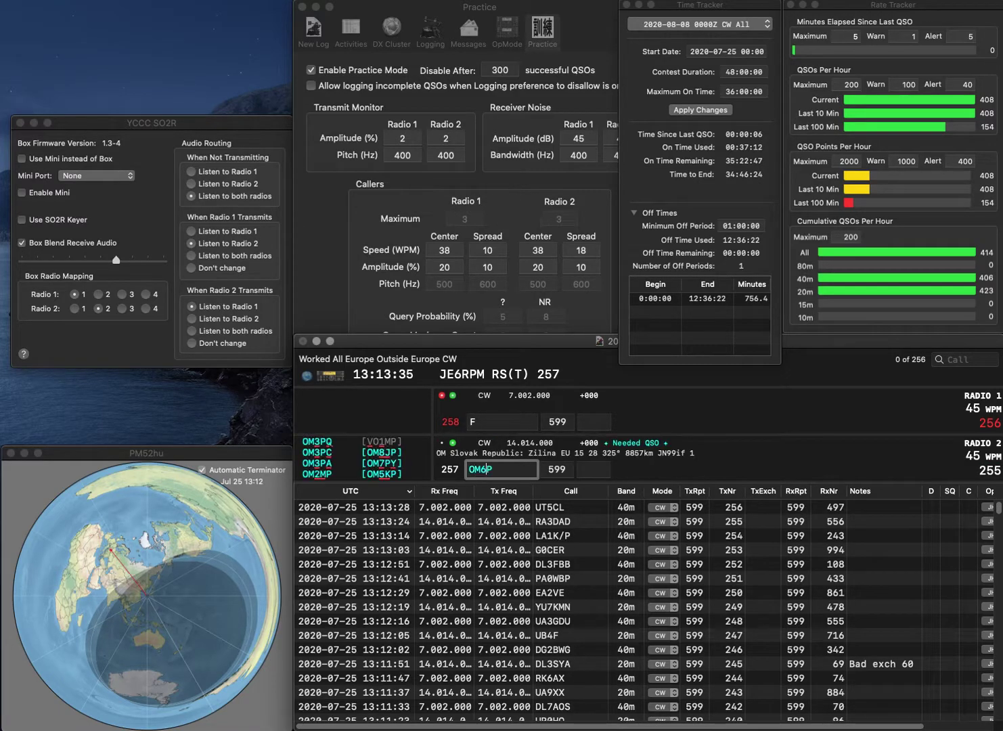
{"action": "key", "text": "Return"}
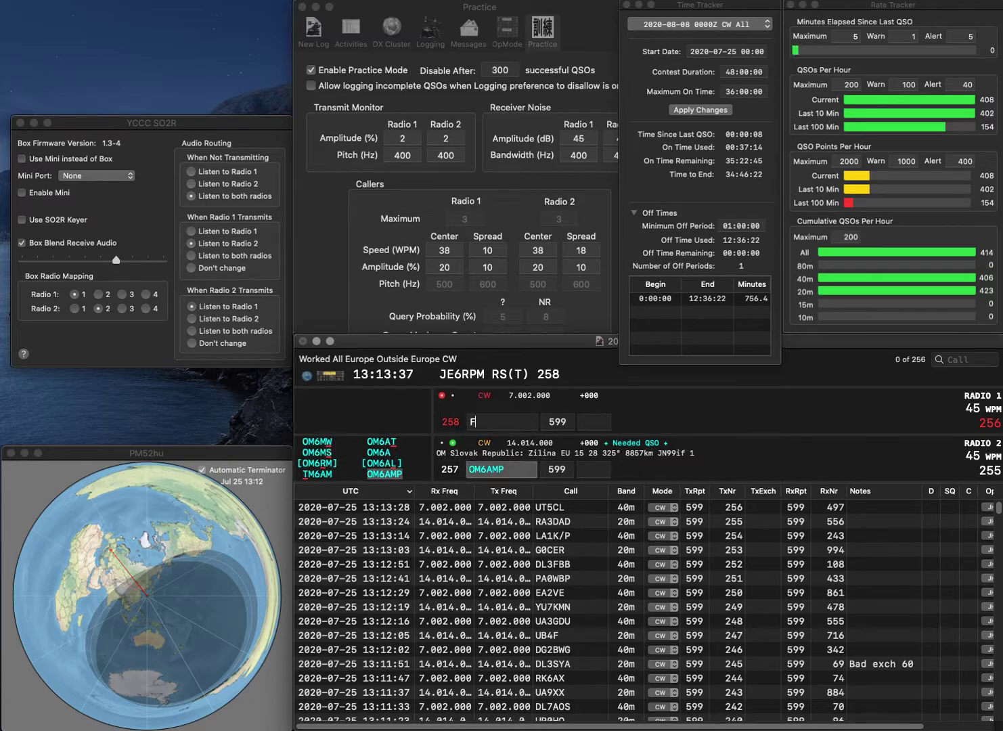
{"action": "type", "text": "4HZS"}
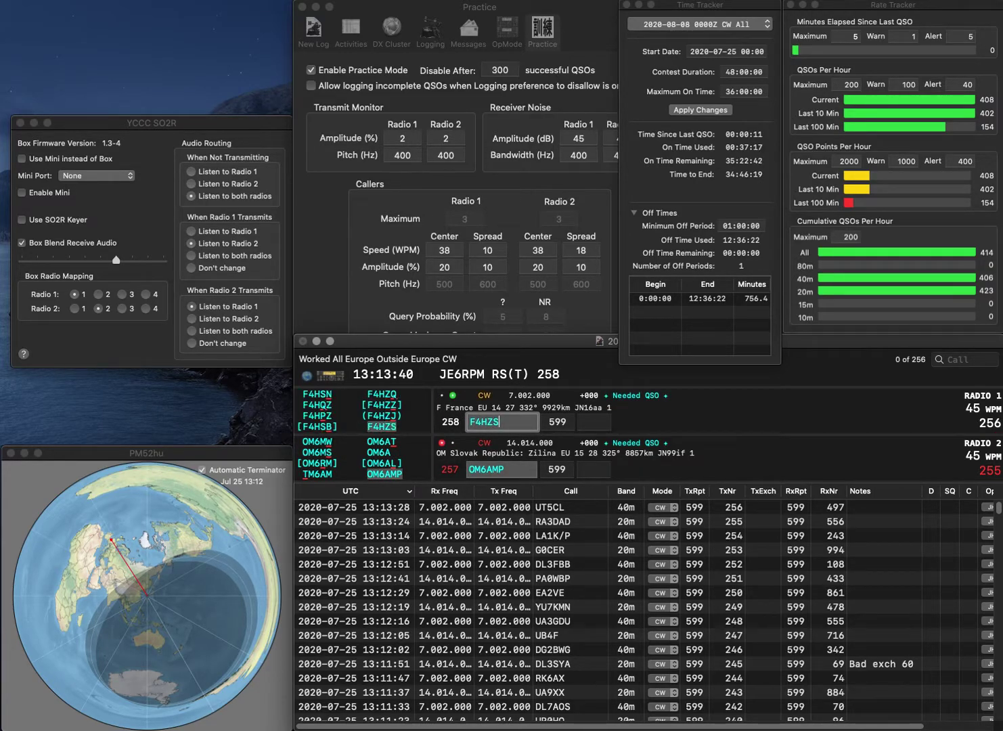
{"action": "key", "text": "Return"}
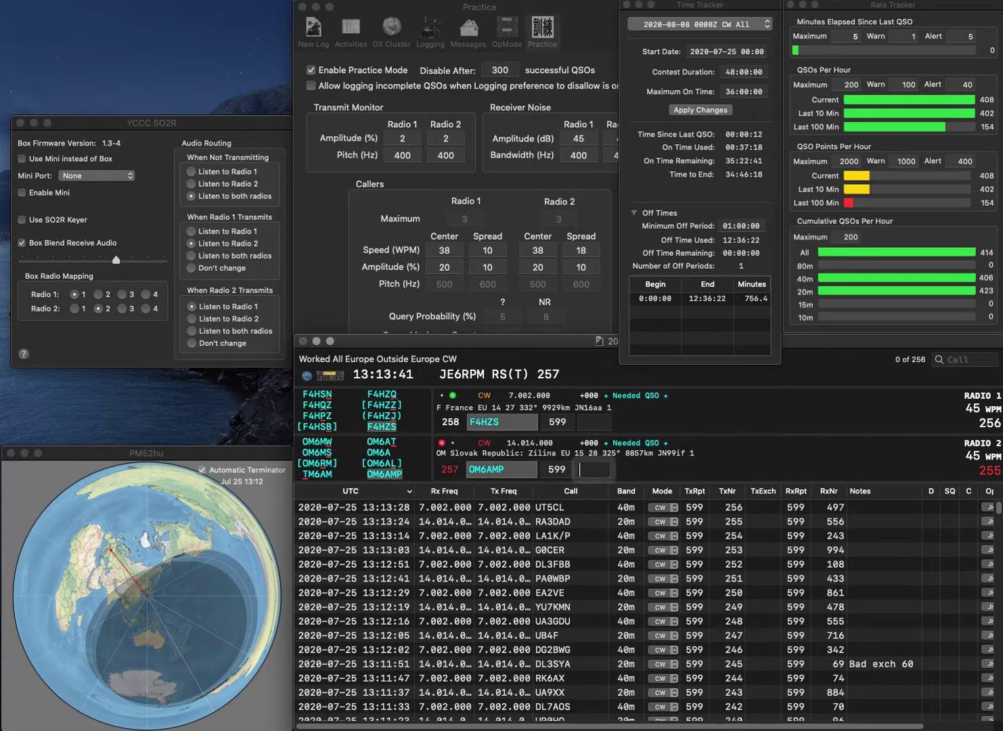
{"action": "type", "text": "229"}
{"action": "key", "text": "Return"}
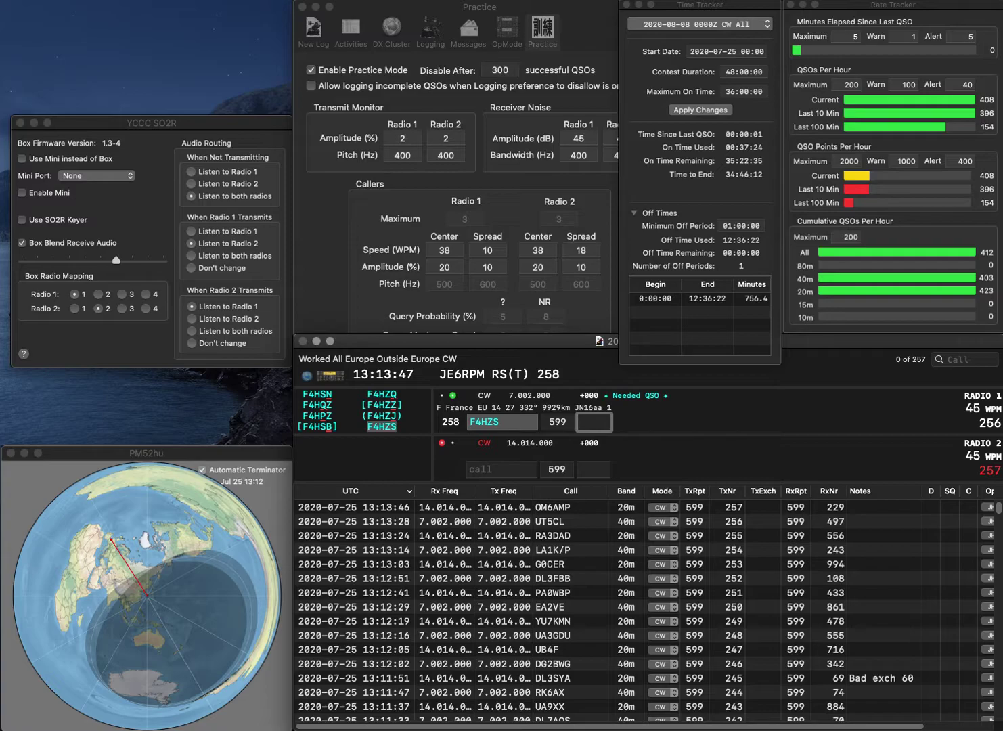
{"action": "type", "text": "842"}
{"action": "key", "text": "Return"}
{"action": "type", "text": "OHZ"}
{"action": "key", "text": "Return"}
{"action": "type", "text": "DL9ZP"}
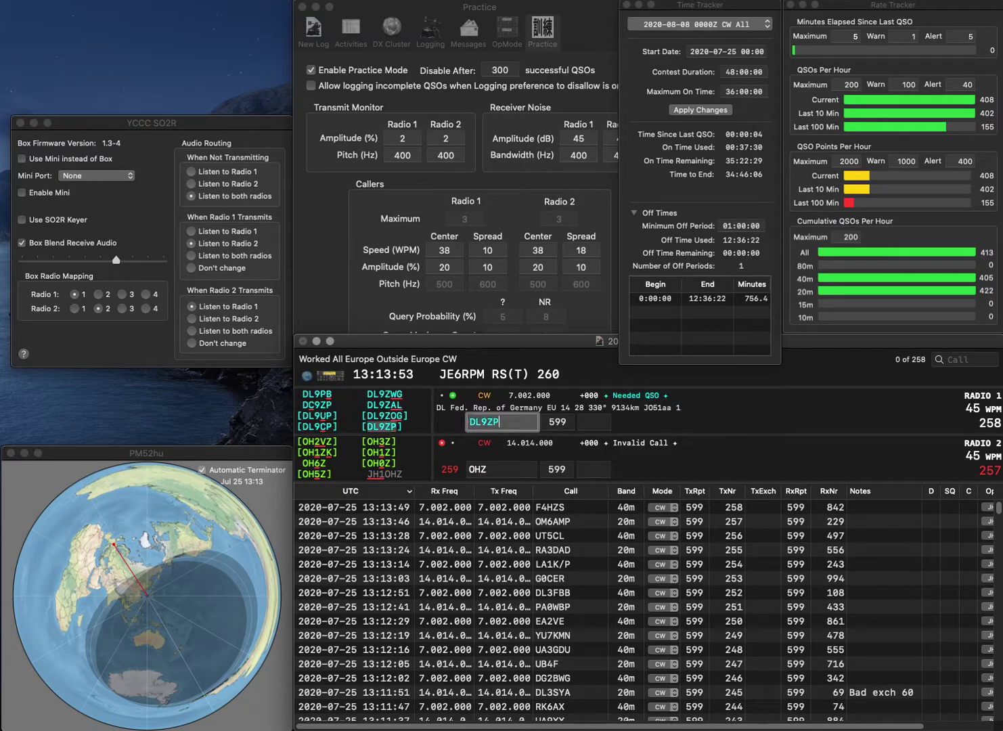
{"action": "key", "text": "Return"}
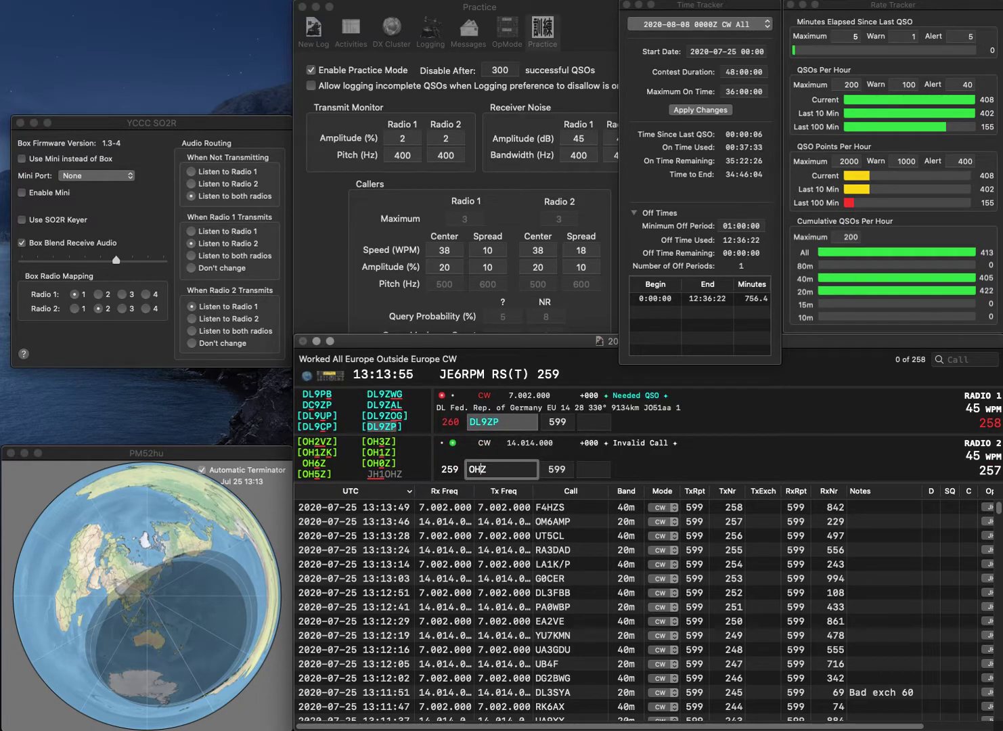
Correct Radio 2's call to OL9Z and send the report.
{"action": "key", "text": "BackSpace"}
{"action": "key", "text": "BackSpace"}
{"action": "type", "text": "L9Z"}
{"action": "key", "text": "Return"}
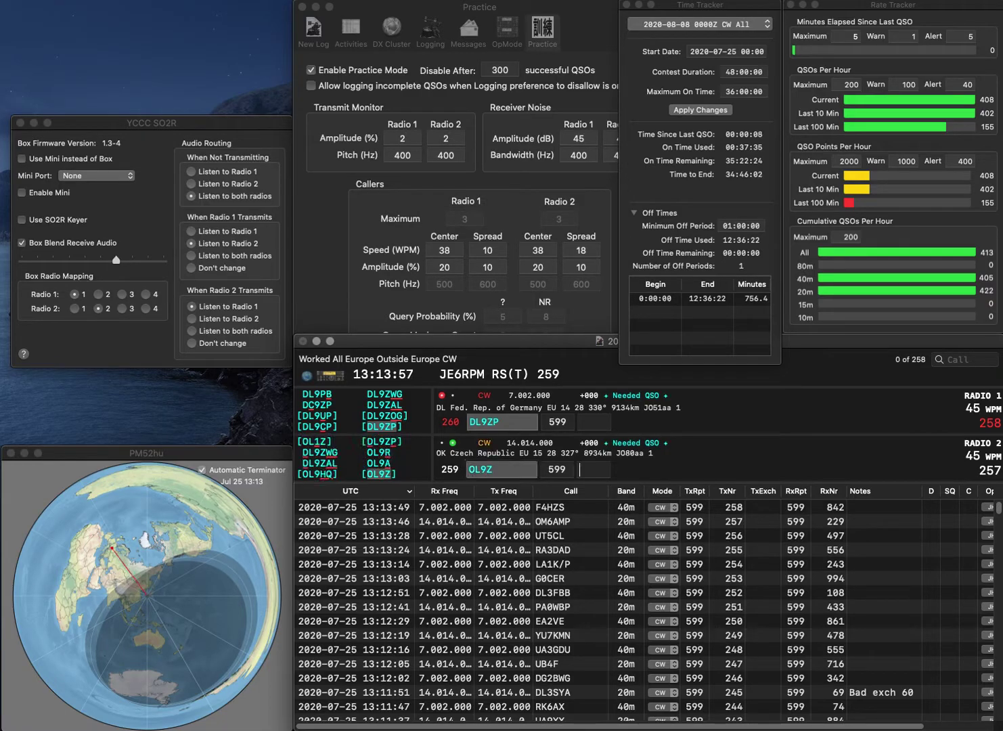
{"action": "key", "text": "Tab"}
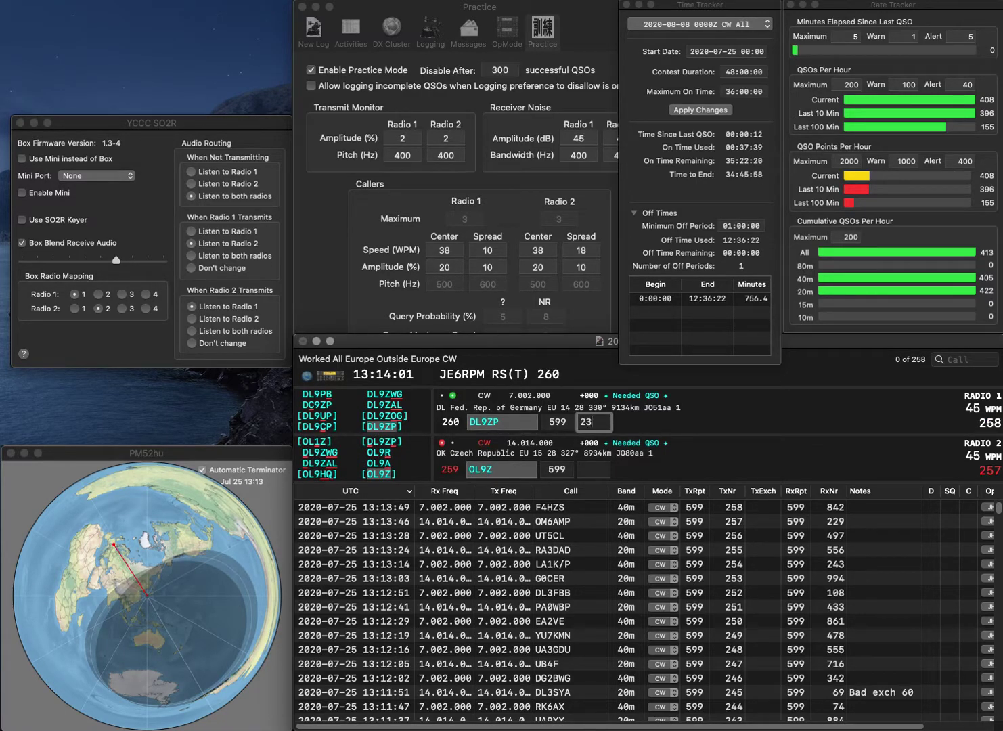
{"action": "type", "text": "238"}
{"action": "key", "text": "Return"}
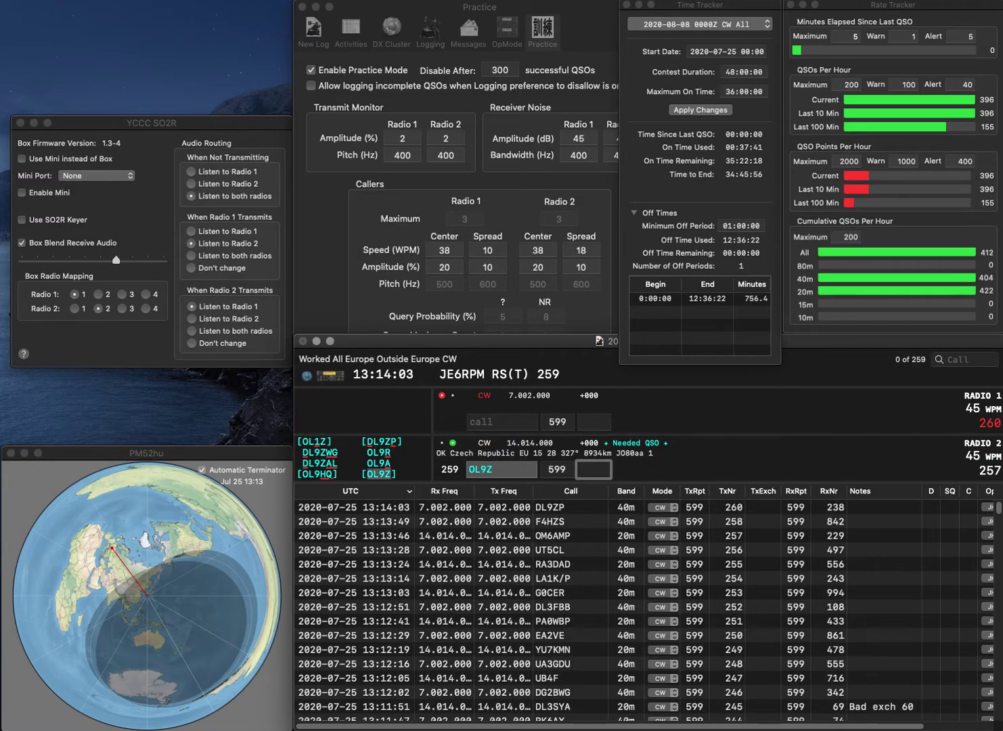
{"action": "type", "text": "803"}
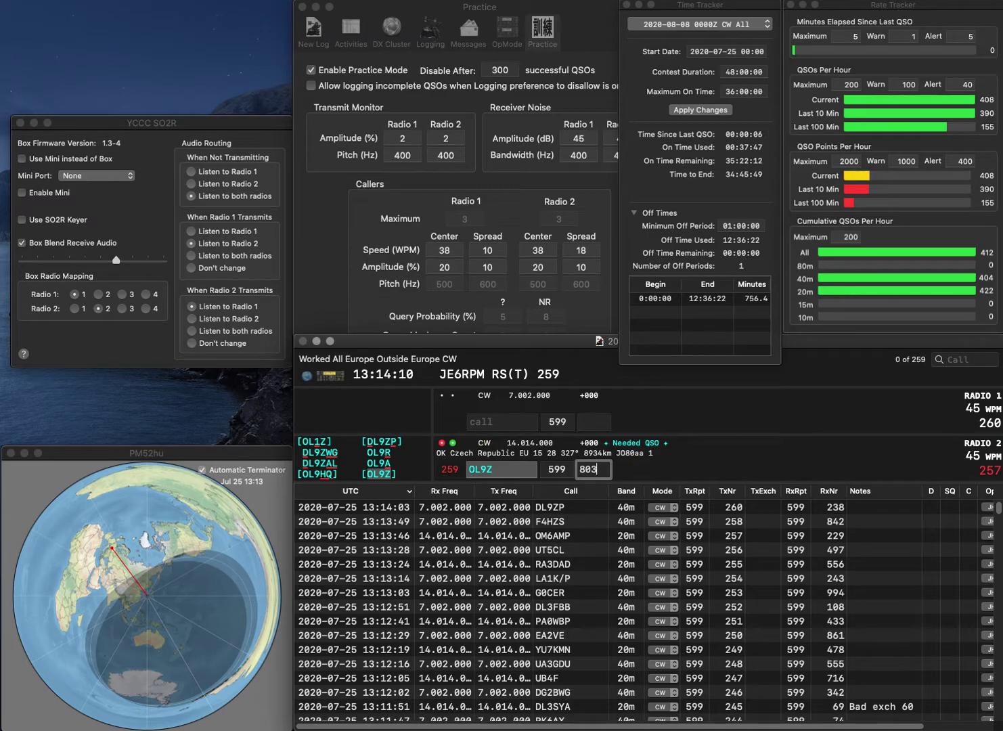
{"action": "key", "text": "Return"}
Answer IQ4FC on Radio 1 and DL5CF on Radio 2, sending each report.
{"action": "type", "text": "IQ4FC"}
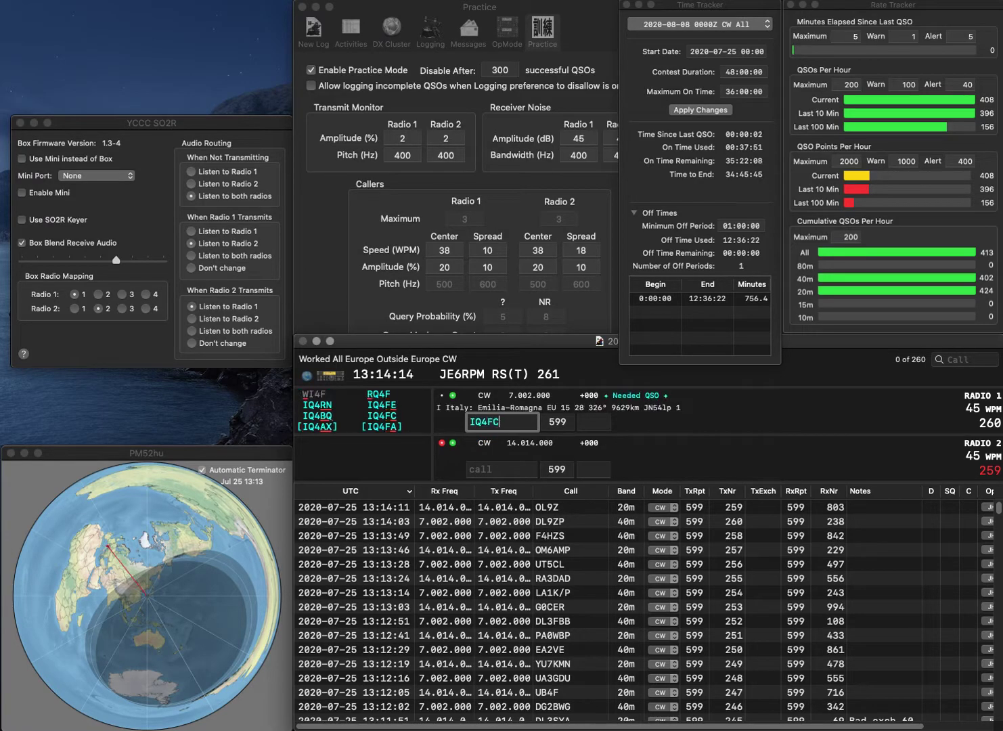
{"action": "key", "text": "Return"}
{"action": "type", "text": "DL5CF"}
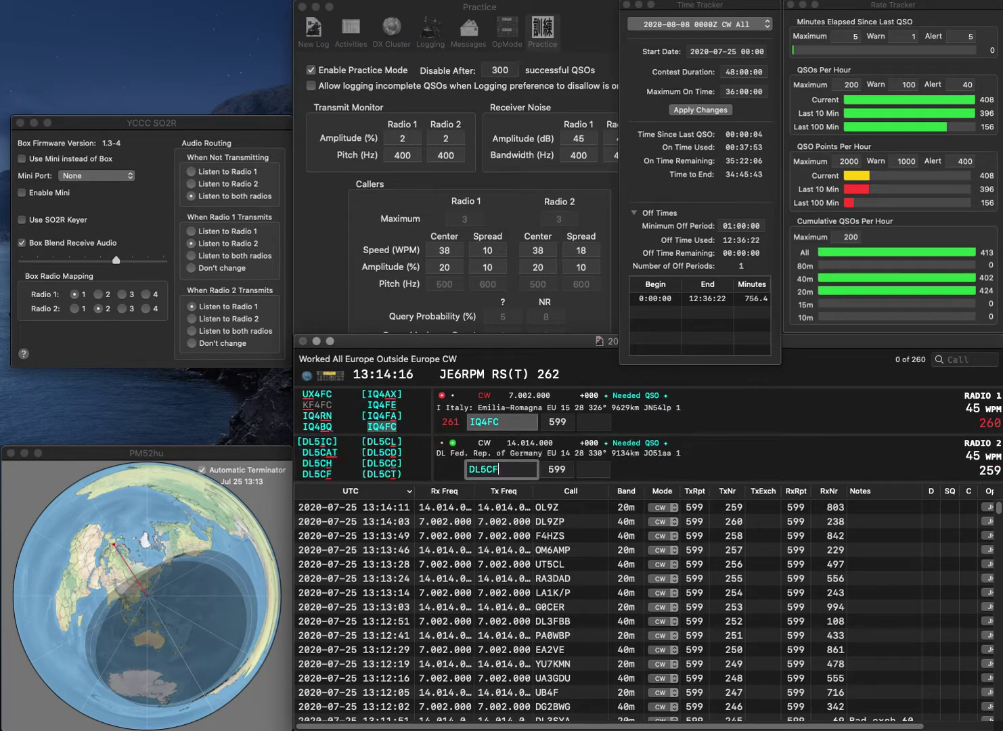
{"action": "key", "text": "Return"}
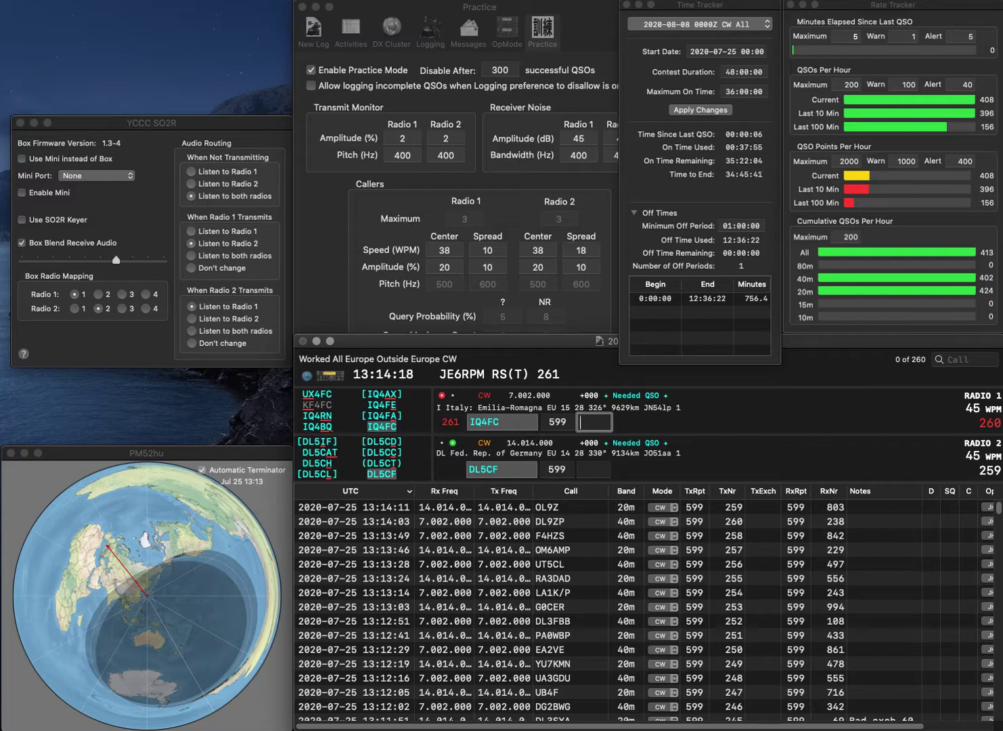
{"action": "type", "text": "683"}
{"action": "key", "text": "Return"}
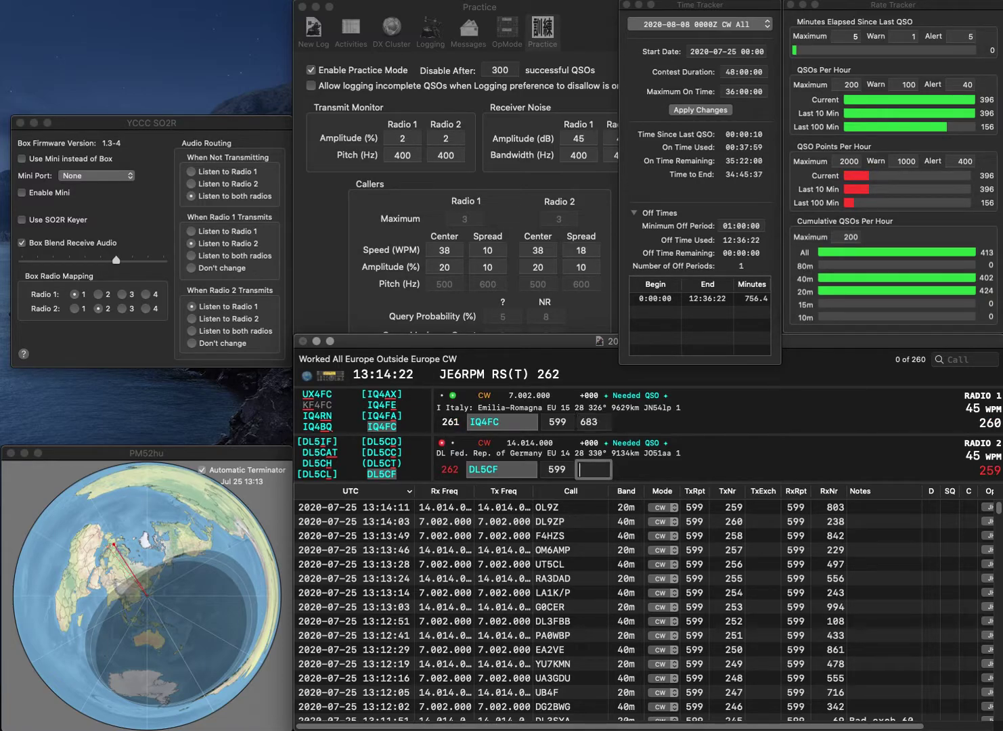
{"action": "type", "text": "81"}
{"action": "key", "text": "Return"}
Send reports to S58RU on Radio 2 and to Radio 1's caller, correcting the partial call BLQ to UA6LQ.
{"action": "type", "text": "ABLQ"}
{"action": "key", "text": "Home"}
{"action": "key", "text": "Delete"}
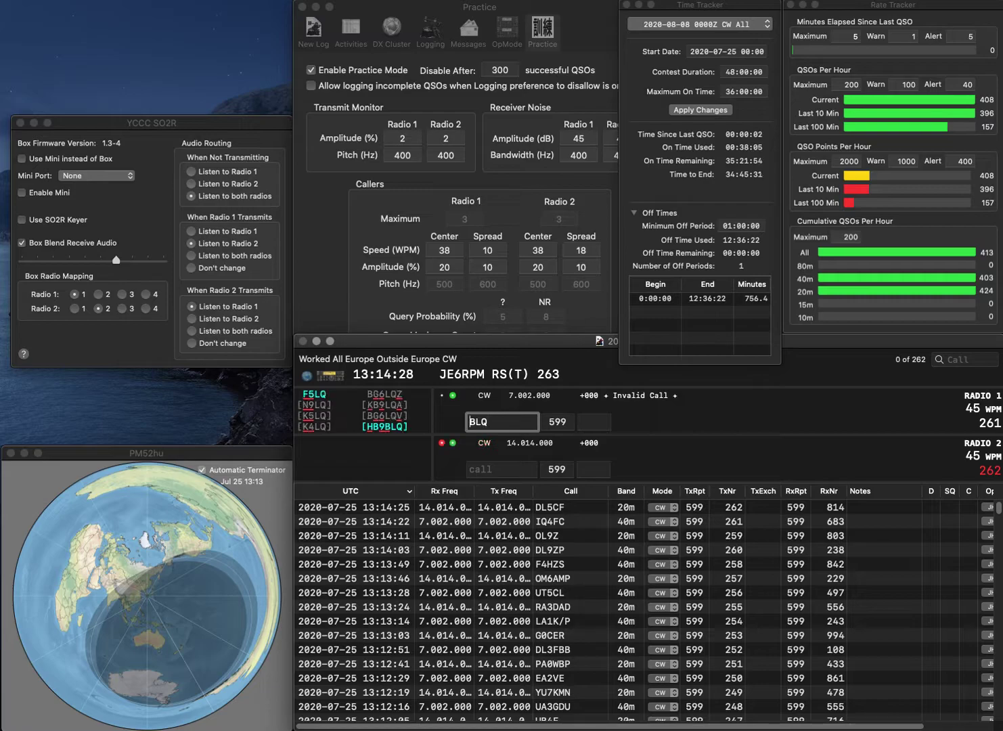
{"action": "key", "text": "Return"}
{"action": "type", "text": "S58RU"}
{"action": "key", "text": "Delete"}
{"action": "type", "text": "UA6"}
{"action": "key", "text": "Return"}
{"action": "key", "text": "Tab"}
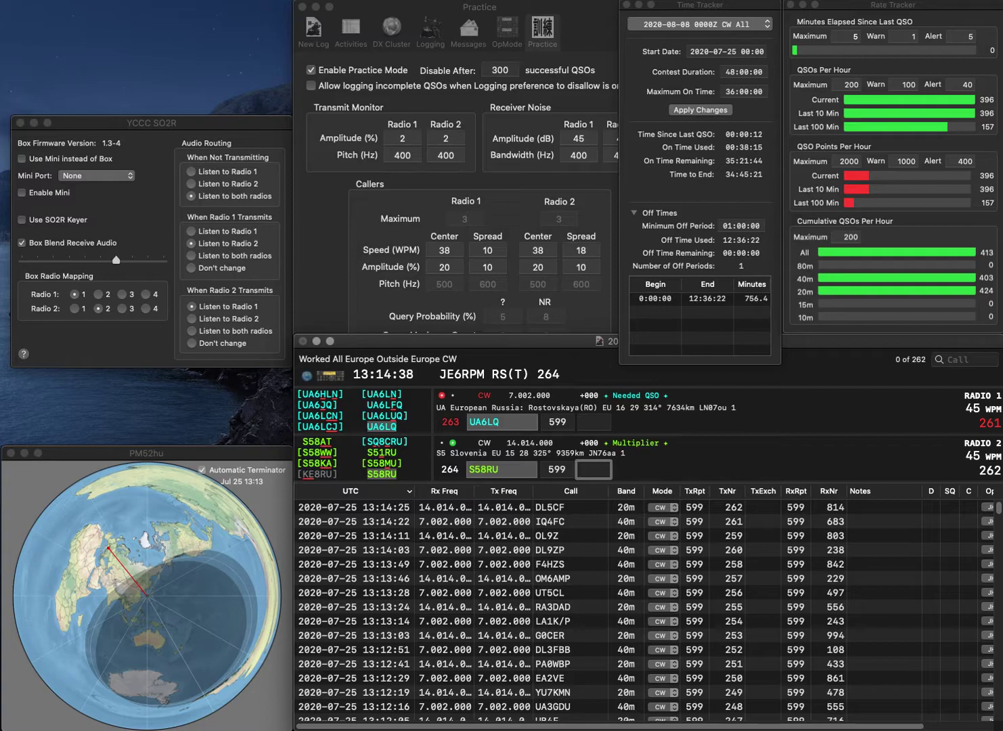
{"action": "type", "text": "544"}
{"action": "key", "text": "Return"}
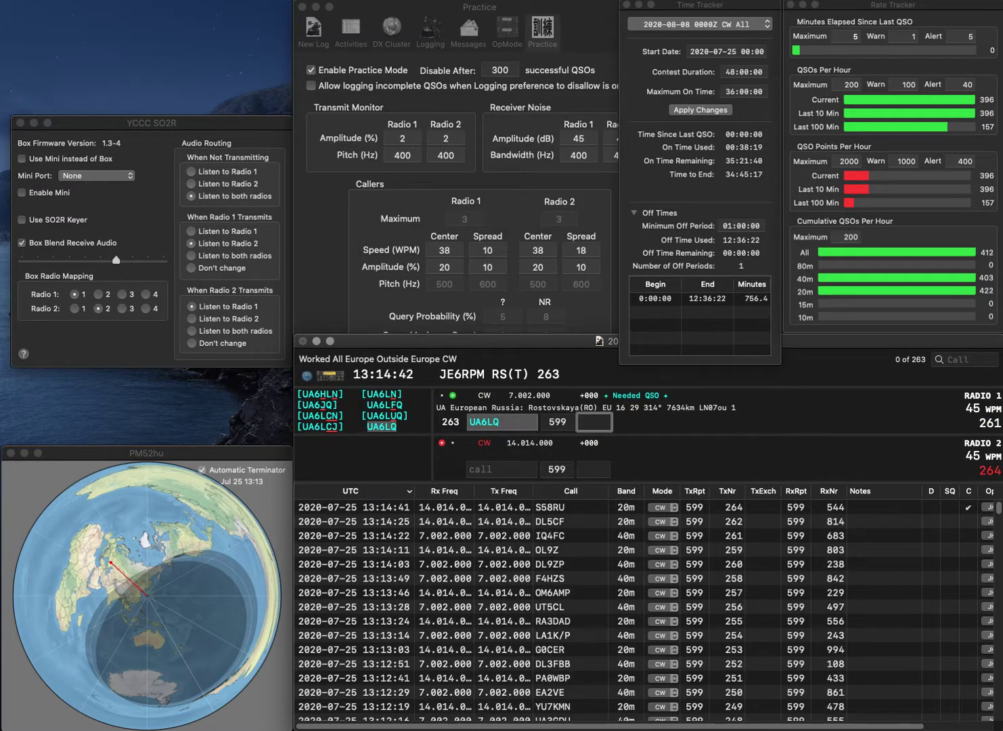
{"action": "type", "text": "9"}
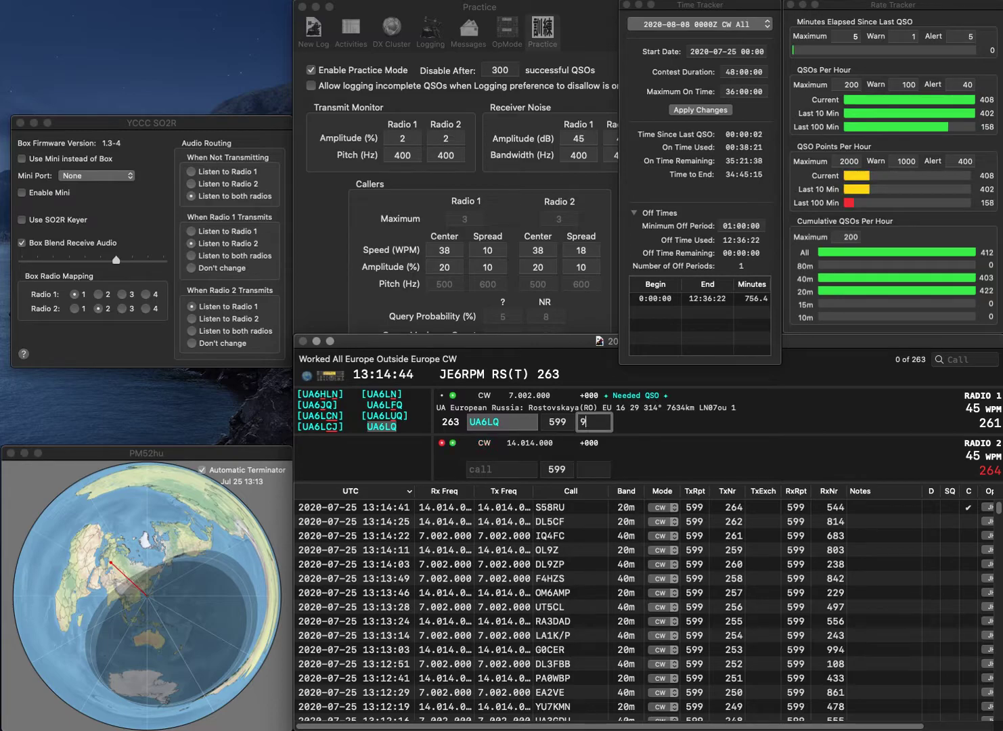
{"action": "type", "text": "92"}
{"action": "key", "text": "Return"}
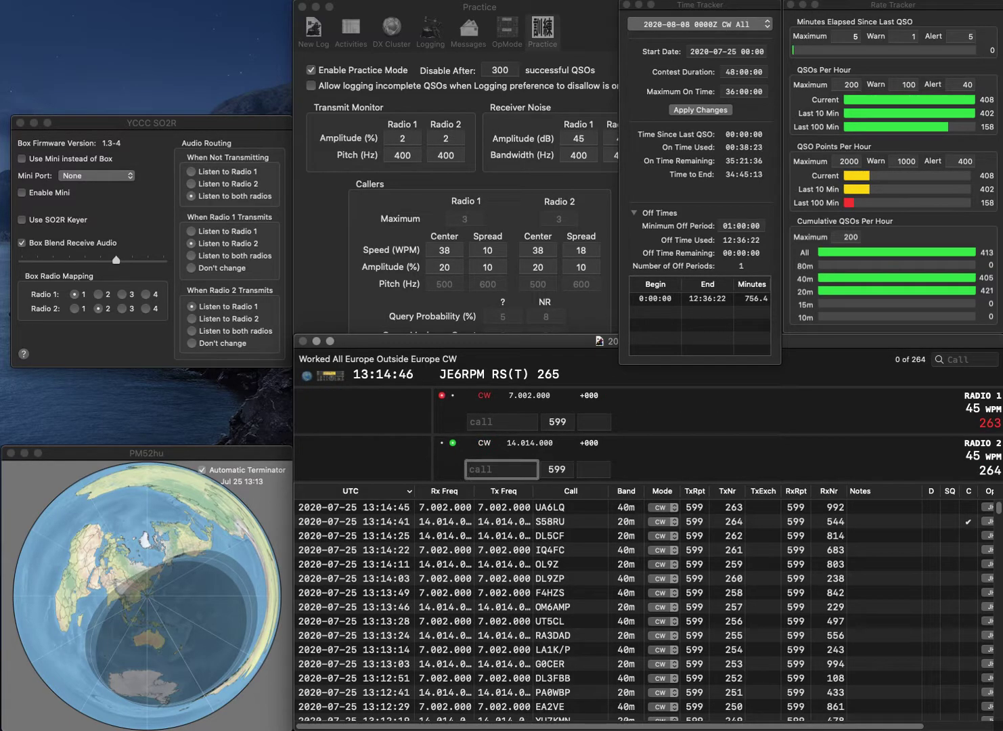
{"action": "key", "text": "Return"}
{"action": "type", "text": "LN50"}
{"action": "key", "text": "Return"}
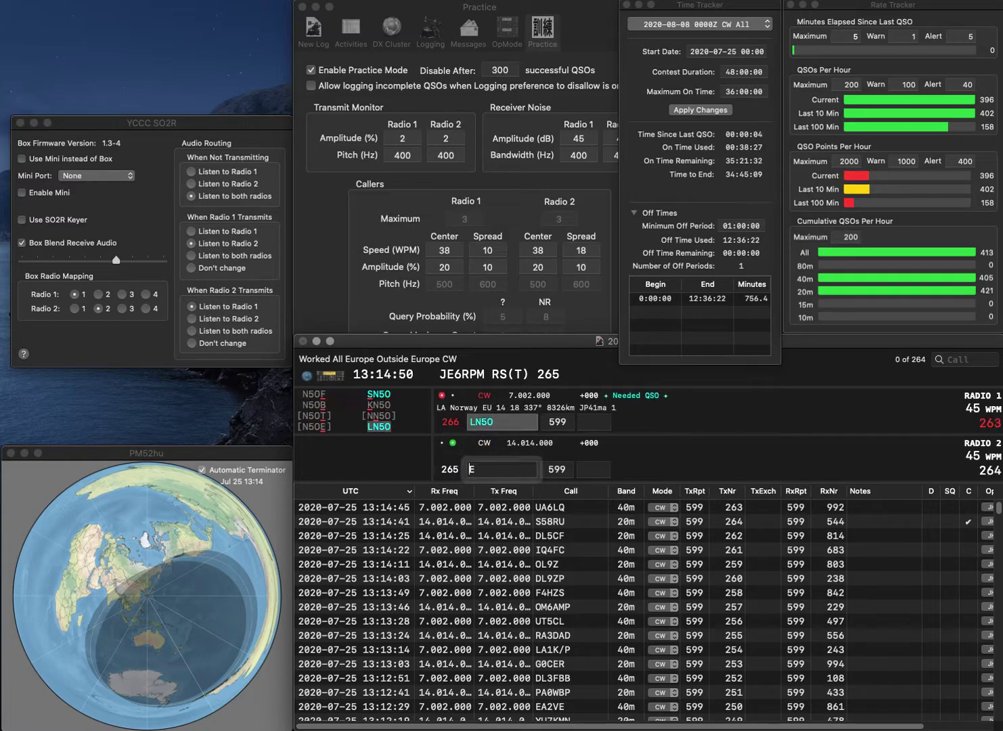
{"action": "type", "text": "OH"}
{"action": "key", "text": "BackSpace"}
{"action": "type", "text": "U1"}
{"action": "key", "text": "Return"}
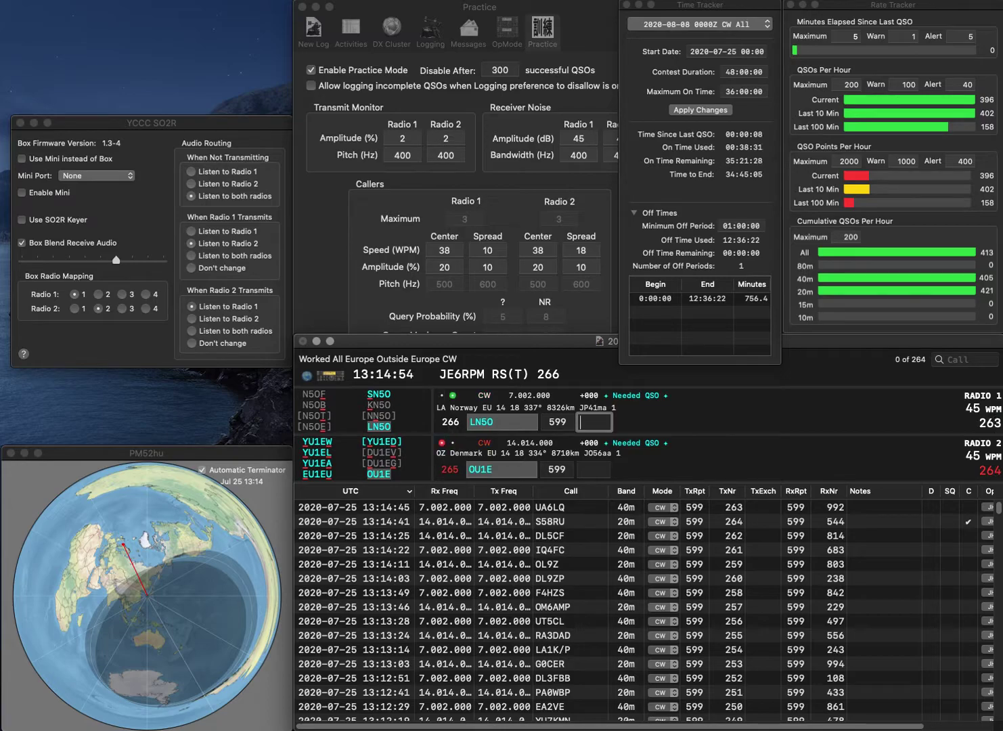
Log LN5O on Radio 1 with received number 716 and OU1E on Radio 2 with 81.
{"action": "type", "text": "716"}
{"action": "key", "text": "Return"}
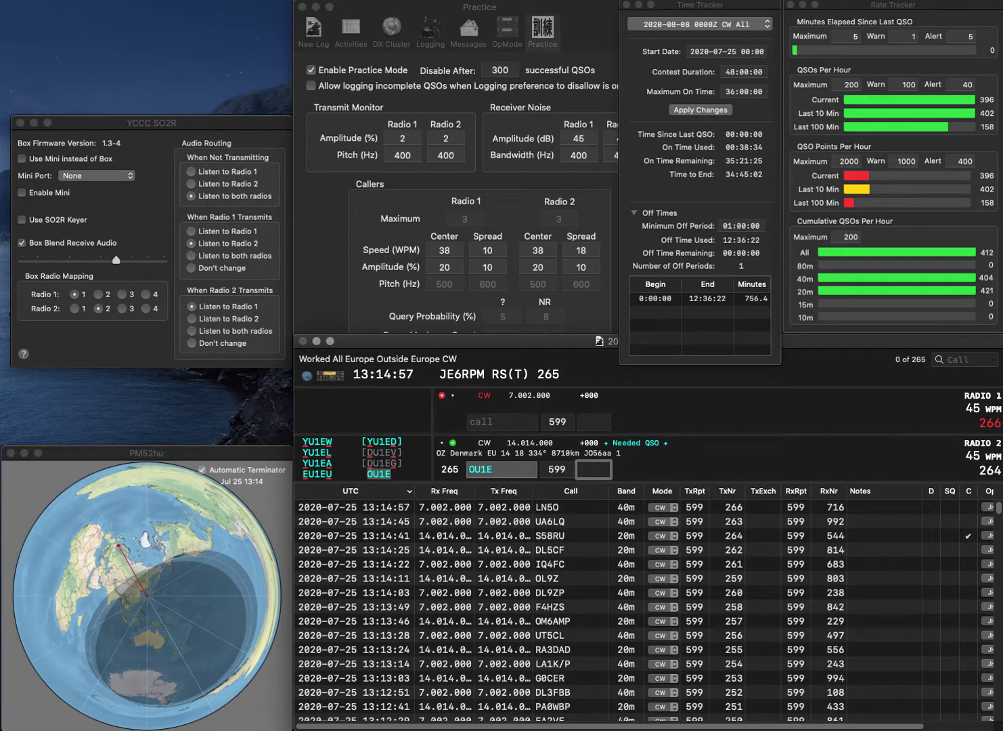
{"action": "type", "text": "81"}
{"action": "key", "text": "Return"}
Answer OH3CV on Radio 1 and R2RA on Radio 2, sending each report.
{"action": "type", "text": "OH3CV"}
{"action": "key", "text": "Return"}
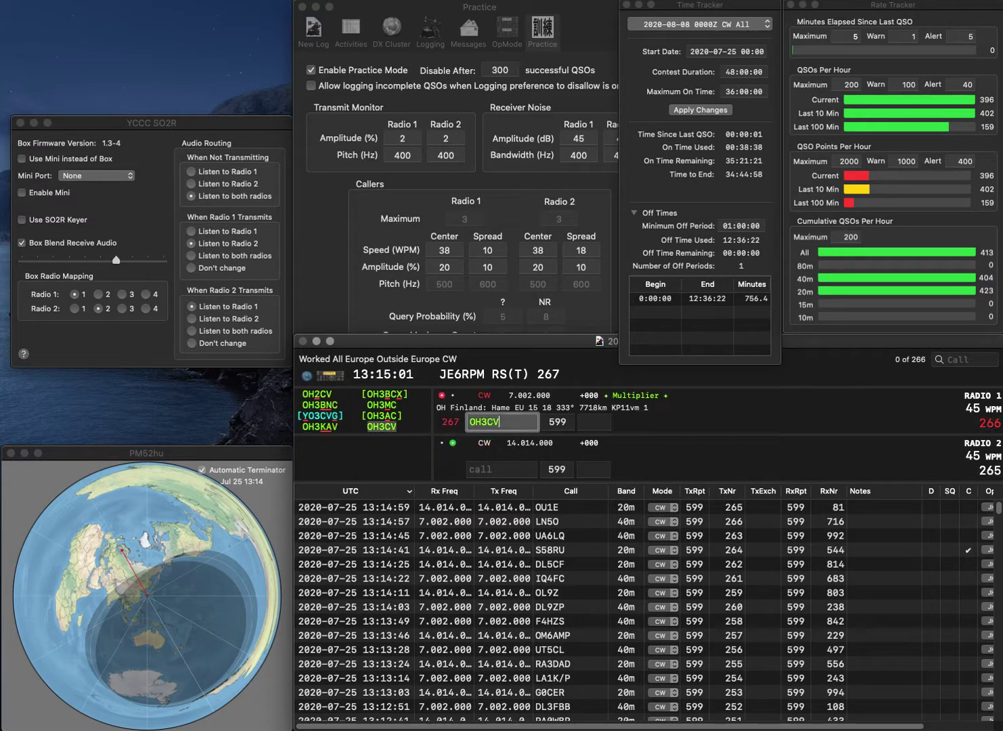
{"action": "type", "text": "R2RA"}
{"action": "key", "text": "Return"}
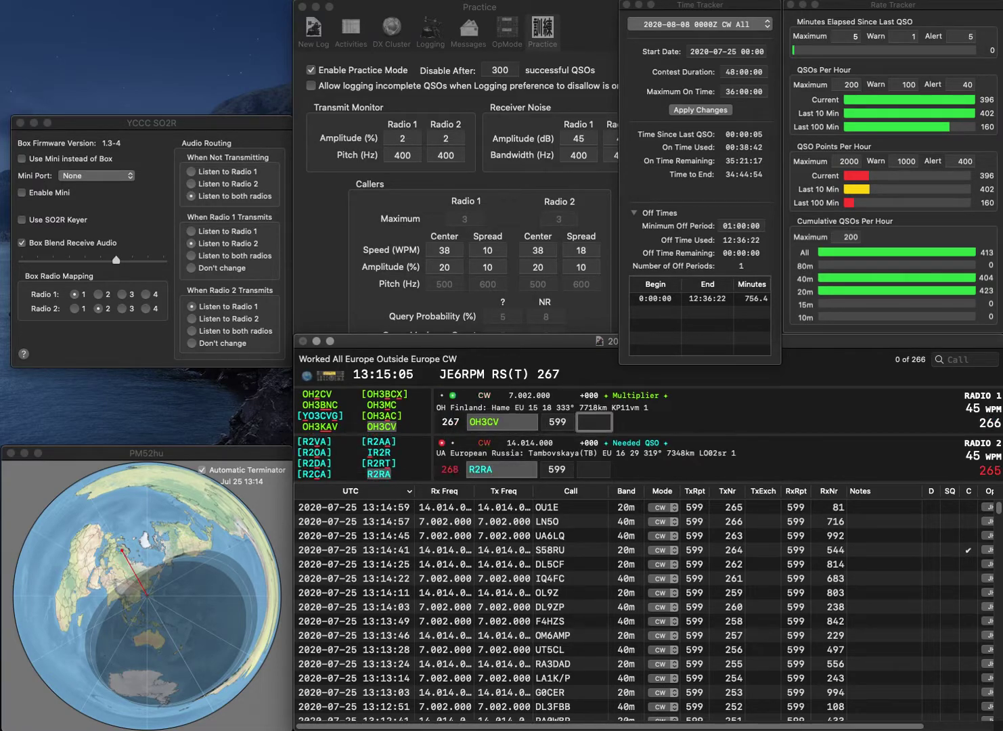
{"action": "type", "text": "299"}
{"action": "key", "text": "Return"}
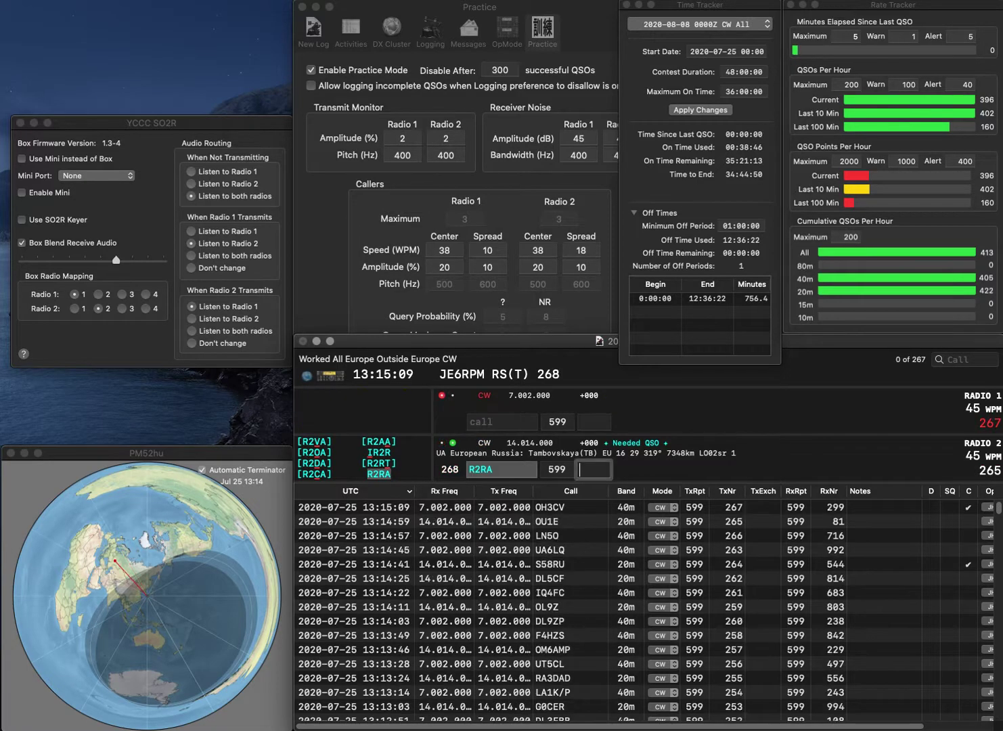
{"action": "type", "text": "341"}
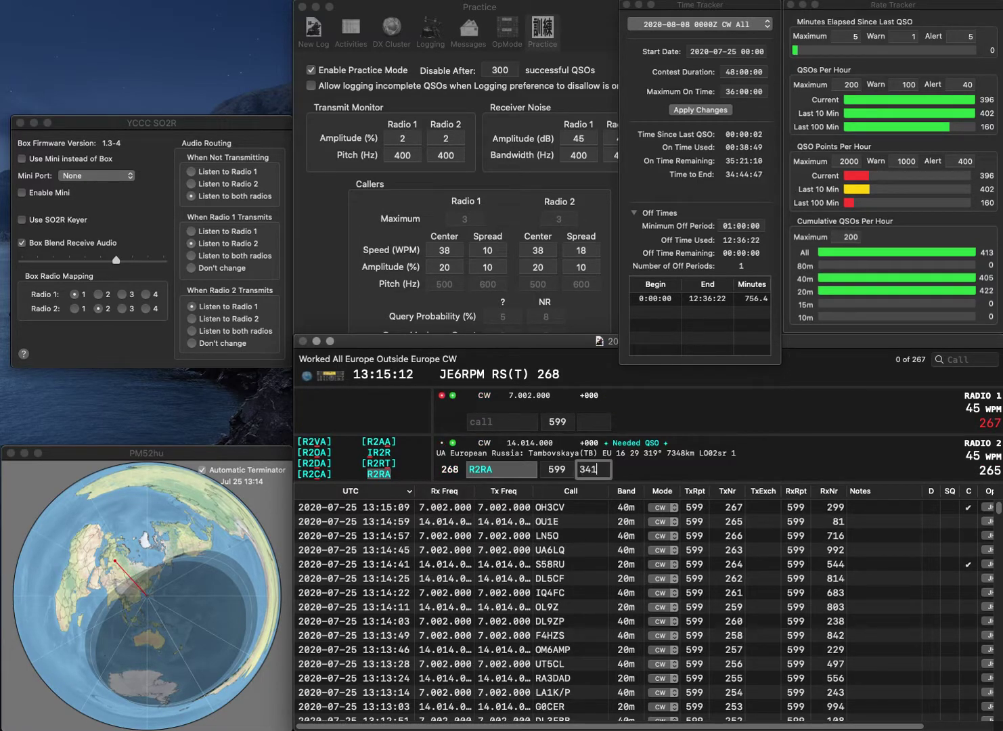
{"action": "key", "text": "Return"}
{"action": "type", "text": "ORA"}
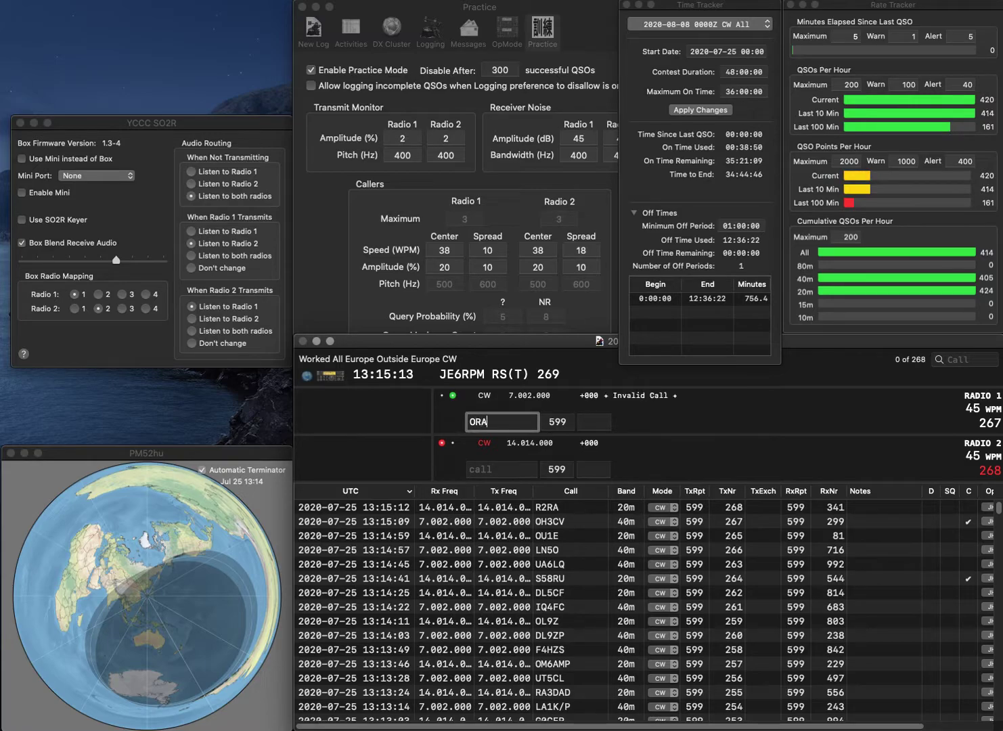
{"action": "type", "text": "4"}
{"action": "key", "text": "Return"}
{"action": "type", "text": "PA1BX"}
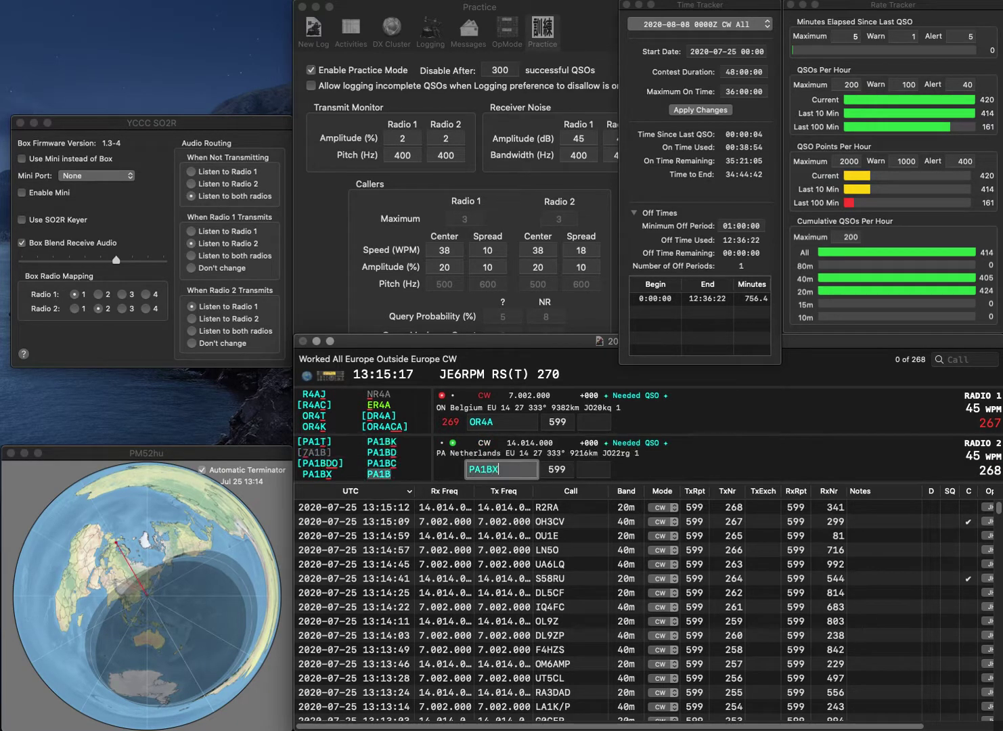
{"action": "key", "text": "Return"}
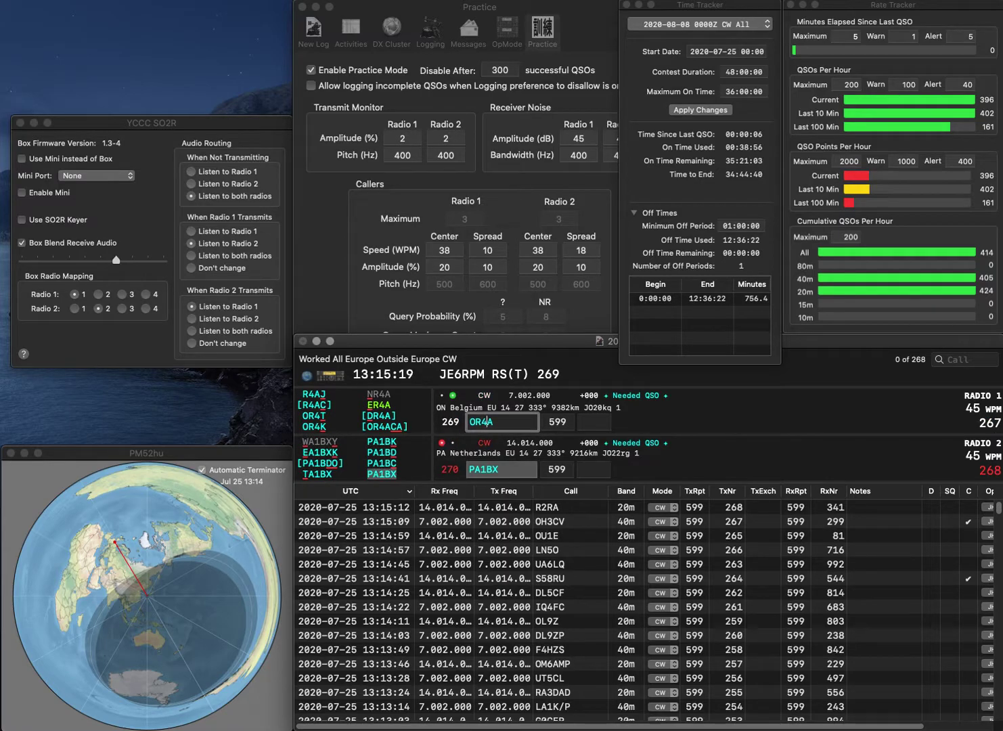
Correct Radio 1's call to OR3A and send the report.
{"action": "key", "text": "BackSpace"}
{"action": "type", "text": "3"}
{"action": "key", "text": "Tab"}
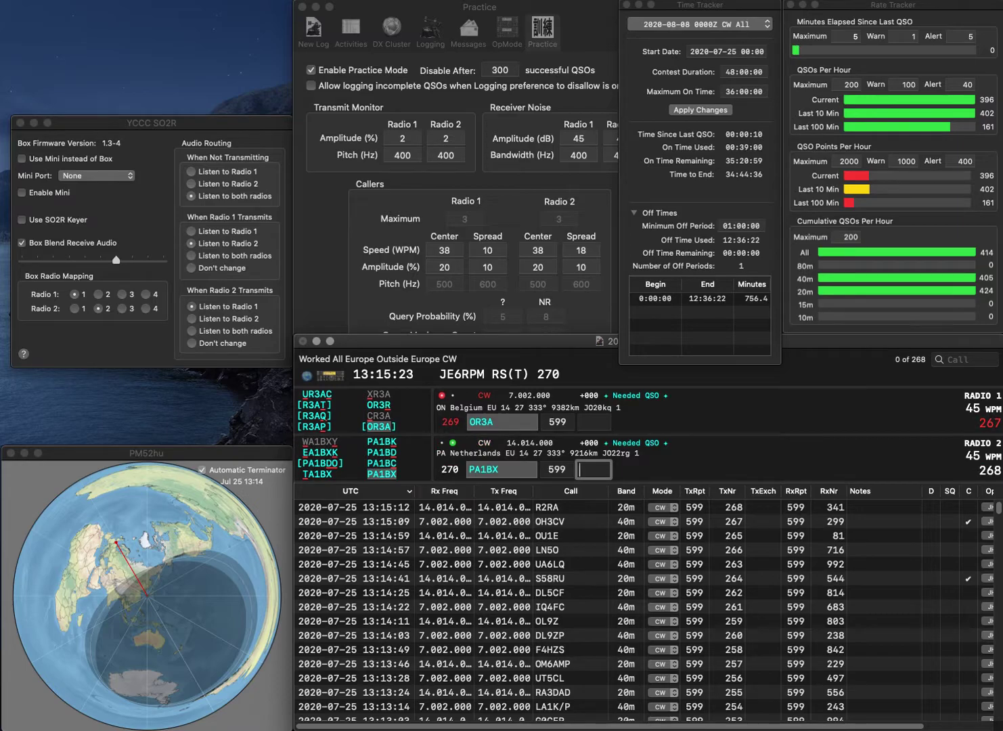
Log PA1BX on Radio 2 with received number 181 and OR3A on Radio 1 with 595.
{"action": "type", "text": "181"}
{"action": "key", "text": "Return"}
{"action": "type", "text": "595"}
{"action": "key", "text": "Return"}
Answer OE2RPL on Radio 2 and IV3OKO on Radio 1, sending each report.
{"action": "type", "text": "OE2RPL"}
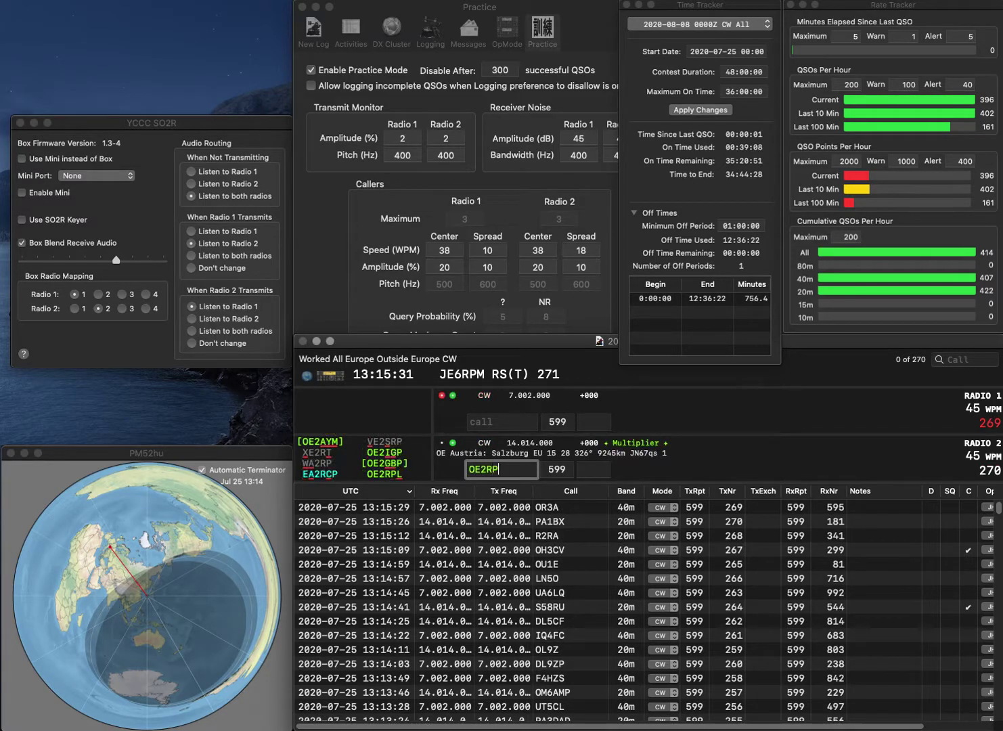
{"action": "key", "text": "Return"}
{"action": "type", "text": "IV3OKO"}
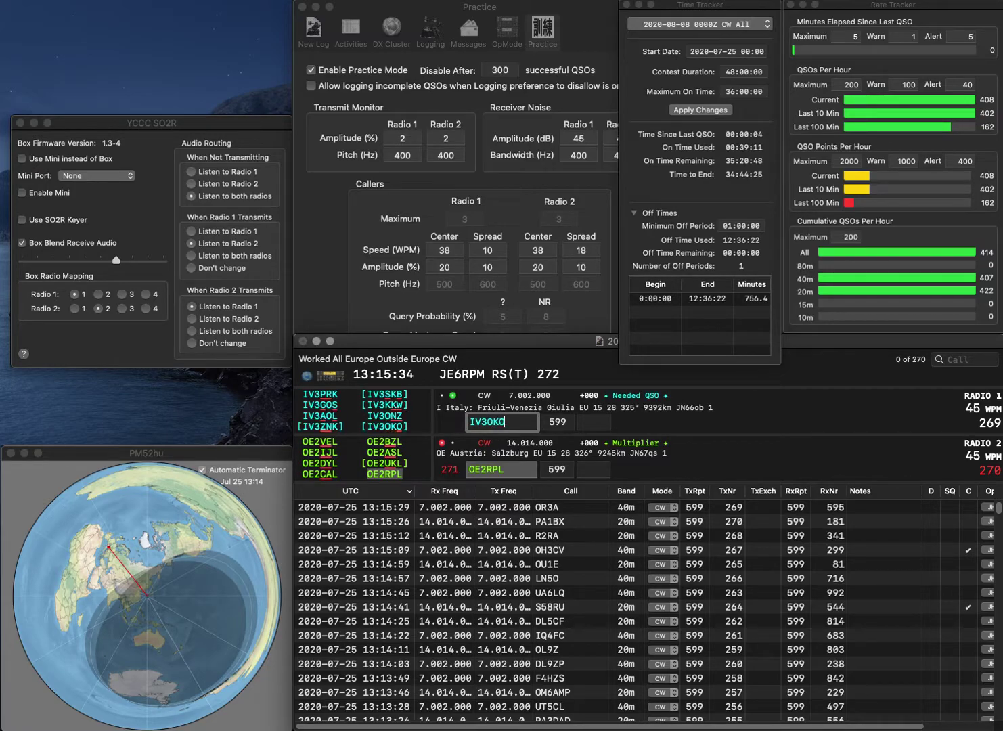
{"action": "key", "text": "Return"}
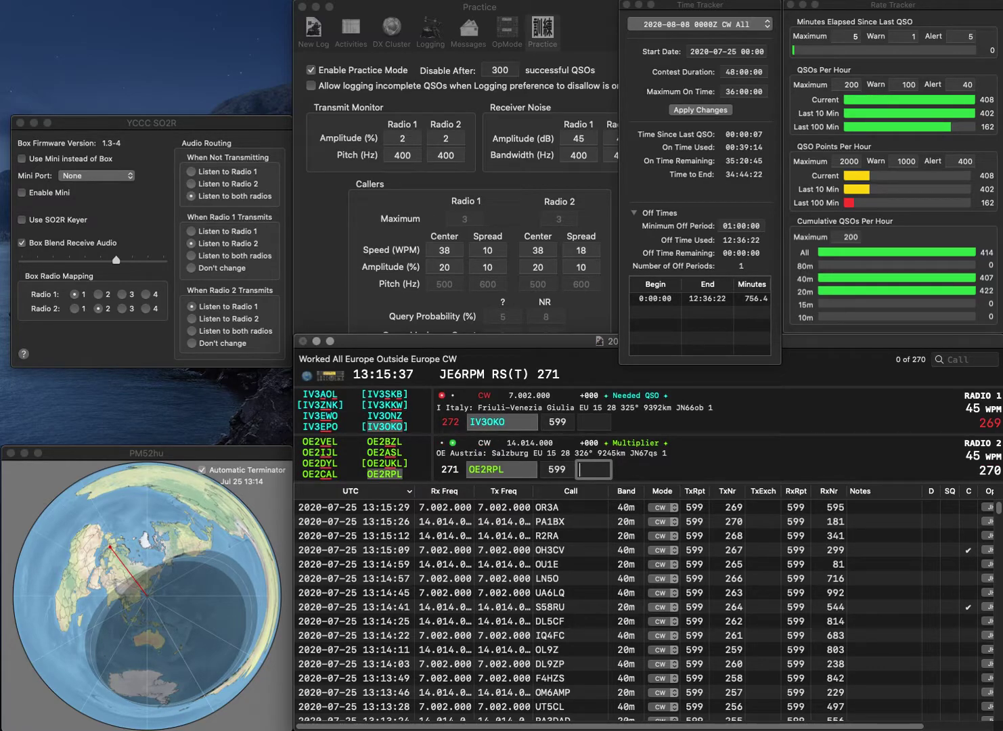
{"action": "type", "text": "720"}
{"action": "key", "text": "Return"}
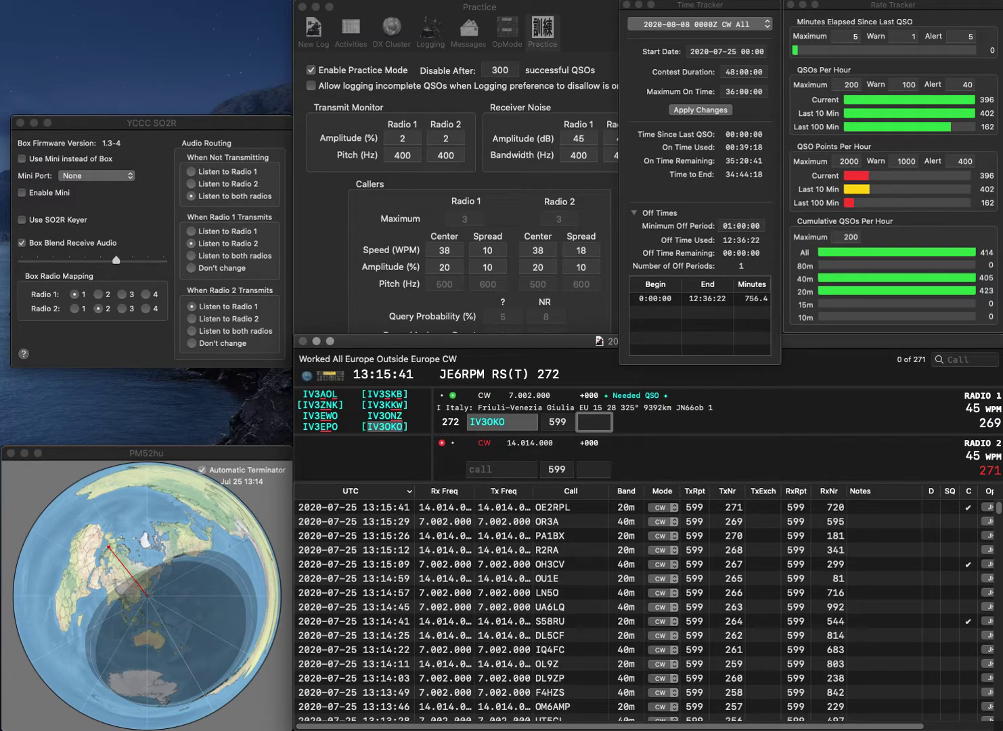
{"action": "type", "text": "822"}
{"action": "key", "text": "Return"}
{"action": "type", "text": "SI5Y"}
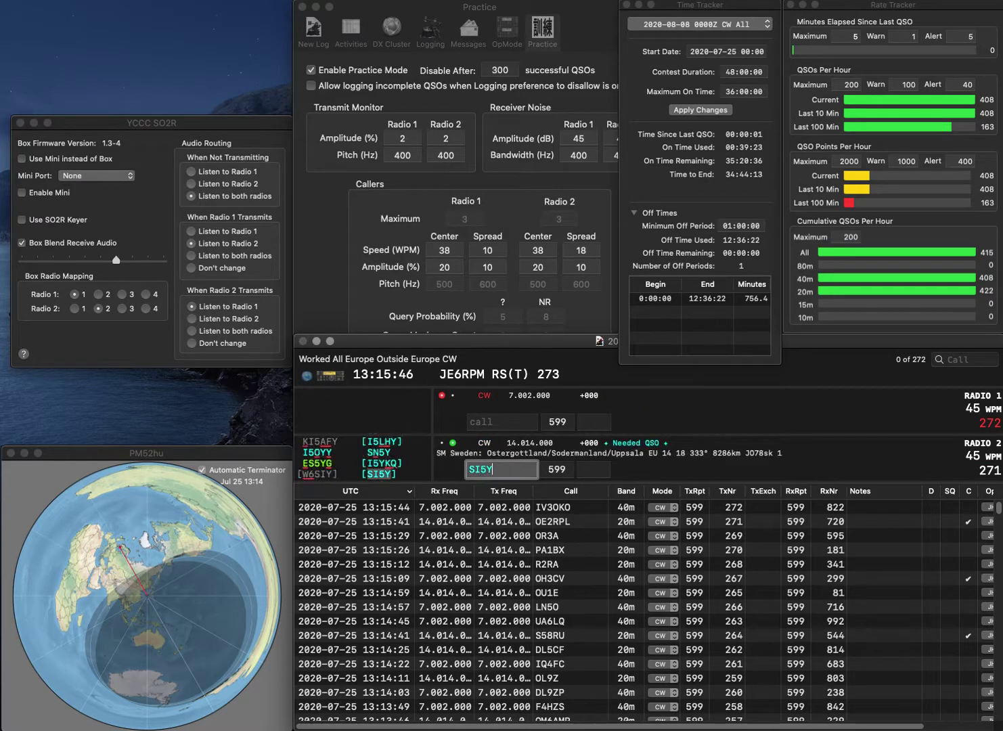
{"action": "key", "text": "Return"}
{"action": "type", "text": "L"}
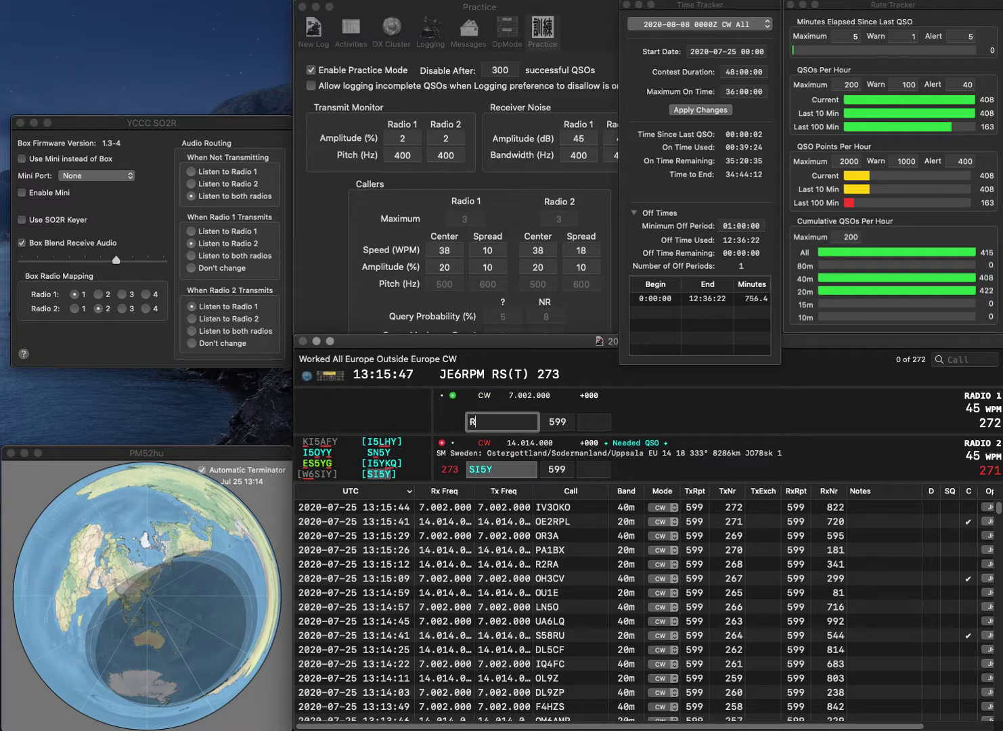
{"action": "type", "text": "Y1SR"}
{"action": "key", "text": "Return"}
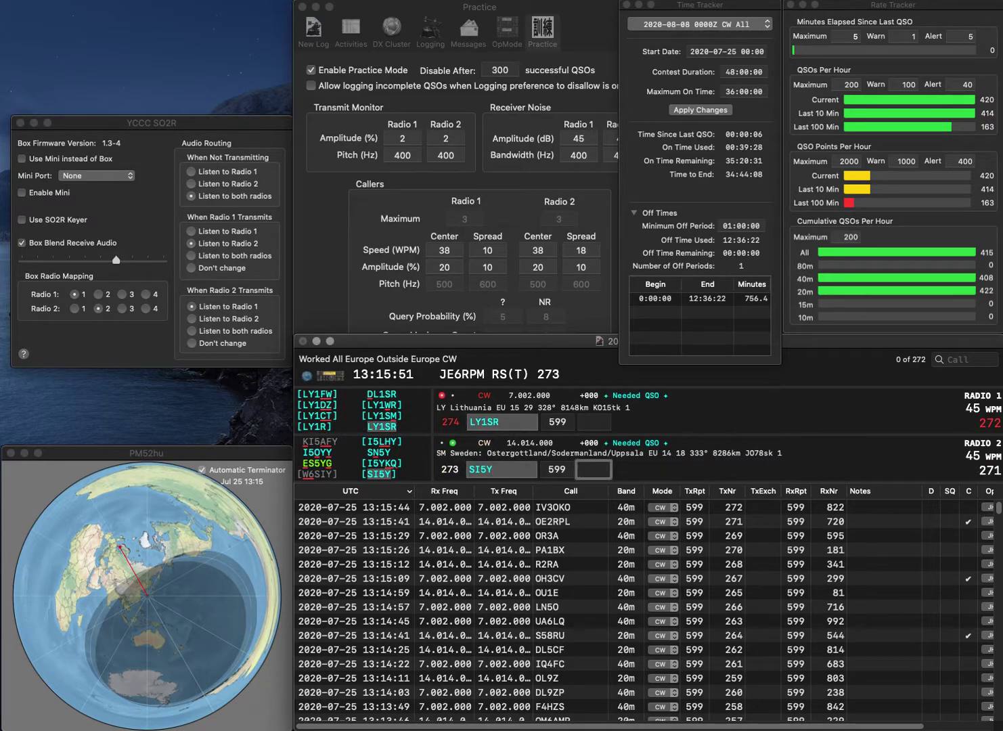
{"action": "type", "text": "443"}
{"action": "key", "text": "Return"}
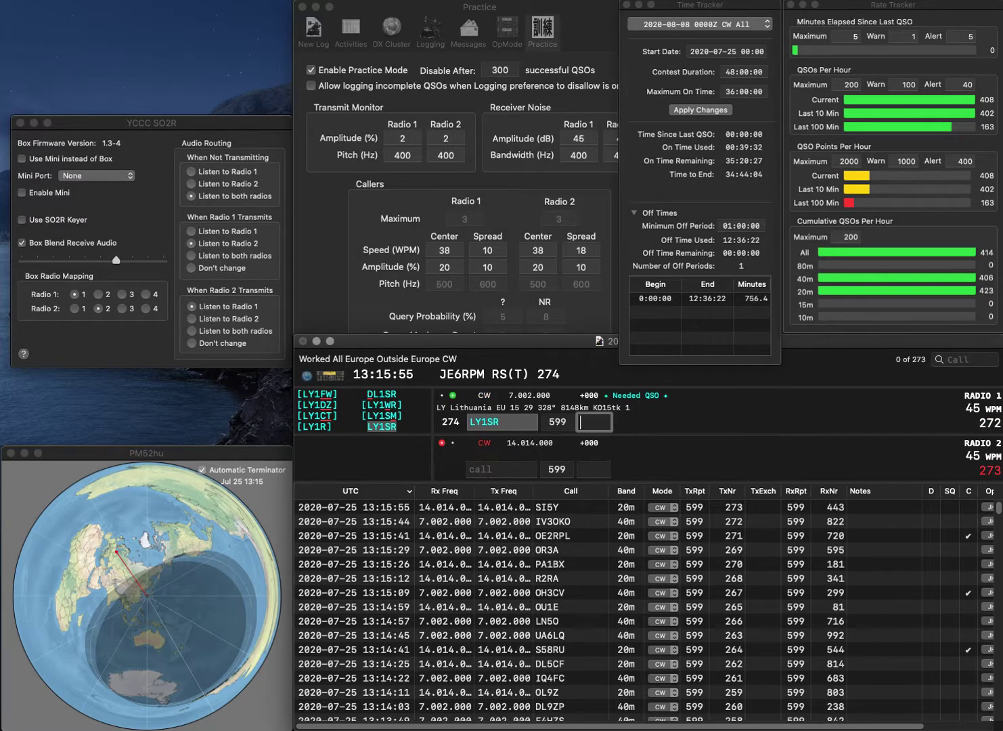
{"action": "type", "text": "979"}
{"action": "key", "text": "Return"}
{"action": "type", "text": "M0"}
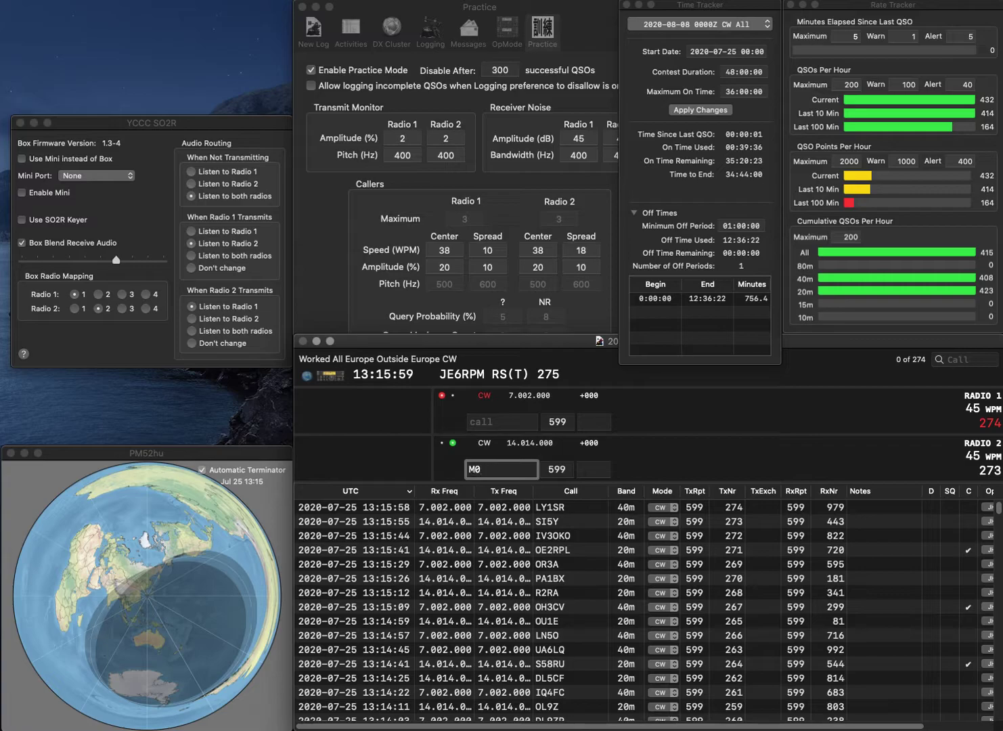
{"action": "type", "text": "VGB"}
{"action": "key", "text": "Return"}
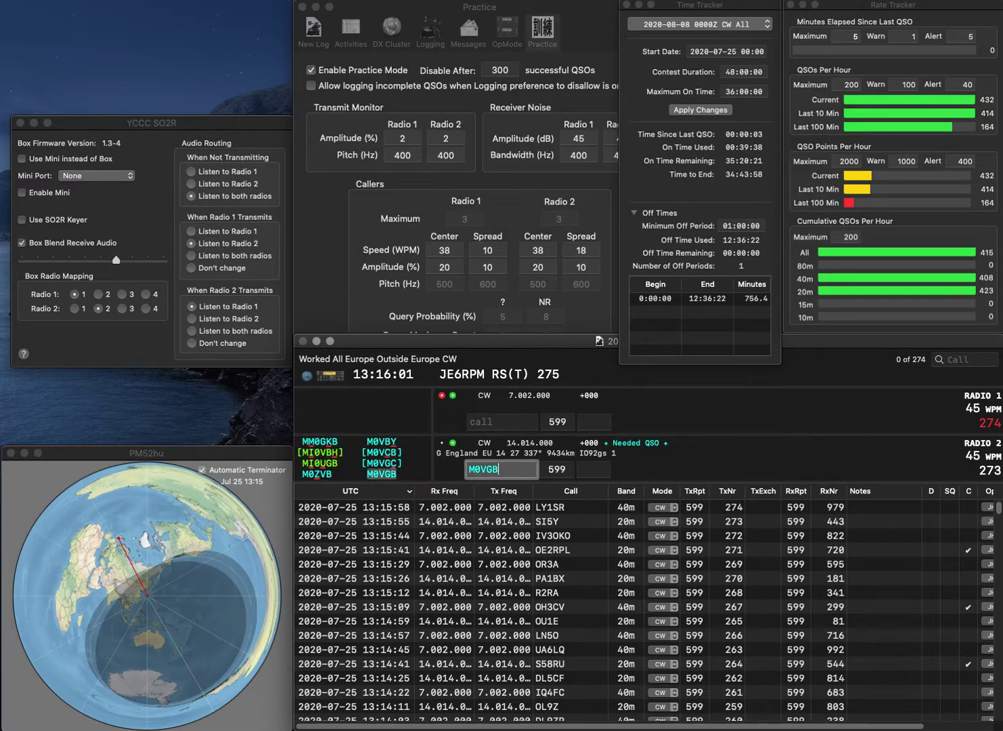
{"action": "type", "text": "II4HNR"}
{"action": "key", "text": "Return"}
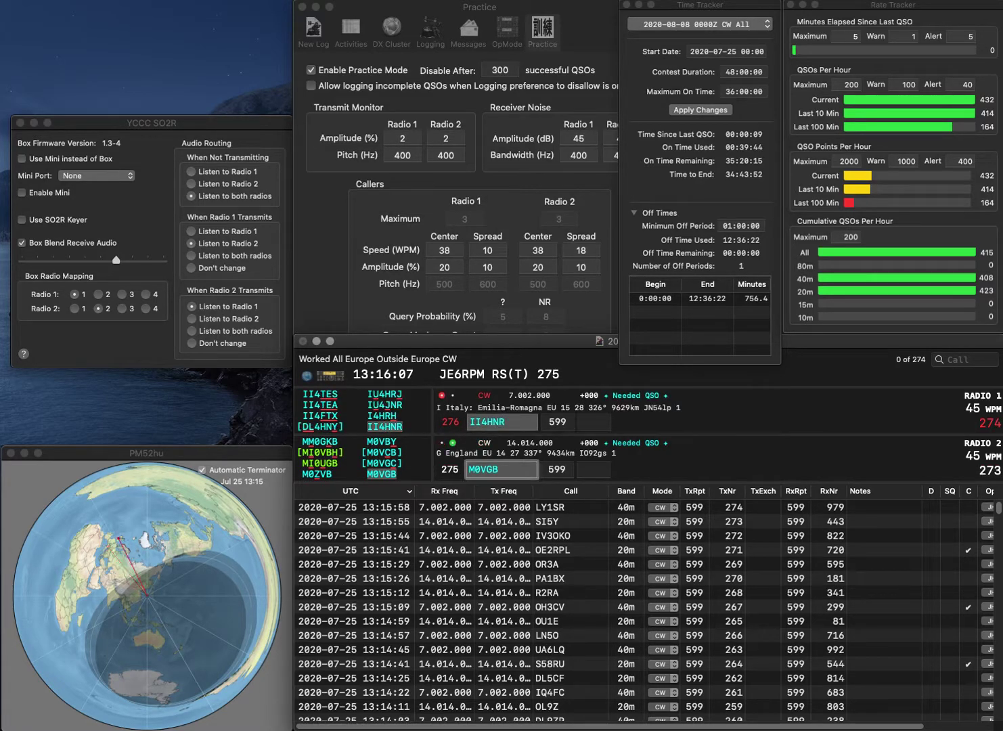
{"action": "key", "text": "Tab"}
{"action": "type", "text": "621"}
{"action": "key", "text": "Return"}
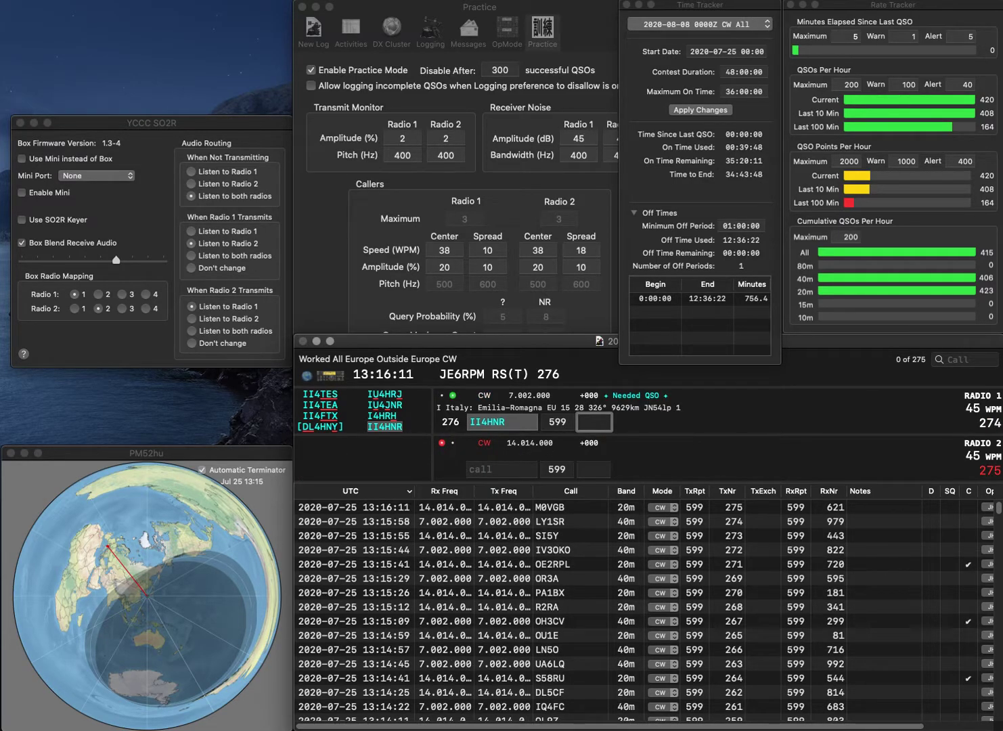
{"action": "type", "text": "42"}
{"action": "key", "text": "Return"}
{"action": "type", "text": "3R"}
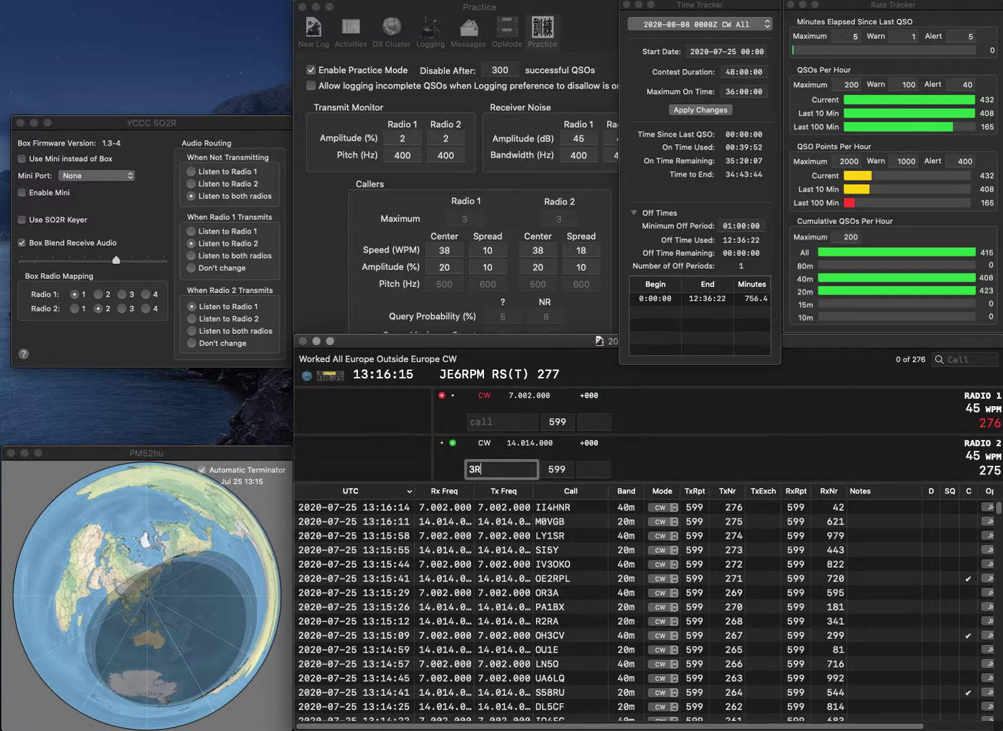
{"action": "type", "text": "Z"}
{"action": "key", "text": "Left"}
{"action": "key", "text": "Left"}
{"action": "key", "text": "Left"}
{"action": "type", "text": "R"}
{"action": "type", "text": "D"}
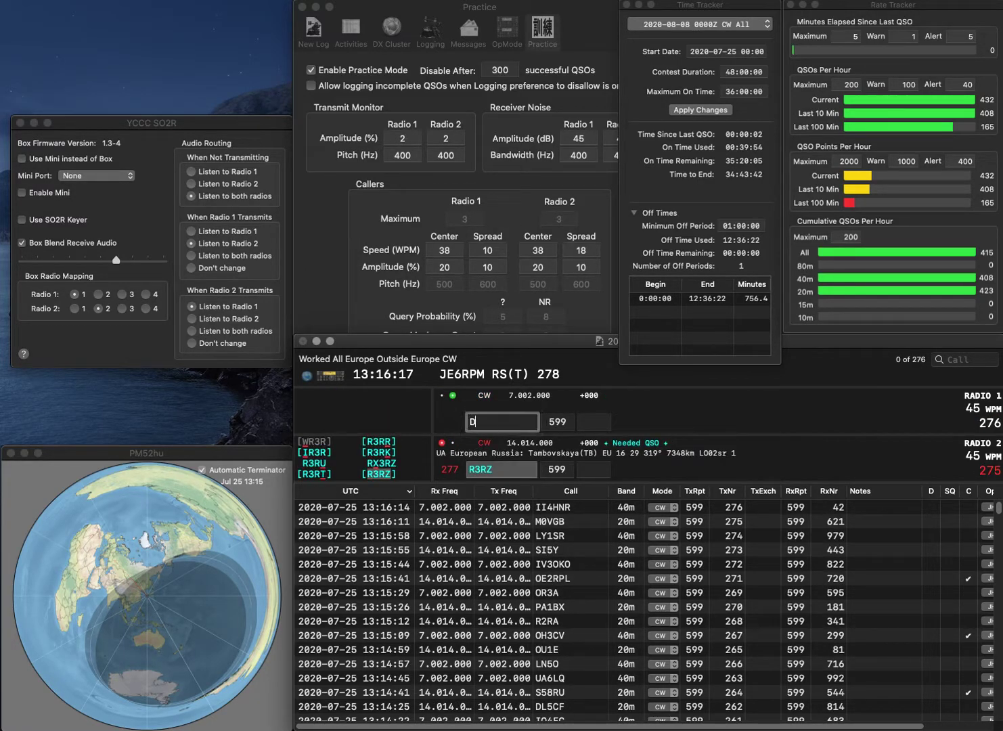
{"action": "type", "text": "B2BJT"}
{"action": "key", "text": "Return"}
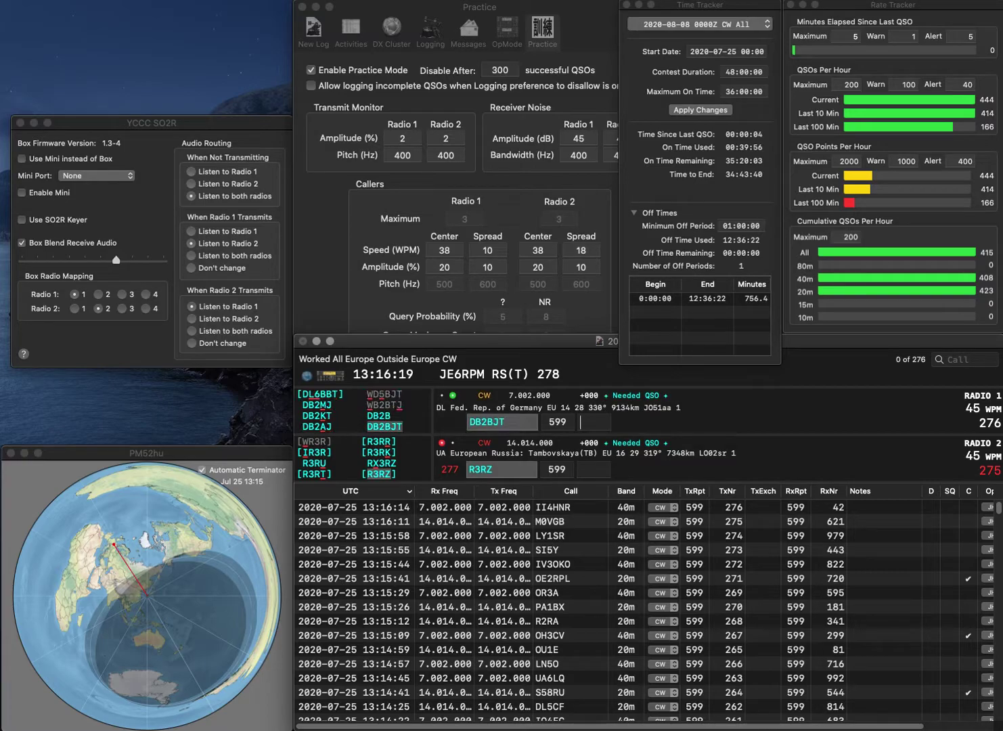
{"action": "key", "text": "Tab"}
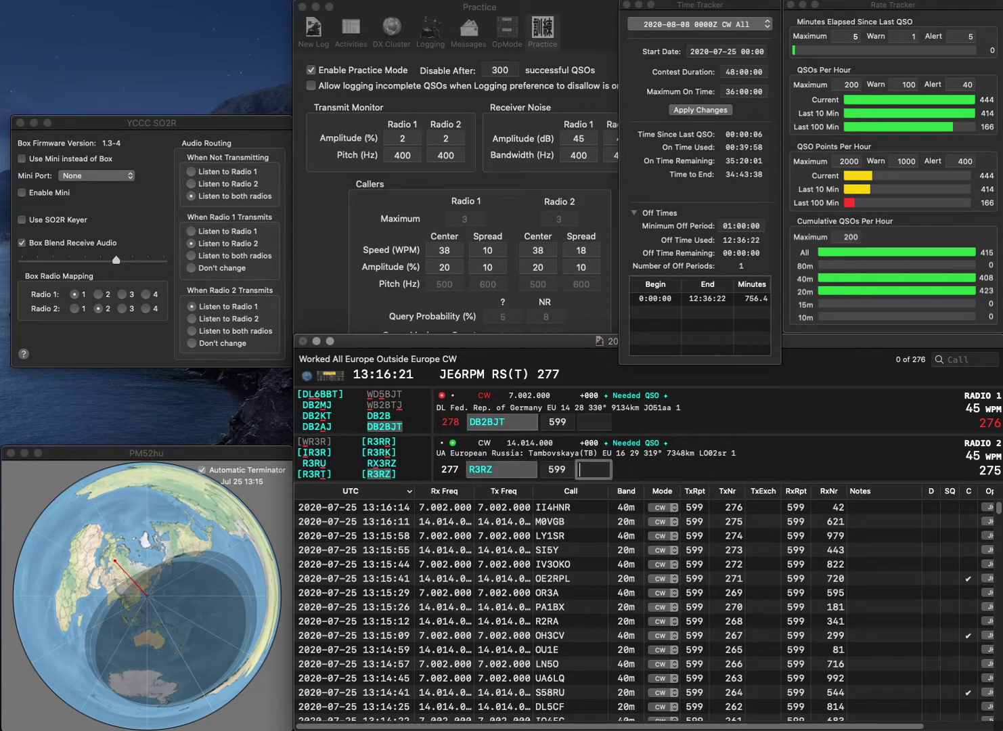
{"action": "type", "text": "666"}
{"action": "key", "text": "Return"}
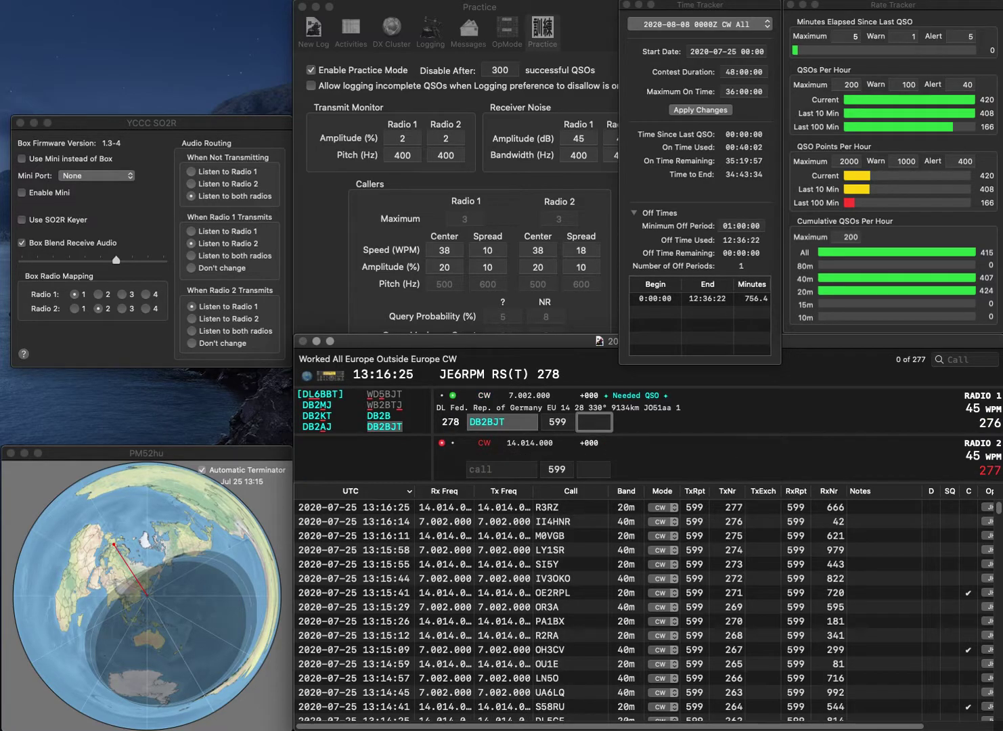
{"action": "type", "text": "19"}
{"action": "key", "text": "BackSpace"}
{"action": "type", "text": "00"}
{"action": "key", "text": "Return"}
Answer RA1P on Radio 2 and F8DSN on Radio 1, sending each report.
{"action": "type", "text": "1A"}
{"action": "key", "text": "BackSpace"}
{"action": "type", "text": "P"}
{"action": "key", "text": "Home"}
{"action": "type", "text": "RA"}
{"action": "key", "text": "Return"}
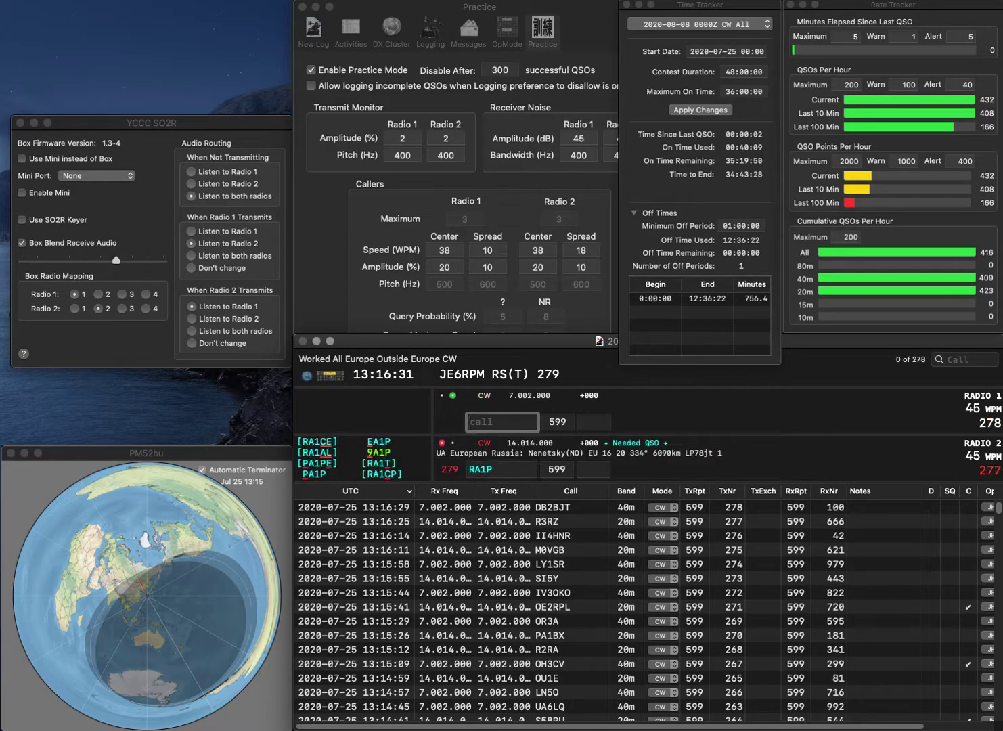
{"action": "type", "text": "F8DSN"}
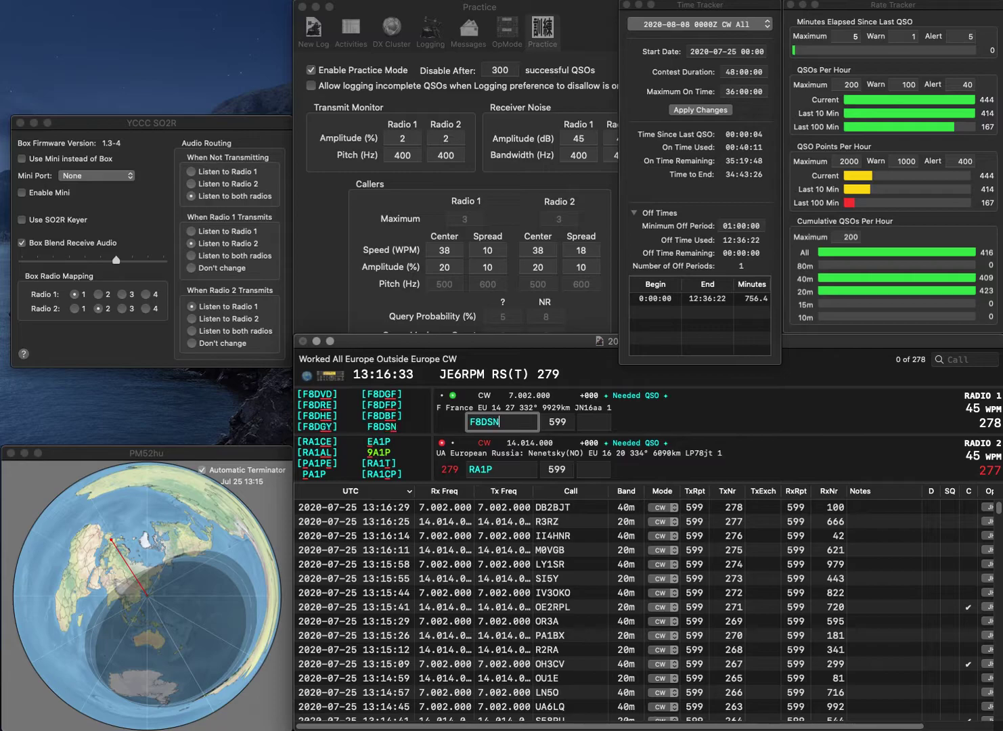
{"action": "key", "text": "Return"}
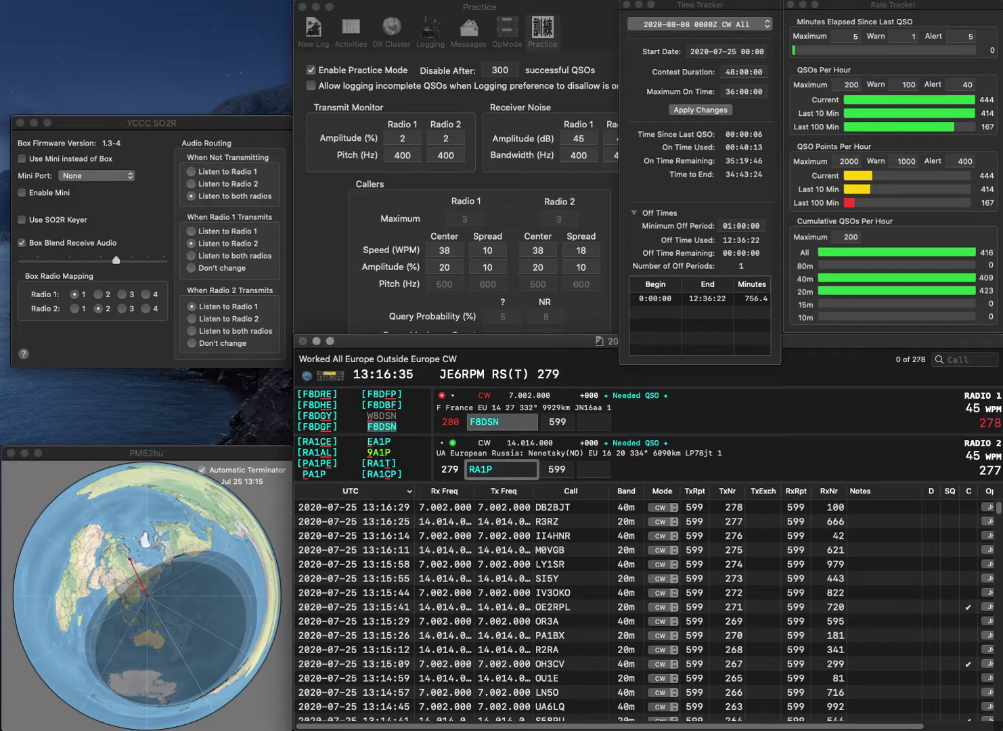
Correct the call on Radio 2 to PA1P and send the report again.
{"action": "key", "text": "BackSpace"}
{"action": "key", "text": "BackSpace"}
{"action": "type", "text": "PA"}
{"action": "key", "text": "Return"}
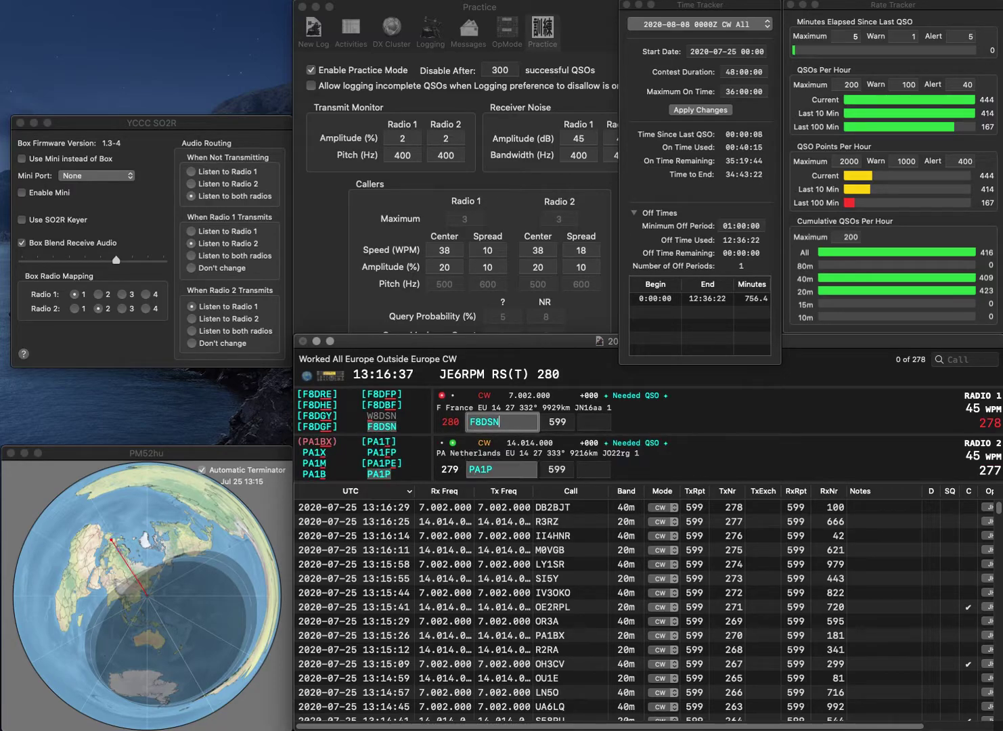
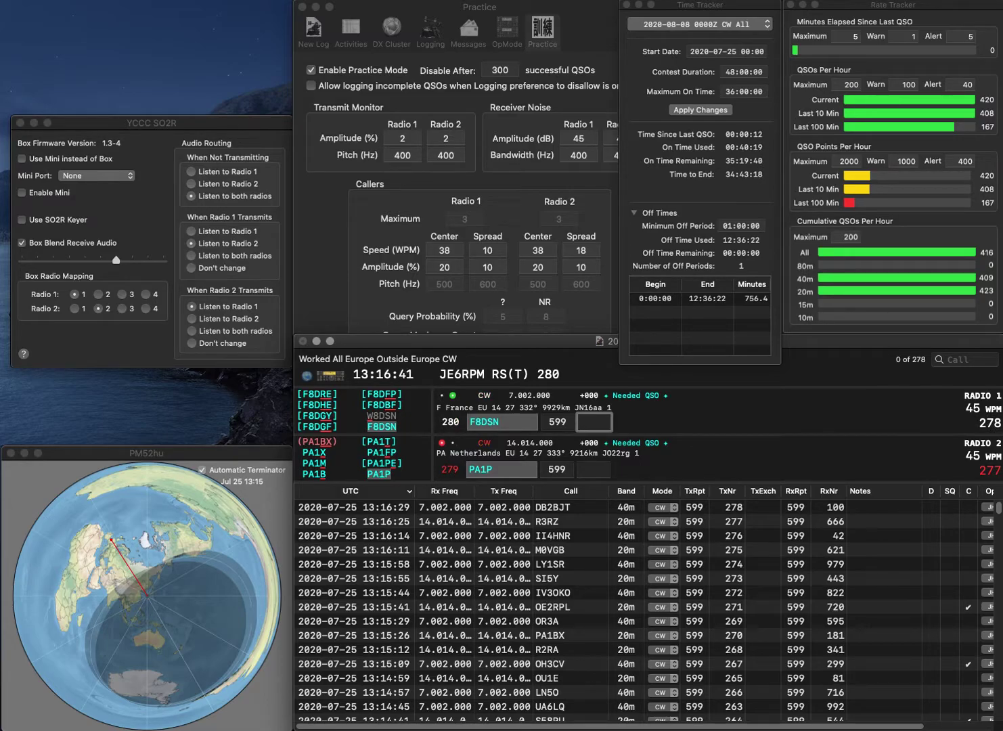
{"action": "type", "text": "5"}
{"action": "key", "text": "Return"}
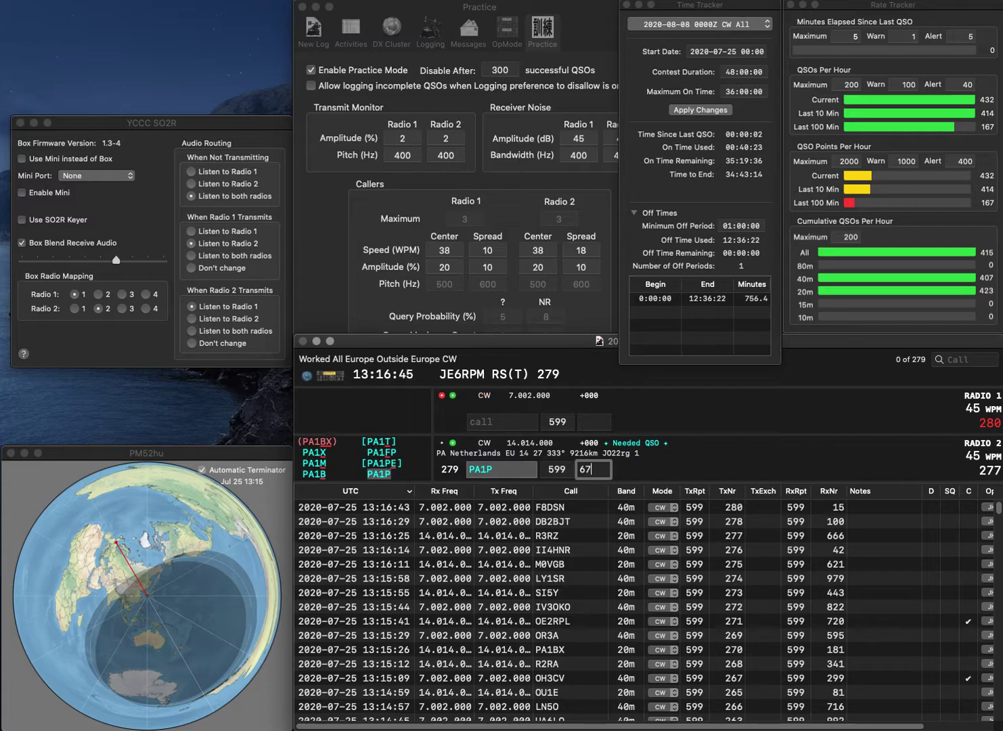
{"action": "type", "text": "9"}
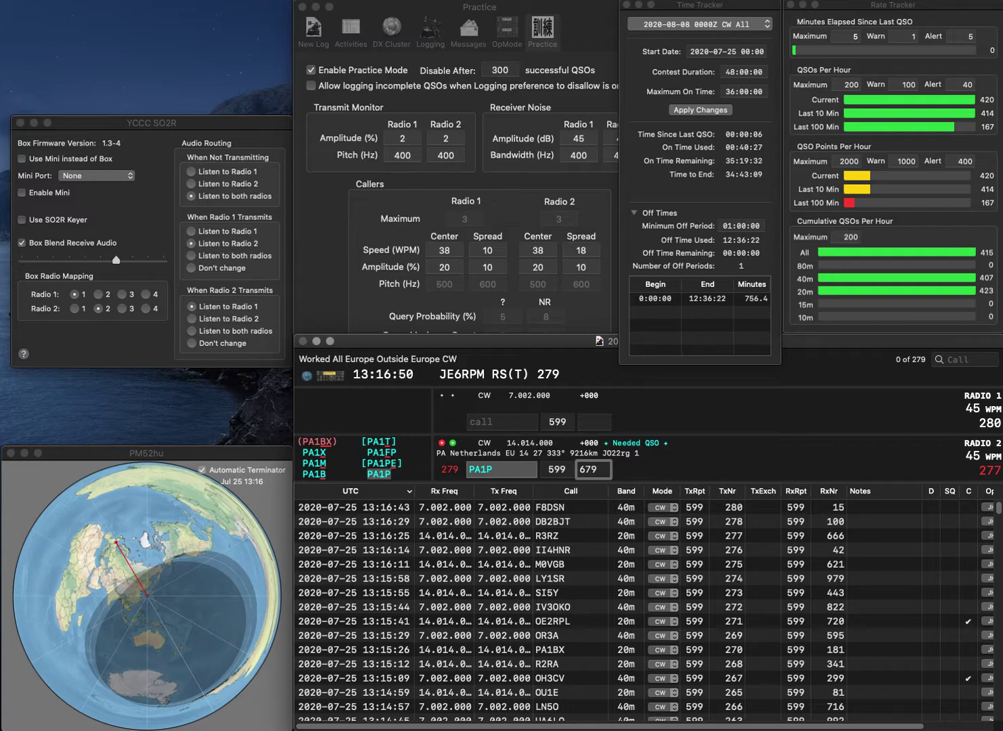
{"action": "key", "text": "Return"}
Answer F5FDC on Radio 1 and the partial call AN on Radio 2, sending each report.
{"action": "type", "text": "F"}
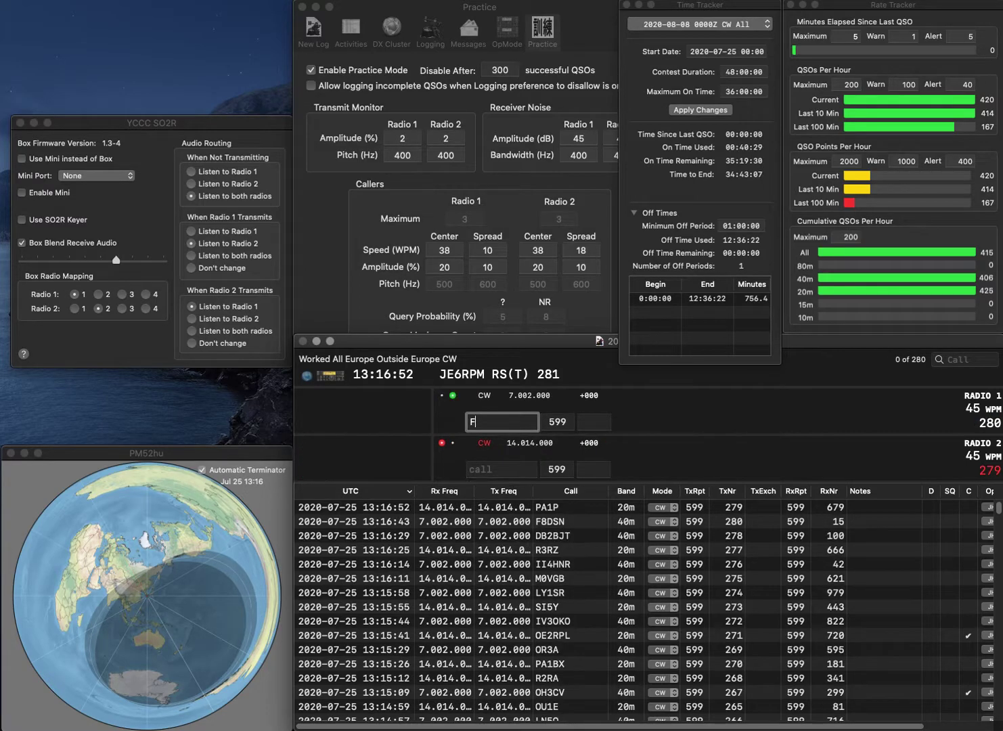
{"action": "type", "text": "5FDC"}
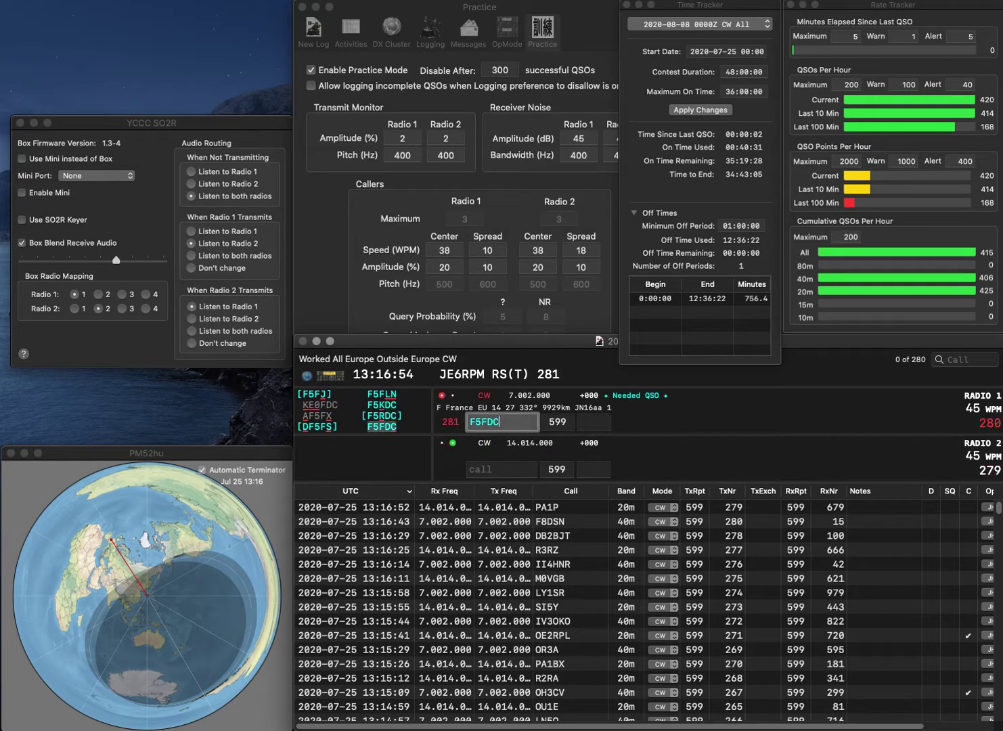
{"action": "key", "text": "Return"}
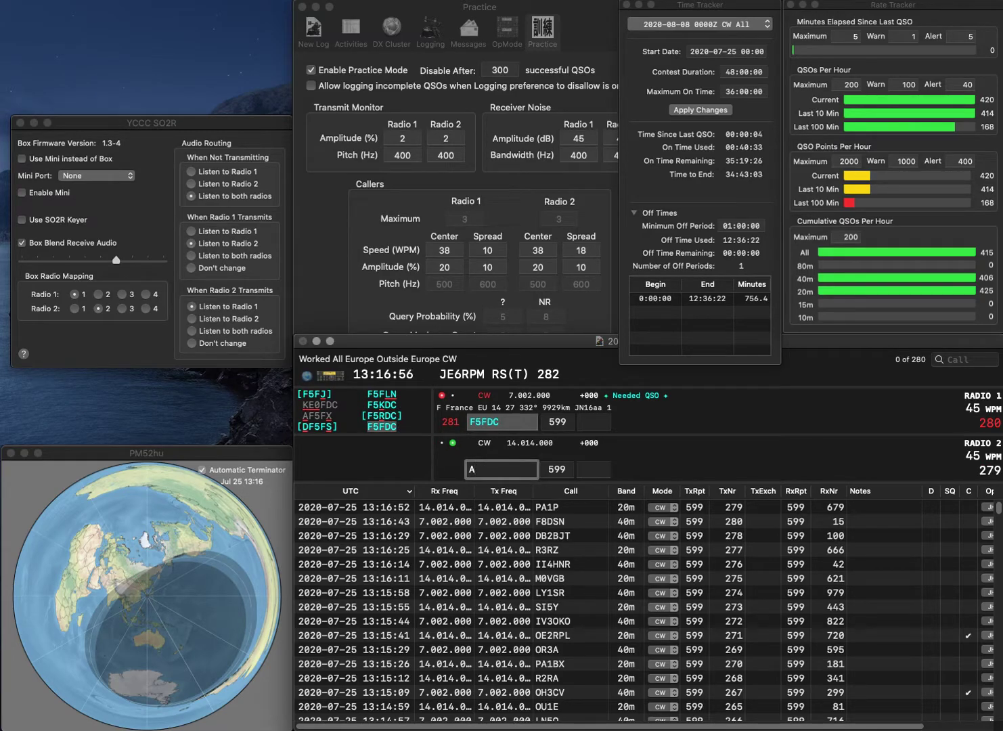
{"action": "key", "text": "Return"}
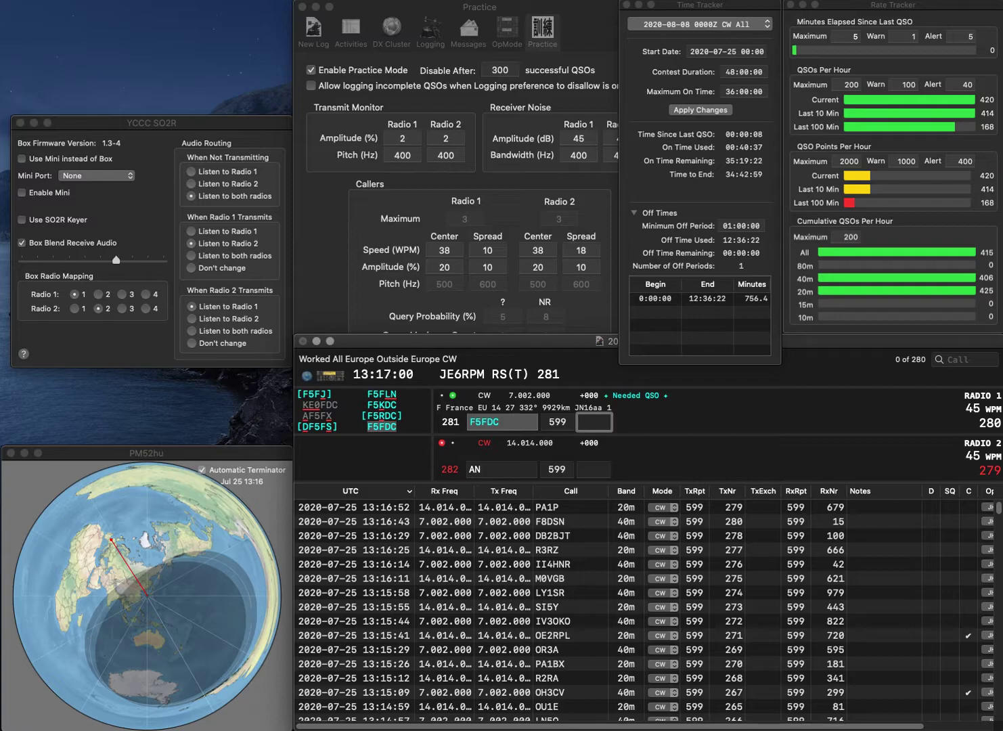
{"action": "type", "text": "812"}
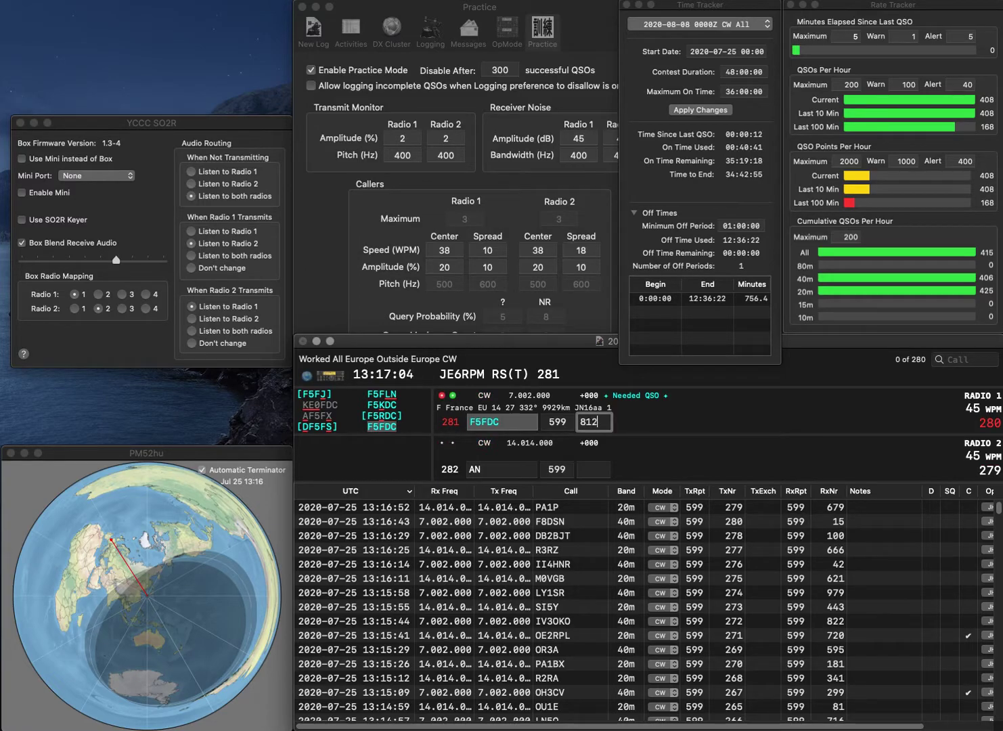
{"action": "key", "text": "Return"}
{"action": "type", "text": "1WS"}
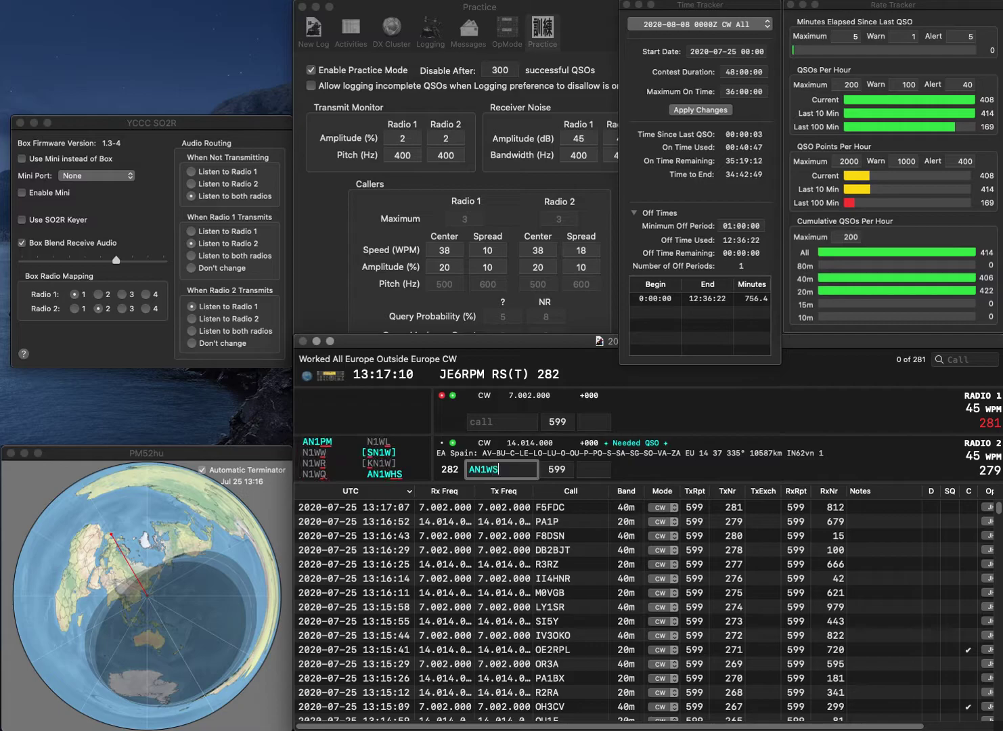
{"action": "type", "text": "H"}
{"action": "key", "text": "Tab"}
{"action": "type", "text": "606"}
{"action": "key", "text": "shift+Tab"}
{"action": "type", "text": "AN1WHS"}
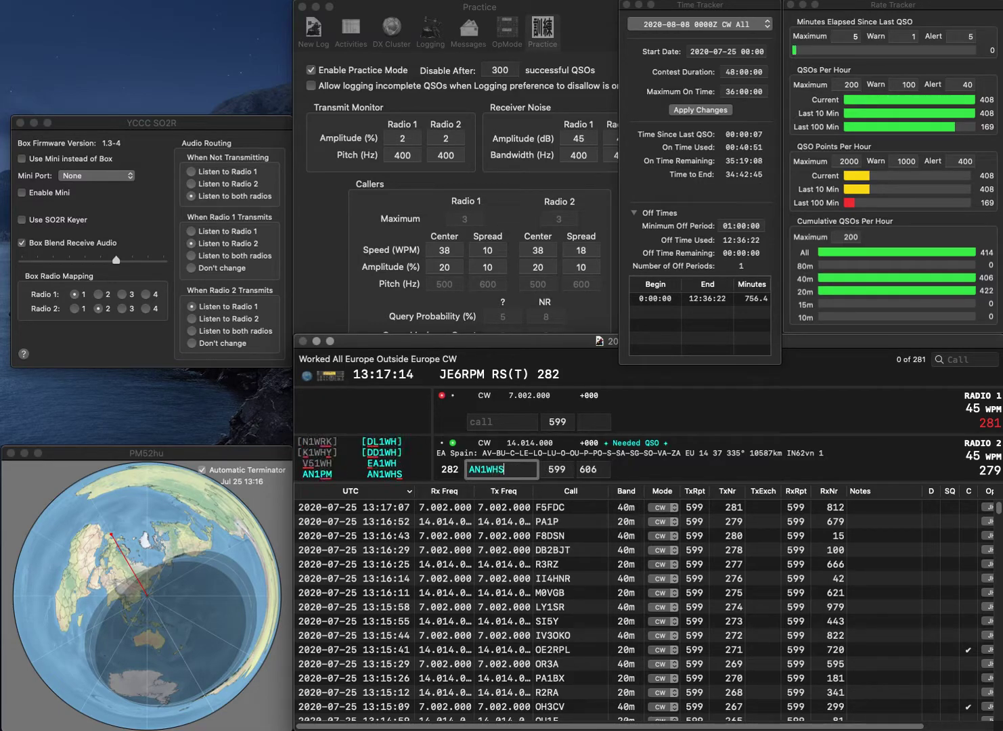
{"action": "key", "text": "Return"}
Answer S51NM on Radio 1 and R7TU on Radio 2, sending each report.
{"action": "type", "text": "S51NM"}
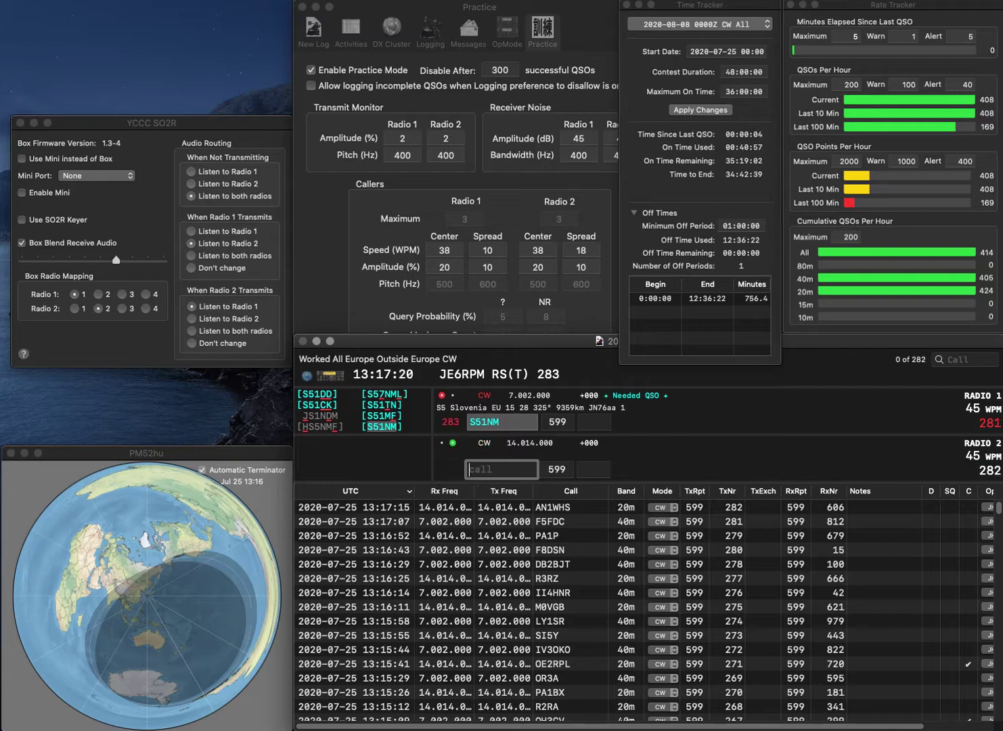
{"action": "type", "text": "R7TU"}
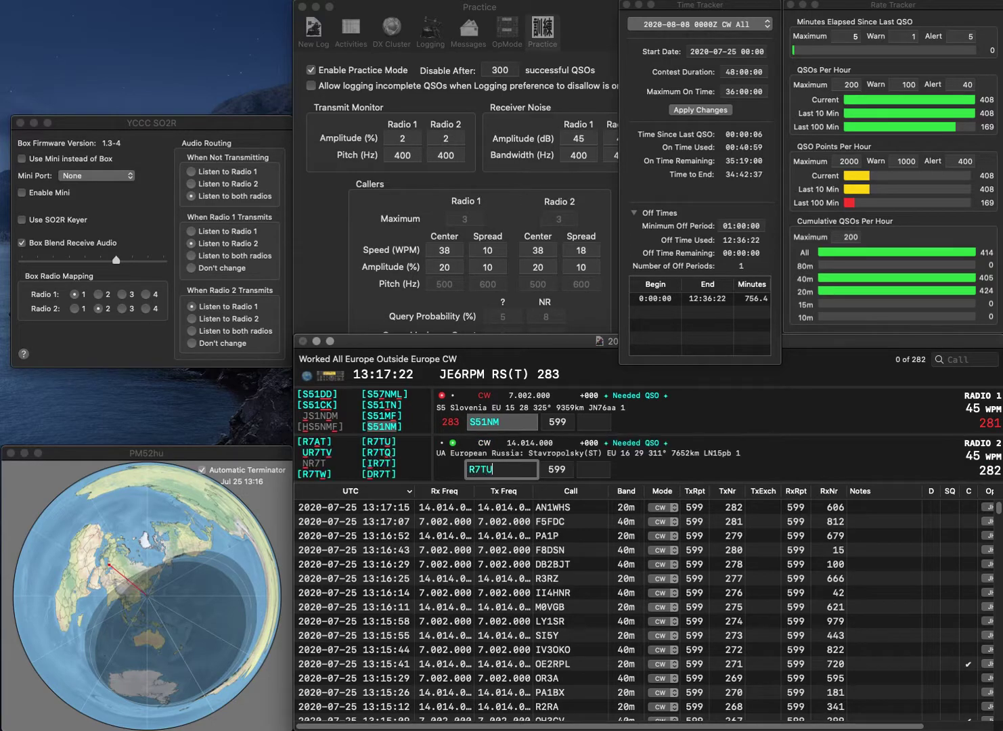
{"action": "key", "text": "Tab"}
{"action": "key", "text": "Tab"}
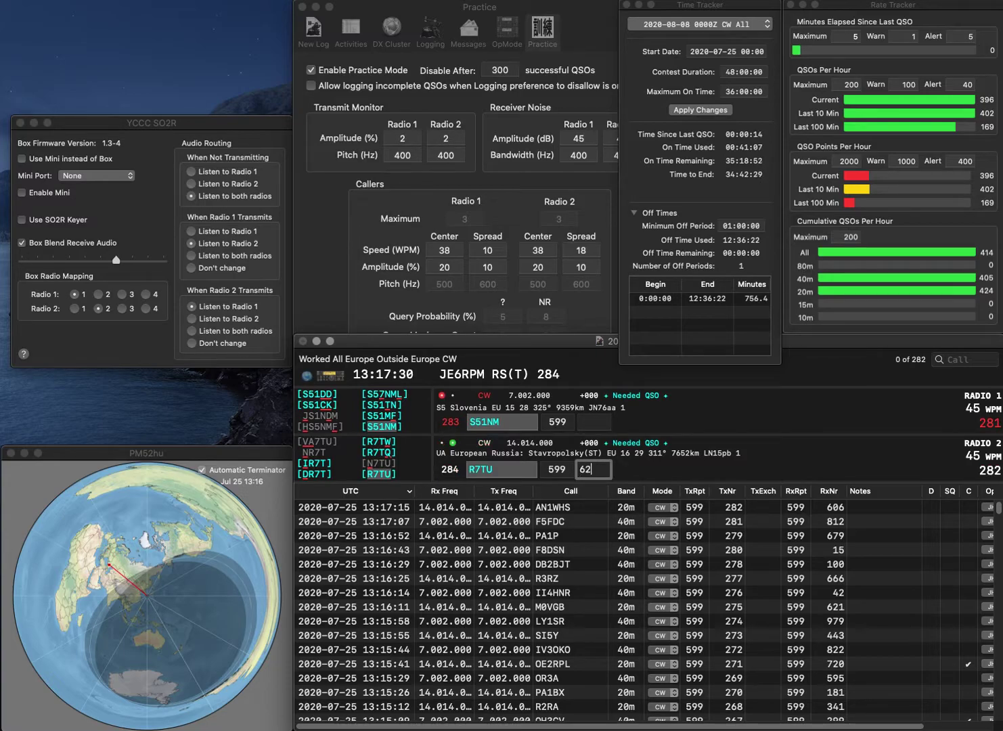
{"action": "type", "text": "1"}
{"action": "key", "text": "Return"}
{"action": "type", "text": "9"}
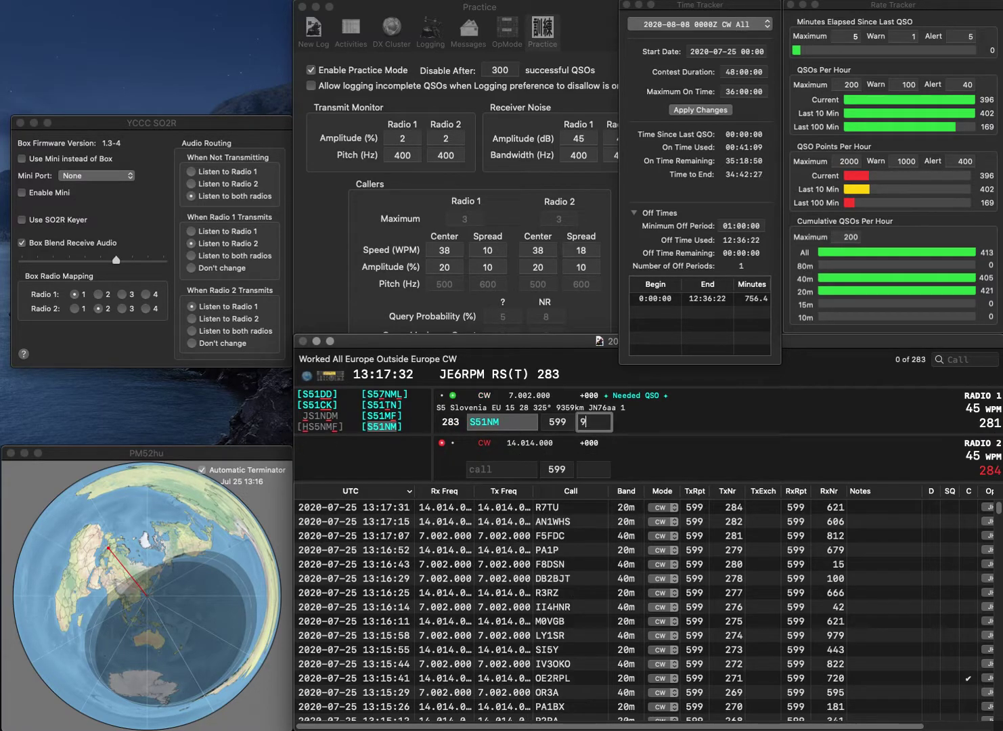
{"action": "type", "text": "06"}
{"action": "key", "text": "Return"}
Answer DK200MARX on Radio 2 and the partial call 0A on Radio 1, sending each report.
{"action": "type", "text": "200MAR/"}
{"action": "key", "text": "BackSpace"}
{"action": "type", "text": "X"}
{"action": "key", "text": "super+Left"}
{"action": "type", "text": "DF"}
{"action": "key", "text": "BackSpace"}
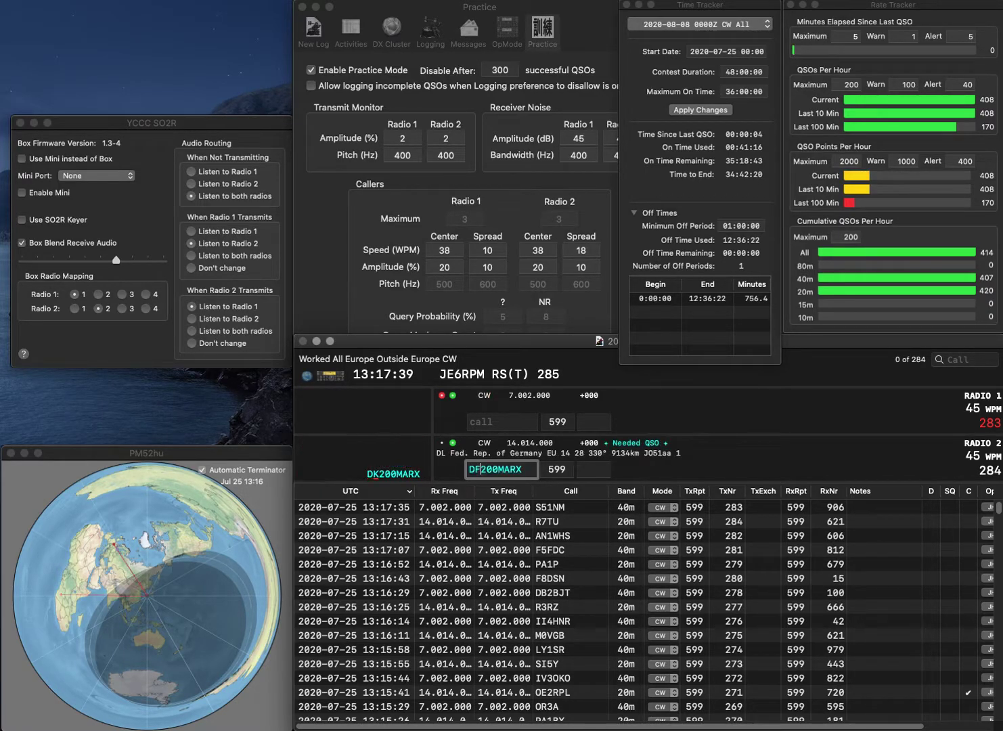
{"action": "type", "text": "K"}
{"action": "key", "text": "Return"}
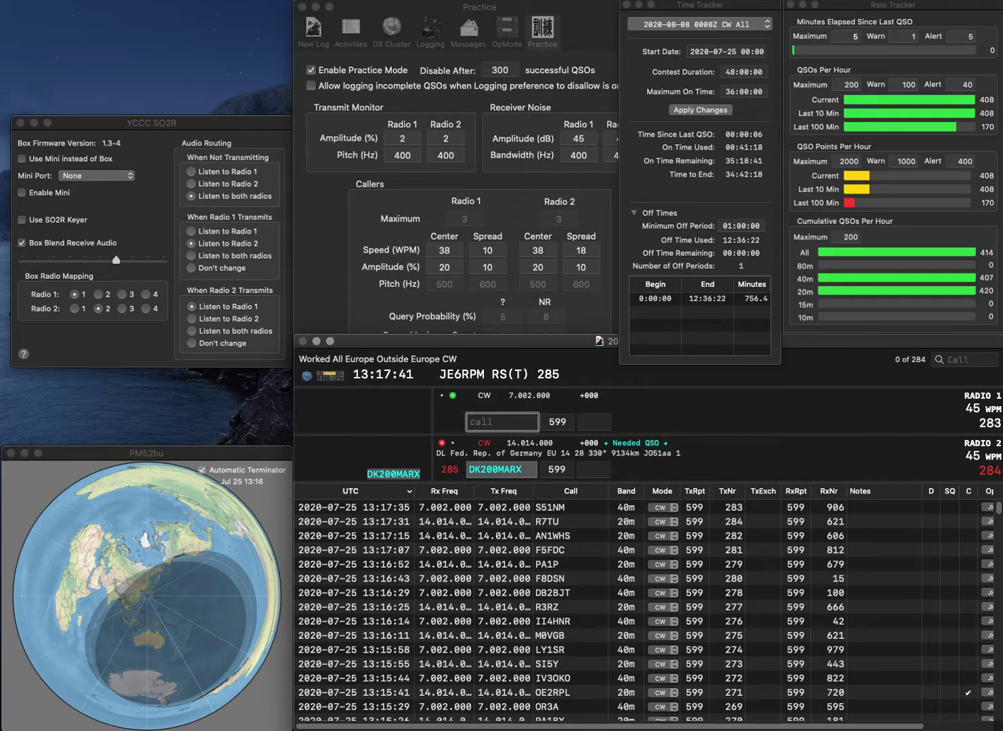
{"action": "type", "text": "0A"}
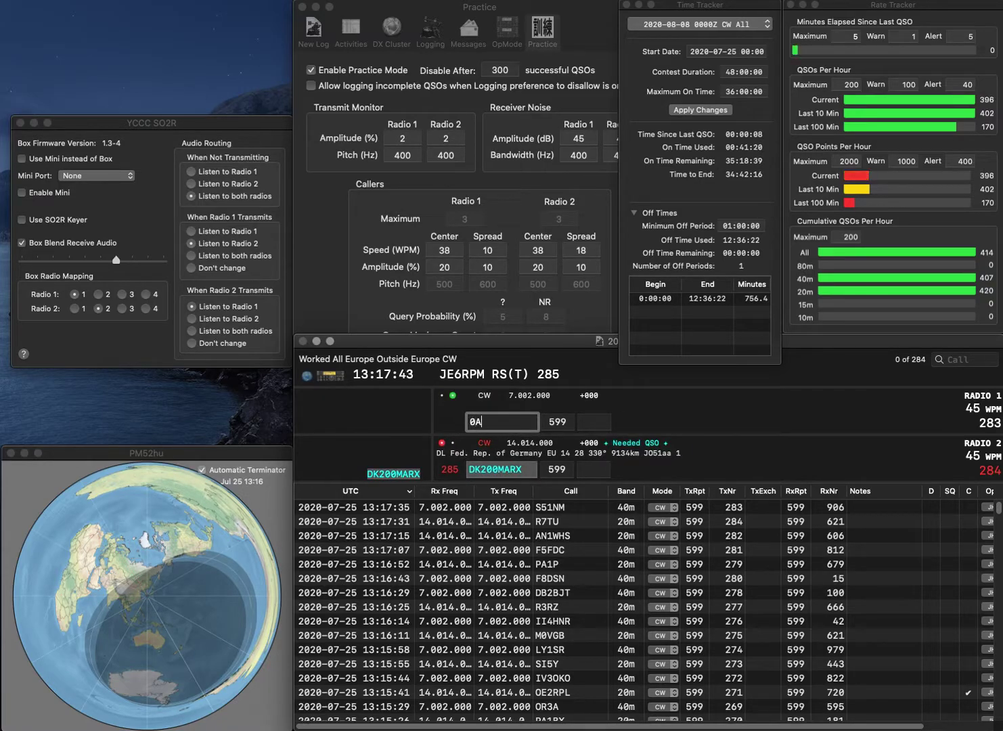
{"action": "left_click", "coordinate": [470, 469]}
Log DK200MARX on Radio 2 with received number 821, and complete the Radio 1 call as S50A and resend its report.
{"action": "left_click", "coordinate": [592, 470]}
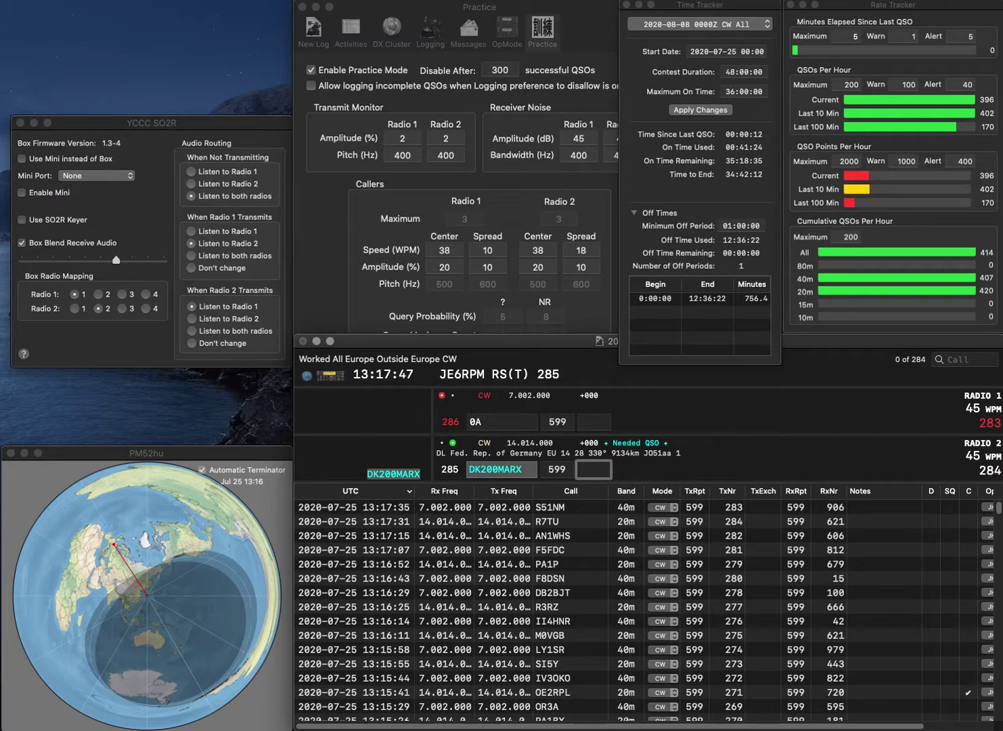
{"action": "type", "text": "1"}
{"action": "key", "text": "Return"}
{"action": "type", "text": "S5"}
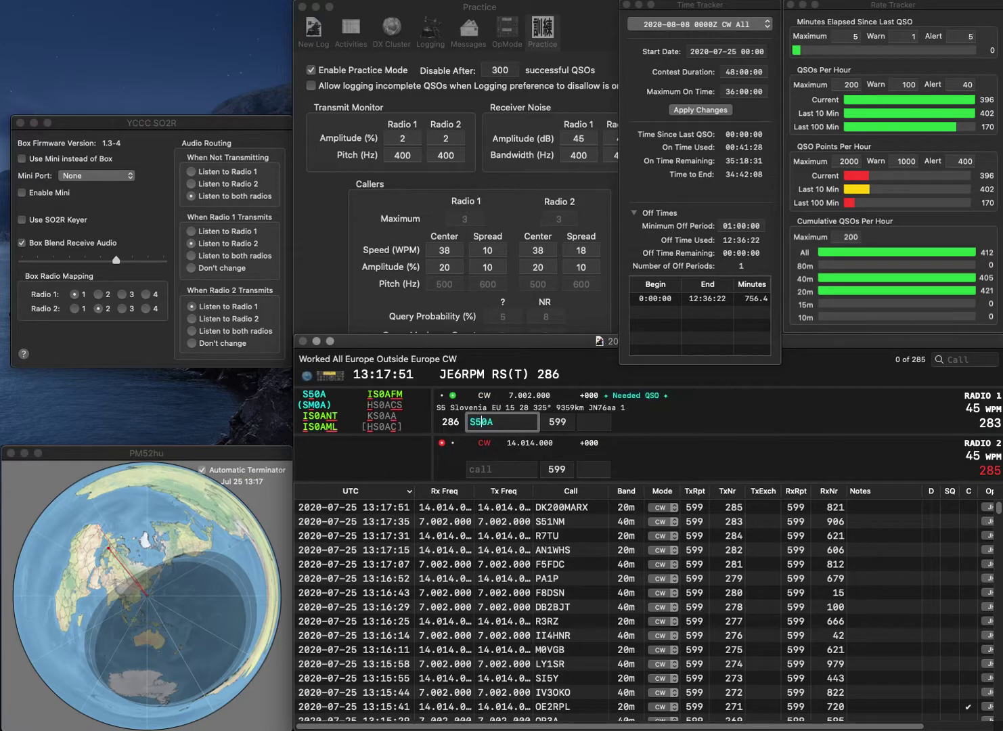
{"action": "key", "text": "Return"}
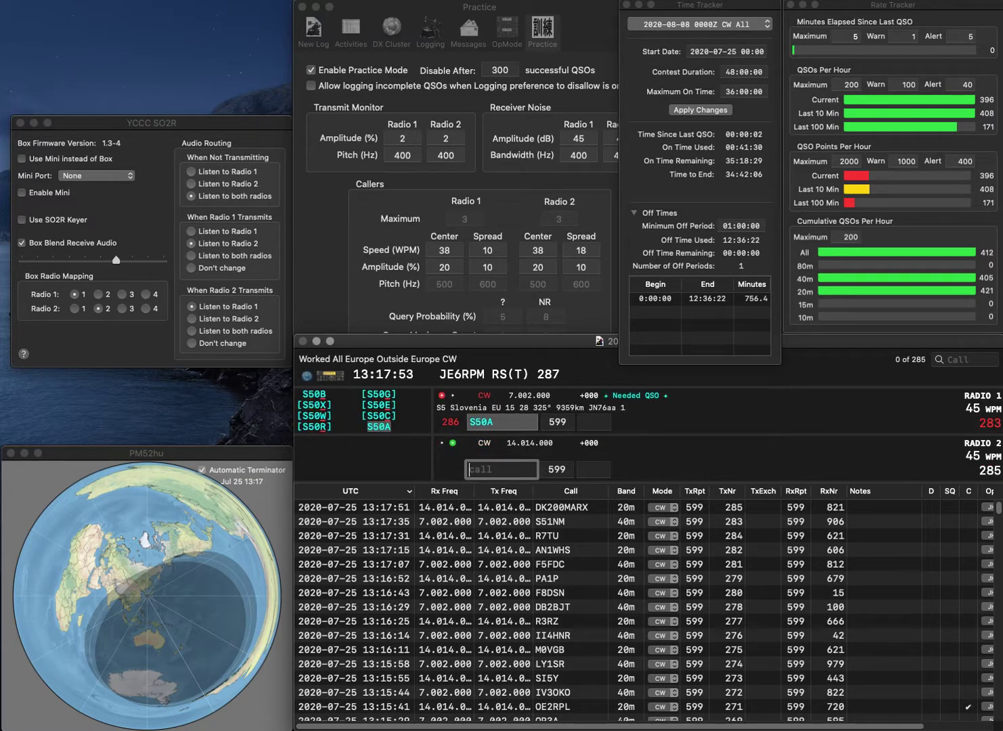
{"action": "type", "text": "HA9MM"}
{"action": "key", "text": "Left"}
{"action": "key", "text": "Left"}
{"action": "key", "text": "Left"}
{"action": "key", "text": "Left"}
{"action": "key", "text": "BackSpace"}
{"action": "type", "text": "P"}
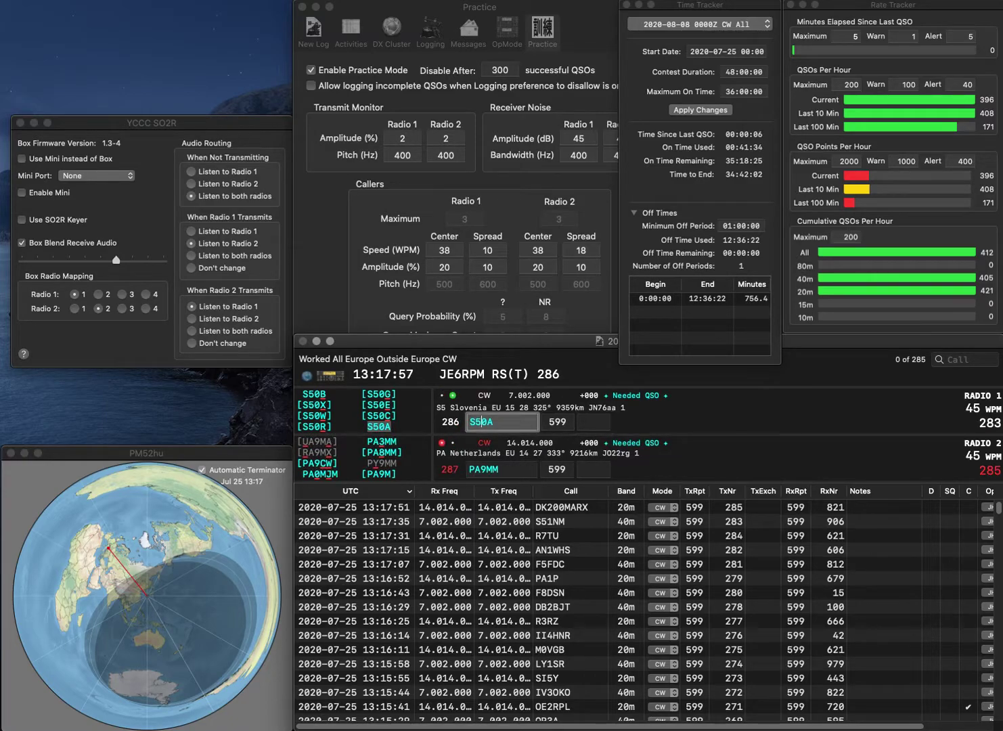
Log S50A on Radio 1 with received number 211, and correct the Radio 2 call to PA8MM and resend its report.
{"action": "type", "text": "212"}
{"action": "key", "text": "Return"}
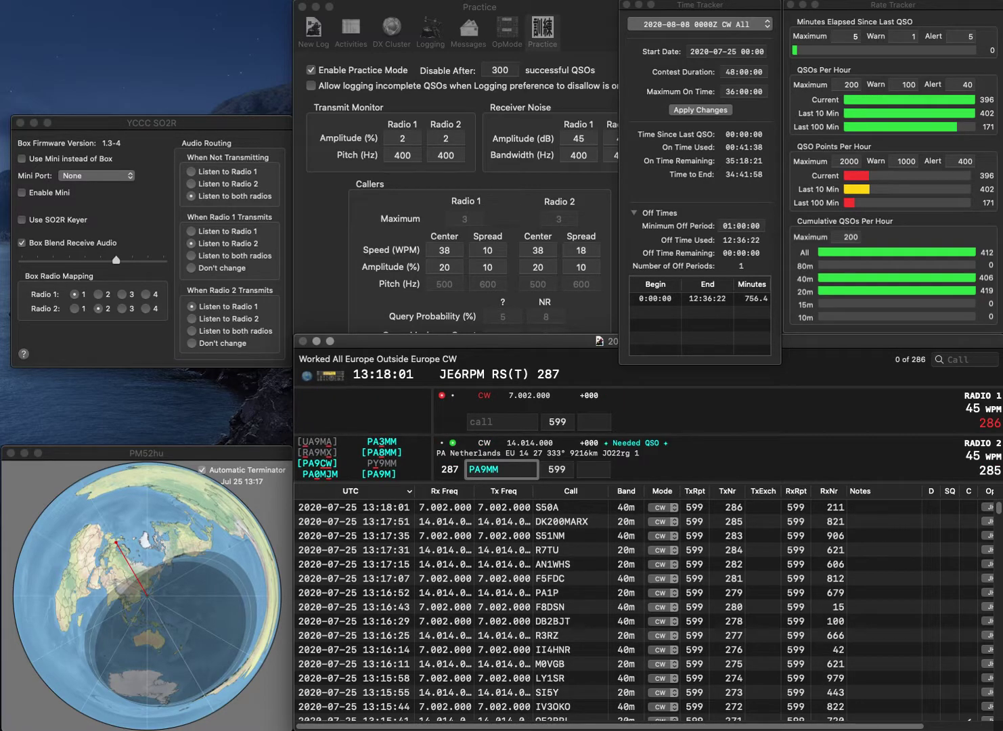
{"action": "key", "text": "BackSpace"}
{"action": "key", "text": "BackSpace"}
{"action": "key", "text": "BackSpace"}
{"action": "type", "text": "8MM"}
{"action": "key", "text": "Return"}
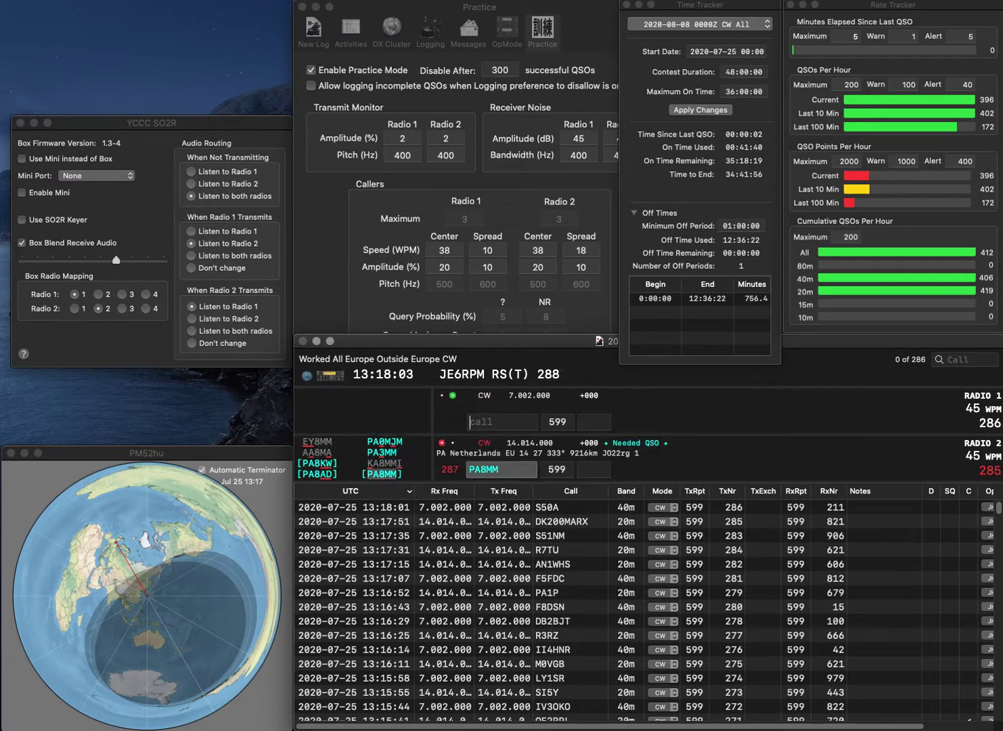
Answer IK6LBT on Radio 1, sending the report.
{"action": "type", "text": "LD"}
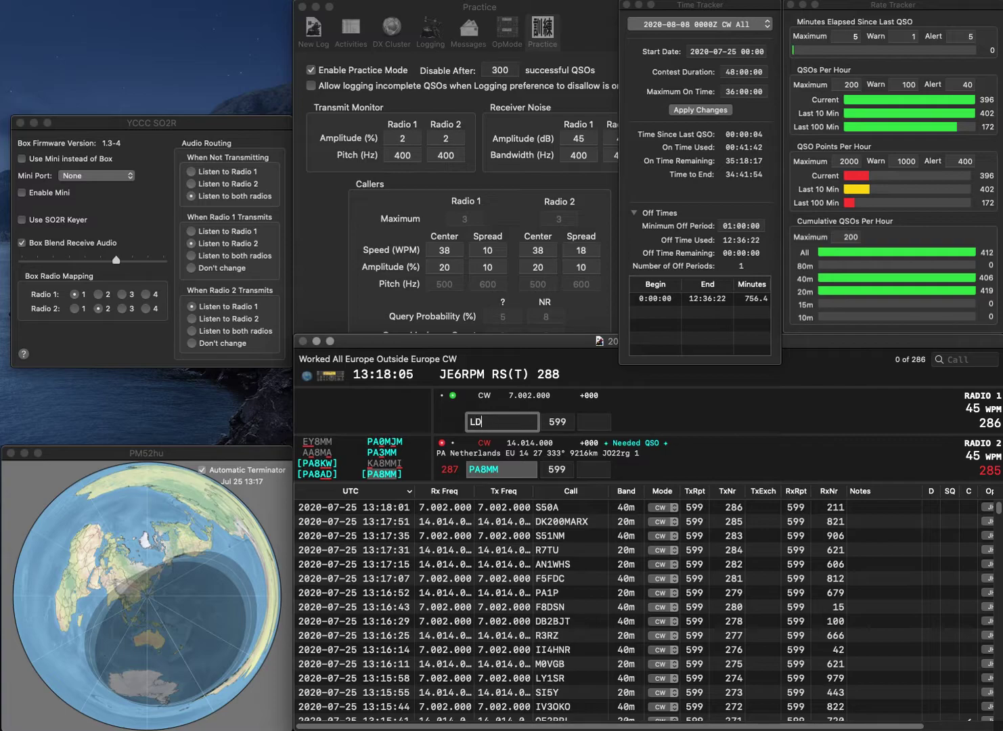
{"action": "type", "text": "T"}
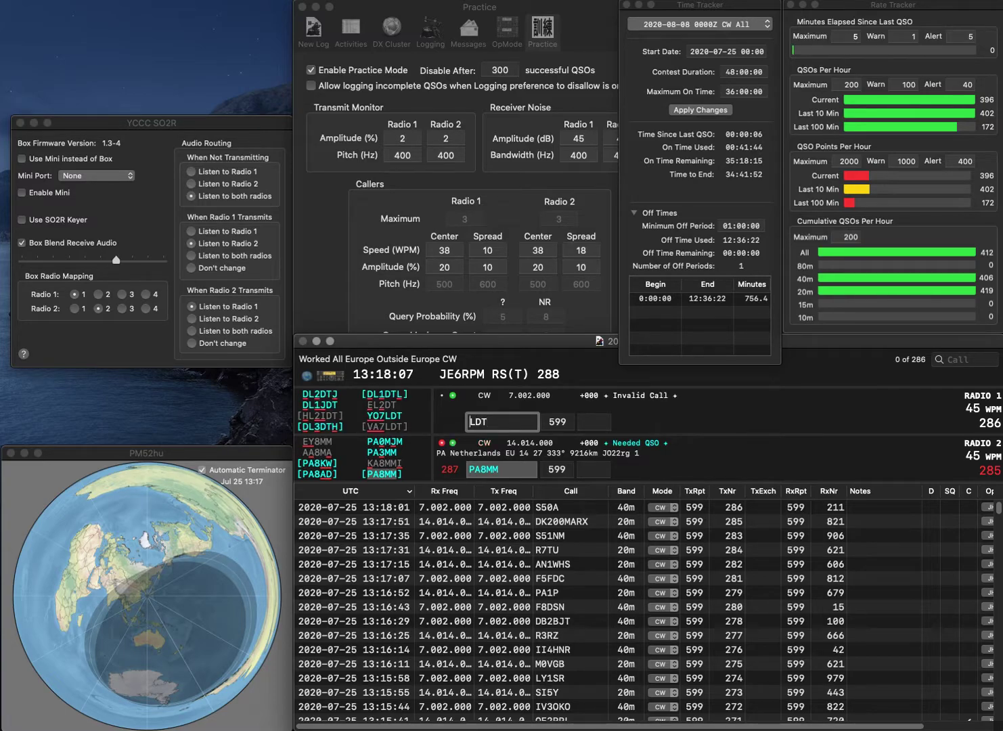
{"action": "key", "text": "BackSpace"}
{"action": "key", "text": "BackSpace"}
{"action": "type", "text": "BT"}
{"action": "type", "text": "IK6"}
{"action": "key", "text": "Return"}
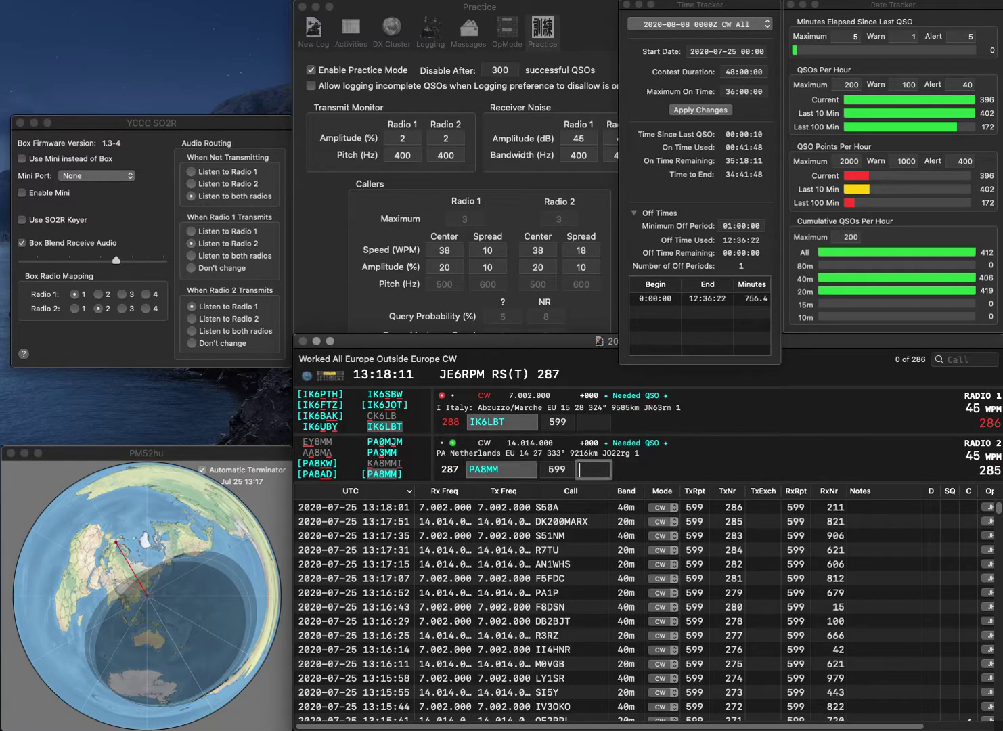
{"action": "type", "text": "79"}
{"action": "key", "text": "Return"}
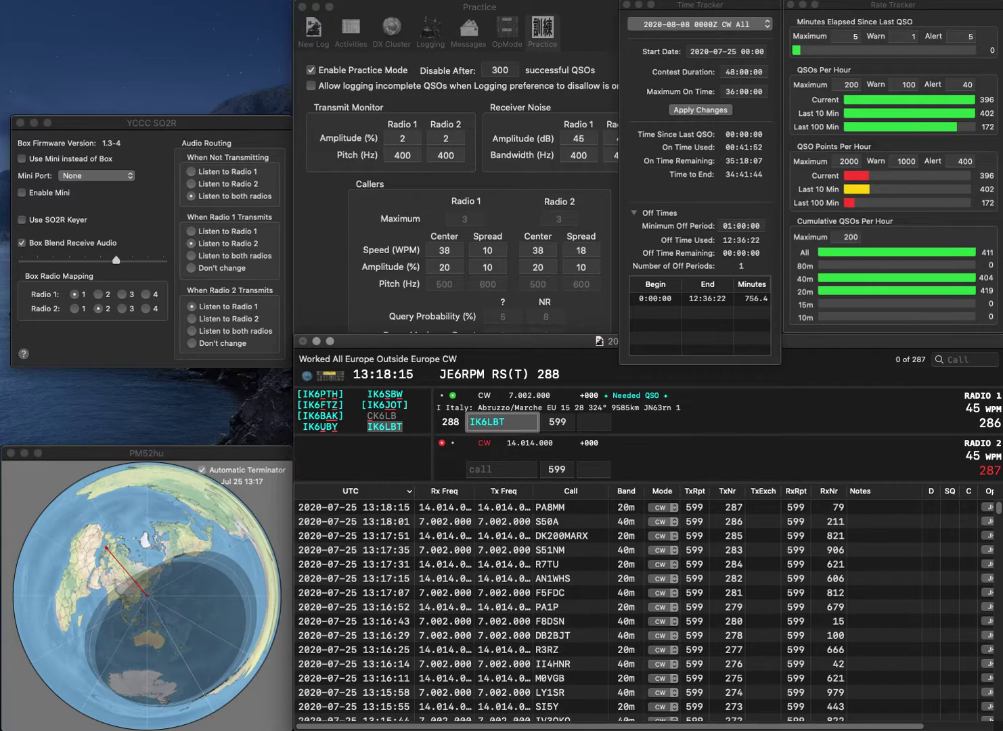
{"action": "key", "text": "Return"}
{"action": "type", "text": "1"}
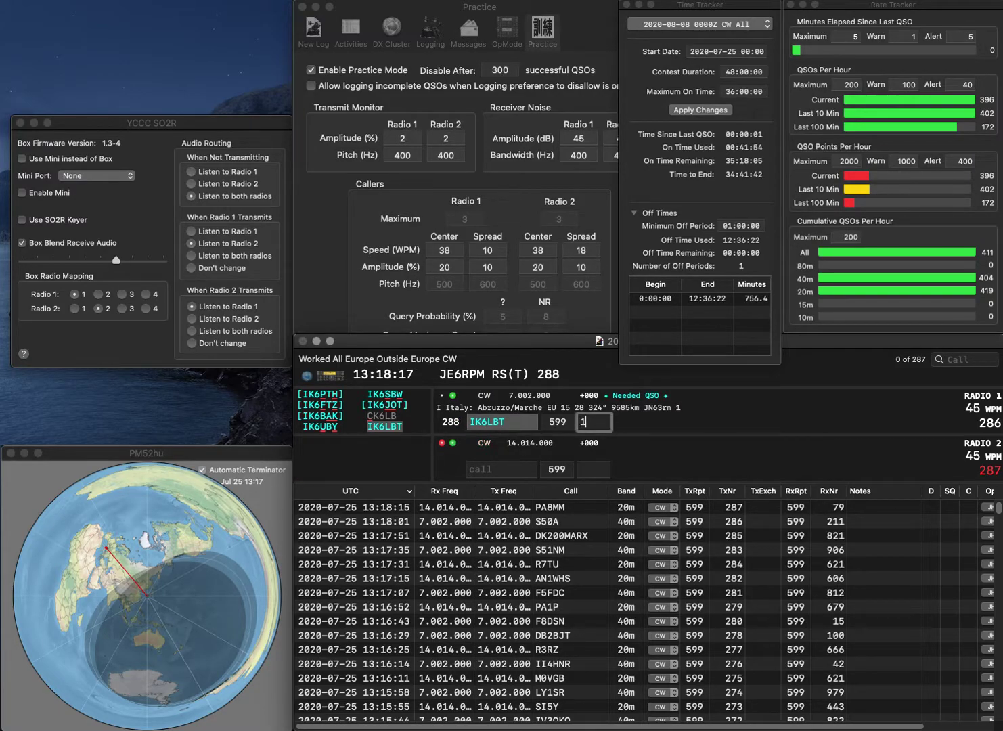
{"action": "type", "text": "00"}
{"action": "key", "text": "Return"}
Answer the partial call NKK on Radio 2, sending the report.
{"action": "type", "text": "XN"}
{"action": "key", "text": "BackSpace"}
{"action": "key", "text": "BackSpace"}
{"action": "type", "text": "NKK"}
{"action": "key", "text": "Return"}
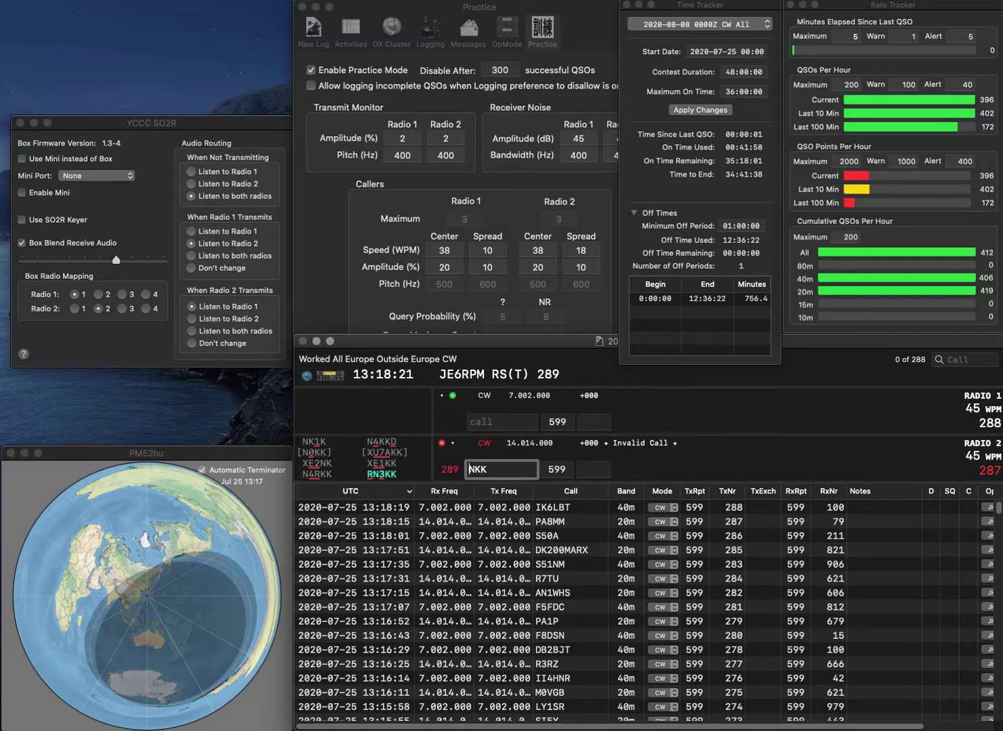
Answer YO2MHJ on Radio 1 and SM6NJK on Radio 2, sending each station the report.
{"action": "type", "text": "YO2"}
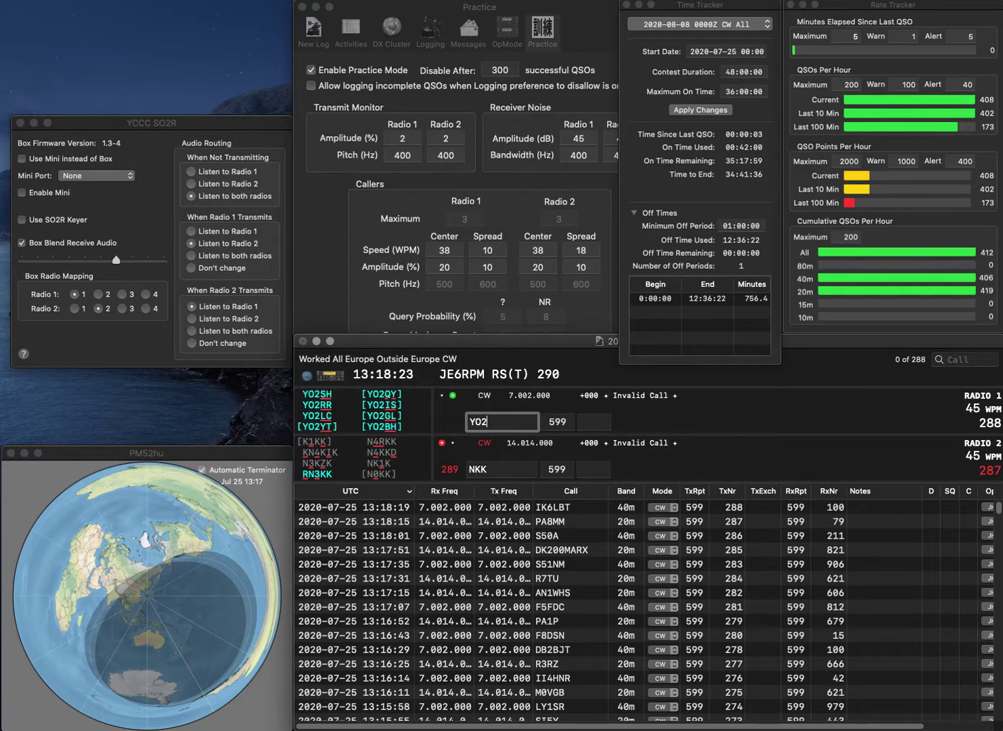
{"action": "type", "text": "MHJ"}
{"action": "key", "text": "Return"}
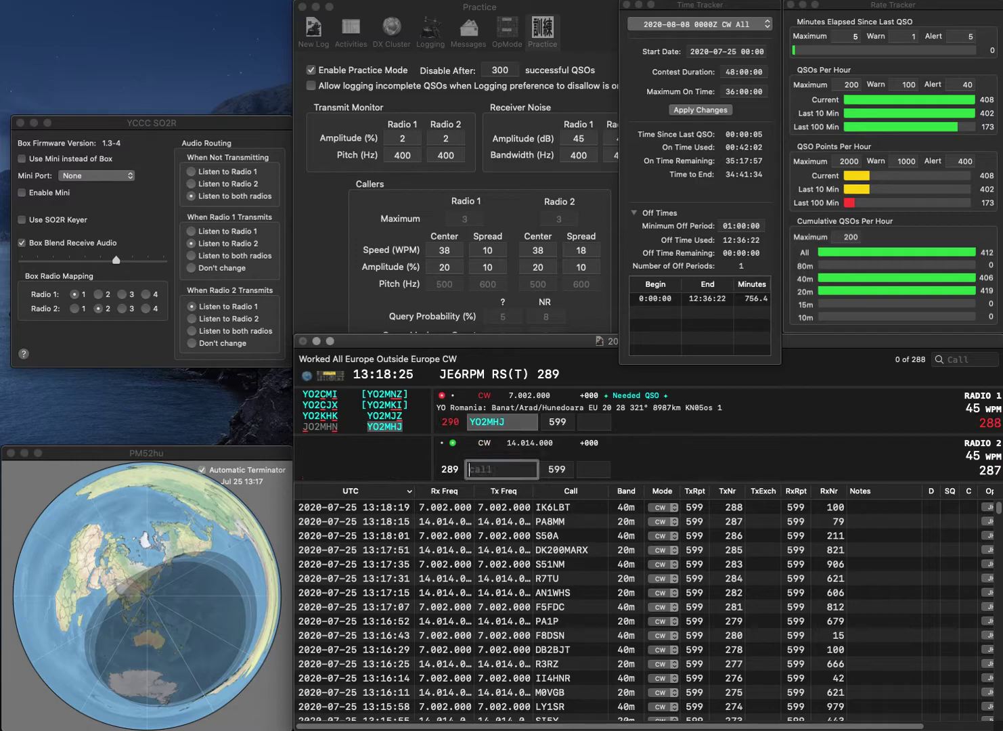
{"action": "type", "text": "SM6NJK"}
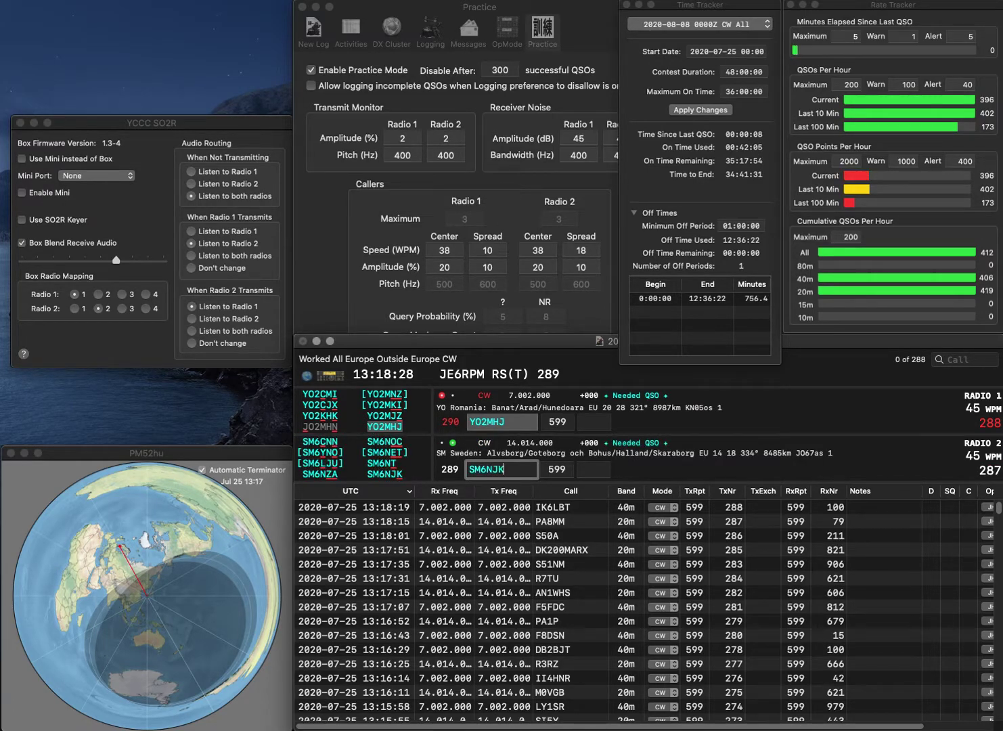
{"action": "key", "text": "Return"}
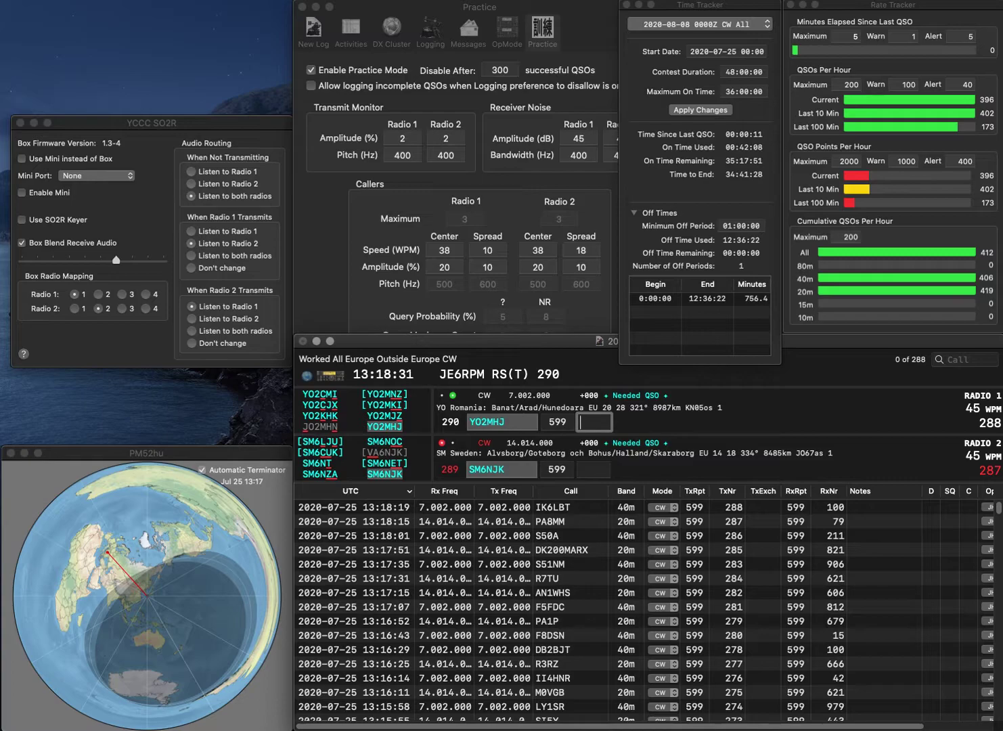
{"action": "type", "text": "83"}
{"action": "key", "text": "Return"}
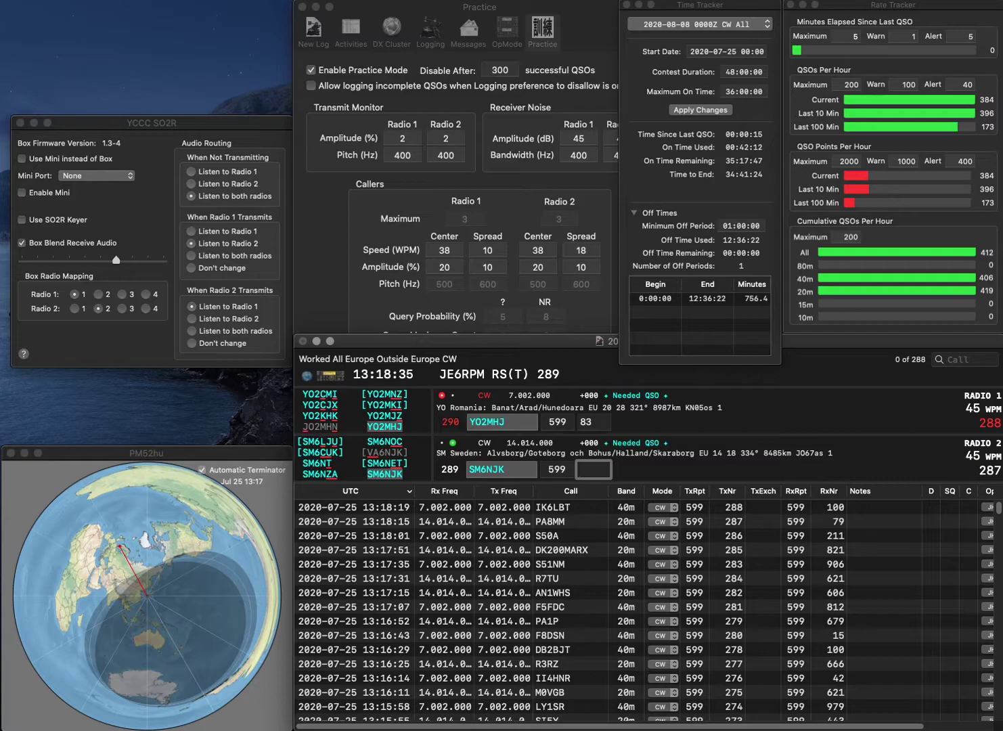
{"action": "type", "text": "633"}
{"action": "key", "text": "Return"}
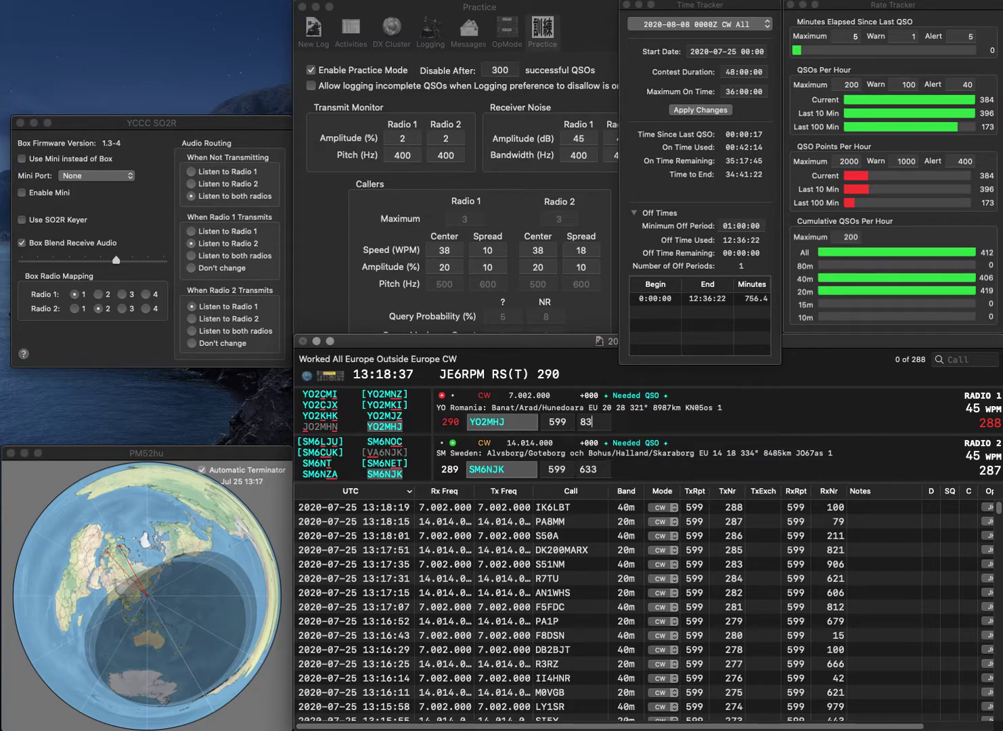
{"action": "type", "text": "7"}
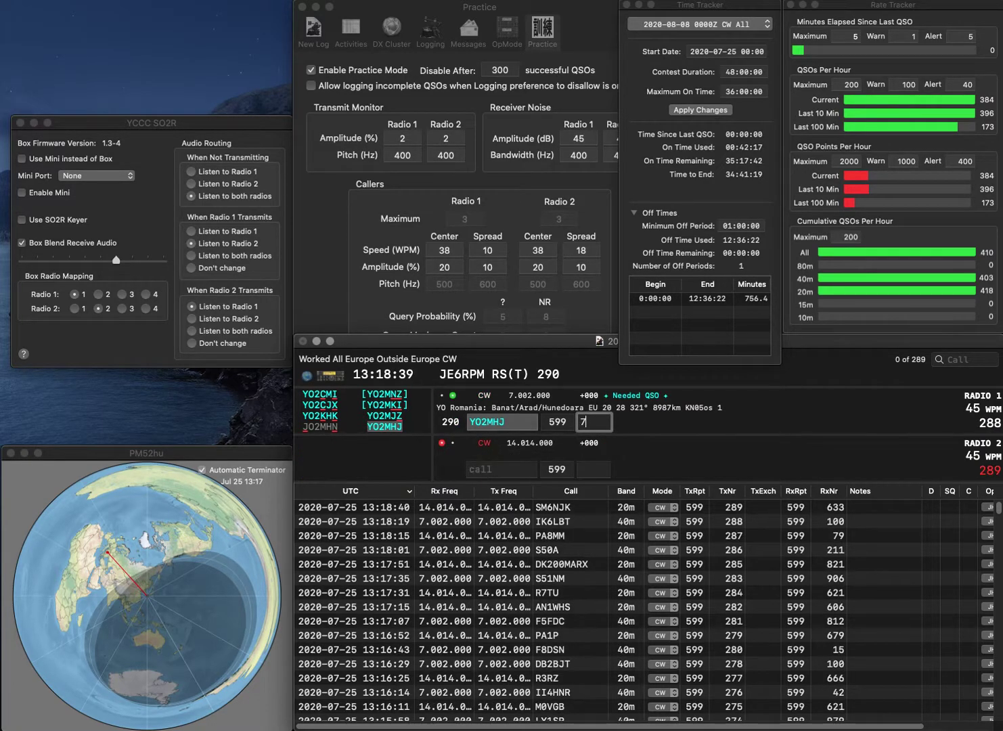
{"action": "type", "text": "31"}
{"action": "key", "text": "Return"}
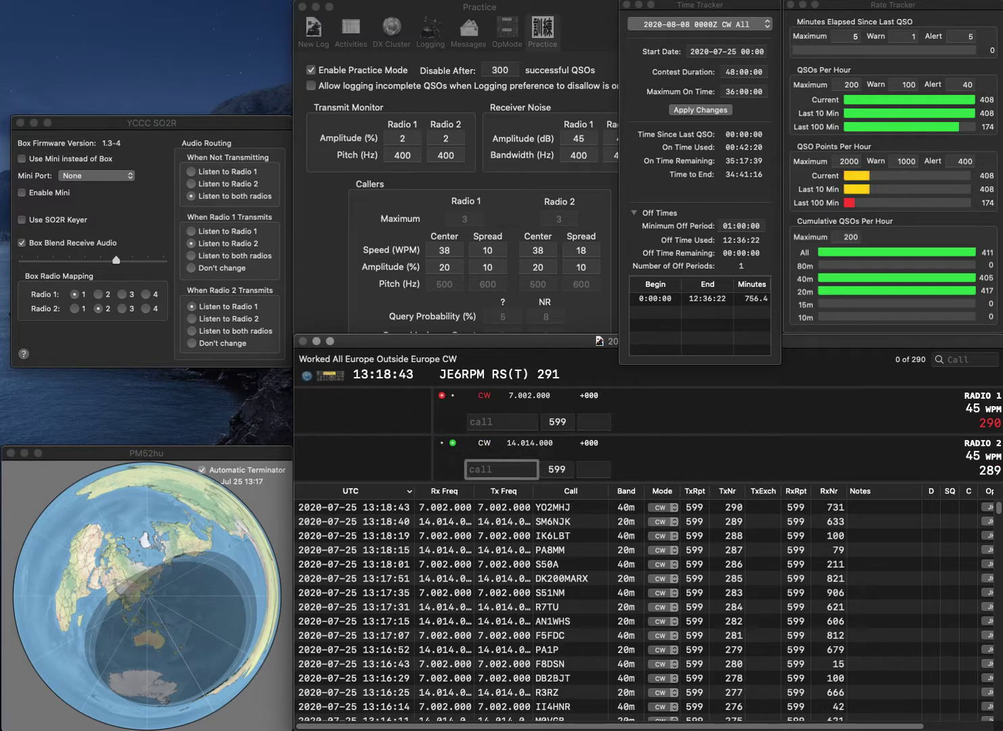
Answer the partial call VA on Radio 2 and SV3NAT on Radio 1, sending the reports.
{"action": "type", "text": "J"}
{"action": "key", "text": "BackSpace"}
{"action": "type", "text": "VA"}
{"action": "key", "text": "Return"}
{"action": "type", "text": "SV4NAT"}
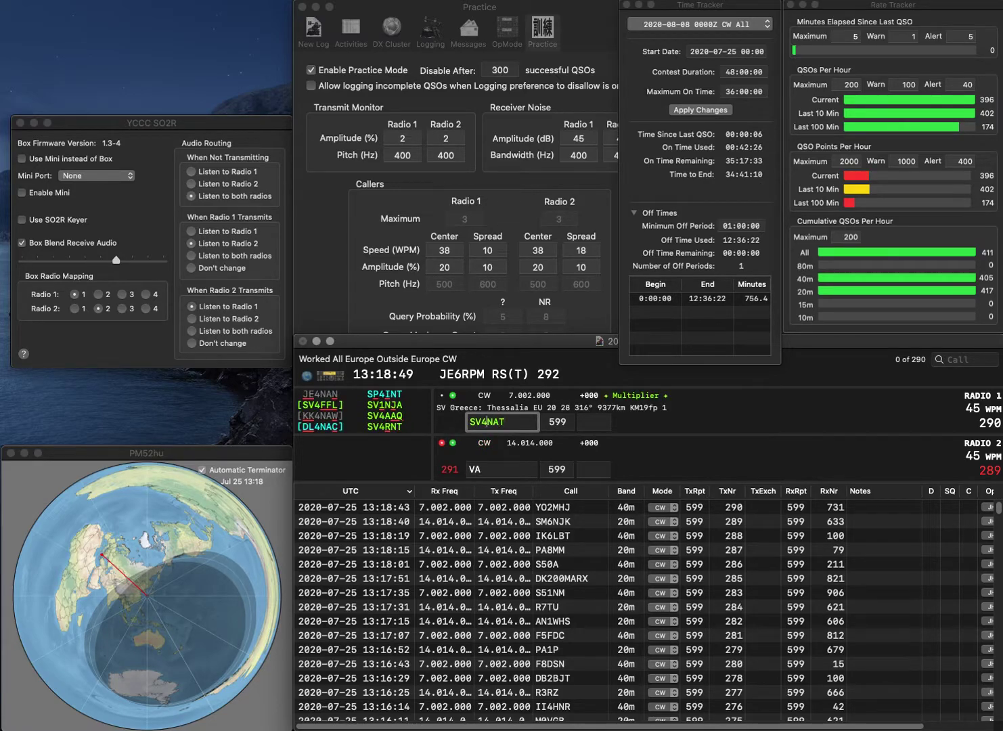
{"action": "key", "text": "BackSpace"}
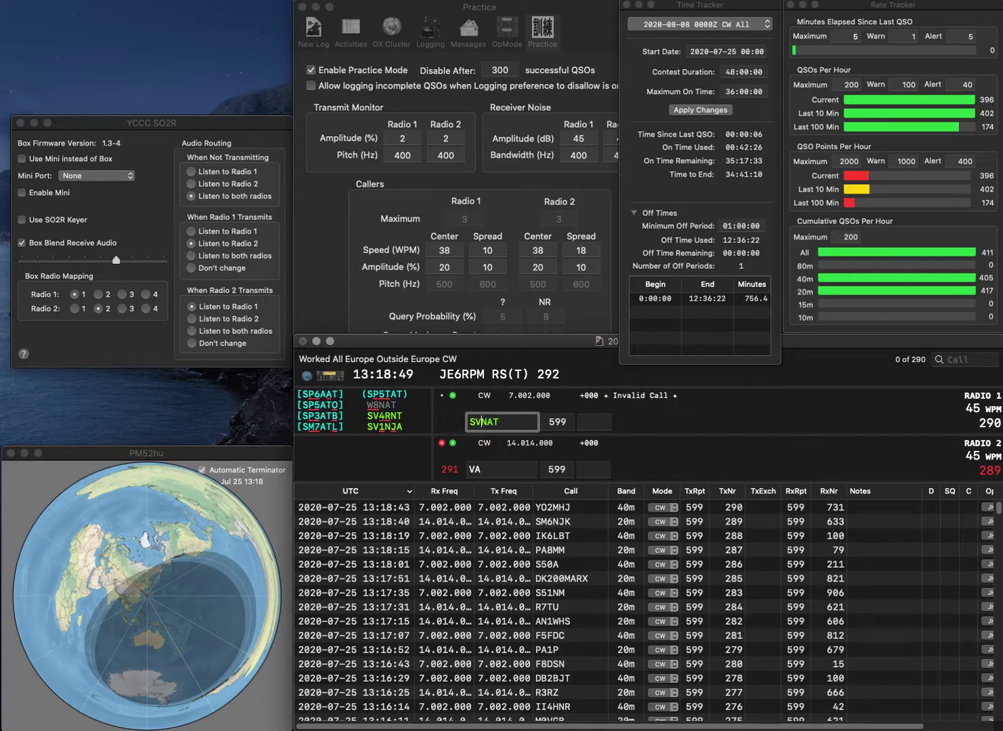
{"action": "type", "text": "3"}
{"action": "key", "text": "Return"}
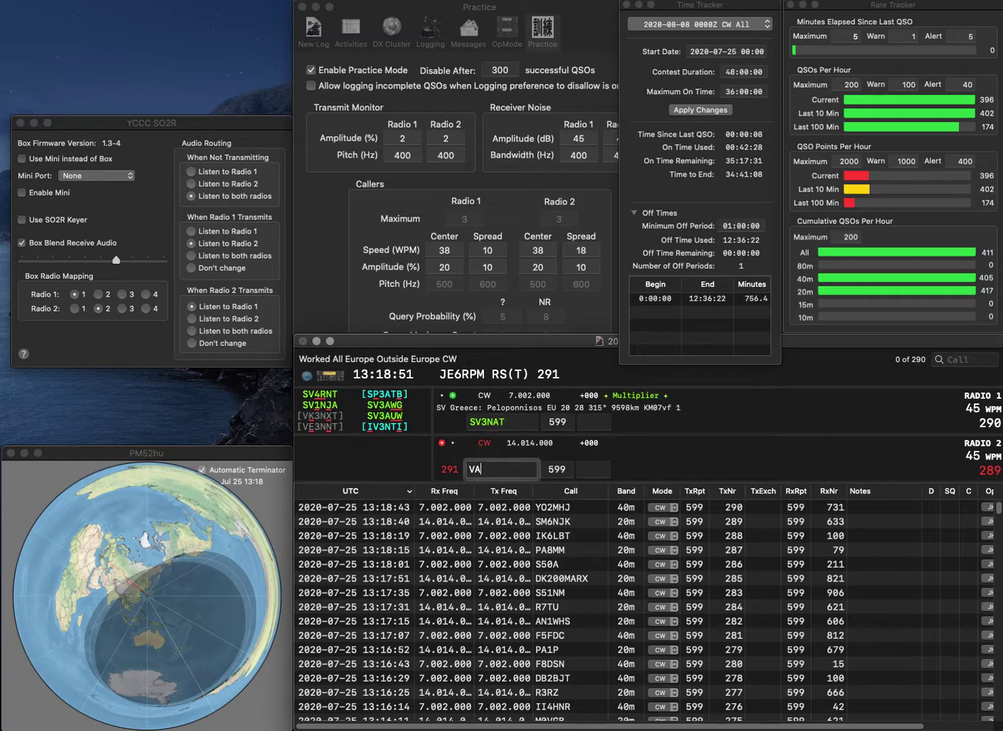
Complete the partial Radio 2 call as HG315VA and resend its report.
{"action": "type", "text": "HG31"}
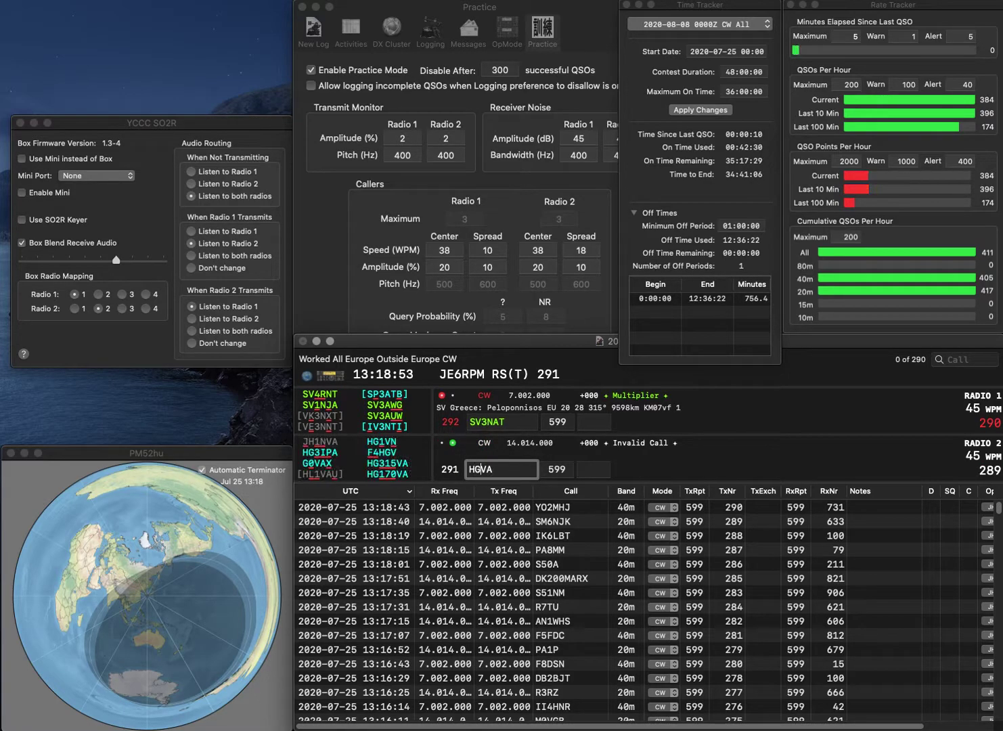
{"action": "key", "text": "Delete"}
{"action": "key", "text": "Delete"}
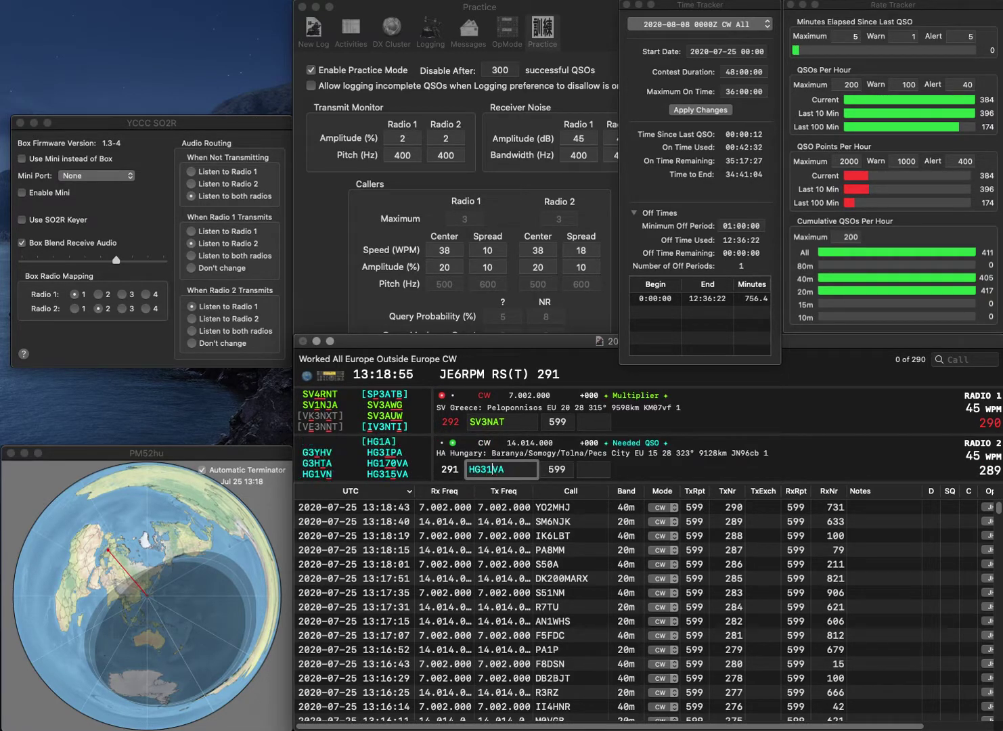
{"action": "type", "text": "5VA"}
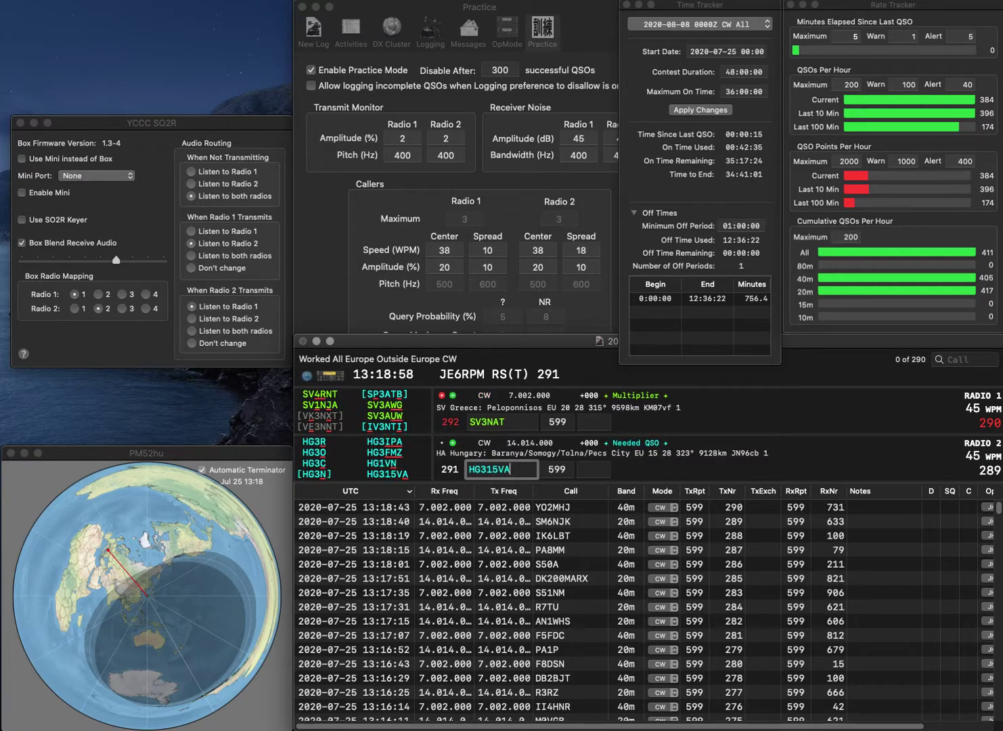
{"action": "key", "text": "Return"}
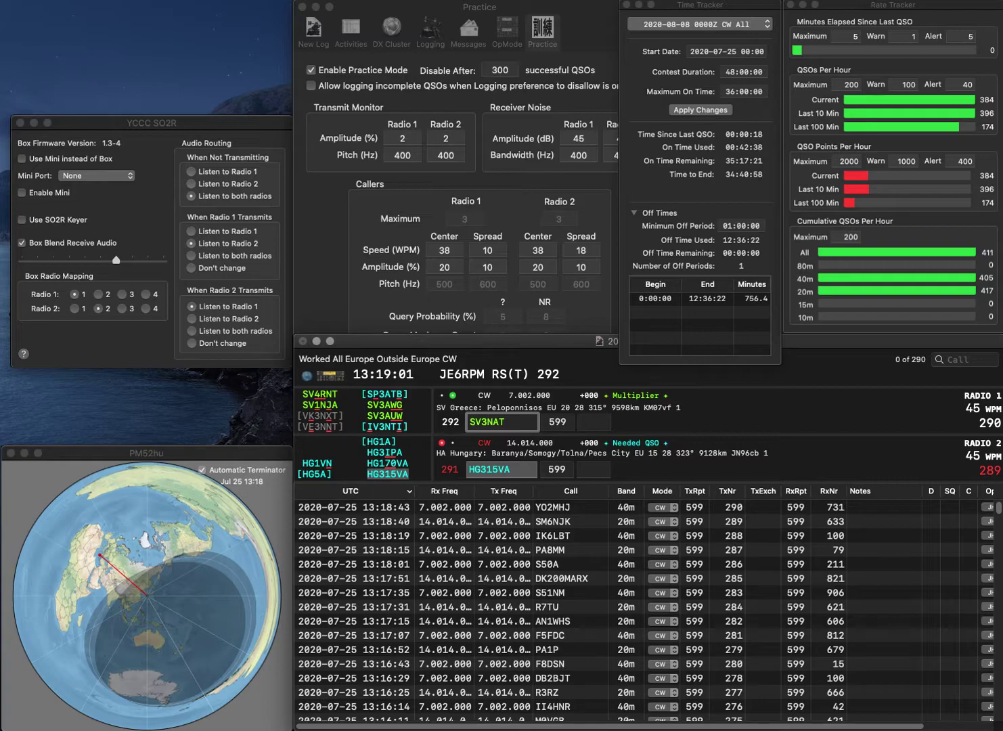
Correct the Radio 1 call to SV4RNT and resend its report.
{"action": "key", "text": "BackSpace"}
{"action": "type", "text": "4"}
{"action": "key", "text": "Delete"}
{"action": "type", "text": "R"}
{"action": "key", "text": "Delete"}
{"action": "type", "text": "N"}
{"action": "key", "text": "Return"}
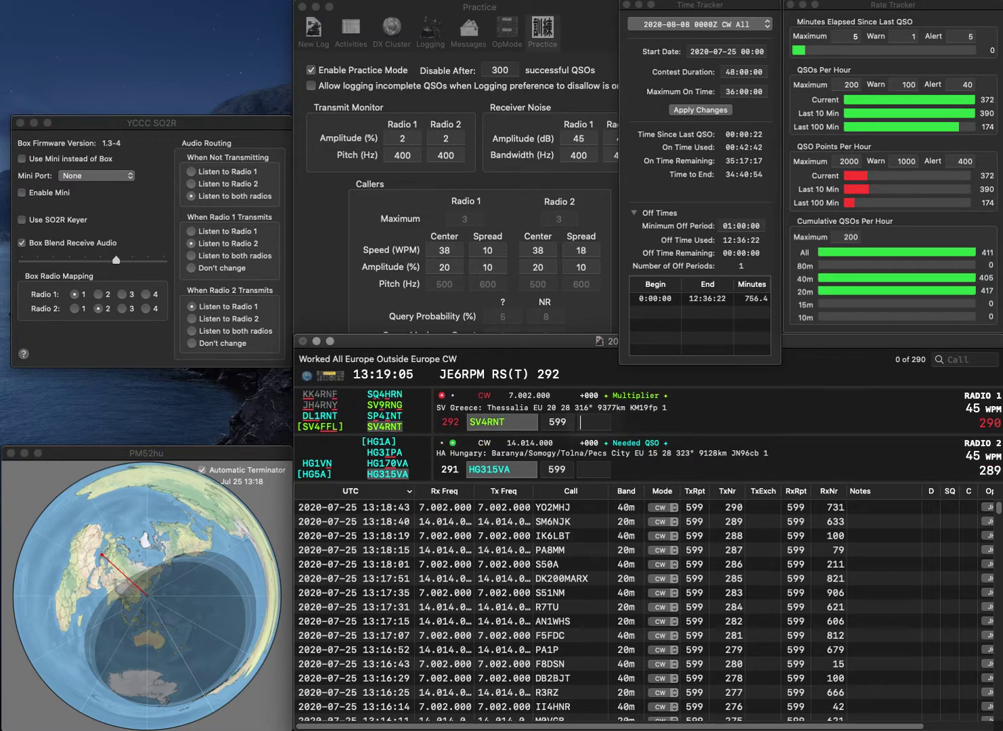
{"action": "type", "text": "940"}
{"action": "key", "text": "Return"}
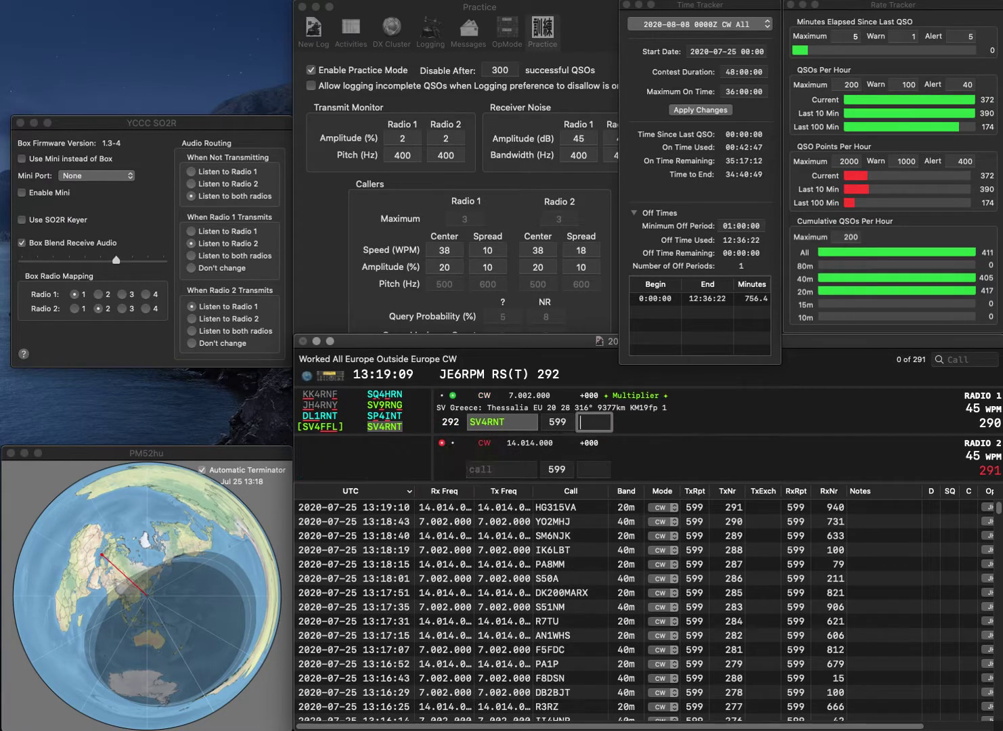
{"action": "type", "text": "84"}
{"action": "key", "text": "Return"}
{"action": "type", "text": "SM"}
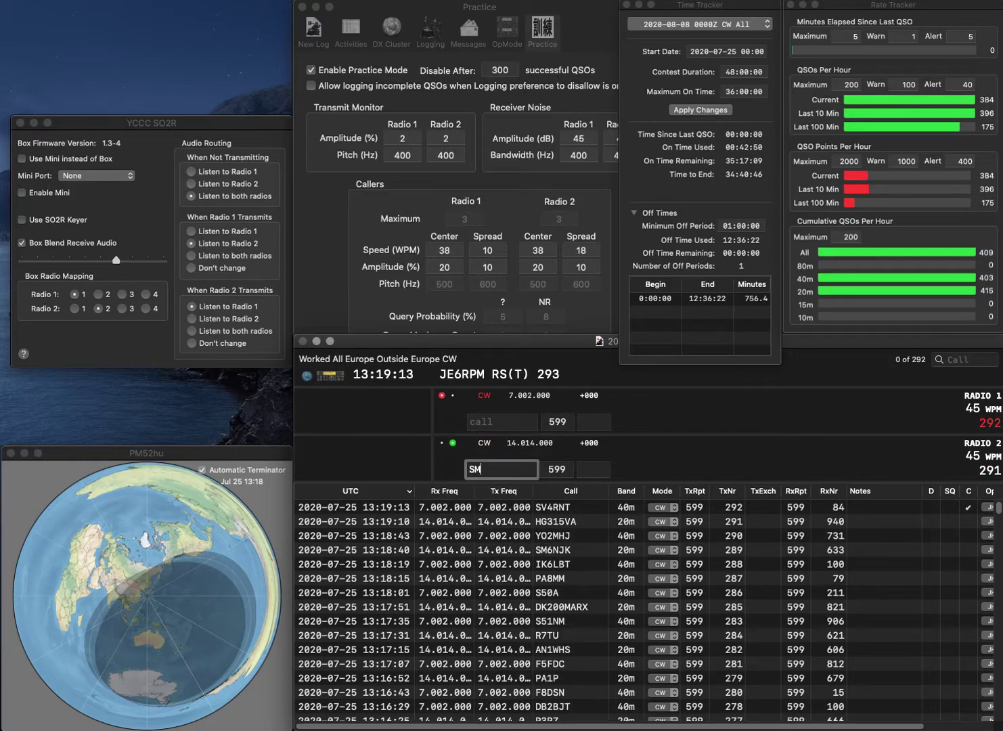
{"action": "type", "text": "6PPS"}
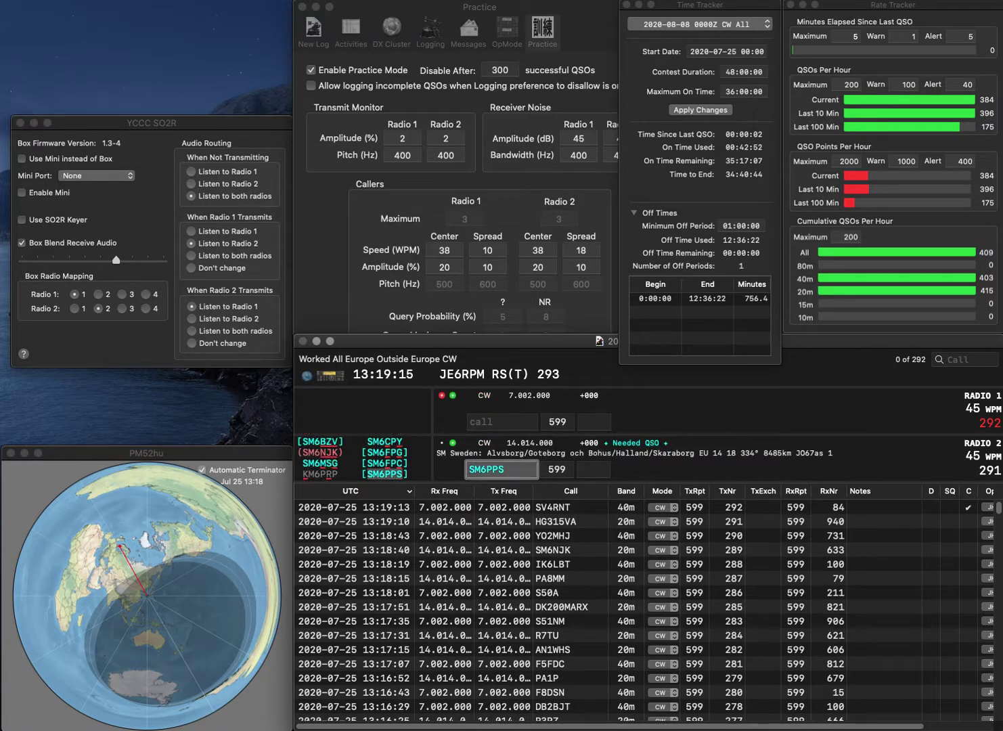
{"action": "key", "text": "Return"}
{"action": "type", "text": "3ARK"}
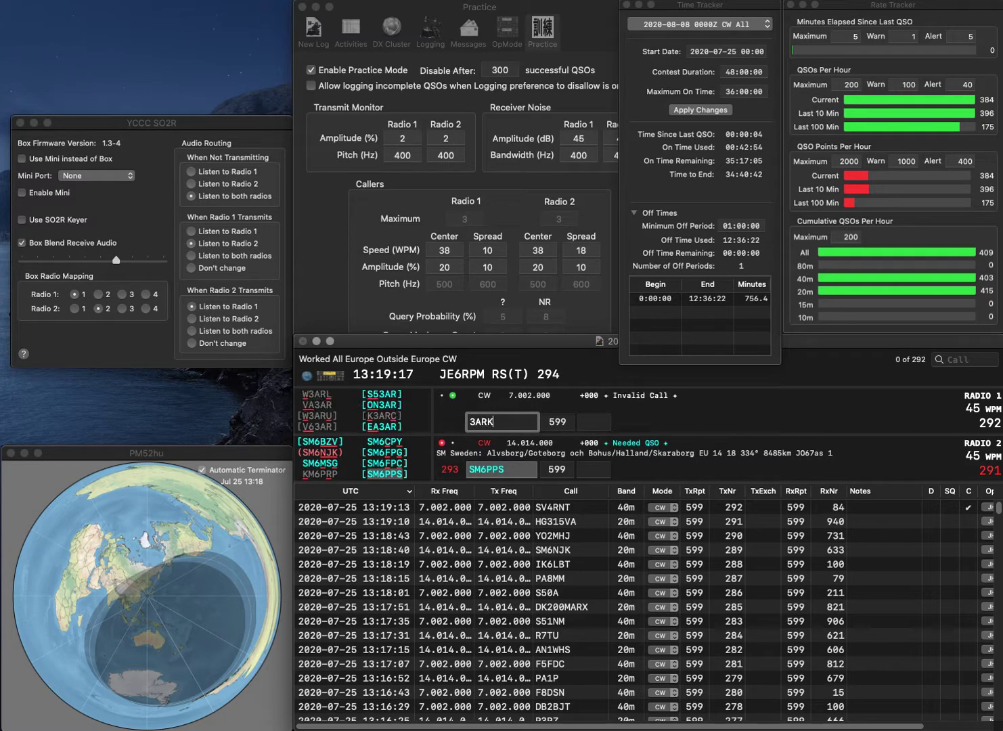
{"action": "key", "text": "Home"}
{"action": "type", "text": "DL"}
{"action": "key", "text": "Return"}
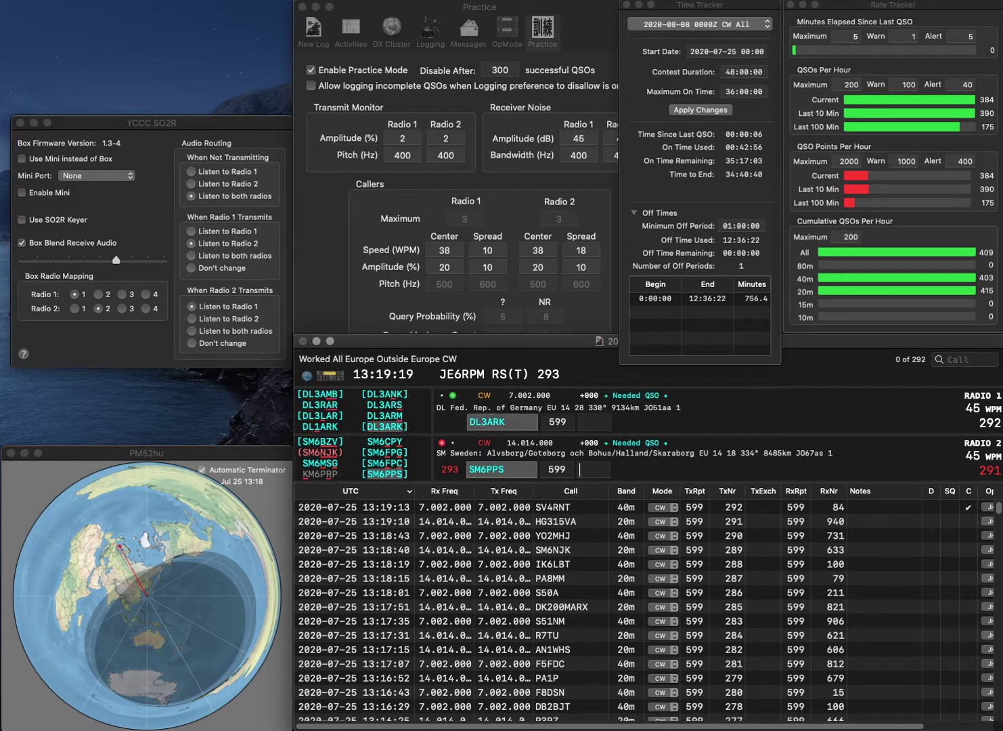
Log SM6PPS on Radio 2 with received number 86 and DL3ARK on Radio 1 with 542.
{"action": "type", "text": "86"}
{"action": "key", "text": "Return"}
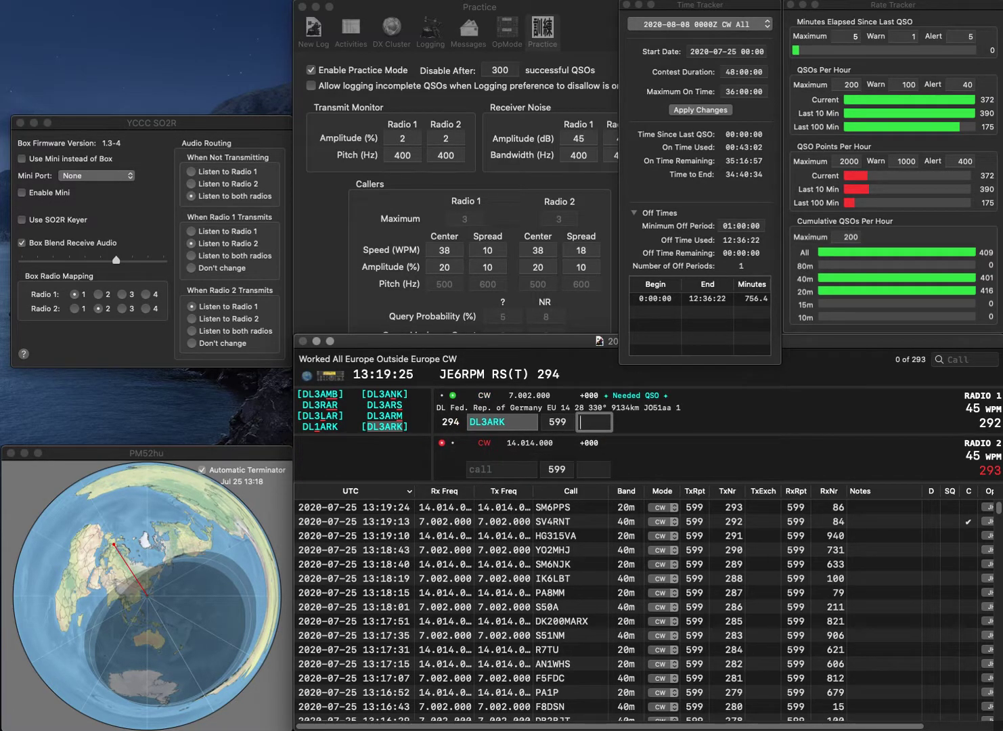
{"action": "type", "text": "542"}
{"action": "key", "text": "Return"}
Answer PD0AZ on Radio 2 and S55AW on Radio 1, sending each station the report.
{"action": "type", "text": "PD0AZ"}
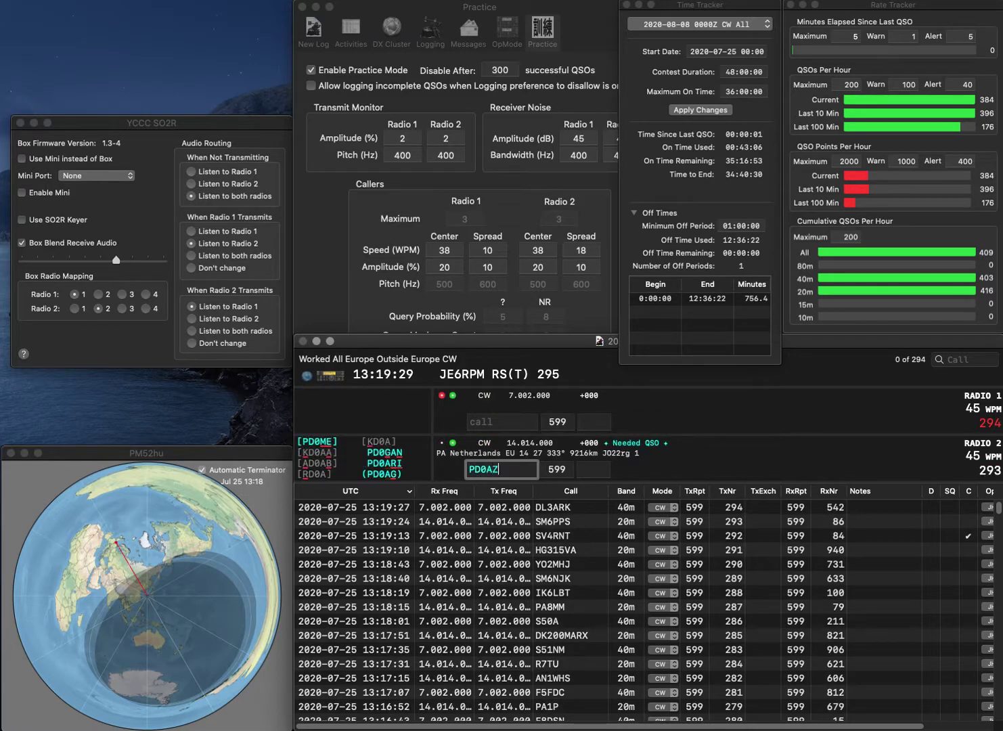
{"action": "key", "text": "Return"}
{"action": "type", "text": "S55A"}
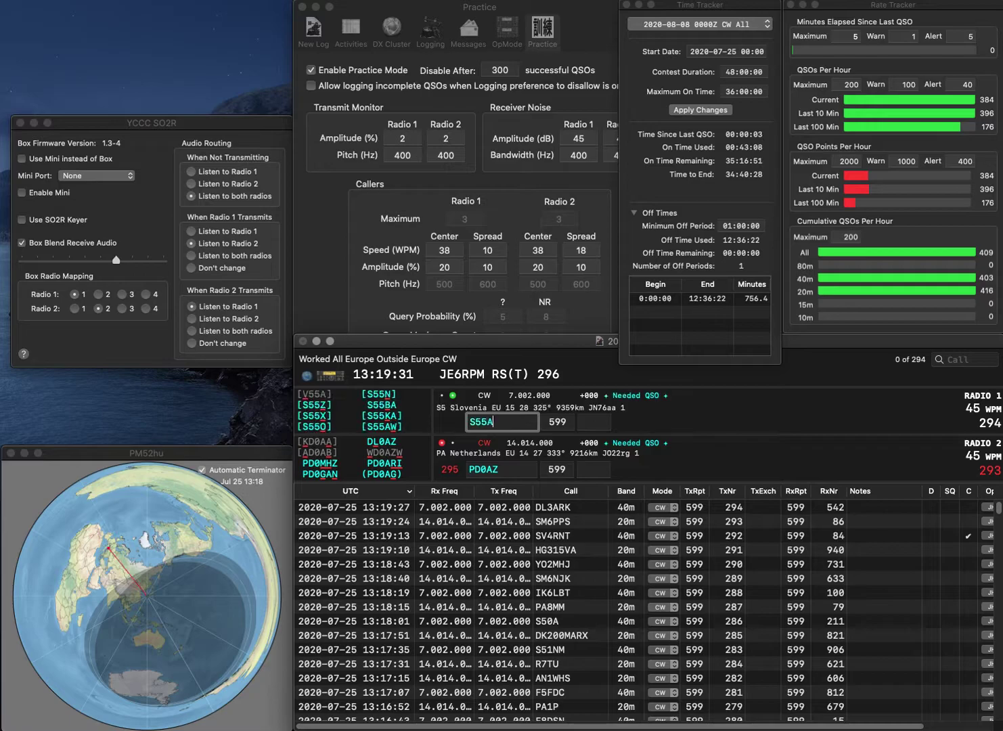
{"action": "type", "text": "W"}
{"action": "key", "text": "Return"}
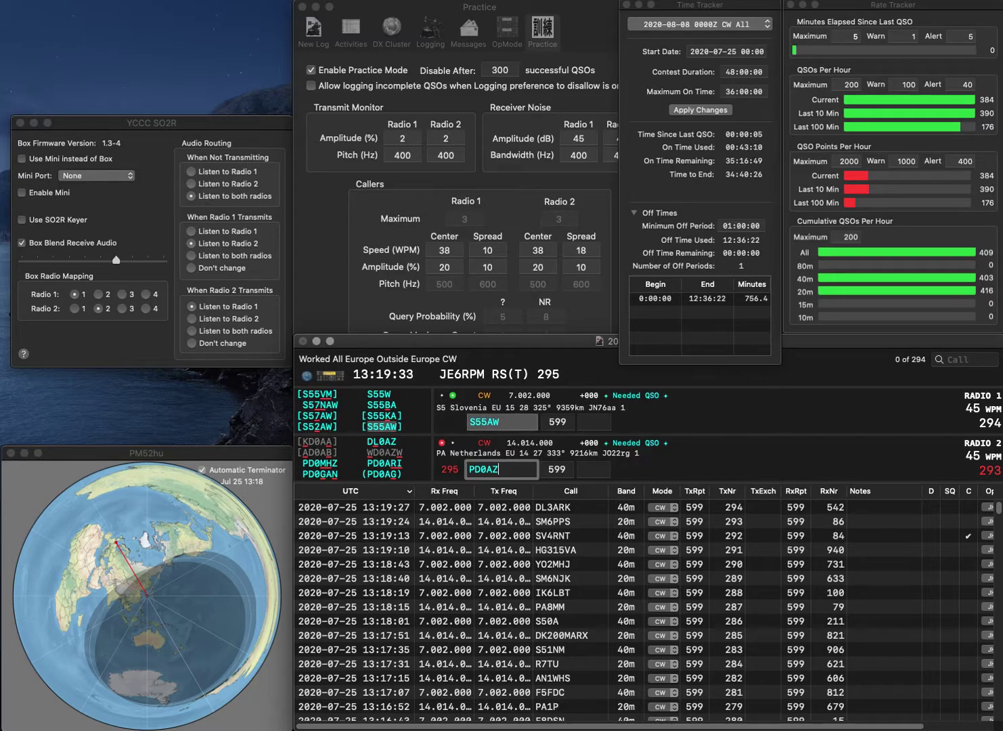
Correct the Radio 2 call to PD0AG and resend its report.
{"action": "key", "text": "BackSpace"}
{"action": "type", "text": "G"}
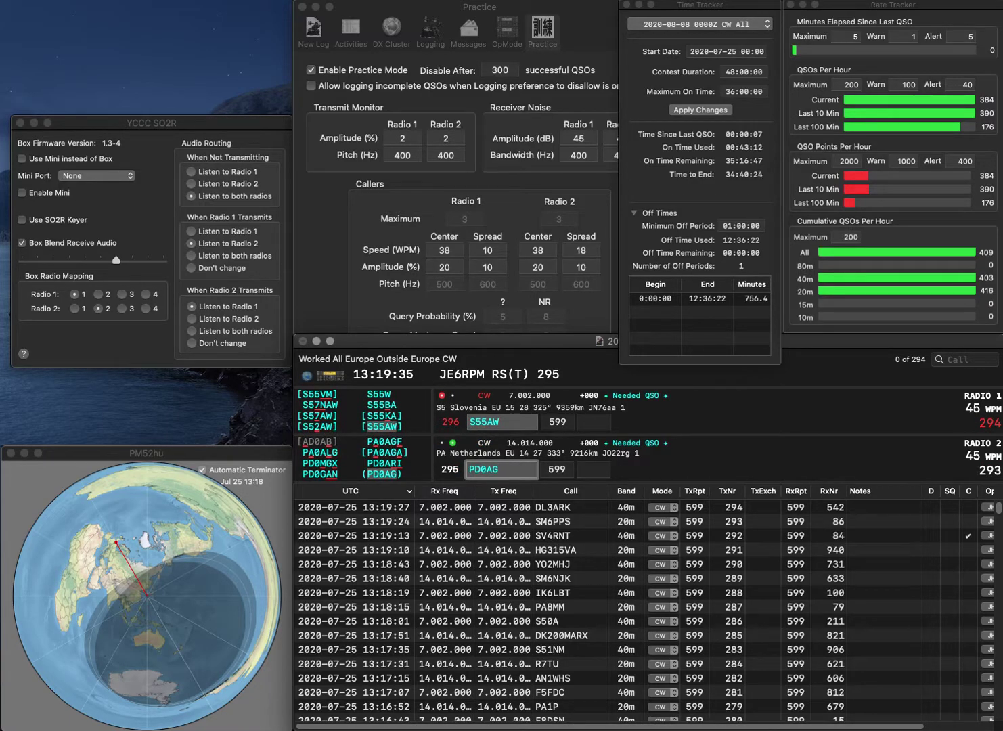
{"action": "key", "text": "Return"}
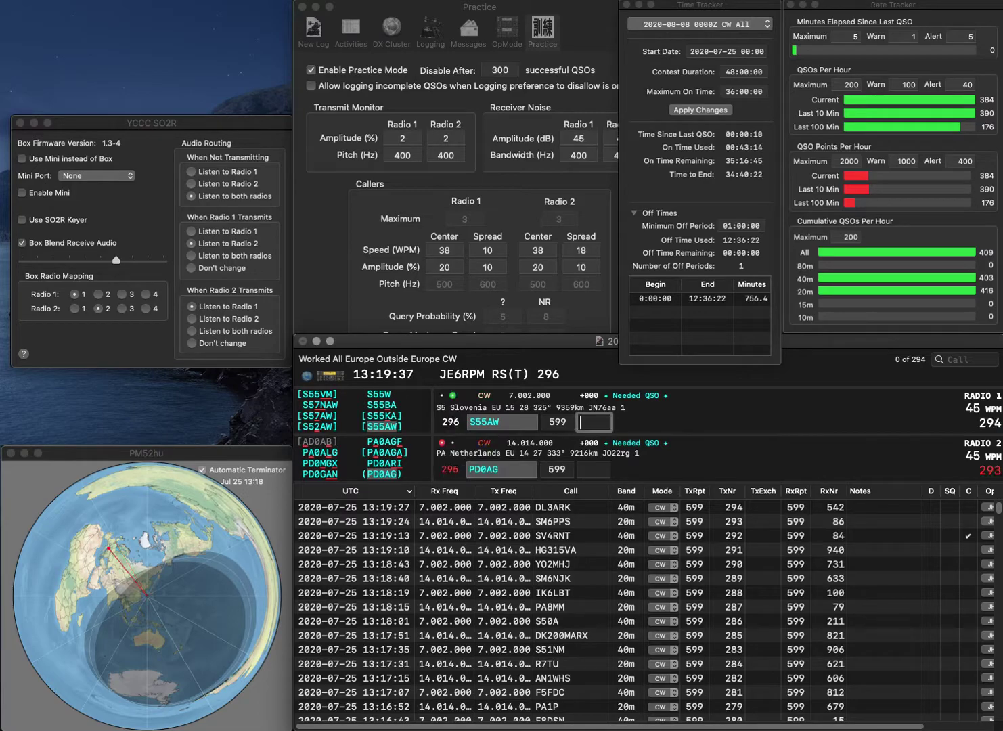
Log S55AW on Radio 1 with received number 262 and PD0AG on Radio 2 with 802.
{"action": "type", "text": "262"}
{"action": "key", "text": "Return"}
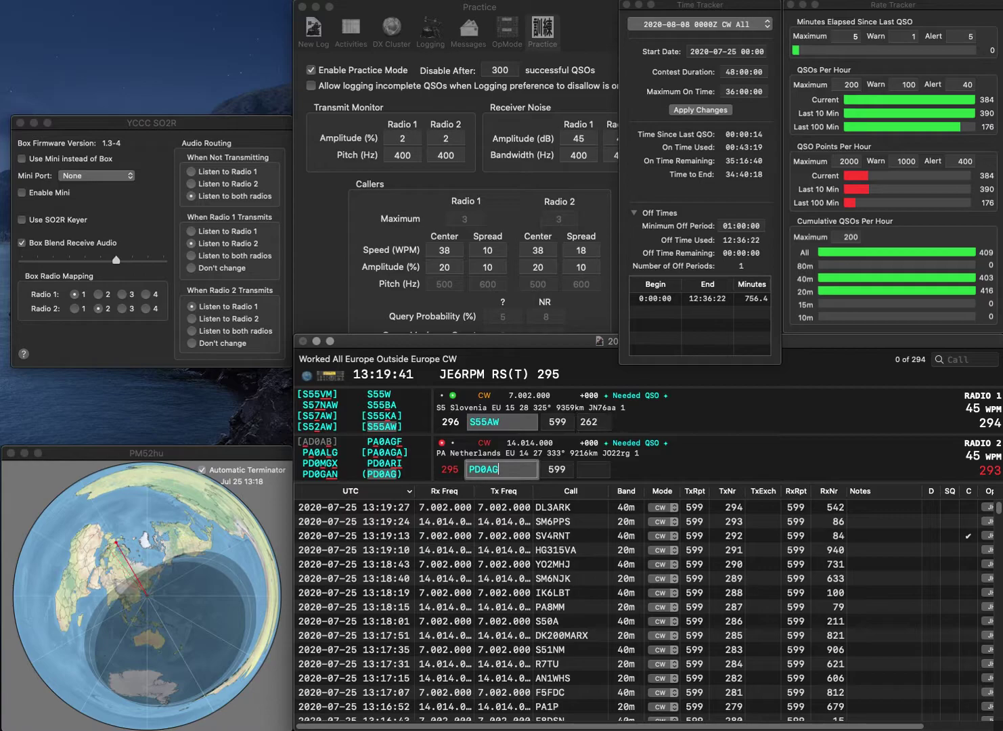
{"action": "key", "text": "Return"}
{"action": "type", "text": "89"}
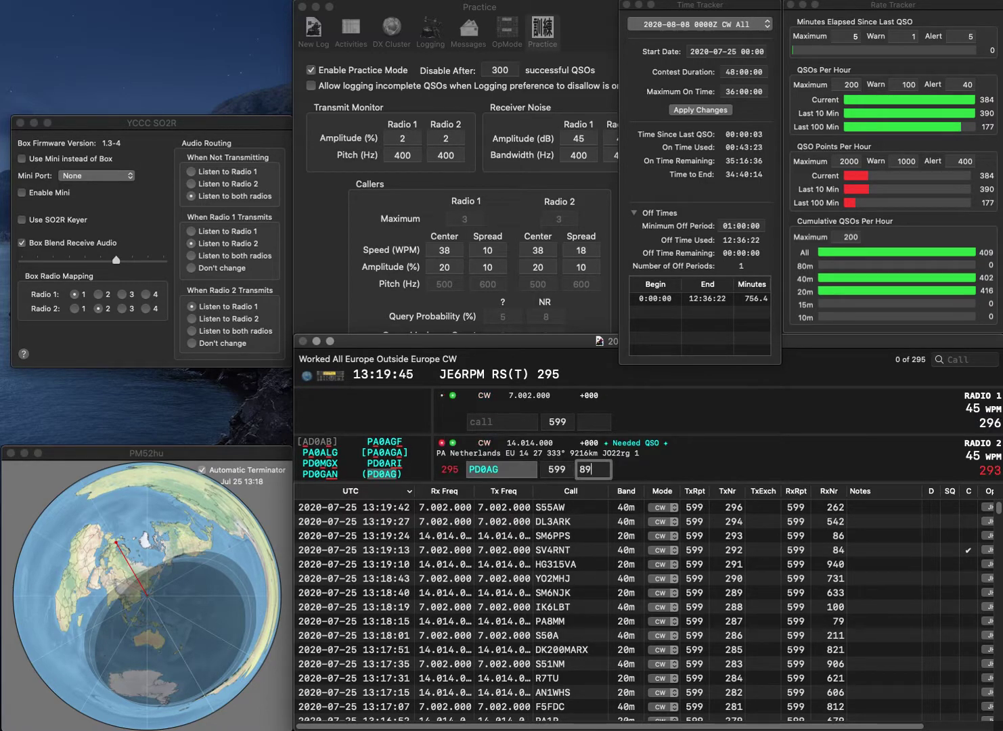
{"action": "key", "text": "BackSpace"}
{"action": "type", "text": "802"}
{"action": "key", "text": "Return"}
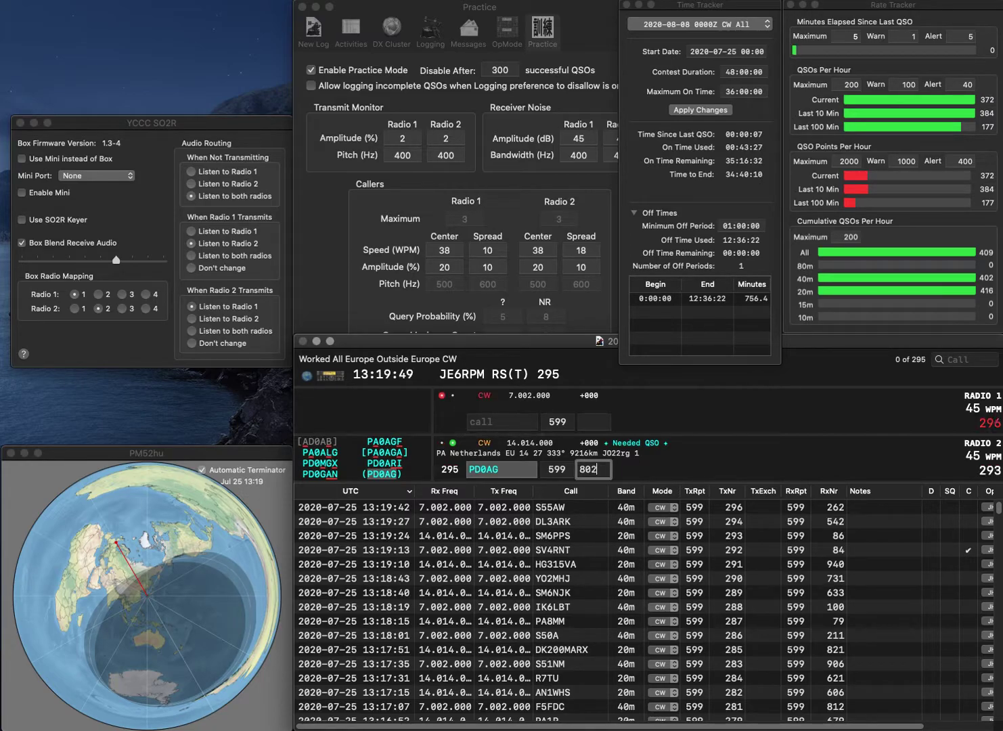
Answer HB9VQQ on Radio 1 and CT7AIU on Radio 2, sending each station the report.
{"action": "type", "text": "HB"}
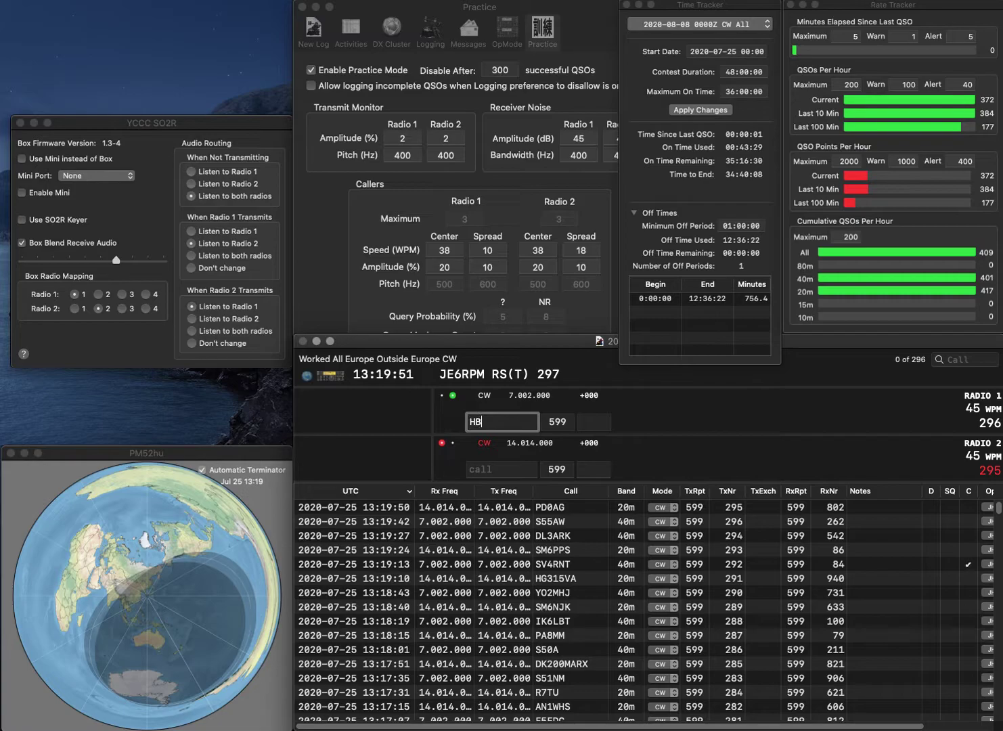
{"action": "type", "text": "9VQQ"}
{"action": "key", "text": "Return"}
{"action": "type", "text": "7AIU"}
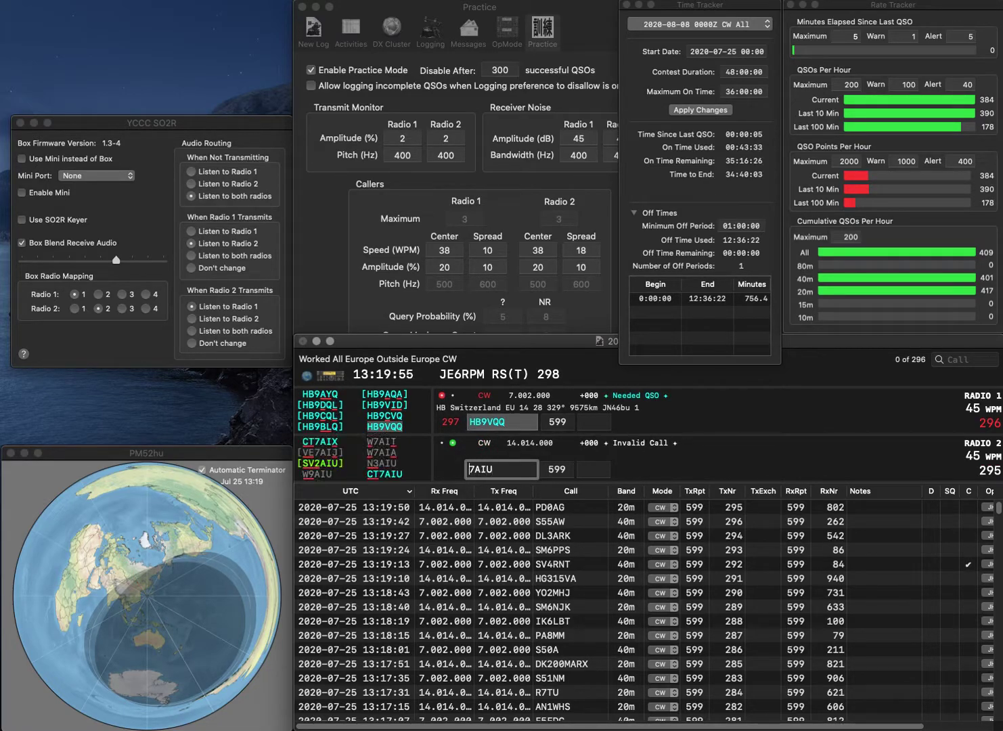
{"action": "key", "text": "Return"}
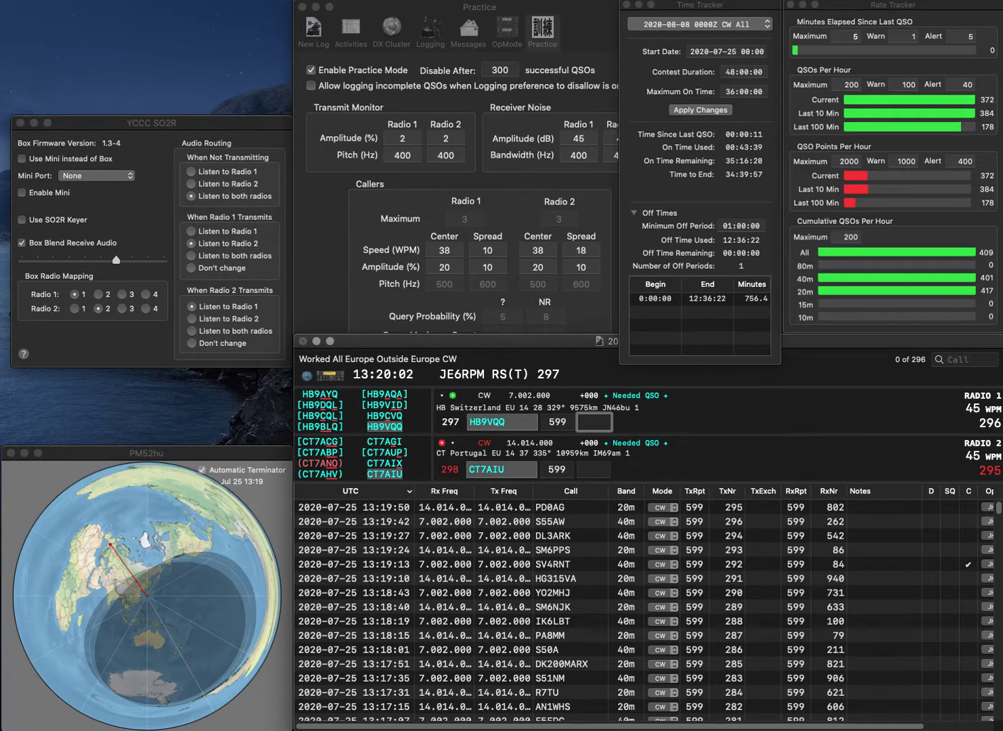
{"action": "type", "text": "48"}
{"action": "key", "text": "Return"}
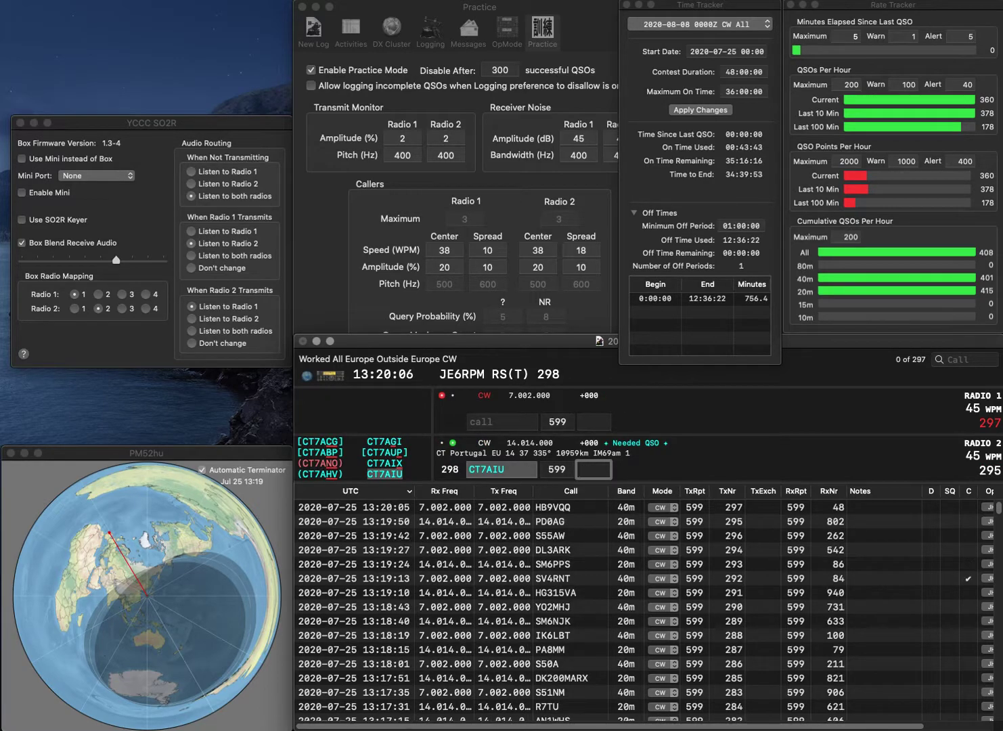
{"action": "type", "text": "739"}
{"action": "key", "text": "Return"}
Answer the partial call SV on Radio 1, sending the report.
{"action": "type", "text": "SV"}
{"action": "key", "text": "Return"}
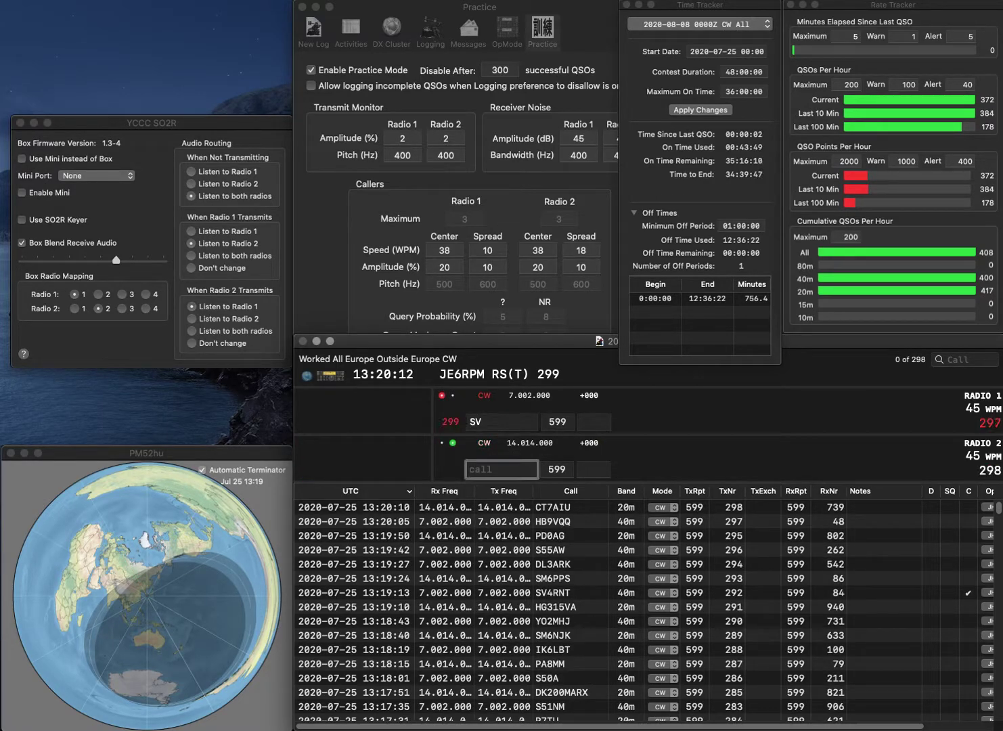
{"action": "type", "text": "PD2JAM"}
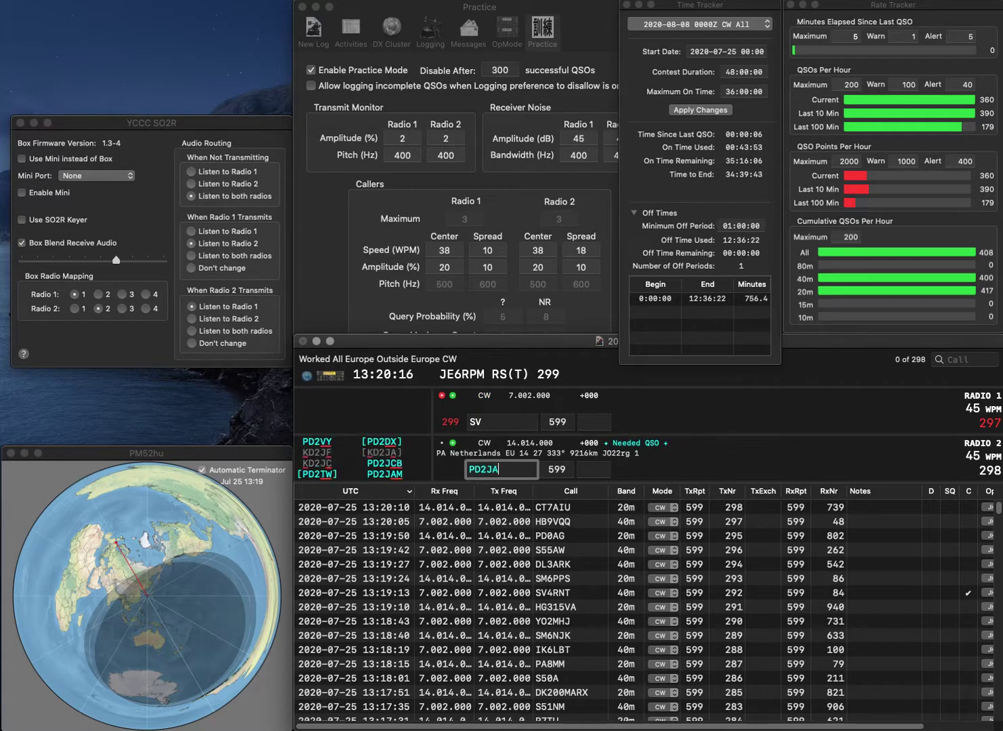
{"action": "key", "text": "Return"}
{"action": "type", "text": "P"}
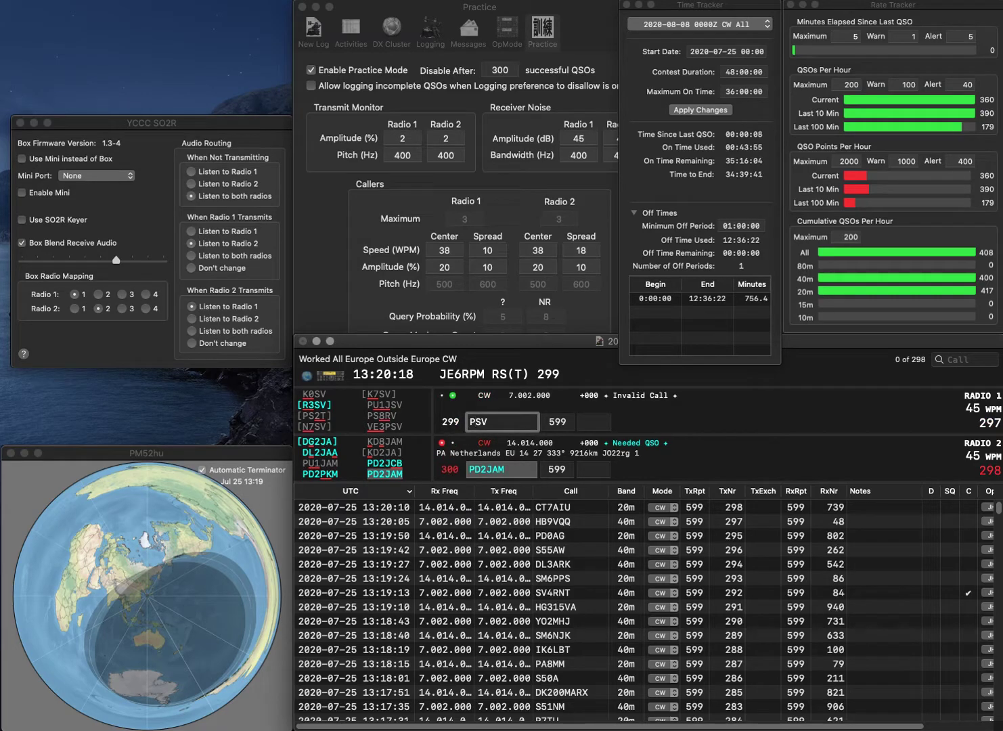
{"action": "key", "text": "BackSpace"}
{"action": "type", "text": "CT"}
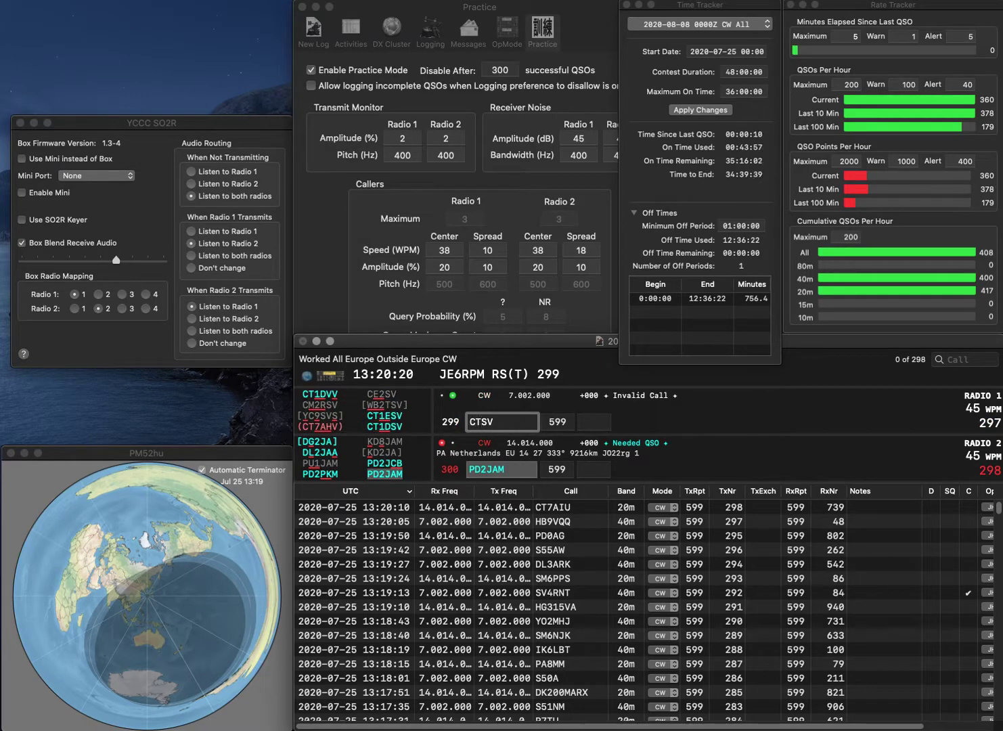
{"action": "type", "text": "D"}
{"action": "type", "text": "1"}
{"action": "key", "text": "Return"}
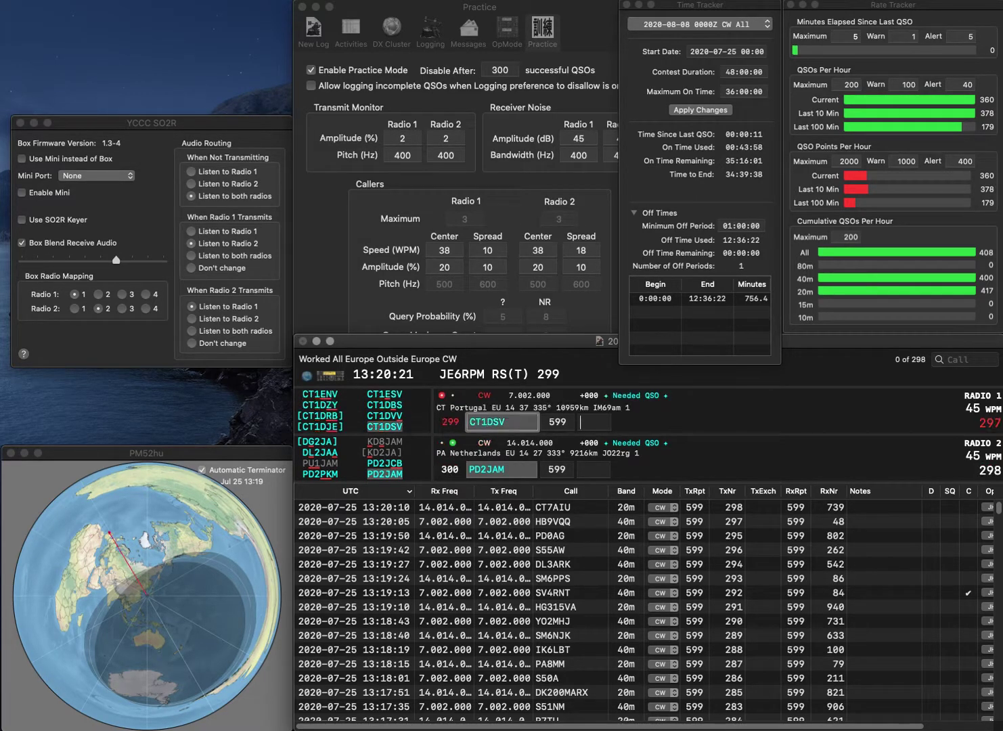
{"action": "type", "text": "121"}
{"action": "key", "text": "Return"}
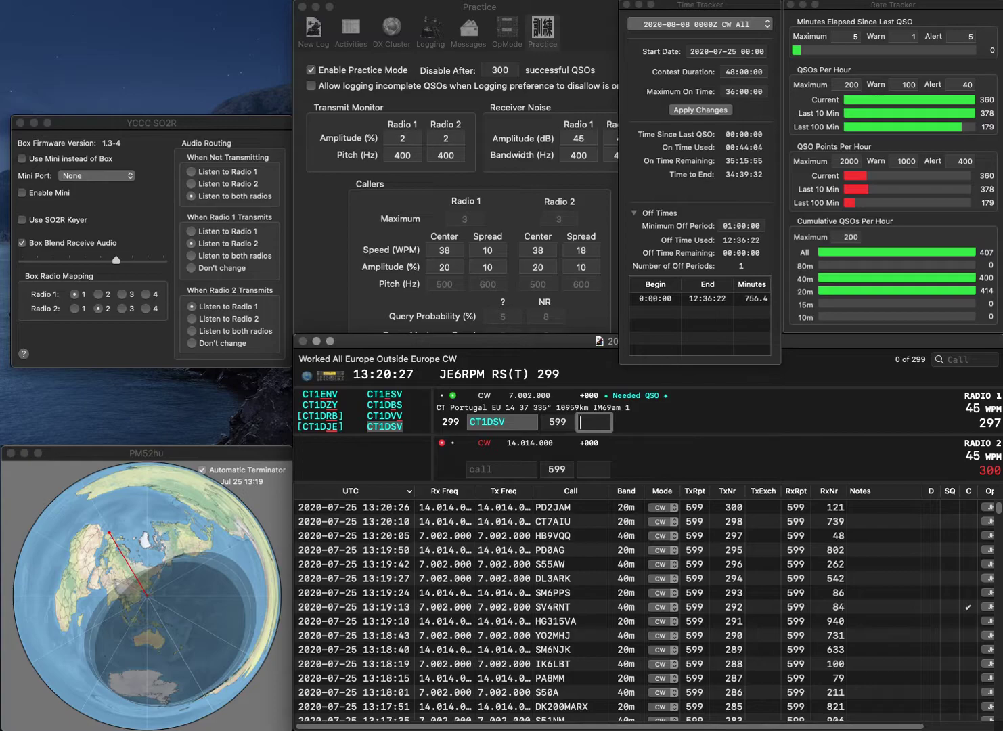
{"action": "type", "text": "52"}
{"action": "key", "text": "Return"}
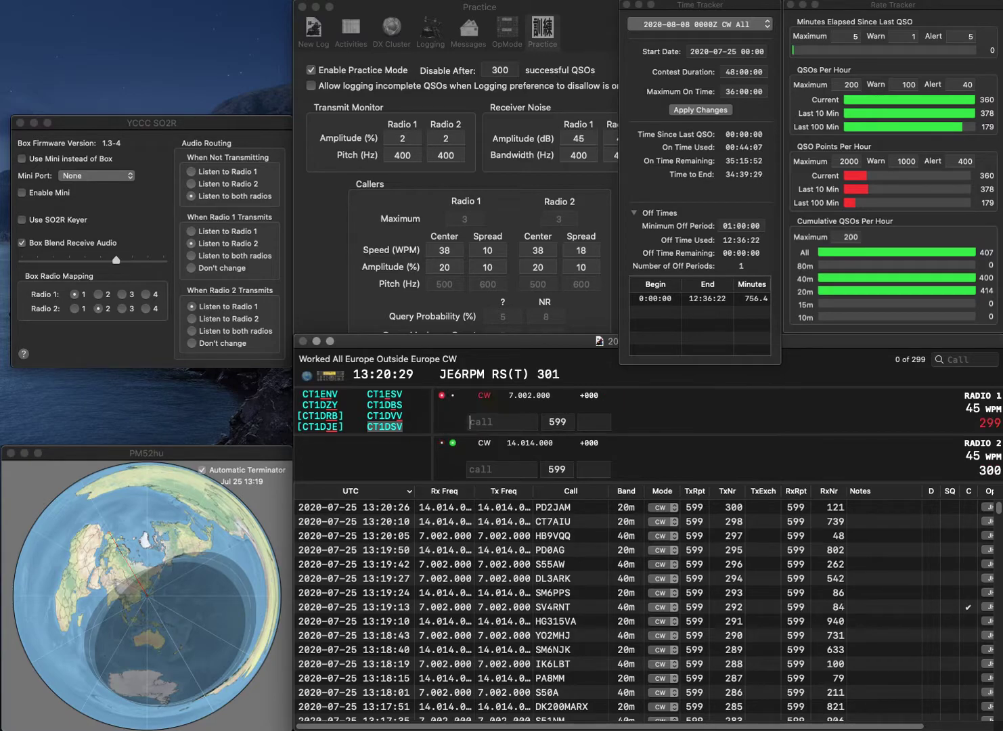
Answer OE1KLW on Radio 2 and HA6ON on Radio 1, sending each station the report.
{"action": "type", "text": "OE1KLW"}
{"action": "key", "text": "Return"}
{"action": "type", "text": "HA6"}
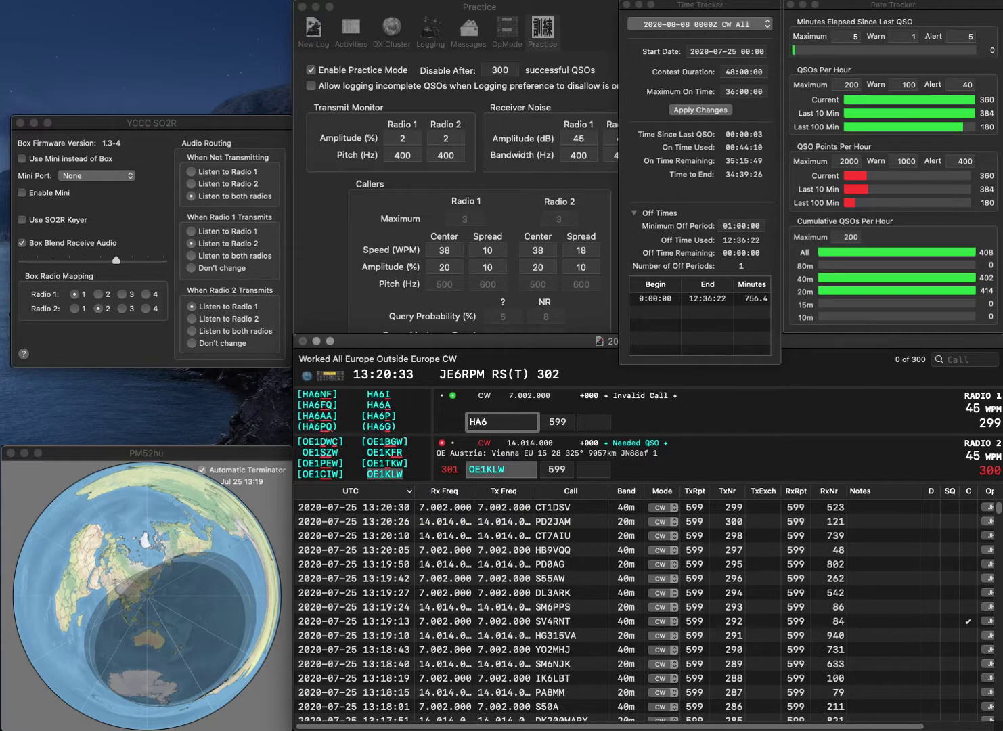
{"action": "type", "text": "ON"}
{"action": "key", "text": "Return"}
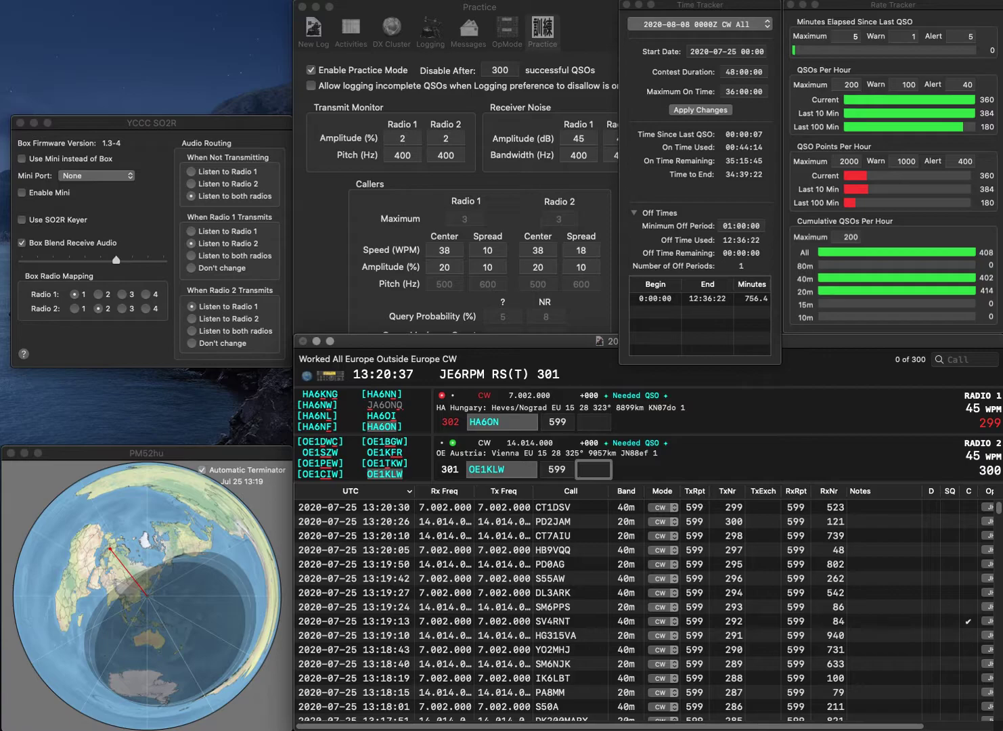
{"action": "type", "text": "636"}
{"action": "key", "text": "Return"}
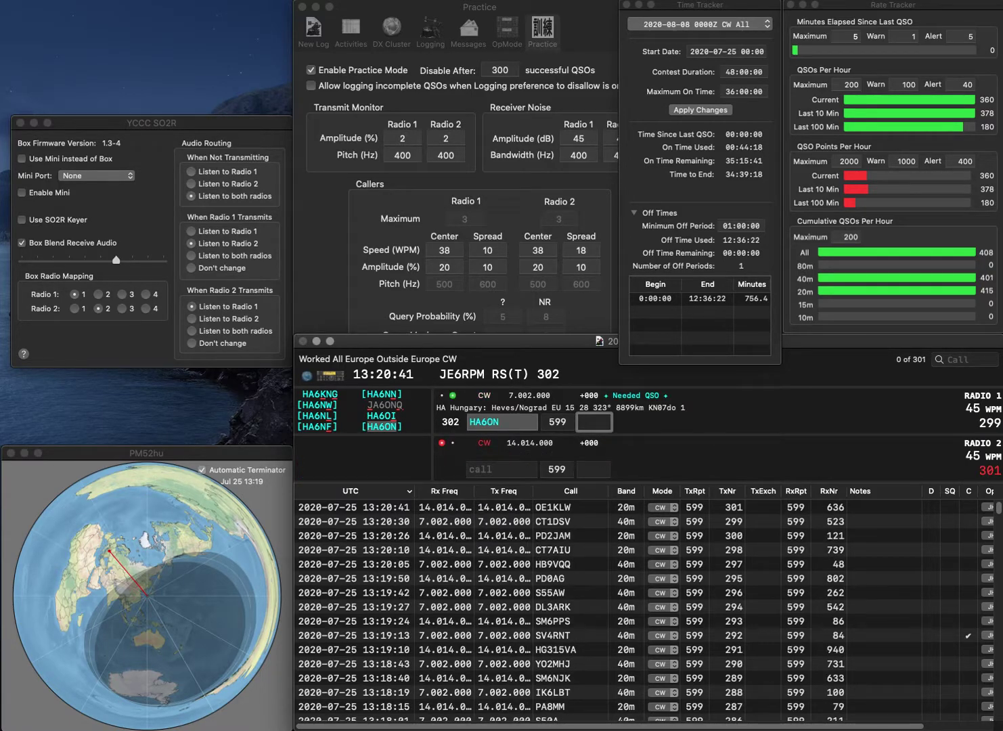
{"action": "type", "text": "384"}
{"action": "key", "text": "Return"}
{"action": "type", "text": "SPIXH"}
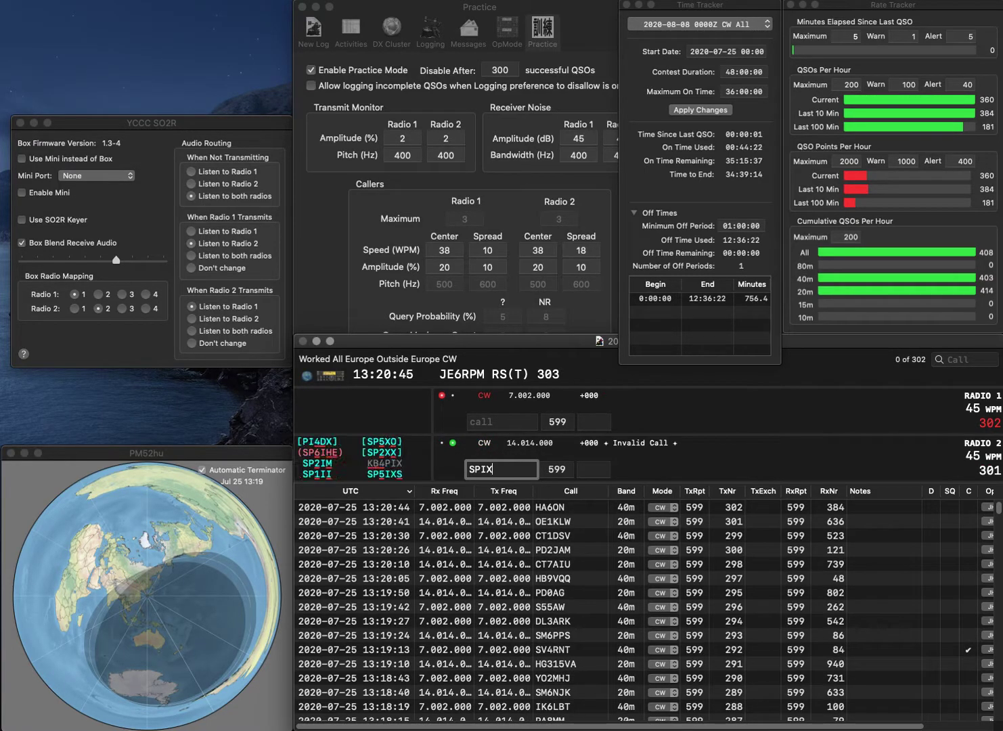
{"action": "key", "text": "Return"}
{"action": "type", "text": "IZ1PN"}
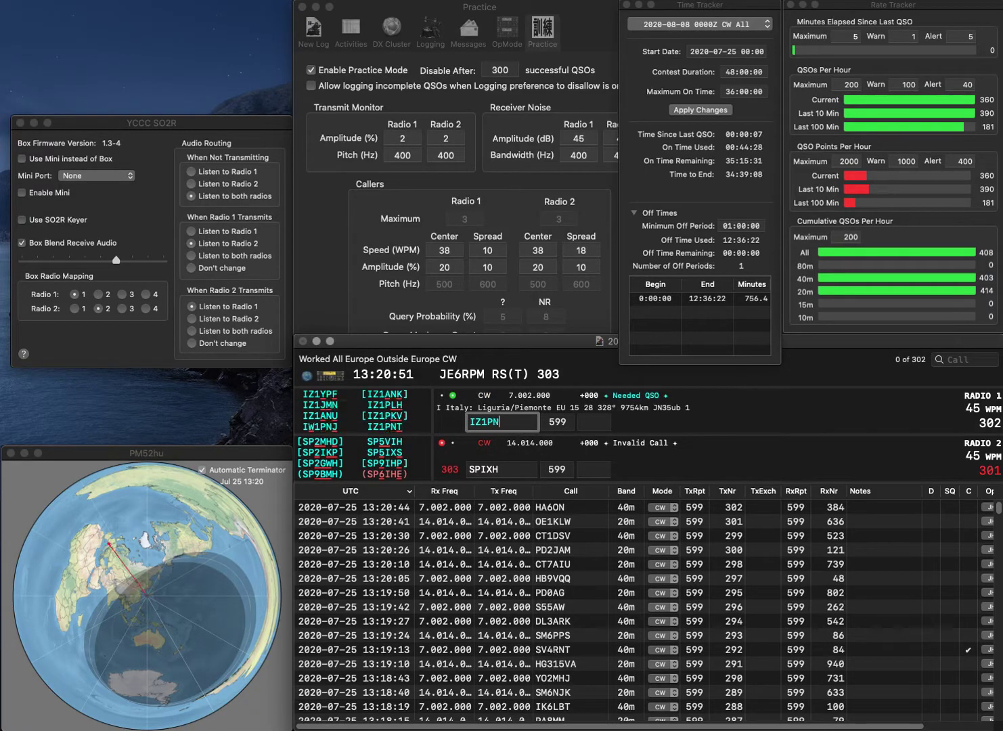
{"action": "type", "text": "T"}
{"action": "key", "text": "Return"}
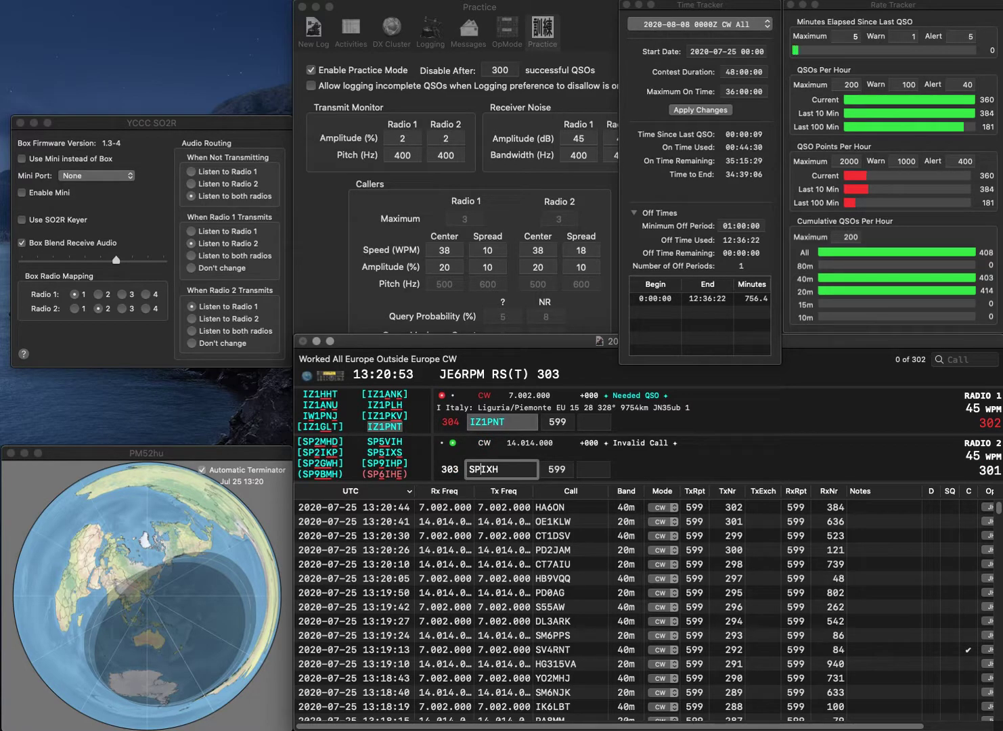
Correct the call on Radio 2 to SP5IXS and send that station the report again.
{"action": "type", "text": "5"}
{"action": "key", "text": "End"}
{"action": "key", "text": "BackSpace"}
{"action": "type", "text": "S"}
{"action": "key", "text": "Return"}
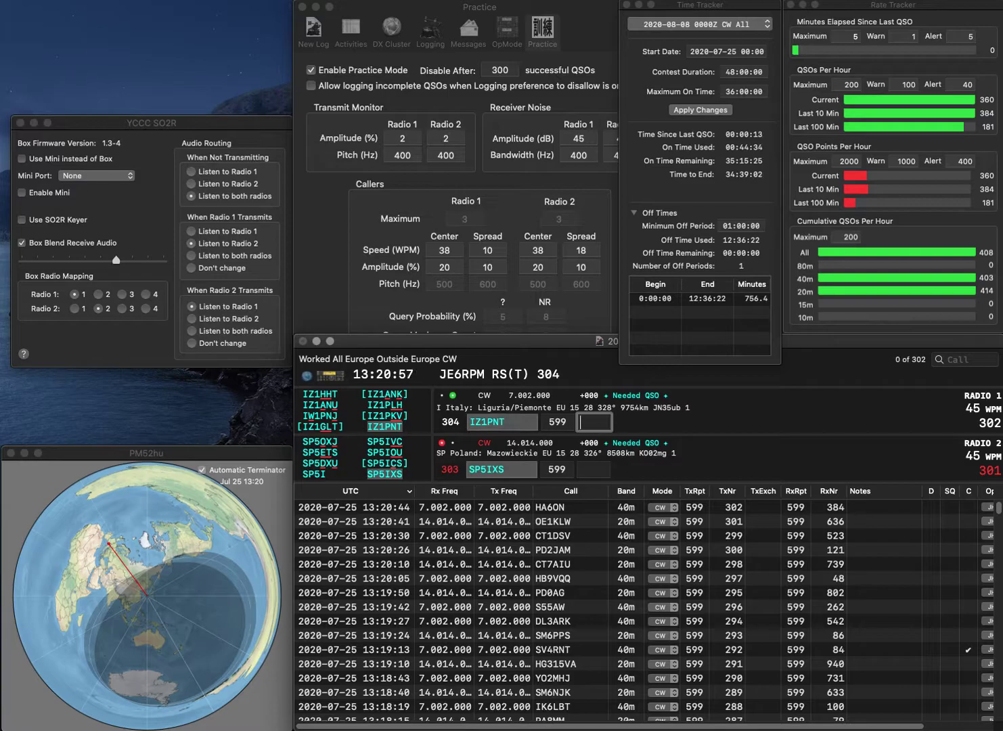
{"action": "type", "text": "823"}
{"action": "key", "text": "Return"}
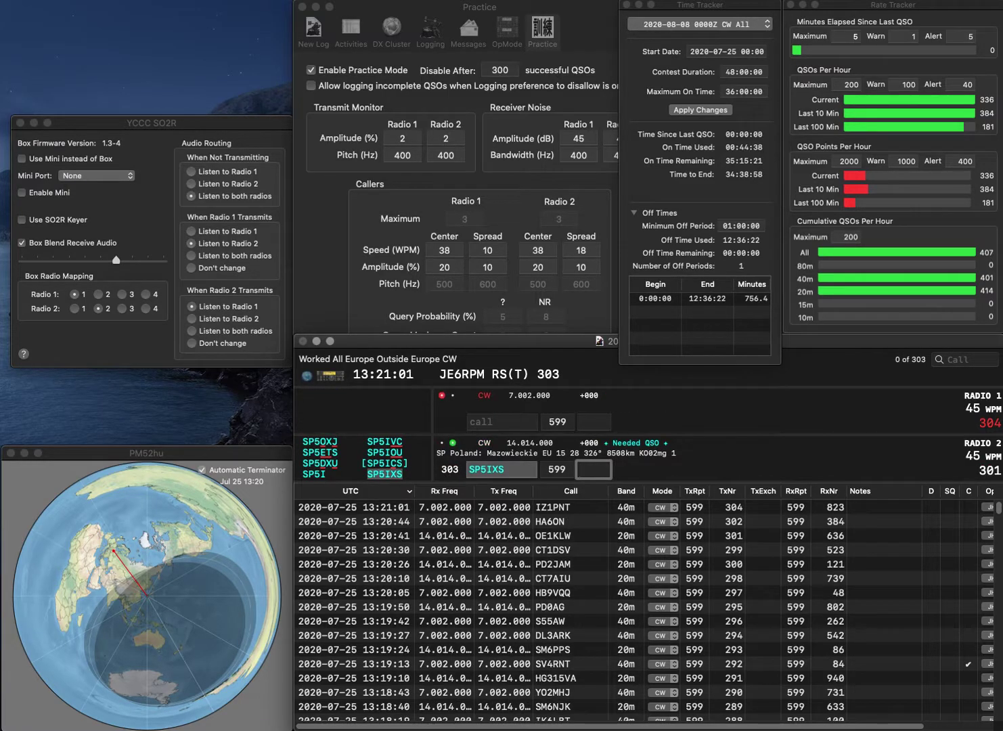
{"action": "type", "text": "426"}
{"action": "key", "text": "Return"}
Turn off practice mode to end the simulated contest session.
{"action": "left_click", "coordinate": [311, 70]}
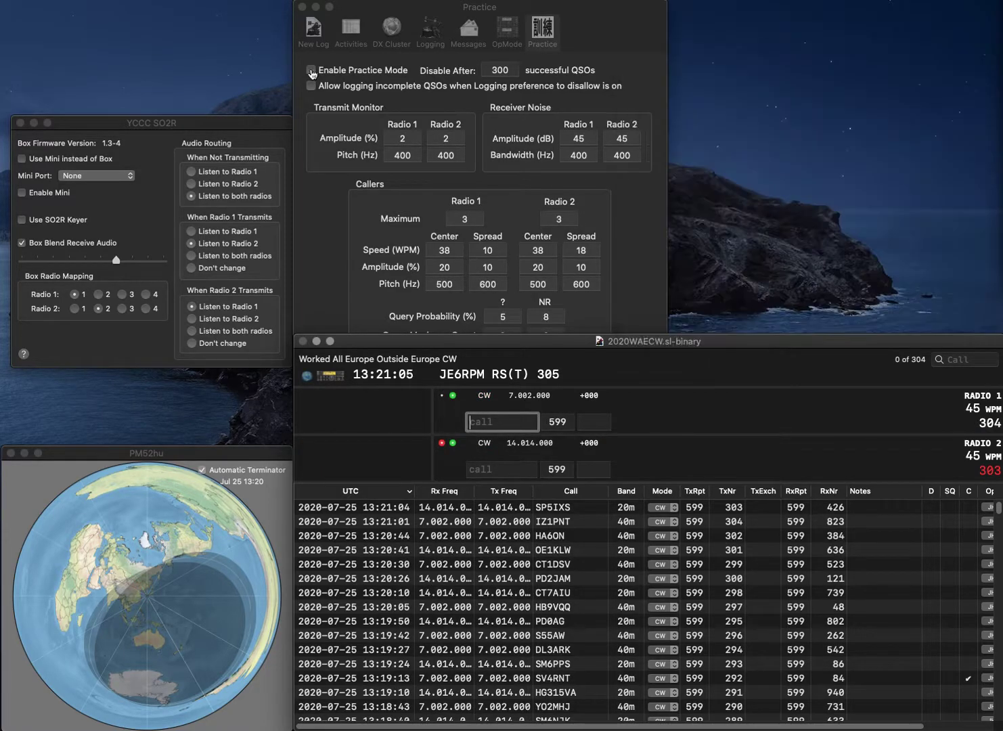